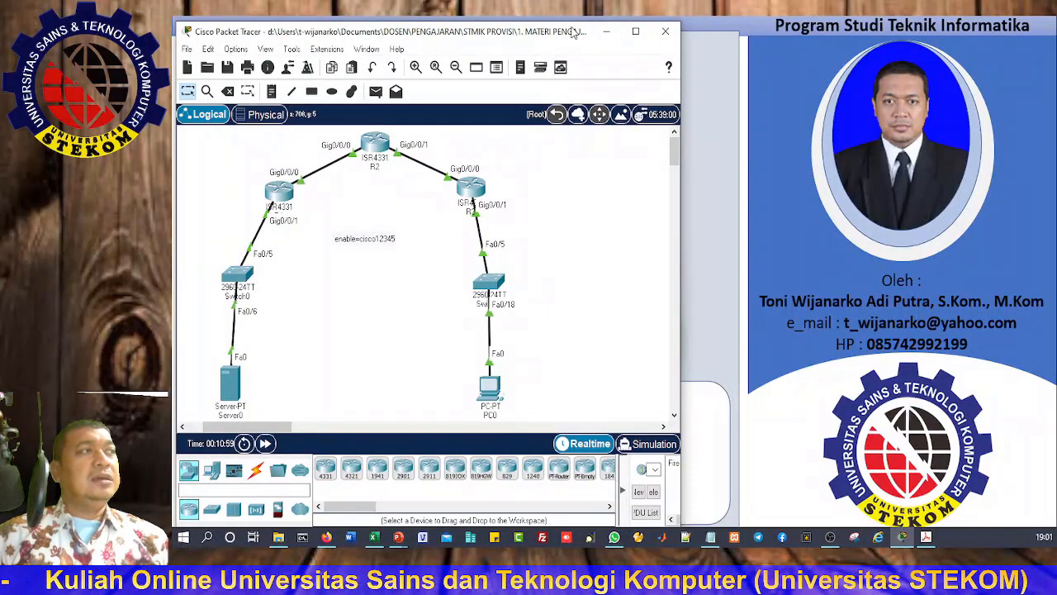
Step: Start a new blank topology and discard the old three-router network without saving
{"action": "left_click_drag", "start_coordinate": [570, 23], "coordinate": [570, 18]}
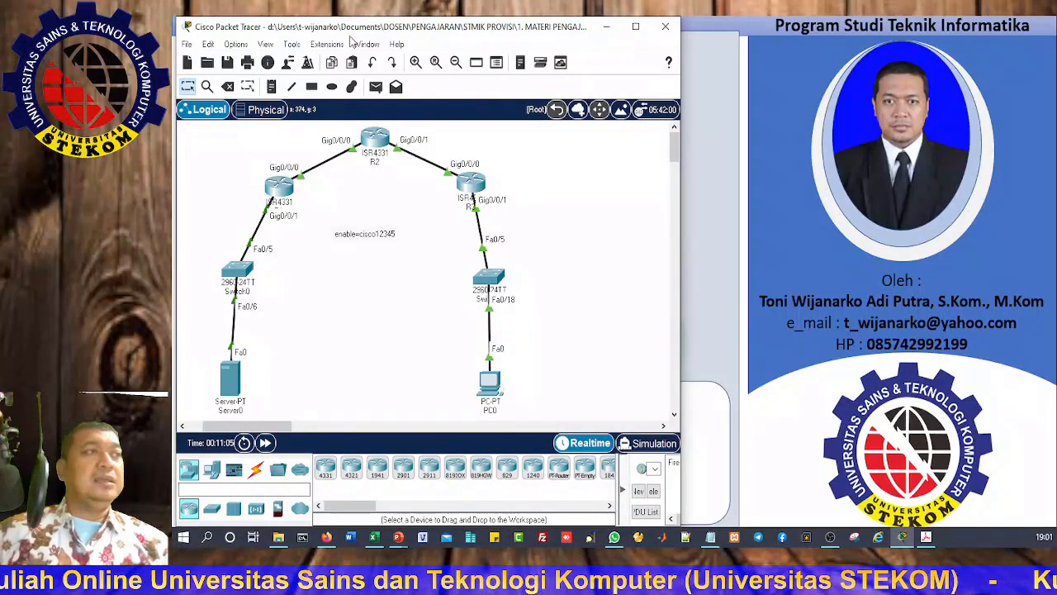
{"action": "left_click", "coordinate": [187, 64]}
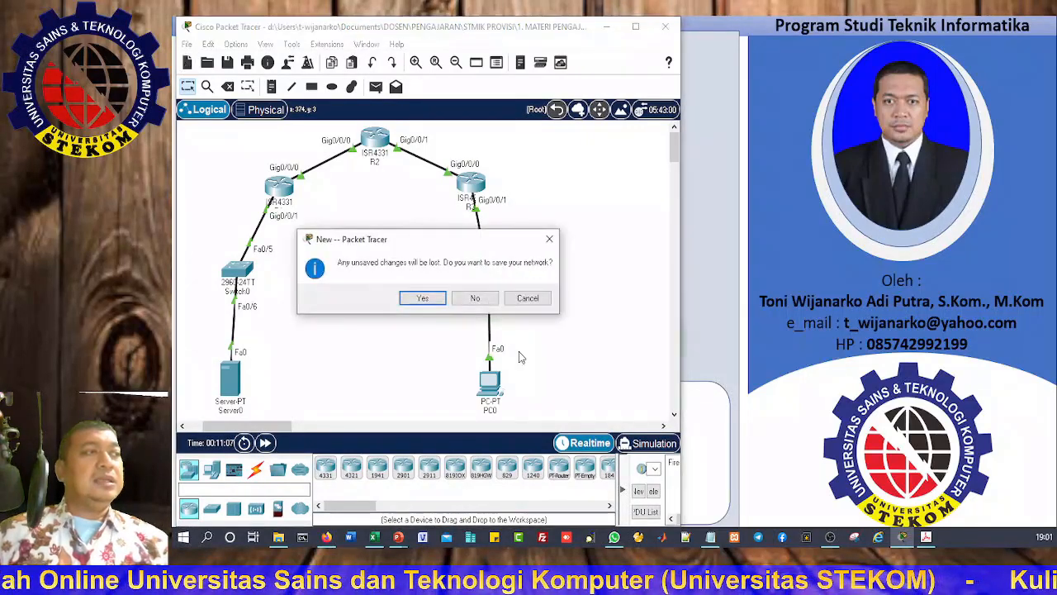
{"action": "left_click", "coordinate": [474, 298]}
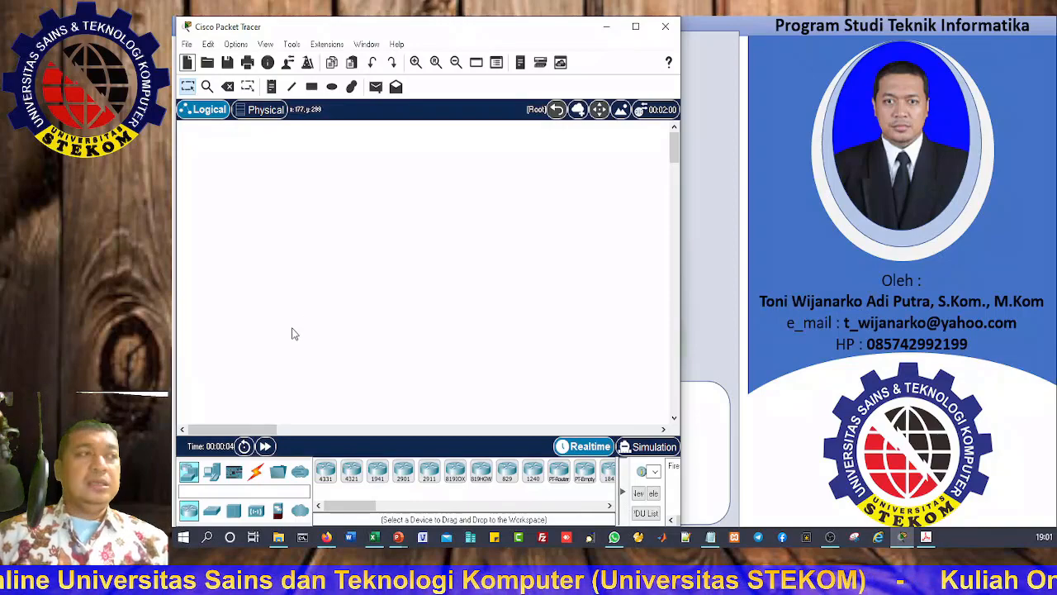
Step: Bring up the lab PDF and highlight the router model 4221 in the note
{"action": "key", "text": "alt+Tab"}
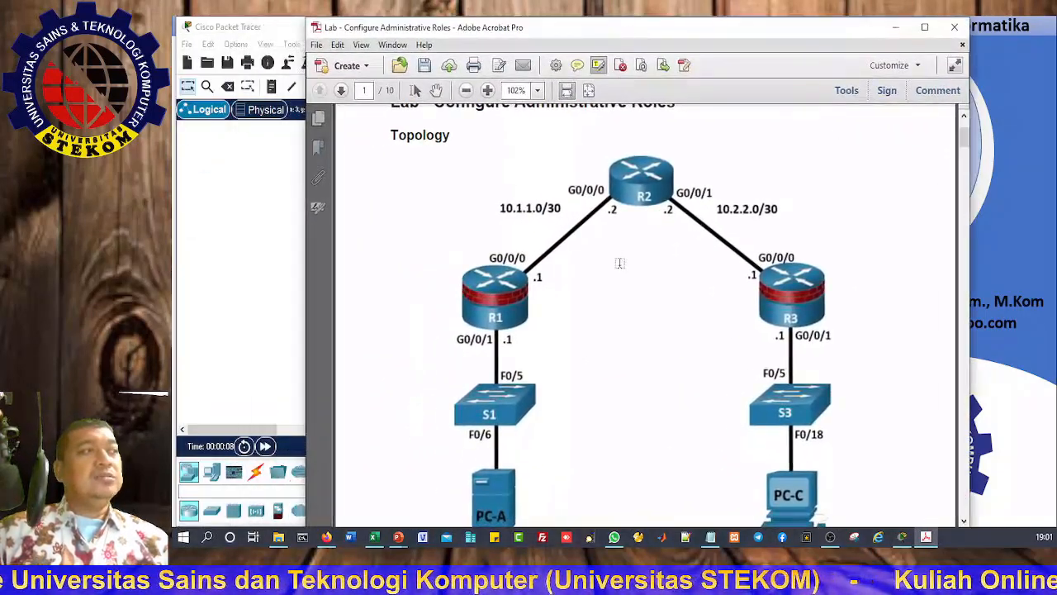
{"action": "scroll", "coordinate": [619, 261], "scroll_direction": "down", "scroll_amount": 15}
{"action": "scroll", "coordinate": [616, 269], "scroll_direction": "down", "scroll_amount": 5}
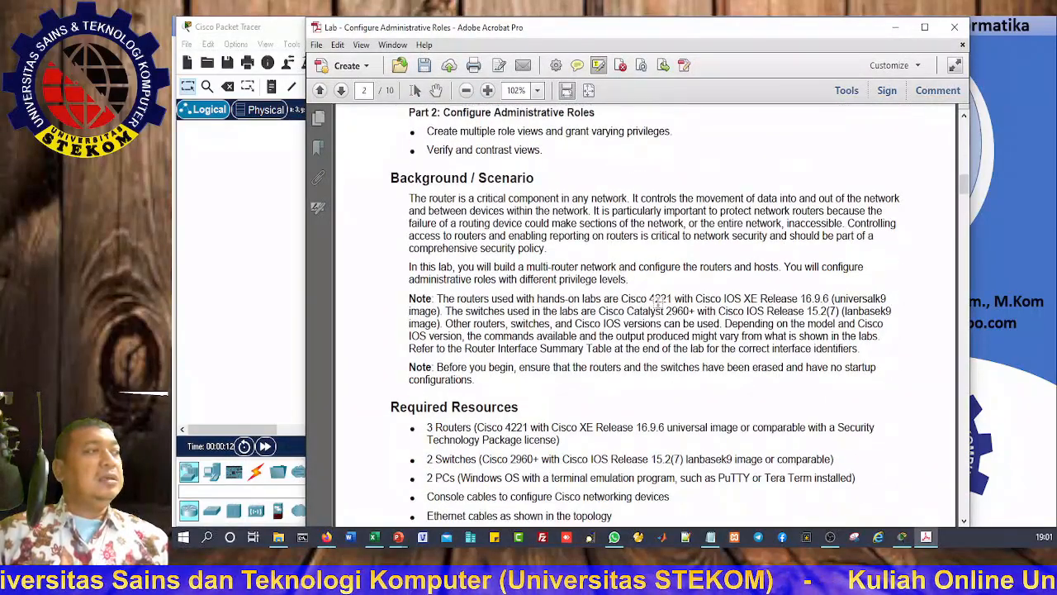
{"action": "left_click_drag", "start_coordinate": [650, 298], "coordinate": [675, 299]}
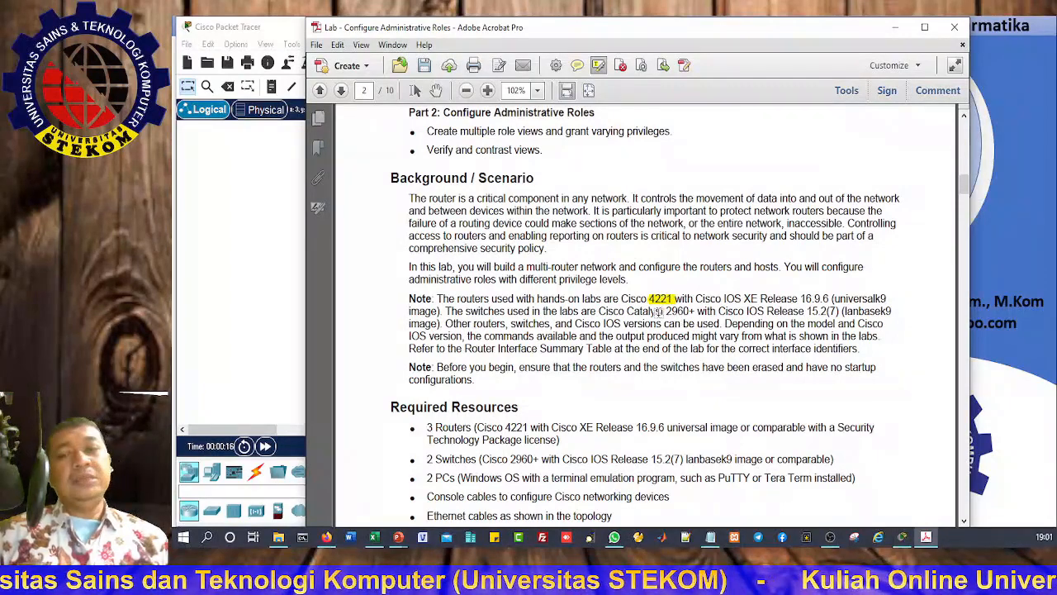
{"action": "left_click", "coordinate": [327, 536]}
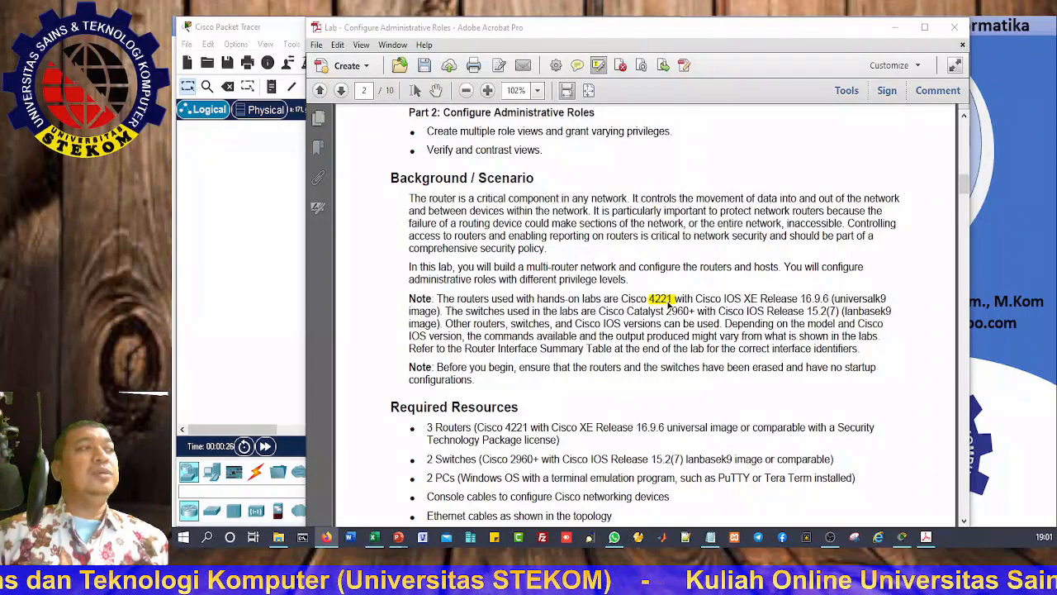
Step: Highlight 4221, Cisco 2960+ and the 2 PCs requirement, then minimize Acrobat
{"action": "scroll", "coordinate": [670, 303], "scroll_direction": "down", "scroll_amount": 4}
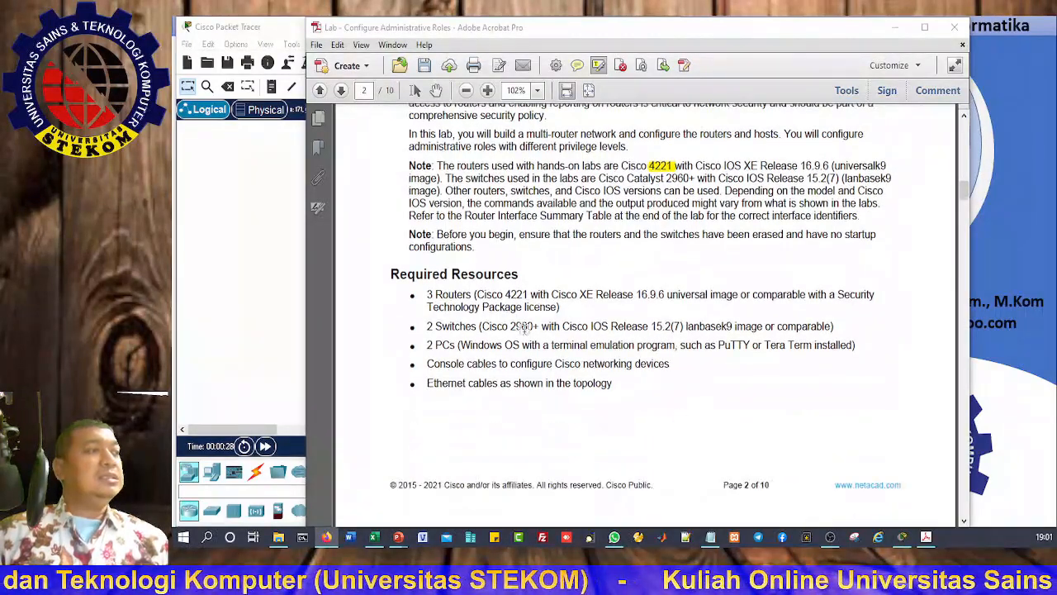
{"action": "left_click_drag", "start_coordinate": [505, 294], "coordinate": [529, 294]}
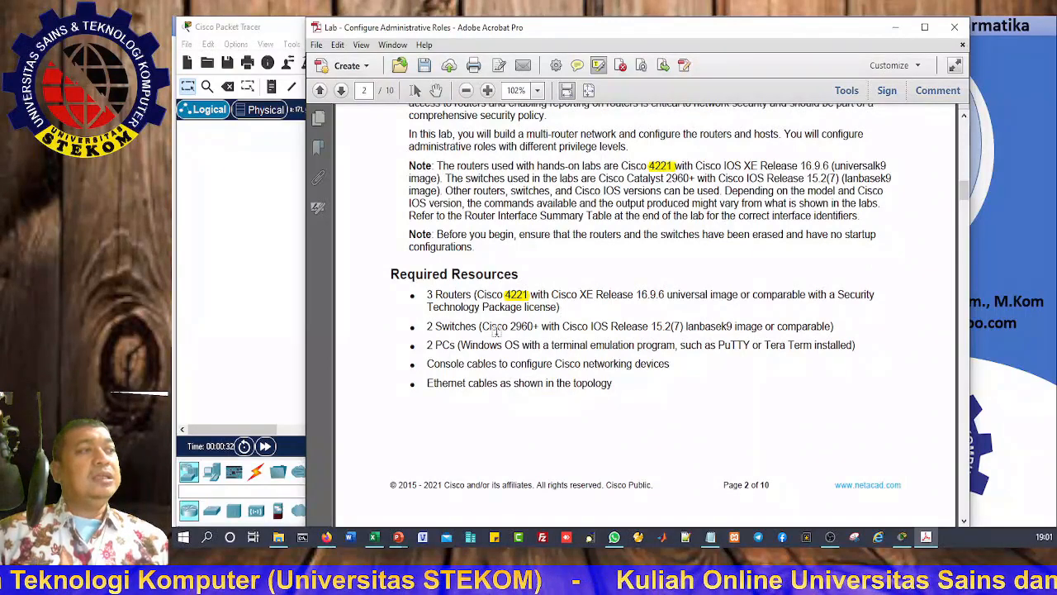
{"action": "left_click_drag", "start_coordinate": [483, 326], "coordinate": [538, 327]}
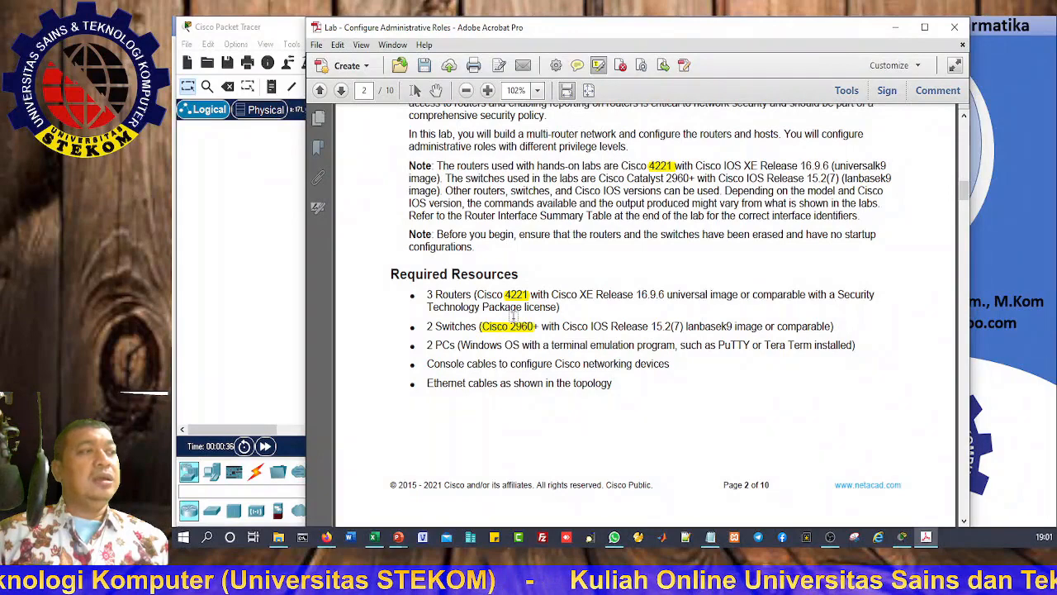
{"action": "left_click_drag", "start_coordinate": [425, 345], "coordinate": [787, 353]}
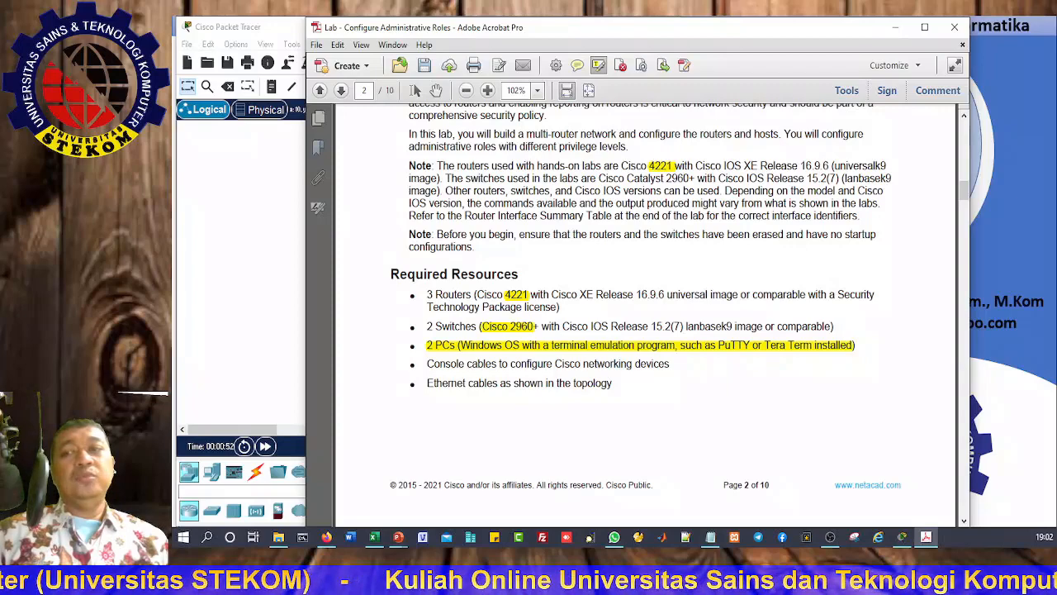
{"action": "key", "text": "alt+Tab"}
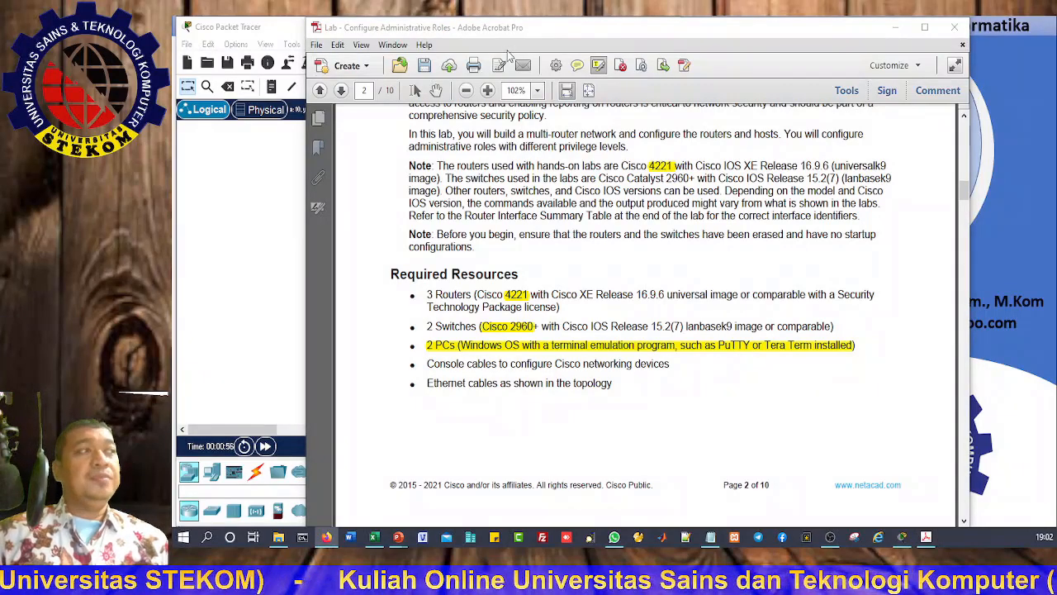
{"action": "left_click", "coordinate": [895, 27]}
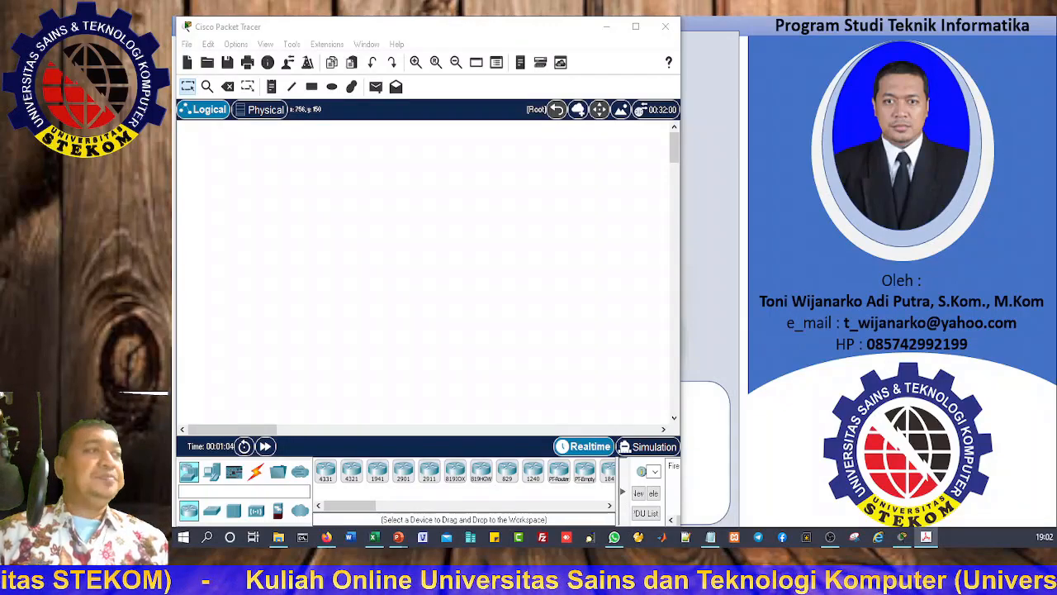
Step: Filter the device list by 433 and place four ISR4331 routers on the canvas
{"action": "left_click", "coordinate": [247, 491]}
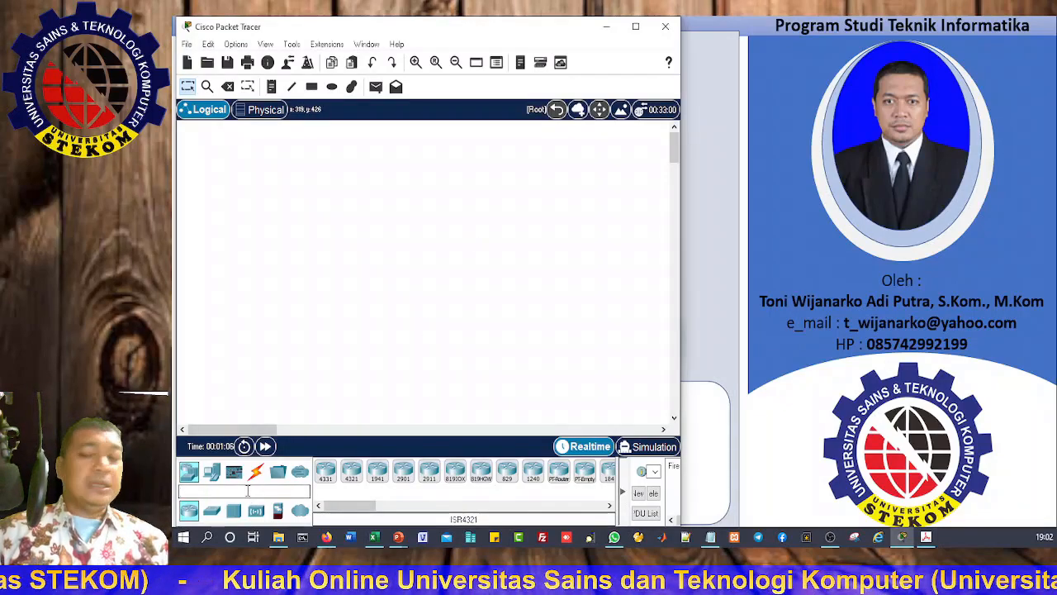
{"action": "type", "text": "4331"}
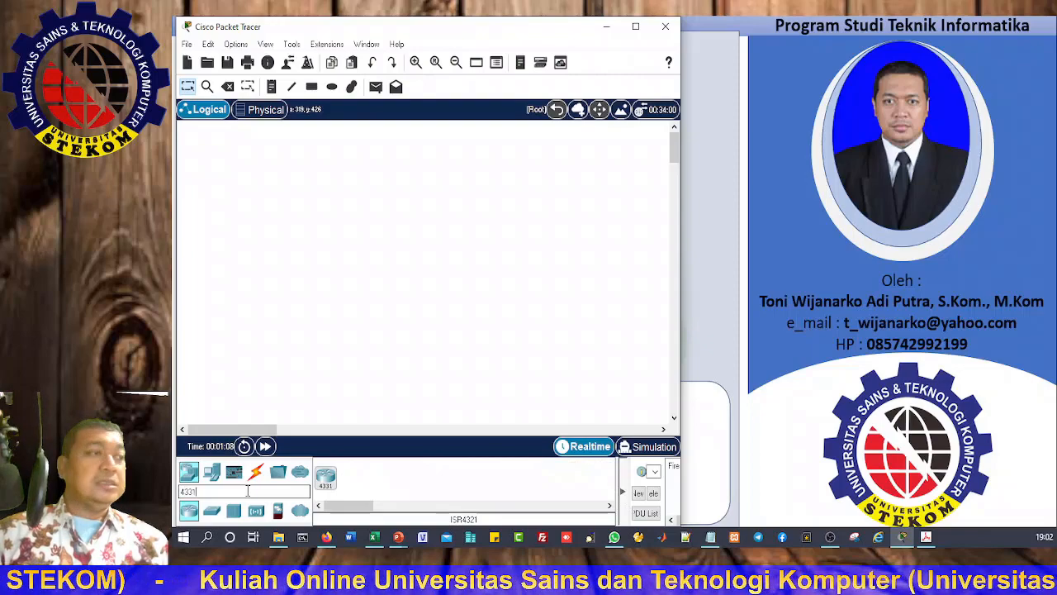
{"action": "left_click_drag", "start_coordinate": [325, 477], "coordinate": [251, 260]}
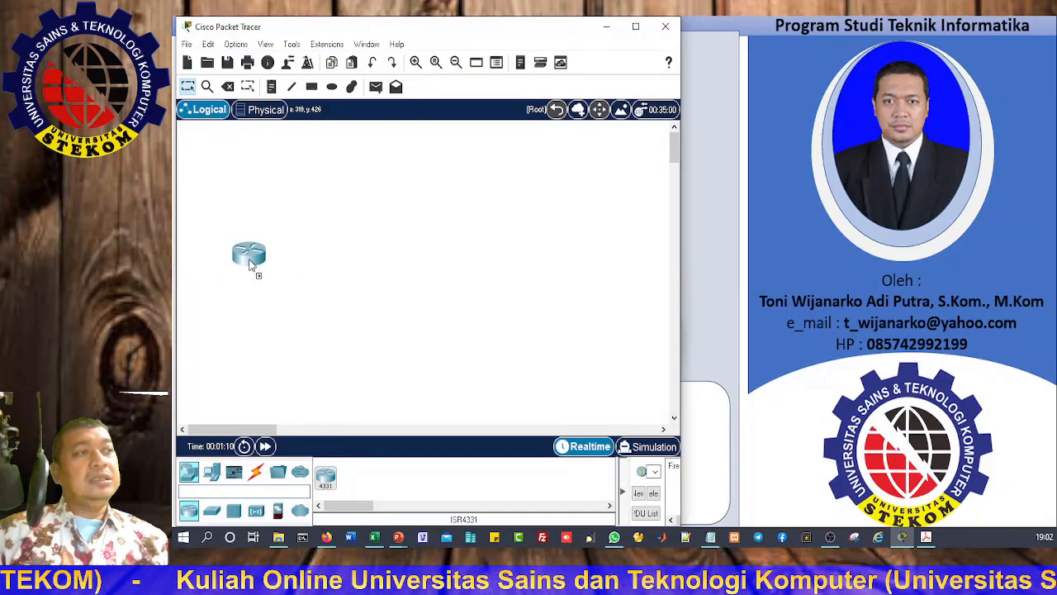
{"action": "left_click_drag", "start_coordinate": [326, 477], "coordinate": [342, 193]}
{"action": "left_click", "coordinate": [439, 244]}
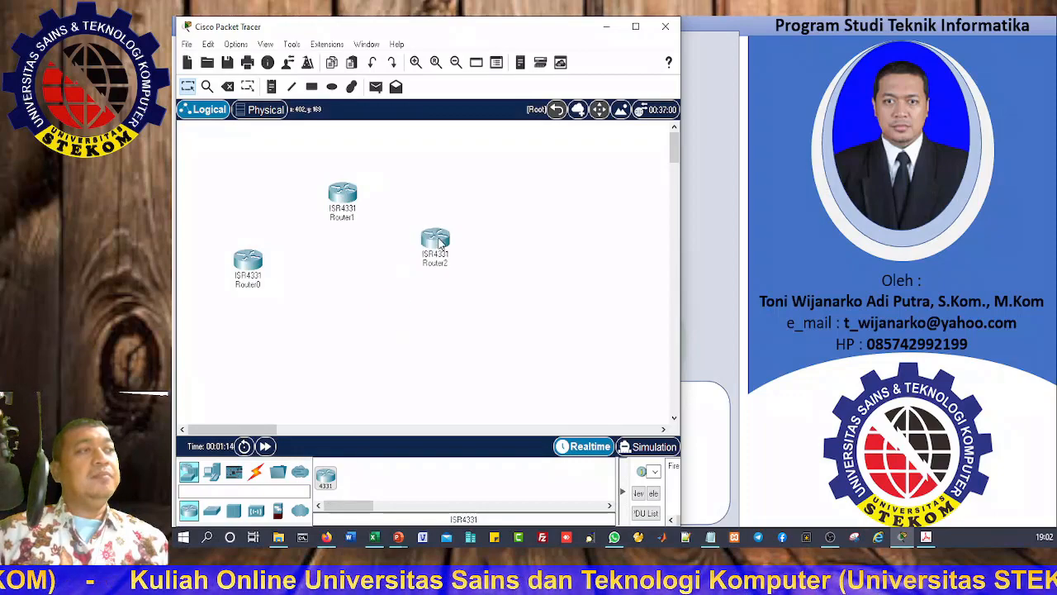
{"action": "left_click_drag", "start_coordinate": [325, 477], "coordinate": [445, 323]}
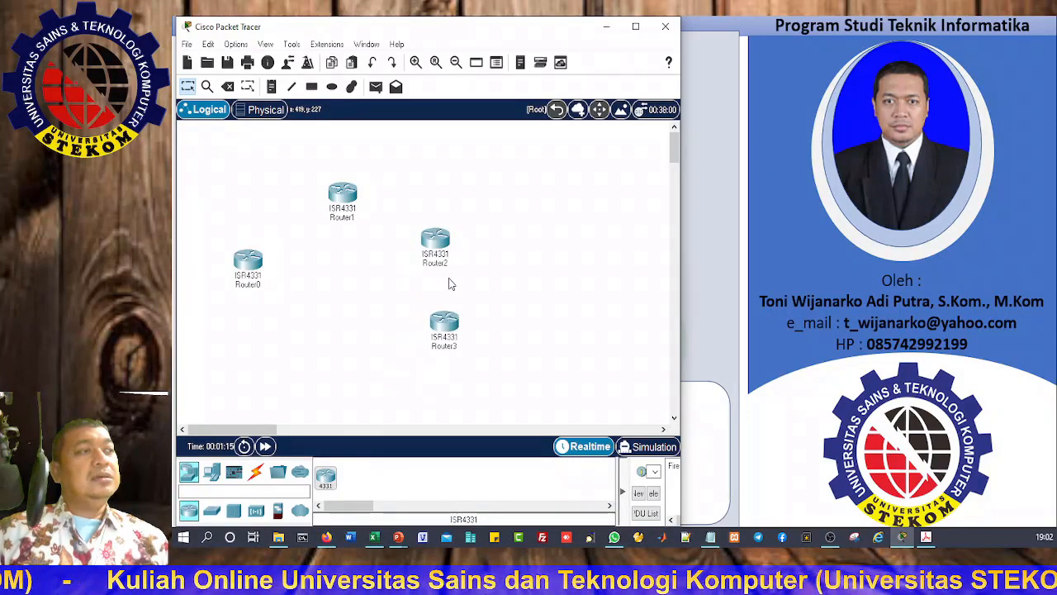
Step: Delete Router0 and arrange Router1, Router2 and Router3 in a triangle with Router2 on top
{"action": "left_click", "coordinate": [228, 86]}
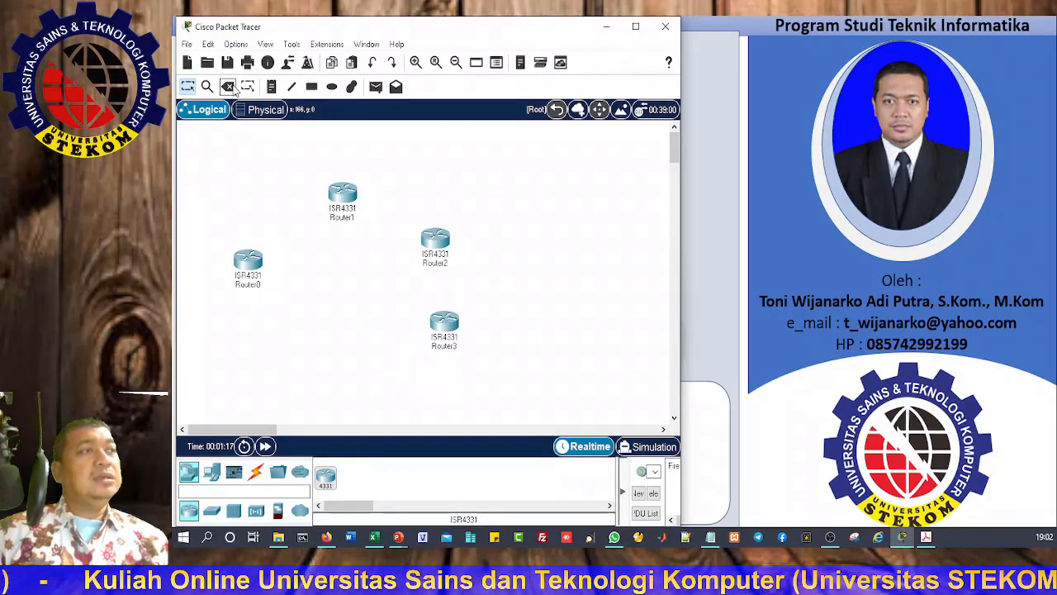
{"action": "left_click", "coordinate": [246, 271]}
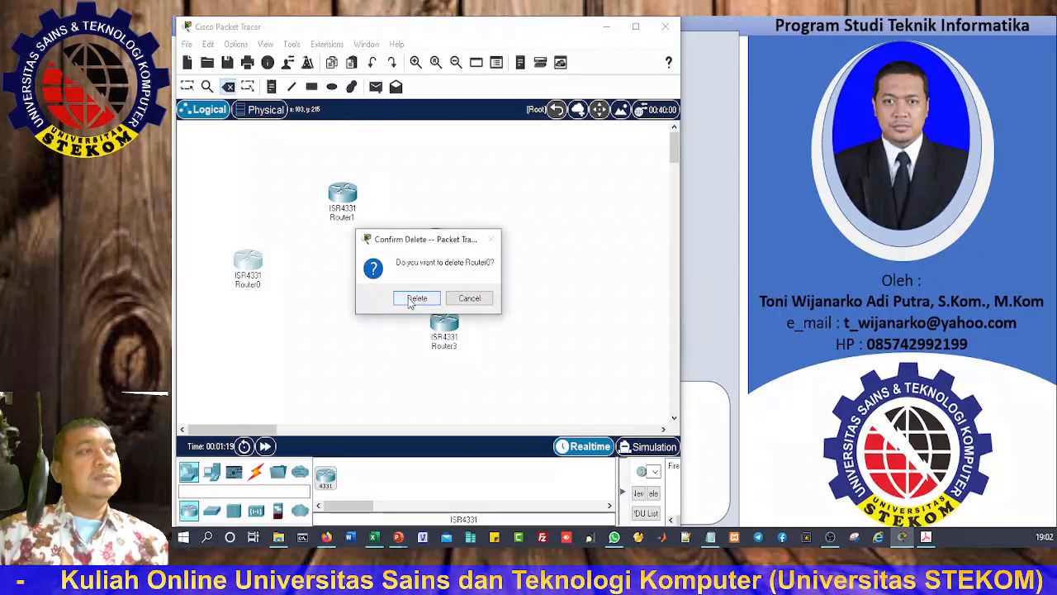
{"action": "left_click", "coordinate": [413, 299]}
{"action": "left_click", "coordinate": [187, 86]}
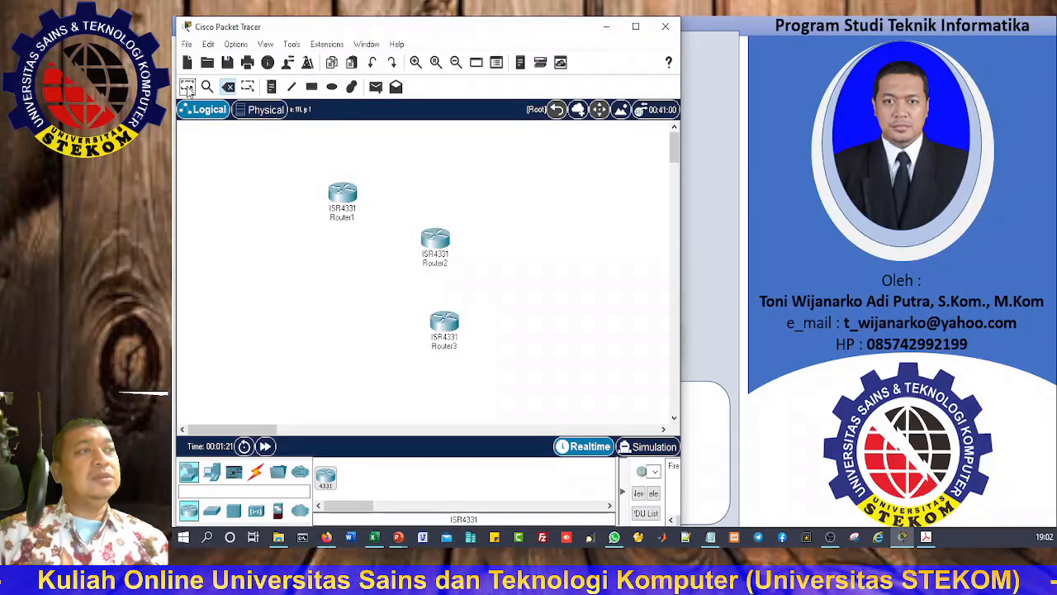
{"action": "left_click_drag", "start_coordinate": [352, 205], "coordinate": [273, 212]}
{"action": "left_click_drag", "start_coordinate": [435, 237], "coordinate": [345, 150]}
{"action": "left_click_drag", "start_coordinate": [446, 335], "coordinate": [423, 217]}
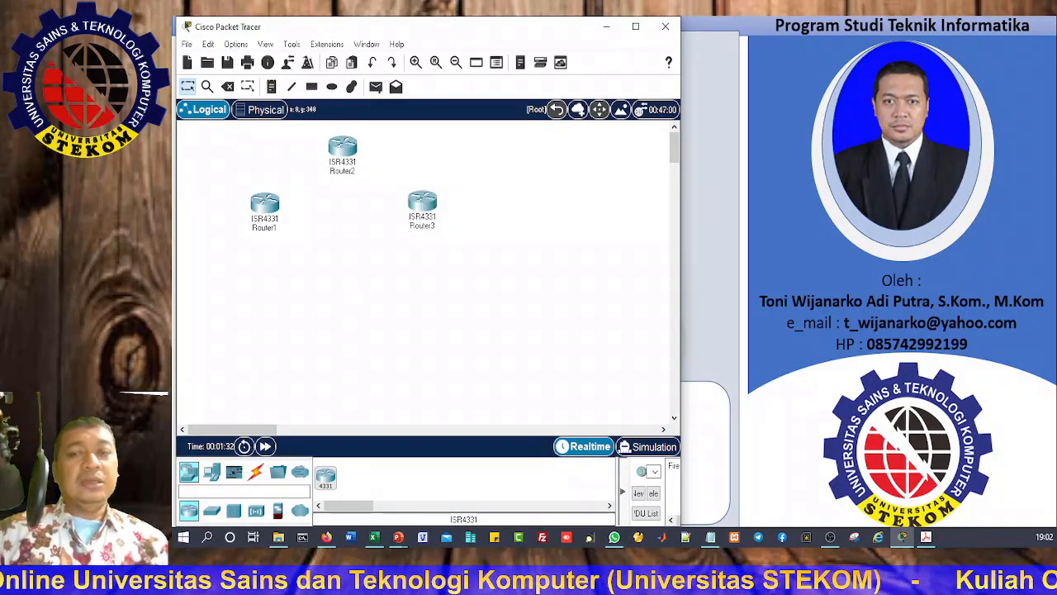
Step: Place two 2960 switches, Switch0 below Router1 and Switch1 below Router3
{"action": "left_click", "coordinate": [240, 493]}
{"action": "key", "text": "BackSpace"}
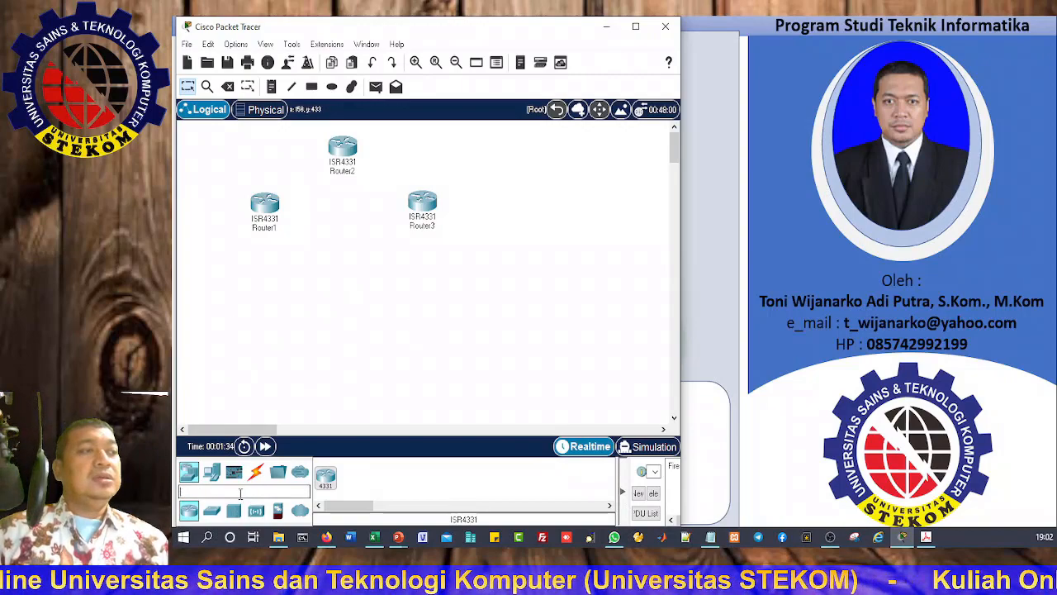
{"action": "type", "text": "296"}
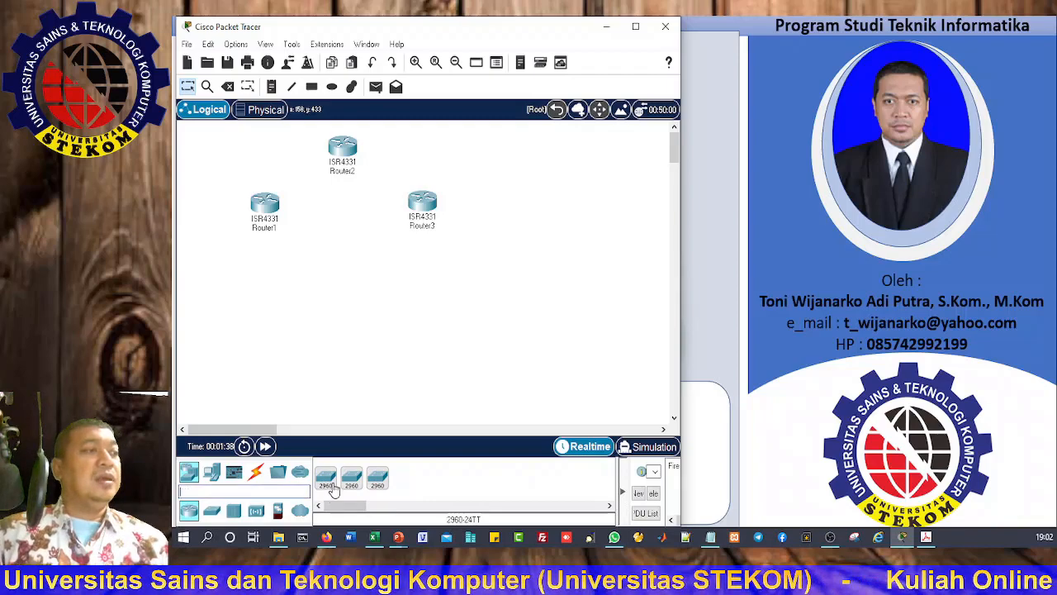
{"action": "left_click_drag", "start_coordinate": [327, 477], "coordinate": [270, 326]}
{"action": "left_click", "coordinate": [264, 322]}
{"action": "left_click", "coordinate": [326, 478]}
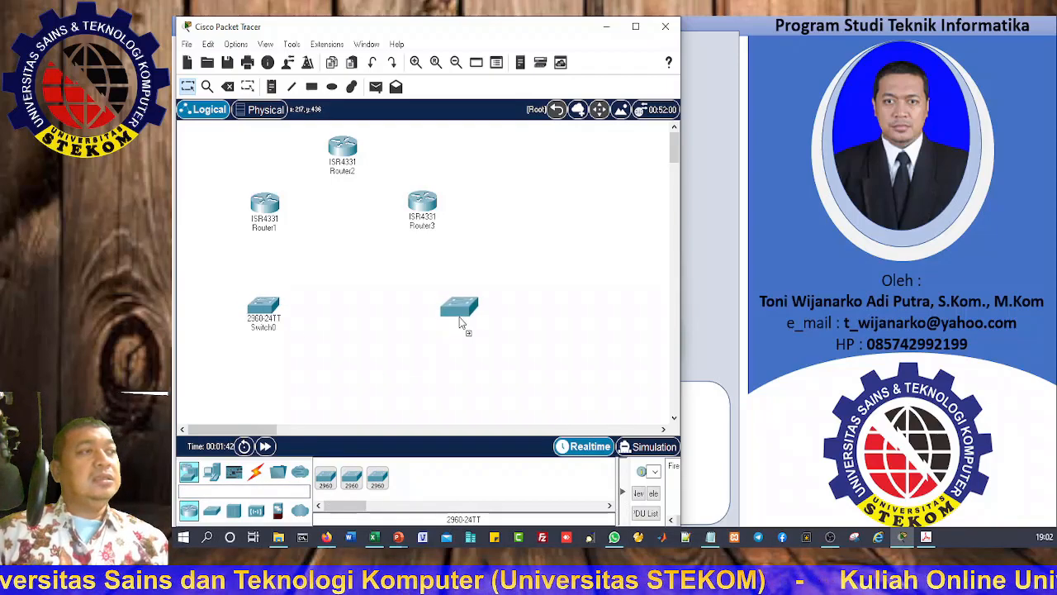
{"action": "left_click", "coordinate": [431, 330]}
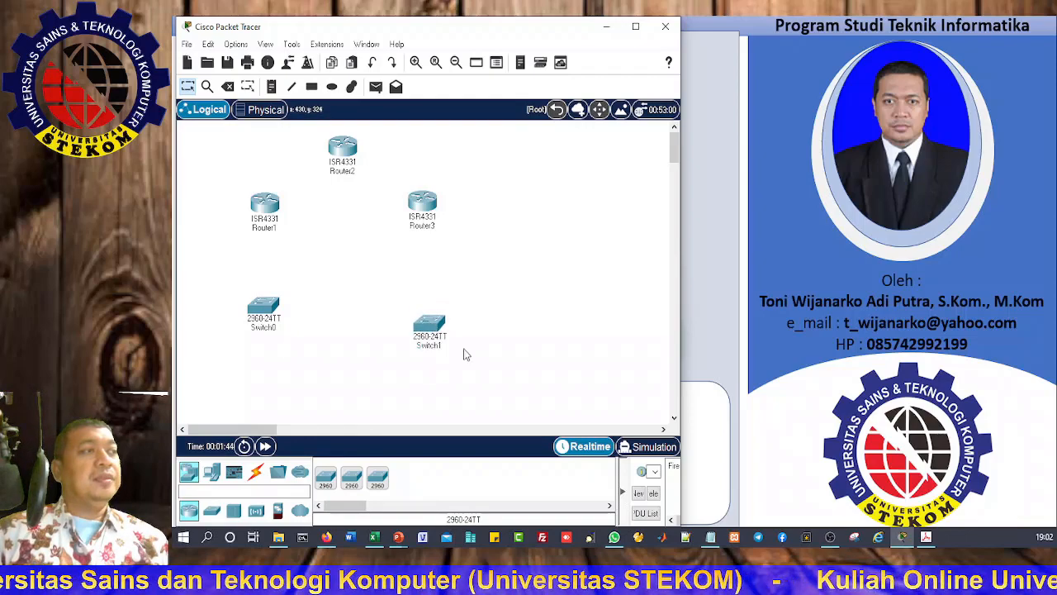
{"action": "left_click_drag", "start_coordinate": [435, 330], "coordinate": [433, 308]}
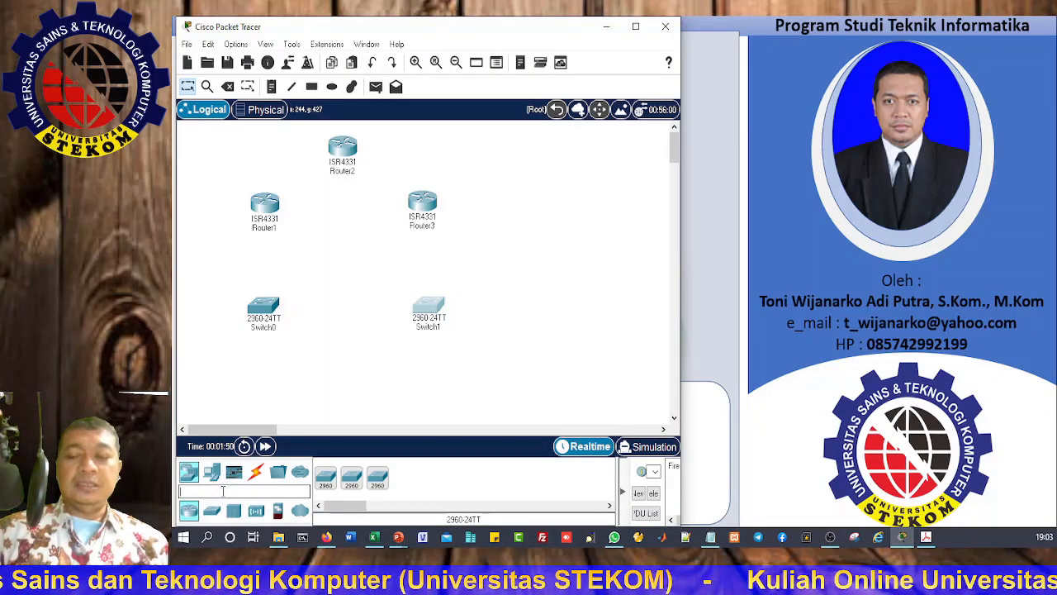
Step: Add Server0 below Switch0 and a PC, PC0, below Switch1
{"action": "type", "text": "server"}
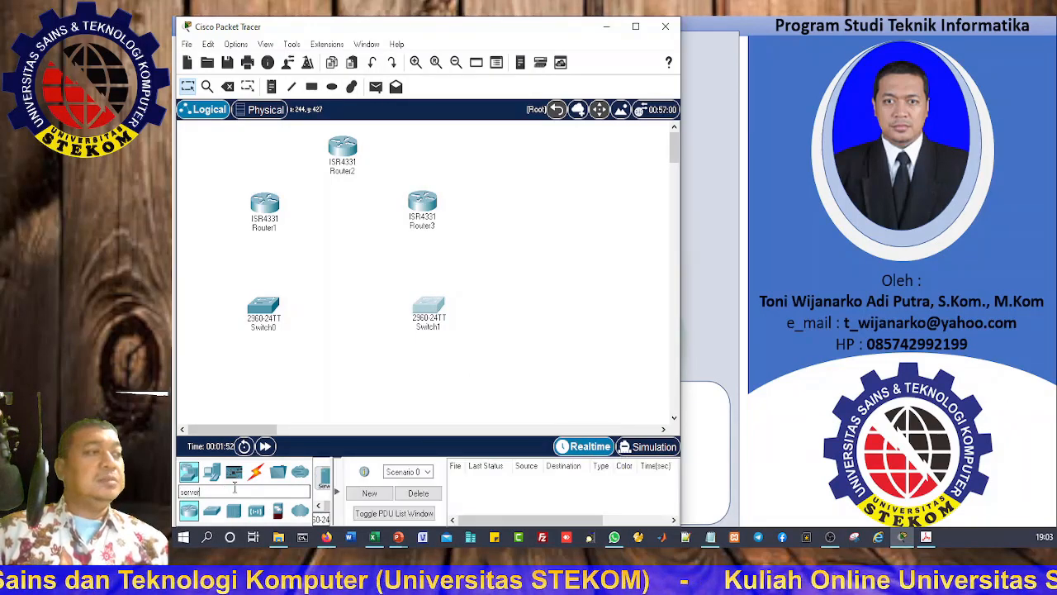
{"action": "left_click", "coordinate": [336, 490]}
{"action": "left_click_drag", "start_coordinate": [327, 487], "coordinate": [269, 385]}
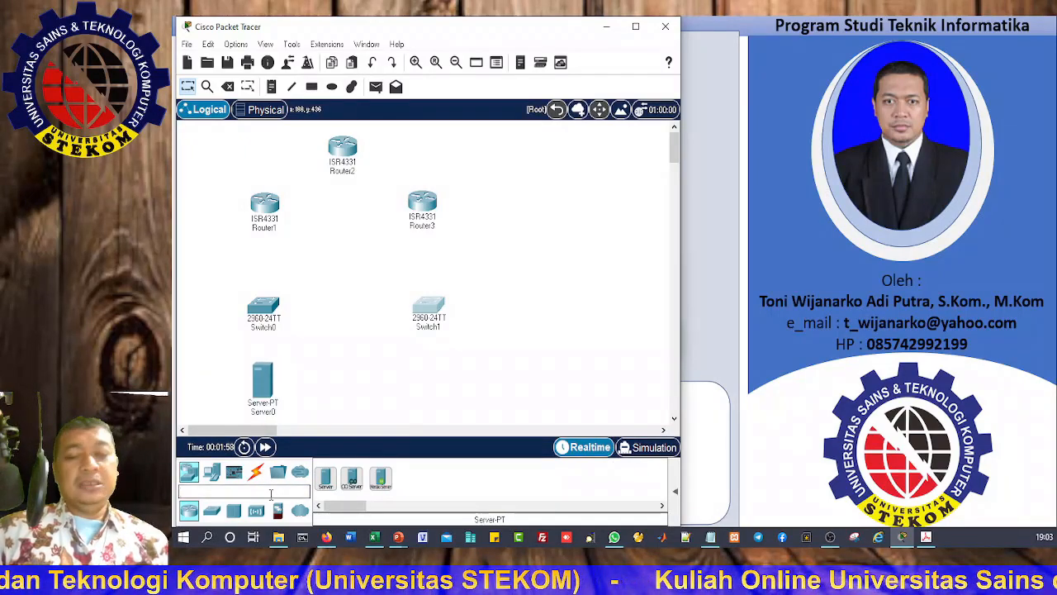
{"action": "left_click", "coordinate": [271, 494]}
{"action": "type", "text": "pc"}
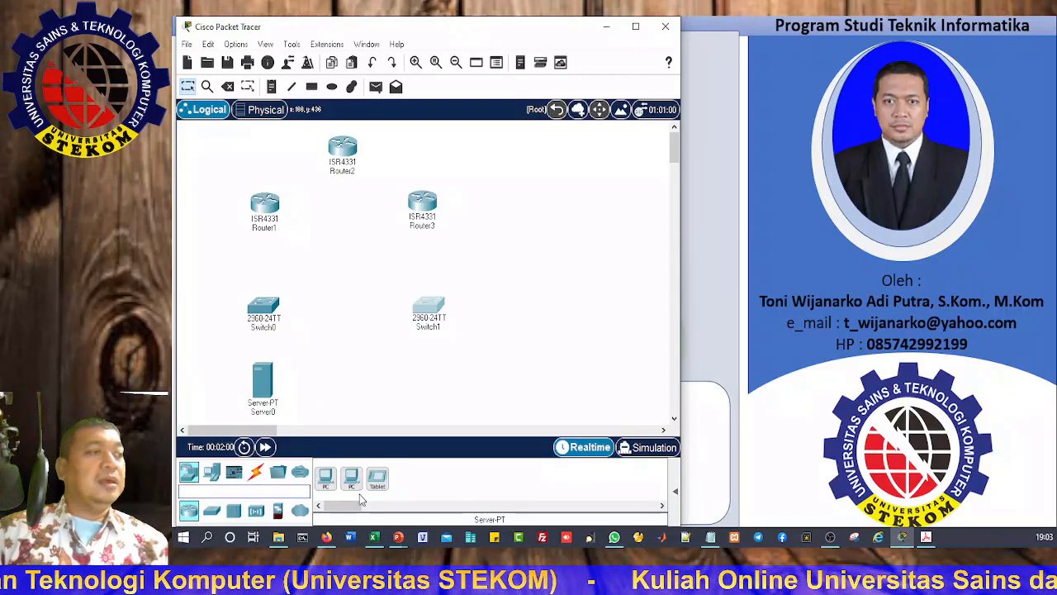
{"action": "left_click_drag", "start_coordinate": [326, 479], "coordinate": [433, 394]}
Step: Spread the routers, switches, Server0 and PC0 into a neater layout
{"action": "left_click_drag", "start_coordinate": [275, 317], "coordinate": [277, 290]}
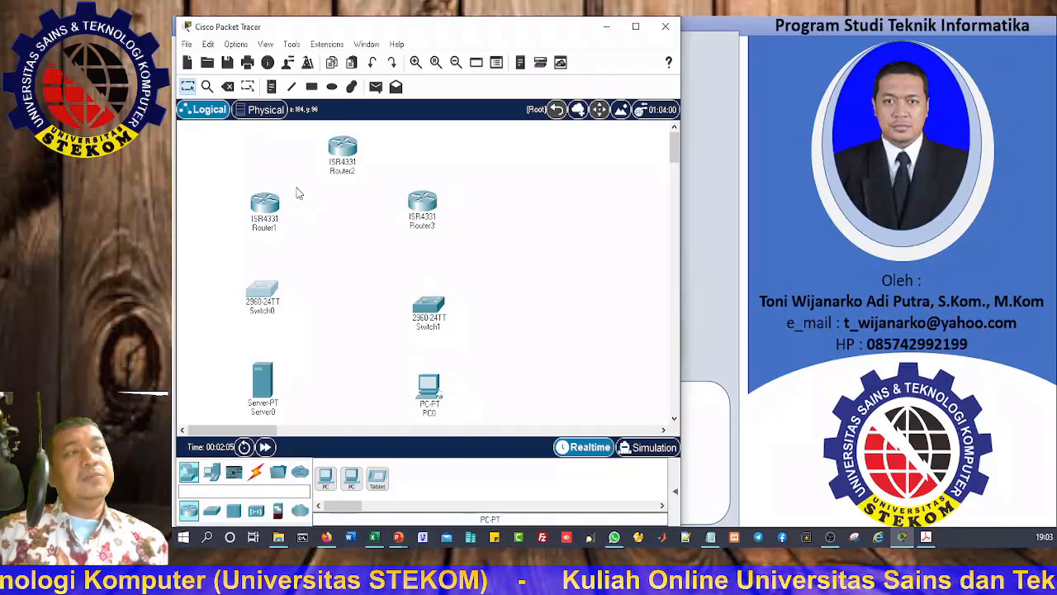
{"action": "left_click_drag", "start_coordinate": [272, 208], "coordinate": [258, 166]}
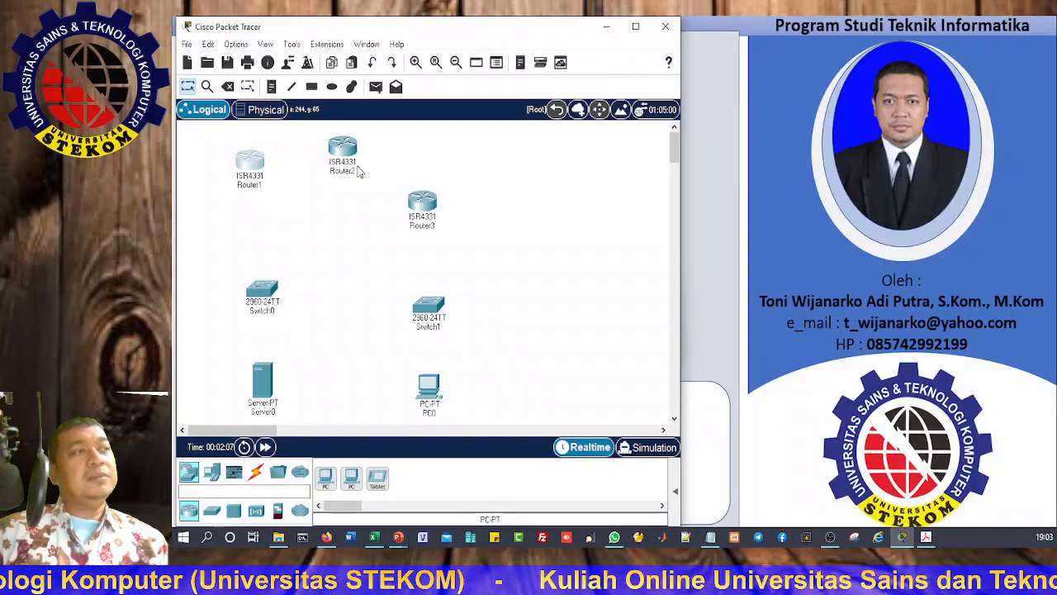
{"action": "left_click_drag", "start_coordinate": [419, 198], "coordinate": [445, 175]}
{"action": "left_click_drag", "start_coordinate": [342, 153], "coordinate": [349, 150]}
{"action": "left_click", "coordinate": [262, 288]}
{"action": "left_click_drag", "start_coordinate": [262, 289], "coordinate": [251, 251]}
{"action": "left_click_drag", "start_coordinate": [441, 316], "coordinate": [462, 274]}
{"action": "left_click_drag", "start_coordinate": [275, 386], "coordinate": [261, 374]}
{"action": "left_click_drag", "start_coordinate": [436, 395], "coordinate": [466, 382]}
{"action": "left_click_drag", "start_coordinate": [464, 255], "coordinate": [472, 260]}
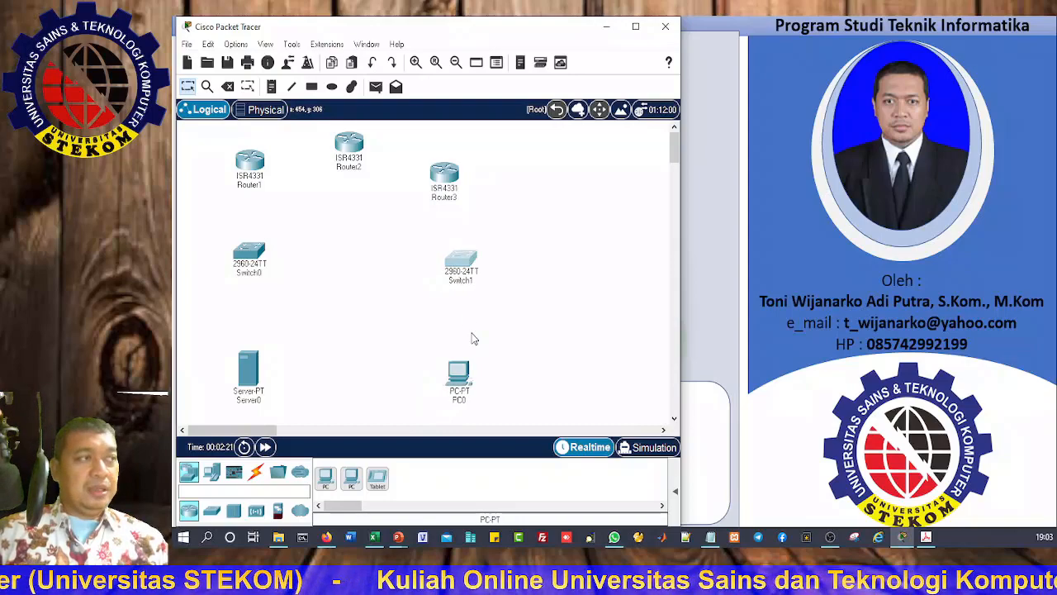
{"action": "left_click_drag", "start_coordinate": [462, 392], "coordinate": [466, 386]}
{"action": "left_click", "coordinate": [344, 311]}
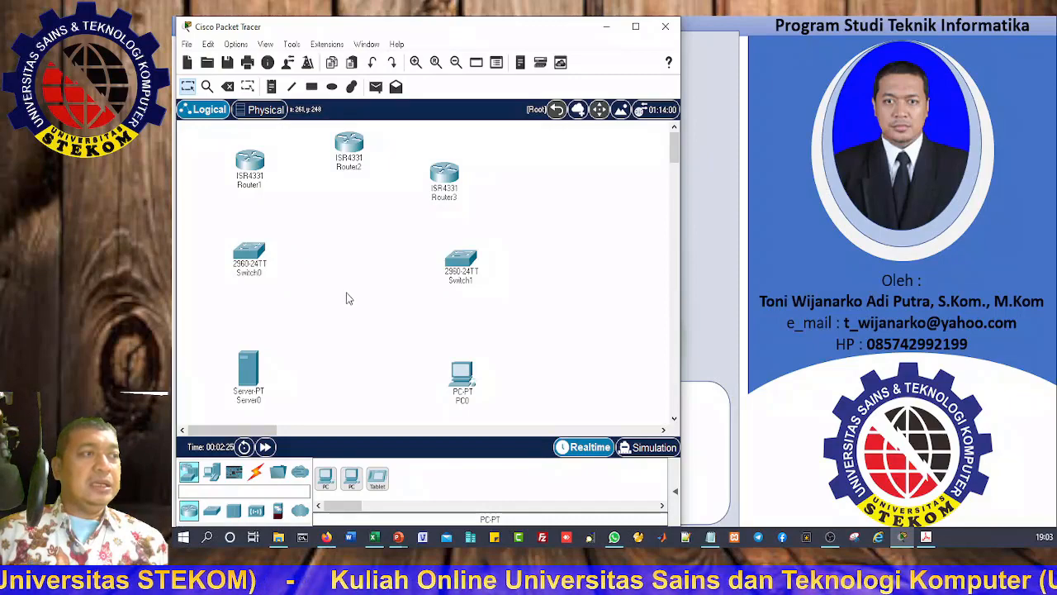
Step: Add a second PC, PC1, between the two switches
{"action": "left_click", "coordinate": [327, 481]}
{"action": "left_click", "coordinate": [349, 331]}
{"action": "left_click_drag", "start_coordinate": [352, 337], "coordinate": [355, 331]}
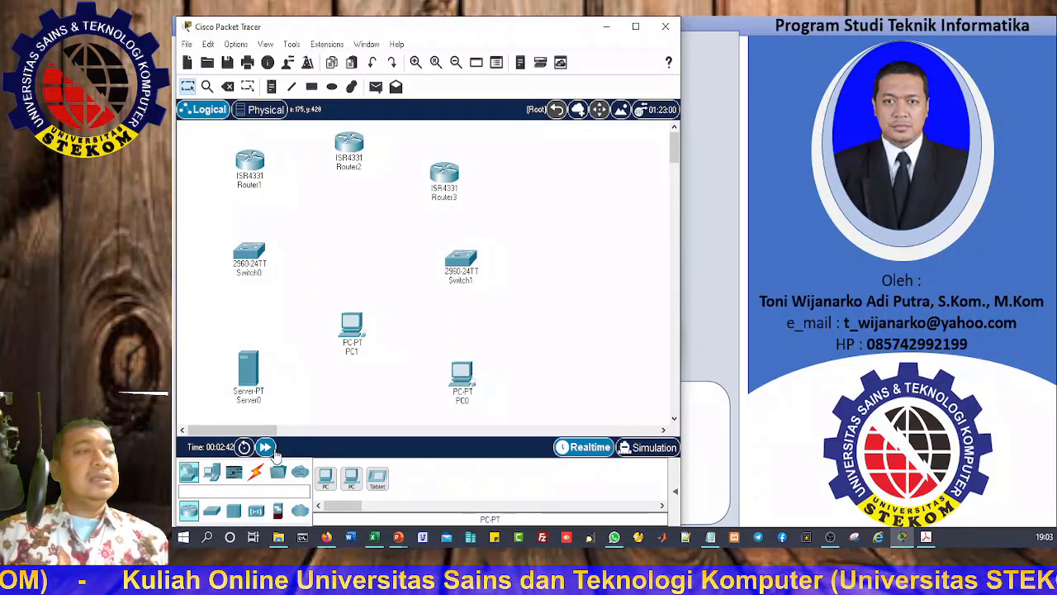
Step: Cable Router1 Gig0/0/0 to Router2 Gig0/0/0 with a copper straight-through link
{"action": "left_click", "coordinate": [258, 478]}
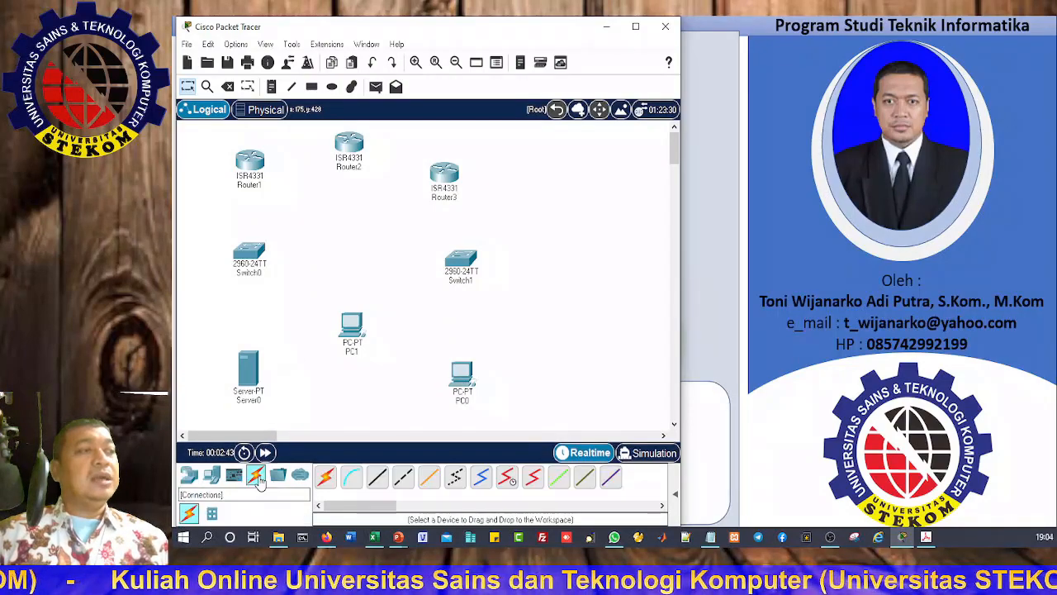
{"action": "left_click", "coordinate": [378, 479]}
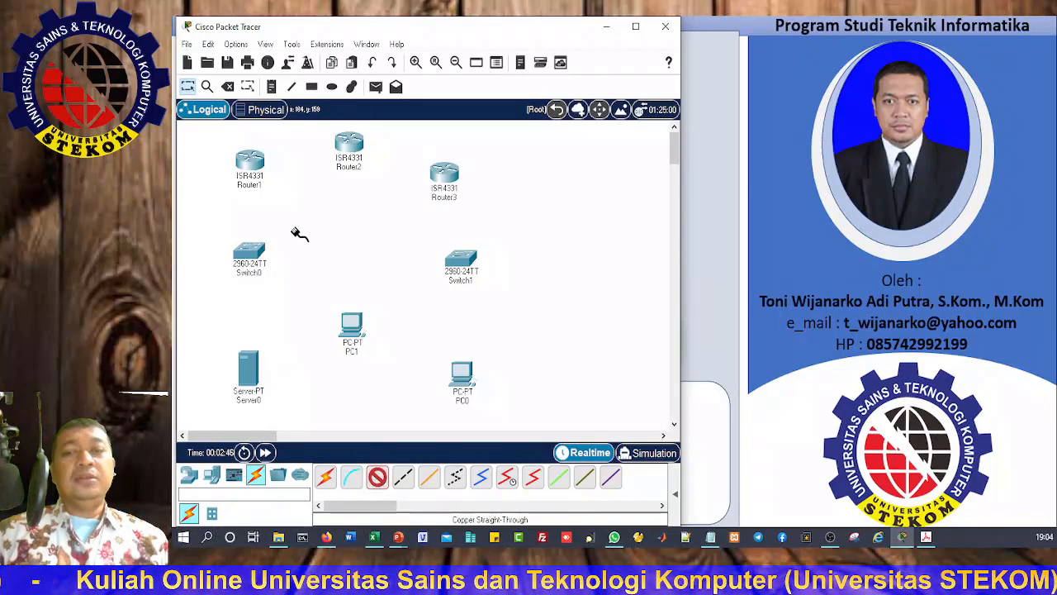
{"action": "left_click", "coordinate": [250, 161]}
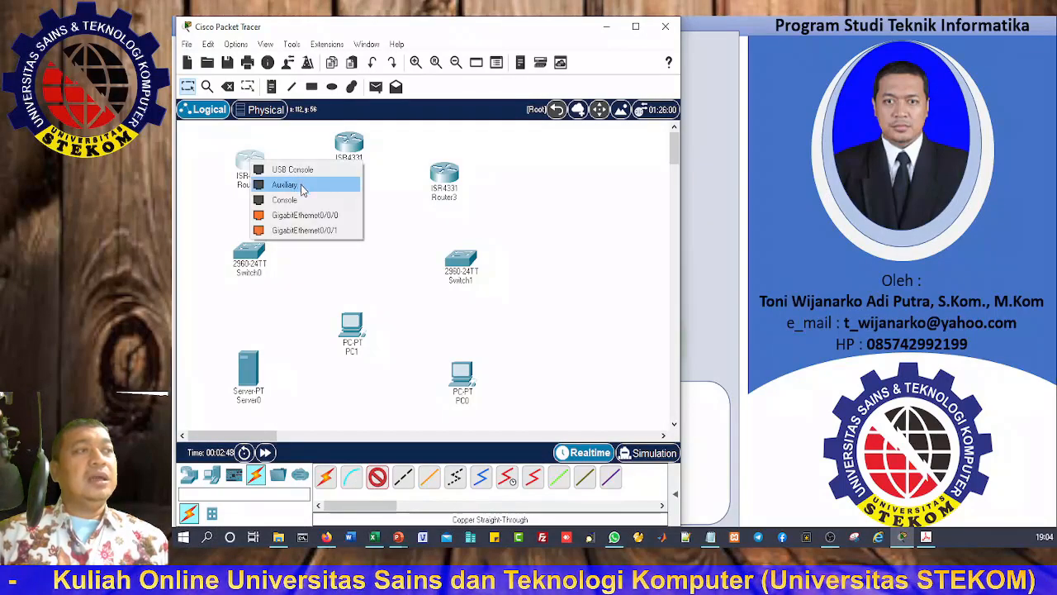
{"action": "left_click", "coordinate": [333, 218]}
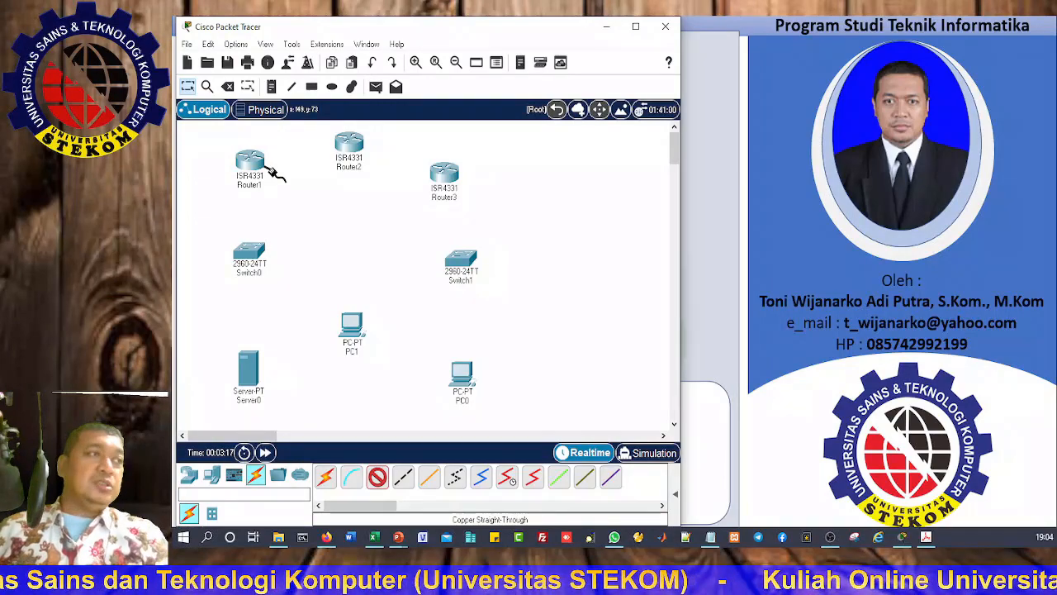
{"action": "left_click", "coordinate": [271, 165]}
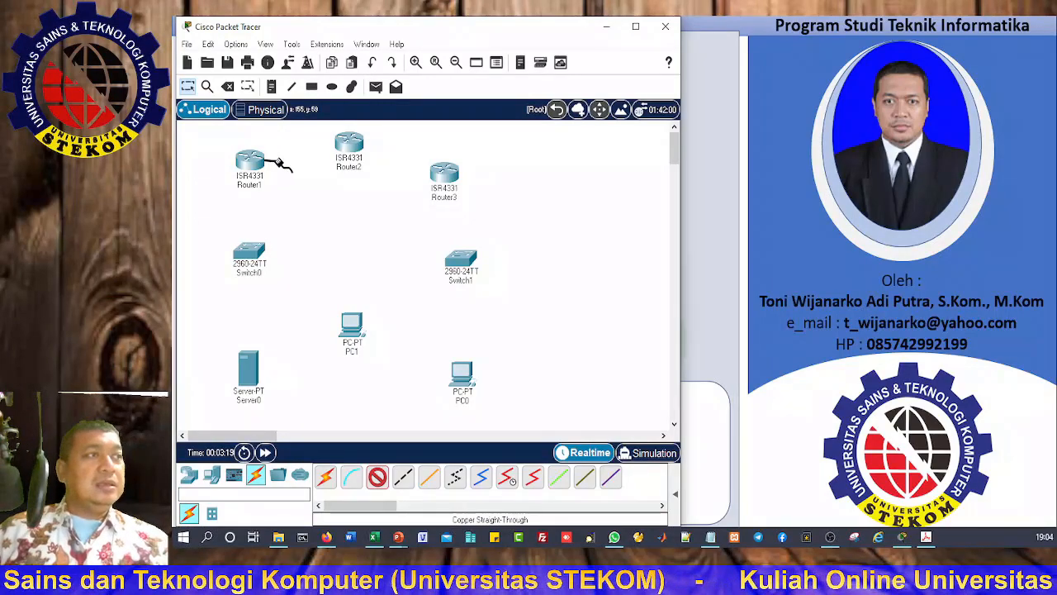
{"action": "left_click", "coordinate": [351, 147]}
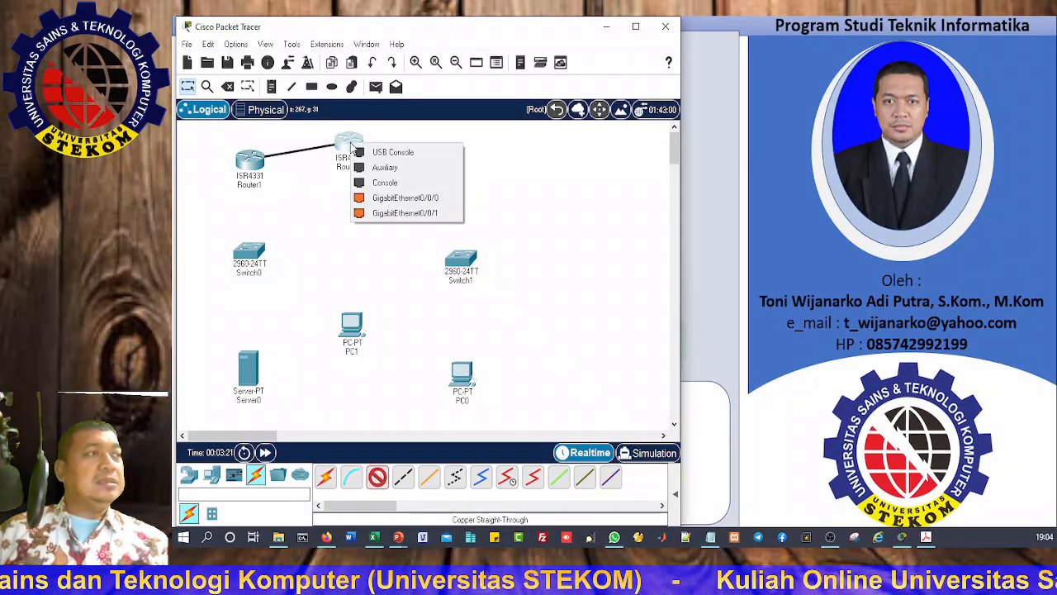
{"action": "left_click", "coordinate": [406, 198]}
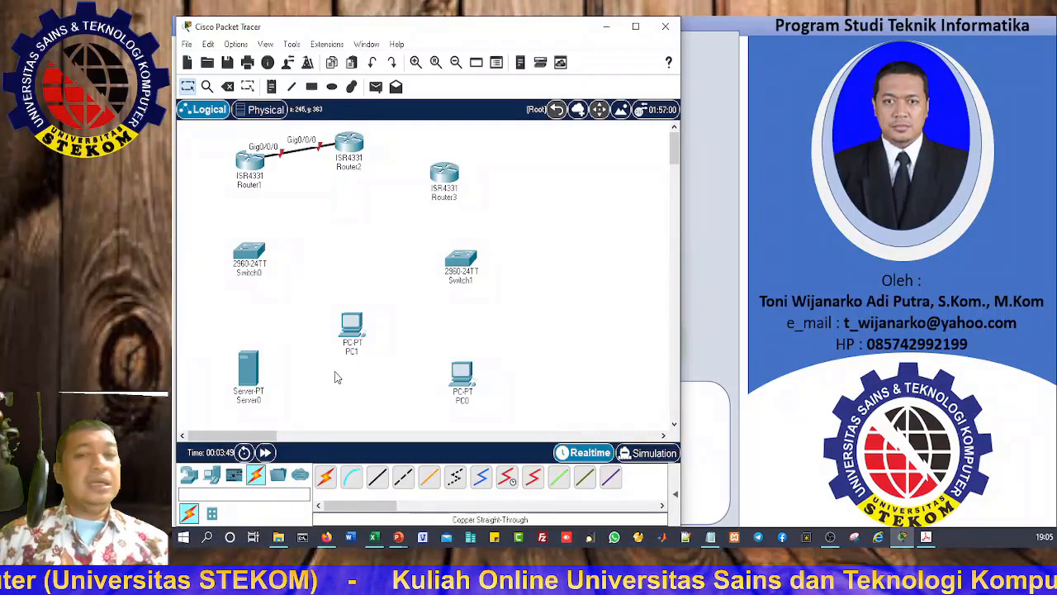
Step: Cable Router2 Gig0/0/1 to Router3 Gig0/0/0 with another copper straight-through link
{"action": "left_click", "coordinate": [378, 480]}
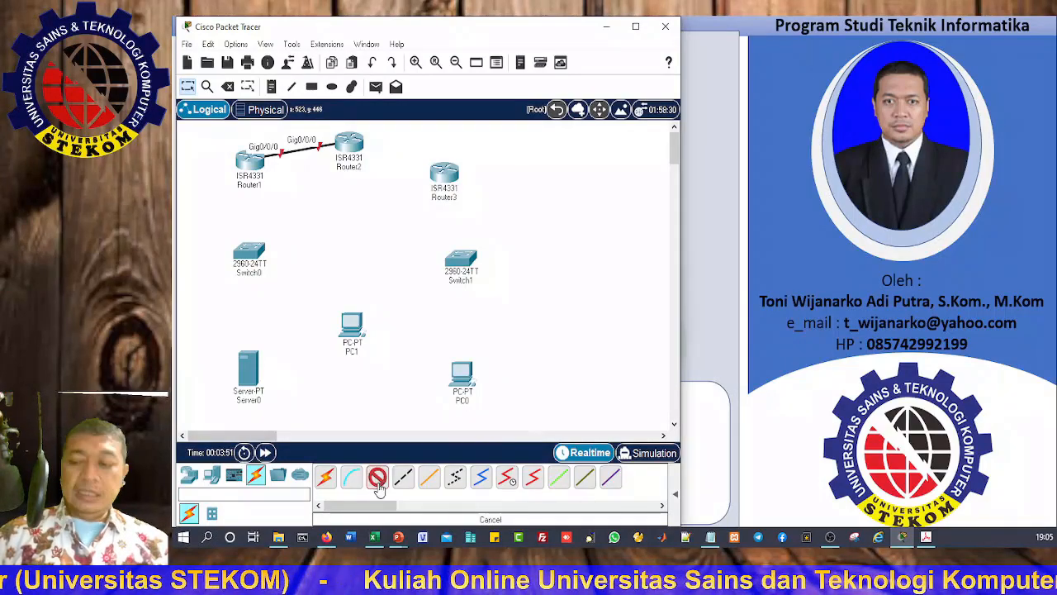
{"action": "left_click", "coordinate": [349, 143]}
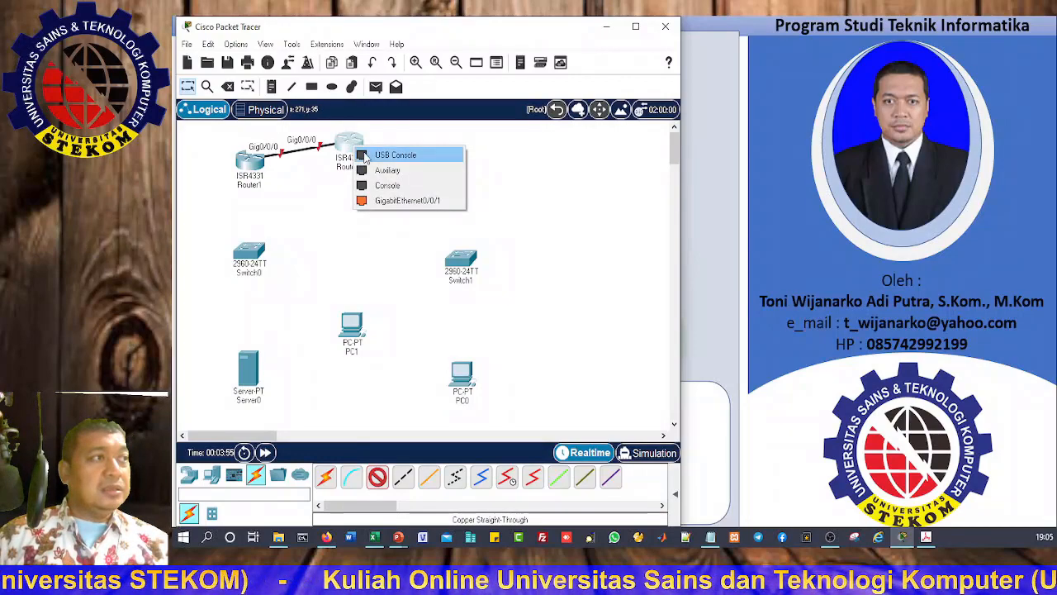
{"action": "left_click", "coordinate": [406, 201]}
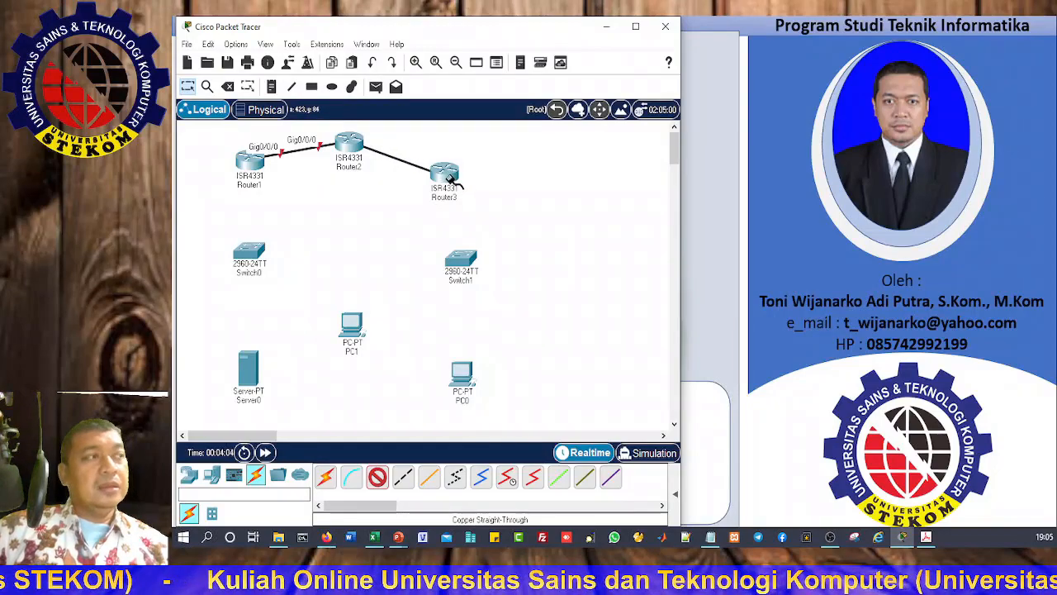
{"action": "left_click", "coordinate": [447, 176]}
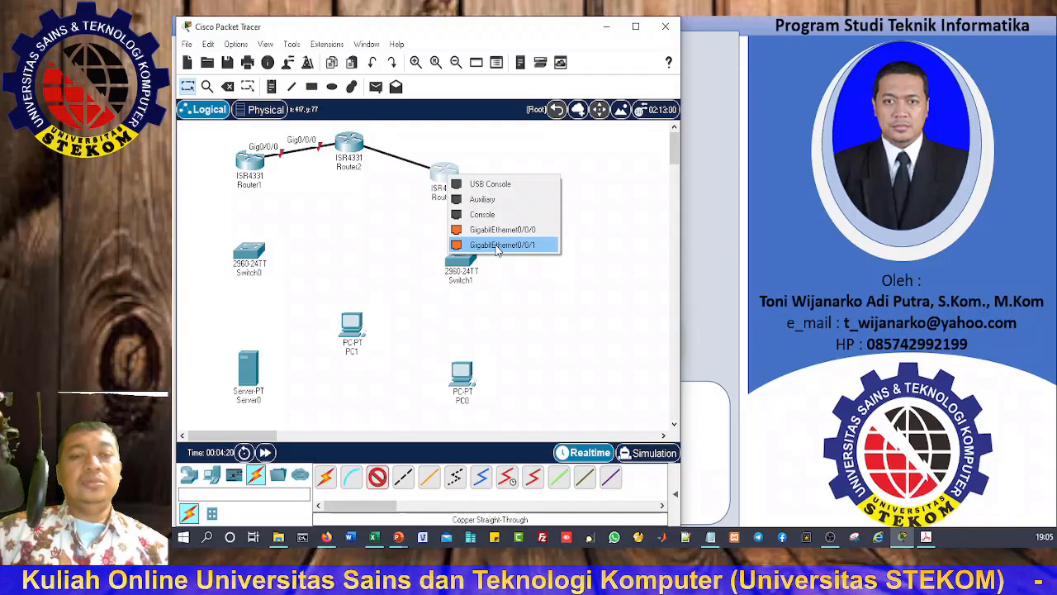
{"action": "left_click", "coordinate": [501, 230]}
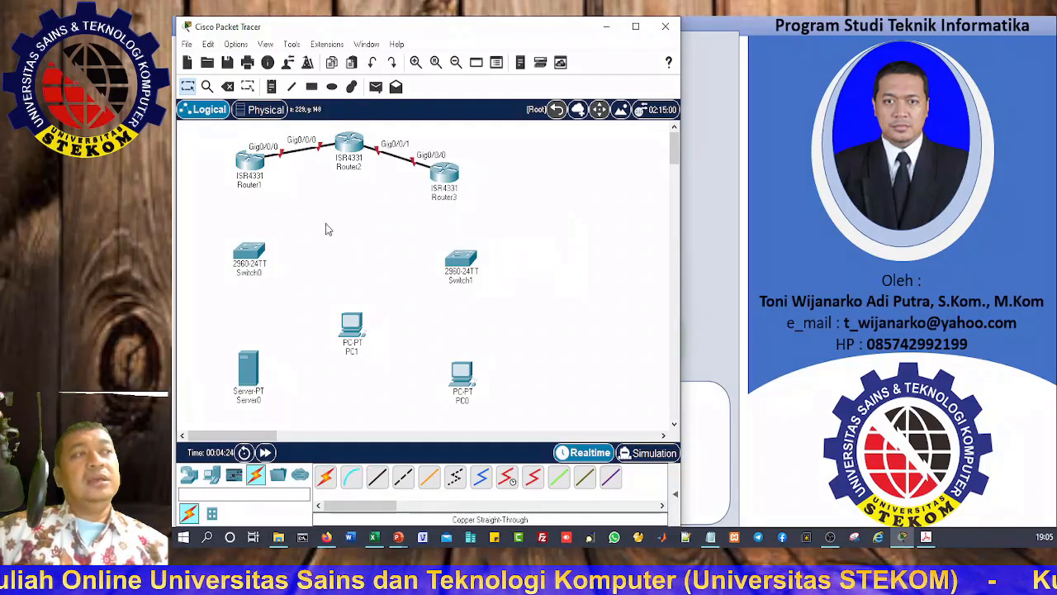
Step: Connect Router1 Gig0/0/1 to Switch0 Fa0/5 with a copper straight-through cable
{"action": "left_click", "coordinate": [375, 480]}
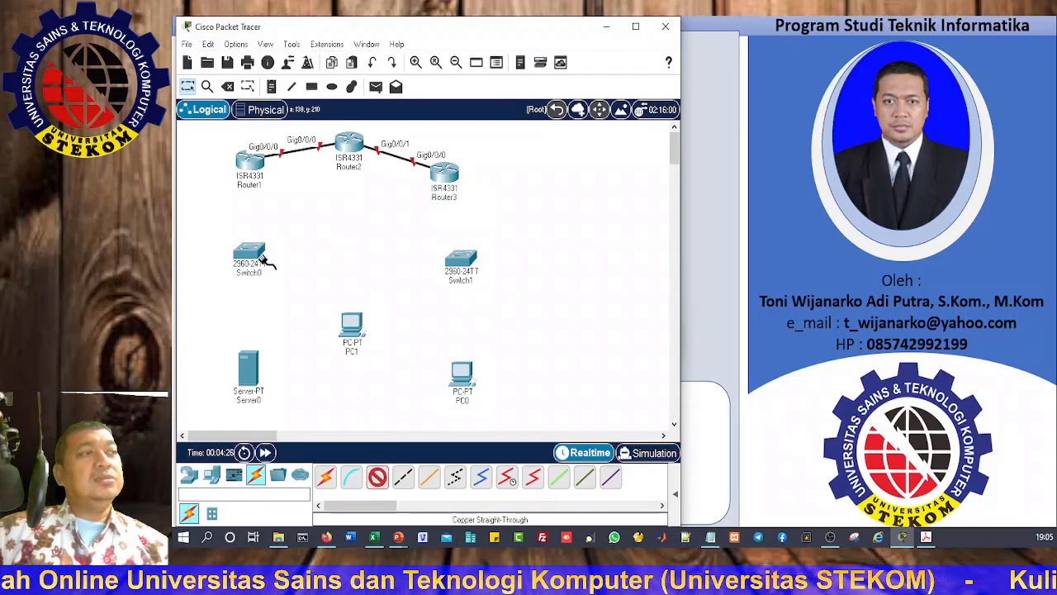
{"action": "left_click", "coordinate": [253, 164]}
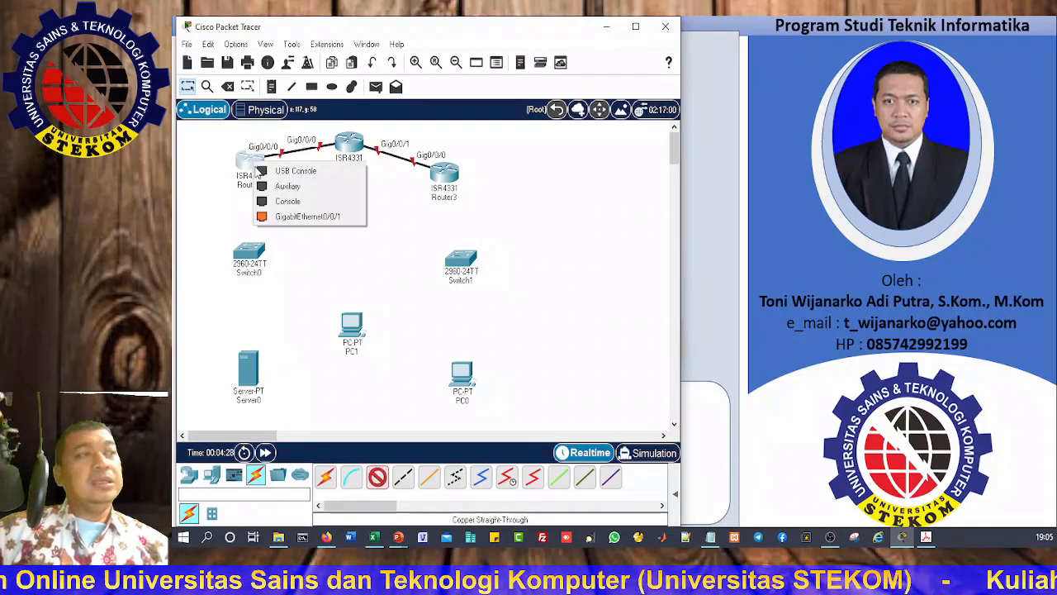
{"action": "left_click", "coordinate": [333, 216]}
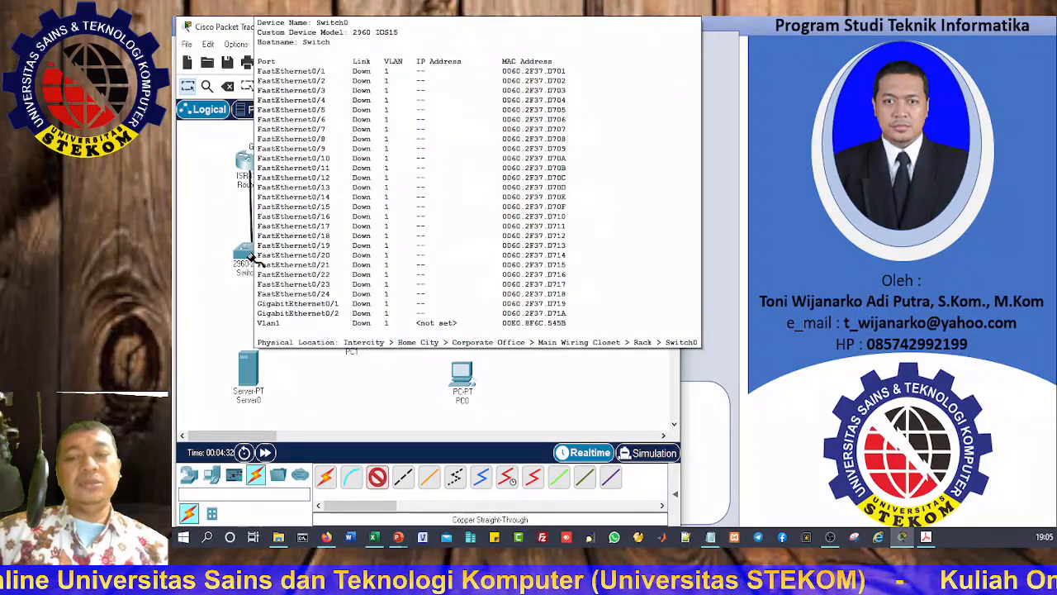
{"action": "left_click", "coordinate": [263, 259]}
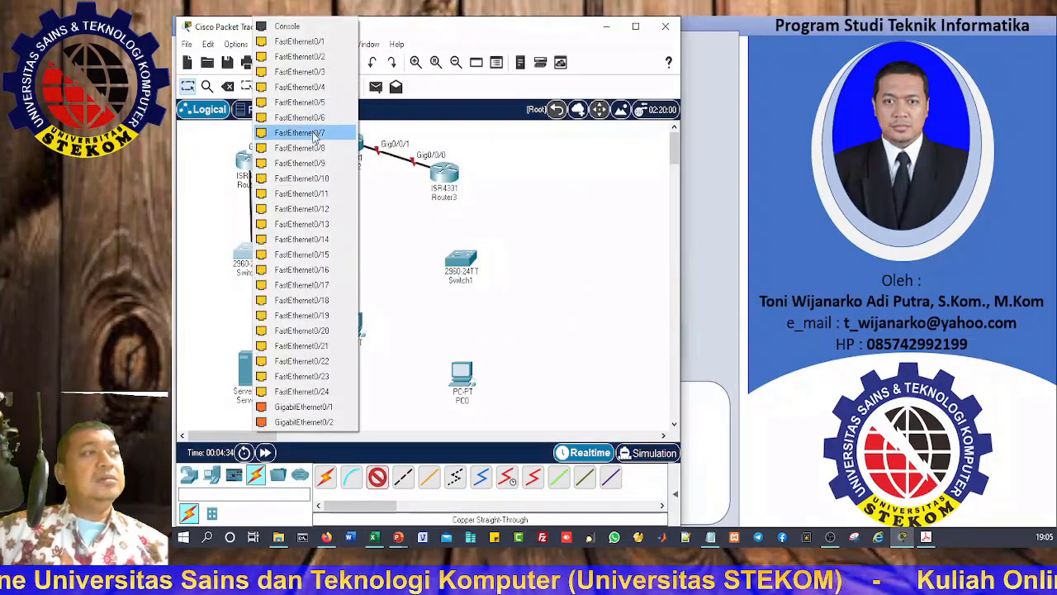
{"action": "left_click", "coordinate": [318, 103]}
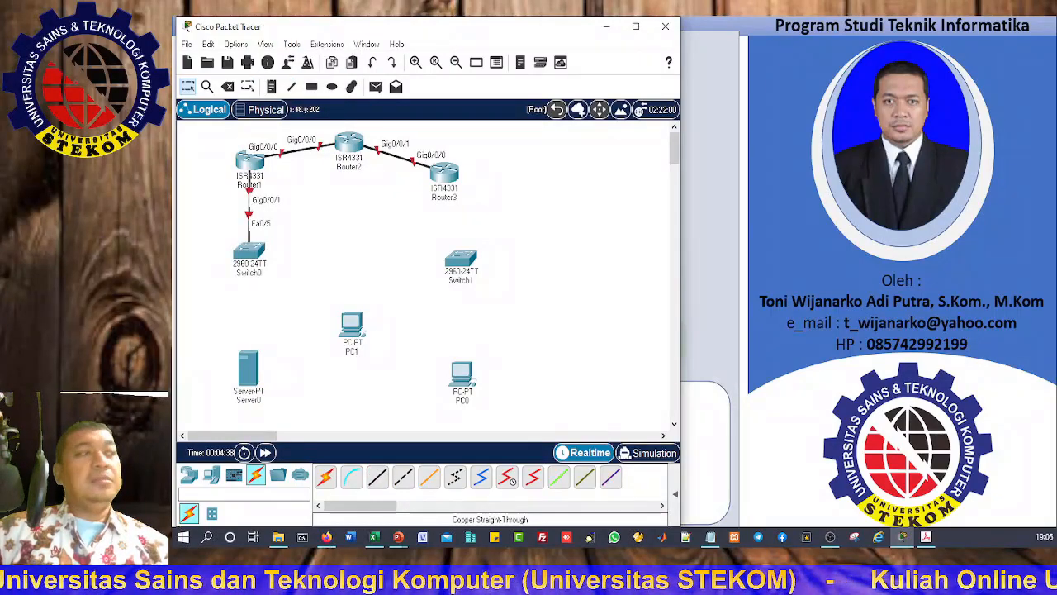
Step: Connect Router3 Gig0/0/1 to Switch1 Fa0/18 with a copper straight-through cable
{"action": "left_click", "coordinate": [377, 479]}
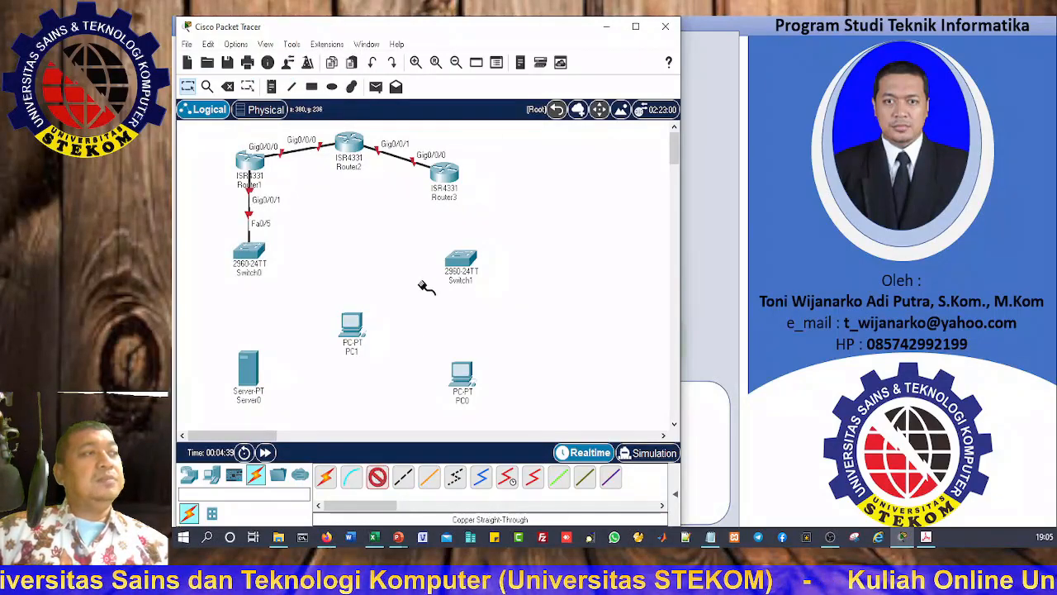
{"action": "left_click", "coordinate": [451, 177]}
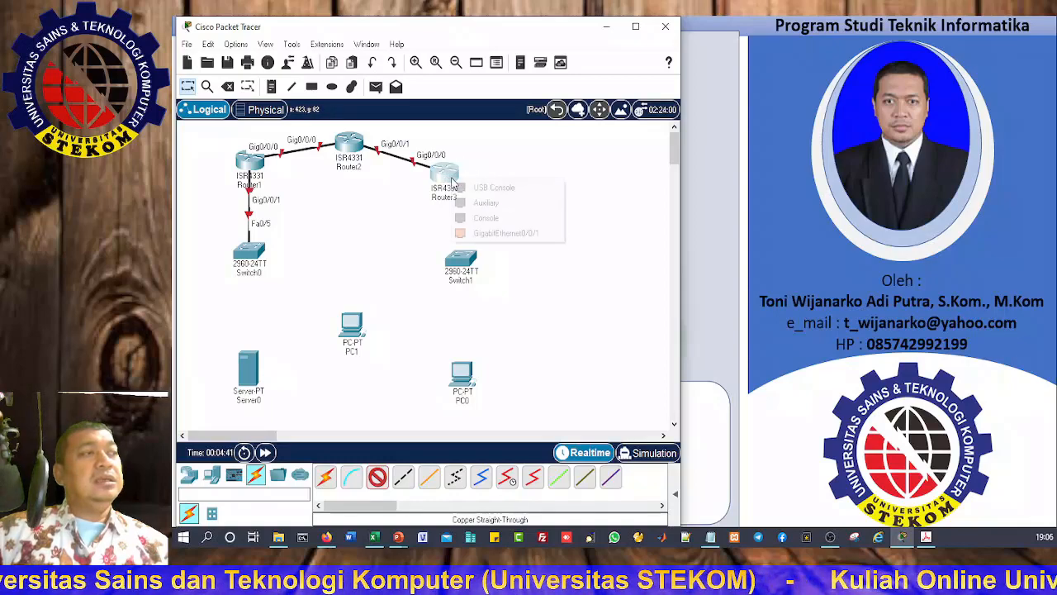
{"action": "left_click", "coordinate": [482, 232]}
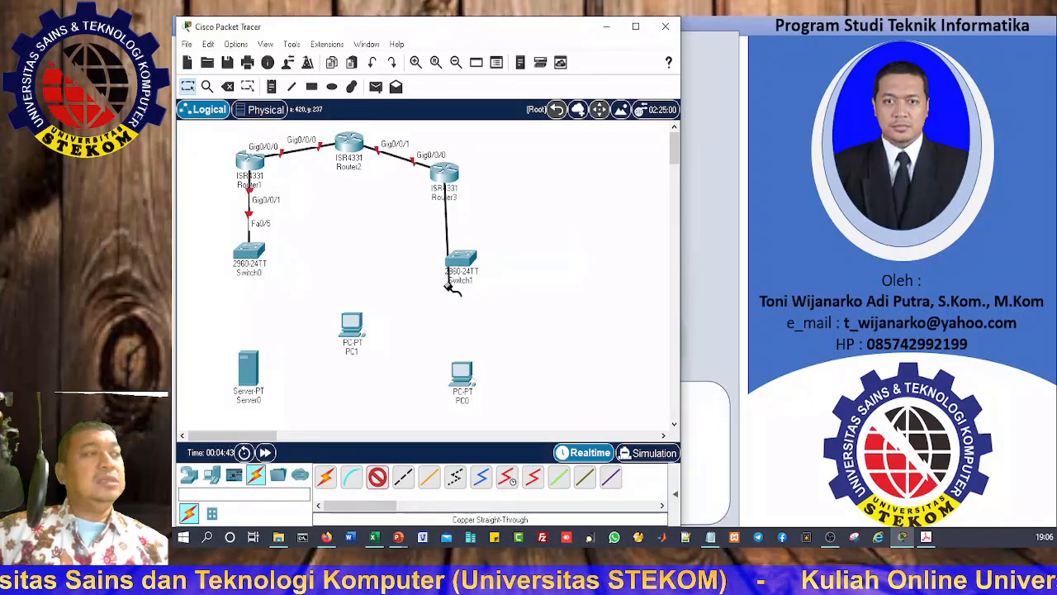
{"action": "left_click", "coordinate": [463, 263]}
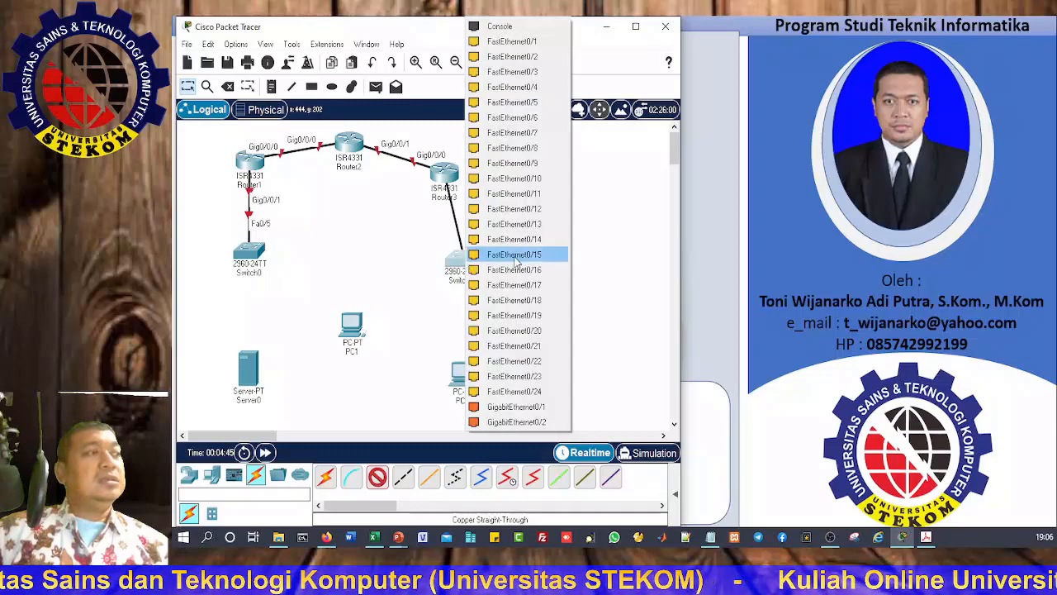
{"action": "left_click", "coordinate": [526, 300]}
Step: Realign Switch1, Router3 and Server0 so the layout lines up
{"action": "left_click_drag", "start_coordinate": [472, 270], "coordinate": [460, 267]}
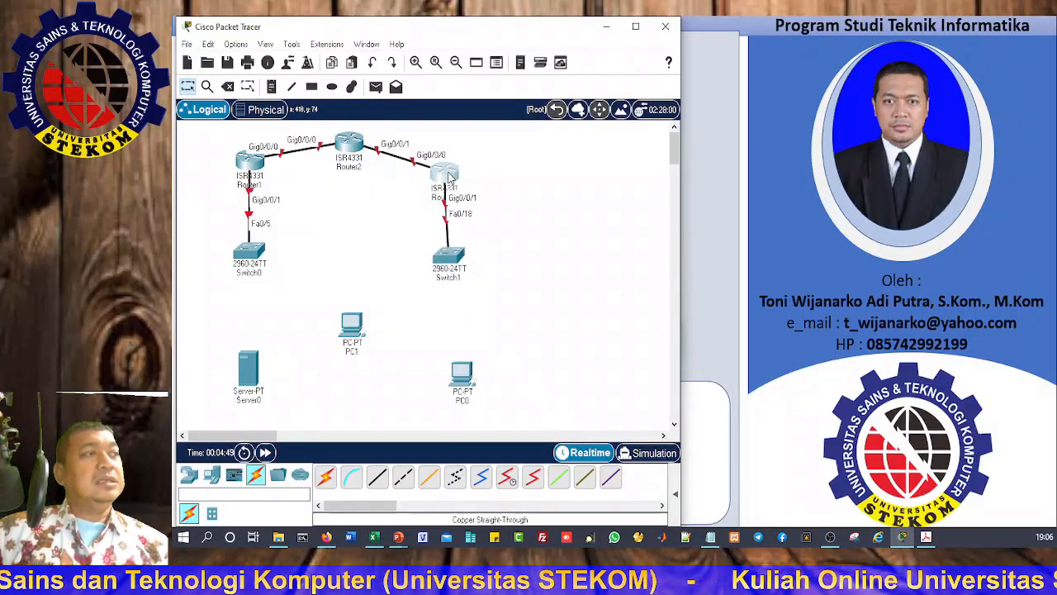
{"action": "left_click_drag", "start_coordinate": [448, 177], "coordinate": [453, 167]}
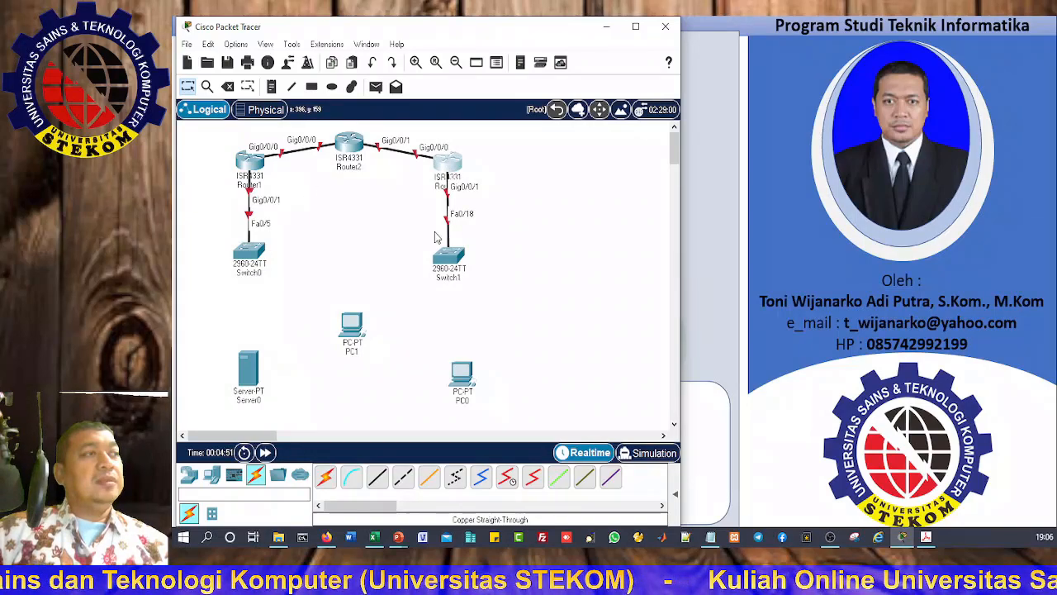
{"action": "left_click_drag", "start_coordinate": [452, 259], "coordinate": [454, 260]}
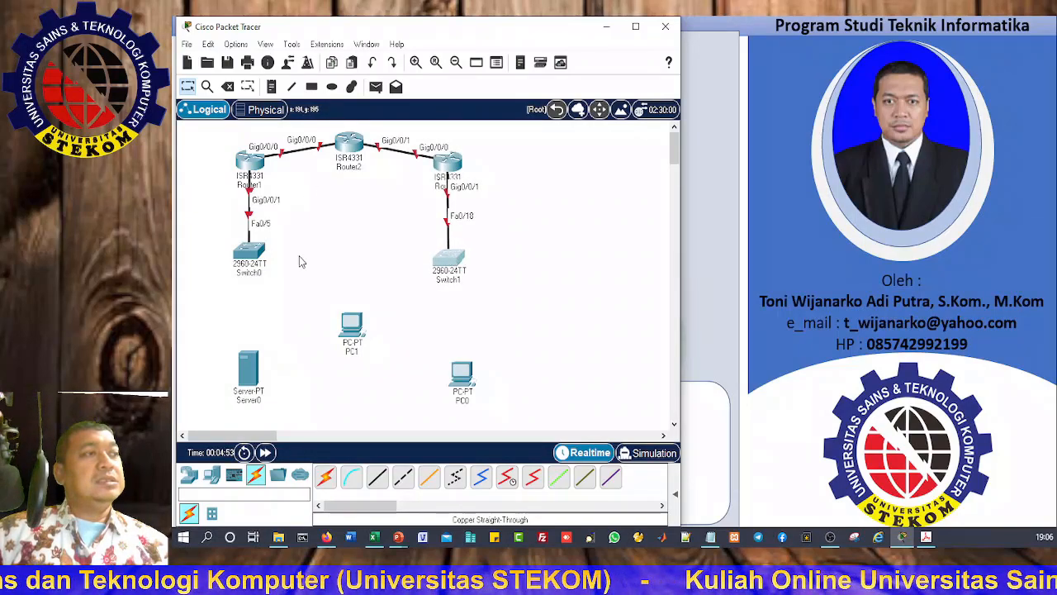
{"action": "left_click_drag", "start_coordinate": [248, 367], "coordinate": [253, 363]}
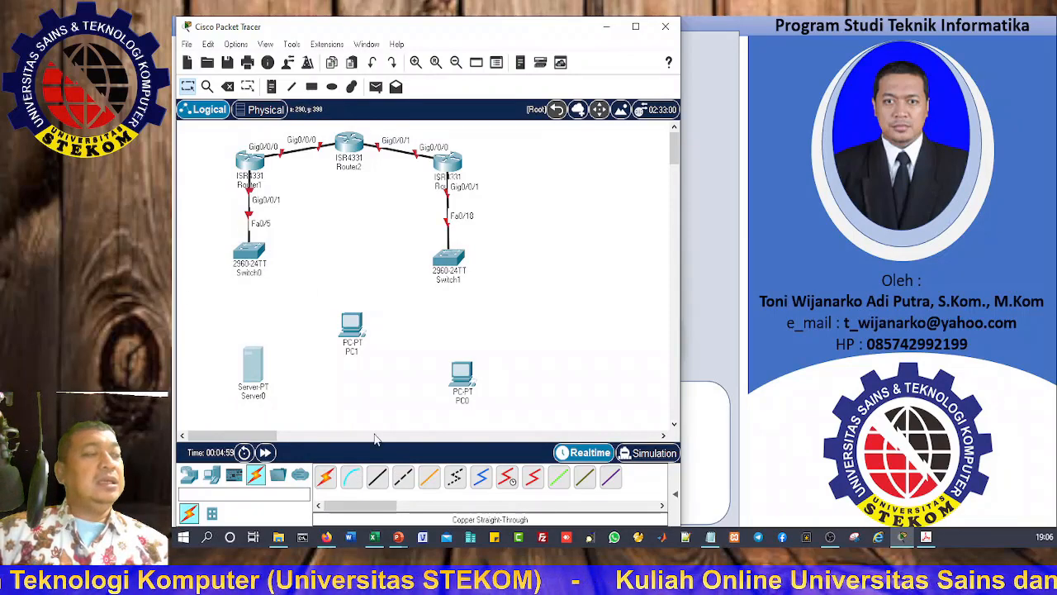
Step: Cable Switch0 Fa0/6 to Server0 FastEthernet0 with copper straight-through
{"action": "left_click", "coordinate": [378, 478]}
{"action": "left_click", "coordinate": [250, 256]}
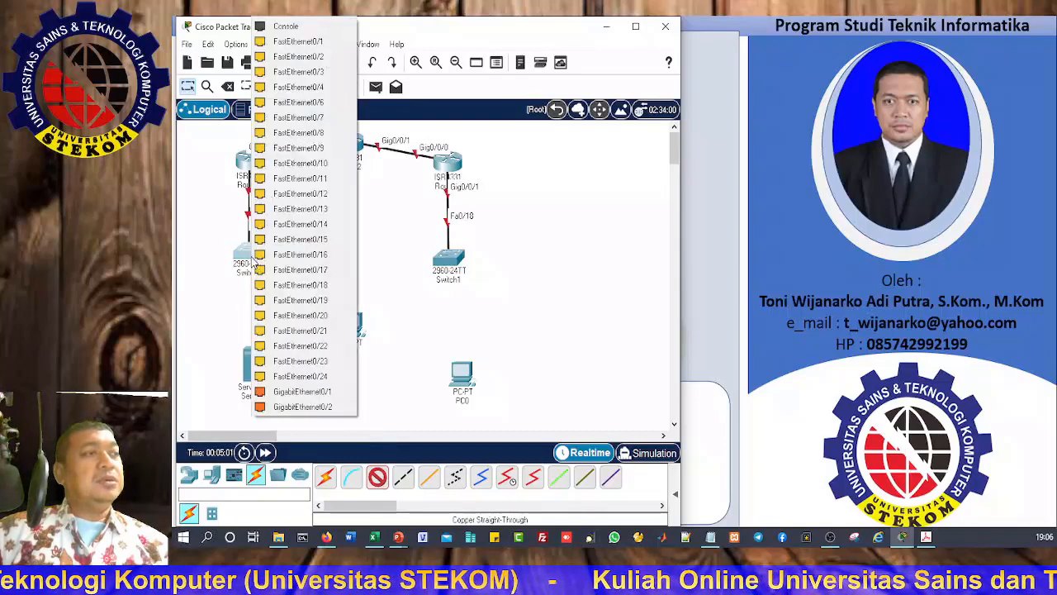
{"action": "left_click", "coordinate": [289, 102]}
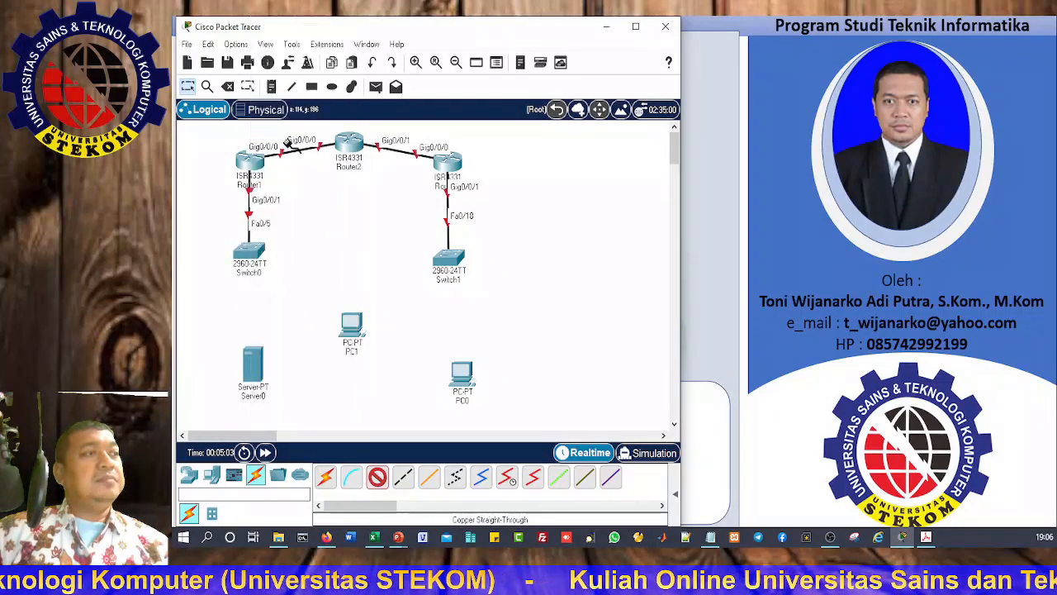
{"action": "left_click", "coordinate": [251, 380]}
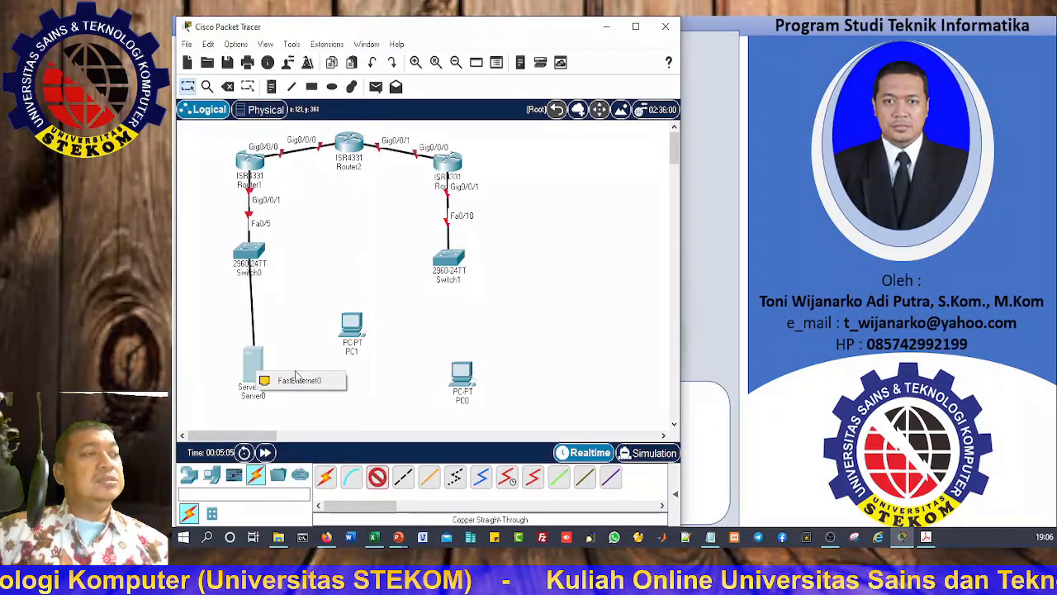
{"action": "left_click", "coordinate": [293, 379]}
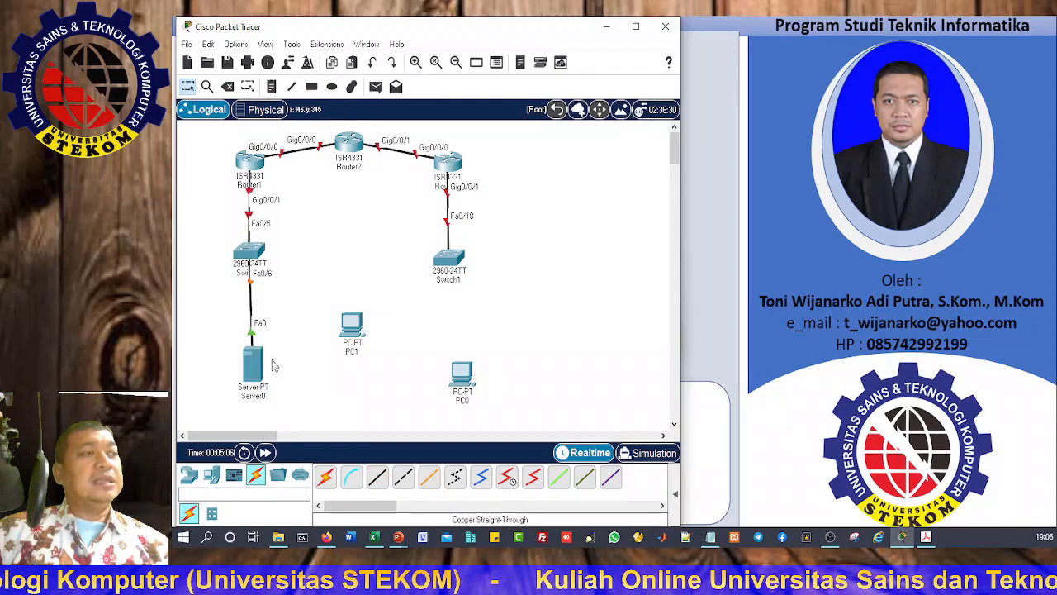
Step: Undo the router link on Switch1 Fa0/18 and reconnect the router to Switch1 Fa0/5
{"action": "left_click", "coordinate": [377, 477]}
{"action": "left_click", "coordinate": [450, 259]}
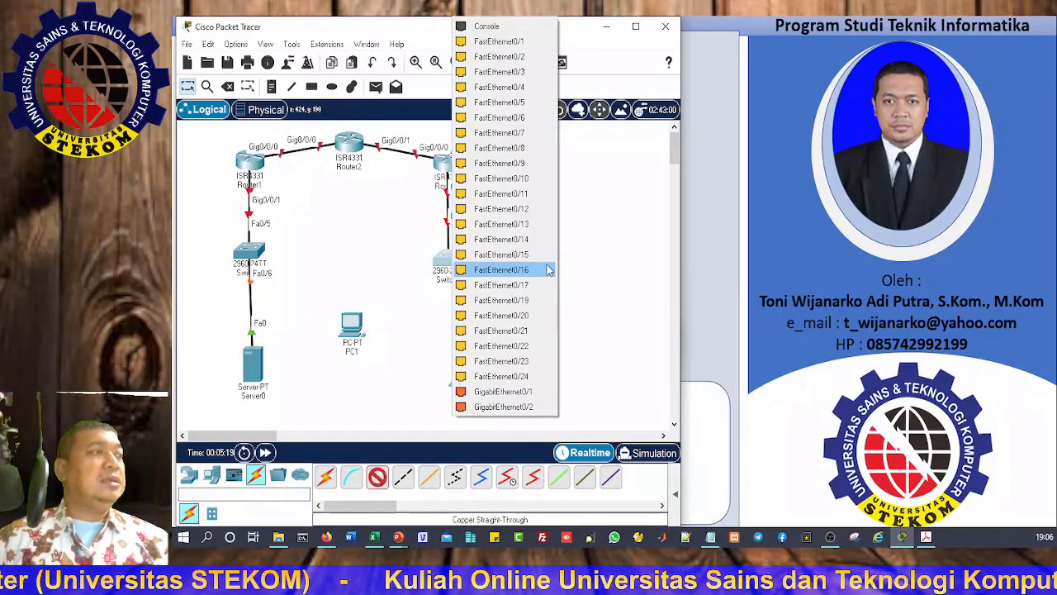
{"action": "left_click", "coordinate": [612, 267]}
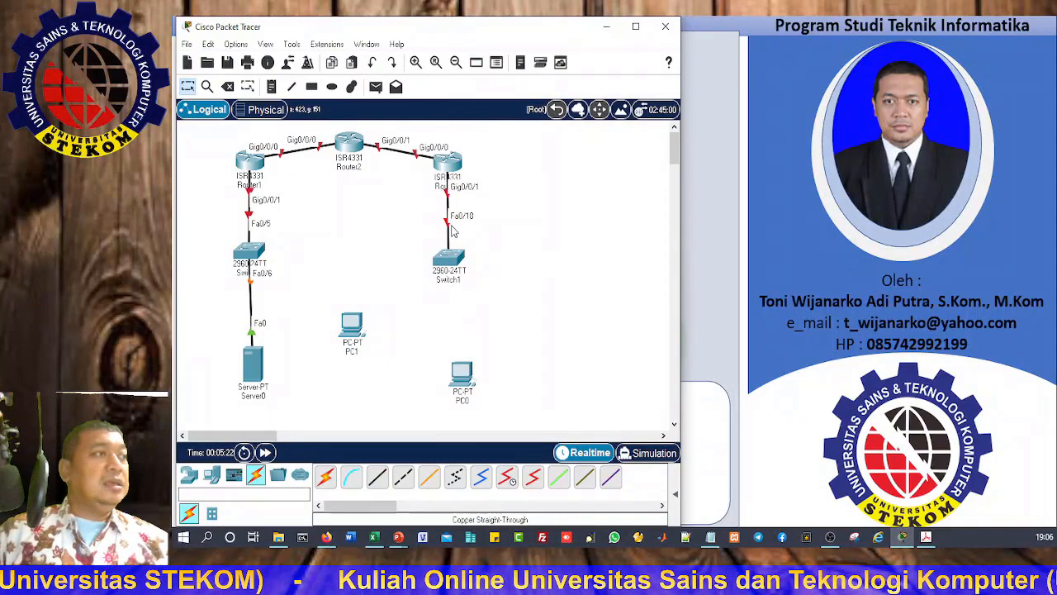
{"action": "key", "text": "ctrl+z"}
{"action": "left_click", "coordinate": [448, 262]}
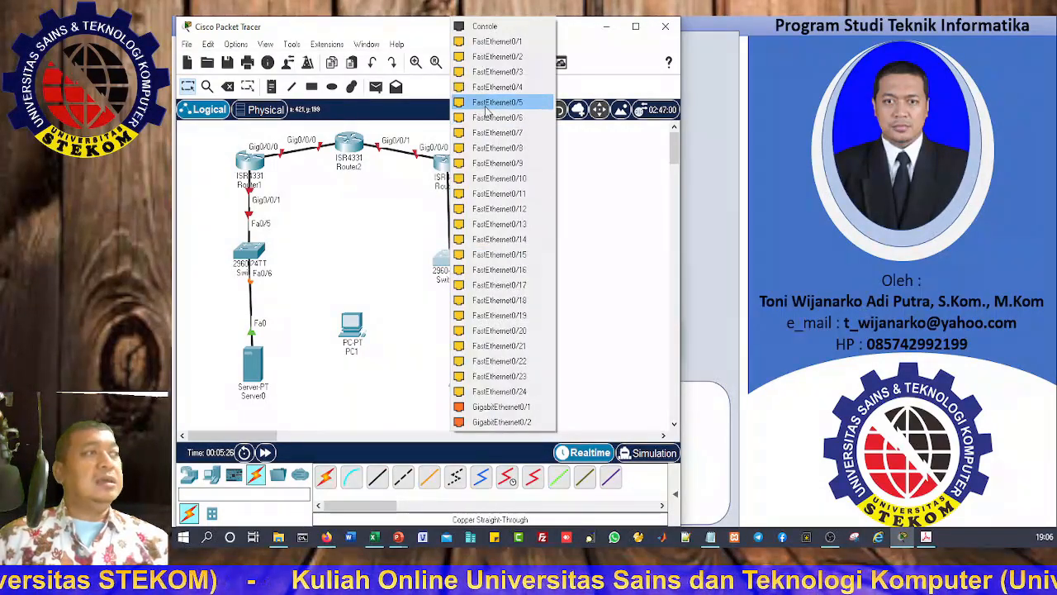
{"action": "left_click", "coordinate": [487, 102]}
Step: Cable Switch1 Fa0/18 to PC0 FastEthernet0 with copper straight-through
{"action": "left_click", "coordinate": [377, 476]}
{"action": "left_click", "coordinate": [450, 265]}
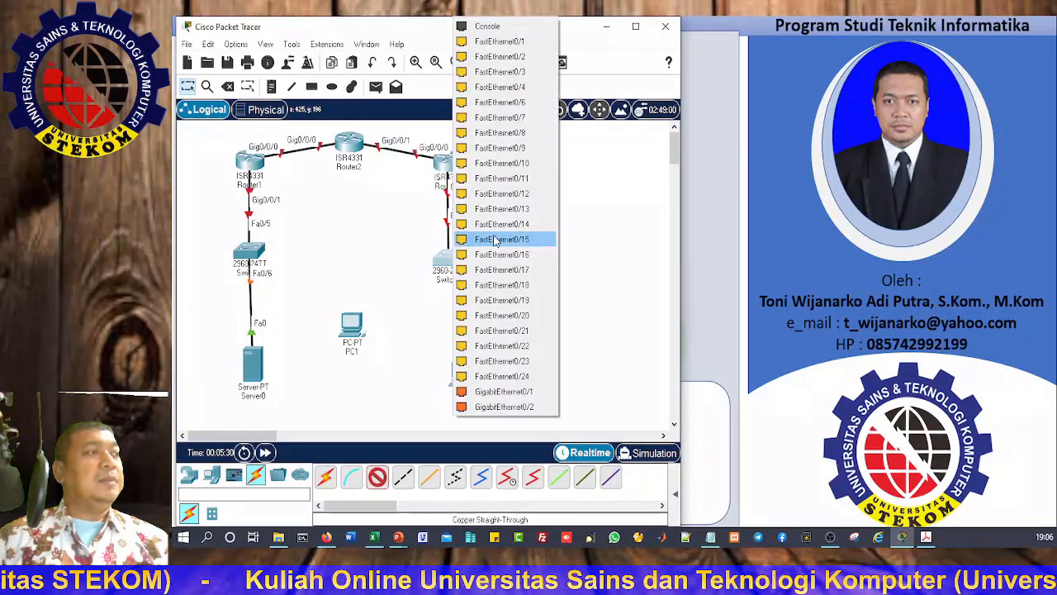
{"action": "left_click", "coordinate": [511, 300]}
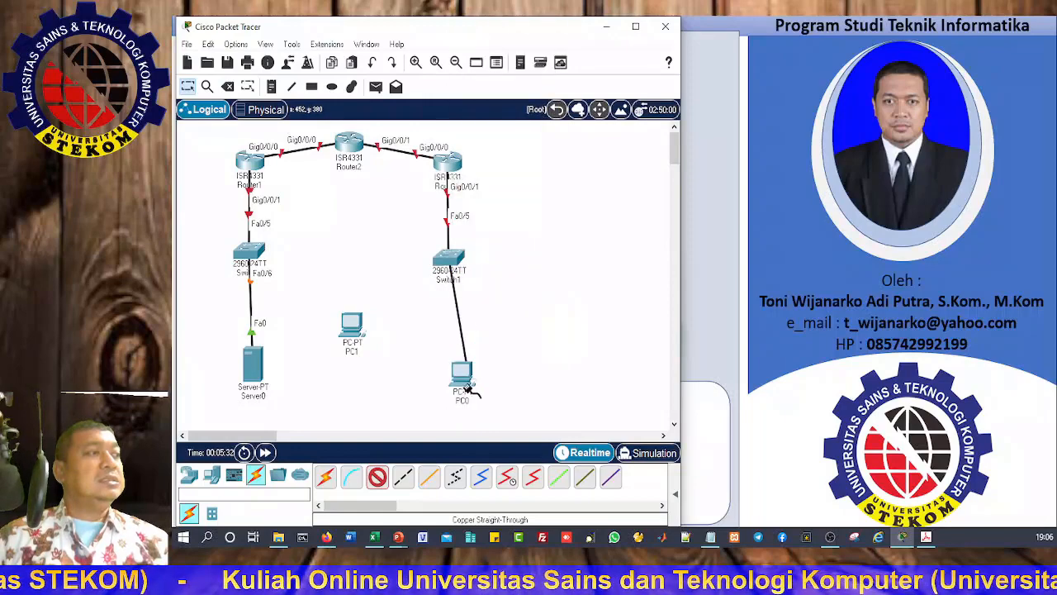
{"action": "left_click", "coordinate": [460, 378]}
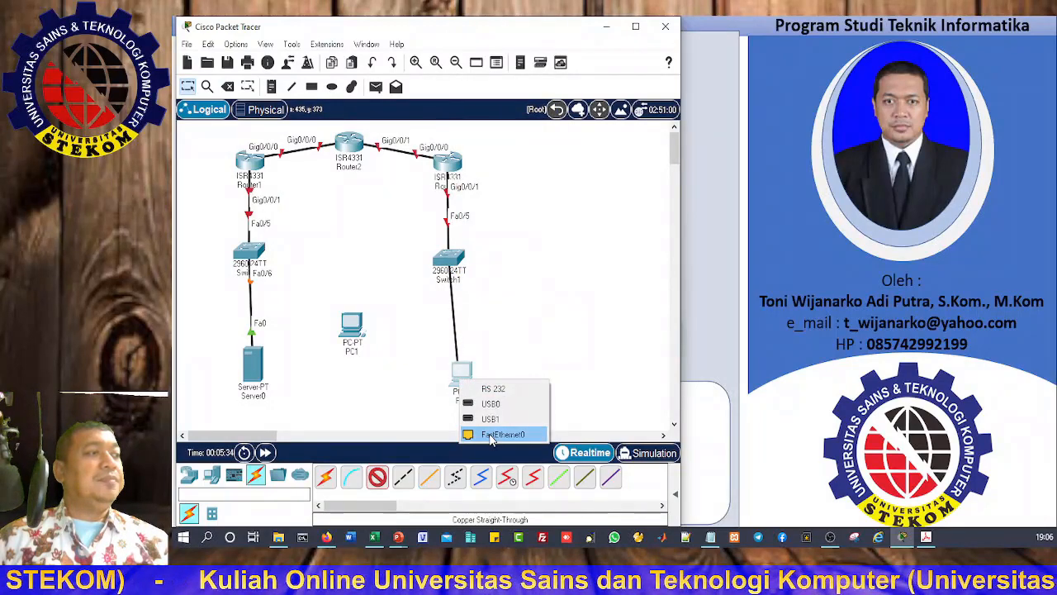
{"action": "left_click", "coordinate": [491, 433]}
Step: Nudge Switch1, Switch0, Server0 and PC0 into line, then fast-forward time so links come up
{"action": "left_click_drag", "start_coordinate": [455, 261], "coordinate": [467, 261]}
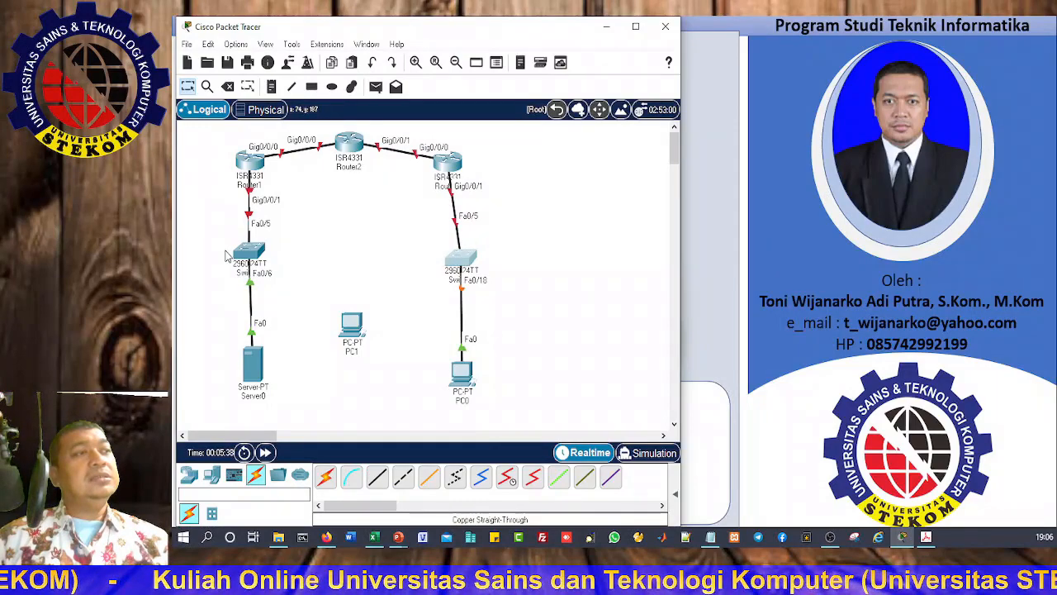
{"action": "left_click_drag", "start_coordinate": [244, 256], "coordinate": [233, 256]}
{"action": "left_click_drag", "start_coordinate": [252, 374], "coordinate": [242, 374]}
{"action": "left_click_drag", "start_coordinate": [465, 373], "coordinate": [471, 365]}
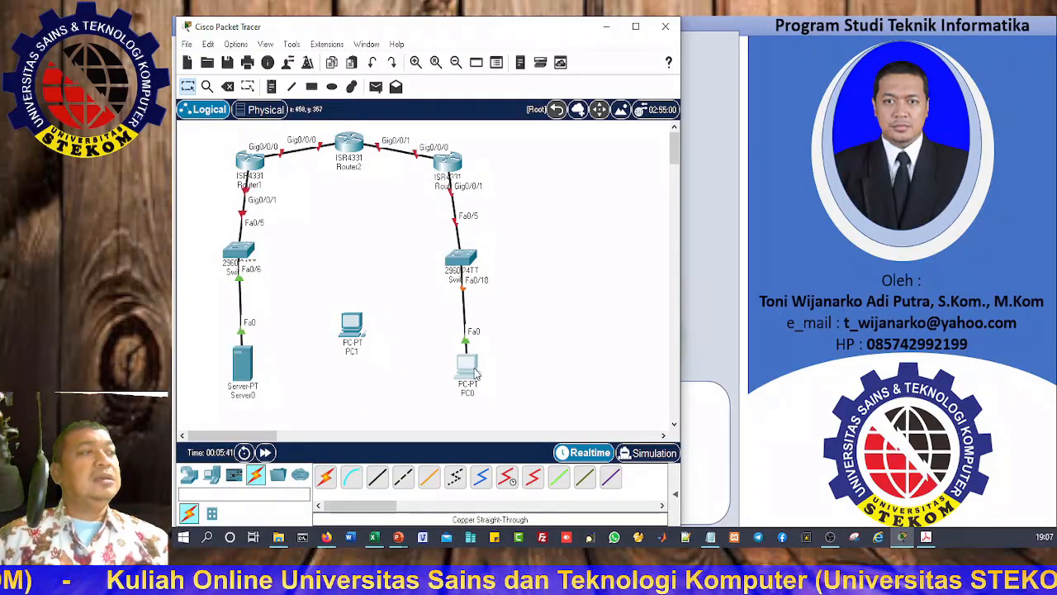
{"action": "left_click", "coordinate": [265, 453]}
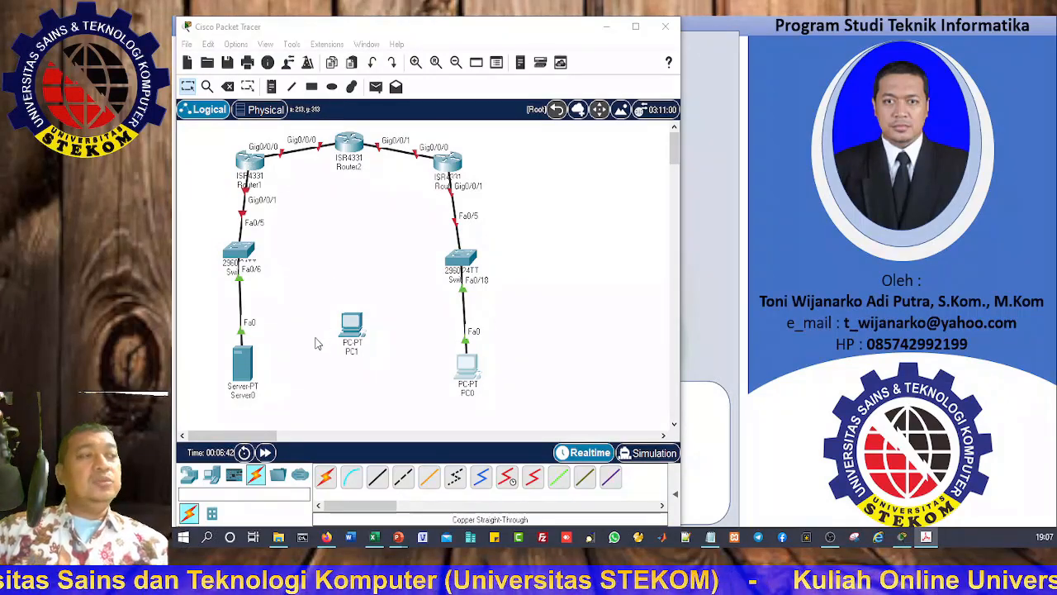
Step: Run a console cable from PC1 to Router1's Console port
{"action": "left_click", "coordinate": [352, 477]}
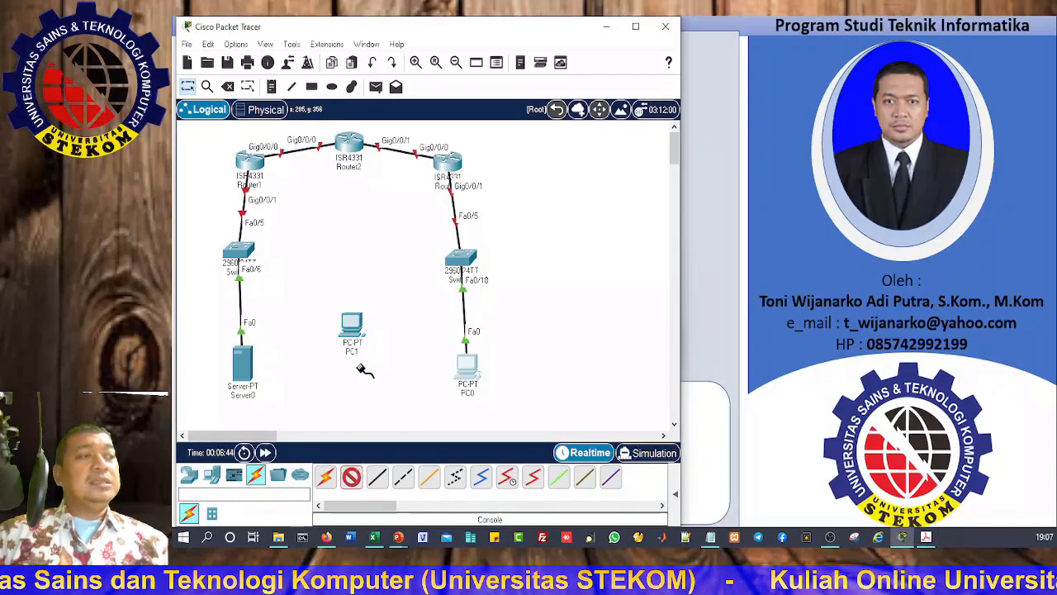
{"action": "left_click", "coordinate": [359, 331]}
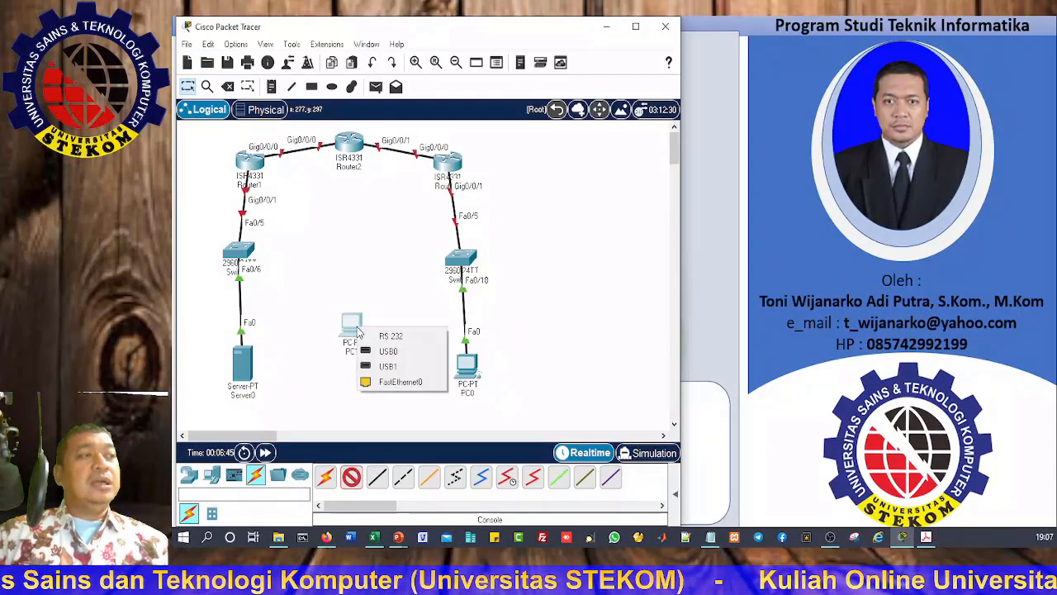
{"action": "left_click", "coordinate": [393, 383]}
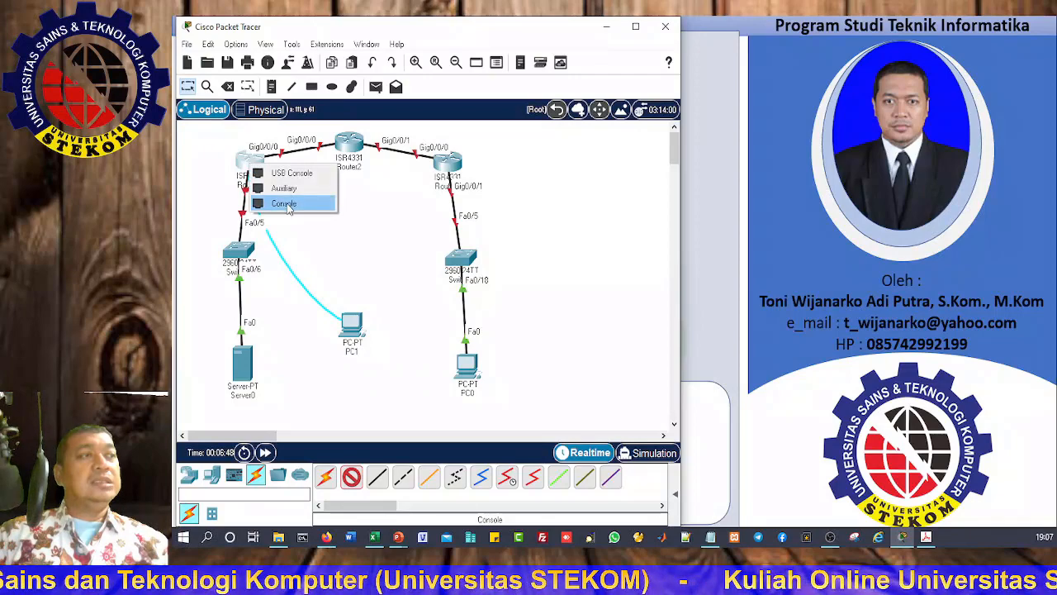
{"action": "left_click", "coordinate": [285, 203]}
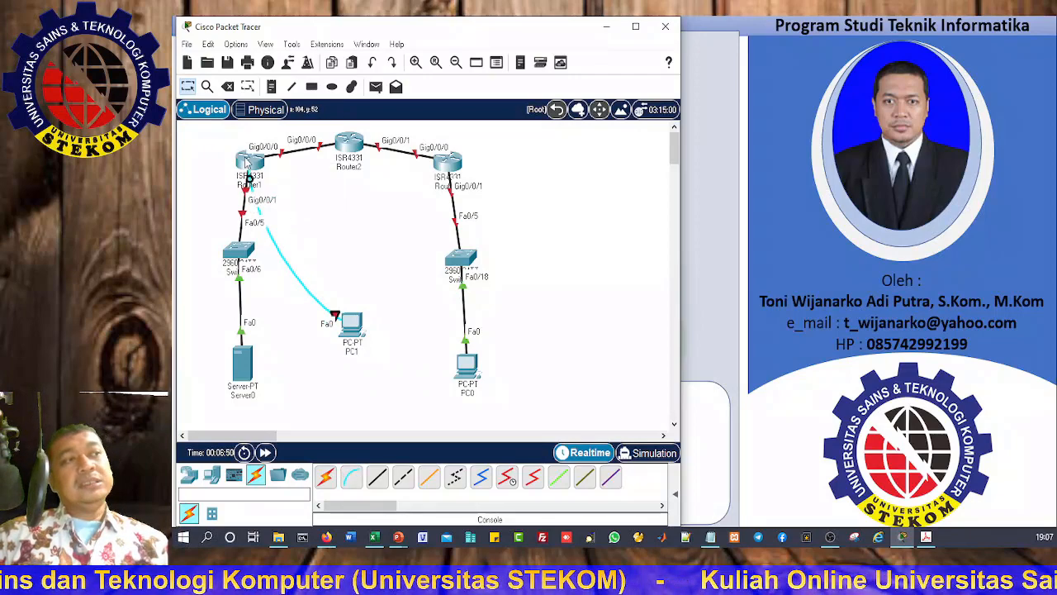
Step: Check PC1's Terminal app, then reattach the console cable to PC1's RS 232 port
{"action": "left_click", "coordinate": [351, 331]}
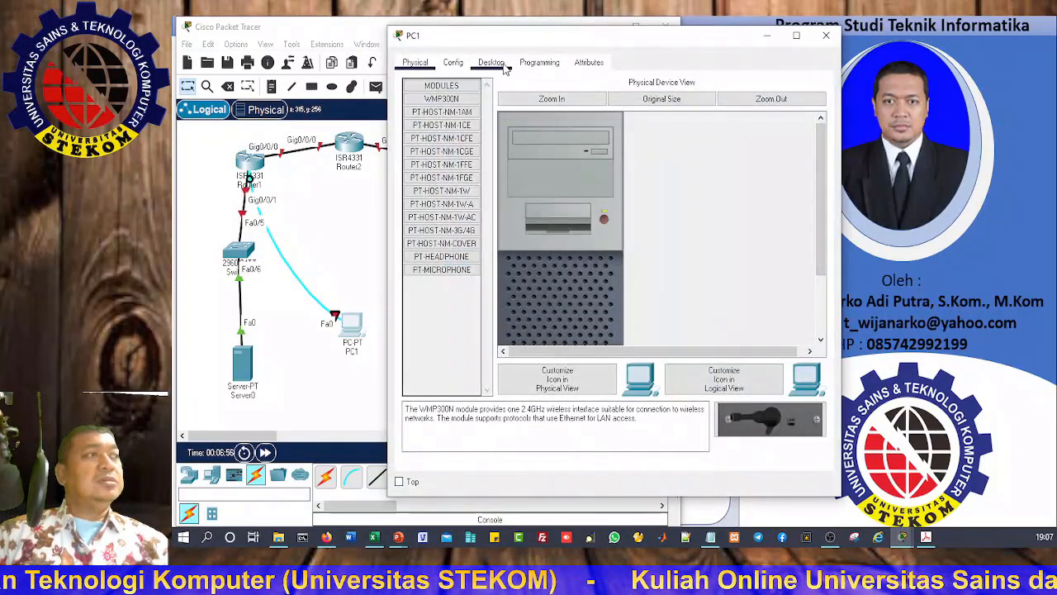
{"action": "left_click", "coordinate": [502, 63]}
{"action": "left_click", "coordinate": [621, 124]}
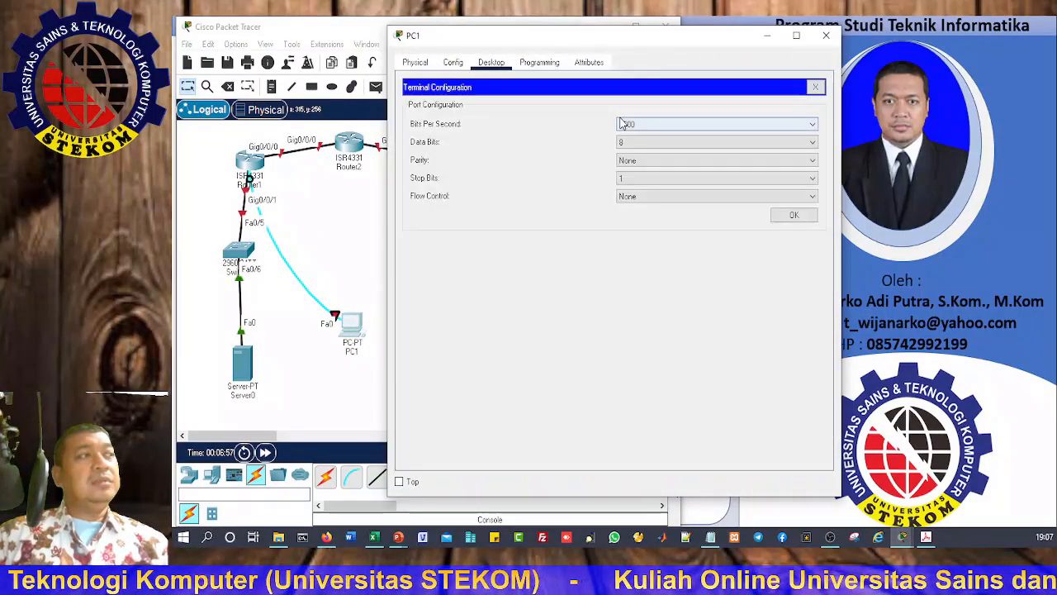
{"action": "left_click", "coordinate": [783, 216]}
{"action": "left_click", "coordinate": [826, 35]}
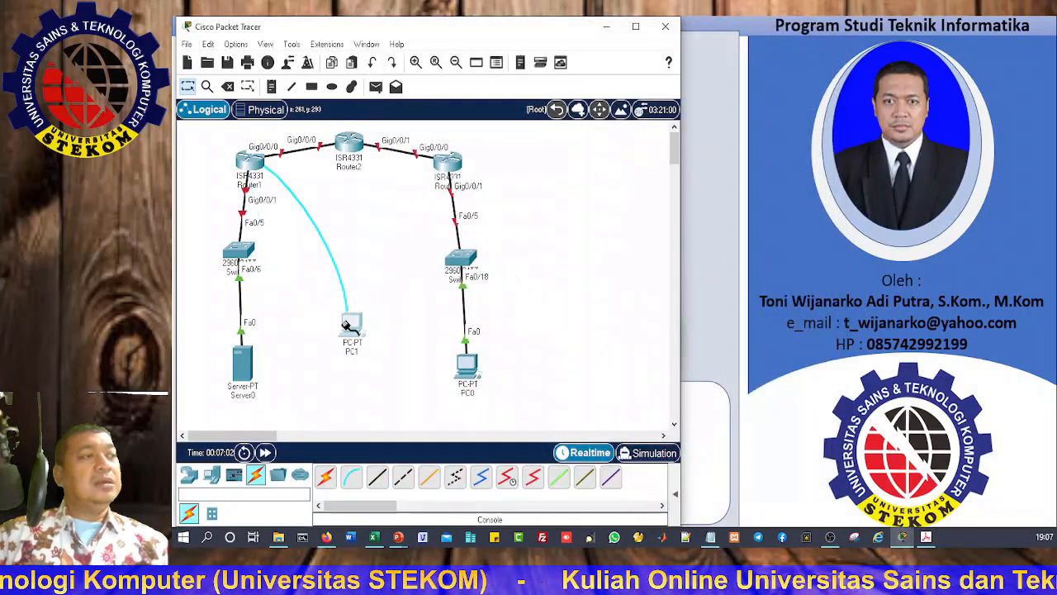
{"action": "left_click", "coordinate": [352, 329]}
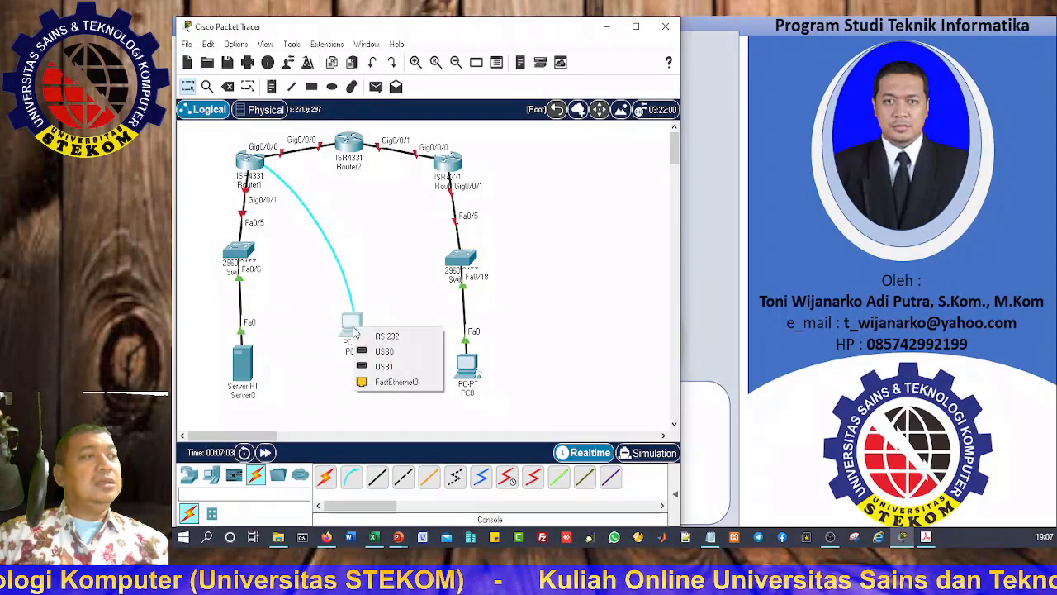
{"action": "left_click", "coordinate": [387, 337]}
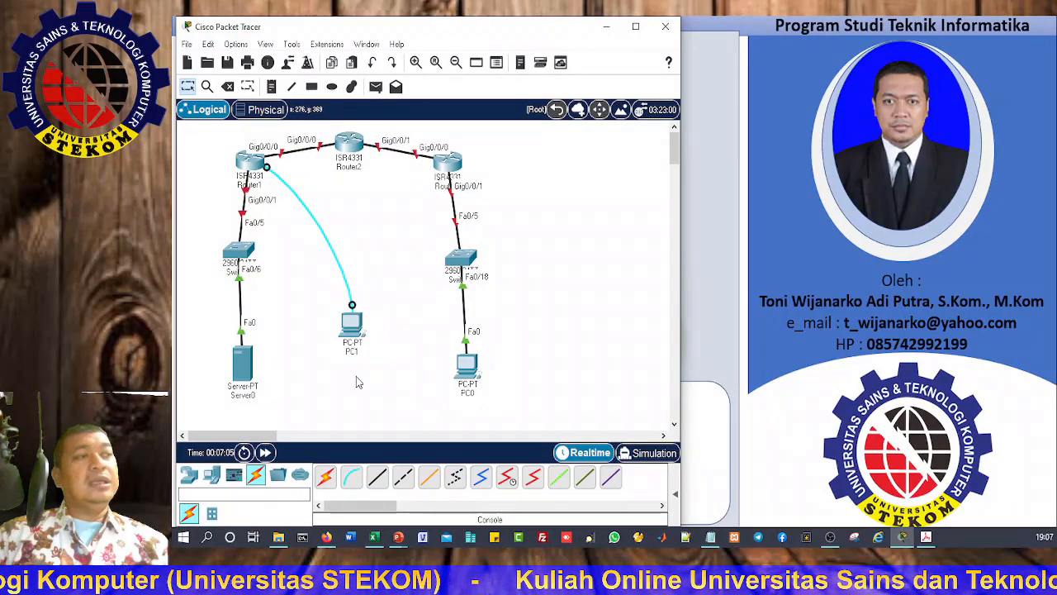
Step: Open PC1's Terminal beside the topology, answer 'no' to the setup dialog and reach Router>
{"action": "left_click", "coordinate": [353, 332]}
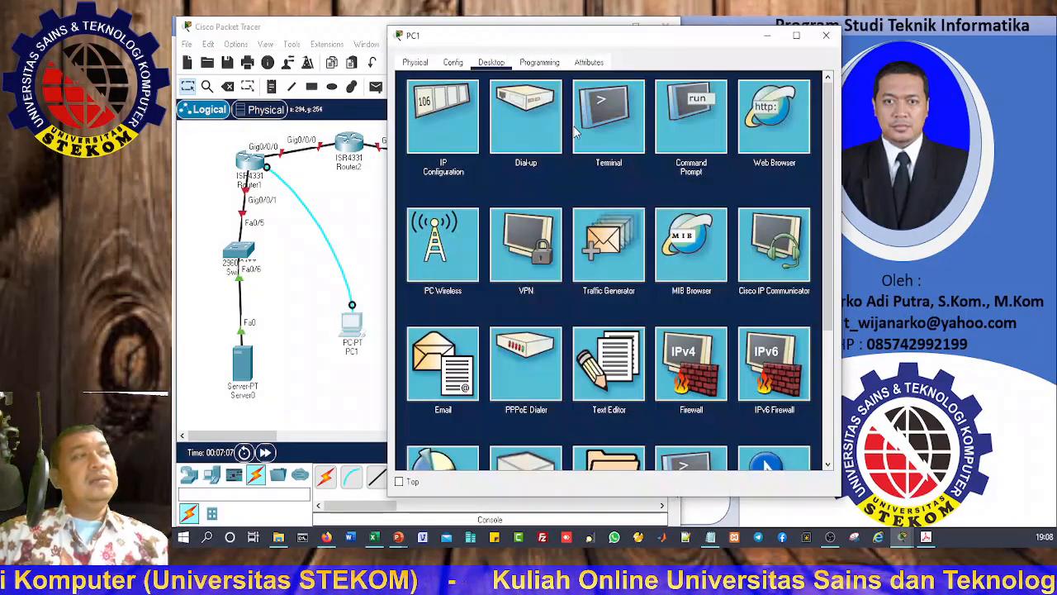
{"action": "left_click", "coordinate": [617, 125]}
{"action": "left_click", "coordinate": [794, 214]}
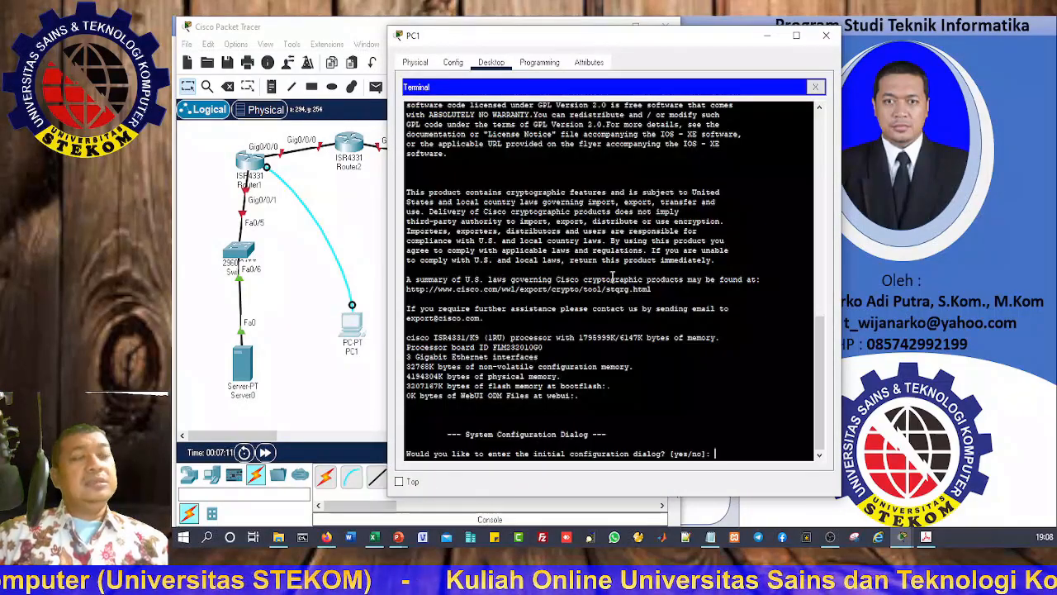
{"action": "left_click_drag", "start_coordinate": [555, 46], "coordinate": [357, 37]}
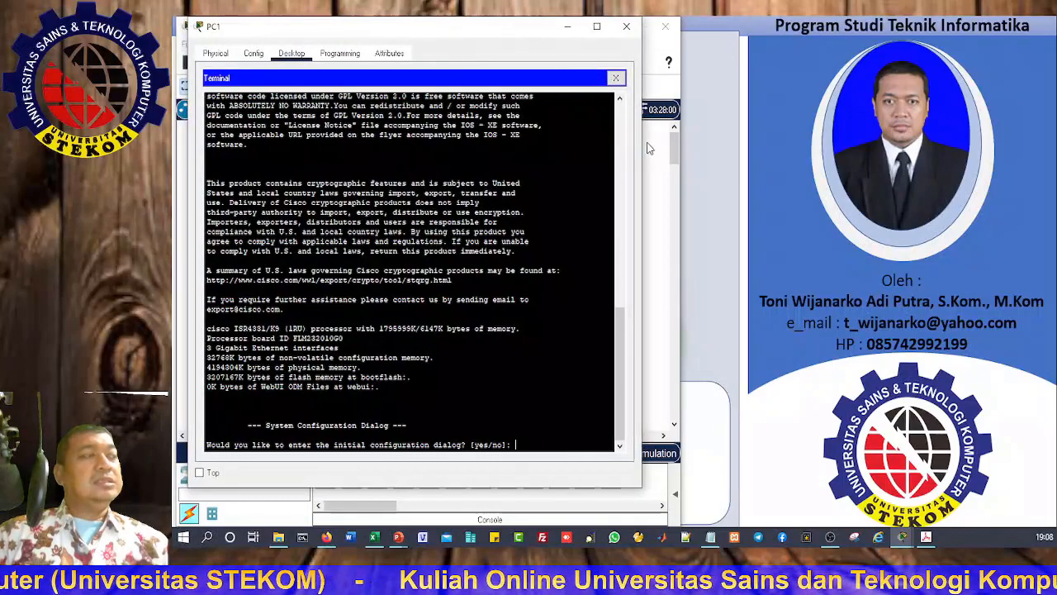
{"action": "left_click_drag", "start_coordinate": [413, 29], "coordinate": [795, 34]}
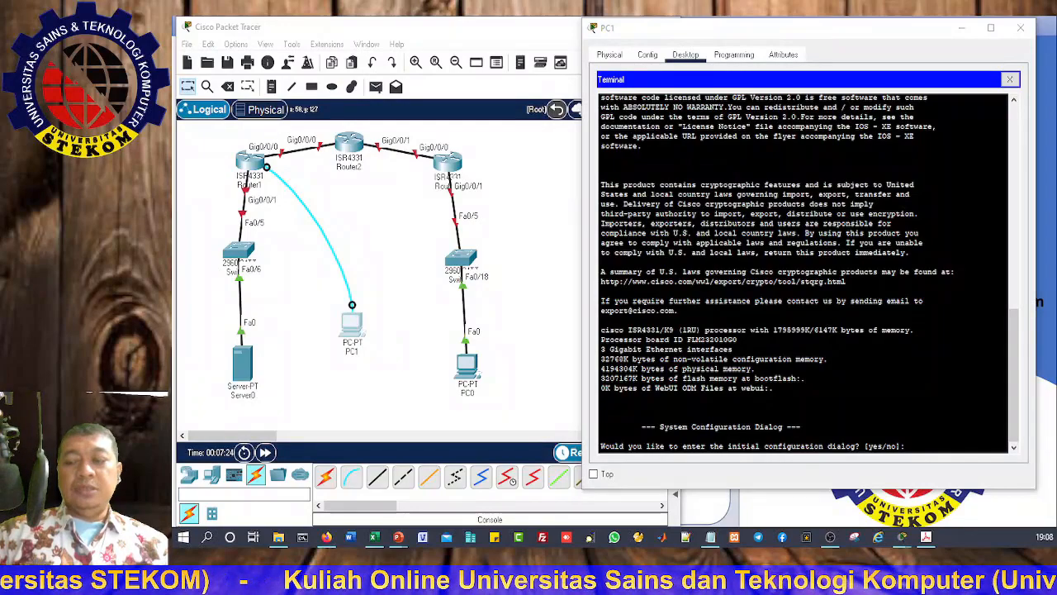
{"action": "key", "text": "super+plus"}
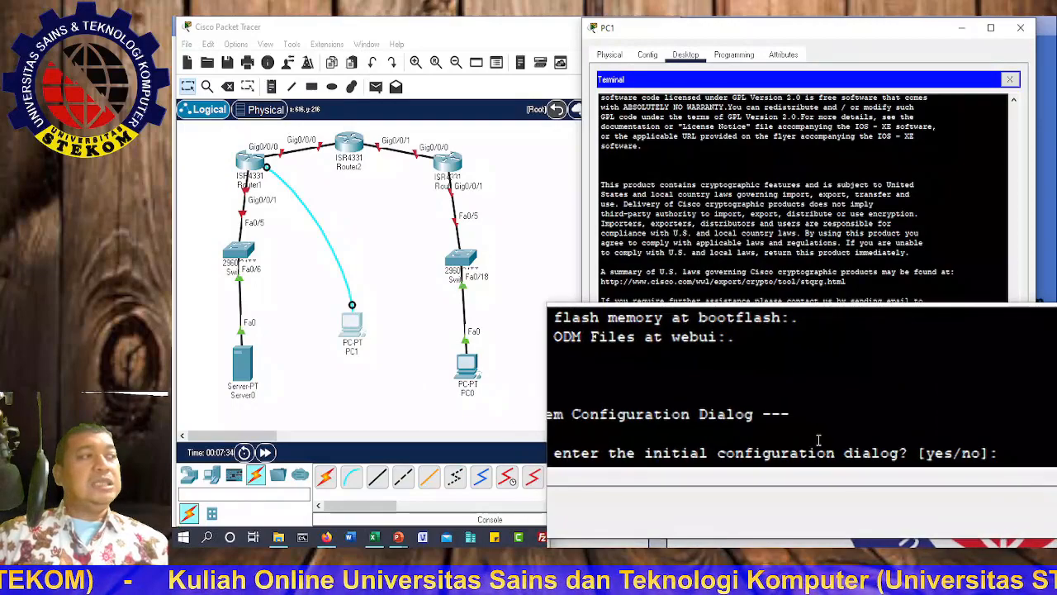
{"action": "type", "text": "no"}
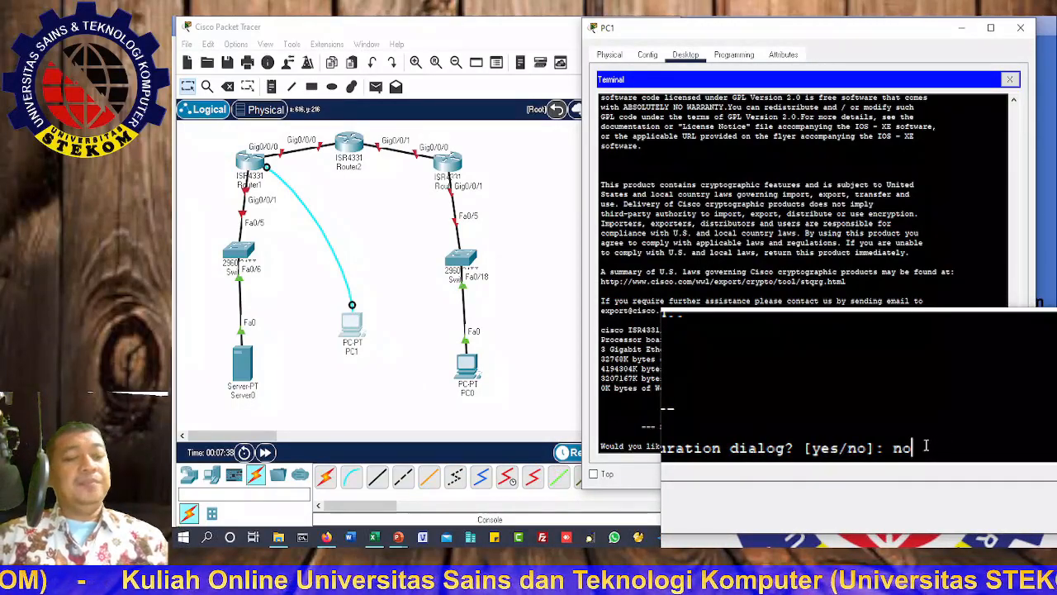
{"action": "key", "text": "Return"}
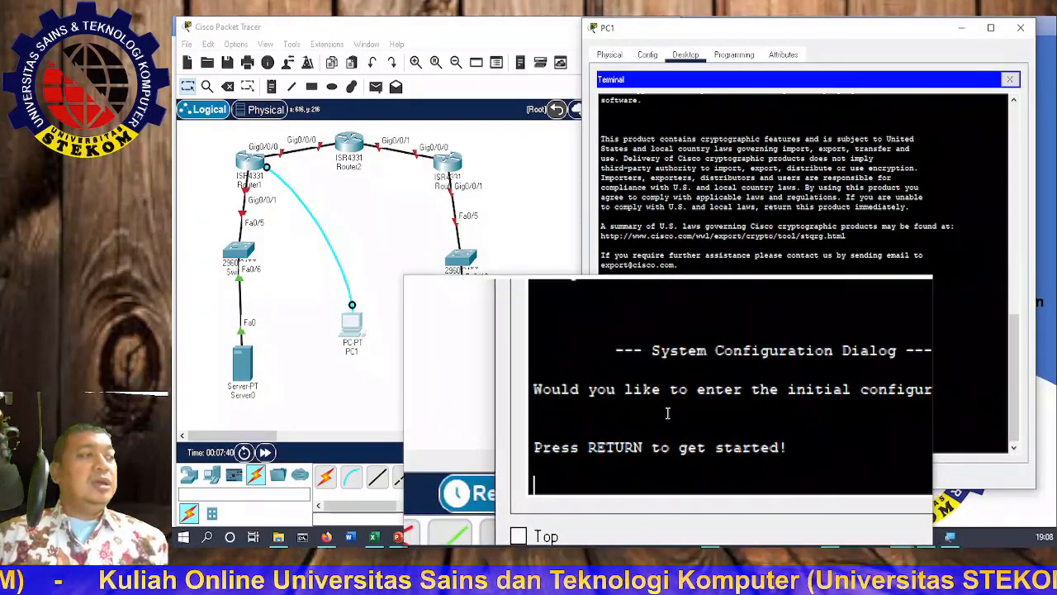
{"action": "key", "text": "Return"}
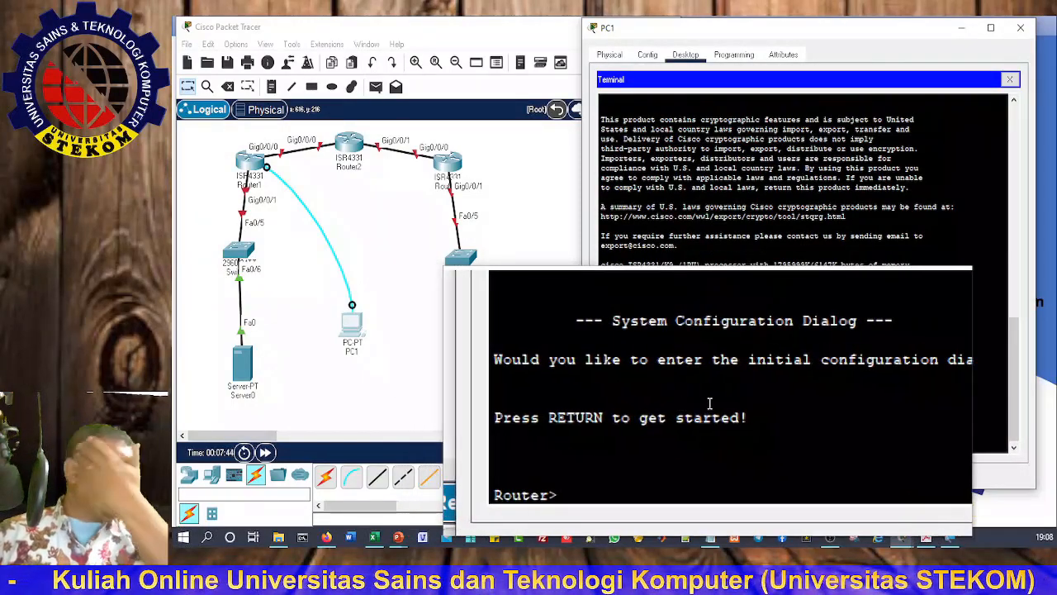
Step: Enter global configuration and rename the router to R1
{"action": "type", "text": "ena"}
{"action": "key", "text": "Return"}
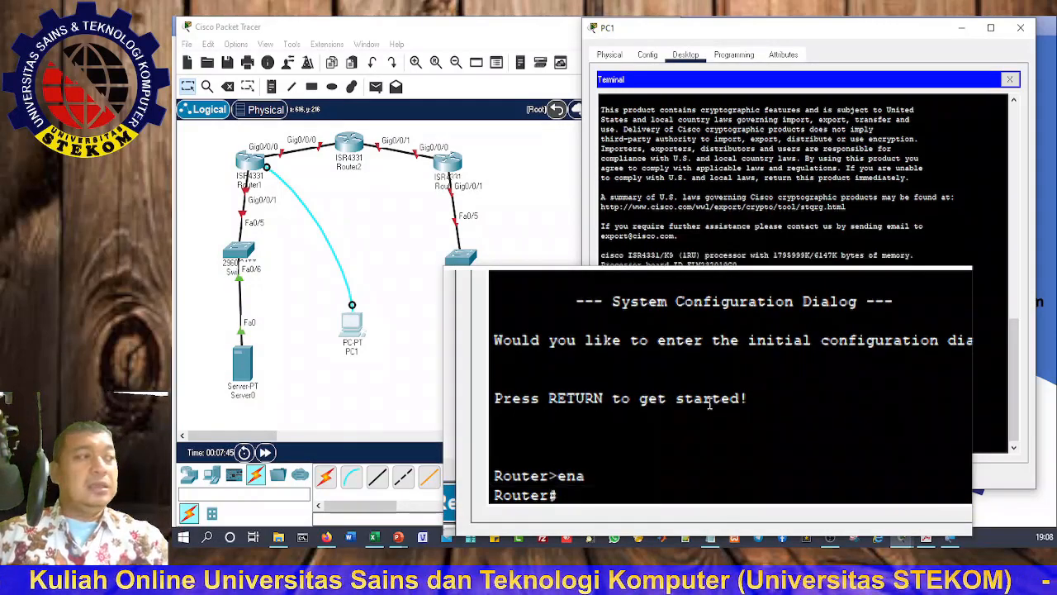
{"action": "type", "text": "conf t"}
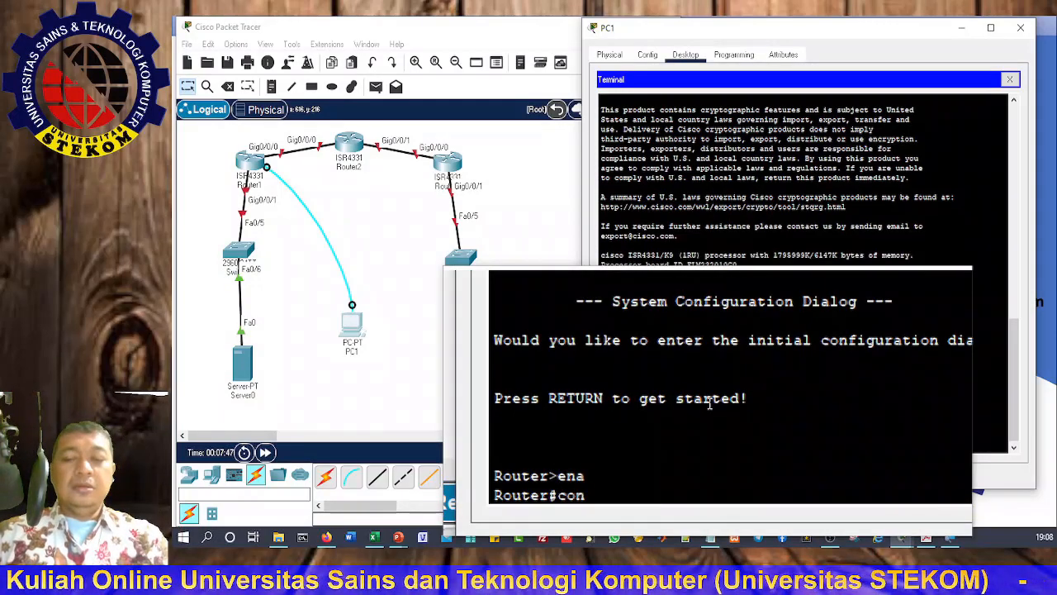
{"action": "key", "text": "Return"}
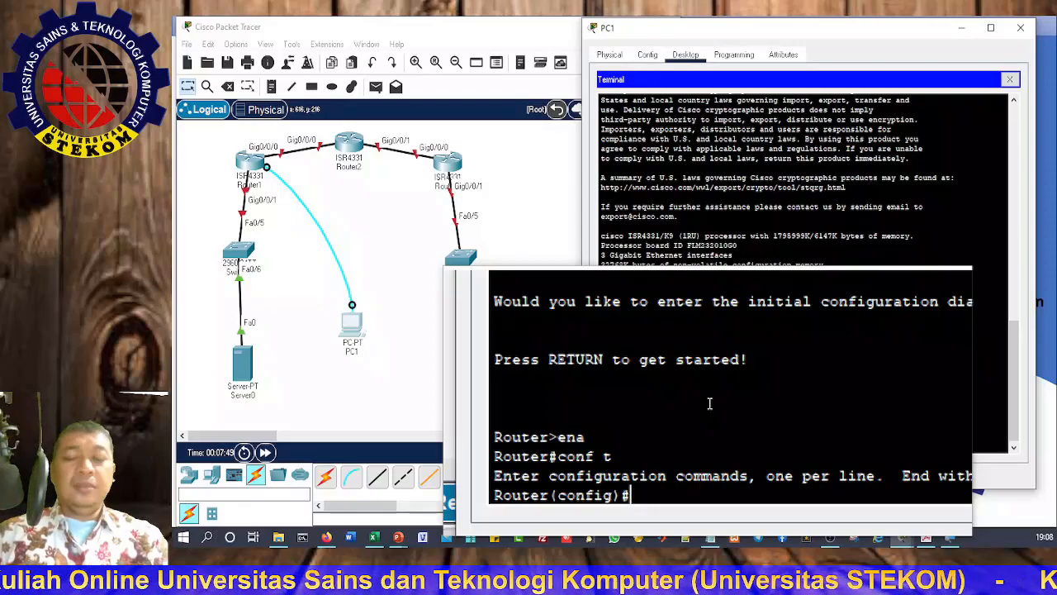
{"action": "type", "text": "hos"}
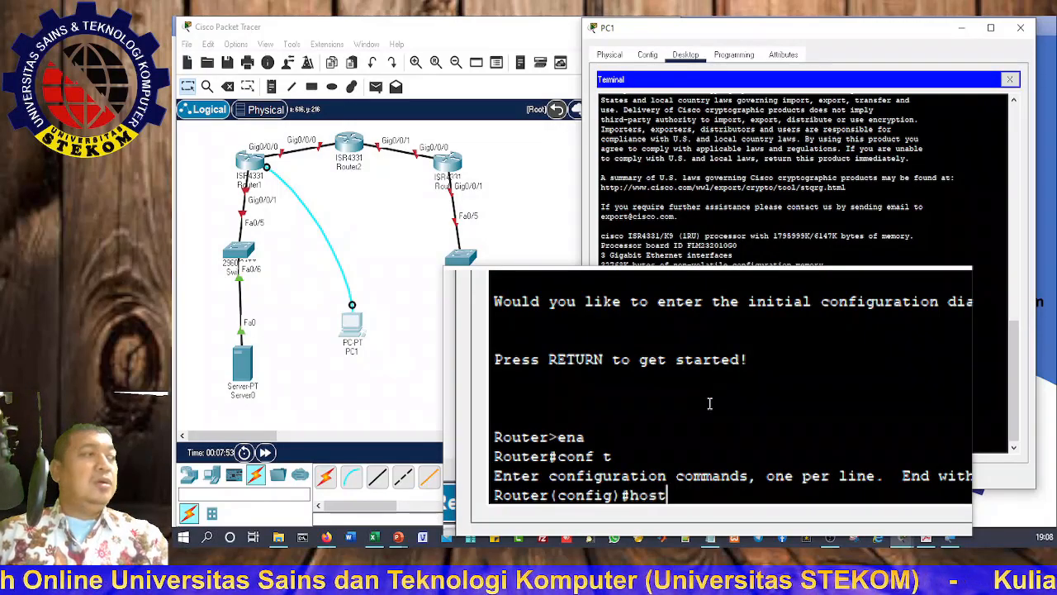
{"action": "type", "text": "t"}
{"action": "key", "text": "Tab"}
{"action": "type", "text": "R1"}
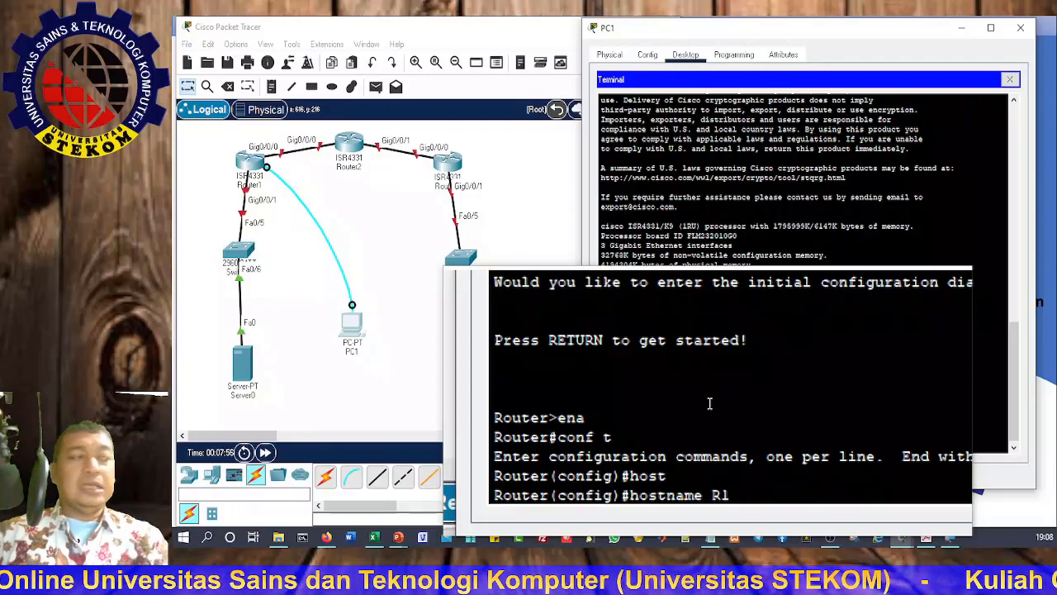
{"action": "key", "text": "Return"}
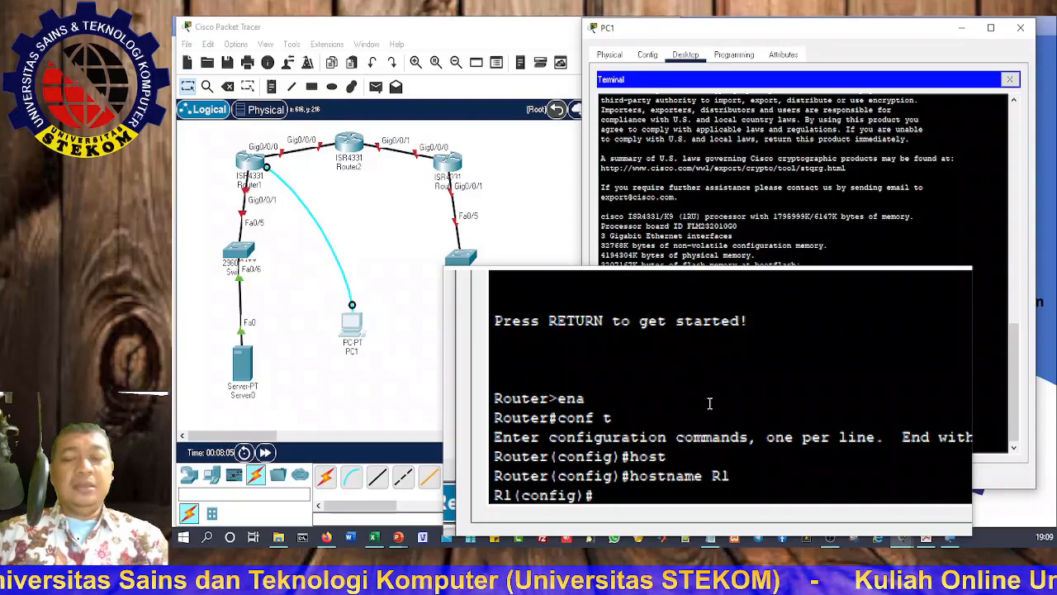
Step: Assign 10.1.1.1 255.255.255.252 to interface GigabitEthernet0/0/0
{"action": "type", "text": "inte"}
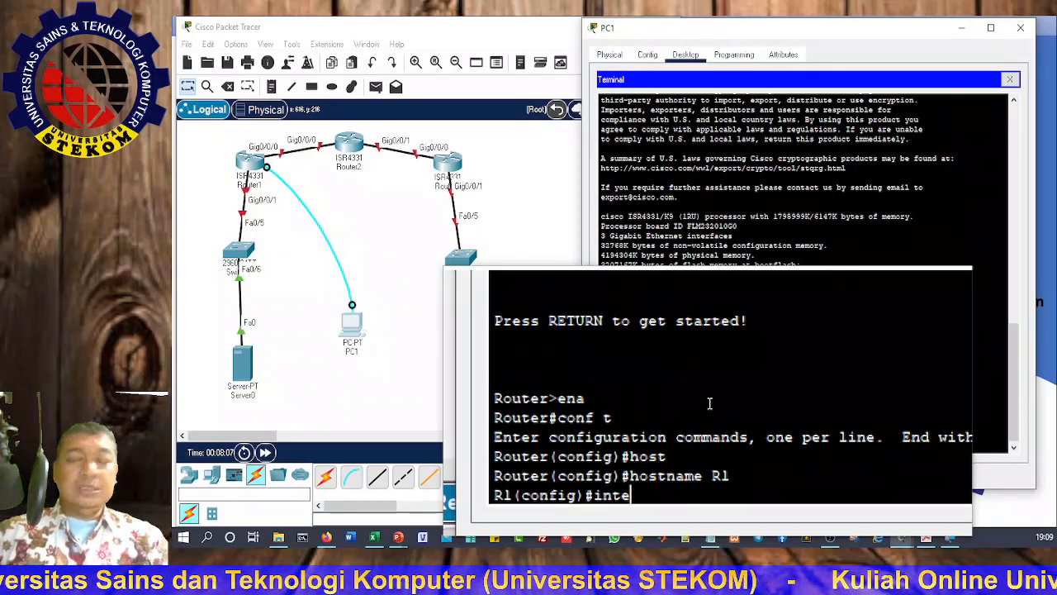
{"action": "key", "text": "Tab"}
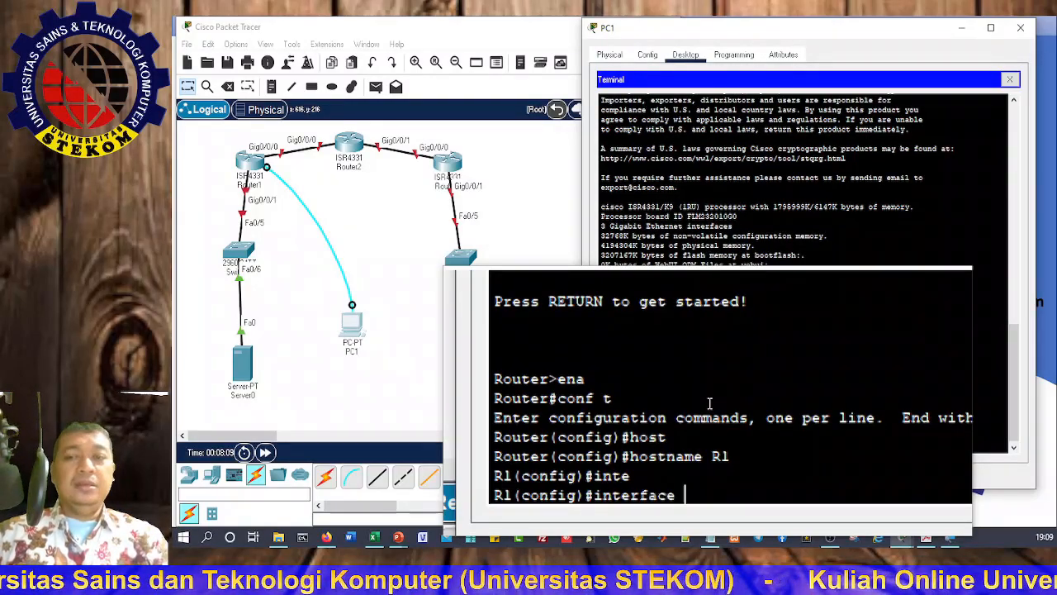
{"action": "type", "text": "g"}
{"action": "key", "text": "Tab"}
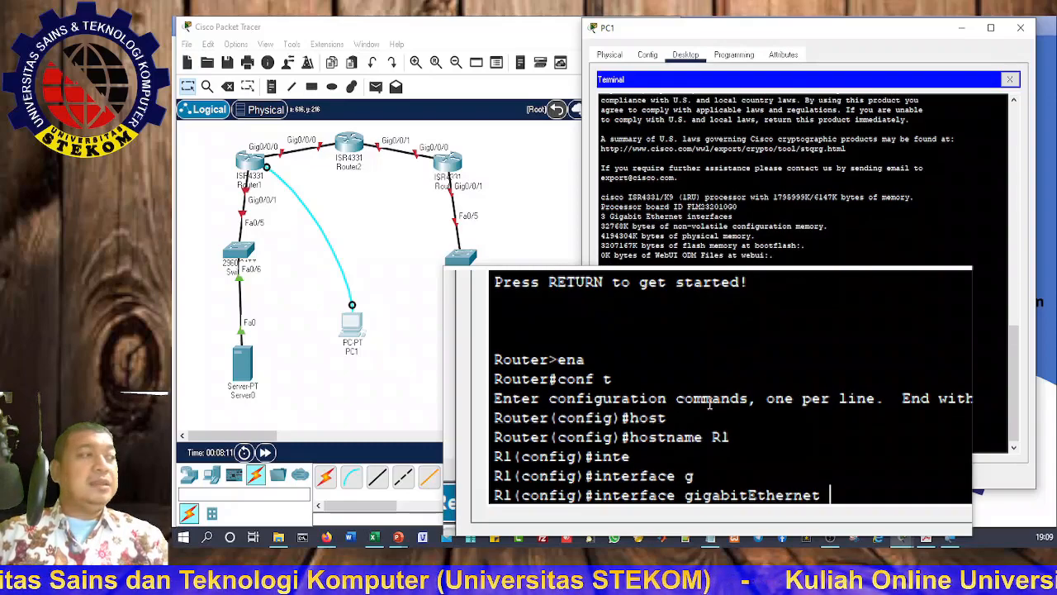
{"action": "type", "text": "0"}
{"action": "key", "text": "BackSpace"}
{"action": "type", "text": "0/0/0"}
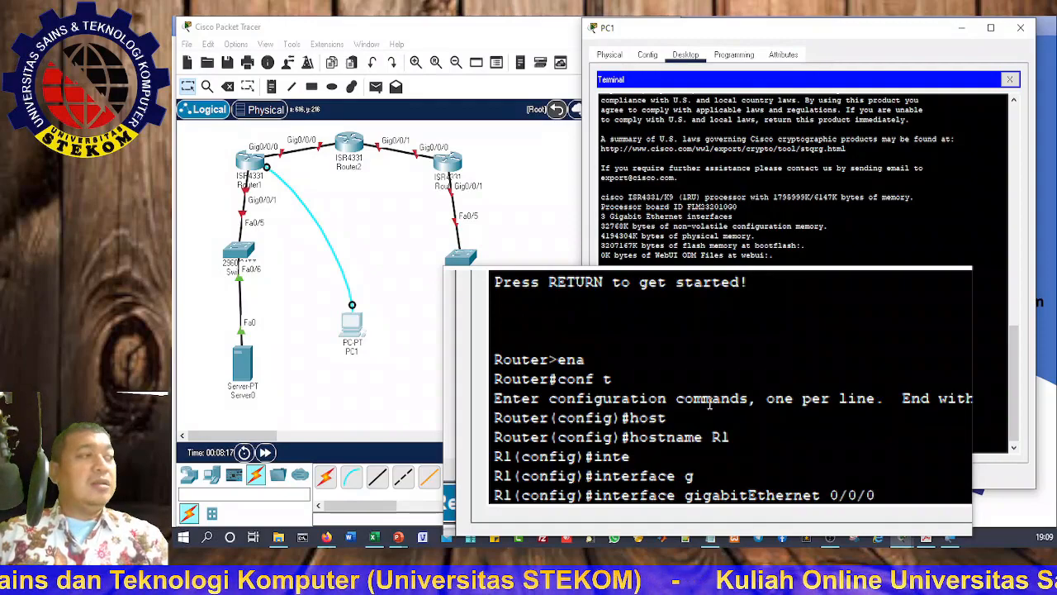
{"action": "key", "text": "Return"}
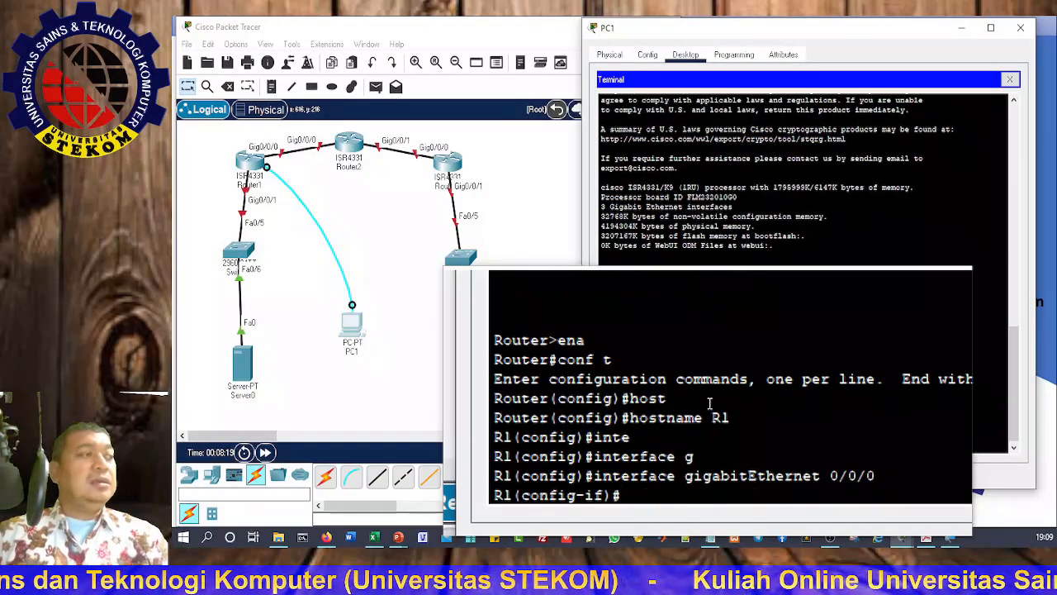
{"action": "type", "text": "ip add"}
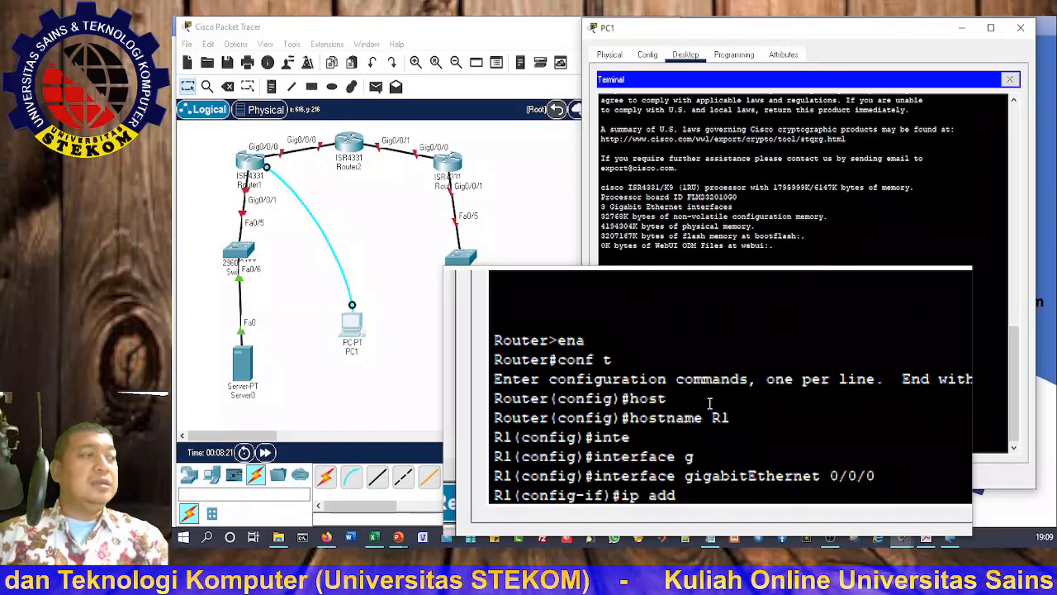
{"action": "key", "text": "Tab"}
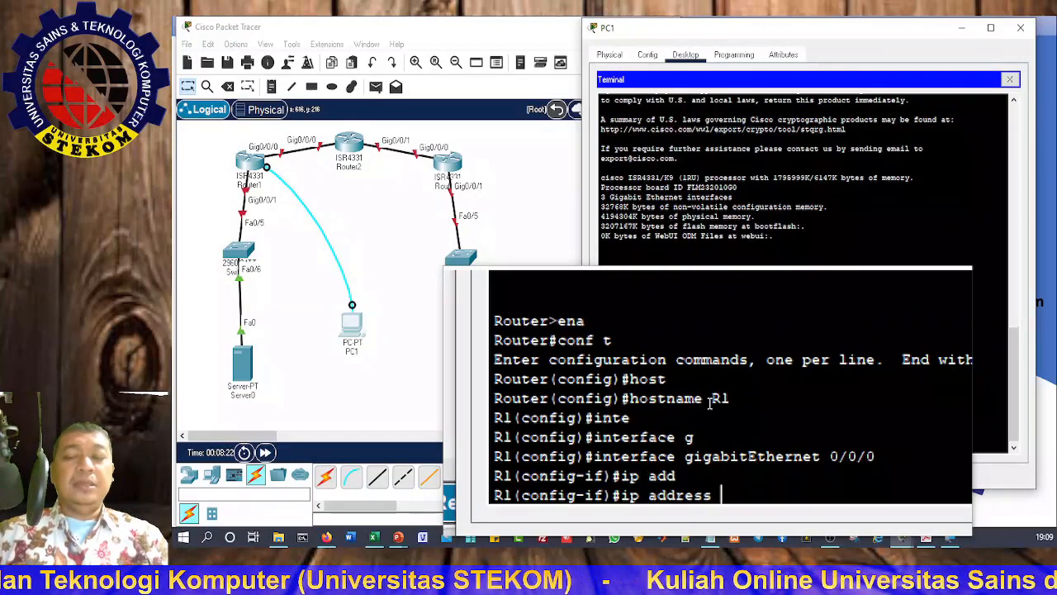
{"action": "type", "text": "10."}
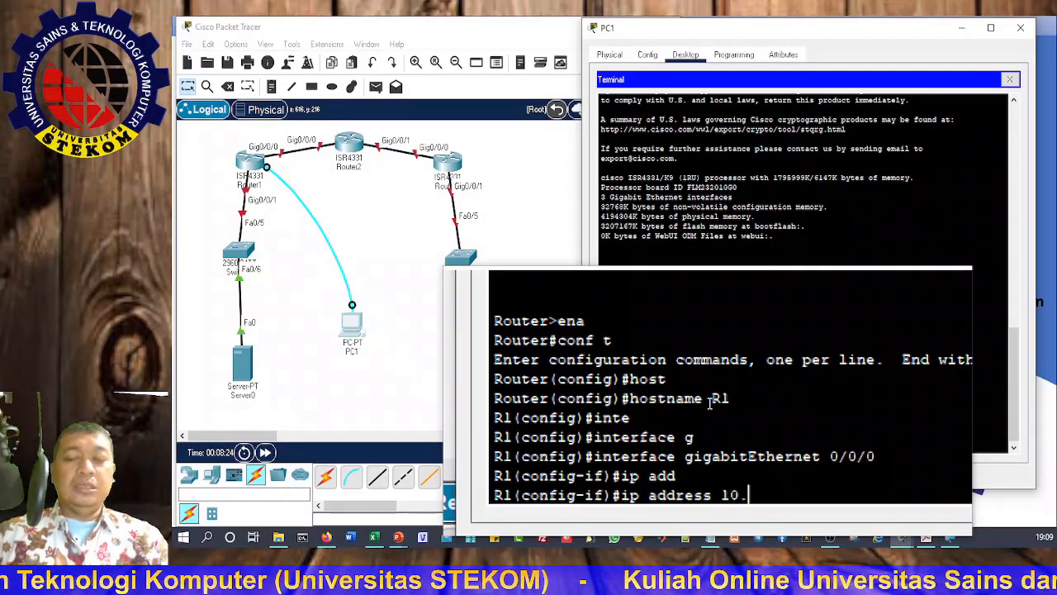
{"action": "type", "text": "1.1.1"}
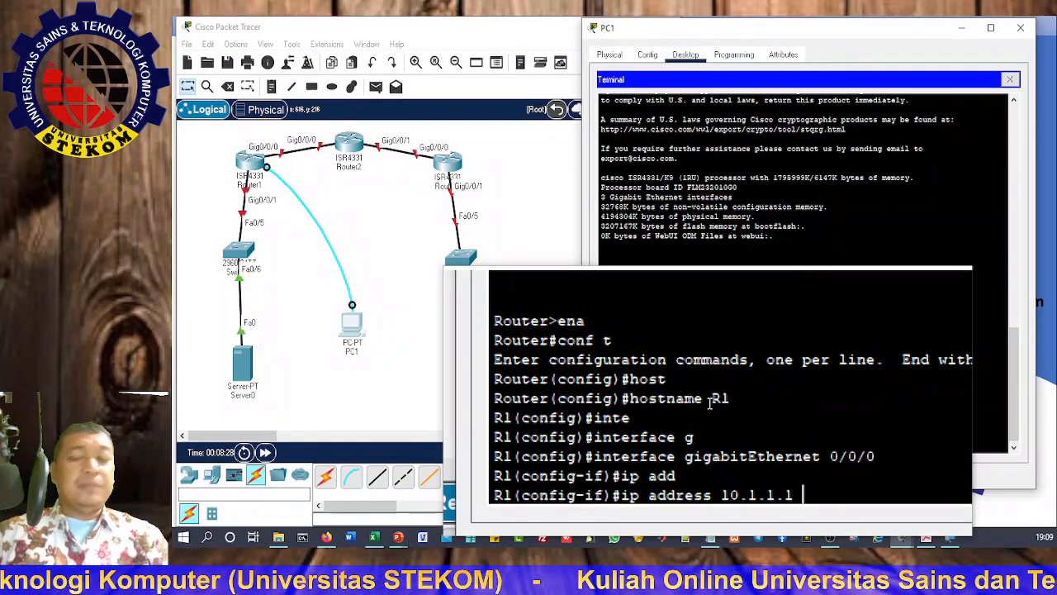
{"action": "type", "text": " 255.2"}
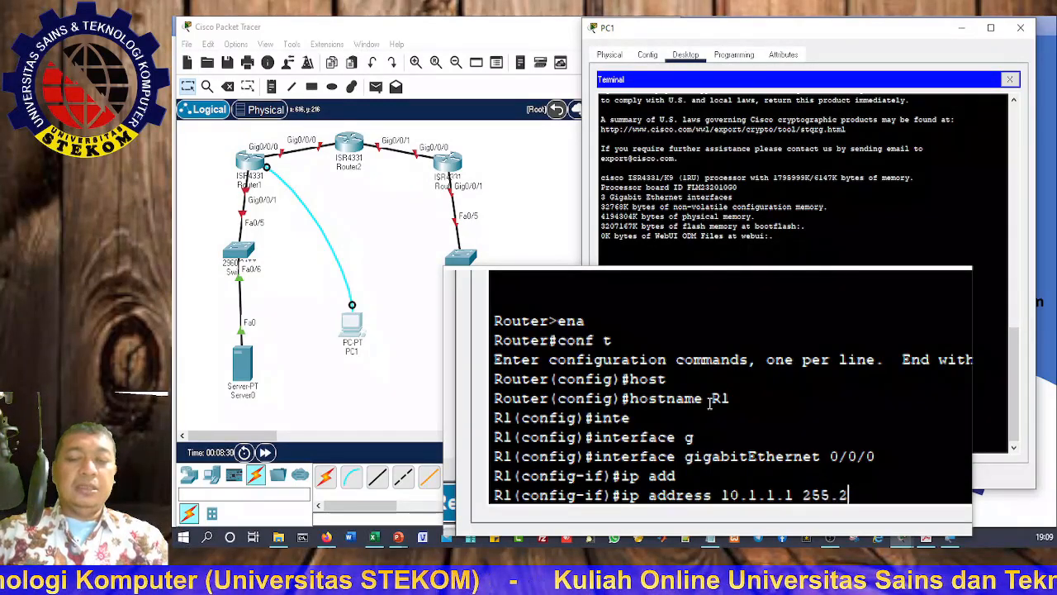
{"action": "type", "text": "55.255.252"}
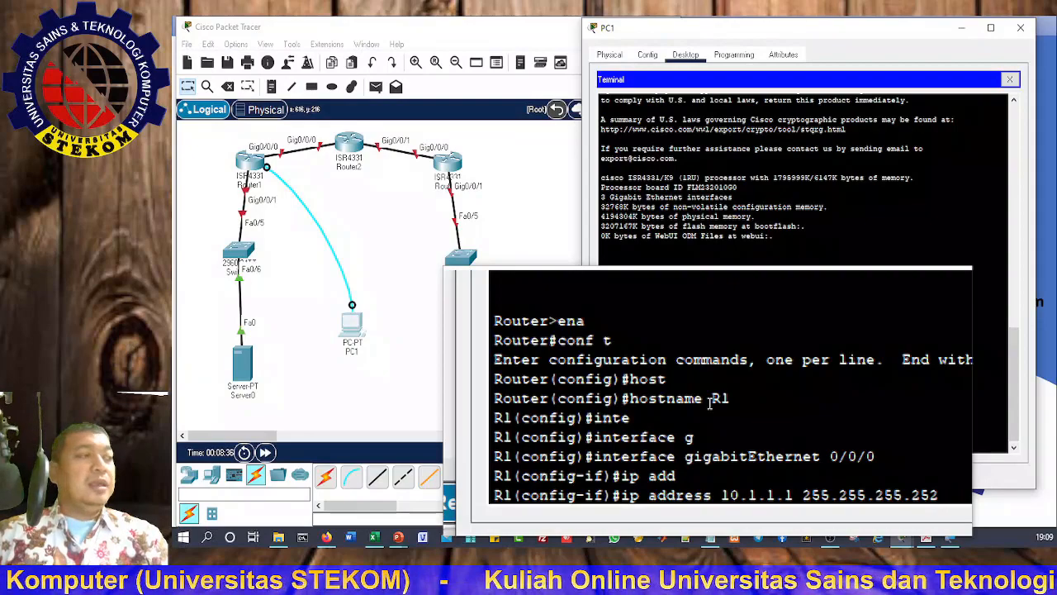
{"action": "key", "text": "Return"}
Step: Bring GigabitEthernet0/0/0 up with no shutdown
{"action": "type", "text": "no sh"}
{"action": "key", "text": "Tab"}
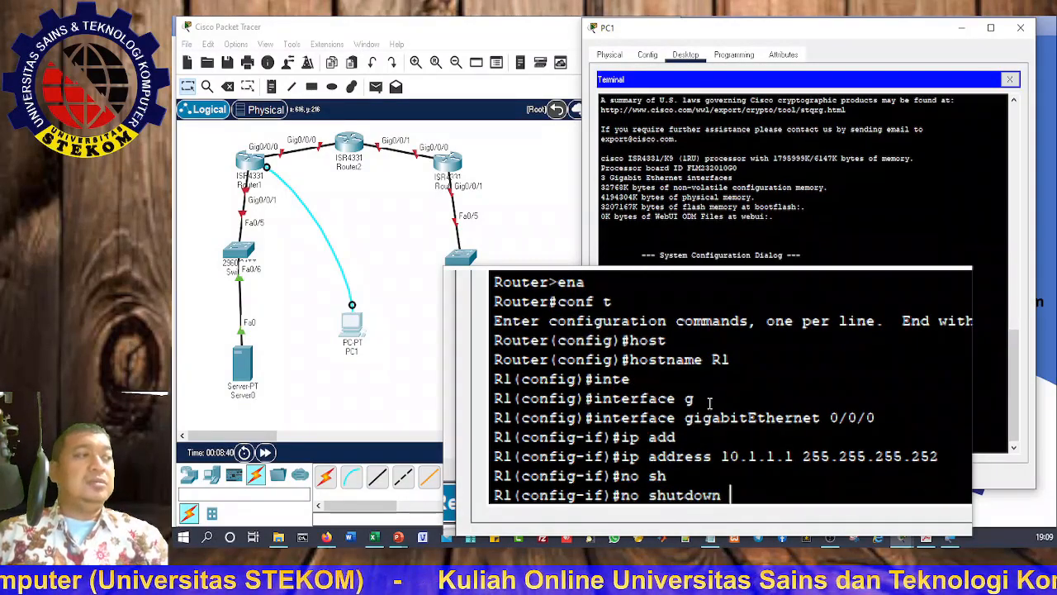
{"action": "key", "text": "Return"}
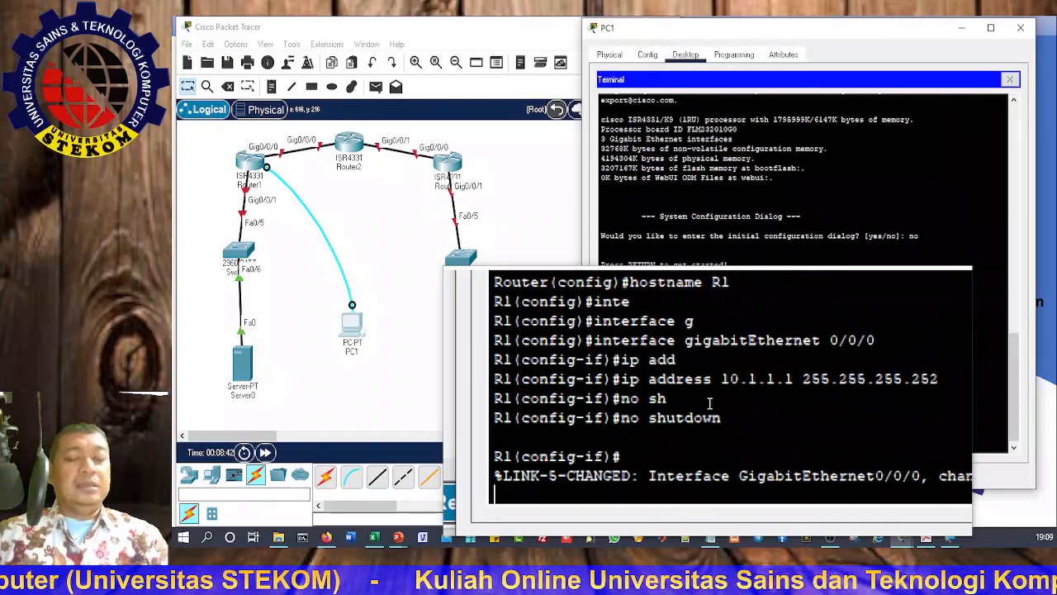
{"action": "key", "text": "Return"}
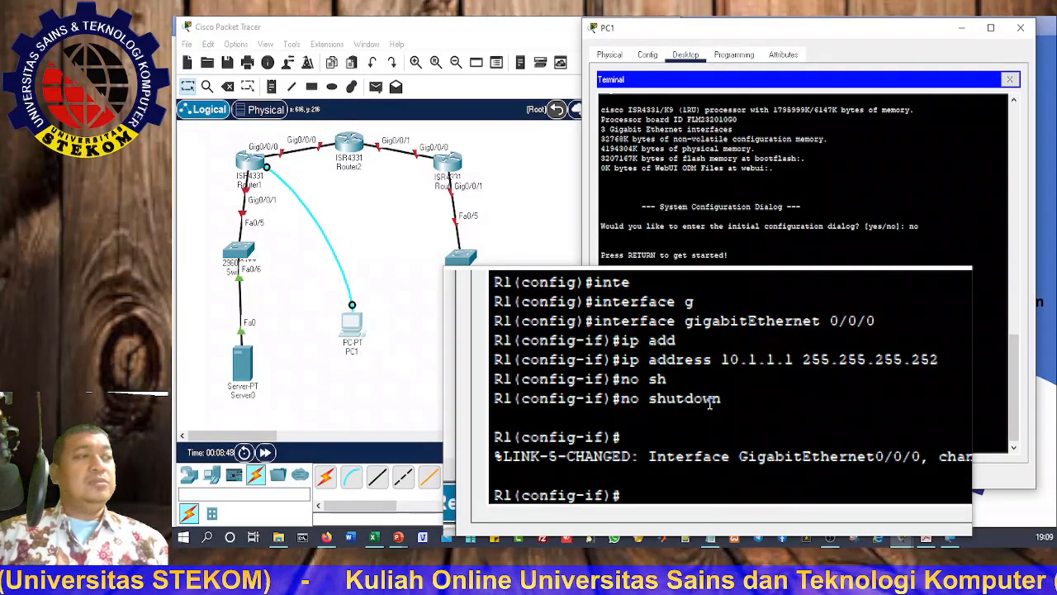
Step: Assign 192.168.1.1 255.255.255.0 to interface GigabitEthernet0/0/1
{"action": "type", "text": "exit"}
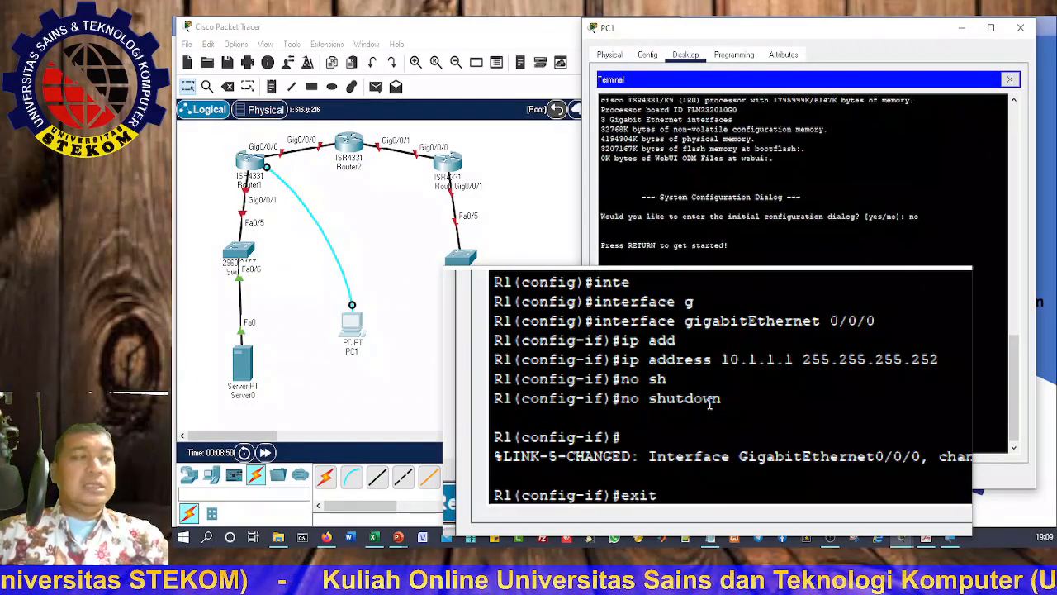
{"action": "key", "text": "Return"}
{"action": "type", "text": "inter"}
{"action": "key", "text": "Tab"}
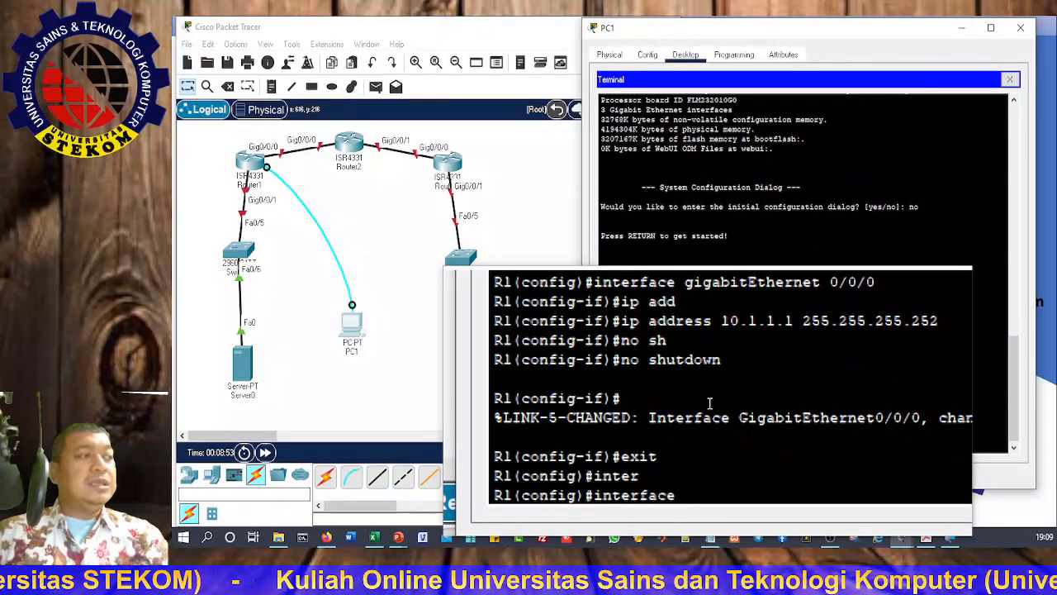
{"action": "type", "text": "g"}
{"action": "key", "text": "Tab"}
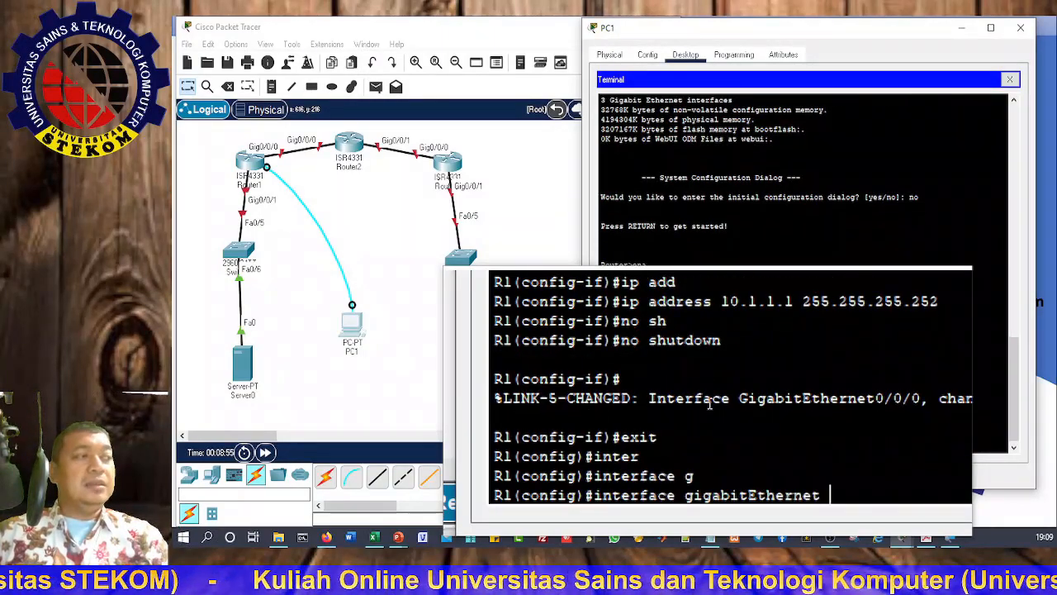
{"action": "type", "text": "0/0"}
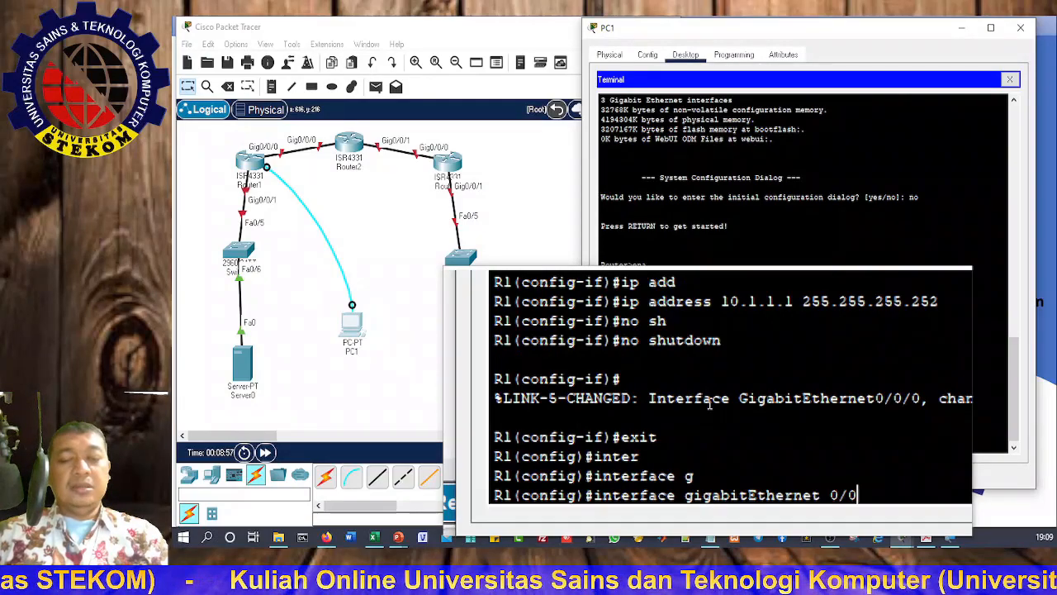
{"action": "type", "text": "/1"}
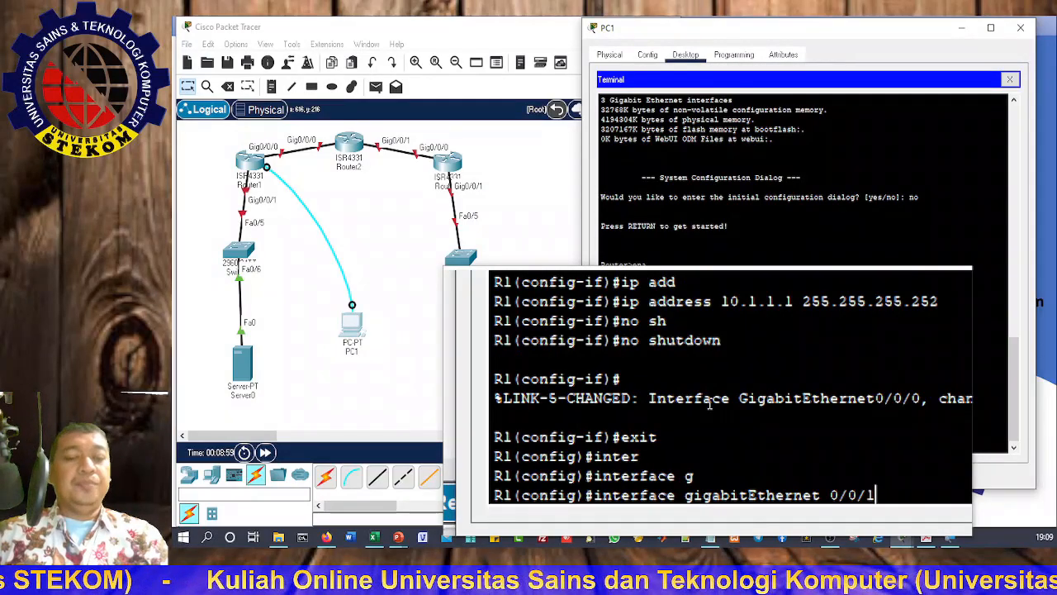
{"action": "key", "text": "Return"}
{"action": "type", "text": "ip add"}
{"action": "key", "text": "Tab"}
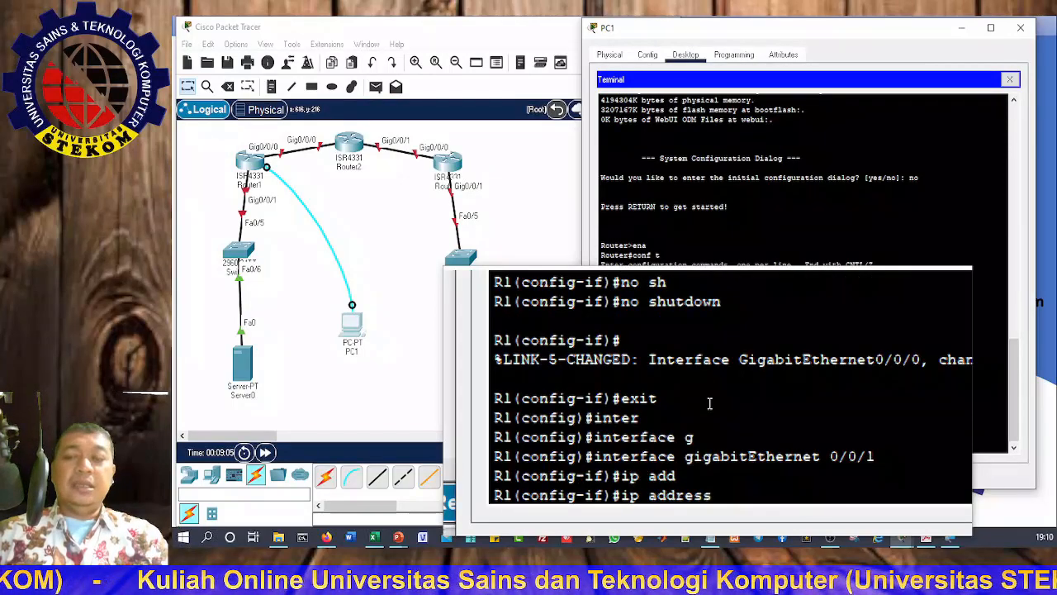
{"action": "type", "text": "192.1"}
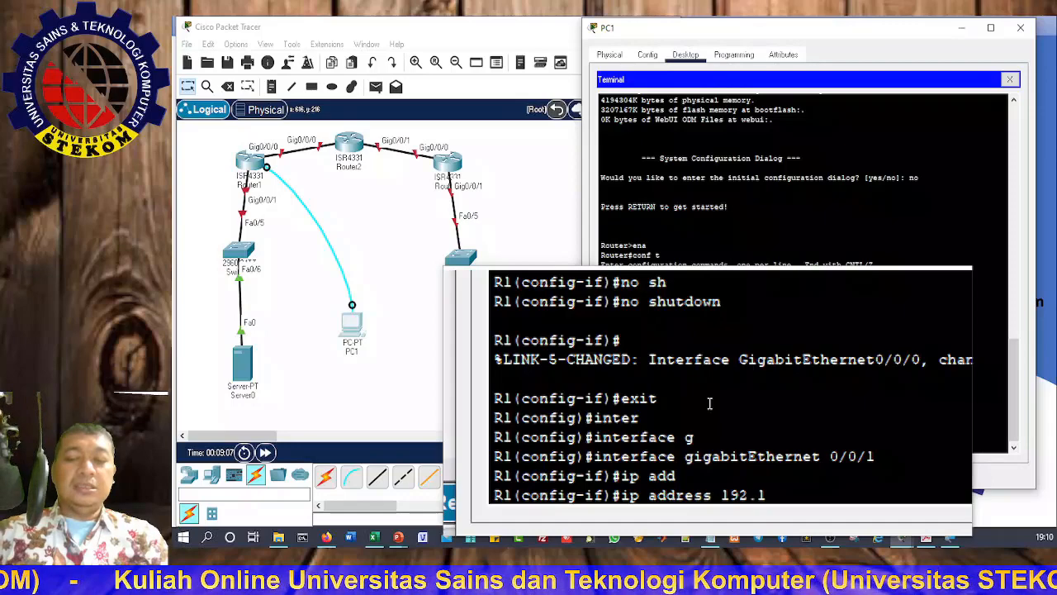
{"action": "type", "text": "68"}
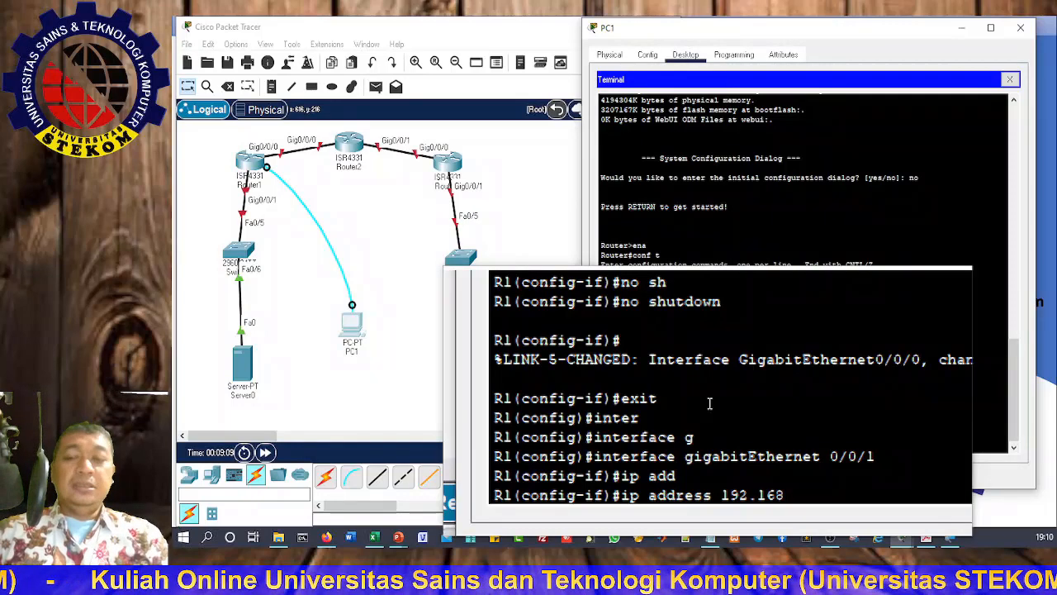
{"action": "type", "text": ".1.1"}
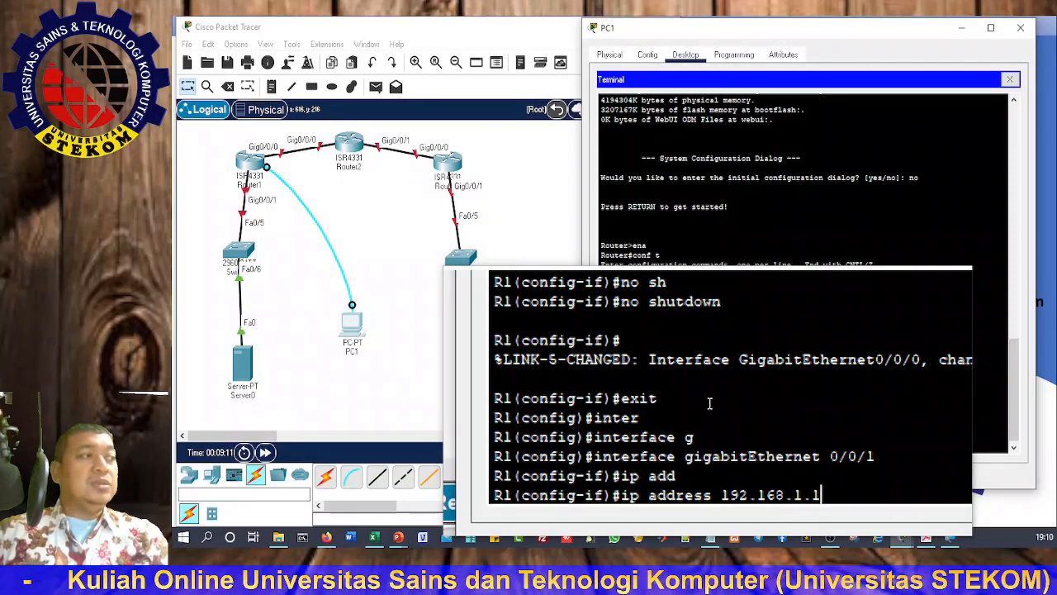
{"action": "type", "text": " 255.255.255.0"}
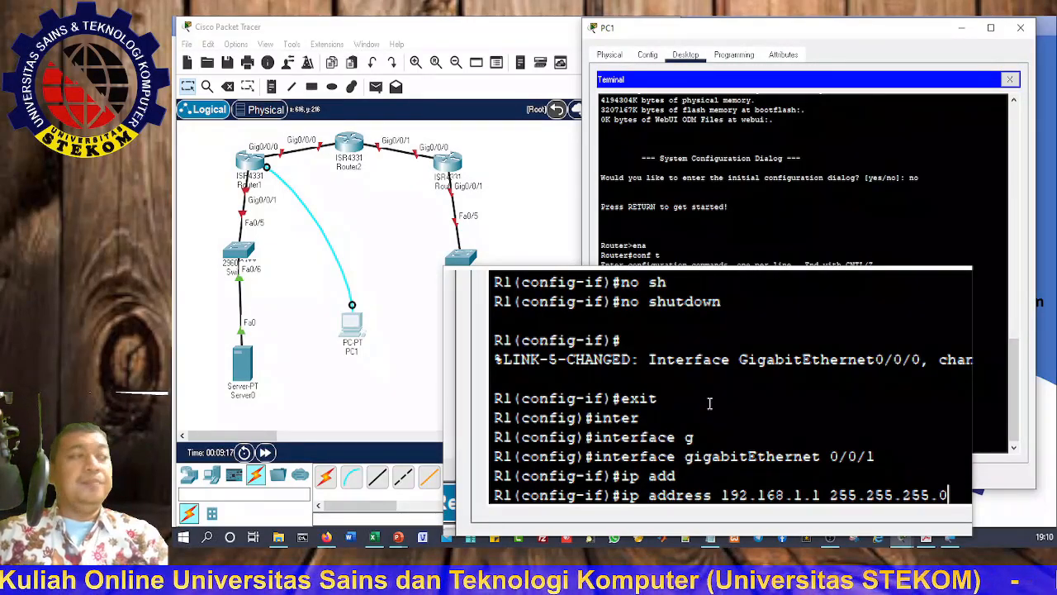
{"action": "key", "text": "Return"}
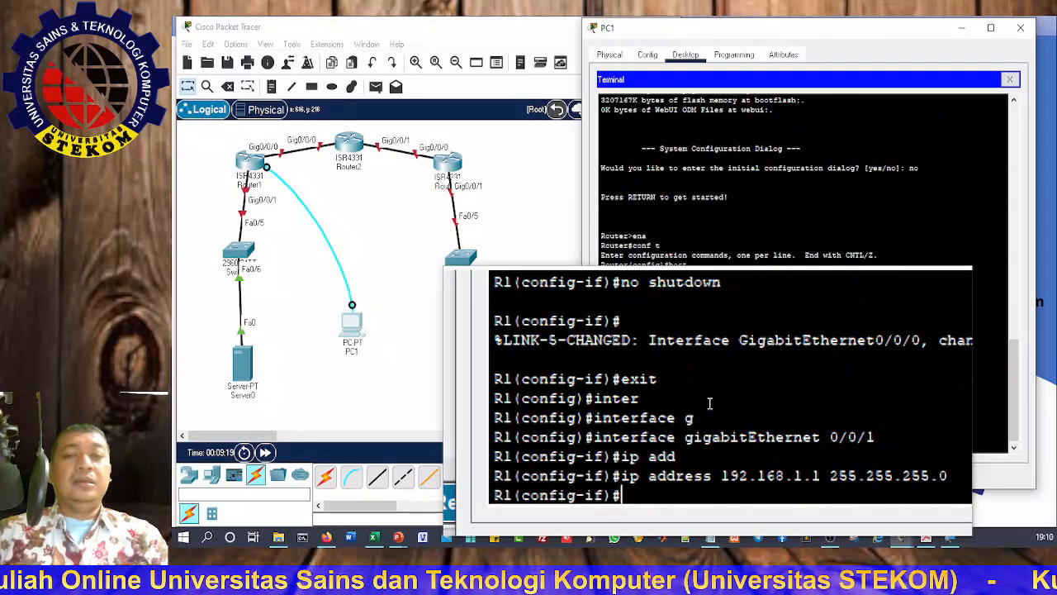
Step: Enable GigabitEthernet0/0/1 with no shutdown and return to the topology view
{"action": "type", "text": "no sh"}
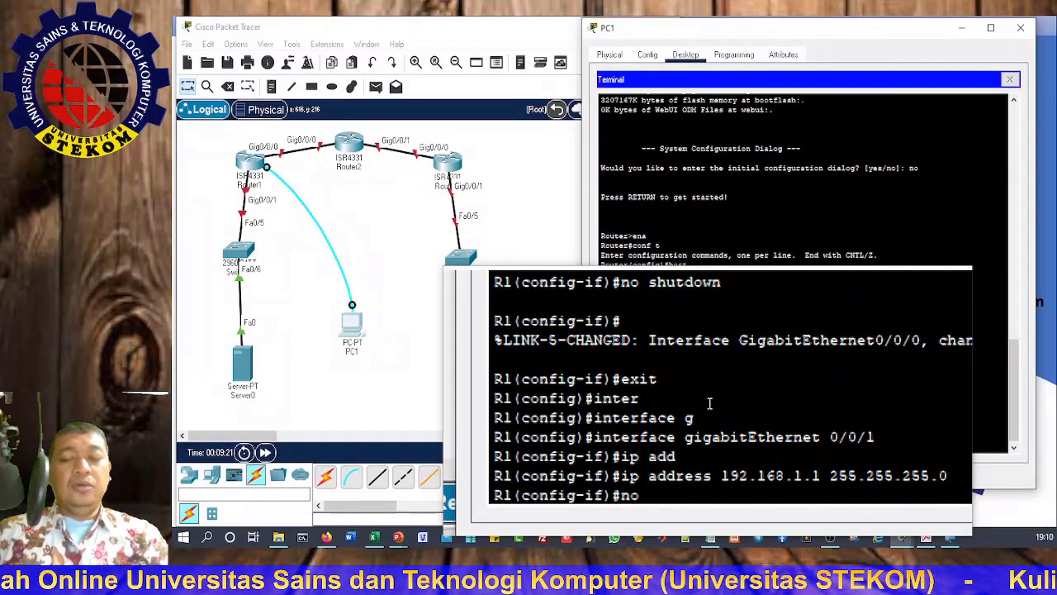
{"action": "key", "text": "Tab"}
{"action": "key", "text": "Return"}
{"action": "key", "text": "Return"}
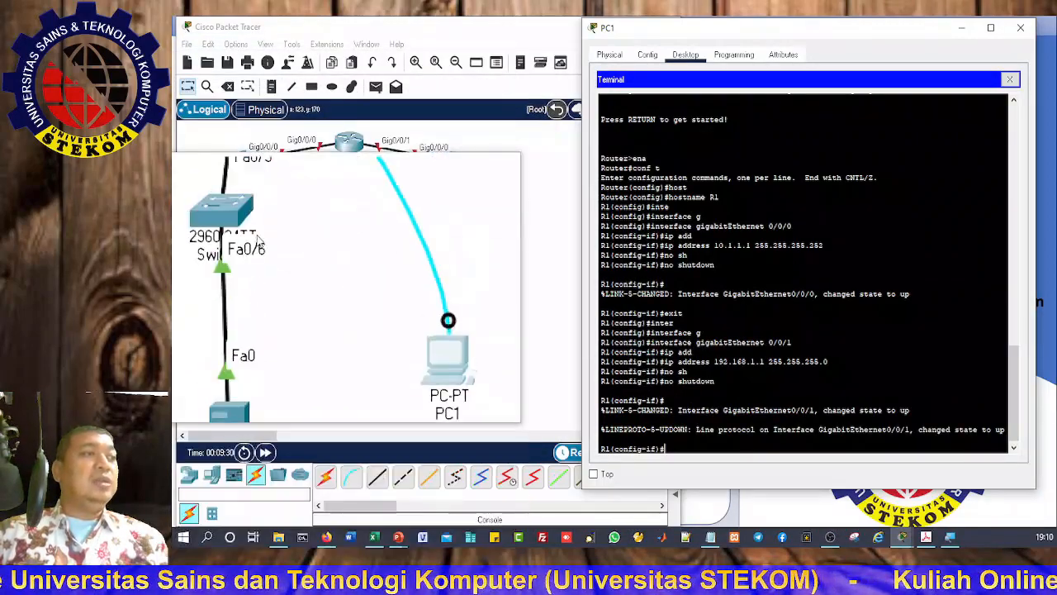
{"action": "left_click", "coordinate": [271, 458]}
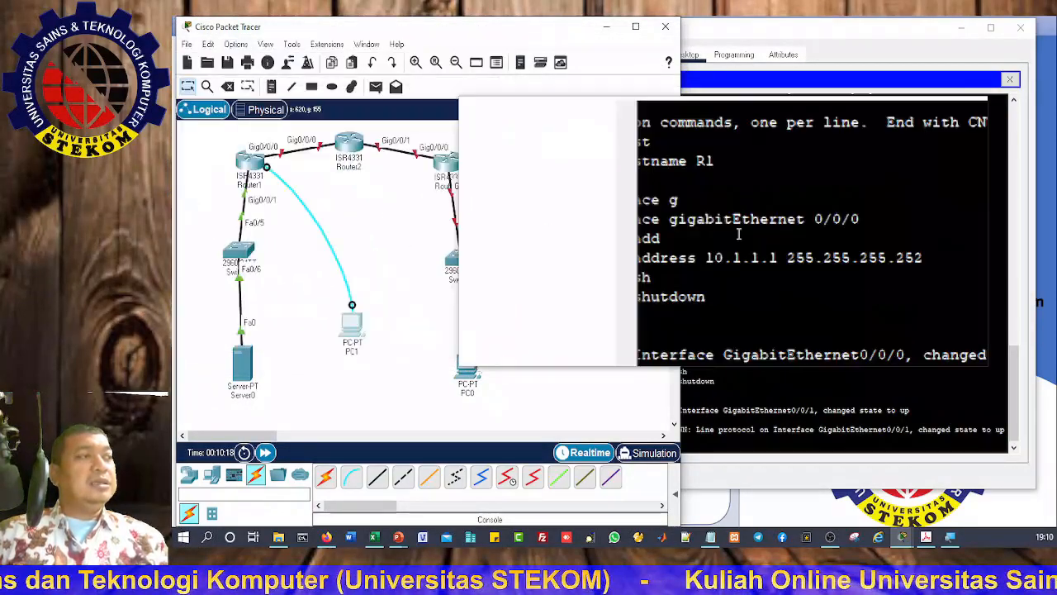
Step: End configuration and show R1's running-config, checking 10.1.1.1/30 and 192.168.1.1/24
{"action": "left_click", "coordinate": [838, 322]}
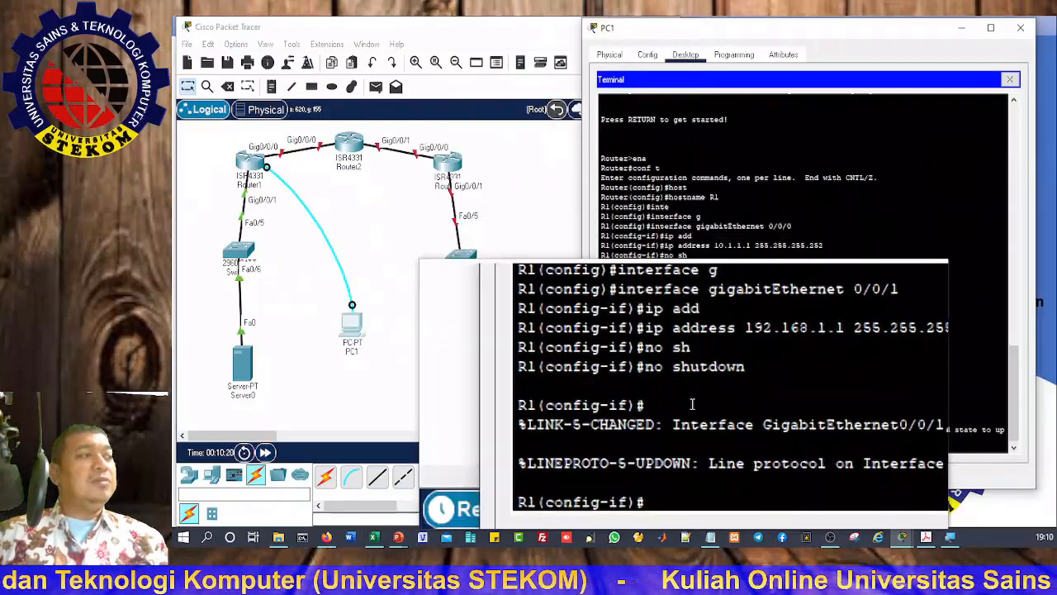
{"action": "type", "text": "end"}
{"action": "key", "text": "Return"}
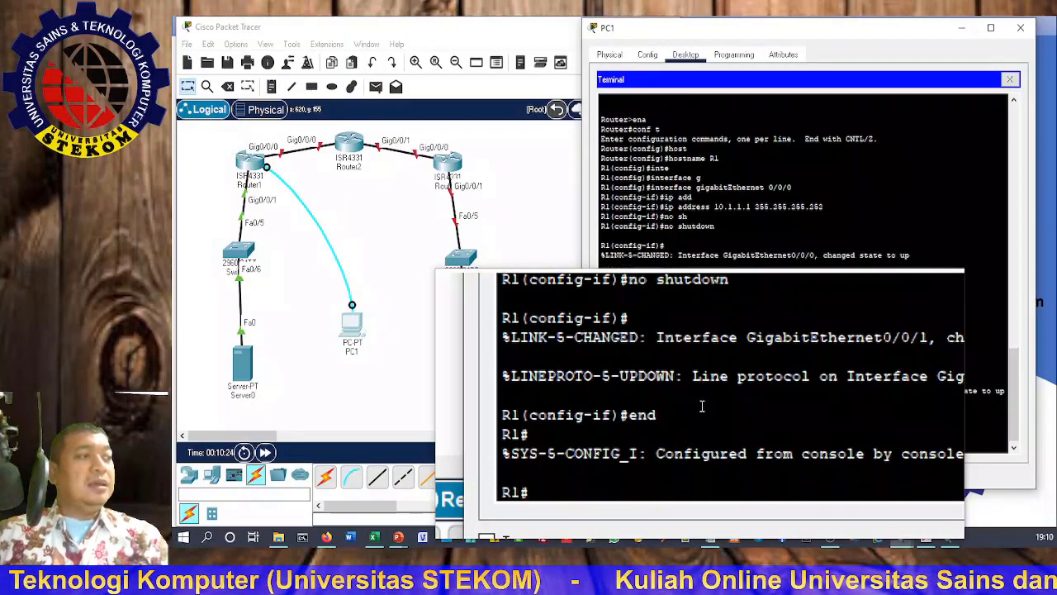
{"action": "type", "text": "sh "}
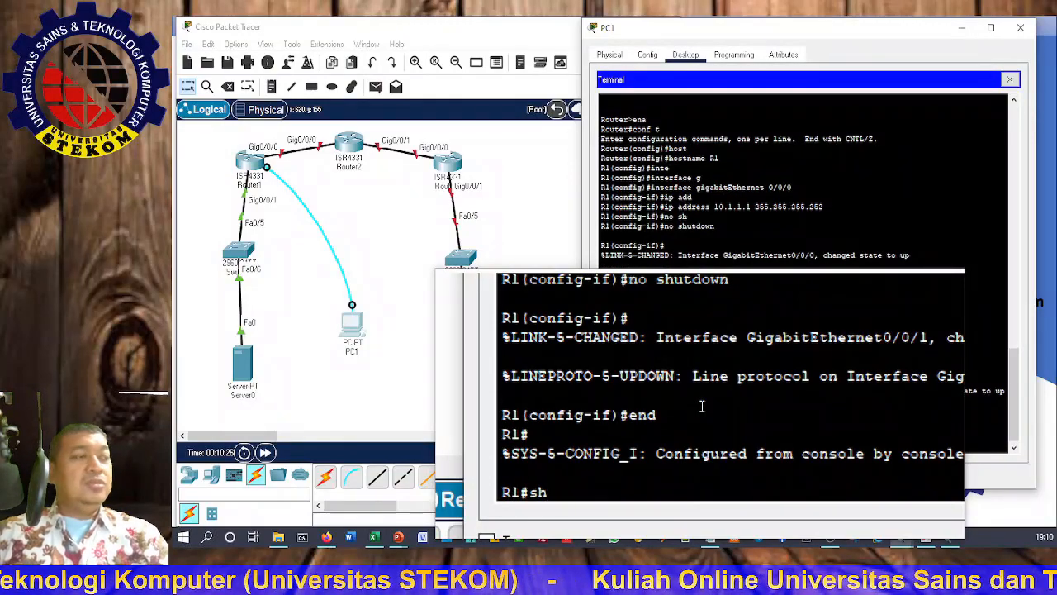
{"action": "type", "text": "run"}
{"action": "key", "text": "Tab"}
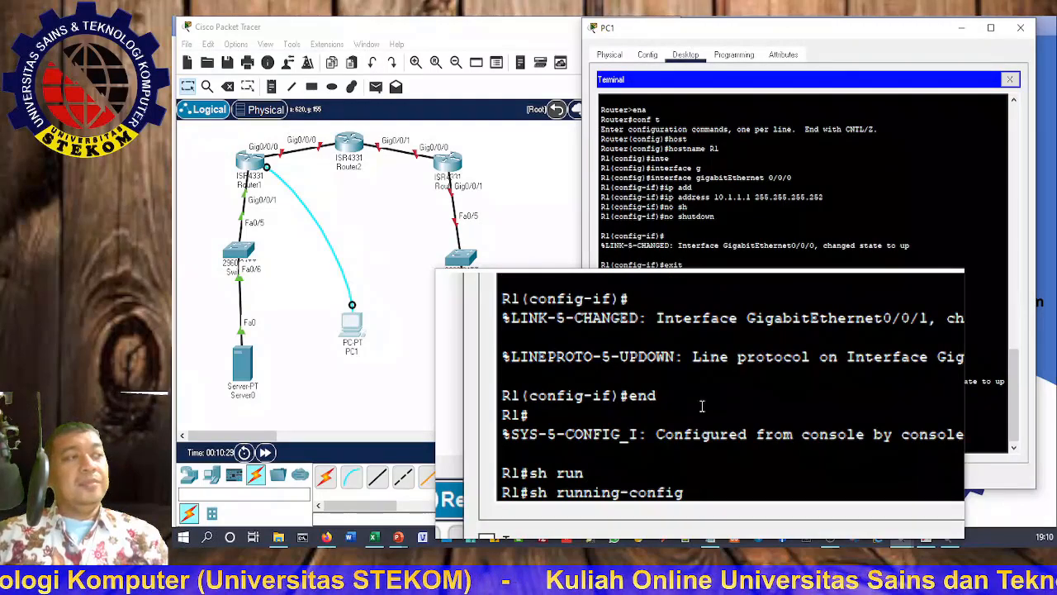
{"action": "key", "text": "Return"}
{"action": "key", "text": "Return"}
{"action": "key", "text": "Return"}
{"action": "key", "text": "Return"}
{"action": "key", "text": "Return"}
{"action": "key", "text": "Return"}
{"action": "key", "text": "Return"}
{"action": "key", "text": "Return"}
{"action": "key", "text": "Return"}
{"action": "key", "text": "Return"}
{"action": "key", "text": "Return"}
{"action": "key", "text": "Return"}
{"action": "key", "text": "Return"}
{"action": "key", "text": "Return"}
{"action": "key", "text": "Return"}
{"action": "key", "text": "Return"}
{"action": "key", "text": "Return"}
{"action": "key", "text": "Return"}
{"action": "key", "text": "Return"}
{"action": "key", "text": "Return"}
{"action": "key", "text": "Return"}
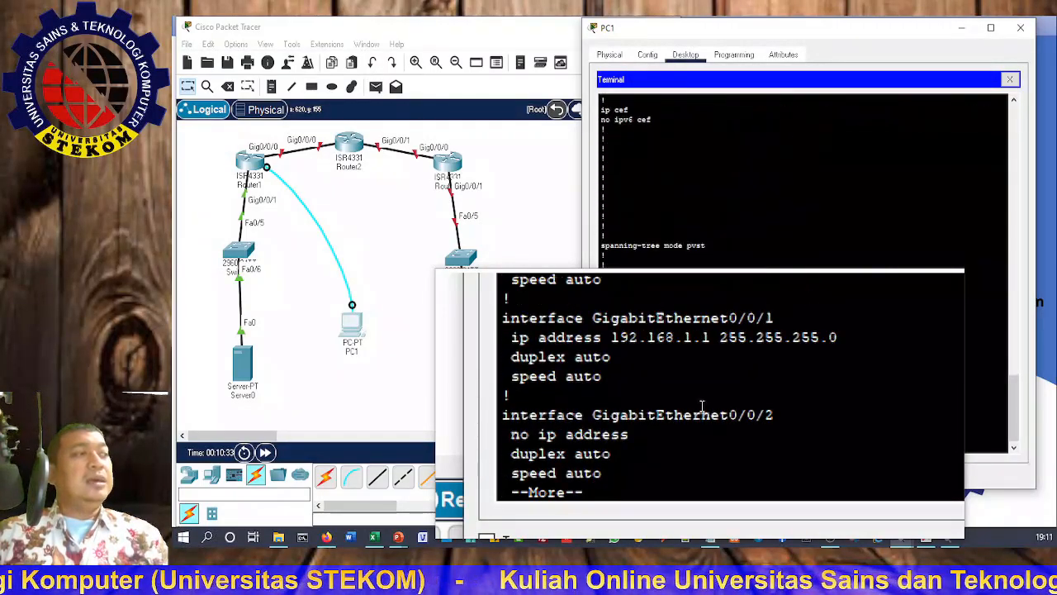
{"action": "scroll", "coordinate": [702, 405], "scroll_direction": "up", "scroll_amount": 3}
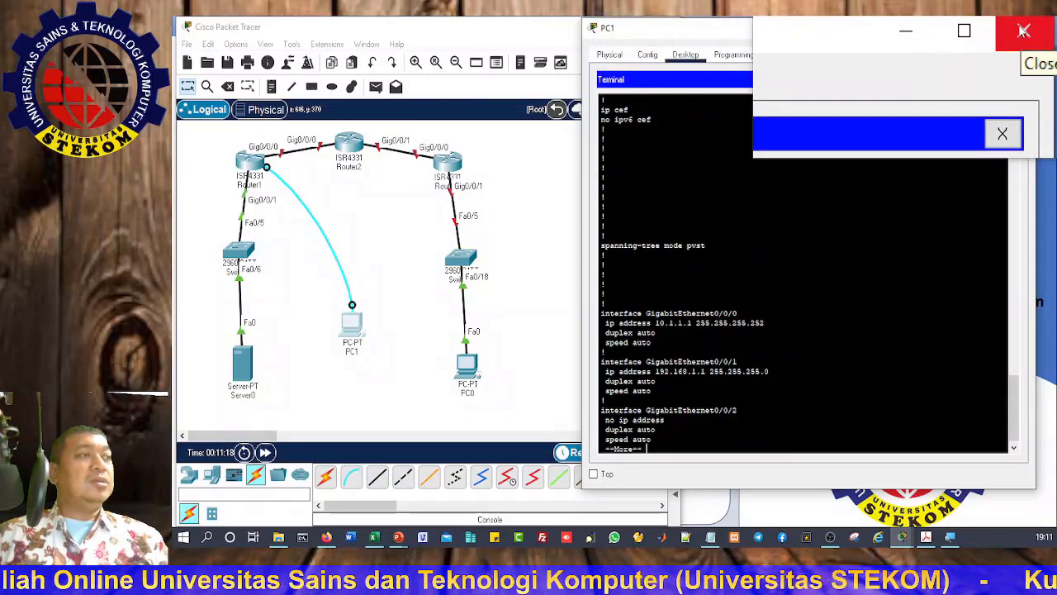
Step: Move PC1's console cable to Router2's Console port and open a terminal session from PC1
{"action": "left_click", "coordinate": [1023, 31]}
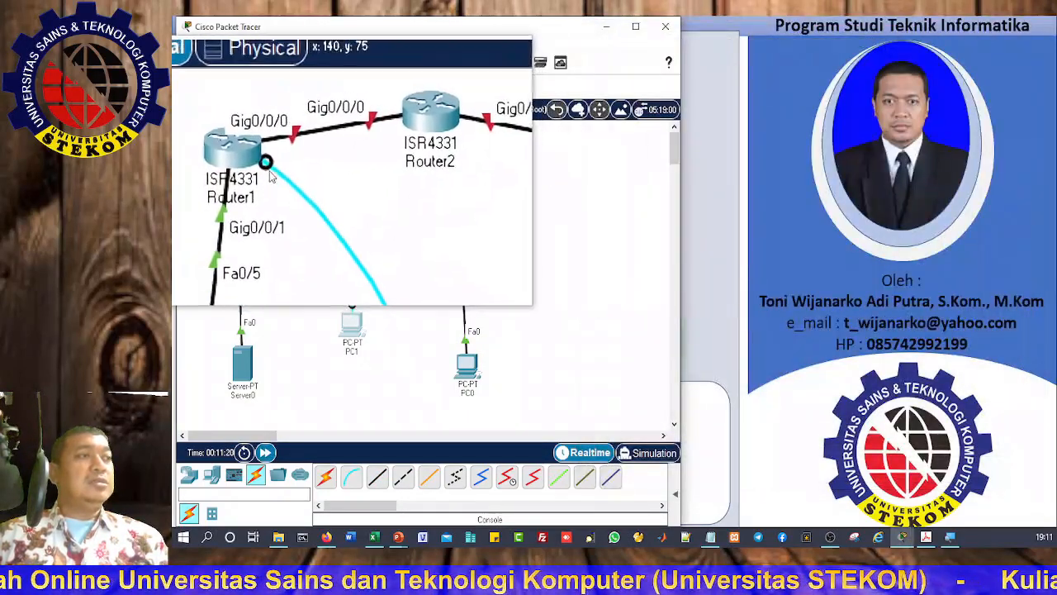
{"action": "left_click", "coordinate": [355, 149]}
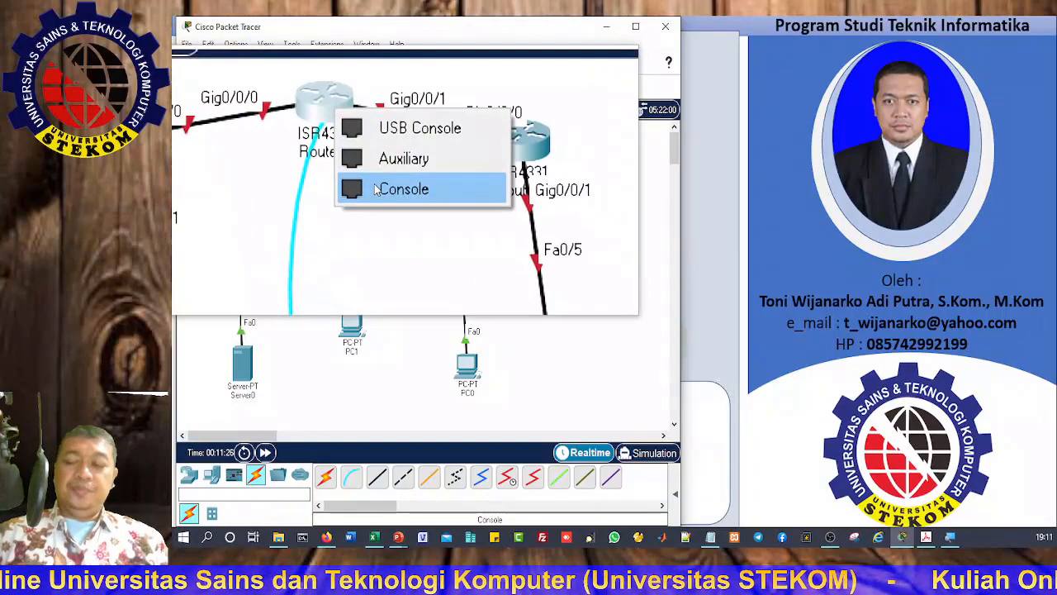
{"action": "left_click", "coordinate": [375, 190]}
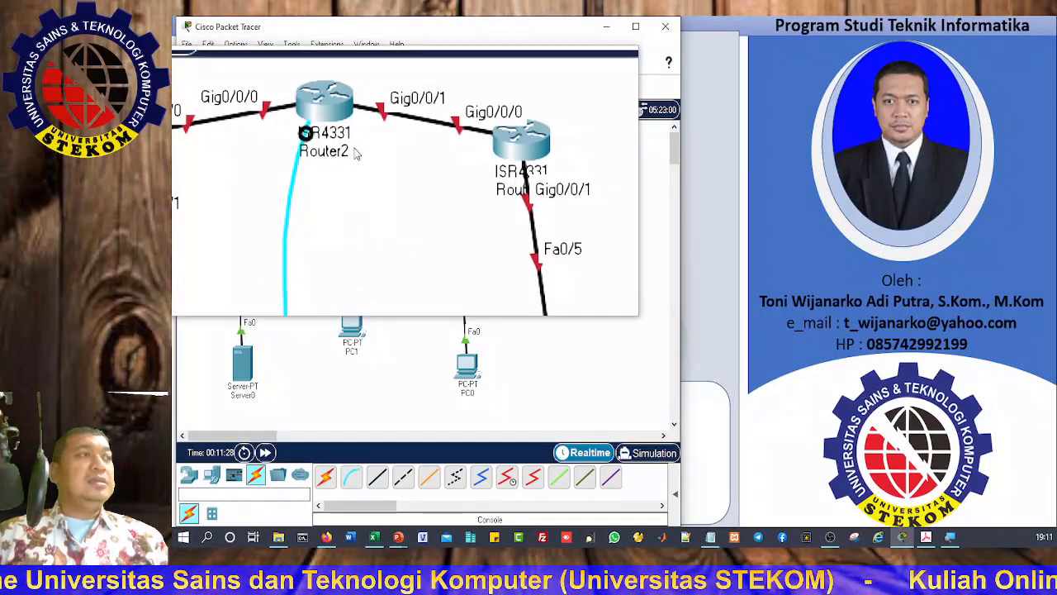
{"action": "left_click", "coordinate": [353, 335]}
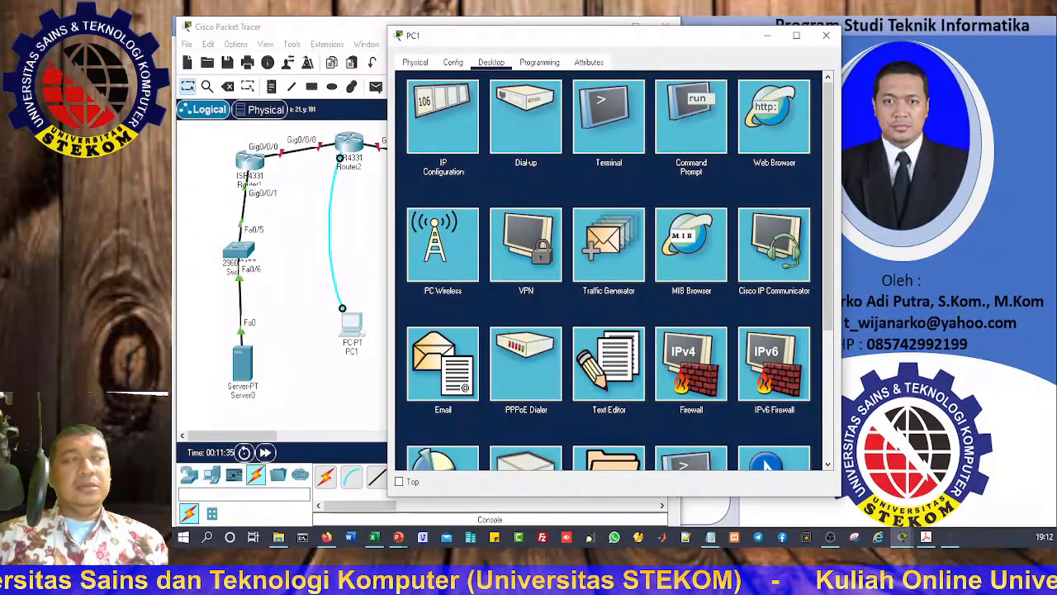
{"action": "left_click", "coordinate": [603, 121]}
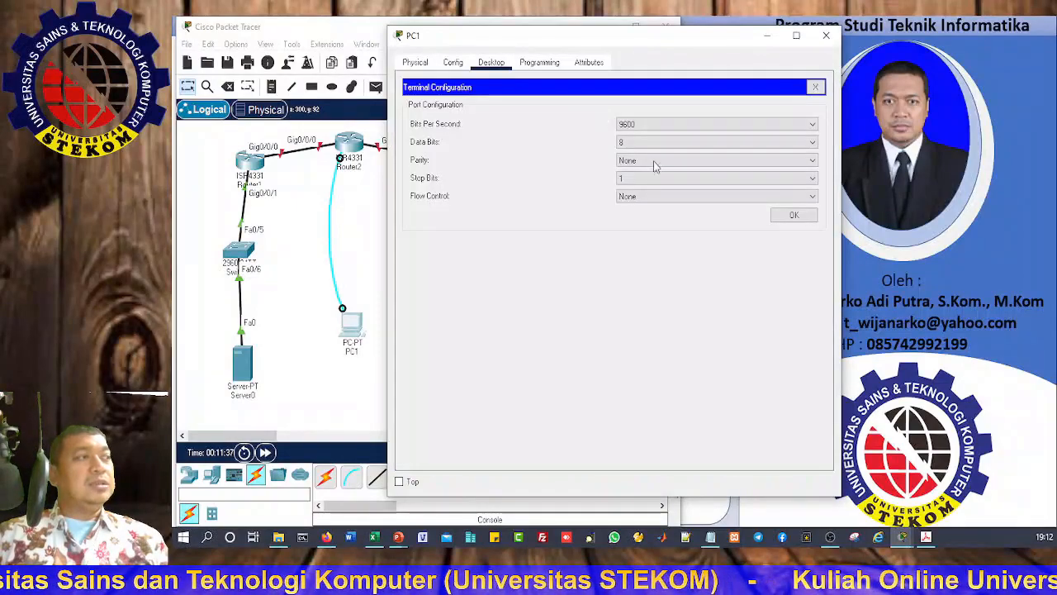
{"action": "left_click", "coordinate": [792, 215]}
{"action": "left_click_drag", "start_coordinate": [524, 37], "coordinate": [730, 40]}
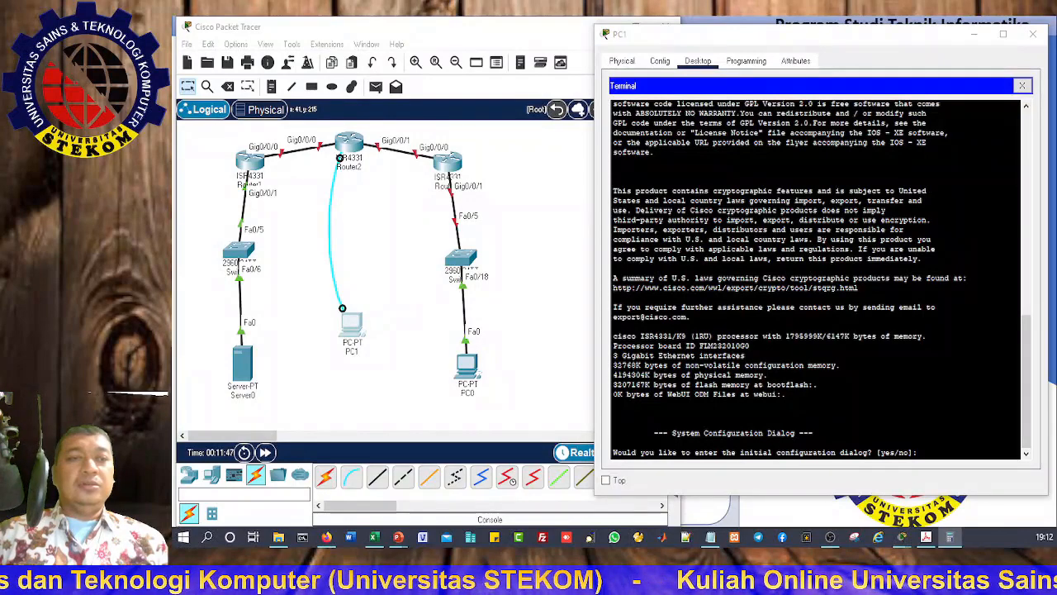
{"action": "left_click", "coordinate": [922, 452]}
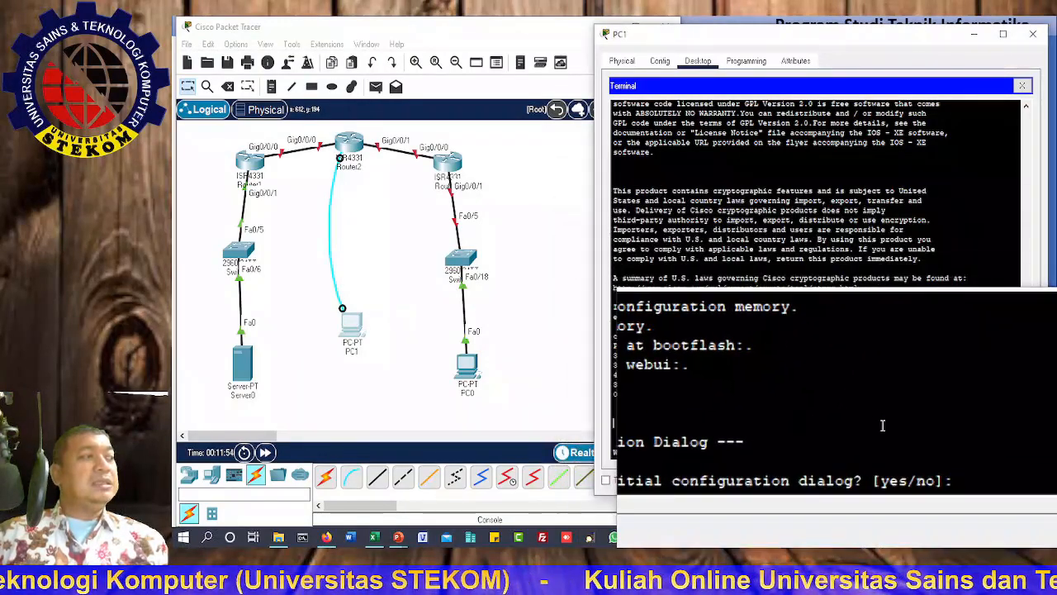
Step: Decline Router2's setup dialog and set its hostname to R2
{"action": "type", "text": "no"}
{"action": "key", "text": "Return"}
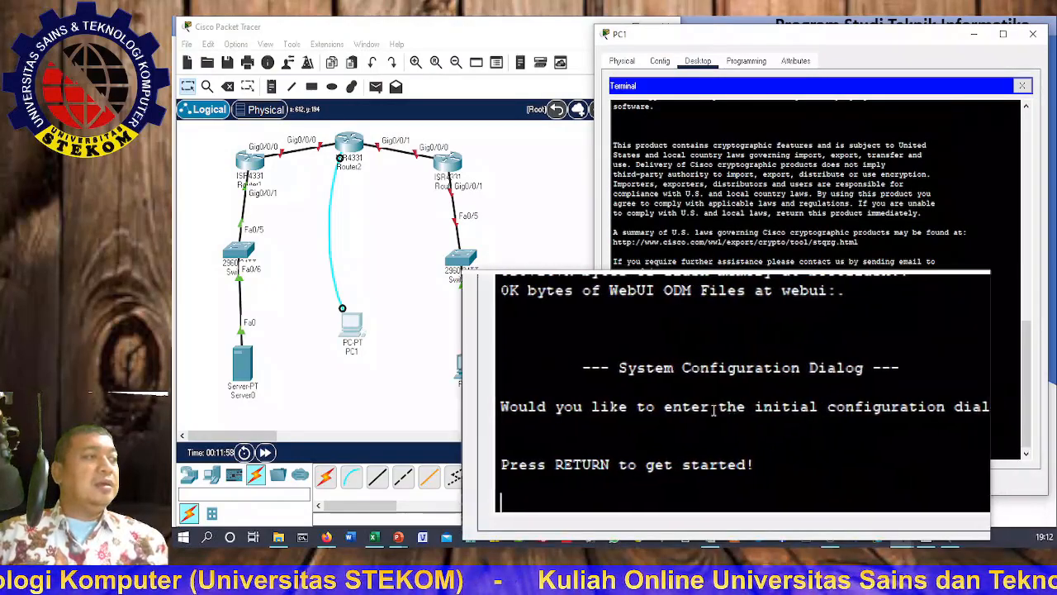
{"action": "key", "text": "Return"}
{"action": "type", "text": "ena"}
{"action": "key", "text": "Return"}
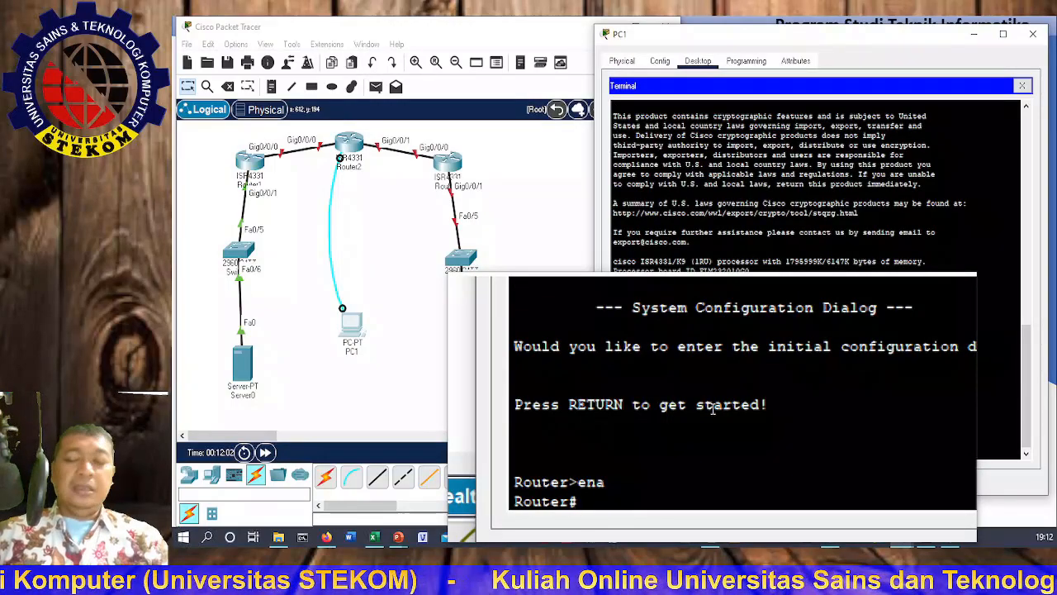
{"action": "type", "text": "conf t"}
{"action": "key", "text": "Return"}
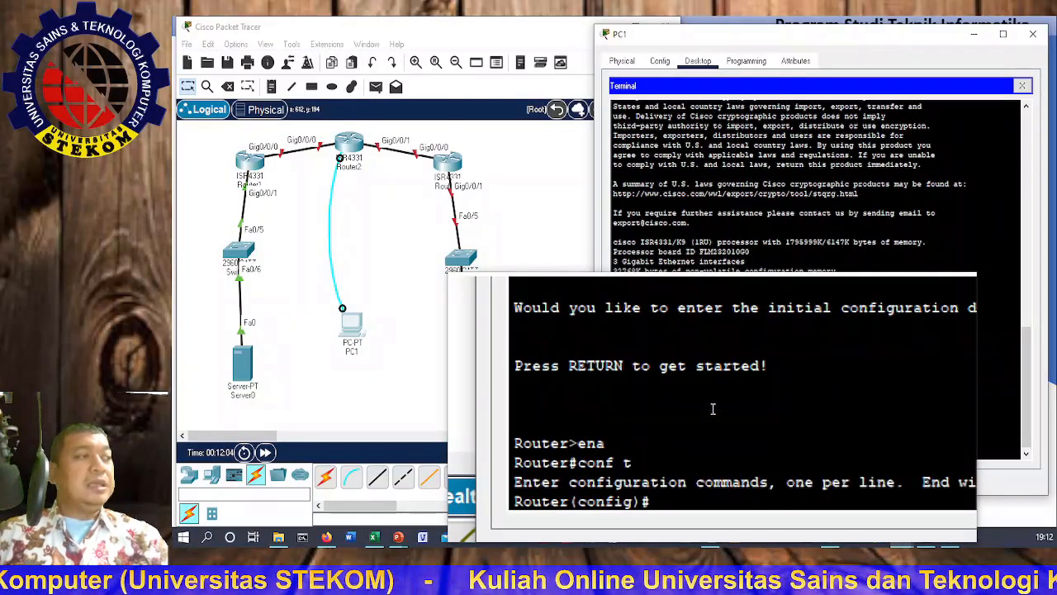
{"action": "type", "text": "host"}
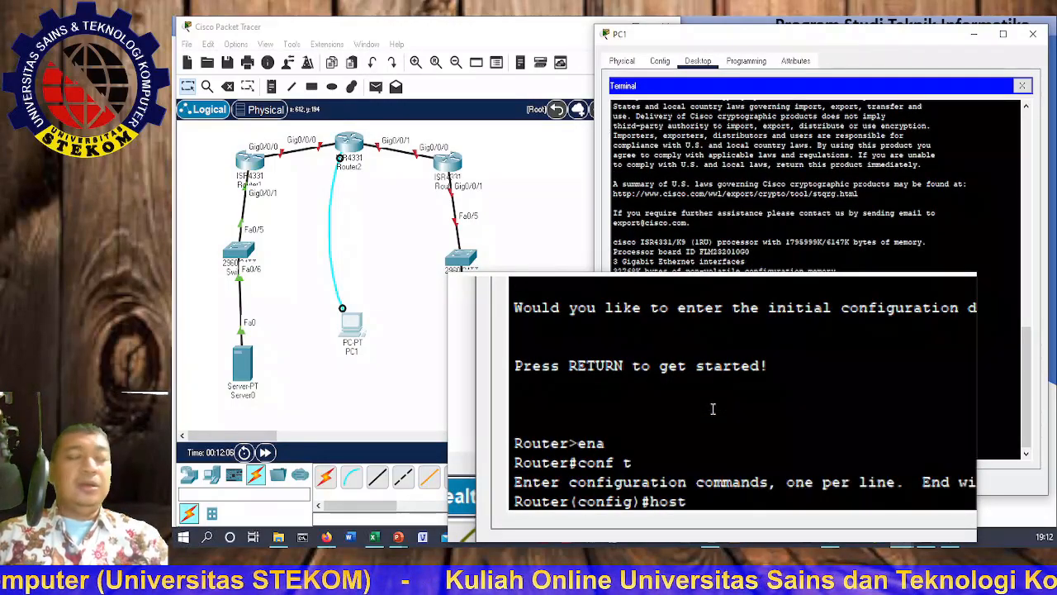
{"action": "key", "text": "Tab"}
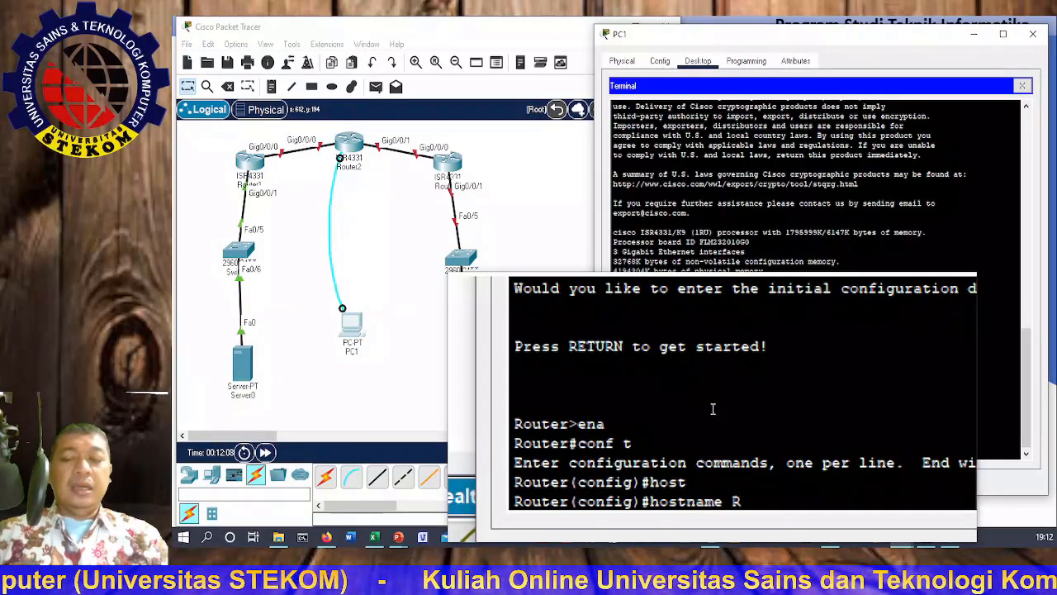
{"action": "type", "text": "R2"}
{"action": "key", "text": "Return"}
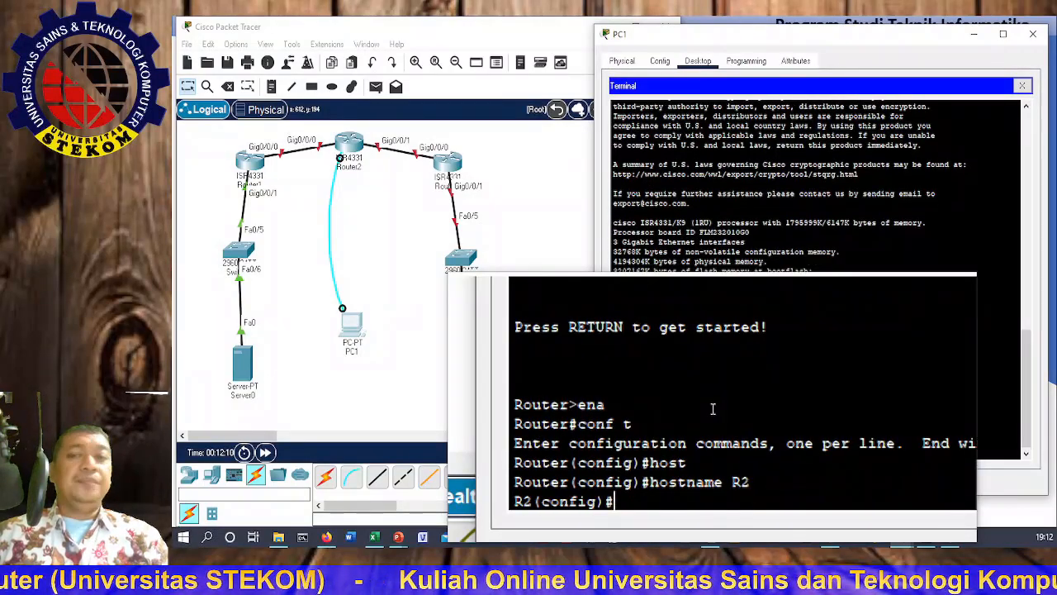
Step: Enter configuration for interface GigabitEthernet 0/0/0
{"action": "type", "text": "int"}
{"action": "key", "text": "Tab"}
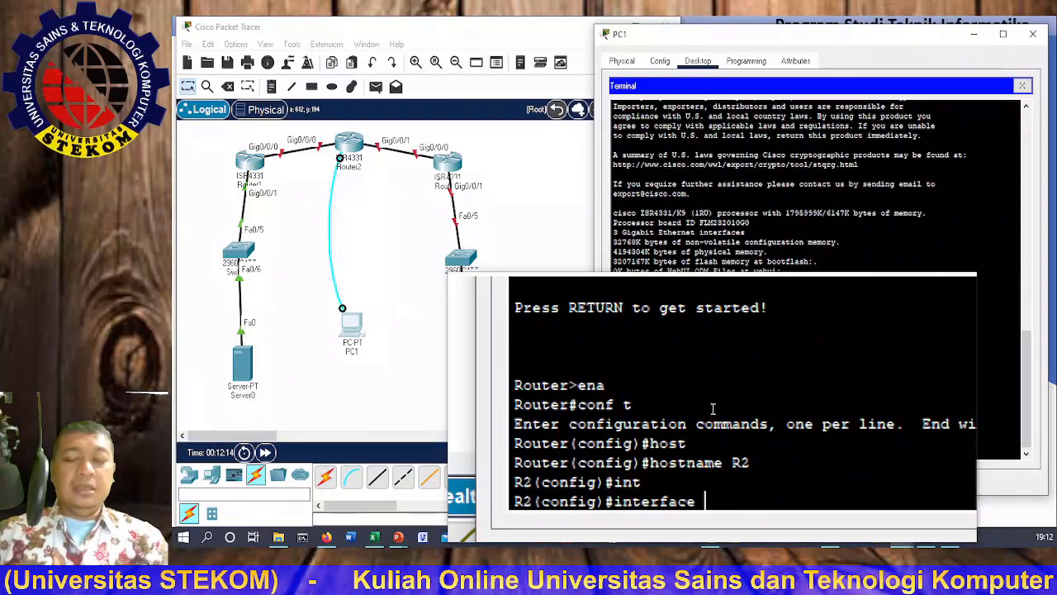
{"action": "type", "text": "g"}
{"action": "key", "text": "Tab"}
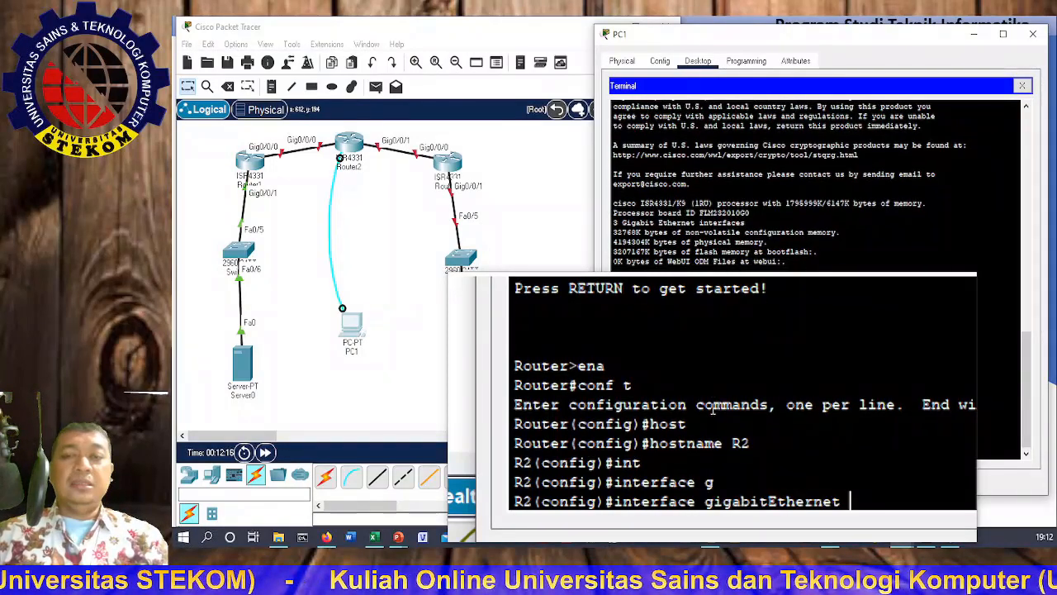
{"action": "type", "text": "0"}
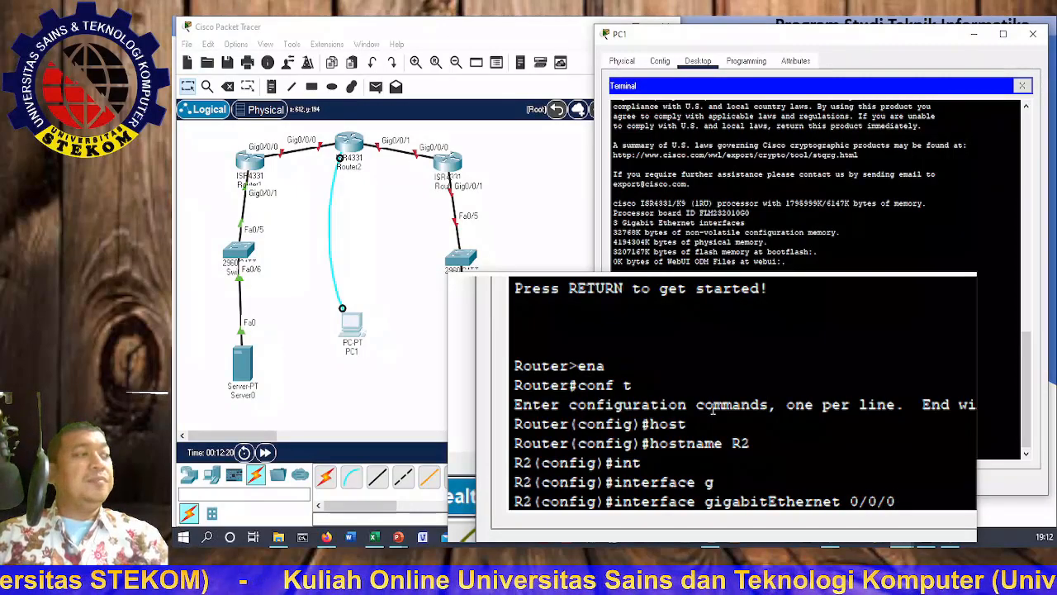
{"action": "type", "text": "/0/0"}
{"action": "key", "text": "Return"}
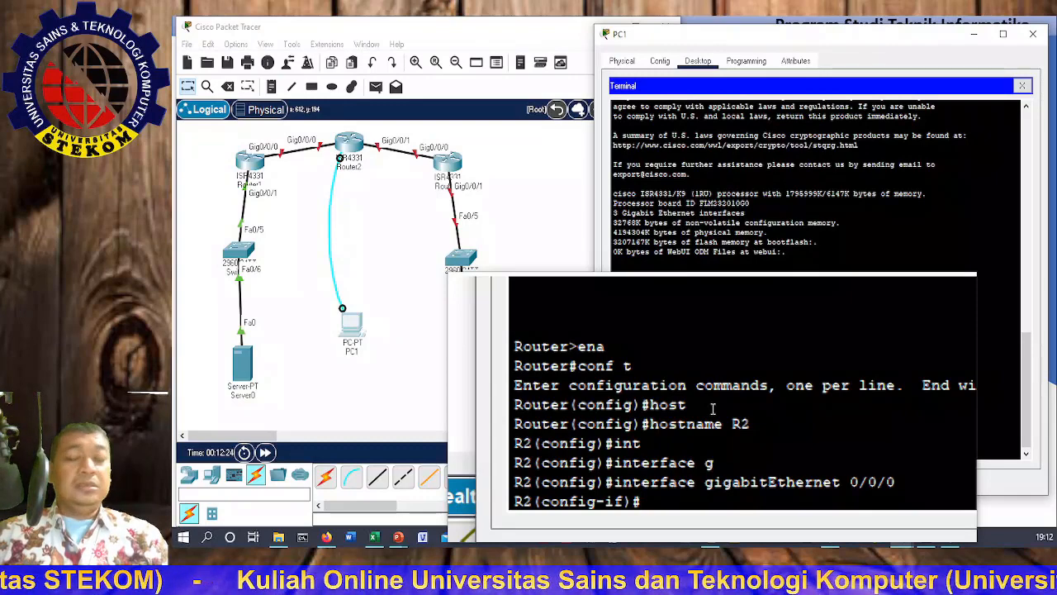
Step: Assign 10.1.1.2 255.255.255.252 to GigabitEthernet0/0/0 and enable it with no shutdown
{"action": "type", "text": "ip a"}
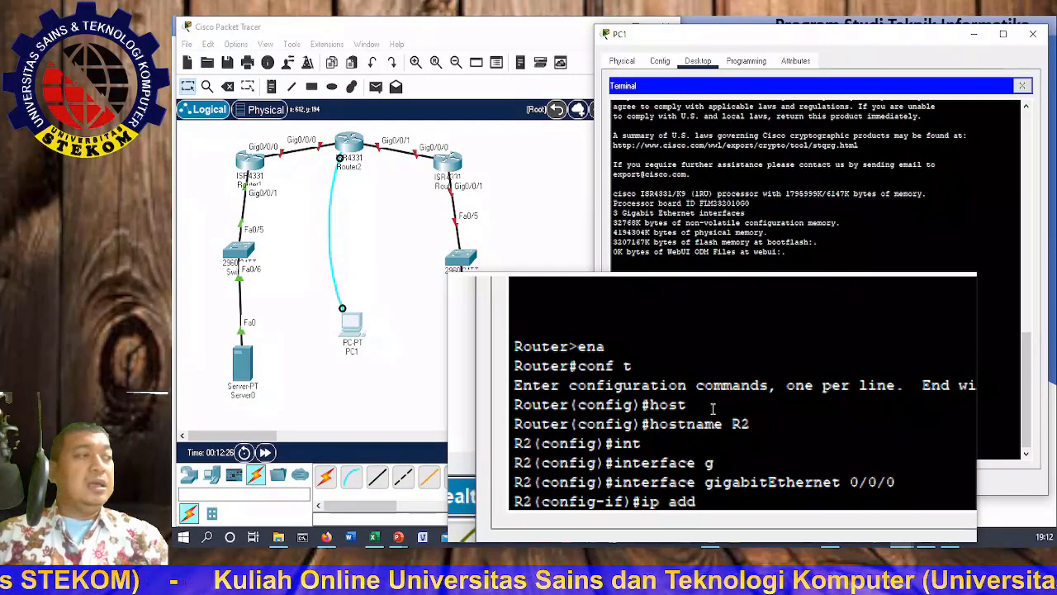
{"action": "type", "text": "dd"}
{"action": "key", "text": "Tab"}
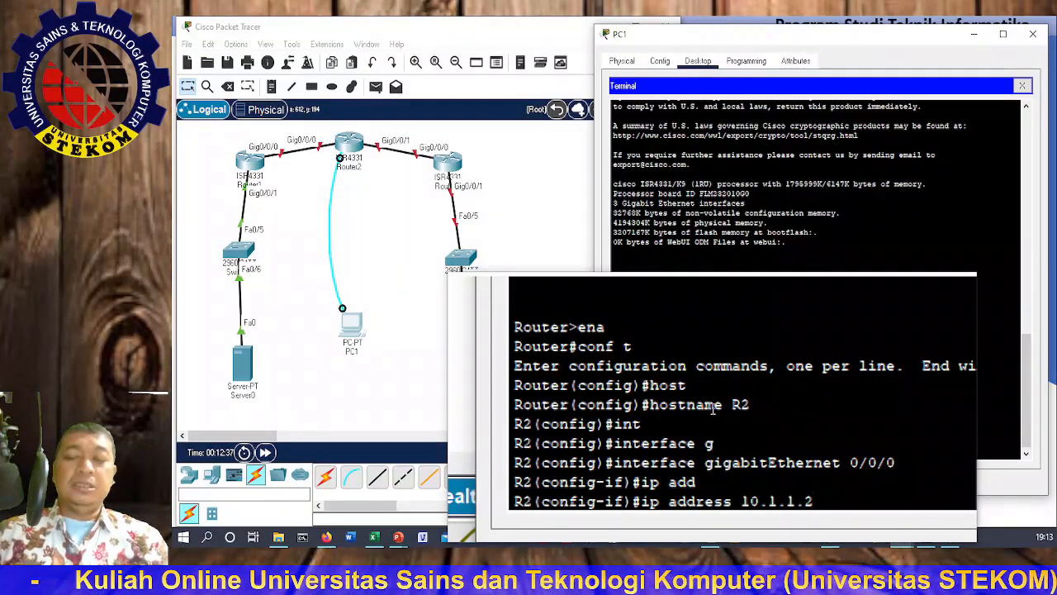
{"action": "type", "text": "55.255"}
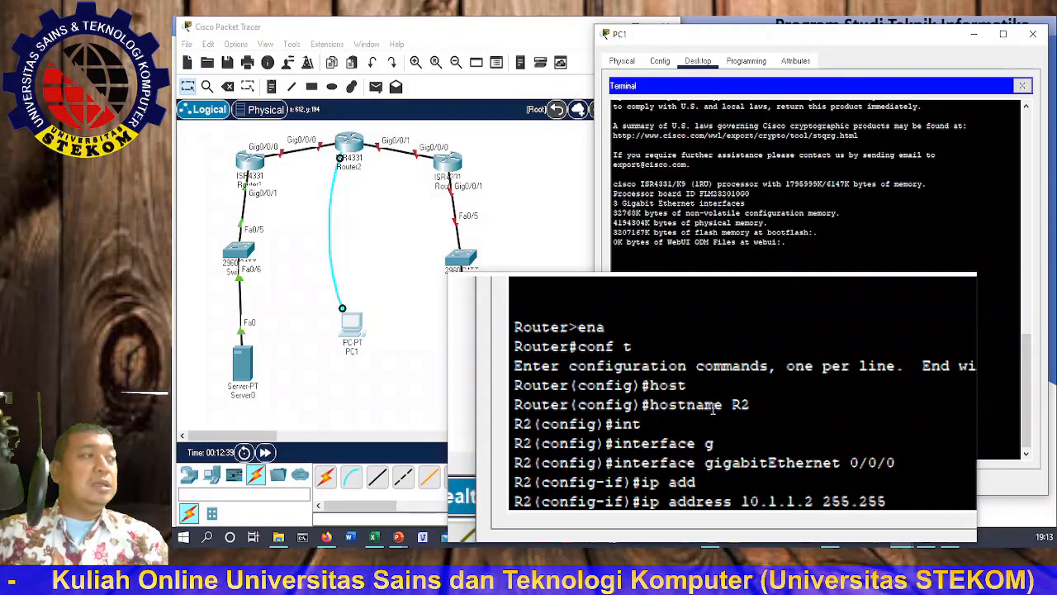
{"action": "type", "text": ".255.252"}
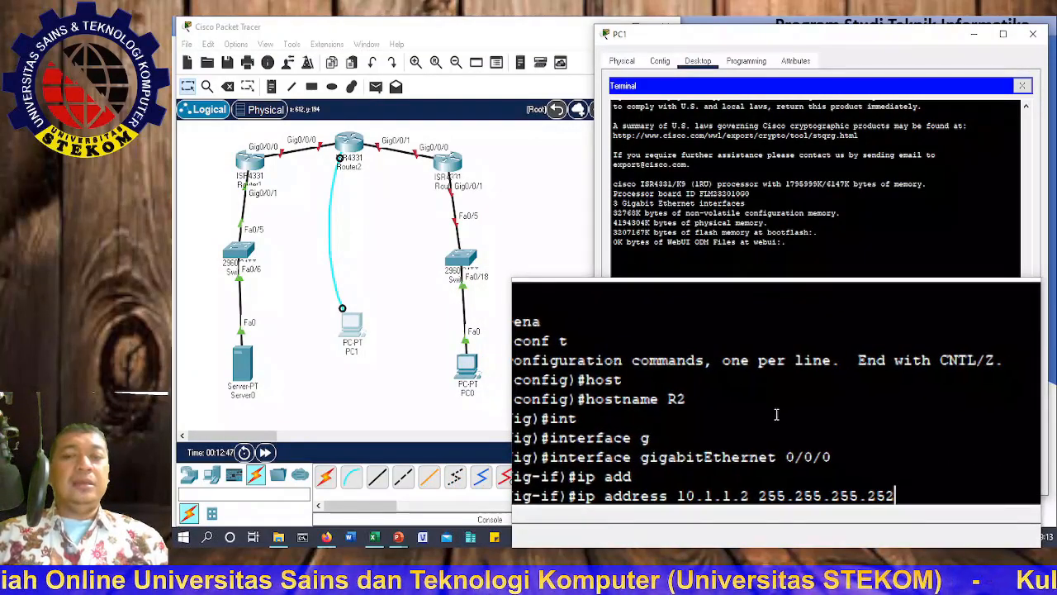
{"action": "key", "text": "Return"}
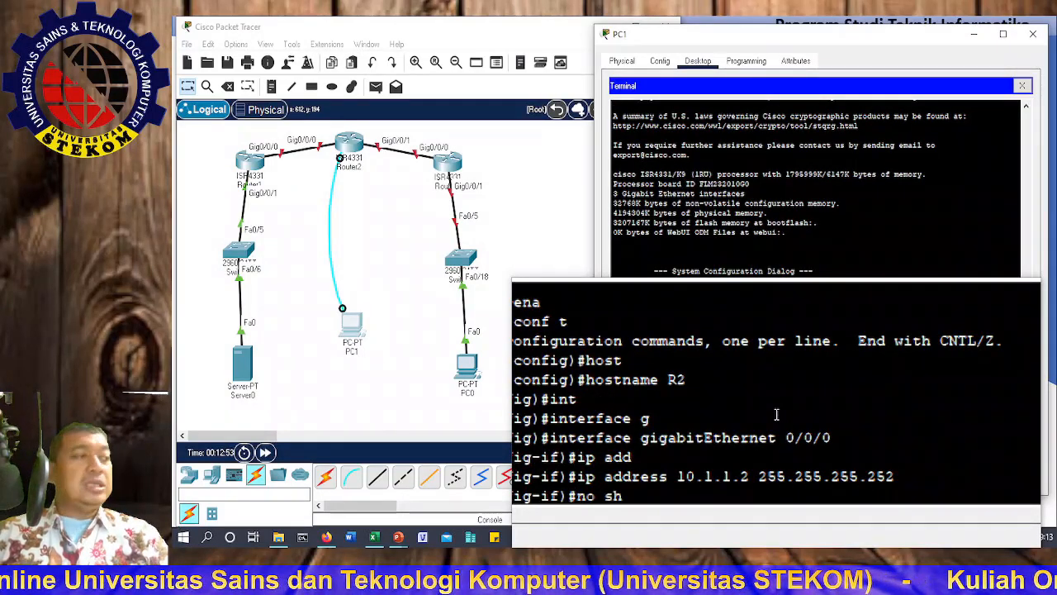
{"action": "type", "text": "no sh"}
{"action": "key", "text": "Tab"}
{"action": "key", "text": "Return"}
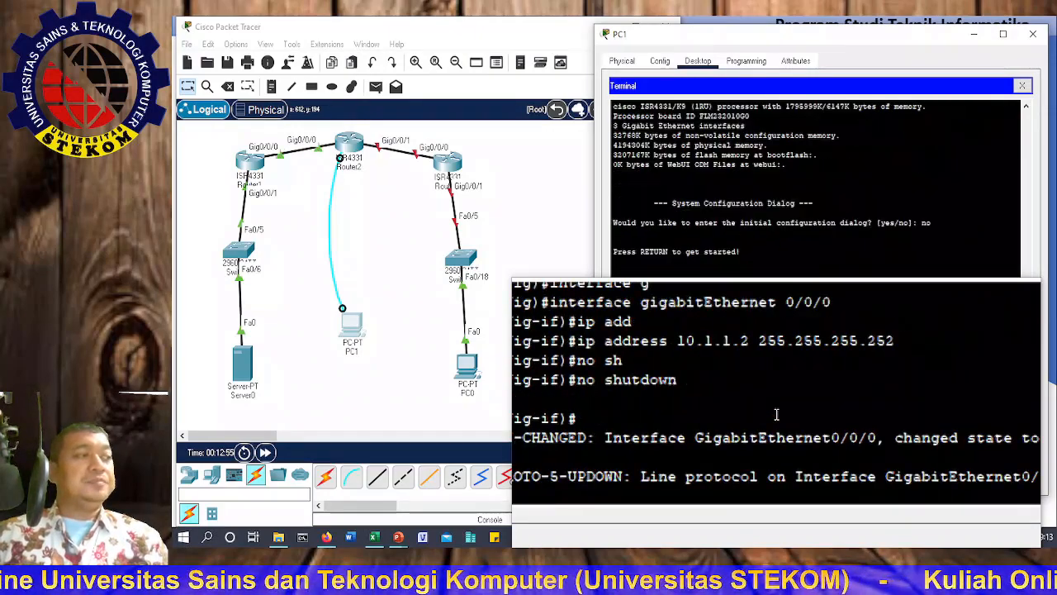
{"action": "key", "text": "Return"}
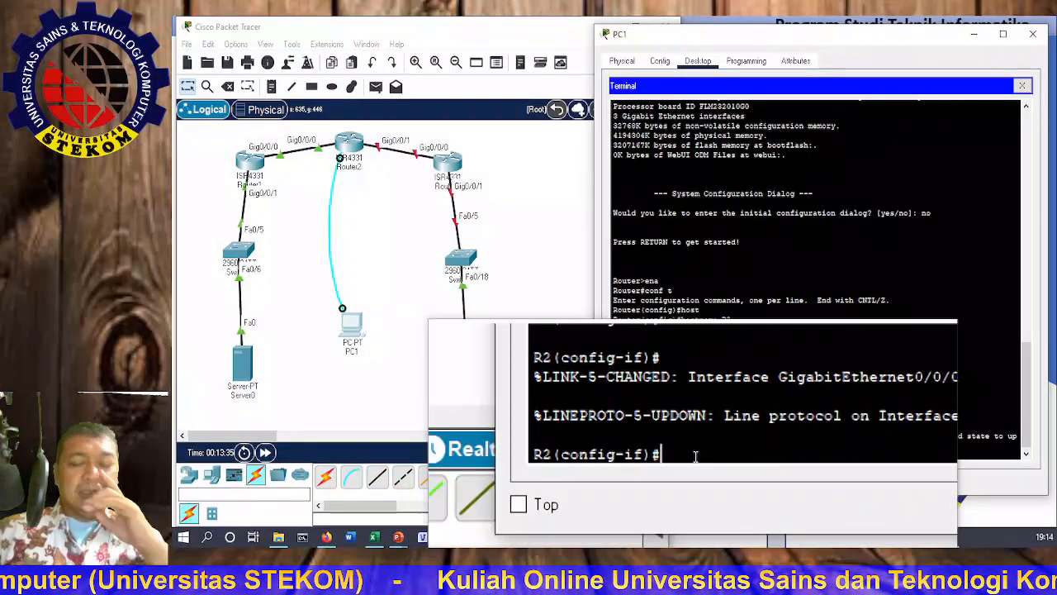
Step: Switch to configuring interface GigabitEthernet0/0/1
{"action": "type", "text": "exit"}
{"action": "key", "text": "Return"}
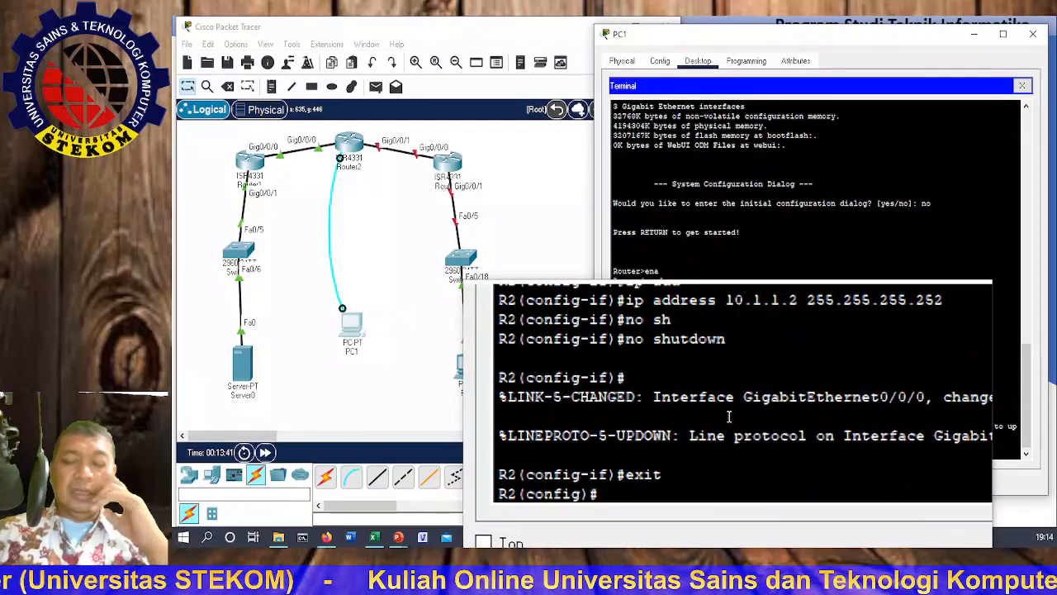
{"action": "type", "text": "int"}
{"action": "key", "text": "Tab"}
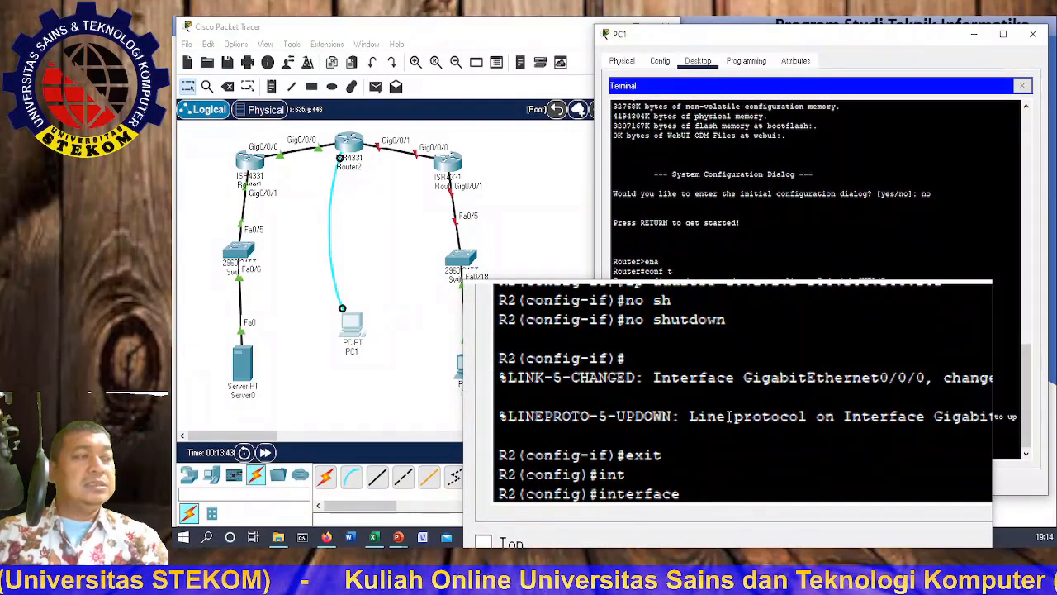
{"action": "type", "text": "g"}
{"action": "key", "text": "Tab"}
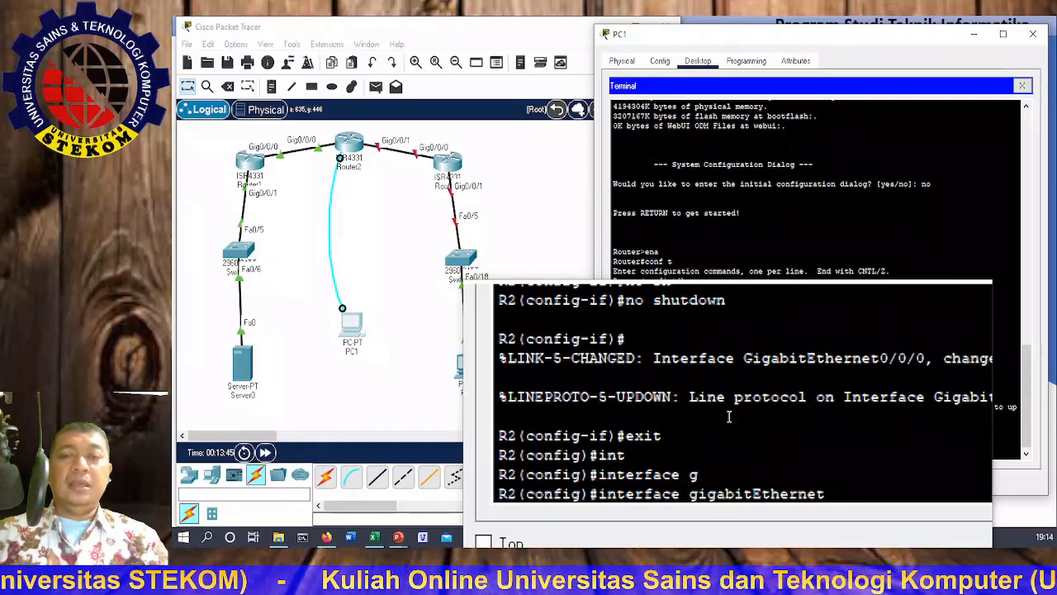
{"action": "type", "text": "0"}
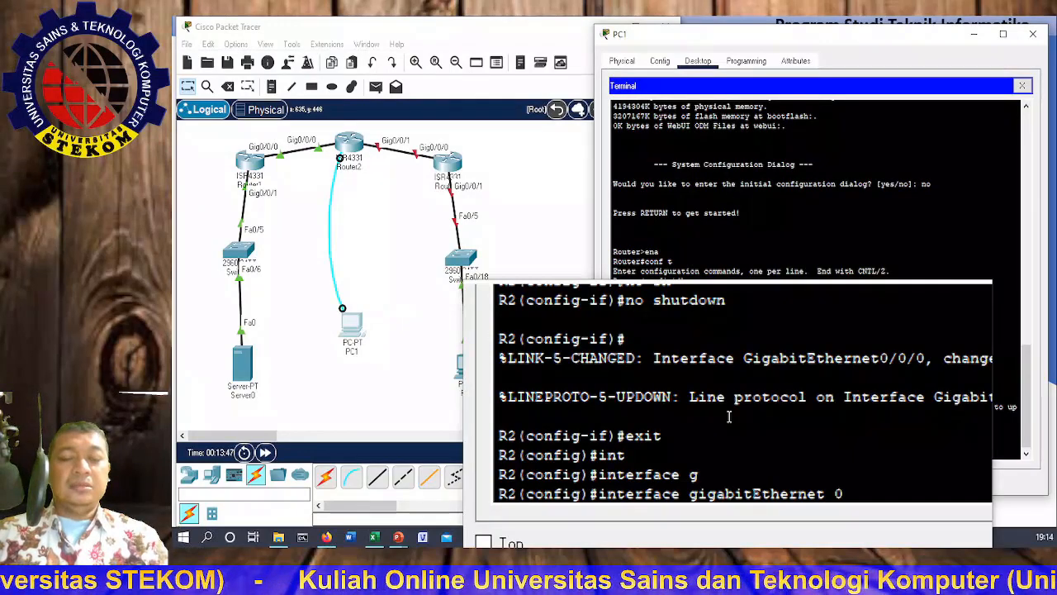
{"action": "type", "text": "/0/1"}
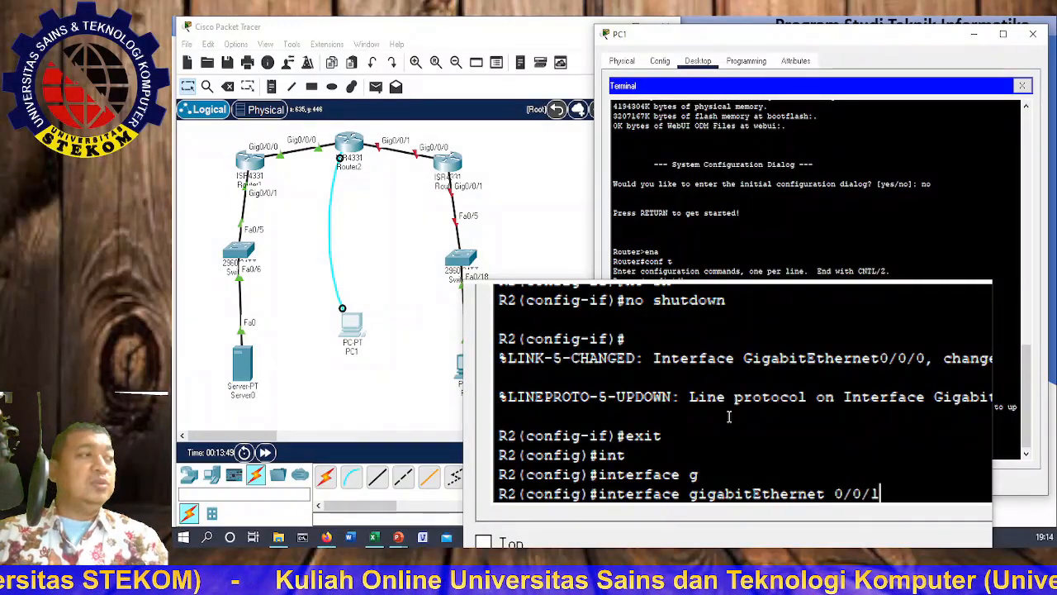
{"action": "key", "text": "Return"}
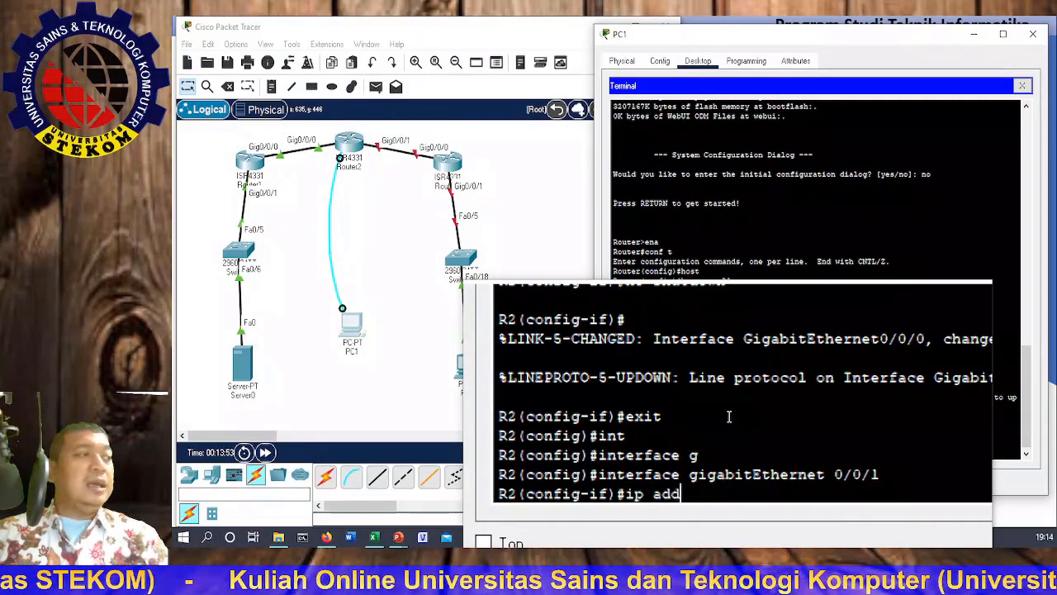
Step: Assign 10.2.2.2 255.255.255.252 to GigabitEthernet0/0/1 and enable it with no shutdown
{"action": "type", "text": "ip add"}
{"action": "key", "text": "Tab"}
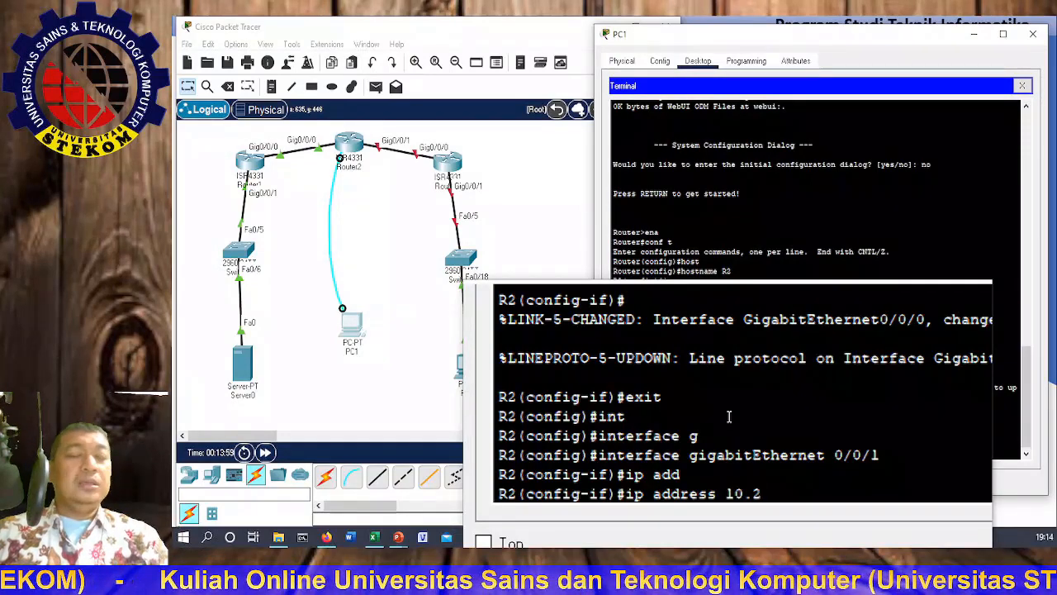
{"action": "type", "text": "10.2.2.2 255.255.255."}
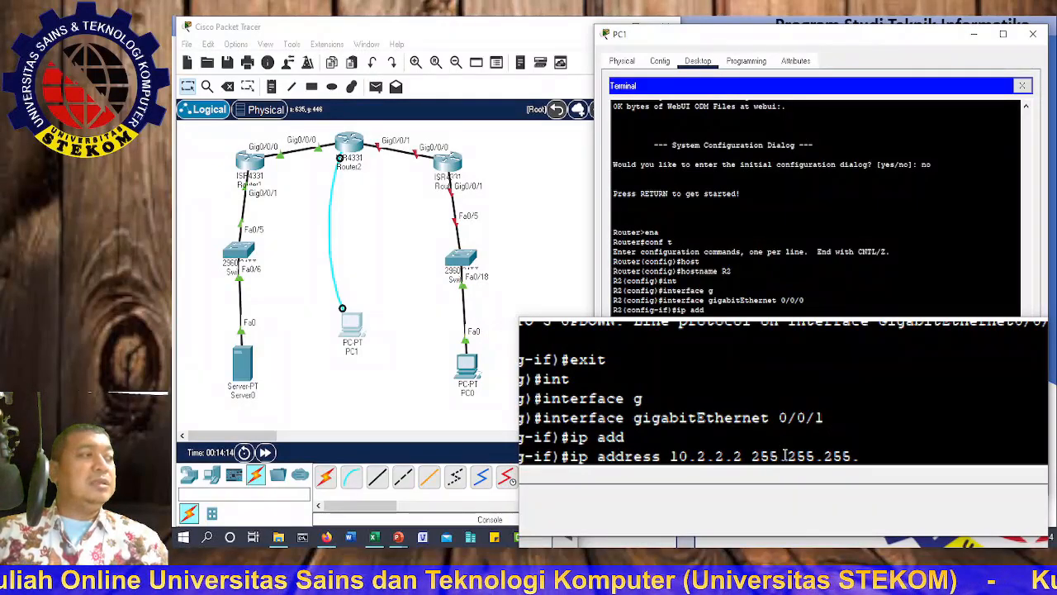
{"action": "type", "text": "52"}
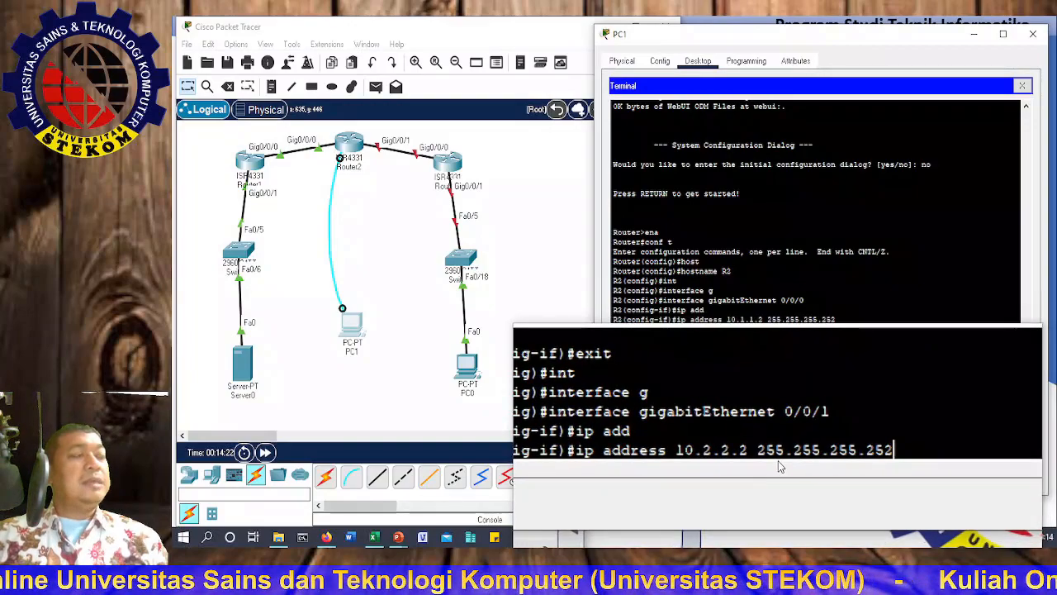
{"action": "key", "text": "Return"}
{"action": "type", "text": "no sh"}
{"action": "key", "text": "Tab"}
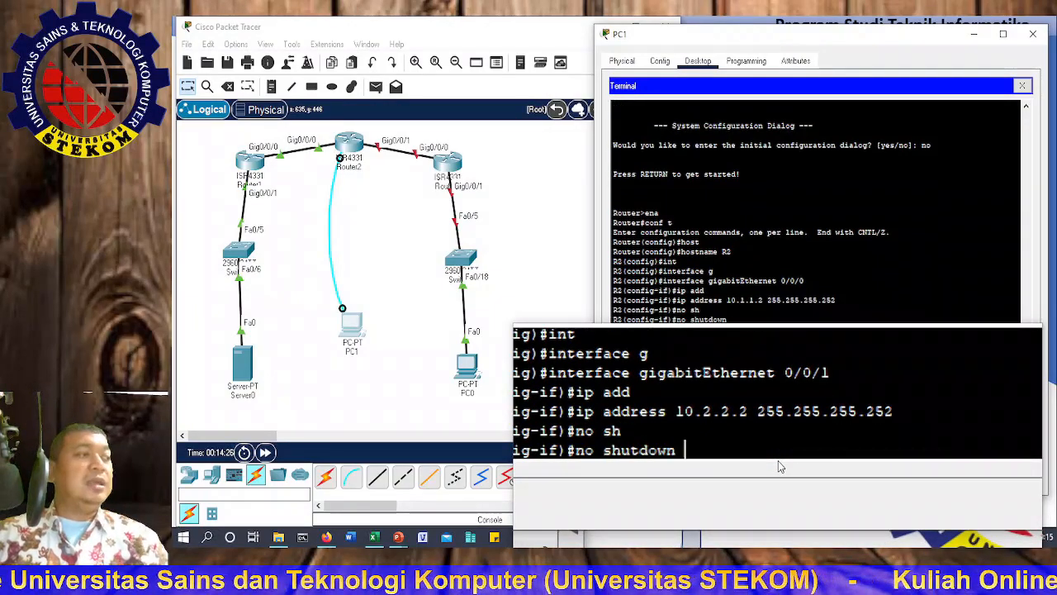
{"action": "key", "text": "Return"}
{"action": "key", "text": "Return"}
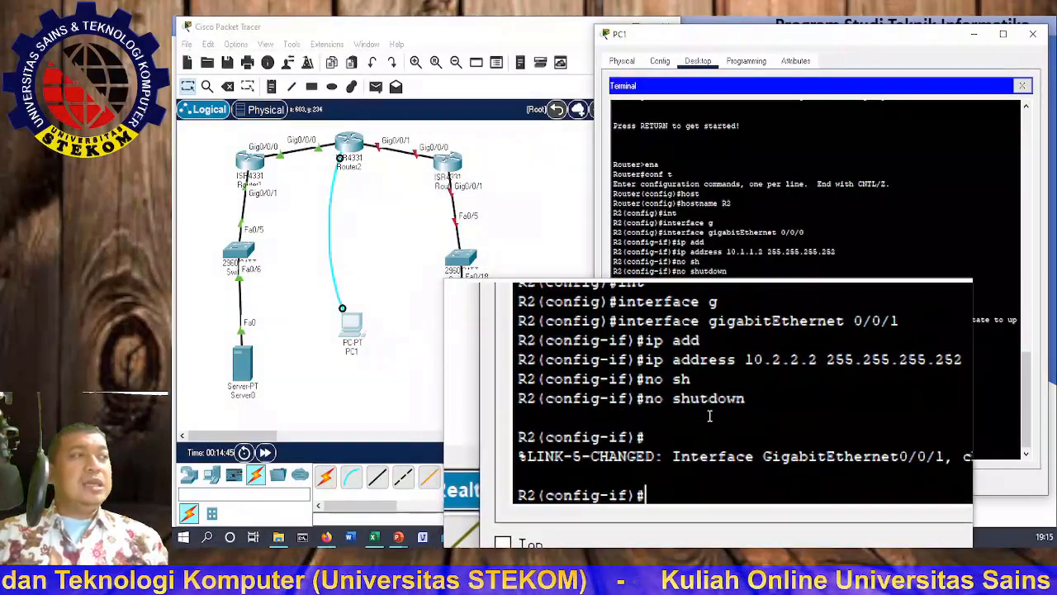
Step: End configuration and page through R2's running-config, checking 10.1.1.2/30 and 10.2.2.2/30
{"action": "type", "text": "en"}
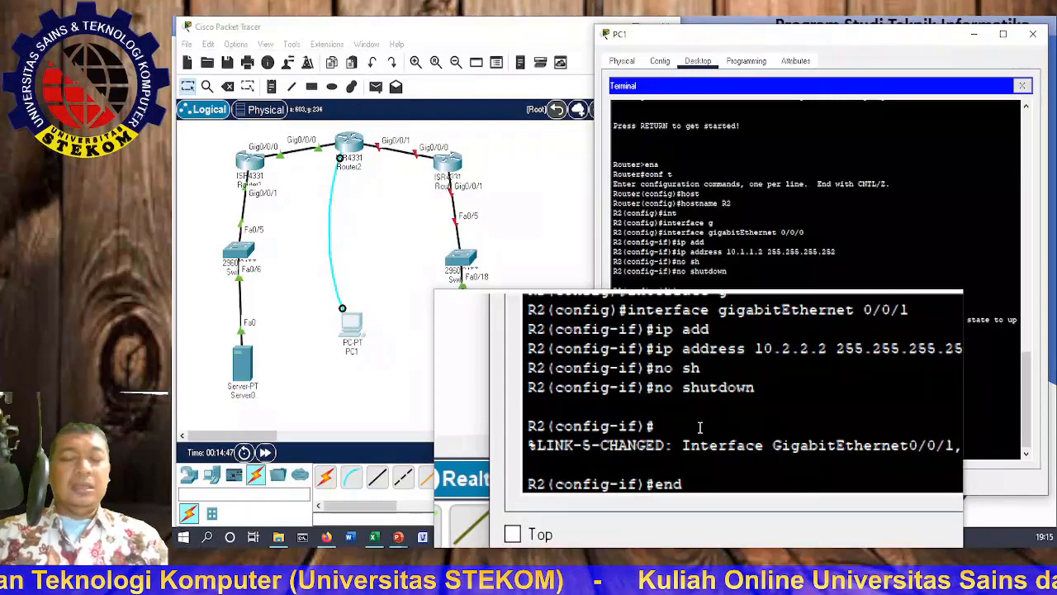
{"action": "type", "text": "d"}
{"action": "key", "text": "Return"}
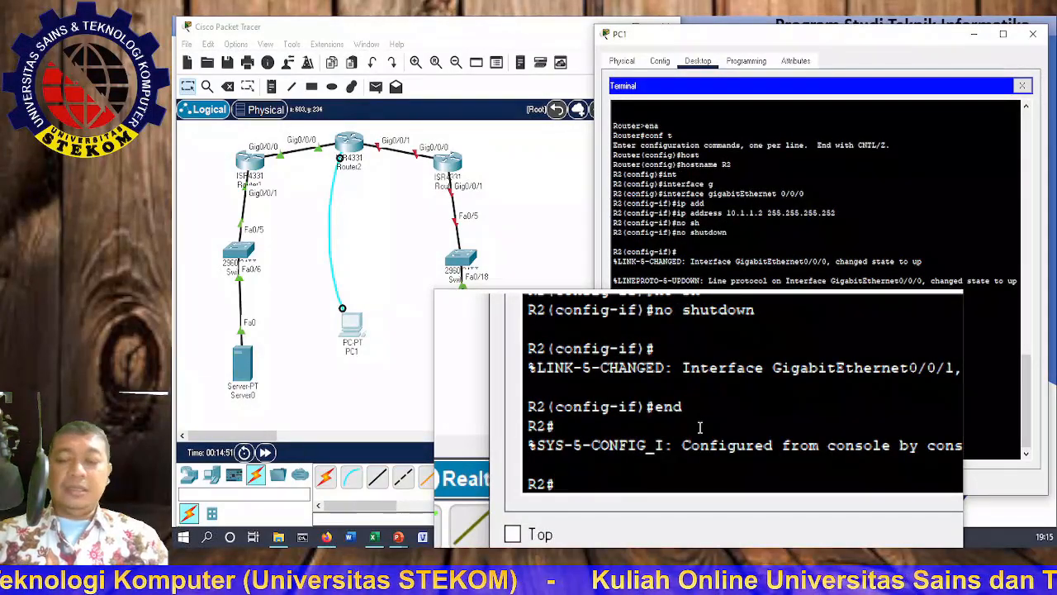
{"action": "type", "text": "sh run"}
{"action": "key", "text": "Return"}
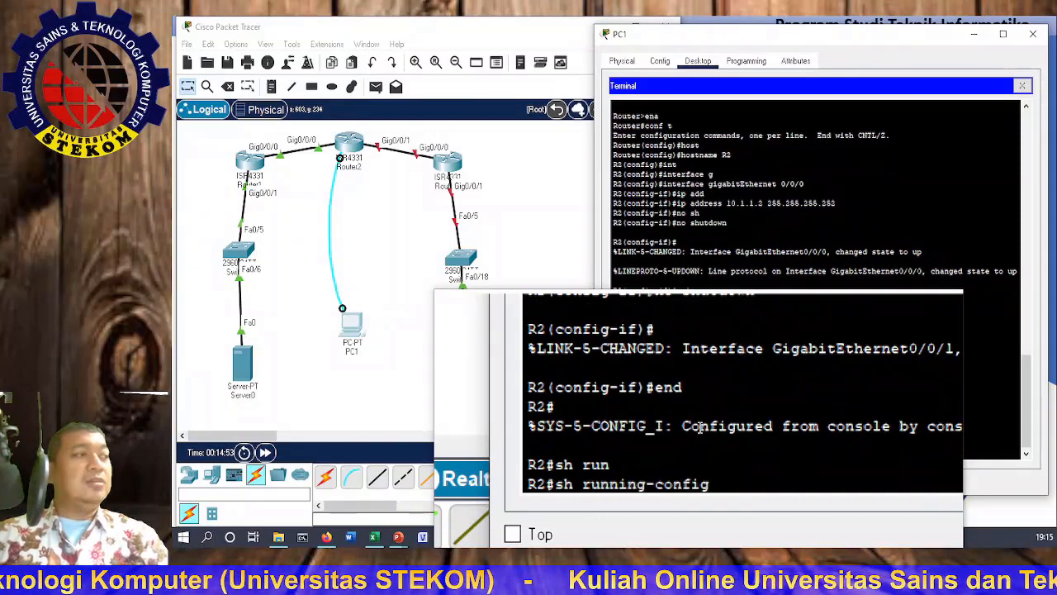
{"action": "key", "text": "Return"}
{"action": "key", "text": "Return"}
{"action": "key", "text": "Return"}
{"action": "key", "text": "Return"}
{"action": "key", "text": "Return"}
{"action": "key", "text": "Return"}
{"action": "key", "text": "Return"}
{"action": "key", "text": "Return"}
{"action": "key", "text": "Return"}
{"action": "key", "text": "Return"}
{"action": "key", "text": "Return"}
{"action": "key", "text": "Return"}
{"action": "key", "text": "Return"}
{"action": "key", "text": "Return"}
{"action": "key", "text": "Return"}
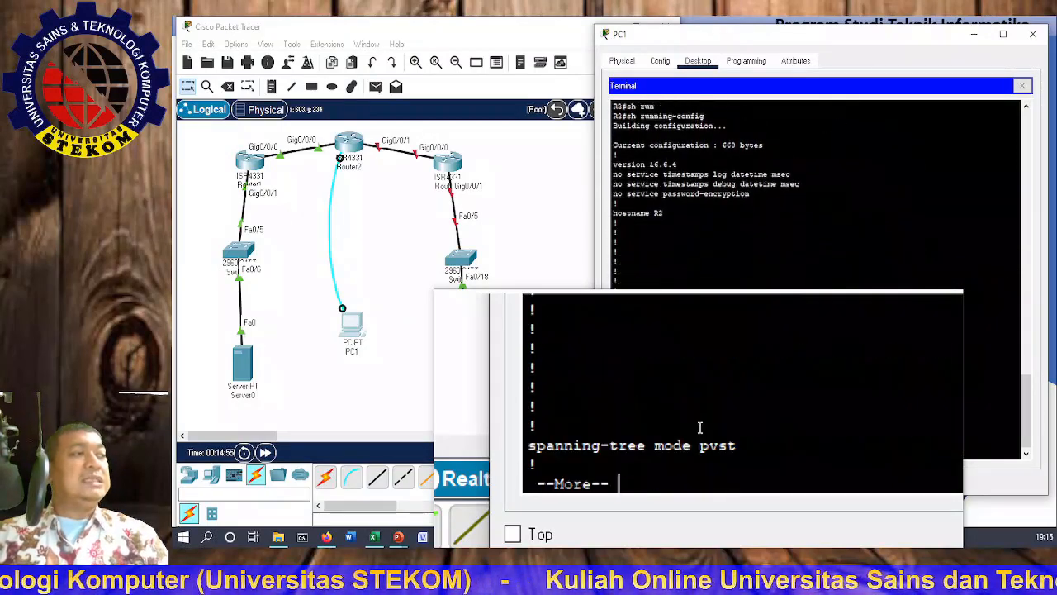
{"action": "key", "text": "Return"}
{"action": "key", "text": "Return"}
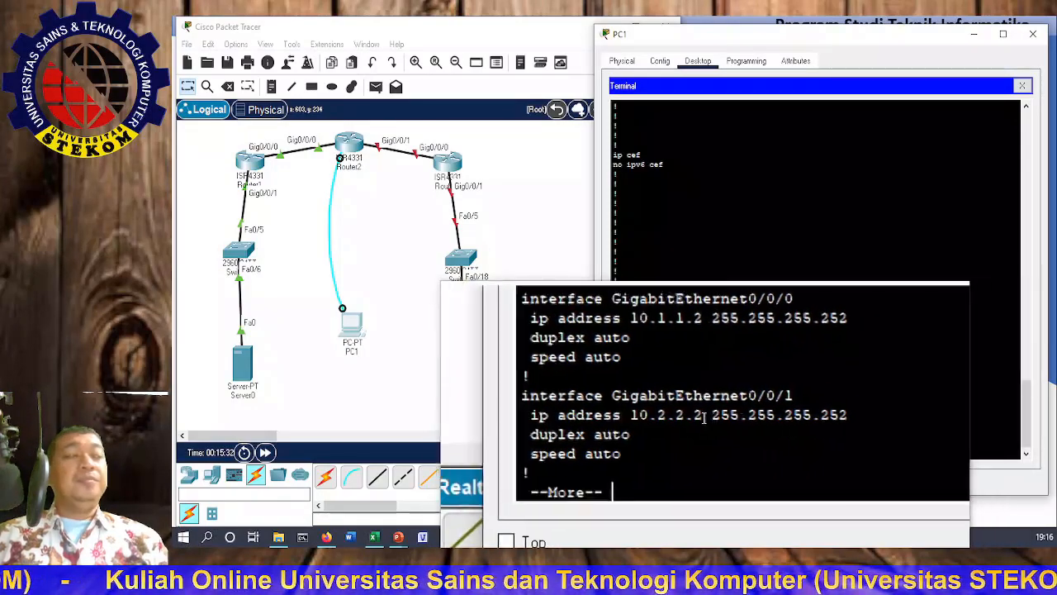
{"action": "key", "text": "q"}
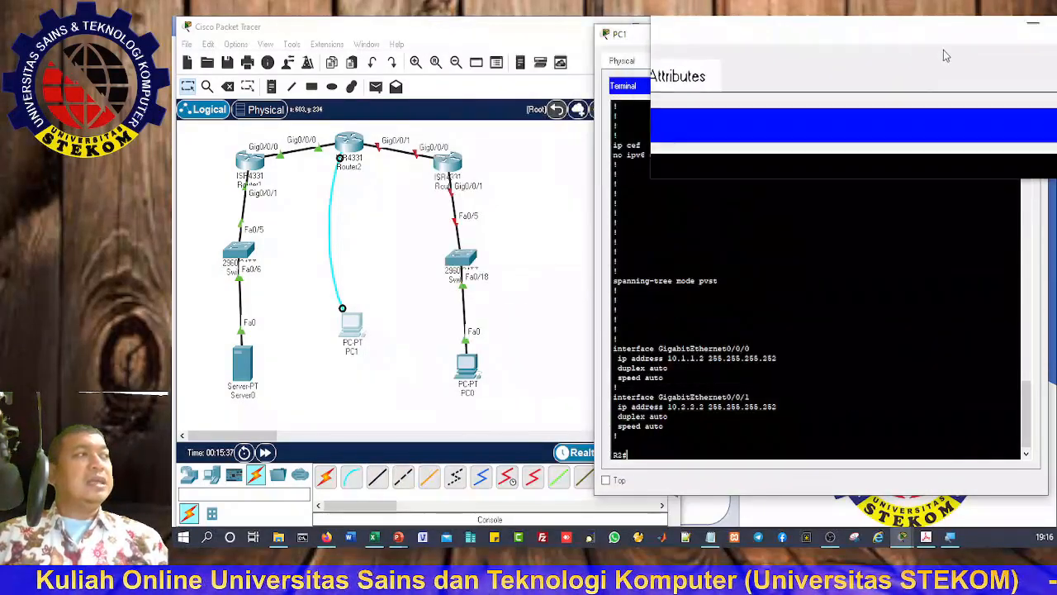
Step: Move PC1's console cable to Router3's Console port and open a terminal session from PC1
{"action": "left_click", "coordinate": [1036, 37]}
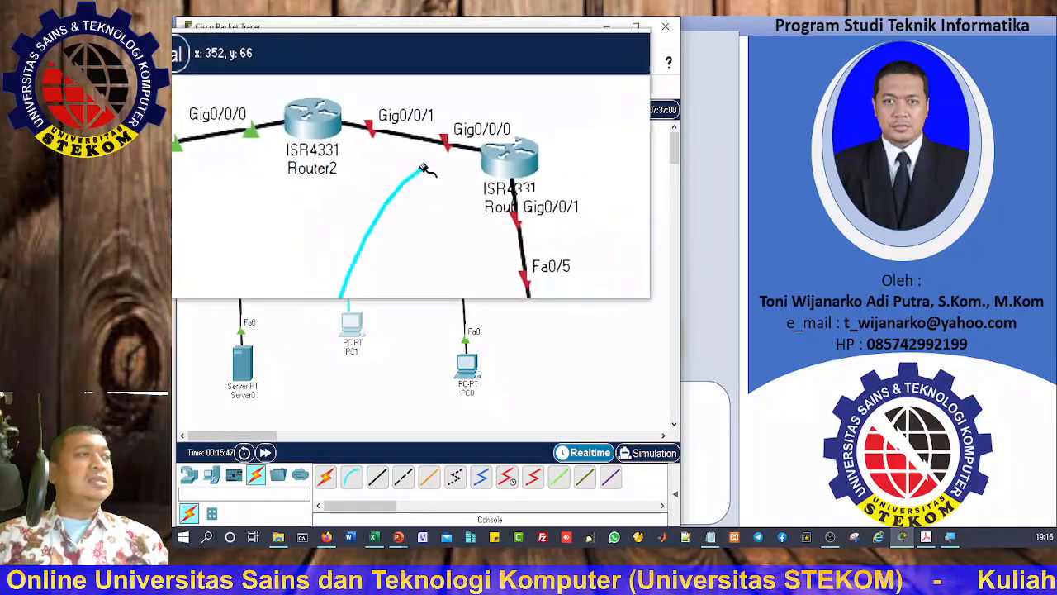
{"action": "left_click", "coordinate": [446, 170]}
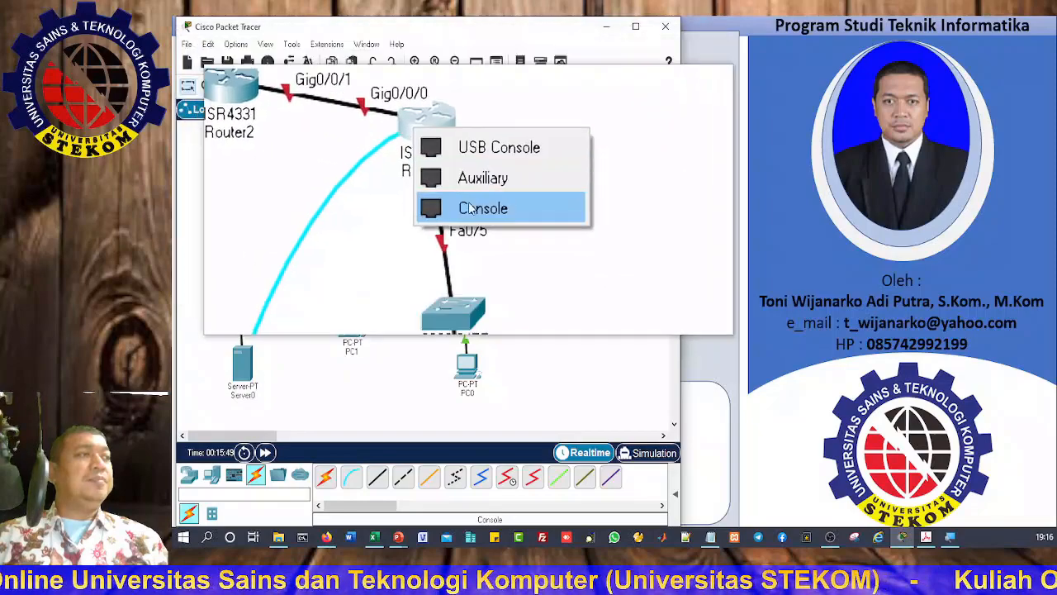
{"action": "left_click", "coordinate": [470, 213]}
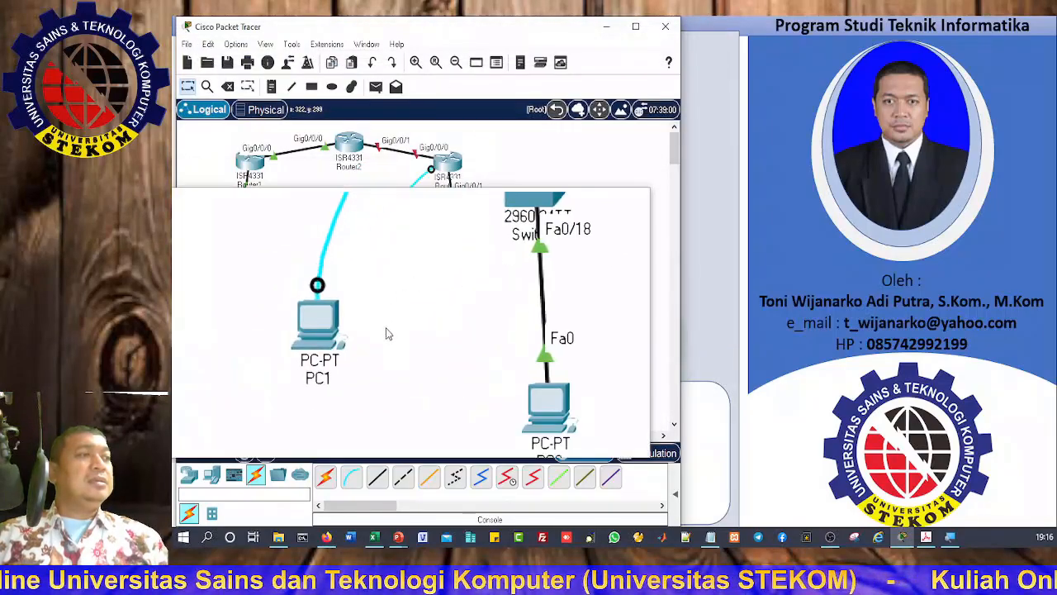
{"action": "left_click", "coordinate": [351, 324]}
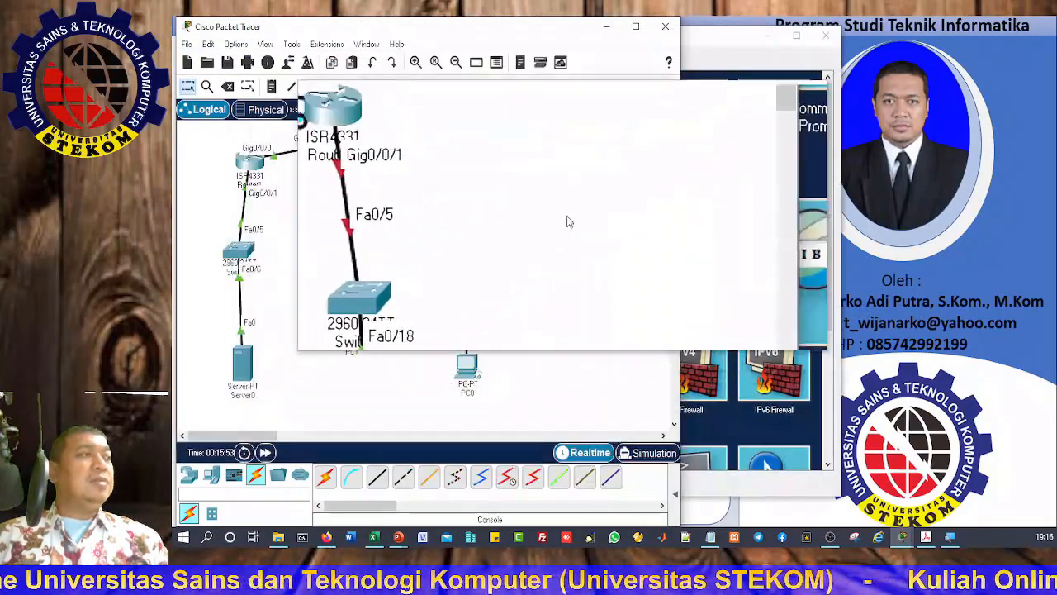
{"action": "left_click", "coordinate": [701, 47]}
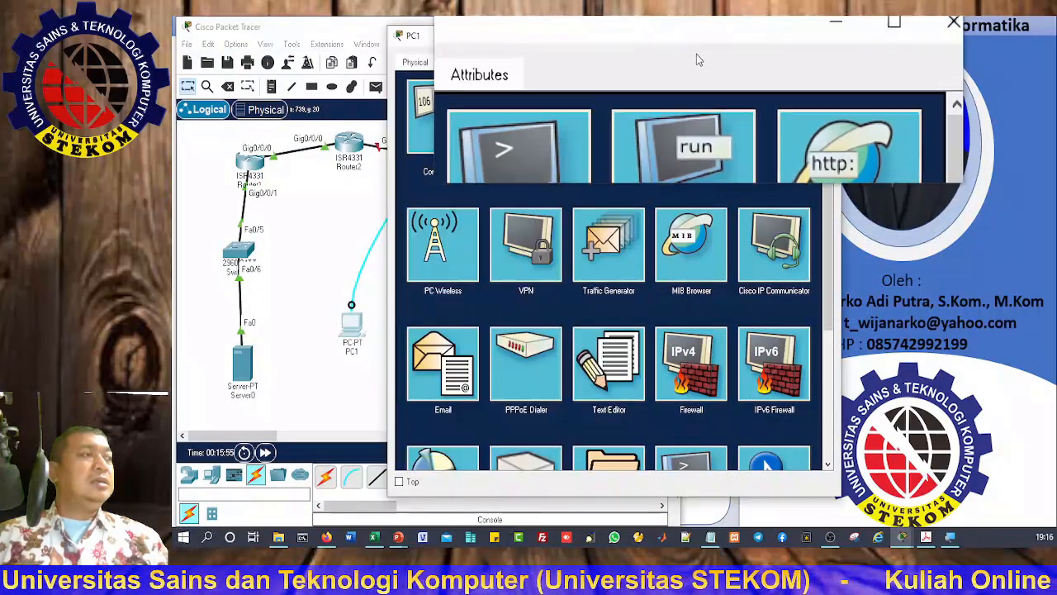
{"action": "left_click", "coordinate": [607, 121]}
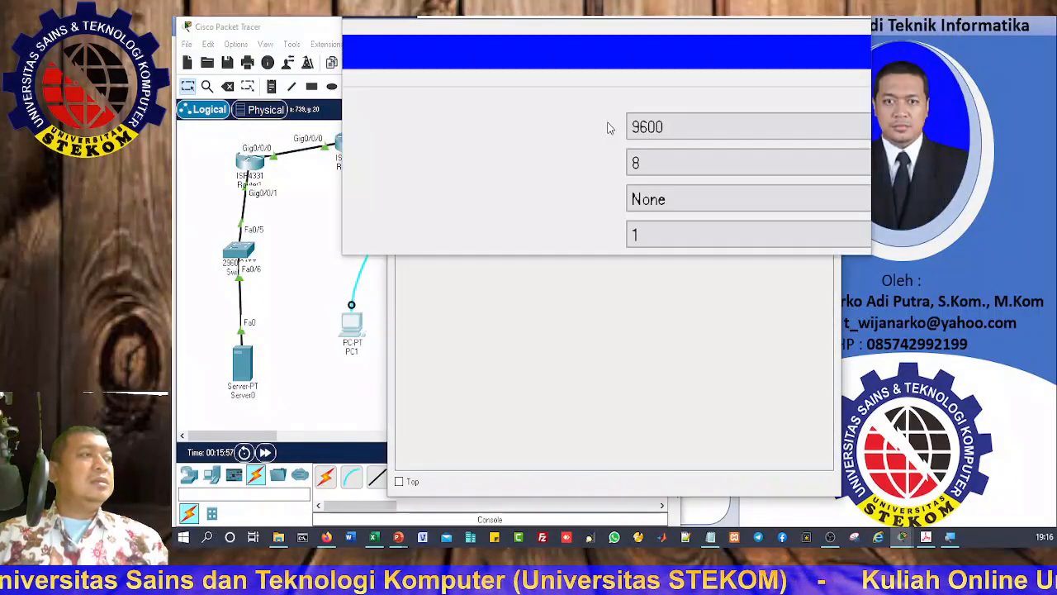
{"action": "left_click", "coordinate": [786, 223]}
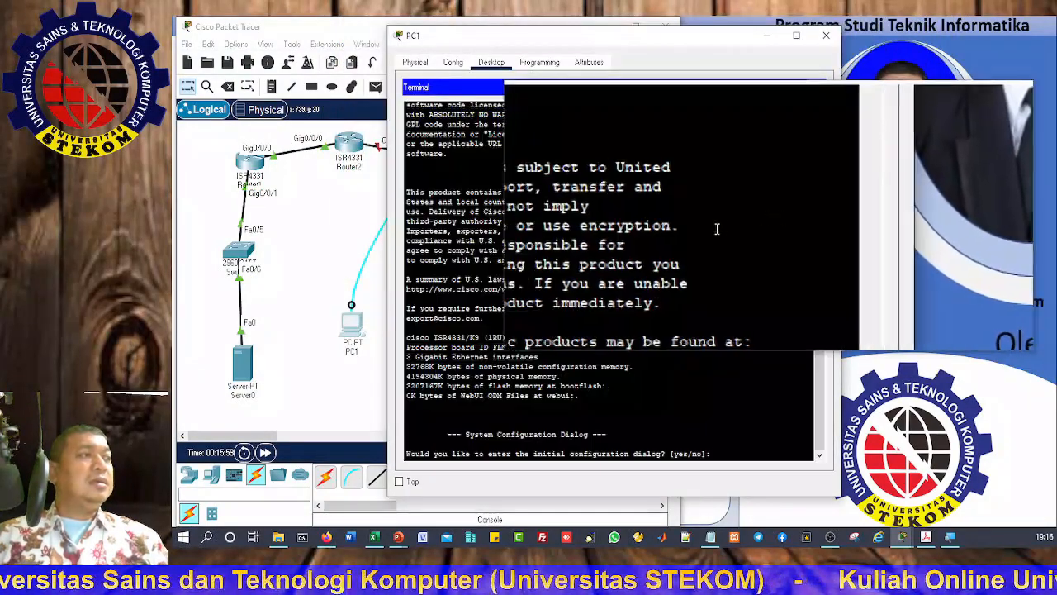
{"action": "left_click_drag", "start_coordinate": [576, 44], "coordinate": [768, 38]}
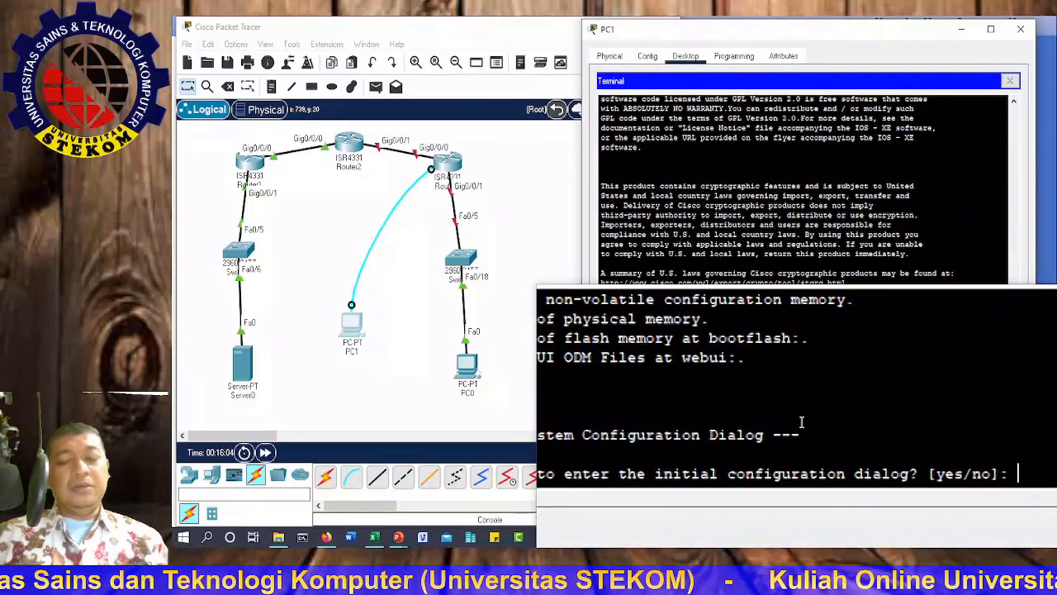
Step: Decline Router3's setup dialog and get to the router prompt
{"action": "key", "text": "Return"}
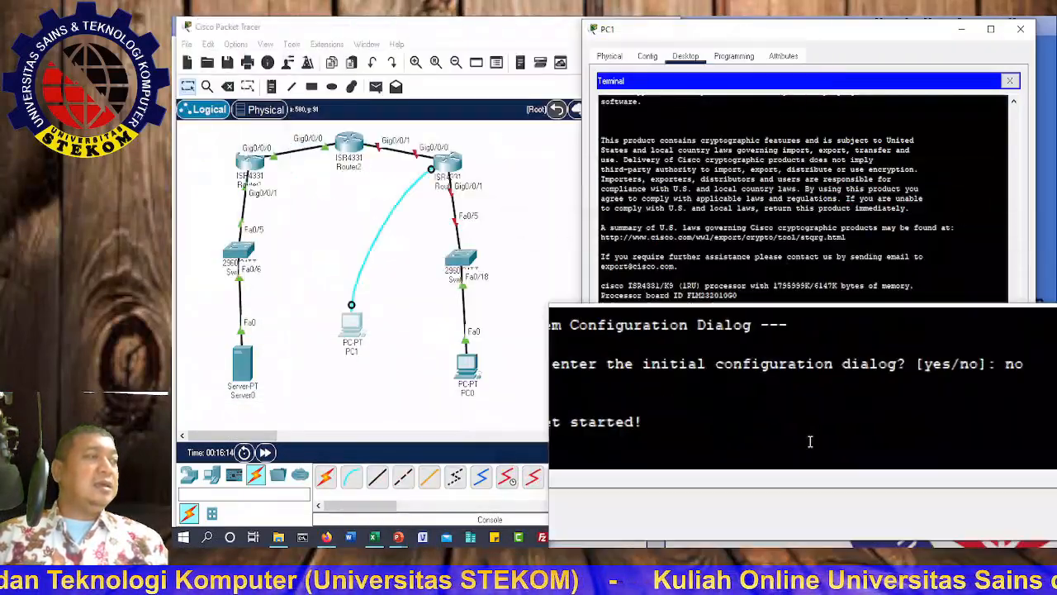
{"action": "key", "text": "Return"}
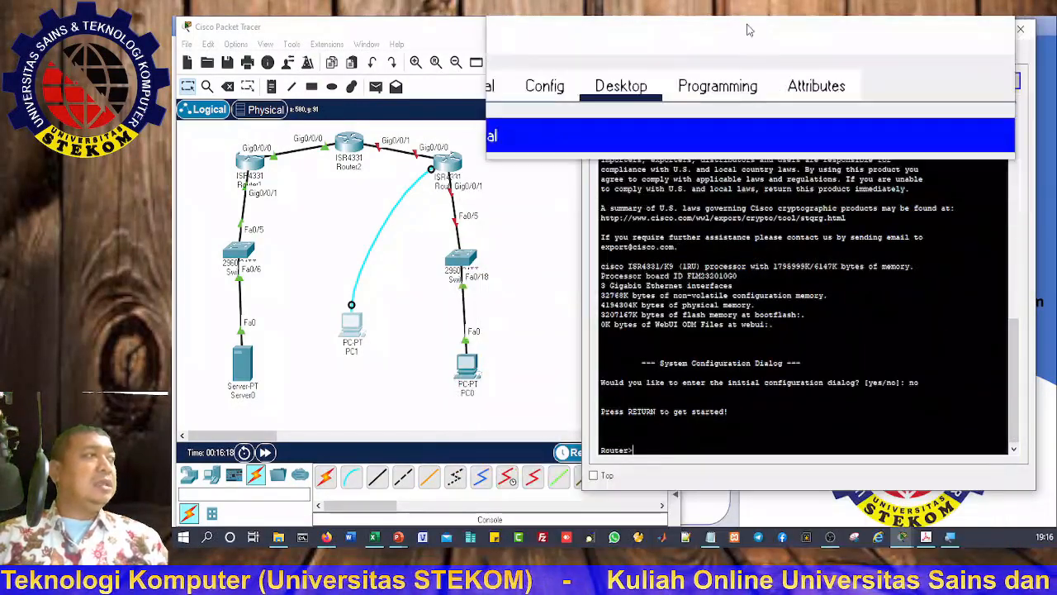
{"action": "left_click_drag", "start_coordinate": [725, 25], "coordinate": [762, 51]}
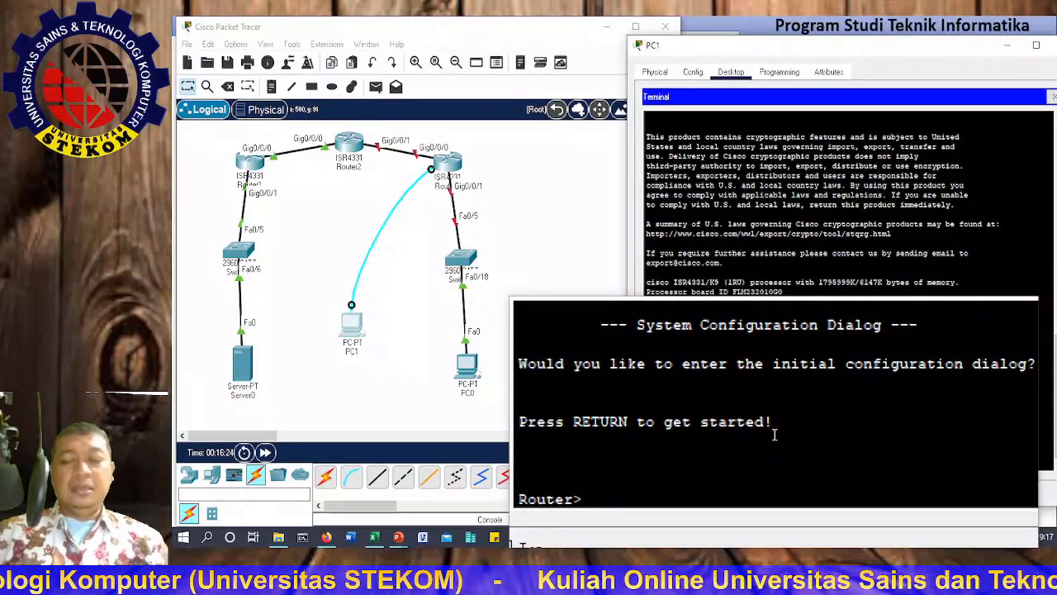
{"action": "key", "text": "Return"}
Step: Enter global configuration and set the router's hostname to R3
{"action": "type", "text": "conf t"}
{"action": "key", "text": "Return"}
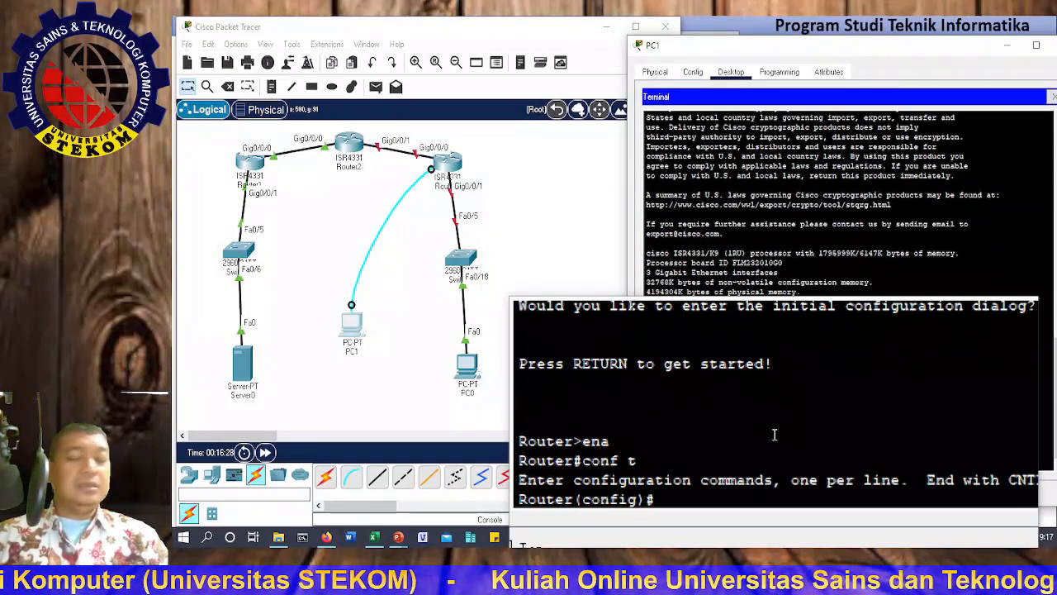
{"action": "type", "text": "host"}
{"action": "key", "text": "Return"}
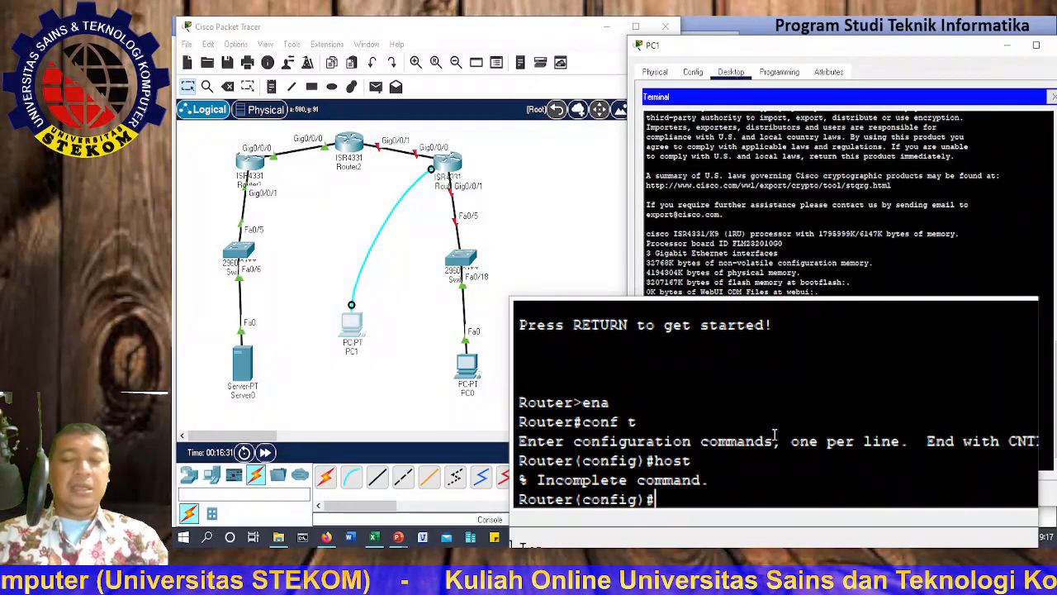
{"action": "type", "text": "hos"}
{"action": "key", "text": "Tab"}
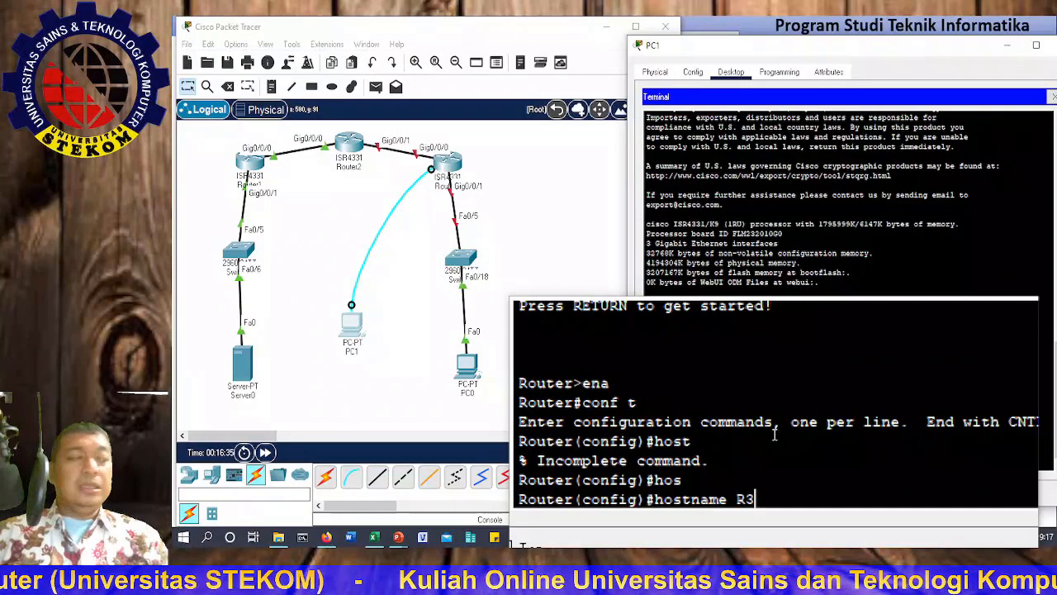
{"action": "key", "text": "Return"}
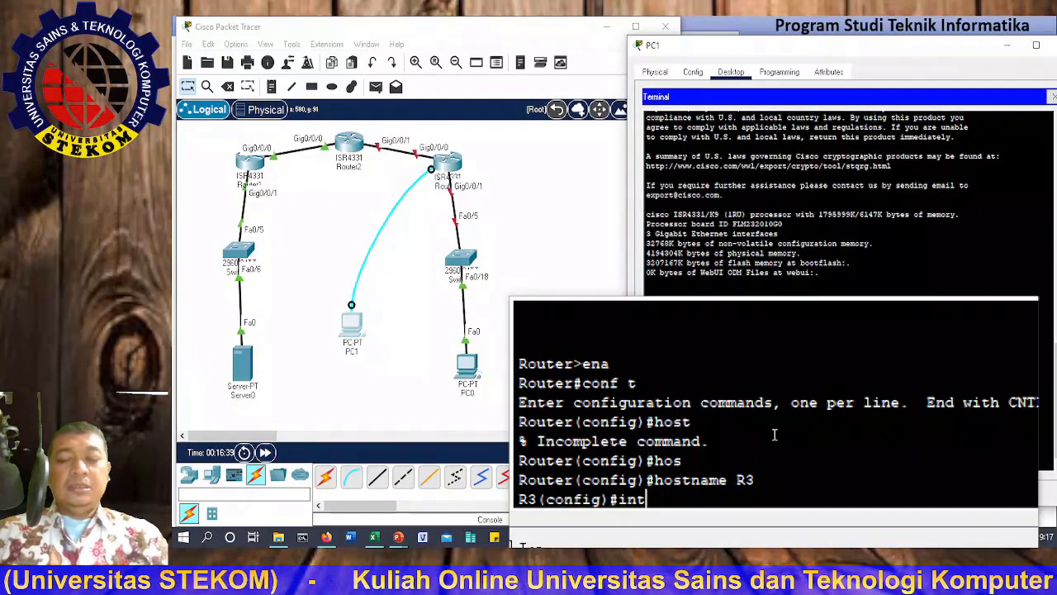
Step: Enter interface configuration mode for GigabitEthernet0/0/0 on R3
{"action": "type", "text": "inter"}
{"action": "key", "text": "Tab"}
{"action": "type", "text": "g"}
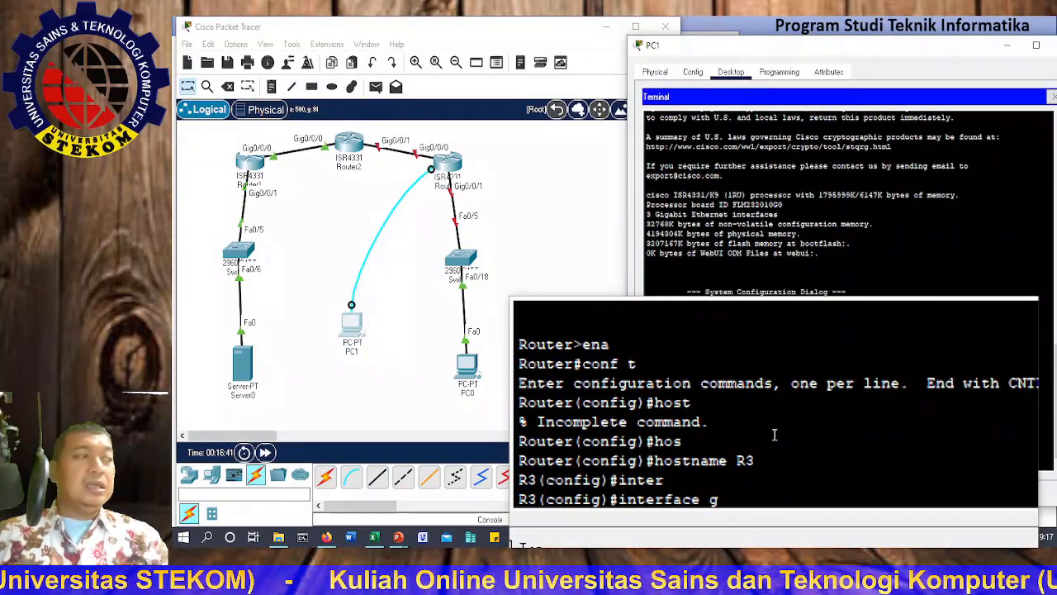
{"action": "key", "text": "Tab"}
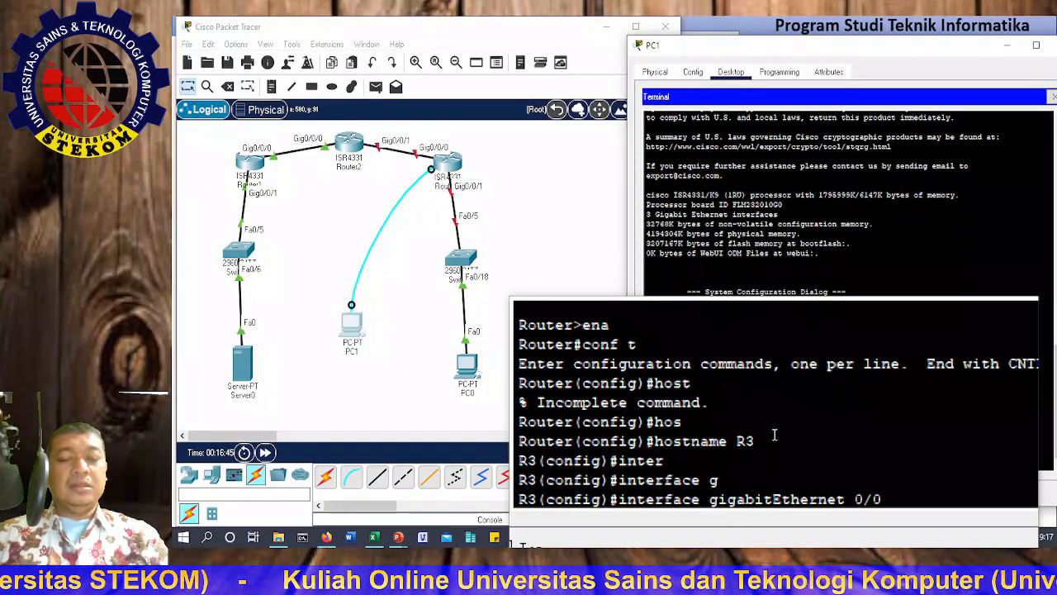
{"action": "key", "text": "Return"}
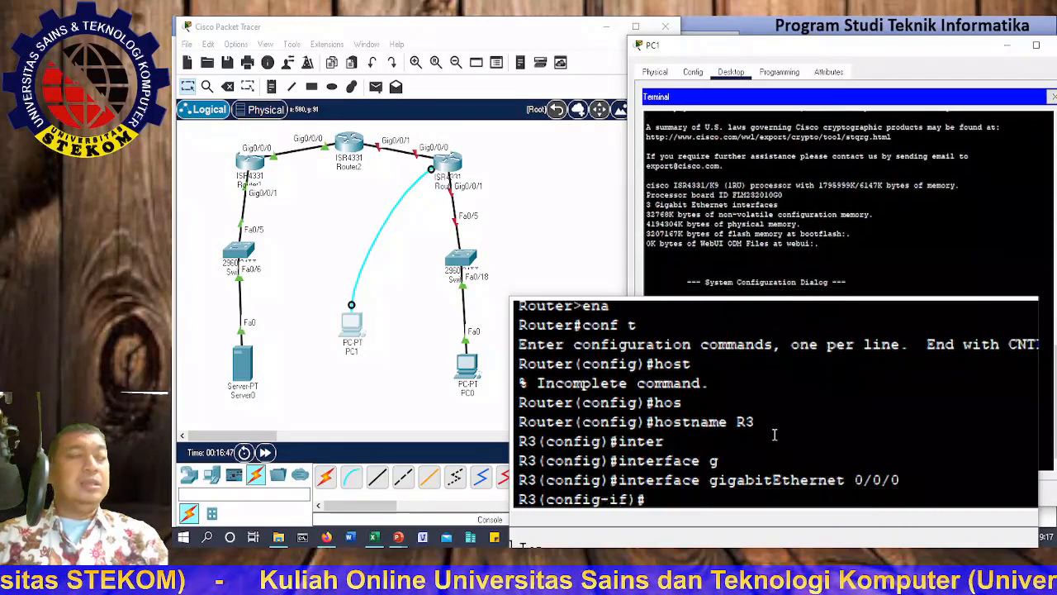
Step: Assign 10.2.2.1 255.255.255.252 to the interface and enable it with no shutdown
{"action": "type", "text": "ip a"}
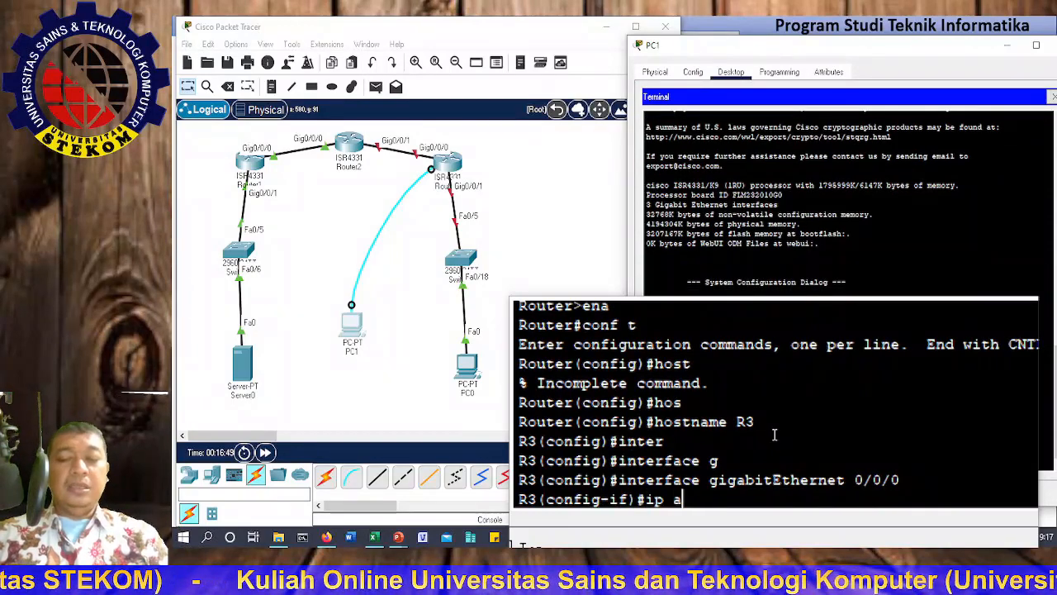
{"action": "type", "text": "dd"}
{"action": "key", "text": "Tab"}
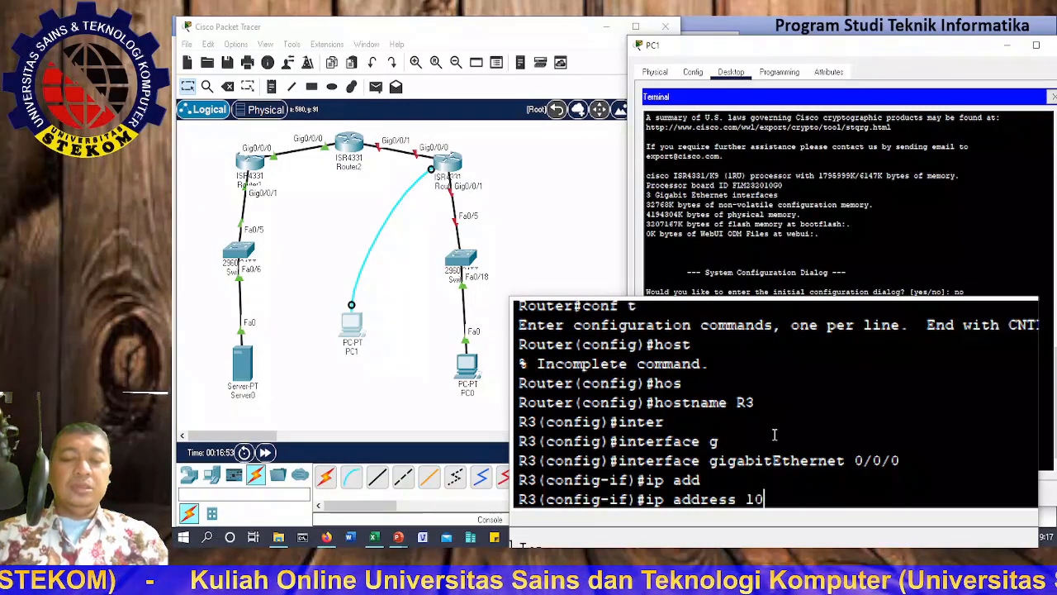
{"action": "type", "text": "10.2.2.1 2"}
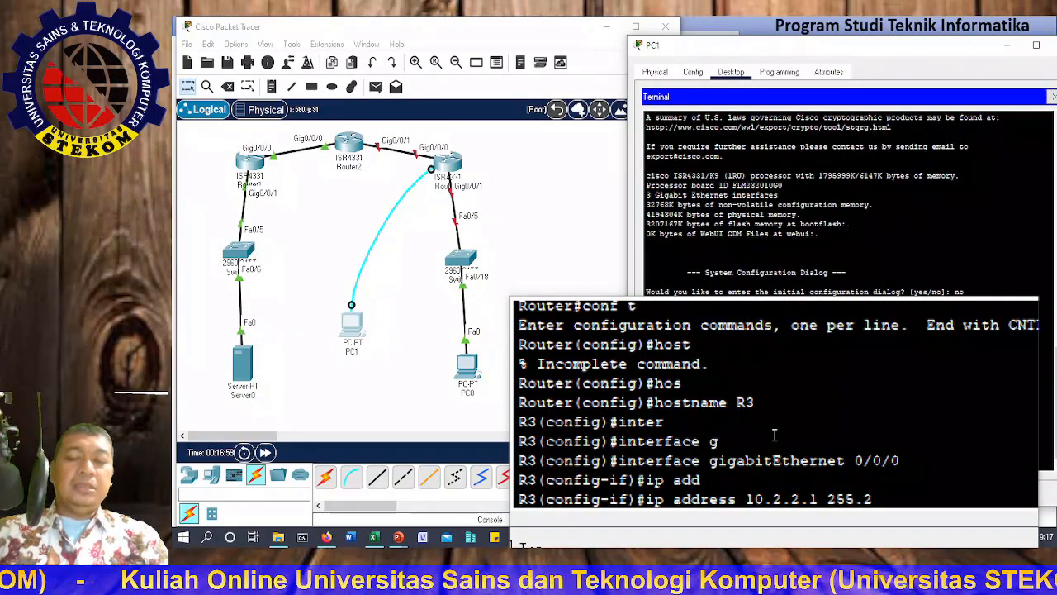
{"action": "type", "text": "55.255.252"}
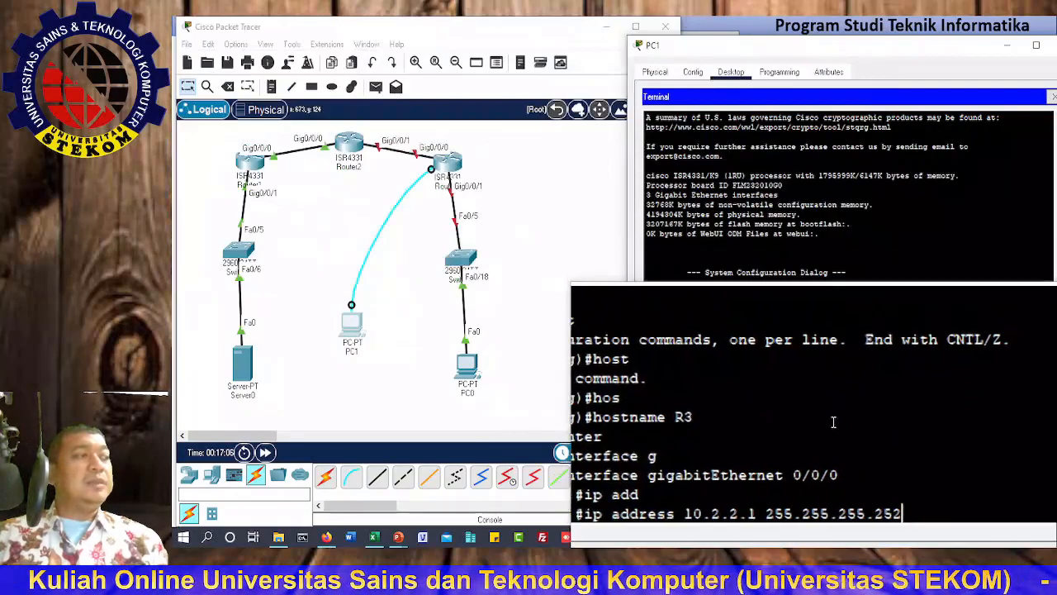
{"action": "key", "text": "Return"}
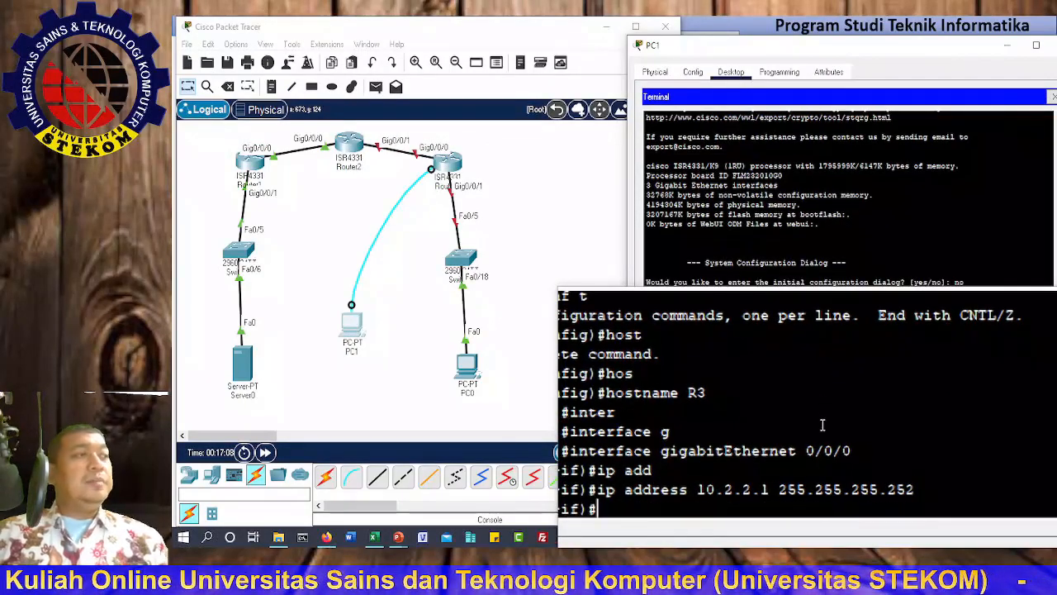
{"action": "type", "text": "no s"}
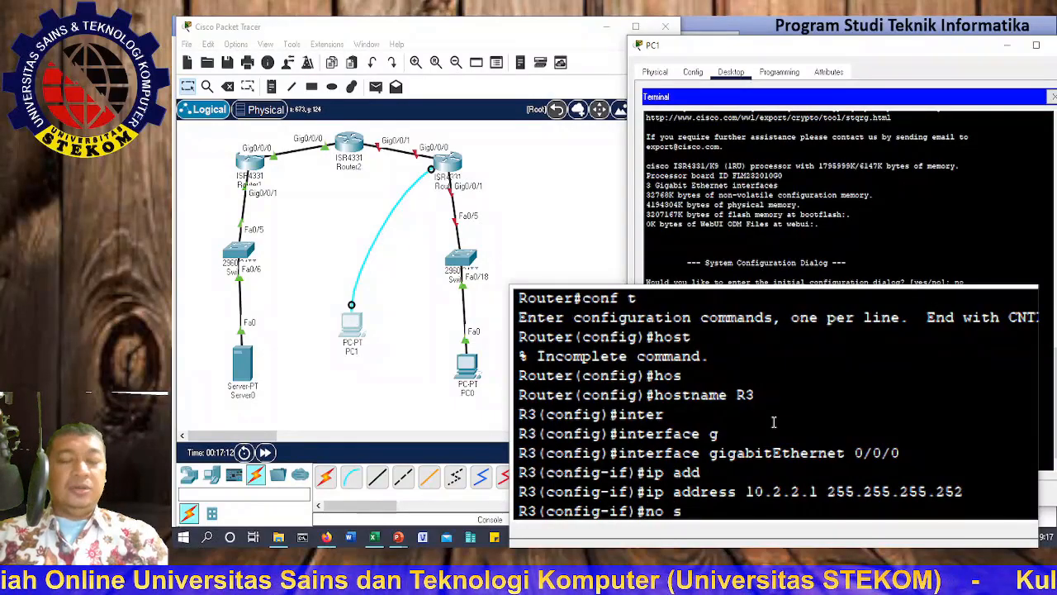
{"action": "type", "text": "h"}
{"action": "key", "text": "Tab"}
{"action": "key", "text": "Return"}
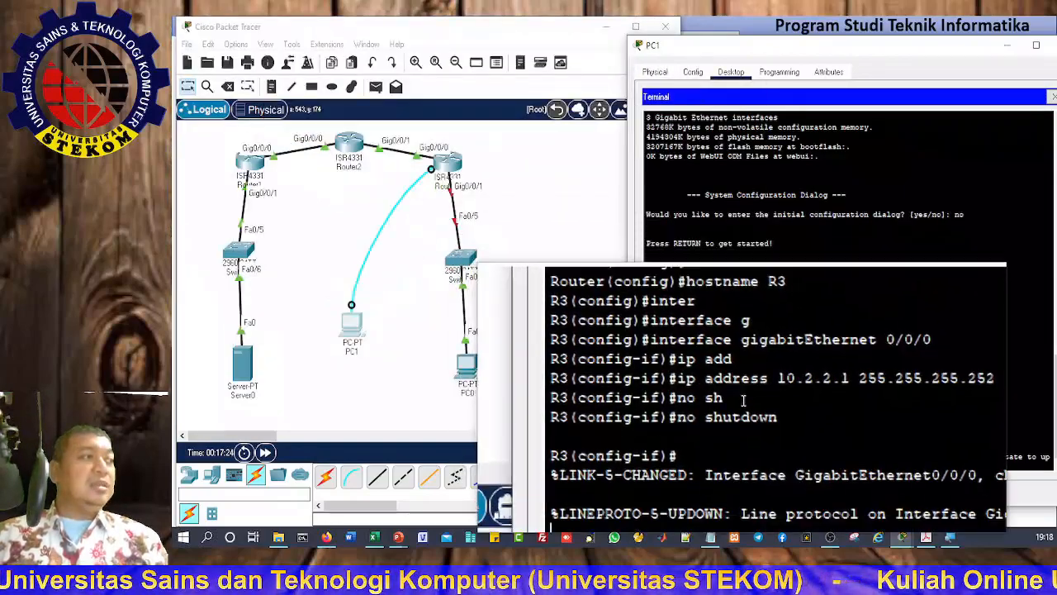
{"action": "key", "text": "Return"}
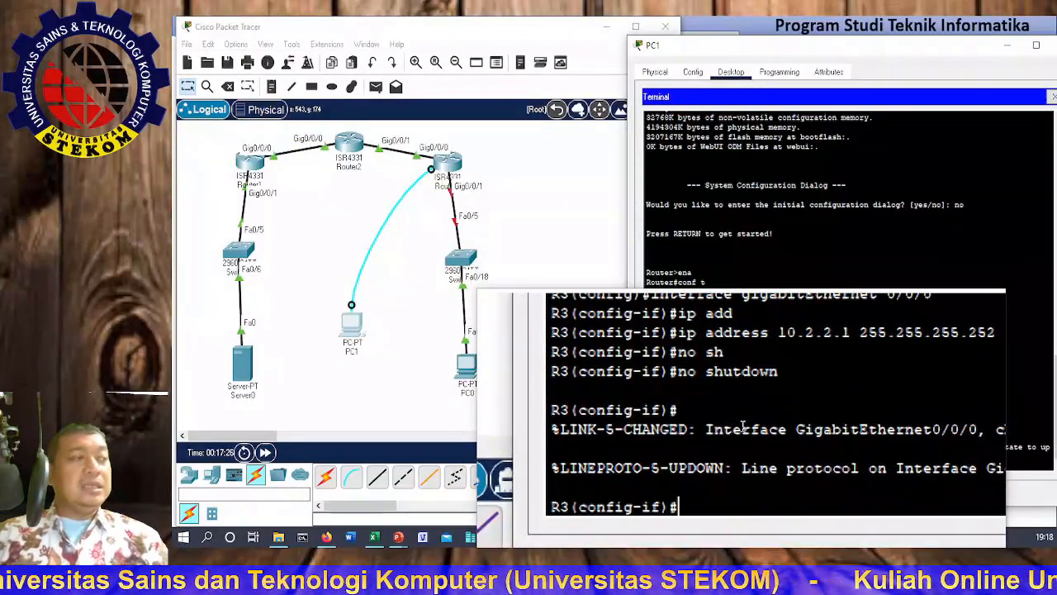
Step: Exit the previous interface and enter configuration for GigabitEthernet0/0/1 on R3
{"action": "type", "text": "exit"}
{"action": "key", "text": "Return"}
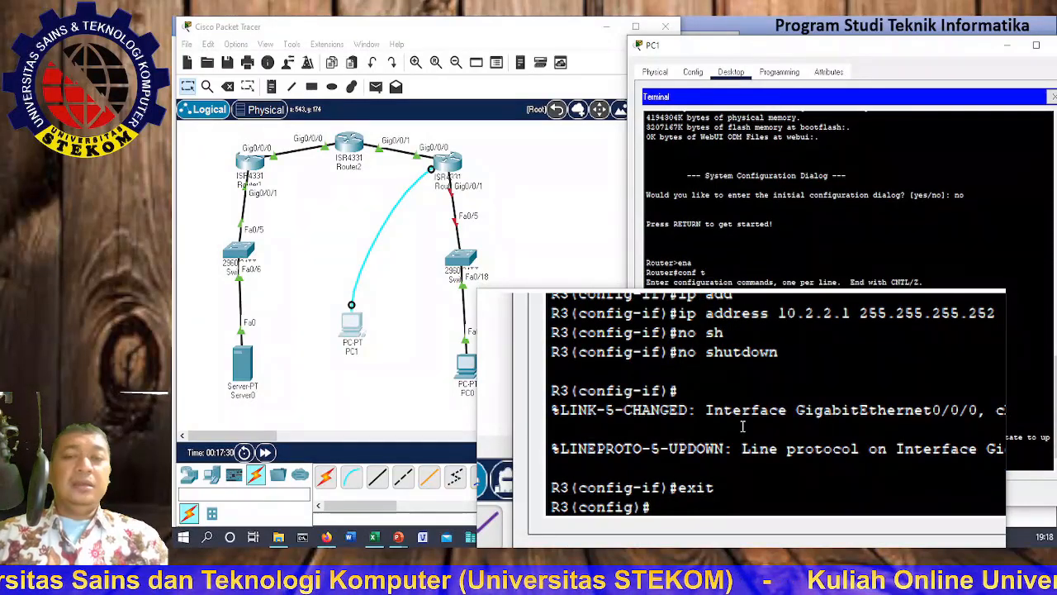
{"action": "type", "text": "interface"}
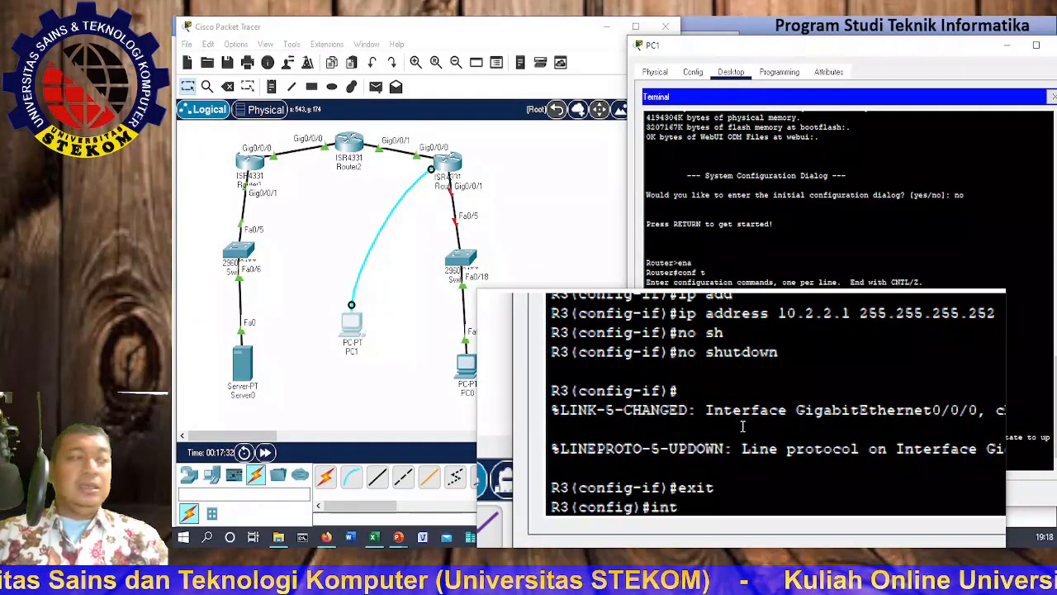
{"action": "key", "text": "Tab"}
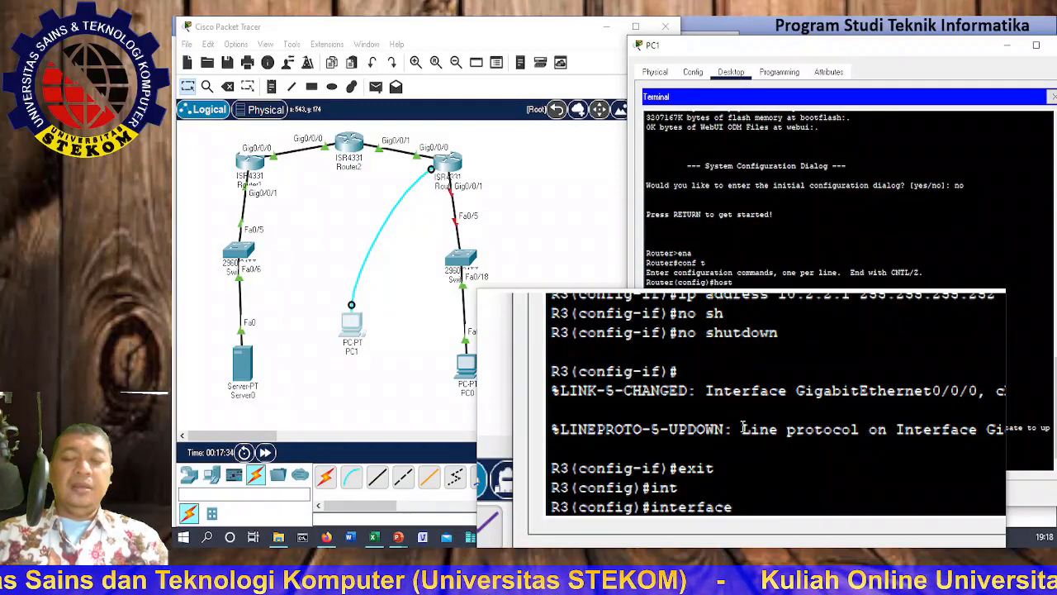
{"action": "type", "text": "g"}
{"action": "key", "text": "Tab"}
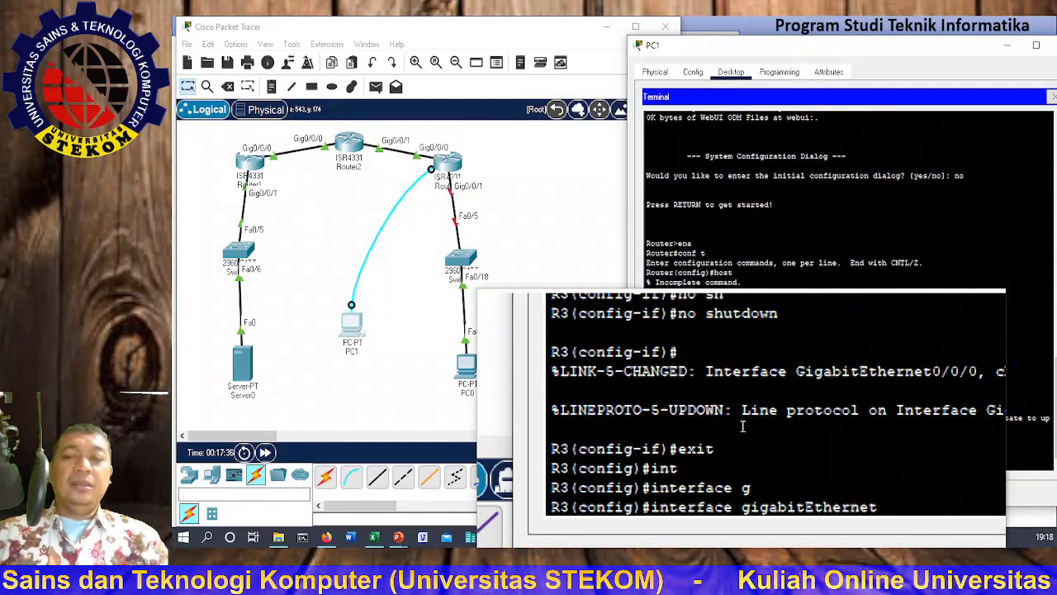
{"action": "type", "text": "0/0"}
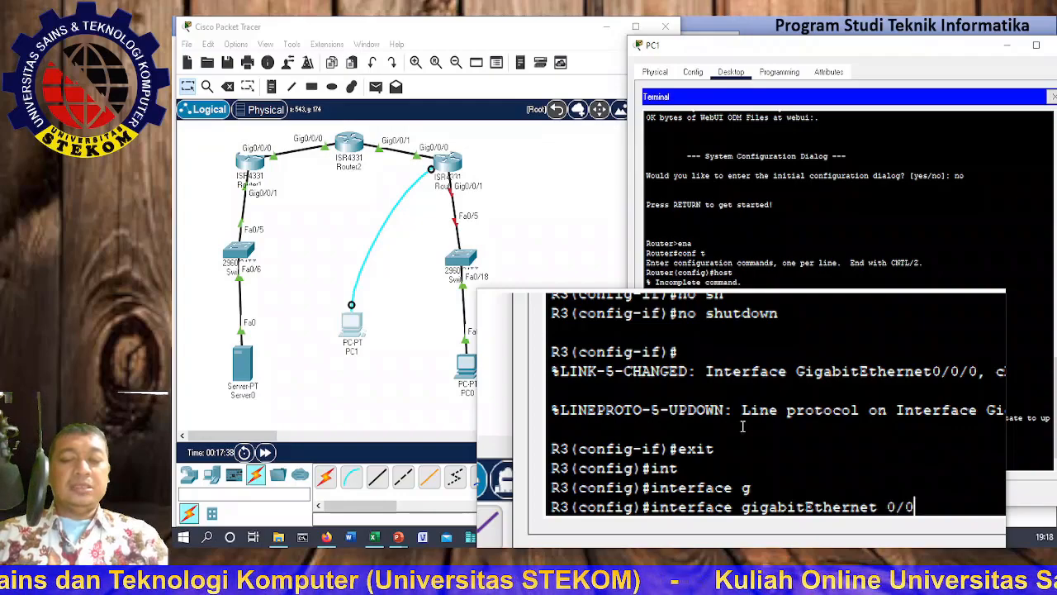
{"action": "type", "text": "/1"}
{"action": "key", "text": "Return"}
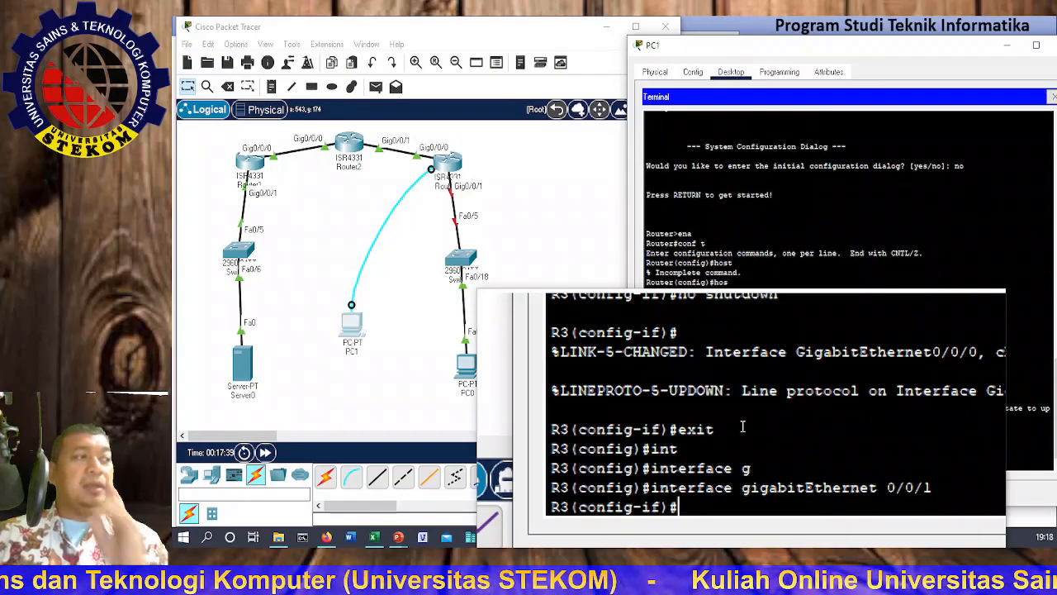
Step: Assign 192.168.3.1 255.255.255.0 to Gig0/0/1 and enable it with no shutdown
{"action": "type", "text": "ip add"}
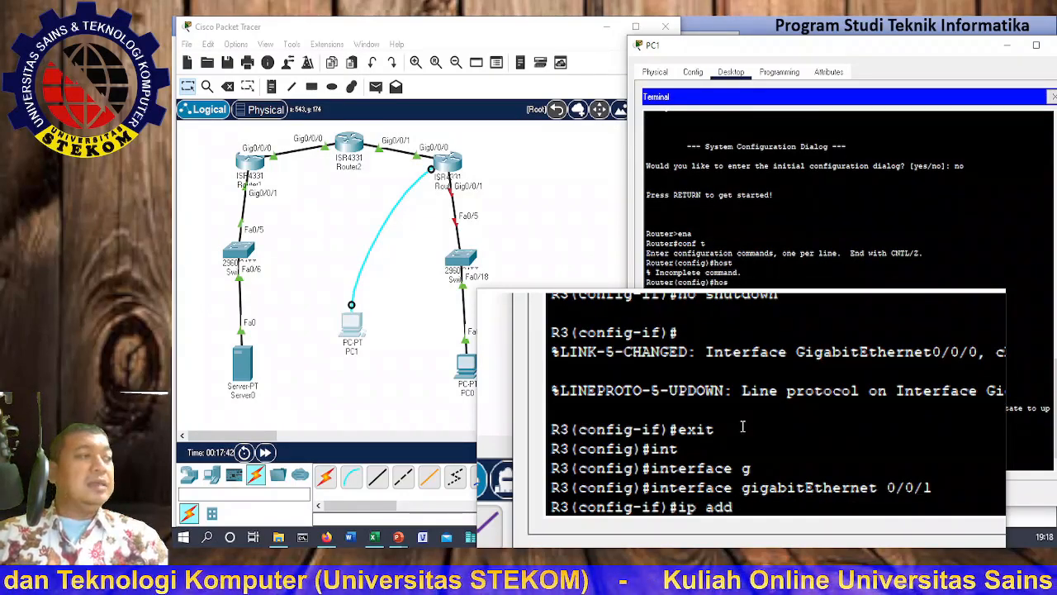
{"action": "key", "text": "Tab"}
{"action": "type", "text": "192.1"}
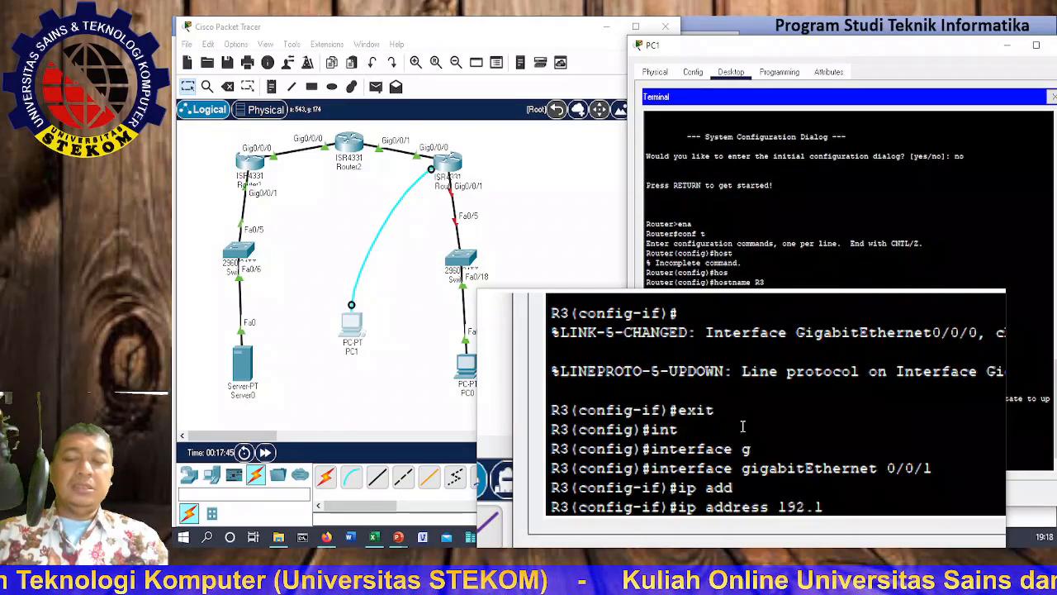
{"action": "type", "text": "68.3.1 "}
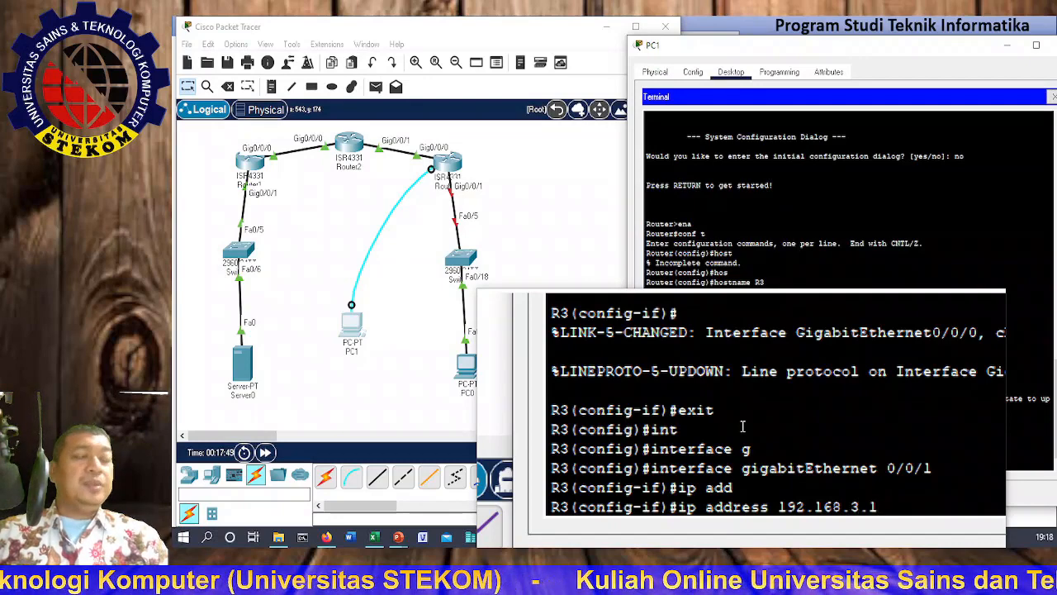
{"action": "type", "text": "255.255.255"}
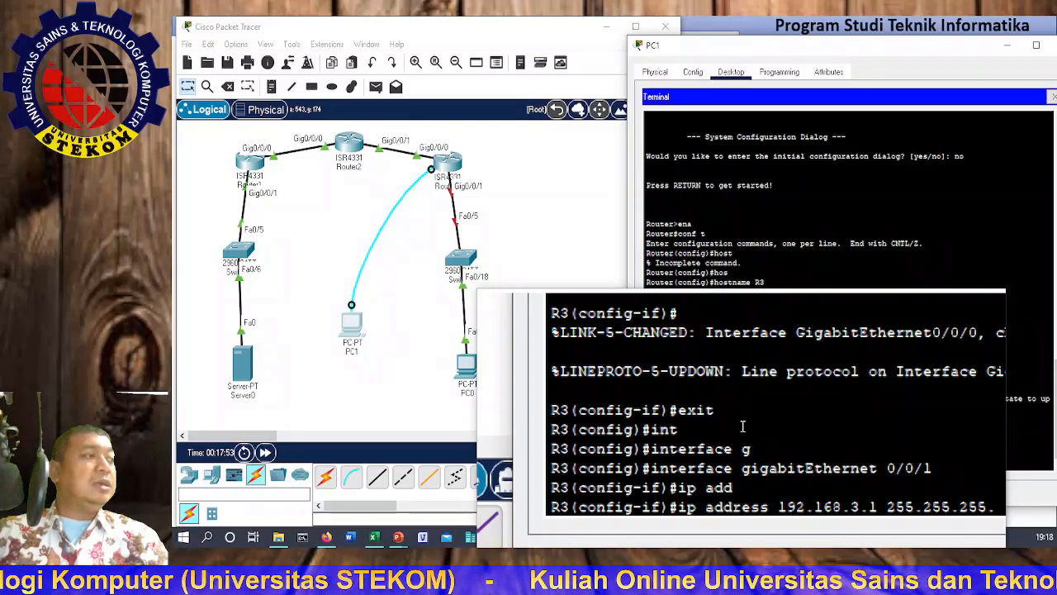
{"action": "type", "text": ".0"}
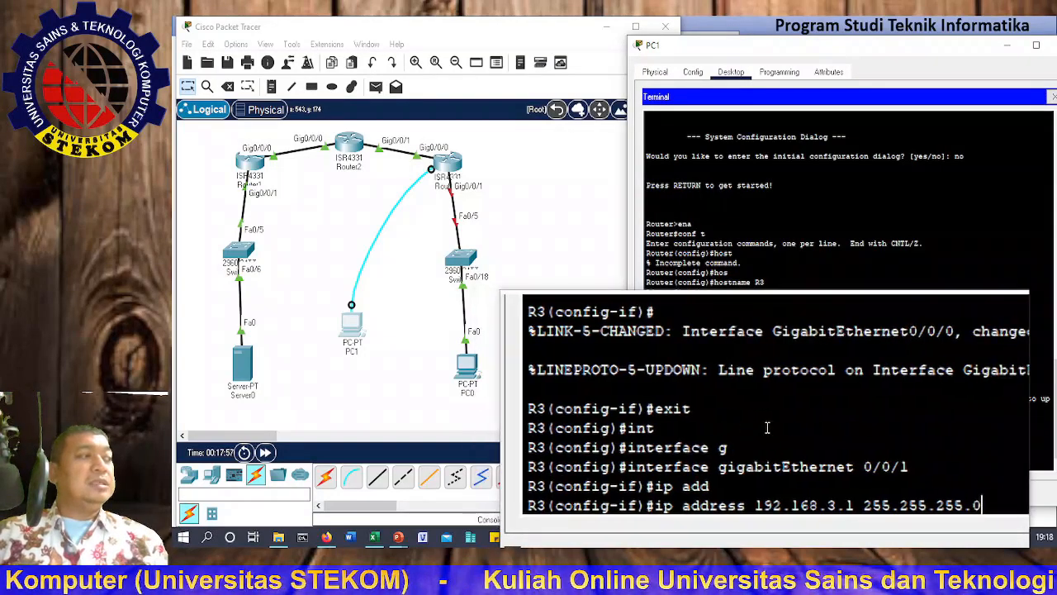
{"action": "key", "text": "Return"}
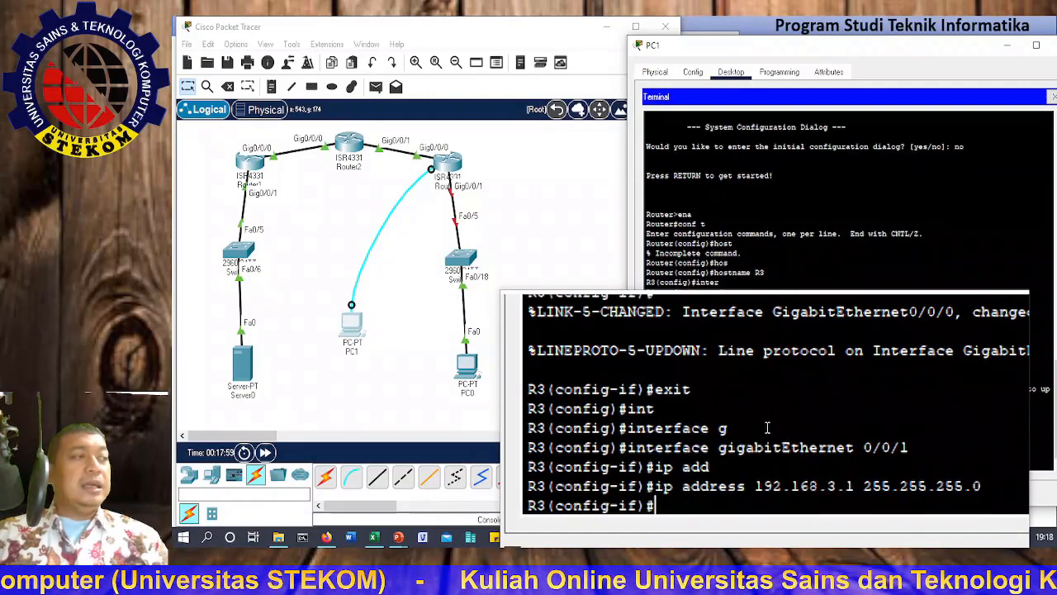
{"action": "type", "text": "no"}
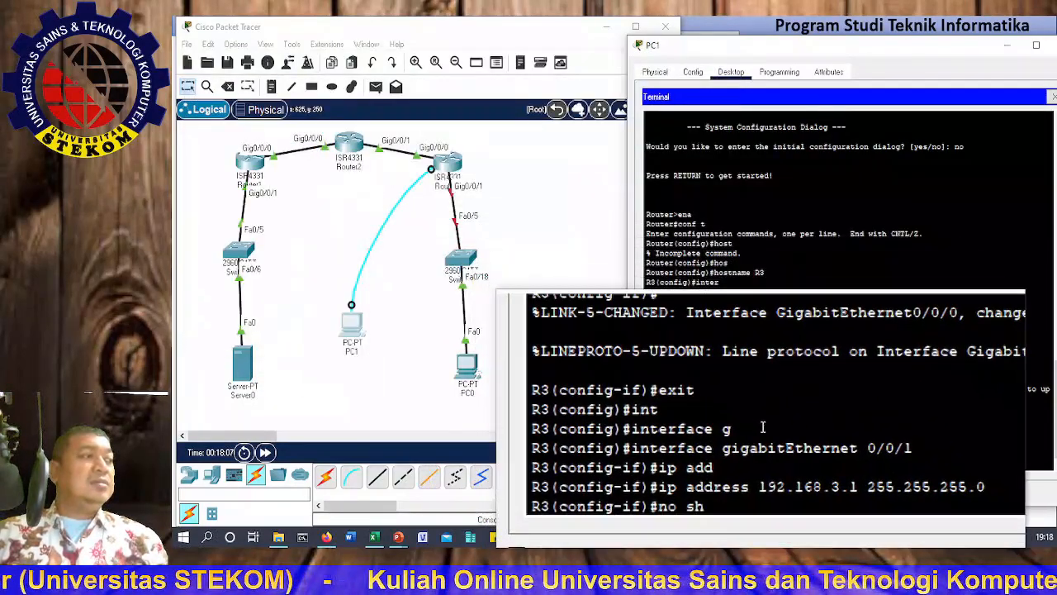
{"action": "type", "text": "sh"}
{"action": "key", "text": "Return"}
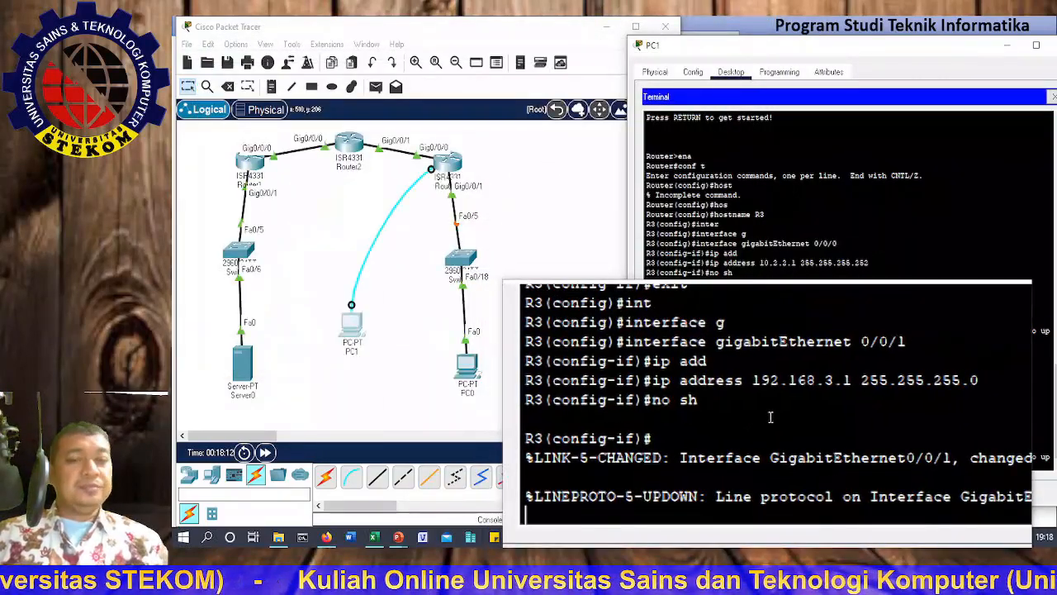
{"action": "key", "text": "Return"}
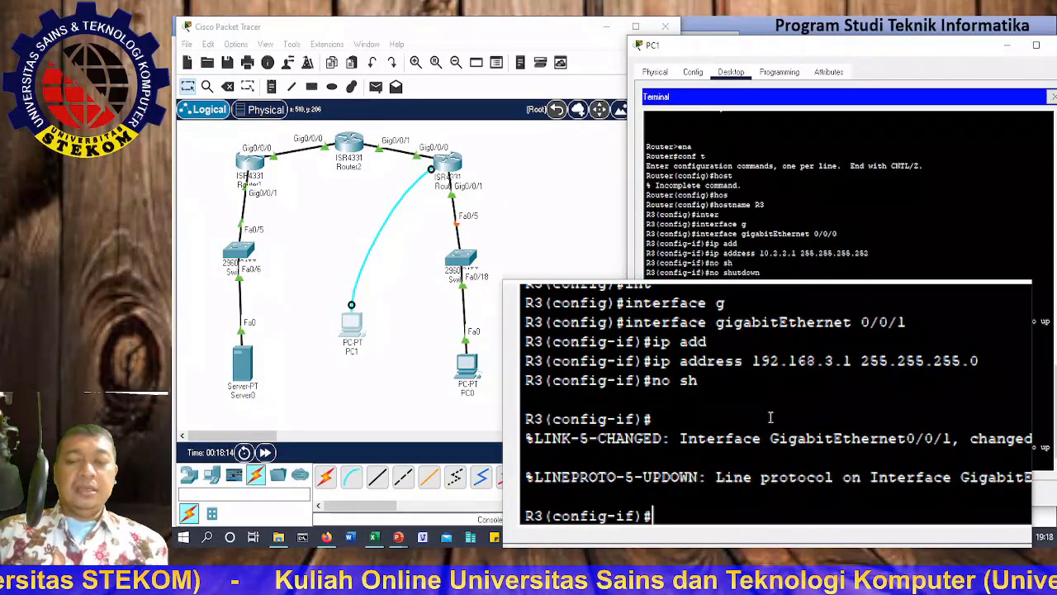
Step: Exit with end, then page through R3's sh run output showing both interface addresses
{"action": "type", "text": "end"}
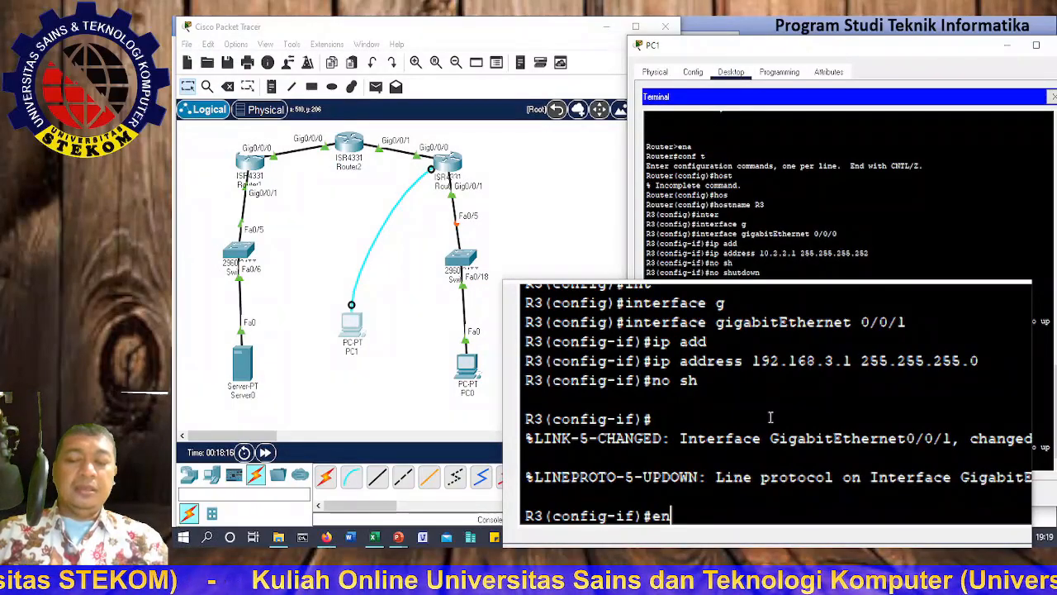
{"action": "key", "text": "Return"}
{"action": "key", "text": "Return"}
{"action": "type", "text": "sh run"}
{"action": "key", "text": "Return"}
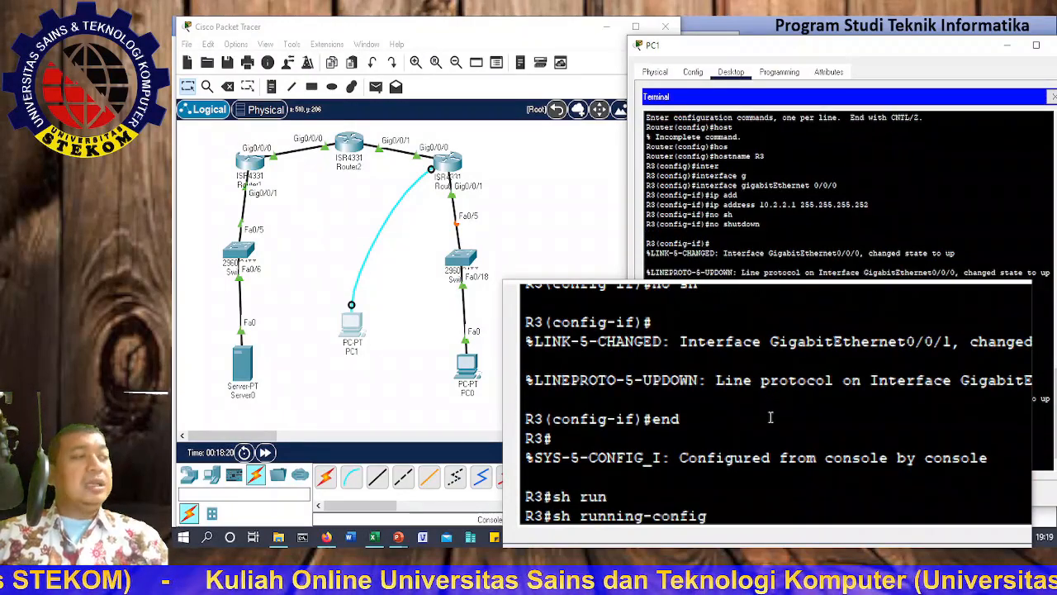
{"action": "key", "text": "Return"}
{"action": "key", "text": "Return"}
{"action": "key", "text": "Return"}
{"action": "key", "text": "Return"}
{"action": "key", "text": "Return"}
{"action": "key", "text": "Return"}
{"action": "key", "text": "Return"}
{"action": "key", "text": "Return"}
{"action": "key", "text": "Return"}
{"action": "key", "text": "Return"}
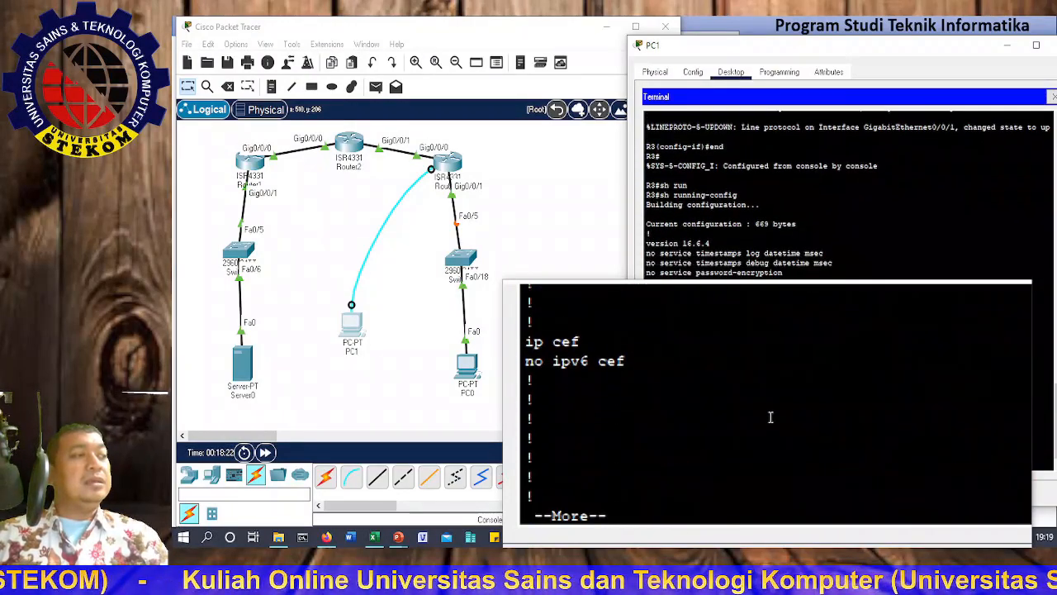
{"action": "key", "text": "Return"}
{"action": "key", "text": "Return"}
{"action": "key", "text": "Return"}
{"action": "key", "text": "Return"}
{"action": "key", "text": "Return"}
{"action": "key", "text": "Return"}
{"action": "key", "text": "Return"}
{"action": "key", "text": "Return"}
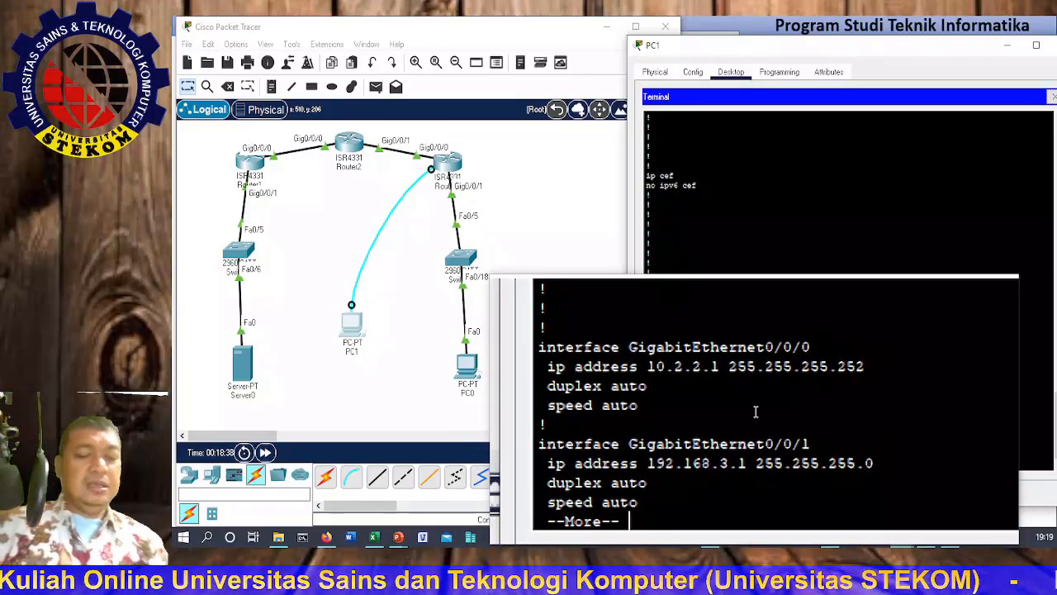
{"action": "key", "text": "space"}
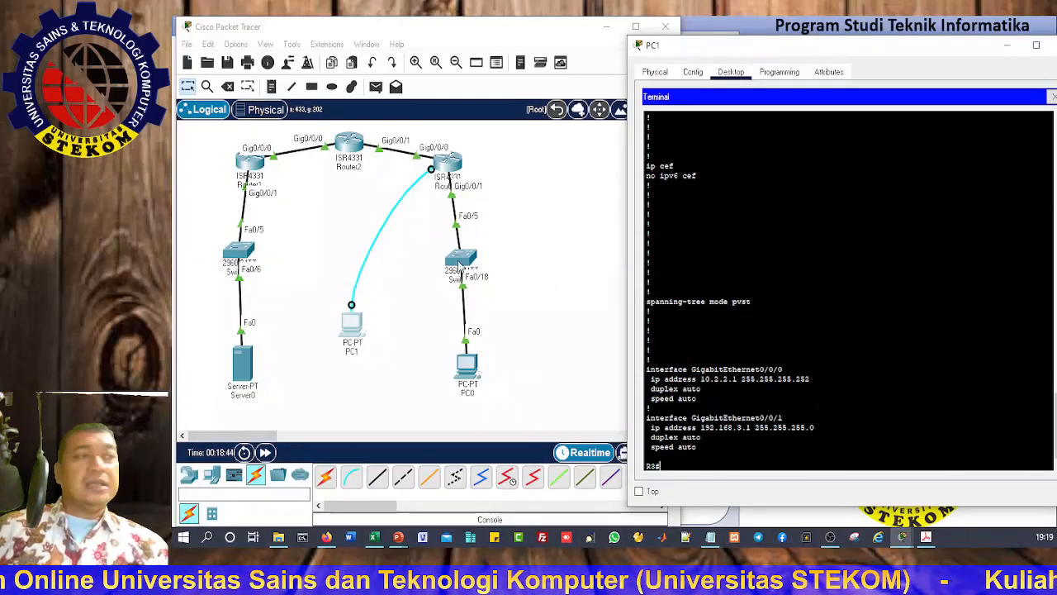
Step: Close Server0's window and try a simple PDU from Server0 to PC0, dismissing the no-ports warning
{"action": "left_click", "coordinate": [246, 365]}
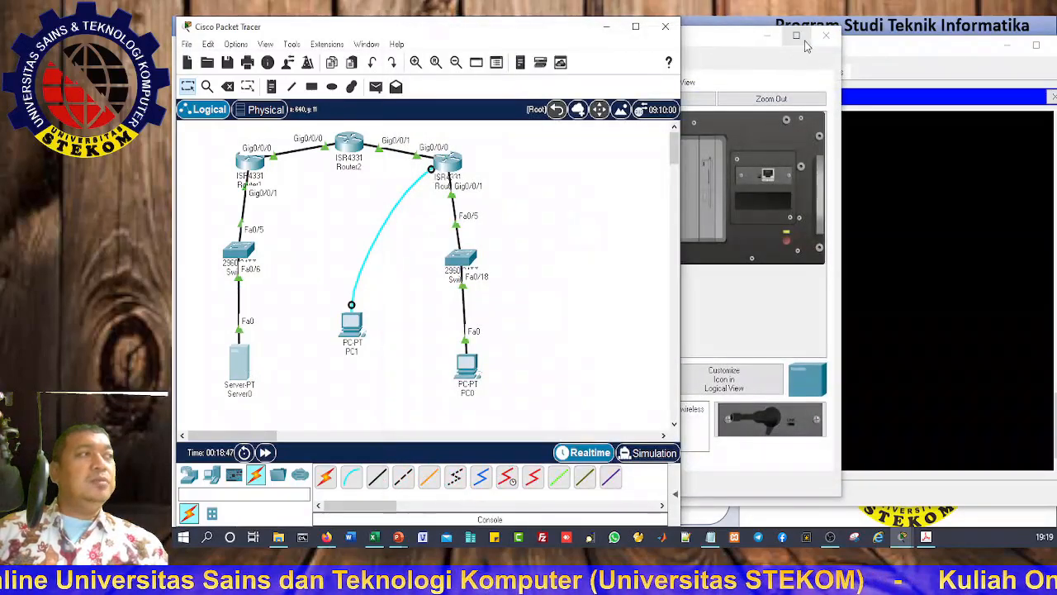
{"action": "left_click", "coordinate": [817, 38]}
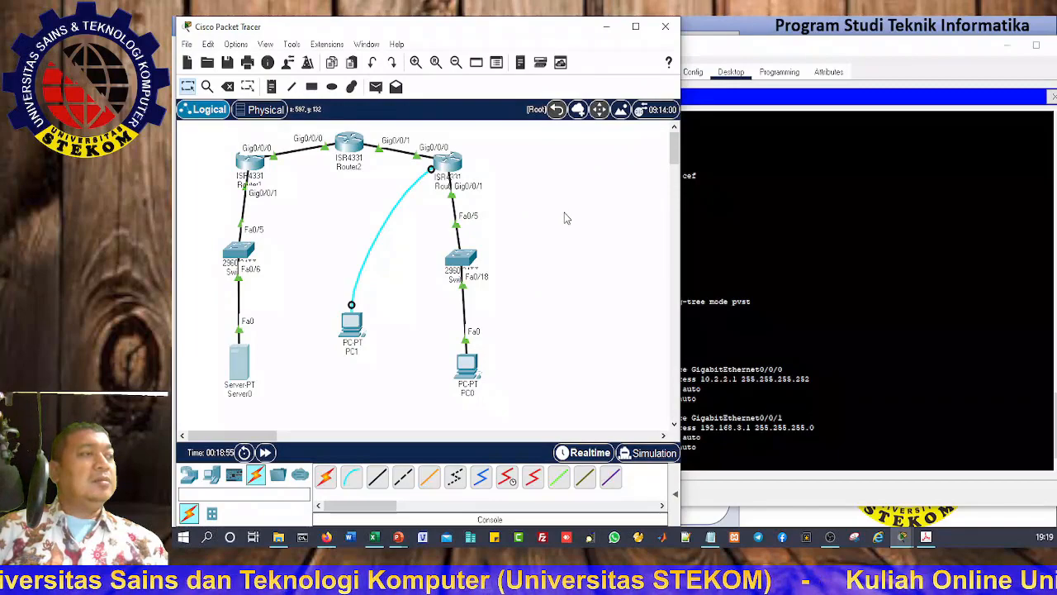
{"action": "left_click", "coordinate": [376, 86]}
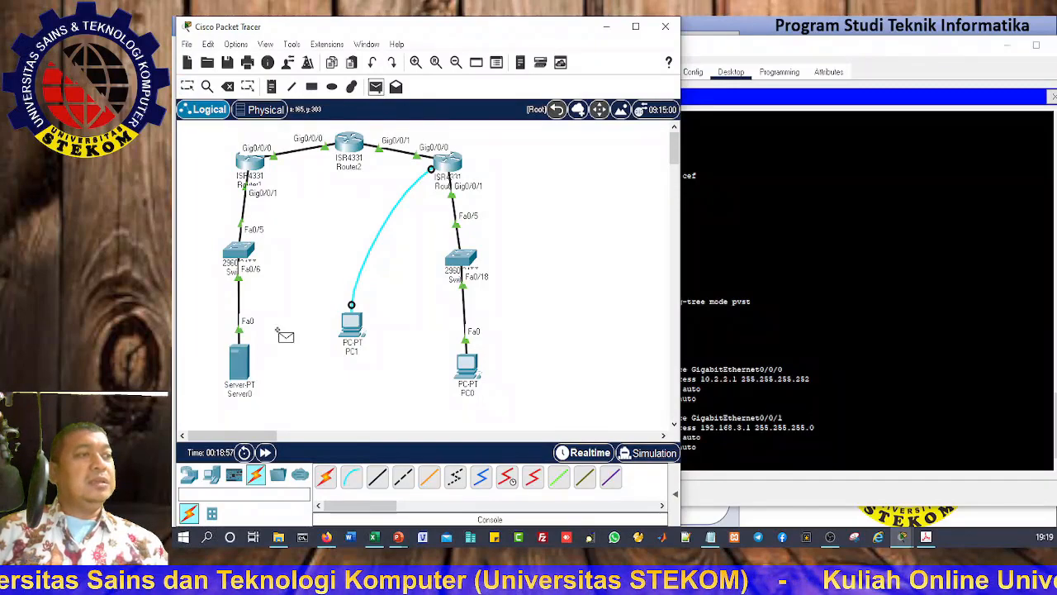
{"action": "left_click", "coordinate": [248, 366]}
{"action": "left_click", "coordinate": [466, 368]}
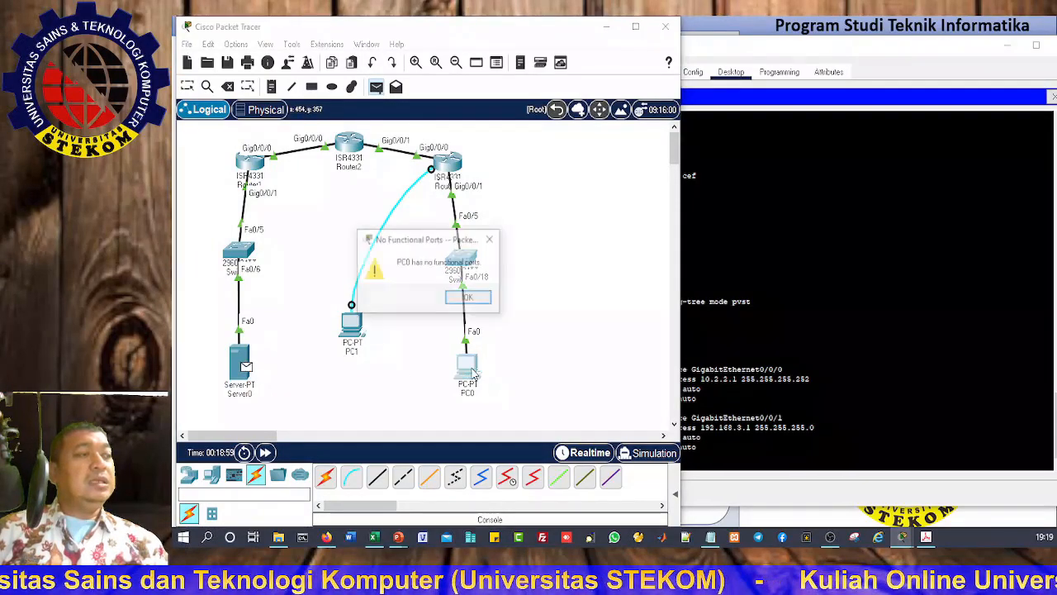
{"action": "left_click", "coordinate": [469, 297]}
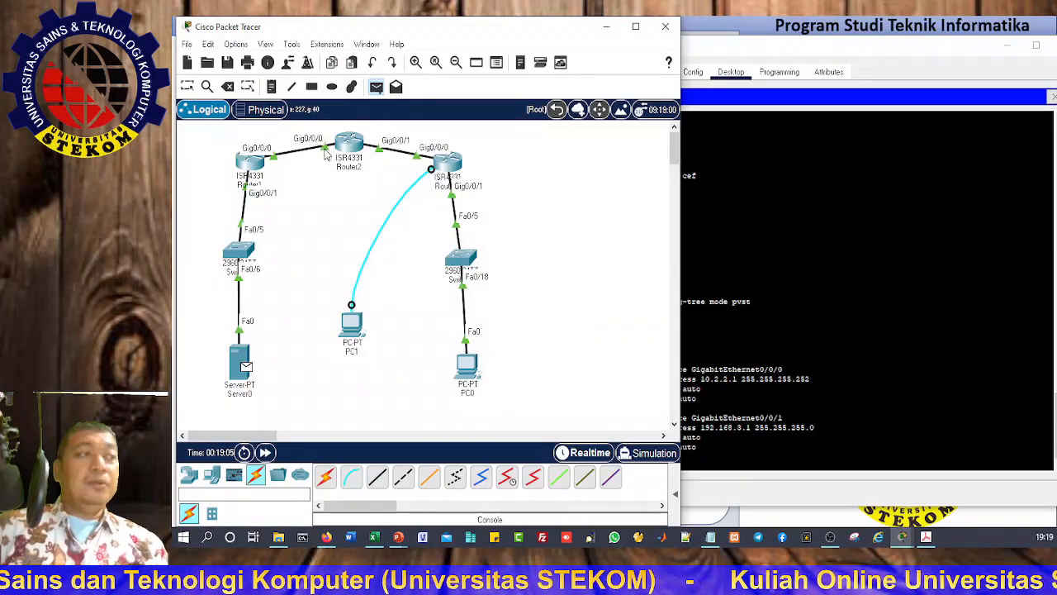
{"action": "key", "text": "Escape"}
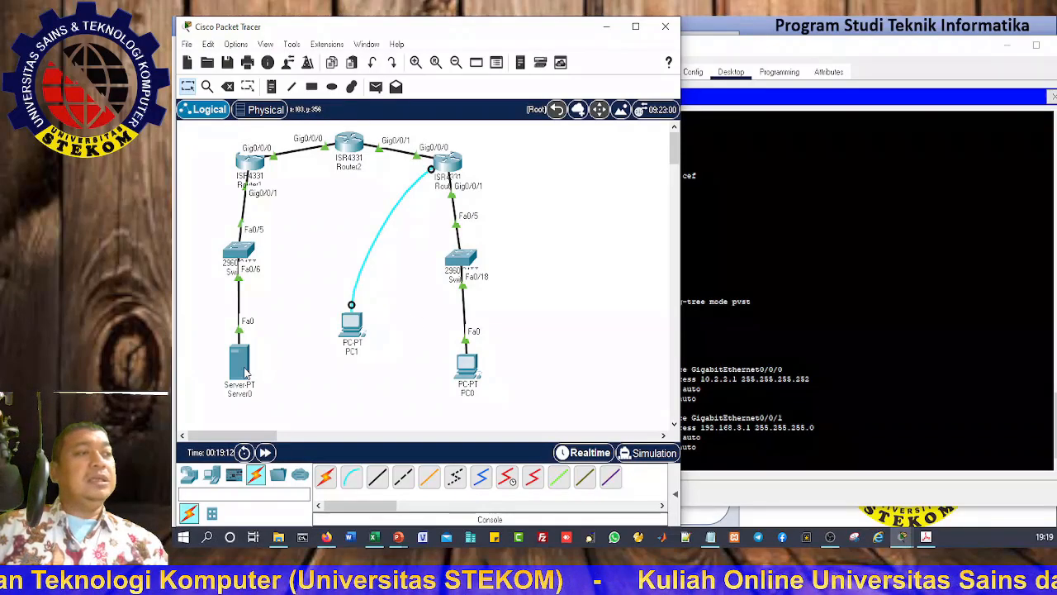
Step: In Server0's IP Configuration, enter 192.168.1.3, mask 255.255.255.0 and gateway 192.168.1.1
{"action": "left_click", "coordinate": [245, 372]}
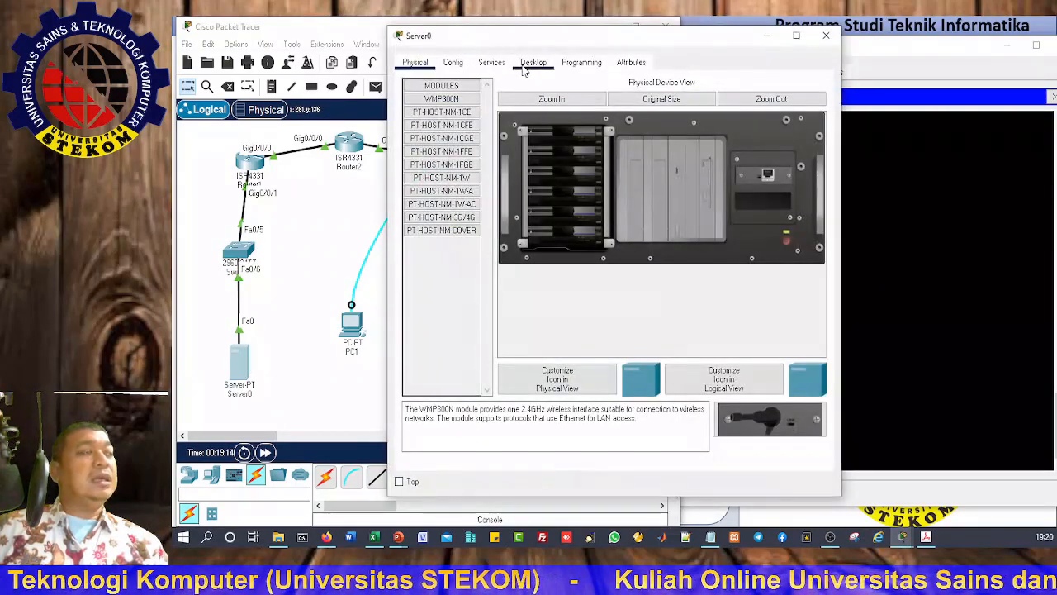
{"action": "left_click", "coordinate": [533, 63]}
{"action": "left_click", "coordinate": [431, 98]}
{"action": "left_click", "coordinate": [563, 142]}
{"action": "type", "text": "19"}
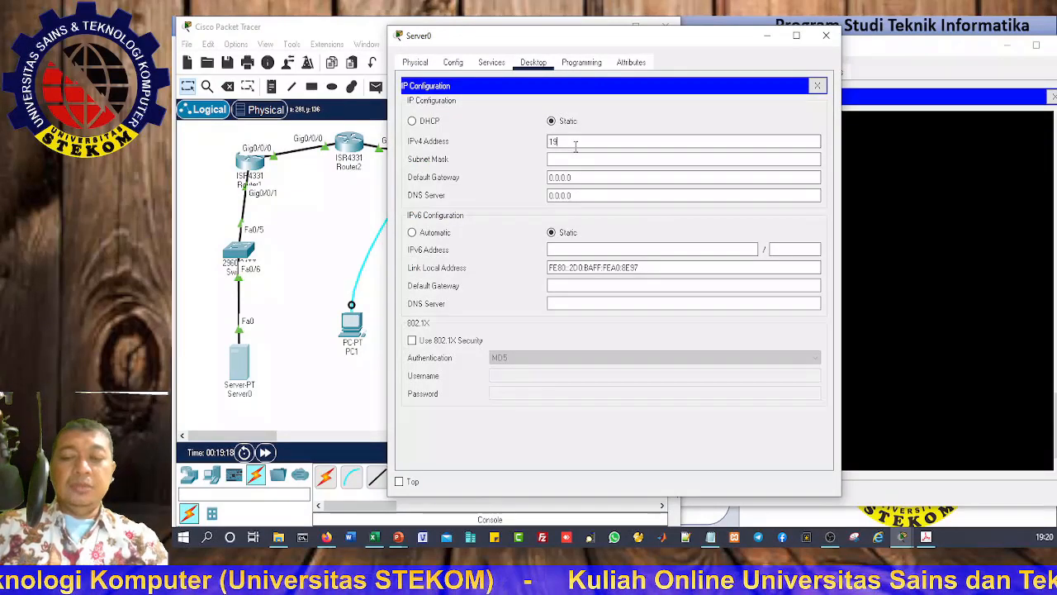
{"action": "type", "text": "2.168.1.3"}
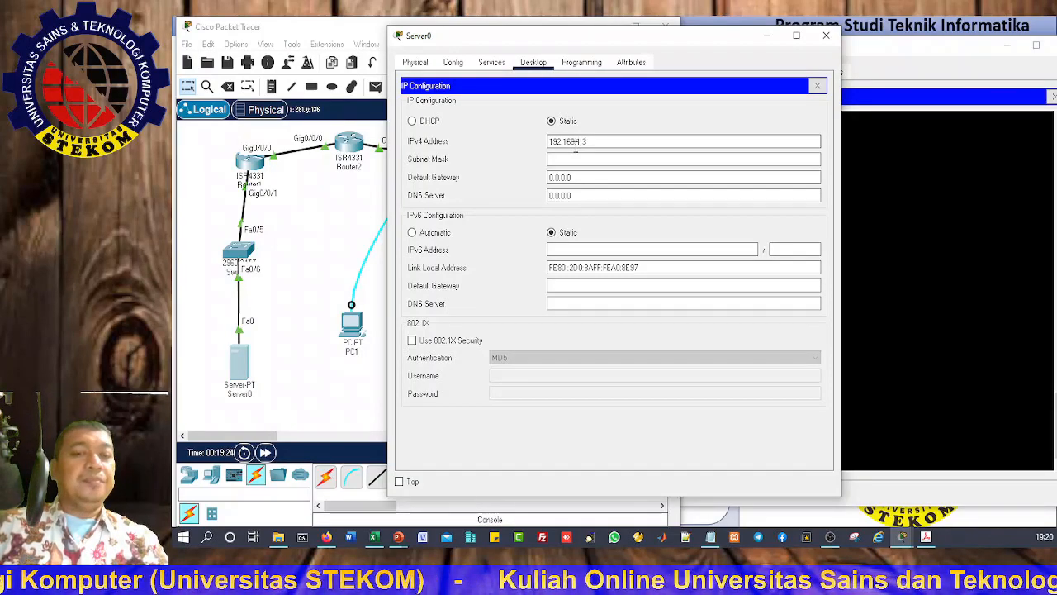
{"action": "left_click_drag", "start_coordinate": [595, 141], "coordinate": [531, 141]}
{"action": "key", "text": "ctrl+c"}
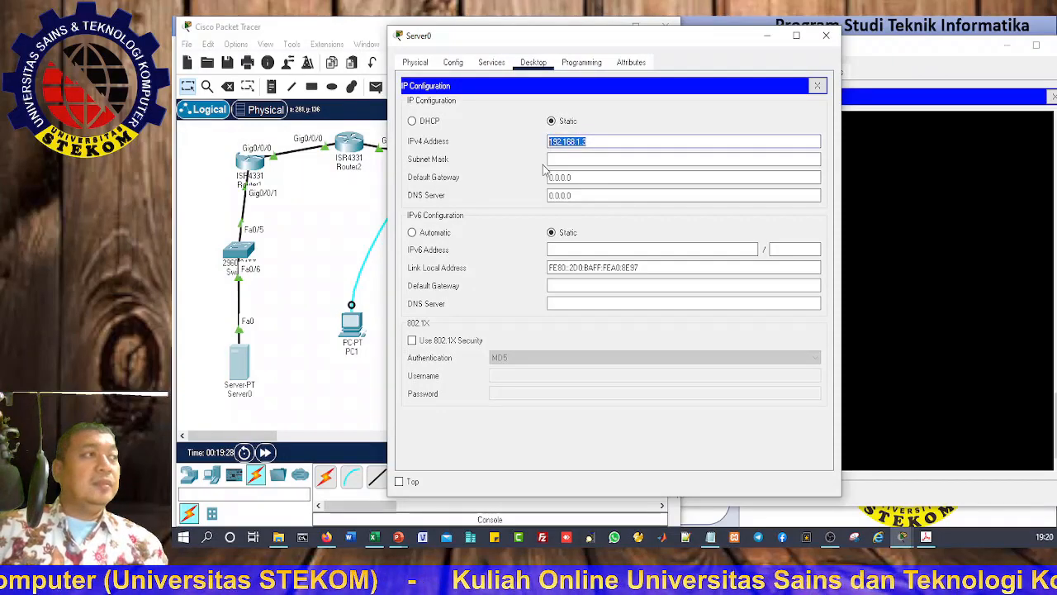
{"action": "key", "text": "Tab"}
{"action": "key", "text": "Tab"}
{"action": "key", "text": "ctrl+v"}
{"action": "type", "text": "1"}
{"action": "left_click", "coordinate": [621, 159]}
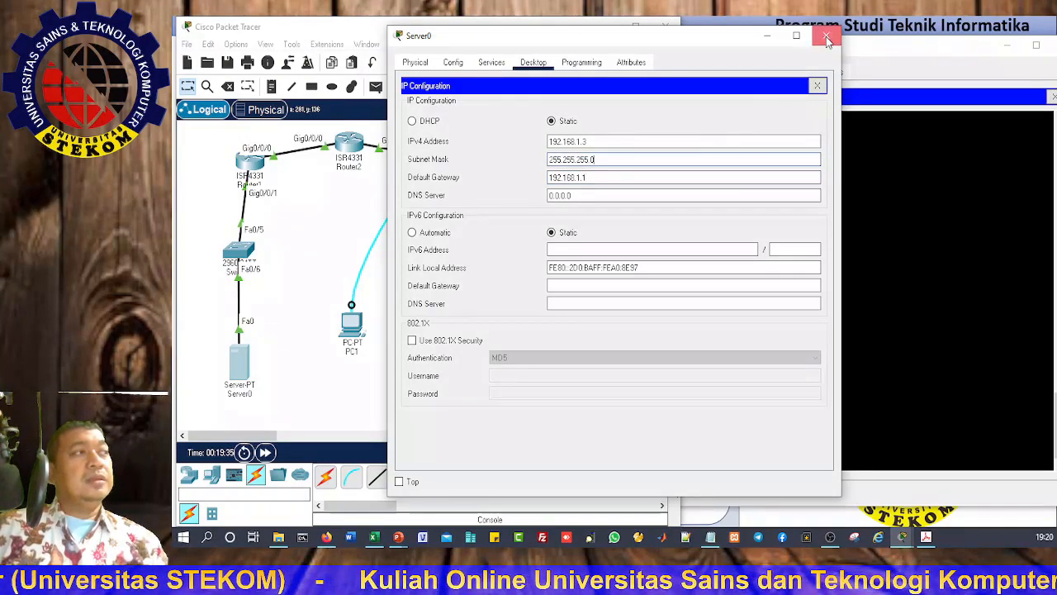
{"action": "left_click", "coordinate": [826, 35]}
Step: In PC0's IP Configuration, enter 192.168.3.3, mask 255.255.255.0 and gateway 192.168.3.1
{"action": "left_click", "coordinate": [476, 377]}
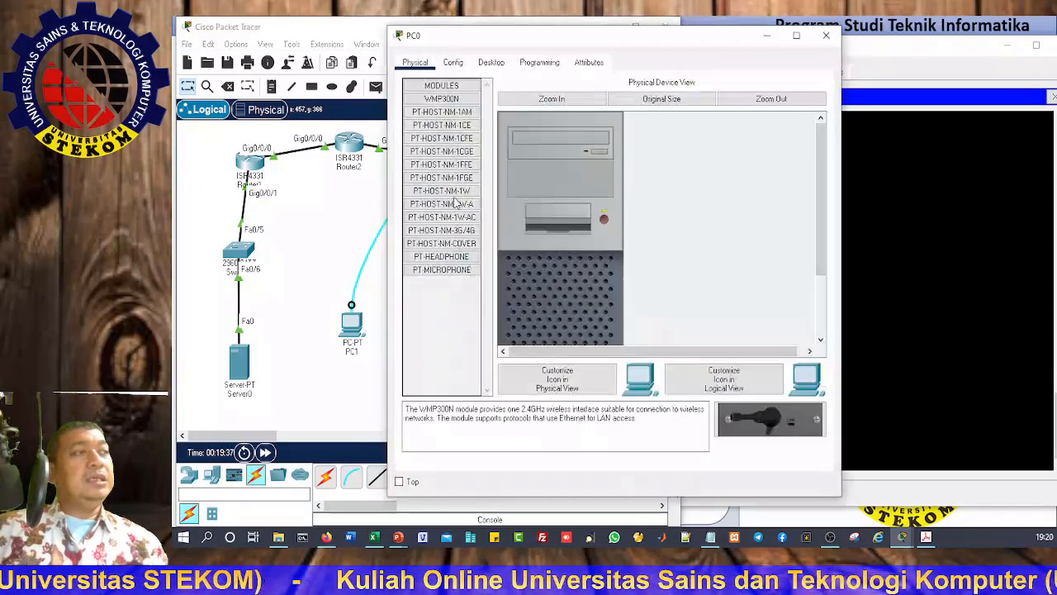
{"action": "left_click", "coordinate": [484, 64]}
{"action": "left_click", "coordinate": [442, 109]}
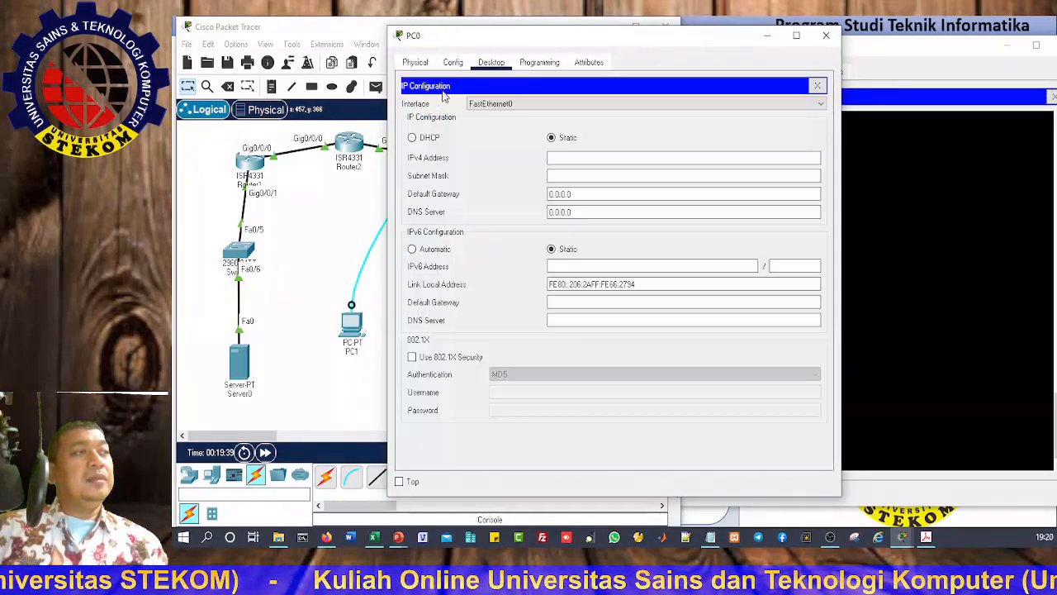
{"action": "left_click", "coordinate": [567, 157]}
{"action": "type", "text": "192.168.1.3"}
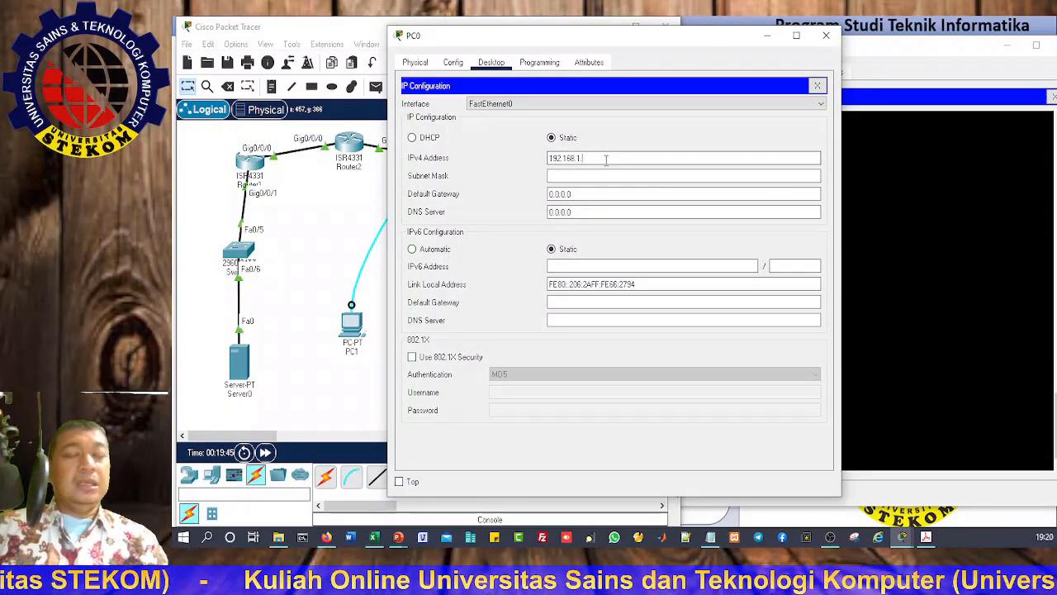
{"action": "key", "text": "BackSpace"}
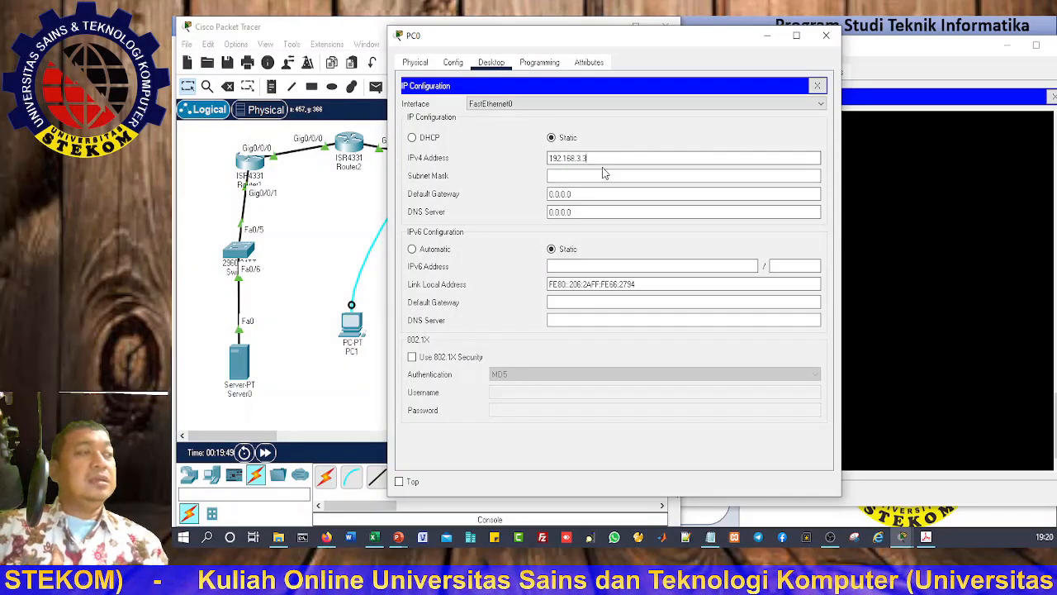
{"action": "left_click", "coordinate": [596, 175]}
{"action": "key", "text": "Tab"}
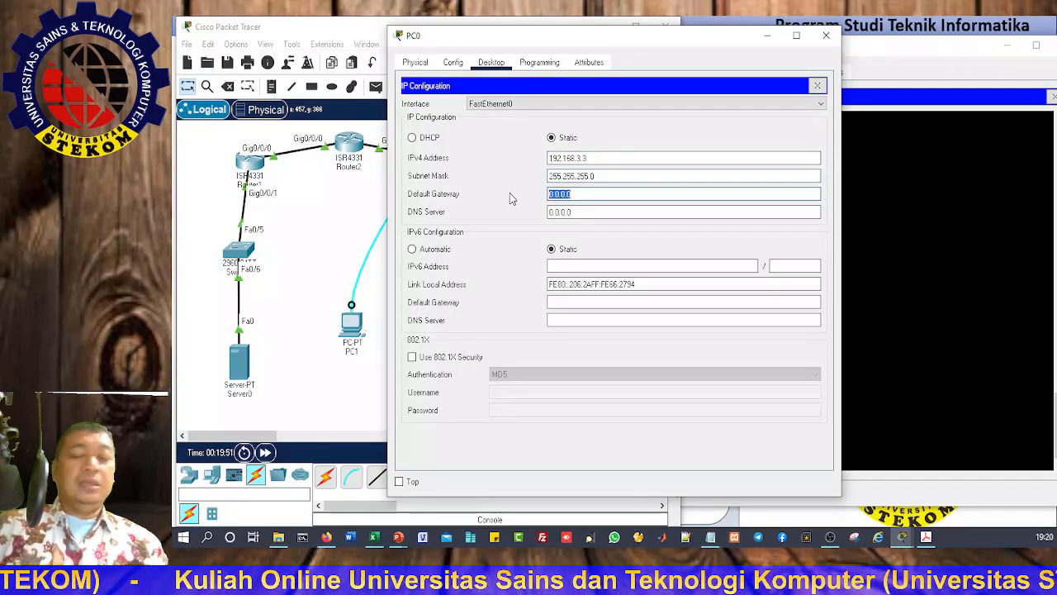
{"action": "type", "text": "192.168.3.1"}
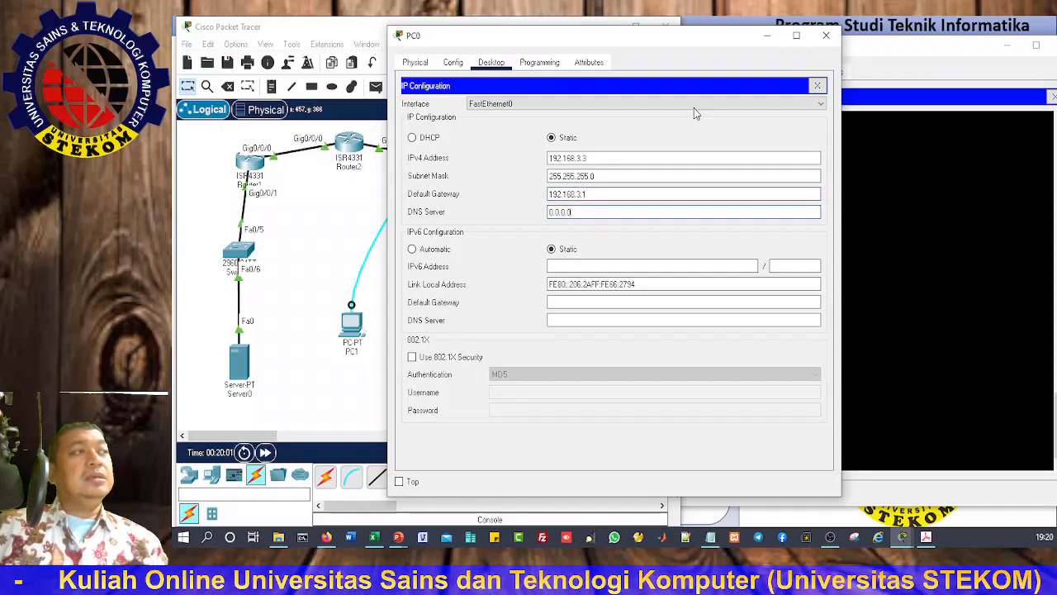
{"action": "left_click", "coordinate": [826, 35]}
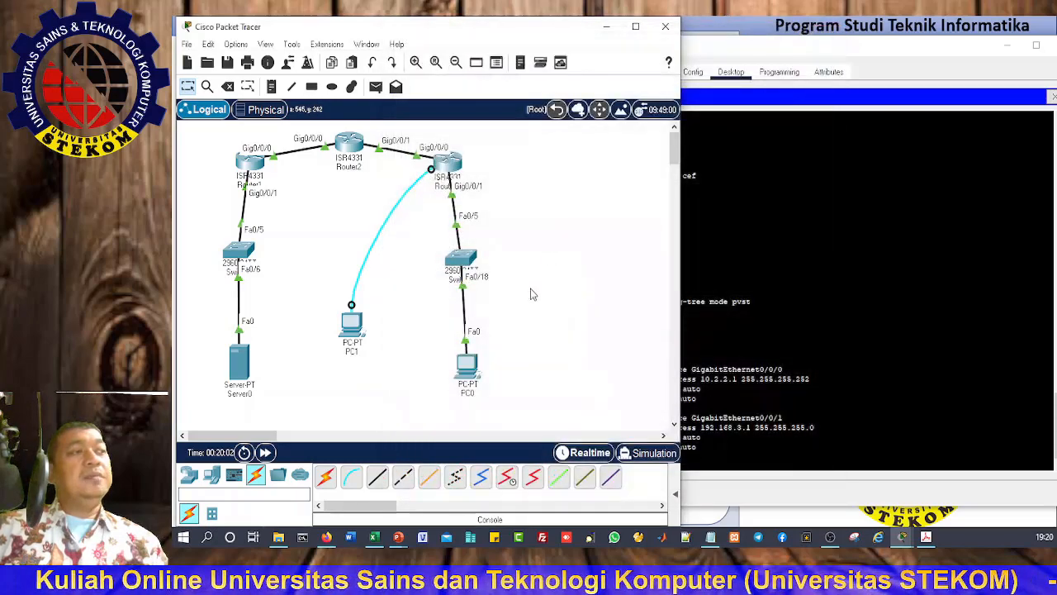
Step: Send simple PDUs from Server0 to PC0 and from PC0 to Server0; both fail
{"action": "left_click", "coordinate": [376, 87]}
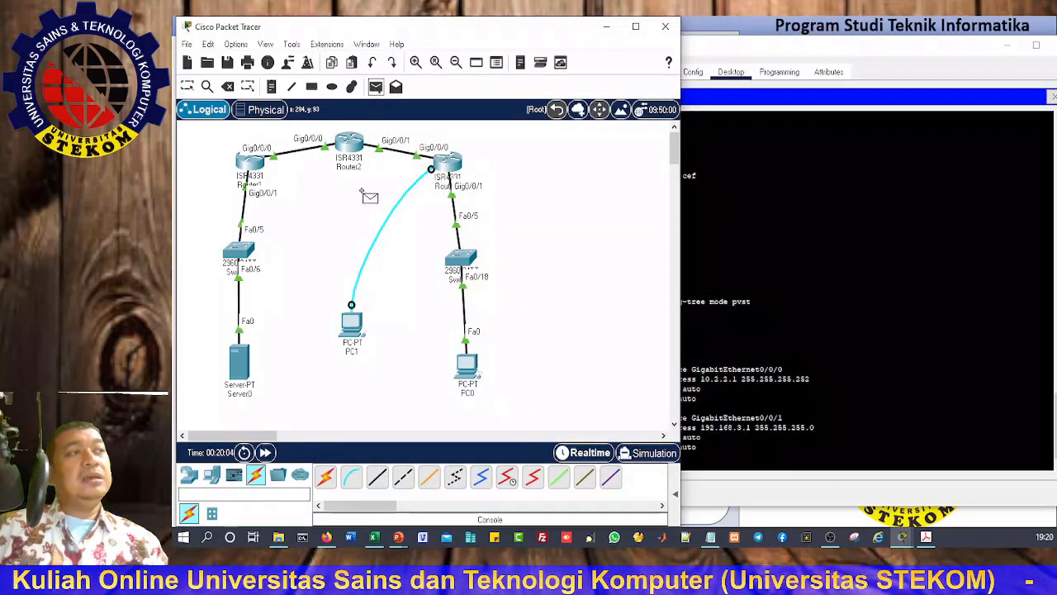
{"action": "left_click", "coordinate": [242, 363]}
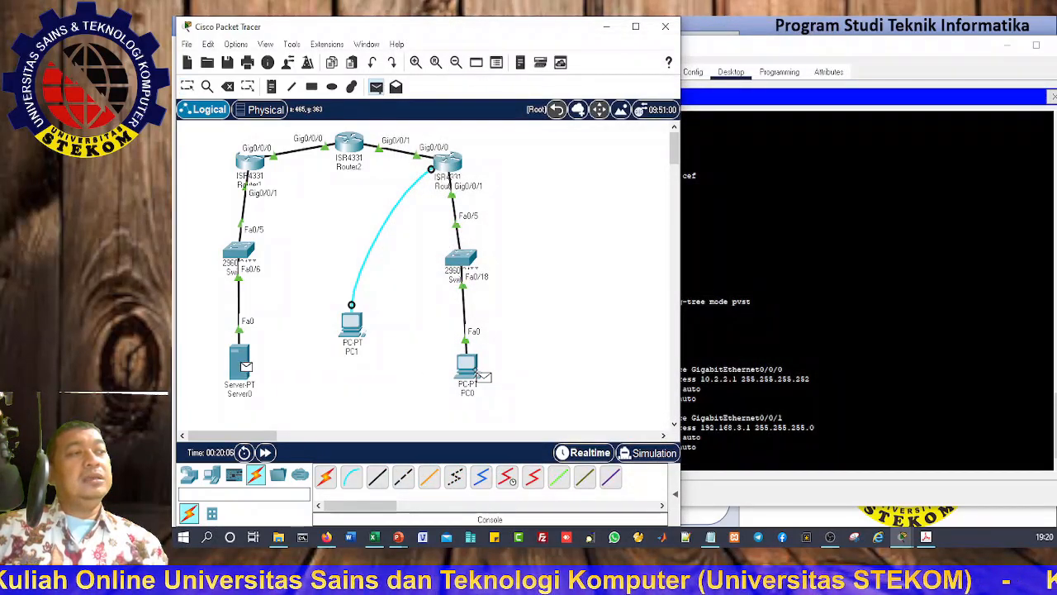
{"action": "left_click", "coordinate": [465, 367]}
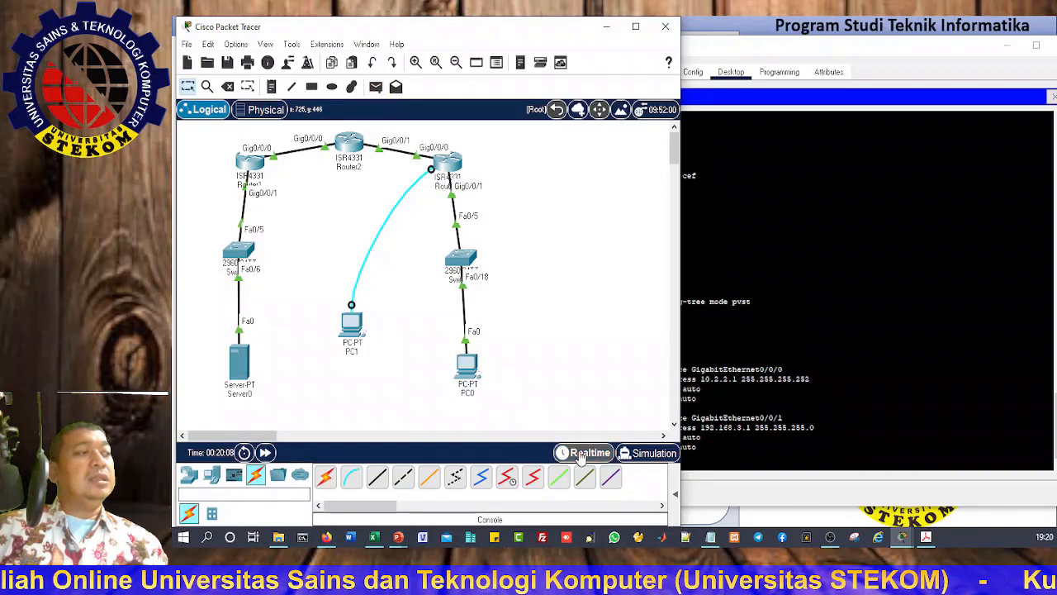
{"action": "left_click", "coordinate": [620, 456]}
{"action": "left_click", "coordinate": [597, 454]}
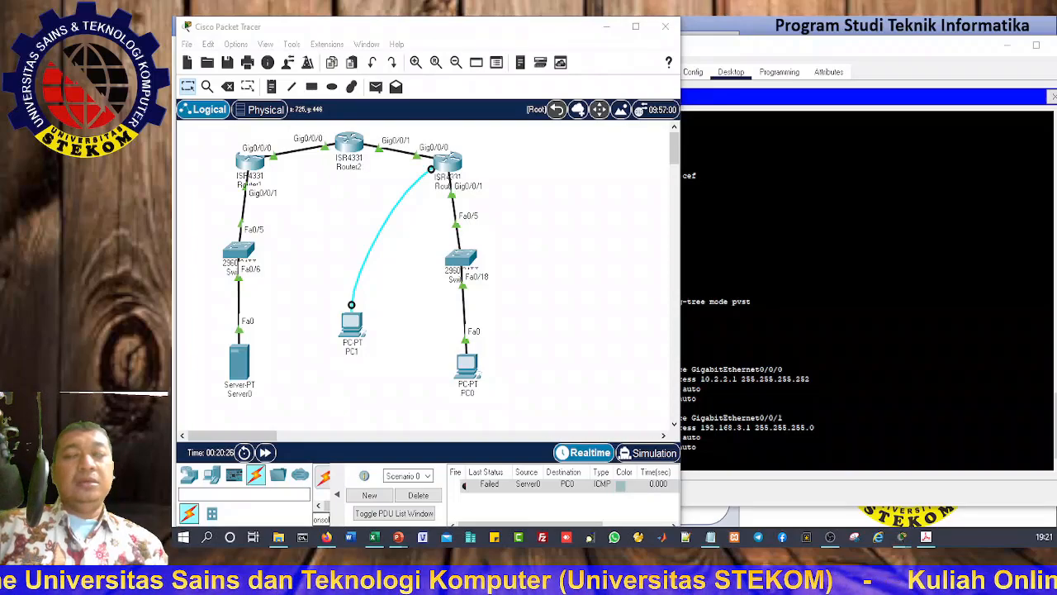
{"action": "key", "text": "super+plus"}
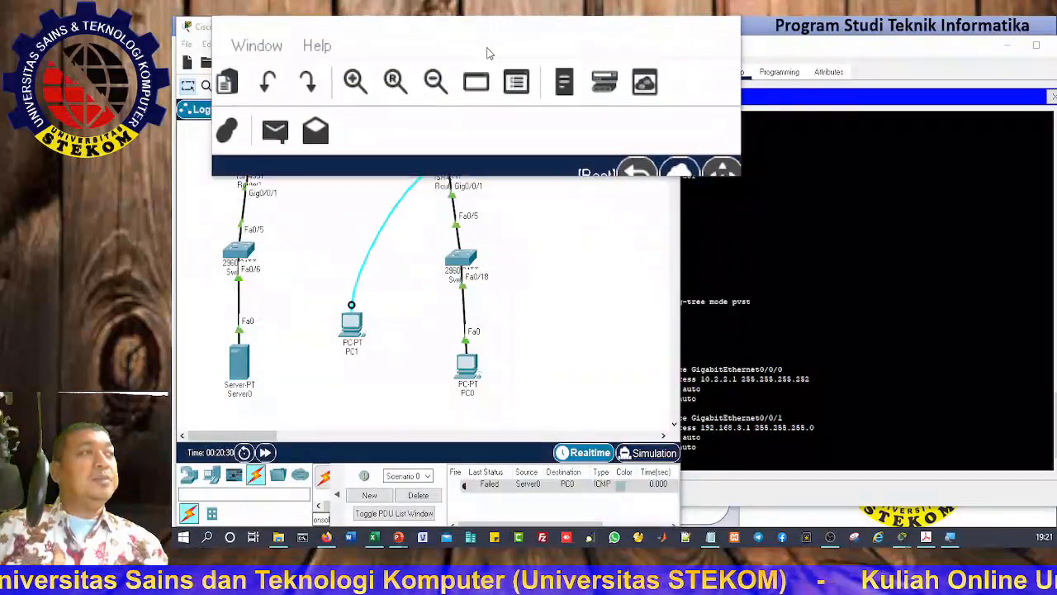
{"action": "left_click", "coordinate": [245, 363]}
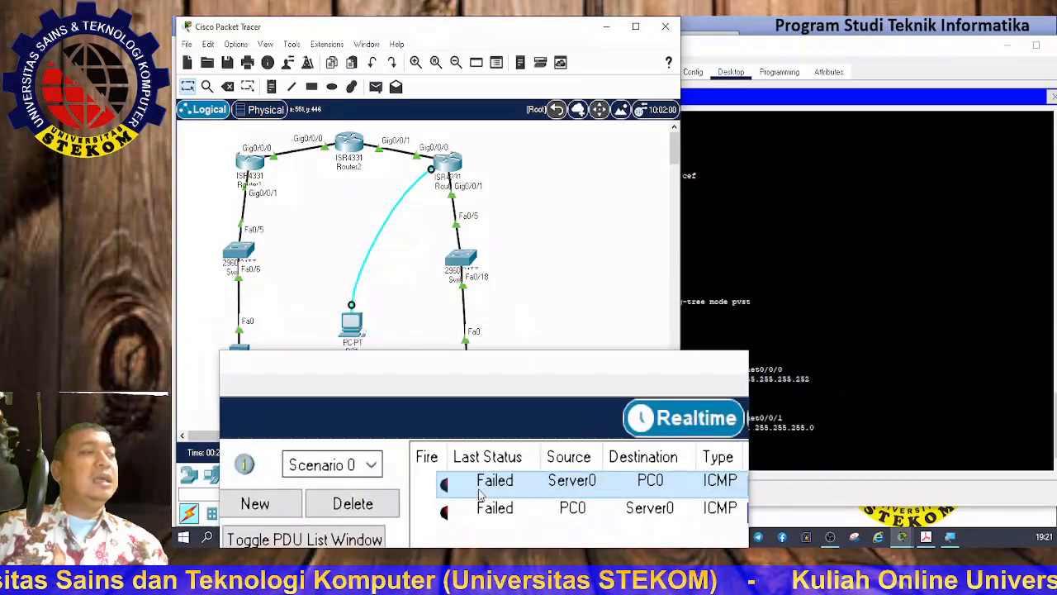
Step: Clear the failed results, then ping Server0 to Router1 and PC0 to Router3 successfully
{"action": "left_click", "coordinate": [417, 499]}
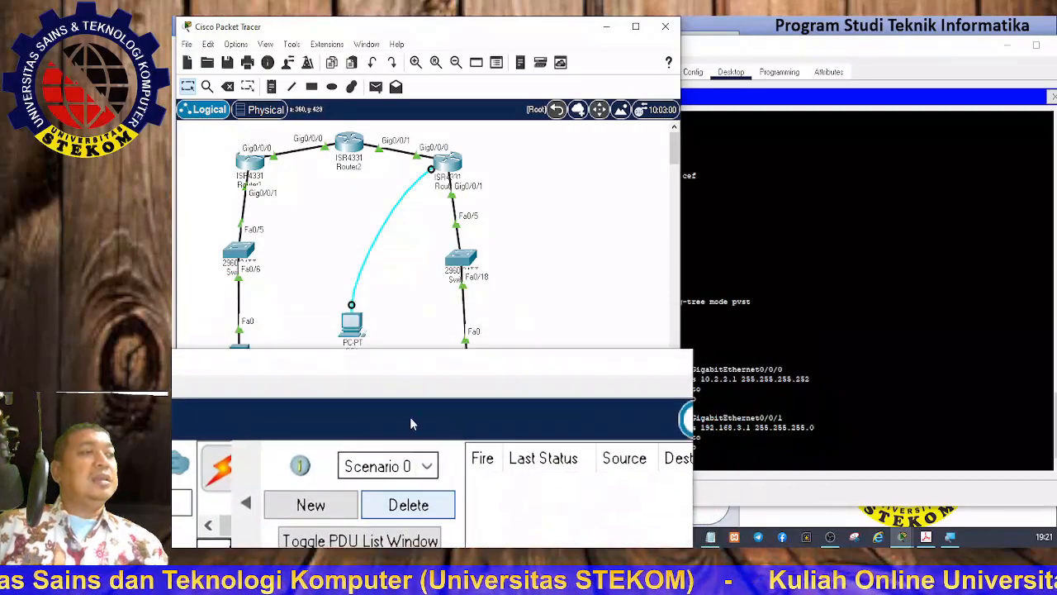
{"action": "left_click", "coordinate": [376, 86]}
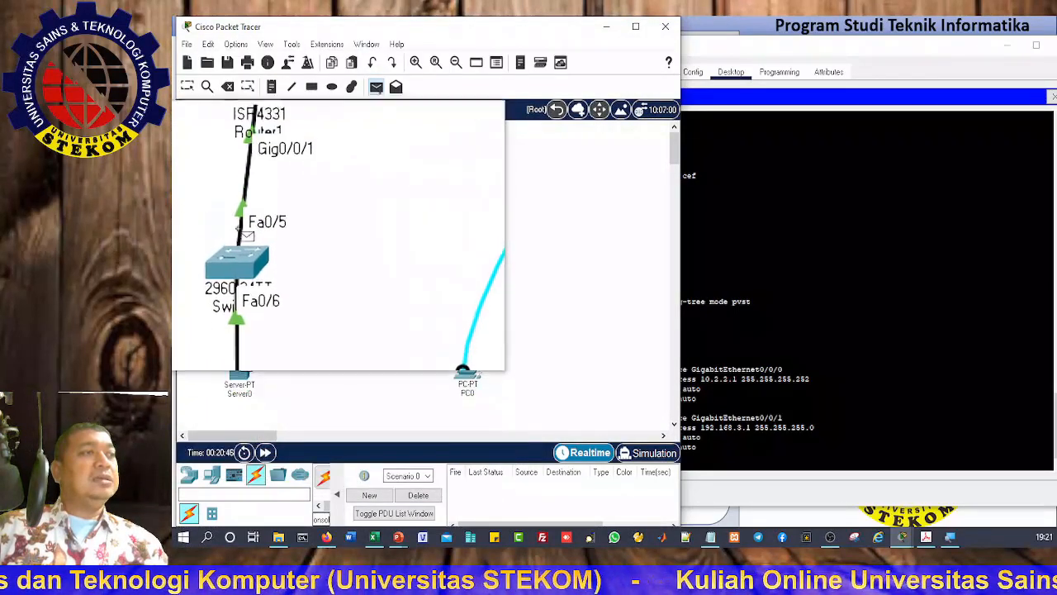
{"action": "left_click", "coordinate": [250, 167]}
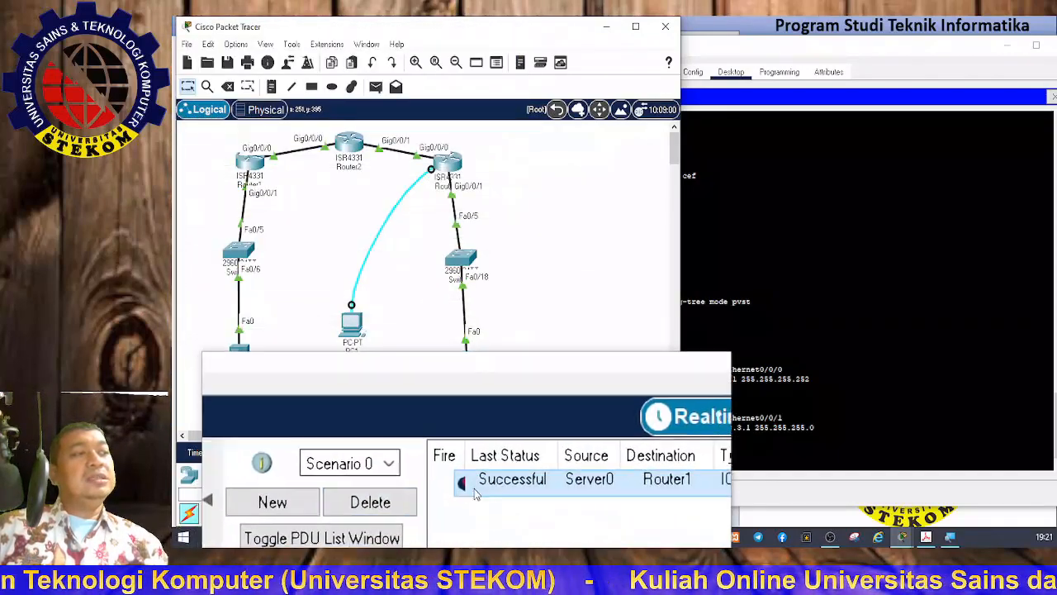
{"action": "left_click", "coordinate": [376, 85]}
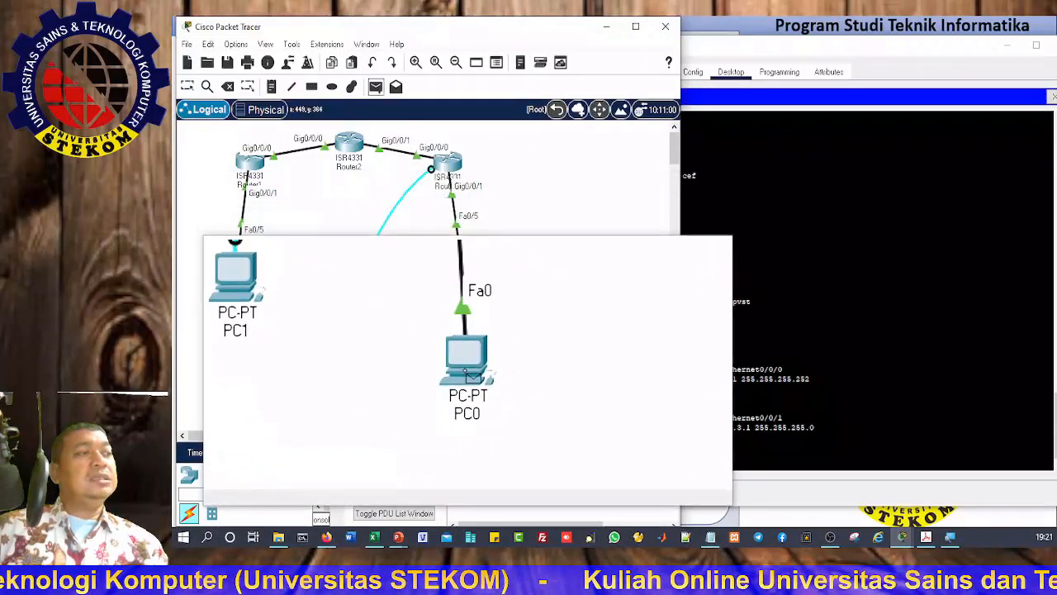
{"action": "left_click", "coordinate": [467, 369]}
{"action": "left_click", "coordinate": [450, 166]}
{"action": "key", "text": "super+minus"}
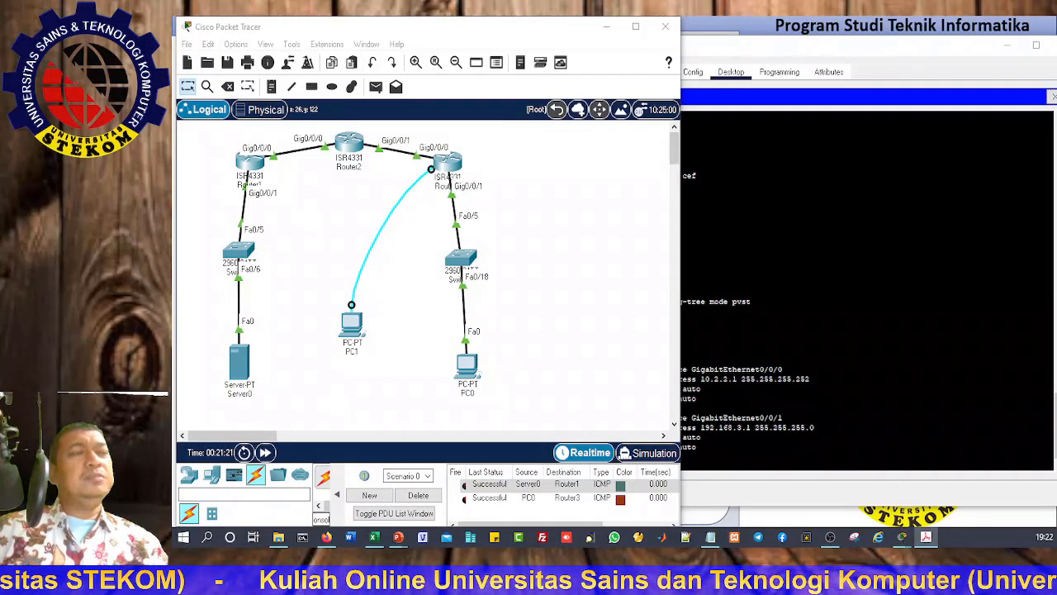
Step: Reattach PC1's console cable end from Router3 to Router1's Console port
{"action": "left_click", "coordinate": [469, 369]}
{"action": "left_click_drag", "start_coordinate": [469, 369], "coordinate": [469, 371]}
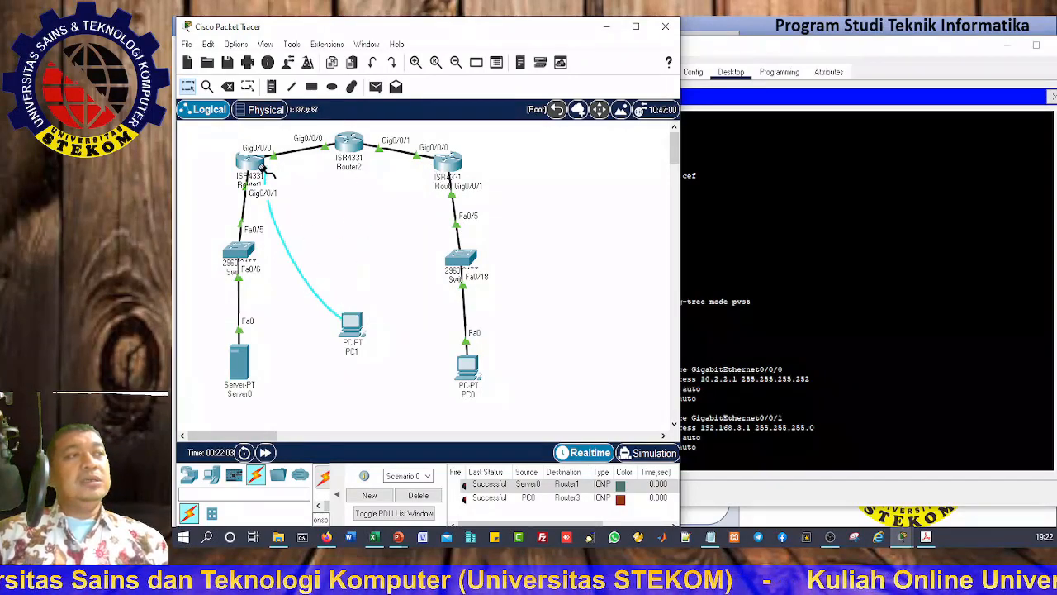
{"action": "left_click", "coordinate": [258, 167]}
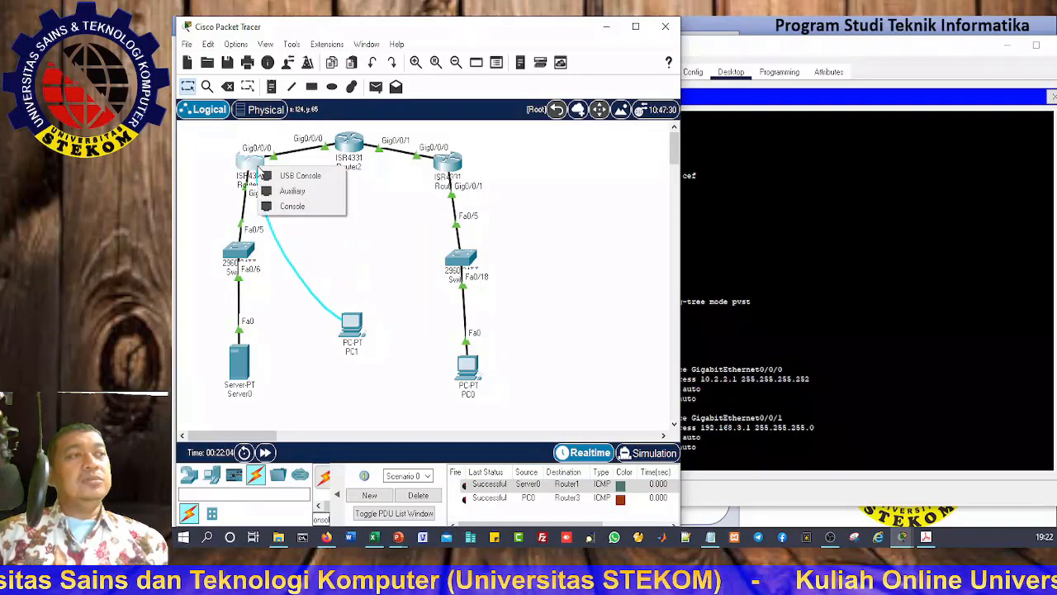
{"action": "left_click", "coordinate": [295, 203]}
Step: Close PC1's old terminal, reconnect its Terminal with default settings, and get the R1> prompt
{"action": "mouse_move", "coordinate": [355, 336]}
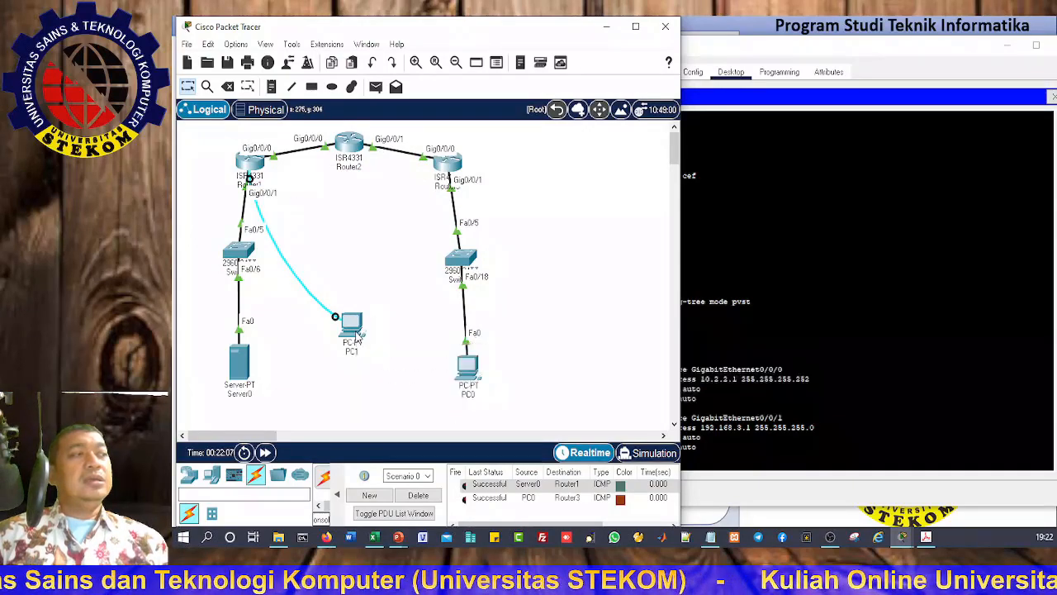
{"action": "left_click", "coordinate": [856, 286]}
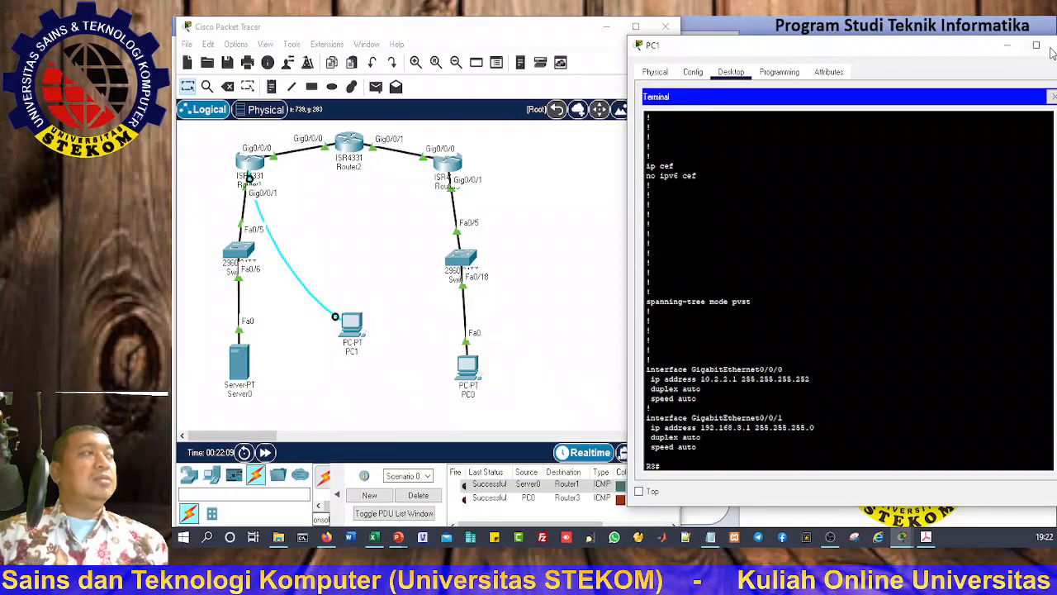
{"action": "left_click_drag", "start_coordinate": [972, 53], "coordinate": [892, 53]}
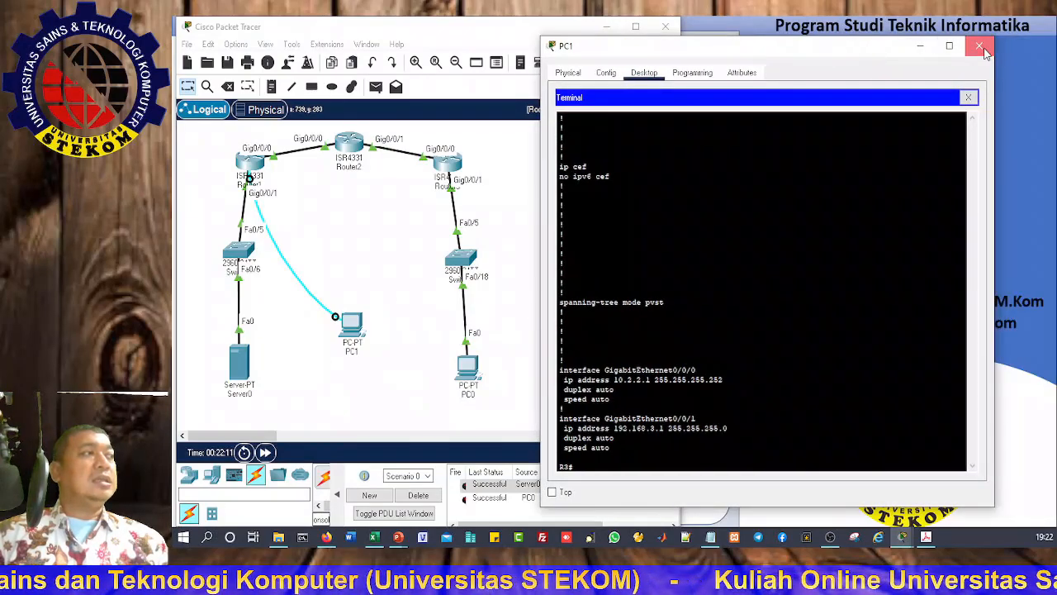
{"action": "left_click", "coordinate": [971, 44]}
{"action": "left_click", "coordinate": [352, 324]}
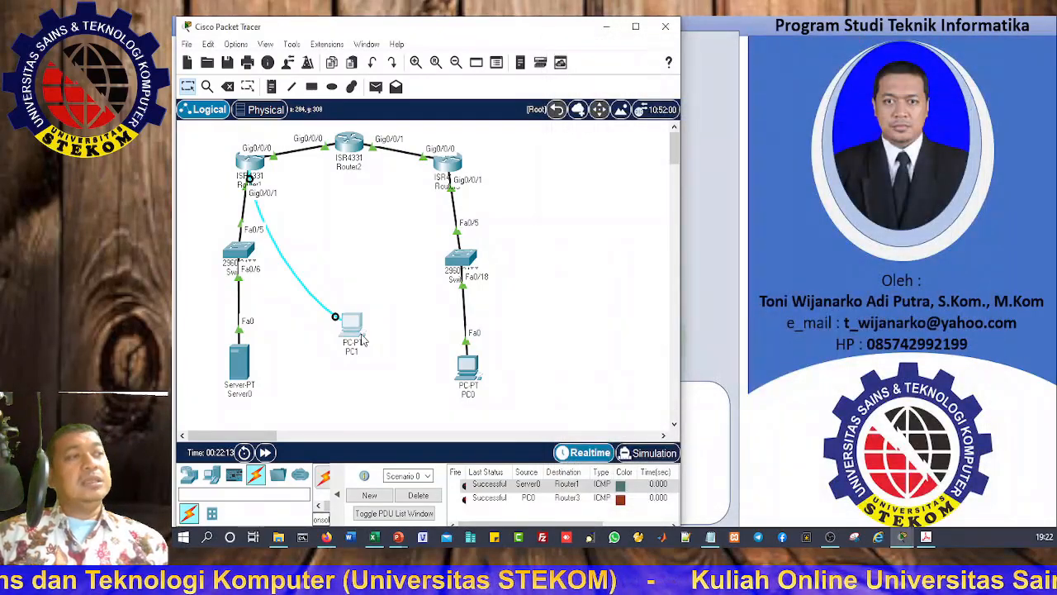
{"action": "left_click", "coordinate": [618, 128]}
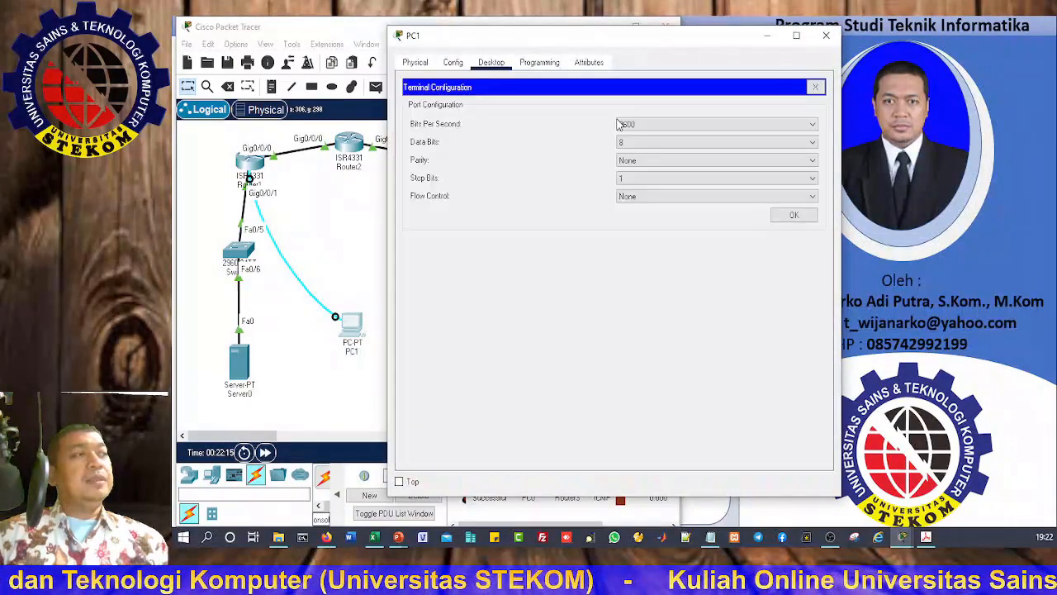
{"action": "left_click", "coordinate": [793, 216]}
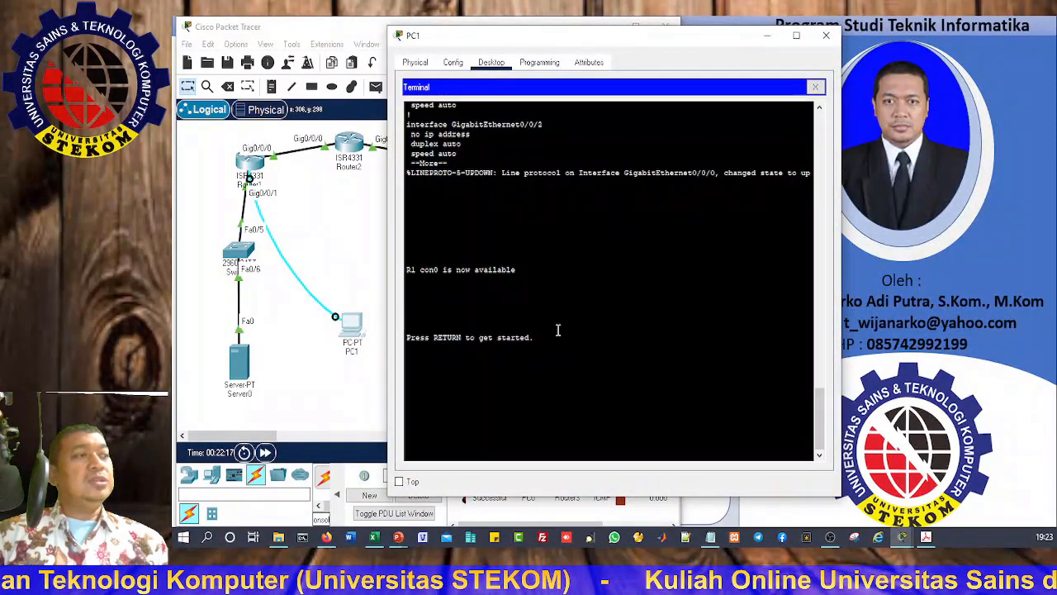
{"action": "key", "text": "Return"}
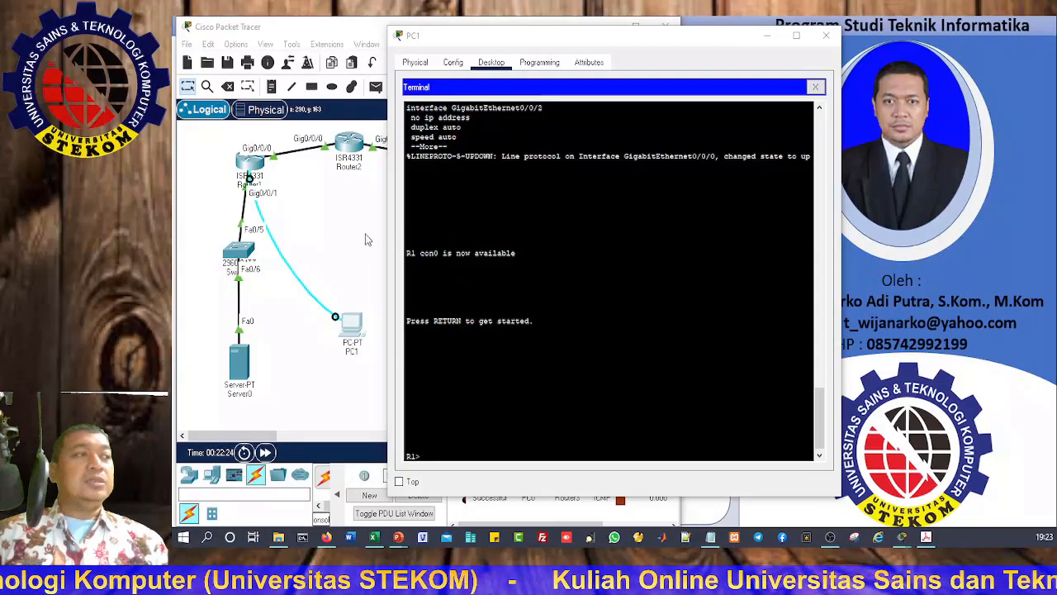
{"action": "left_click_drag", "start_coordinate": [533, 47], "coordinate": [746, 47]}
{"action": "key", "text": "Return"}
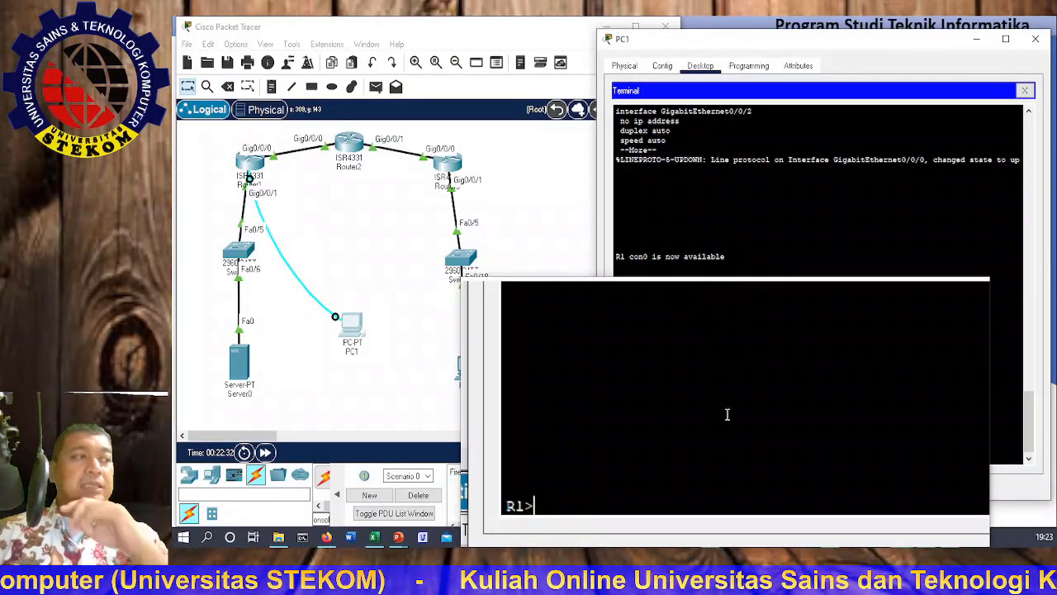
Step: On R1, enter privileged and global configuration mode and start OSPF process 1
{"action": "type", "text": "ena"}
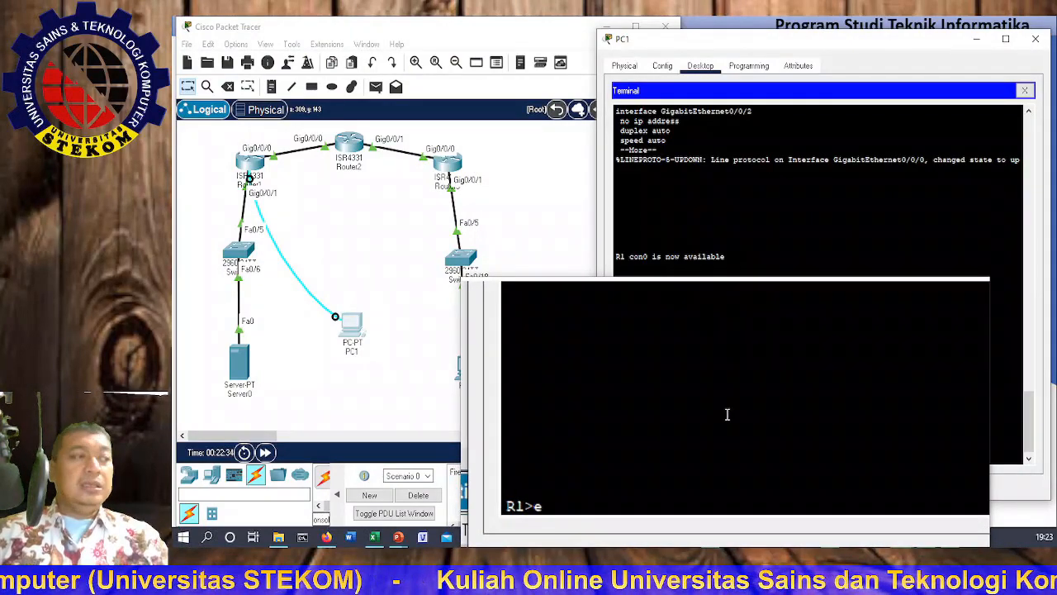
{"action": "key", "text": "Tab"}
{"action": "key", "text": "Return"}
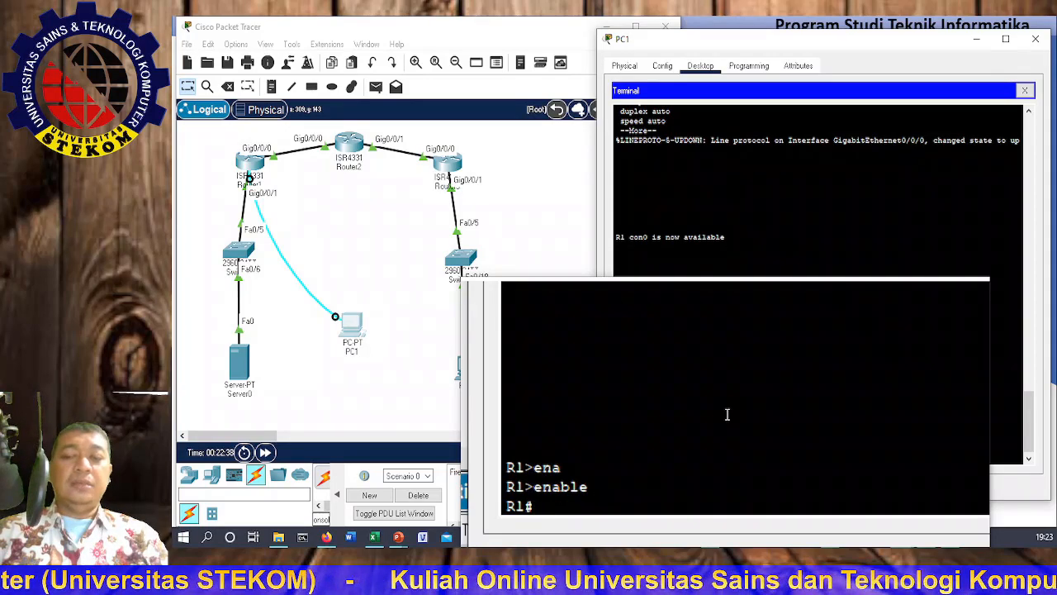
{"action": "type", "text": "conf"}
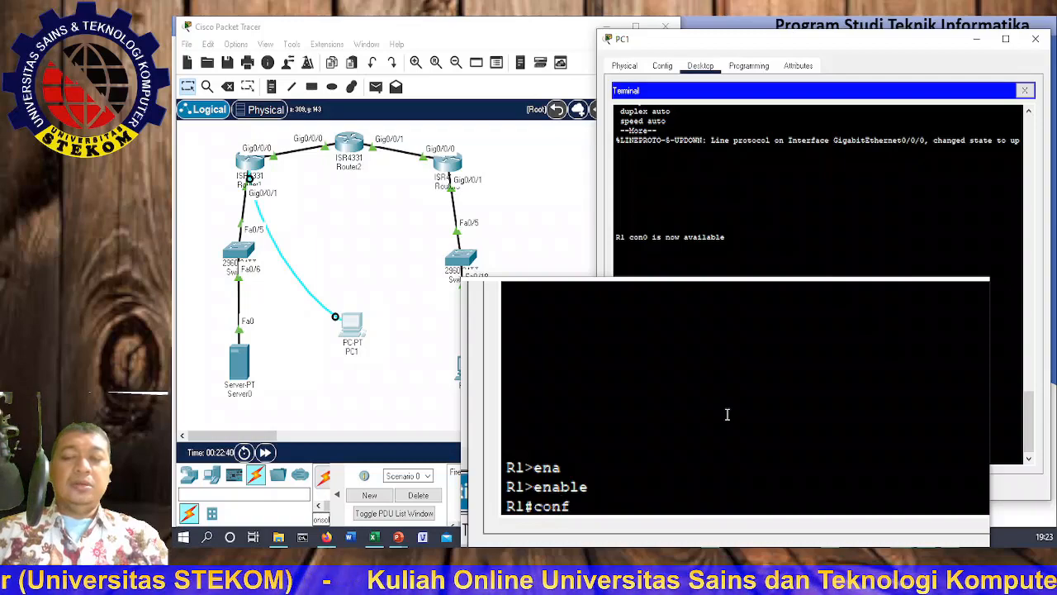
{"action": "type", "text": " t"}
{"action": "key", "text": "Return"}
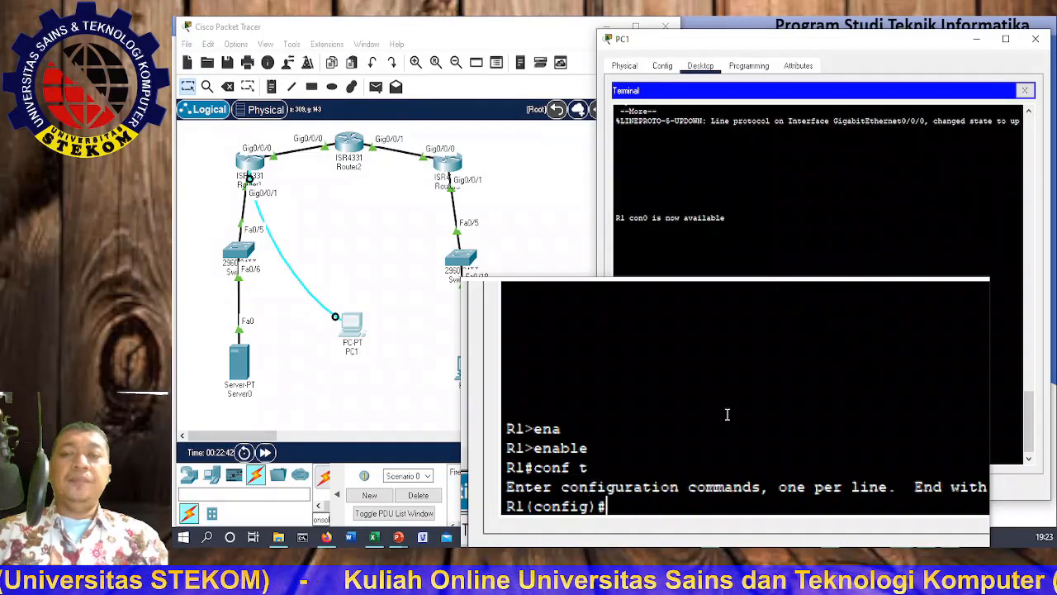
{"action": "type", "text": "rou"}
{"action": "key", "text": "Tab"}
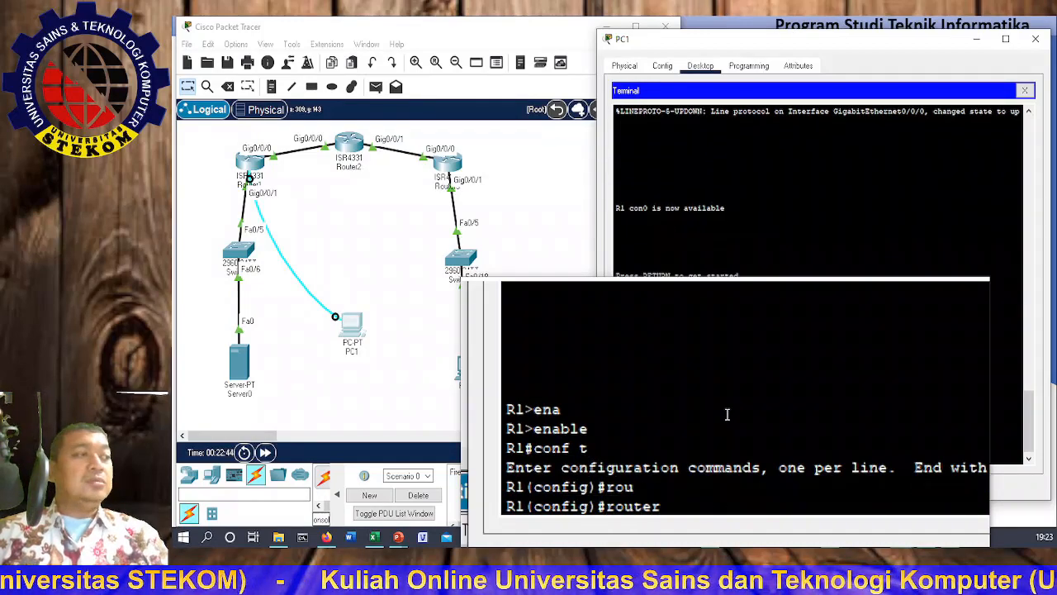
{"action": "type", "text": "os"}
{"action": "key", "text": "Tab"}
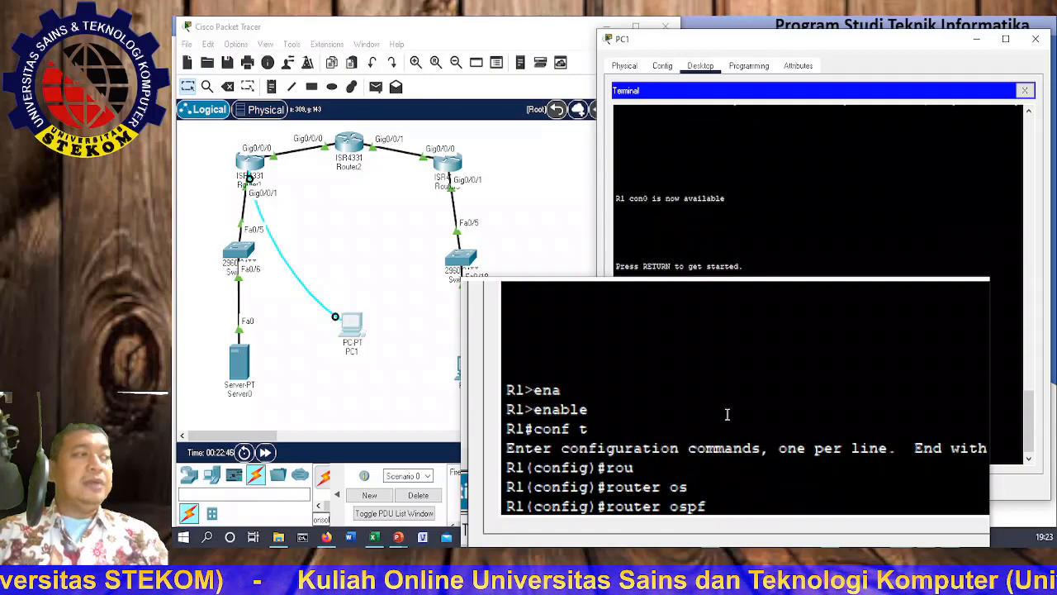
{"action": "type", "text": "1"}
{"action": "key", "text": "Return"}
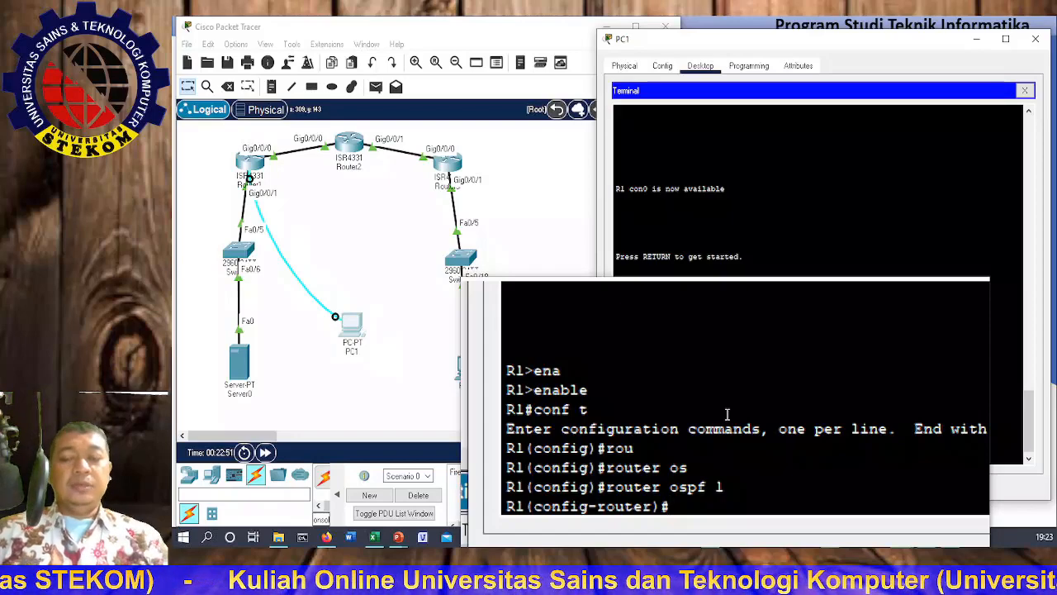
Step: Type the OSPF network statement for 192.168.1.0 0.0.0.255 area 0
{"action": "type", "text": "net"}
{"action": "key", "text": "Tab"}
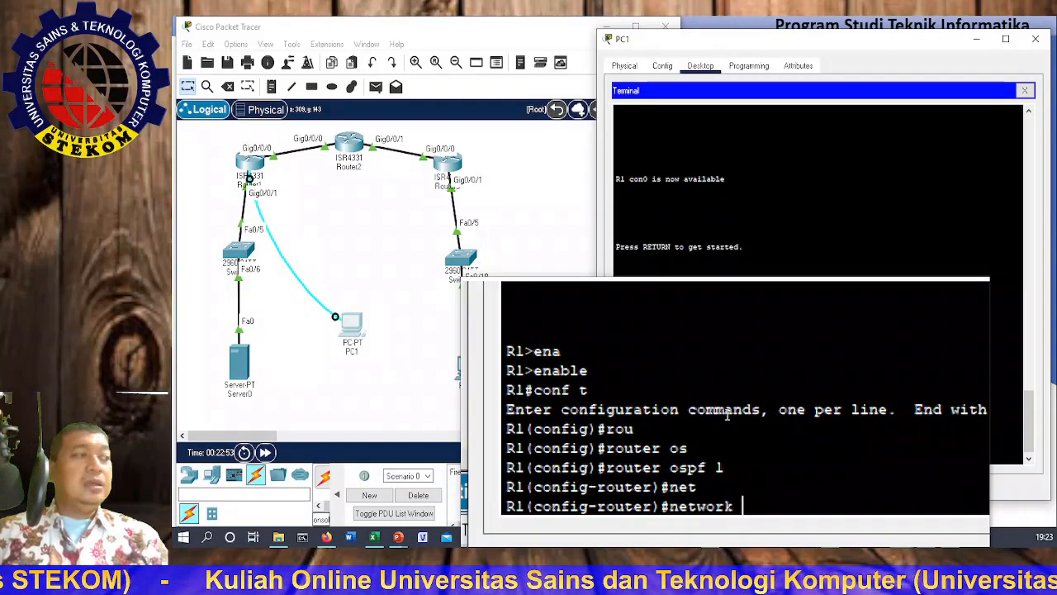
{"action": "type", "text": "192.168"}
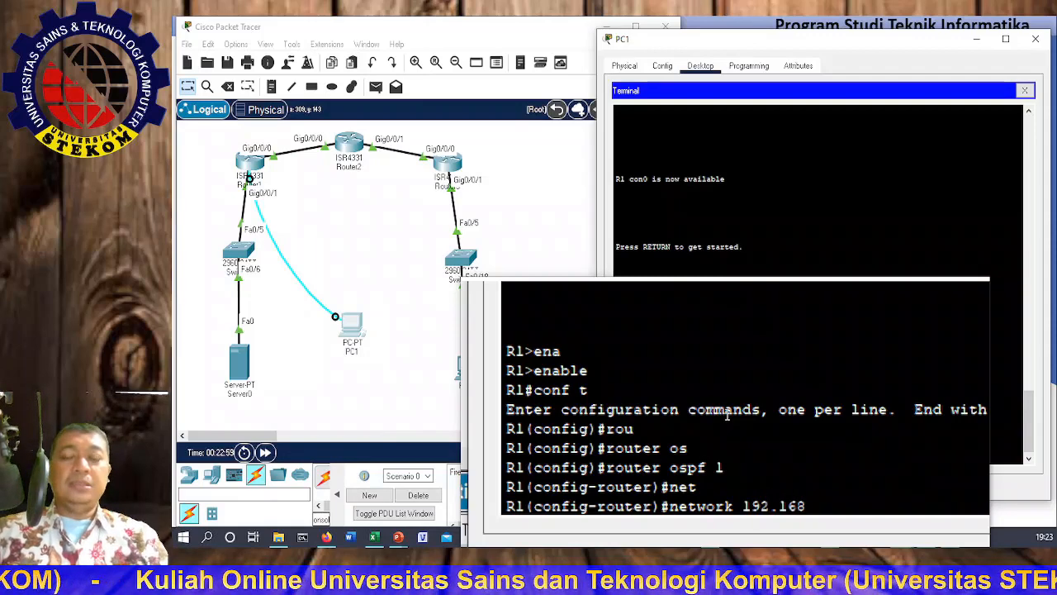
{"action": "type", "text": ".1.0 "}
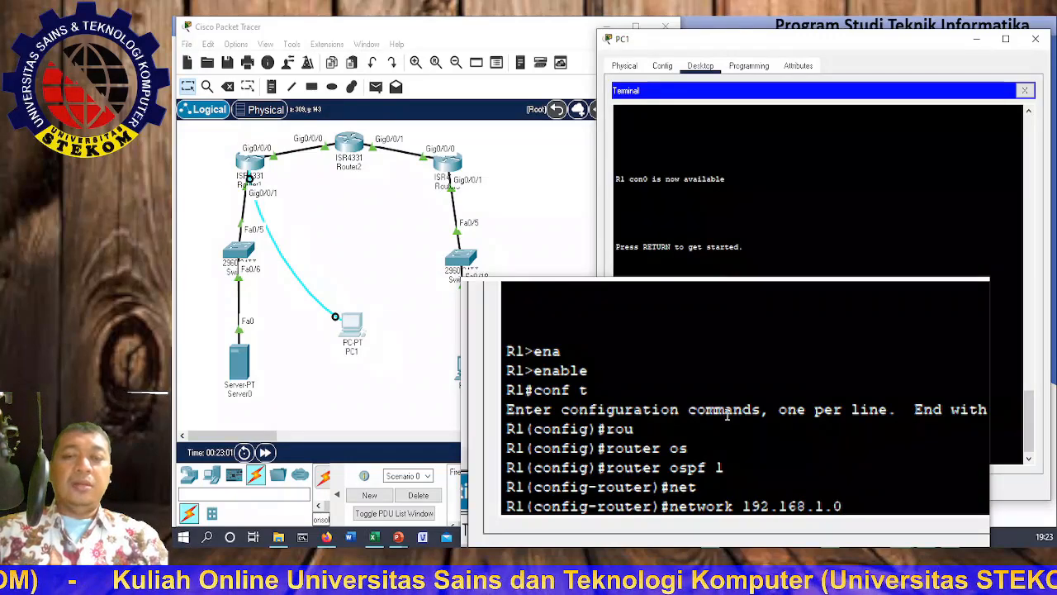
{"action": "type", "text": "0.0.0."}
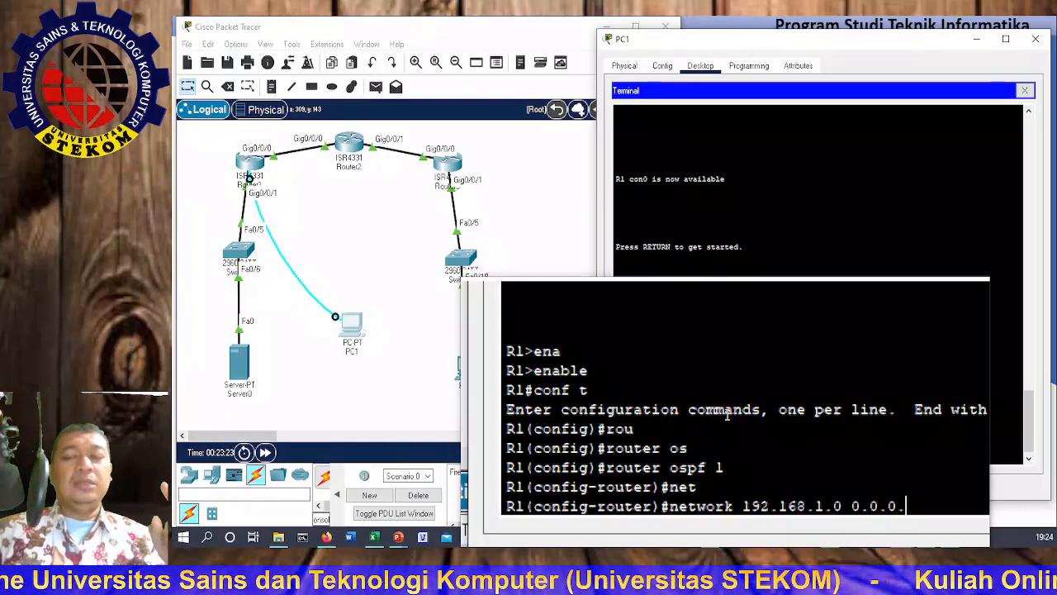
{"action": "type", "text": "255"}
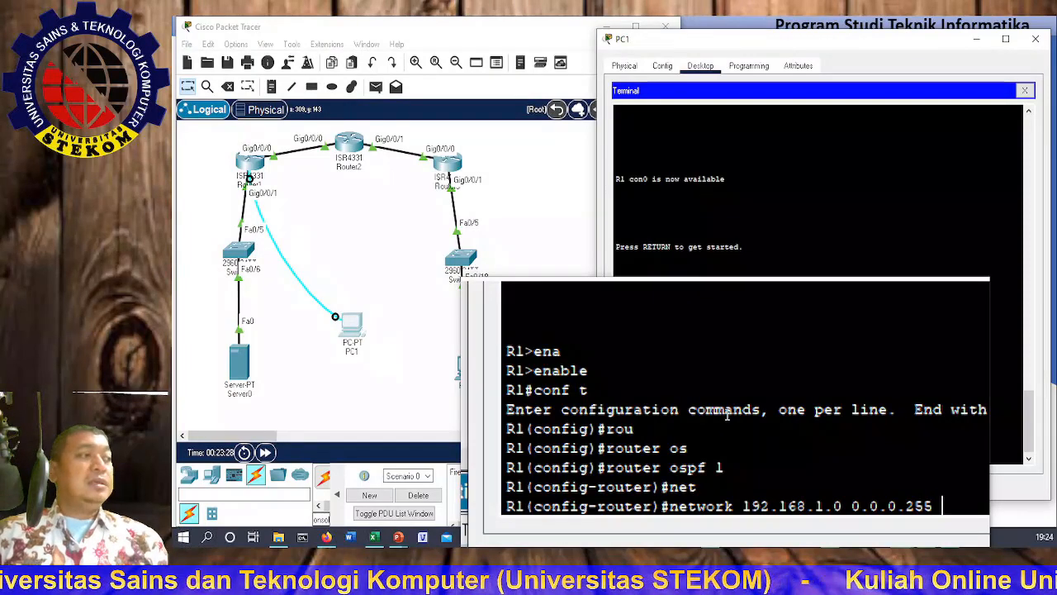
{"action": "type", "text": " area 0"}
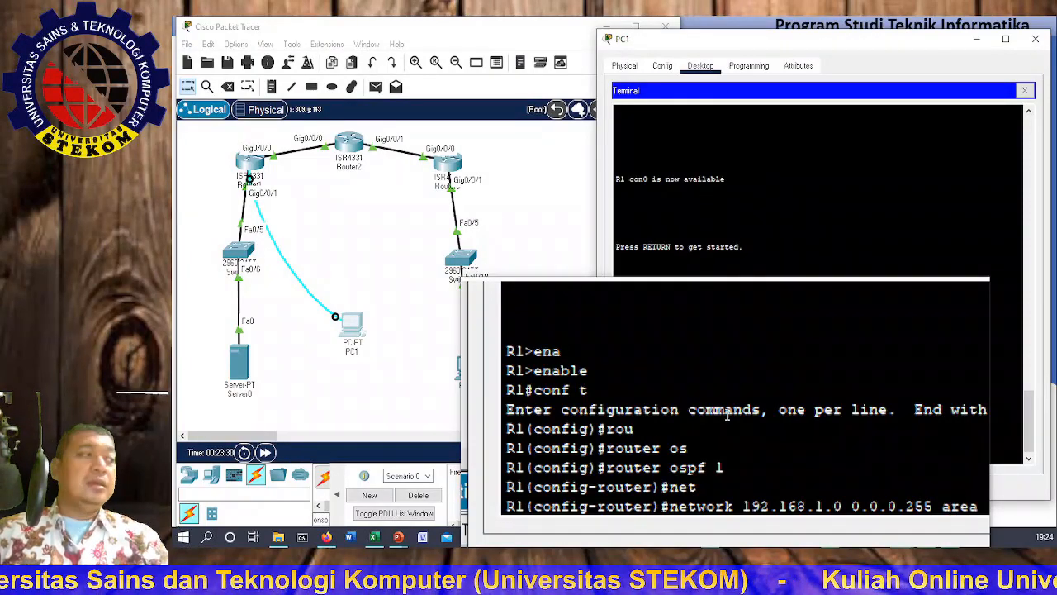
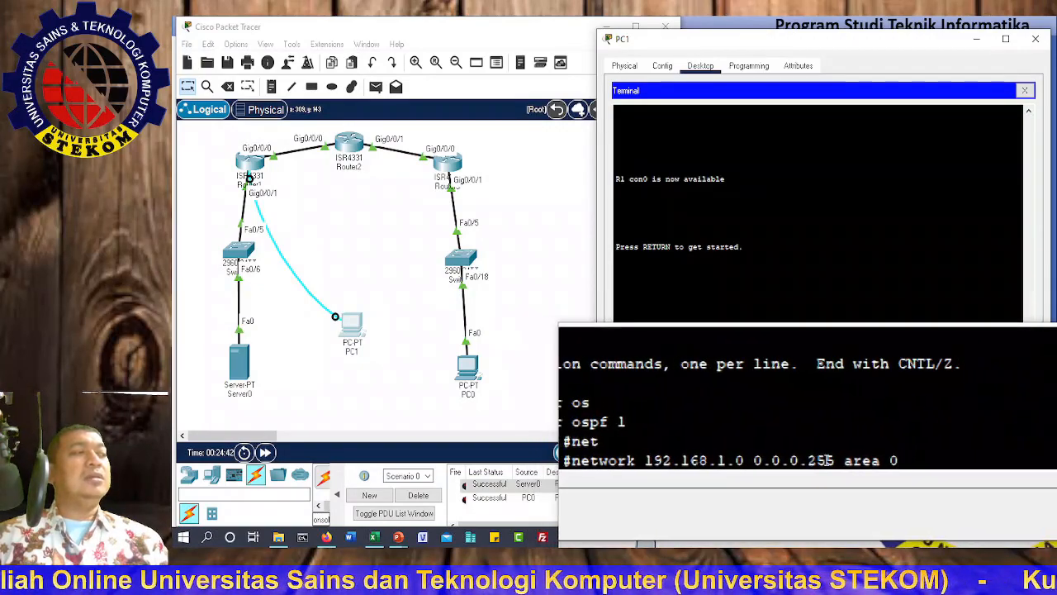
Step: Submit the 192.168.1.0 statement, then add 'network 10.1.1.0 0.0.0.3 area 0' on R1
{"action": "key", "text": "Return"}
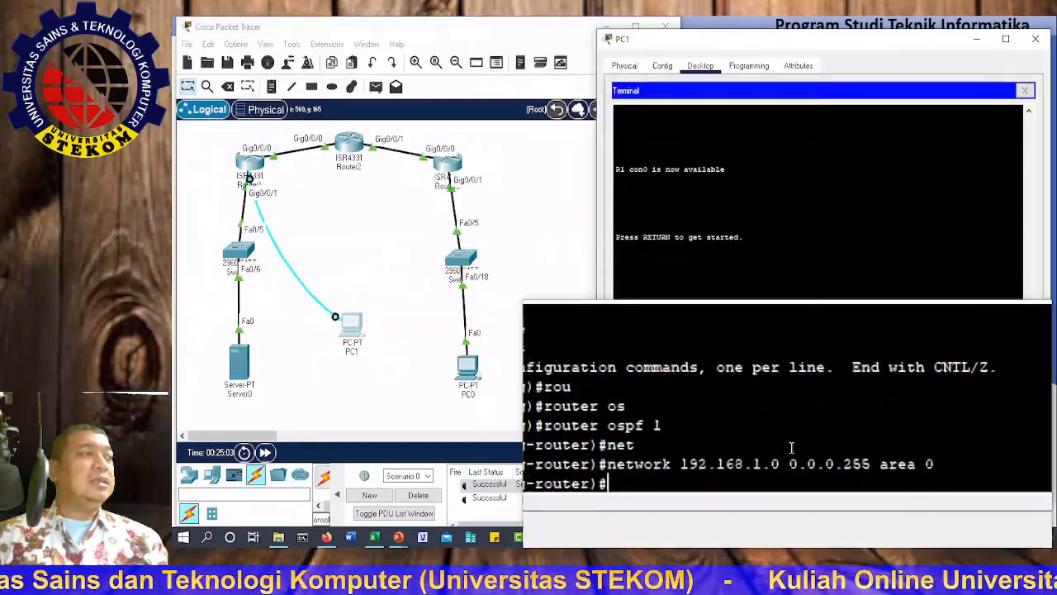
{"action": "type", "text": "net"}
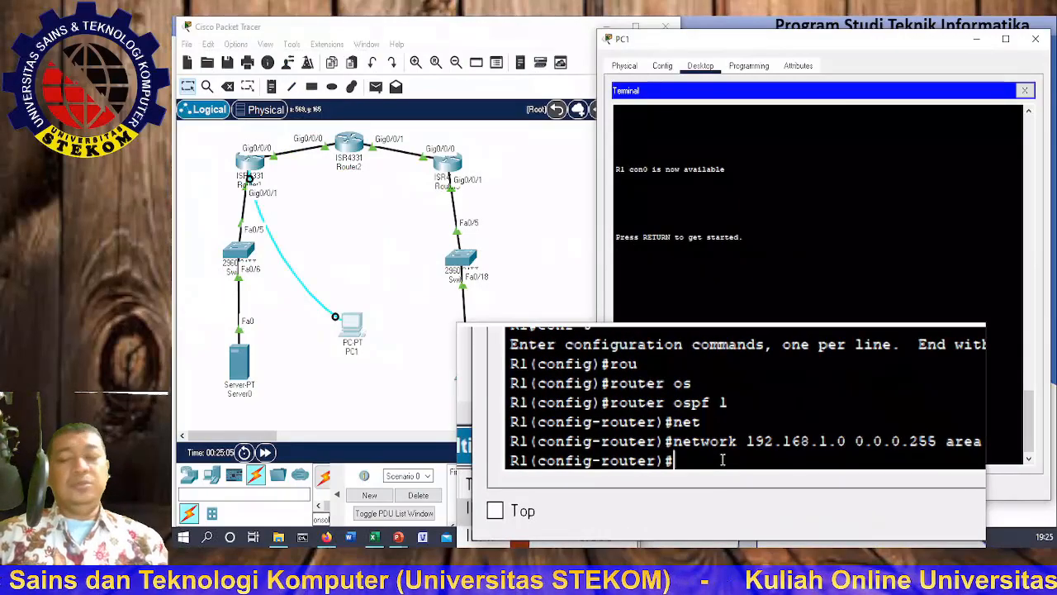
{"action": "key", "text": "Tab"}
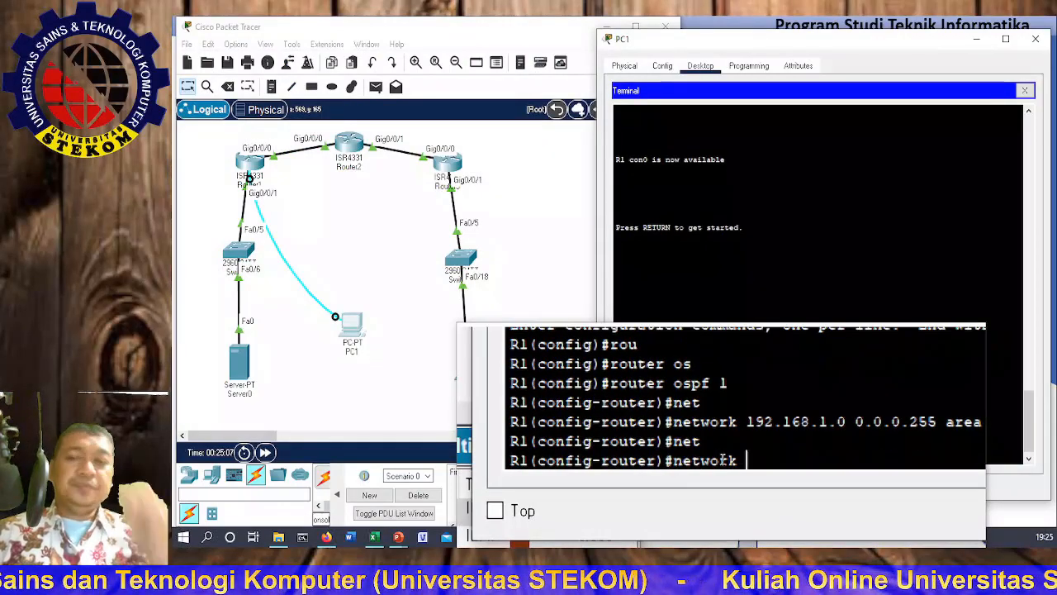
{"action": "type", "text": "10"}
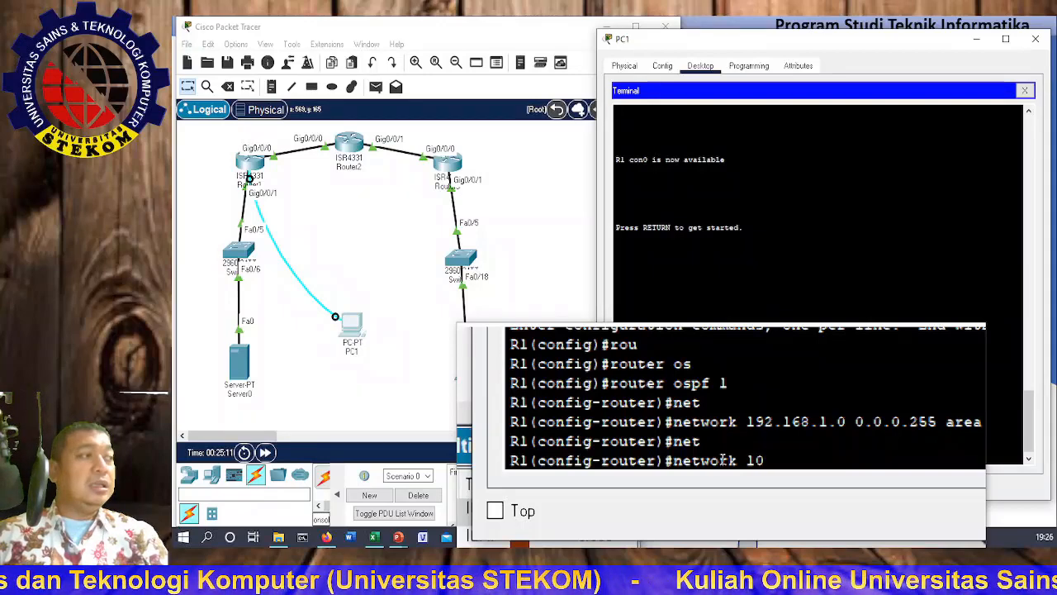
{"action": "type", "text": ".1.1.0 "}
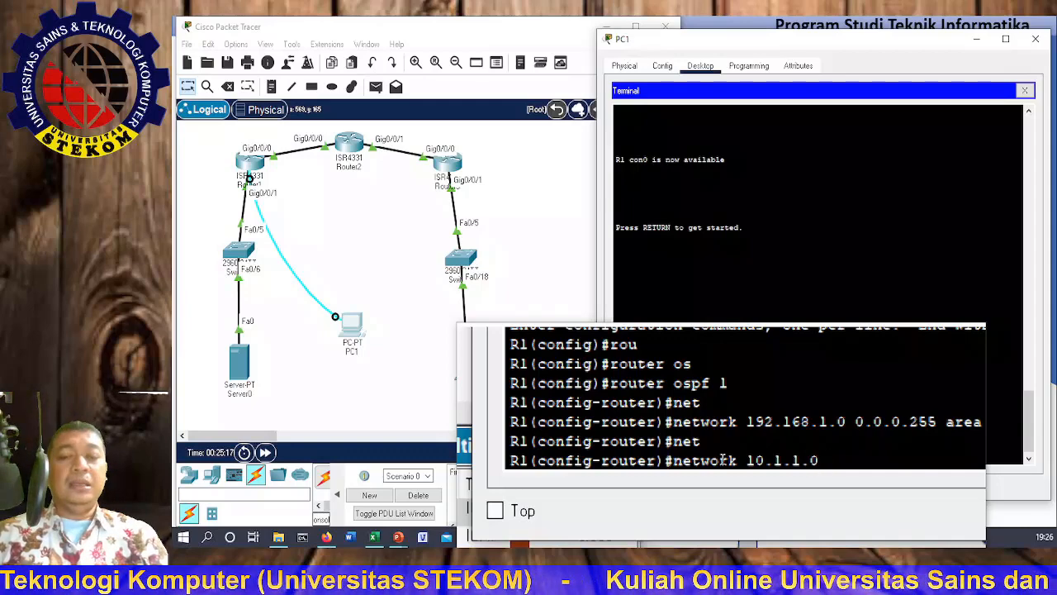
{"action": "type", "text": "0.0"}
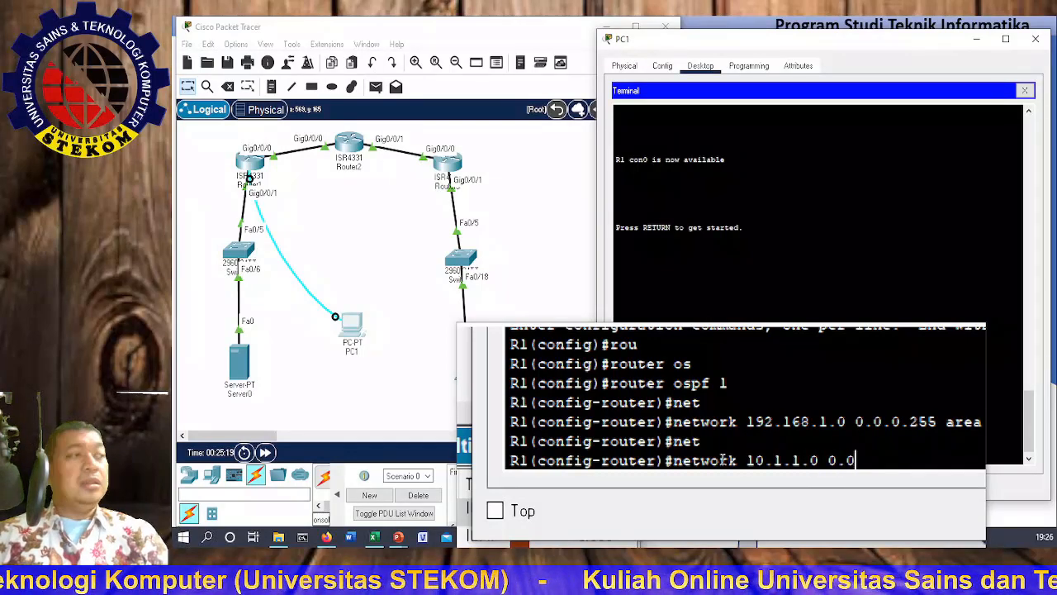
{"action": "type", "text": ".0."}
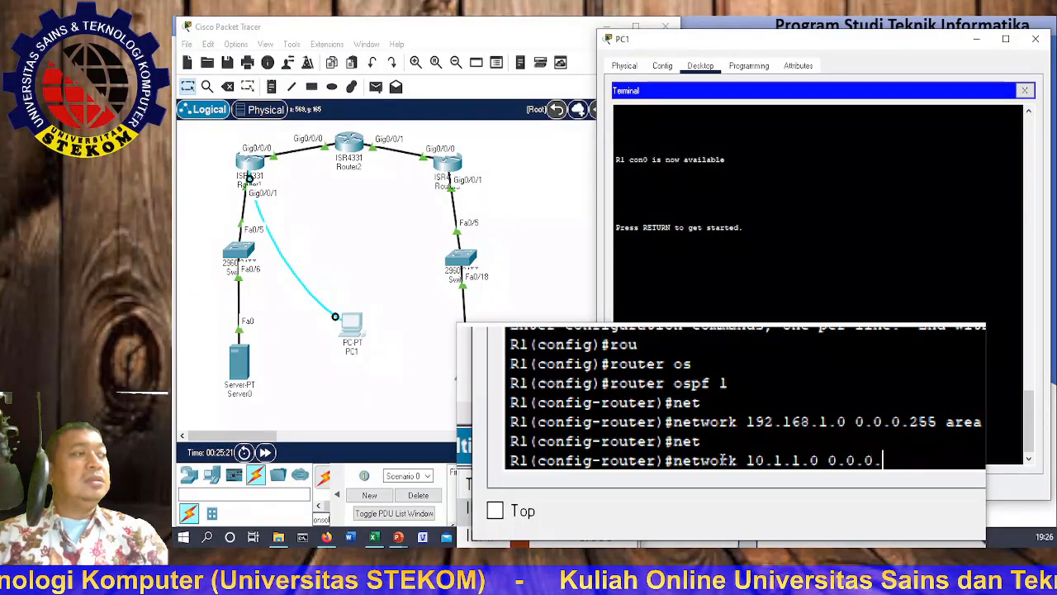
{"action": "type", "text": "3"}
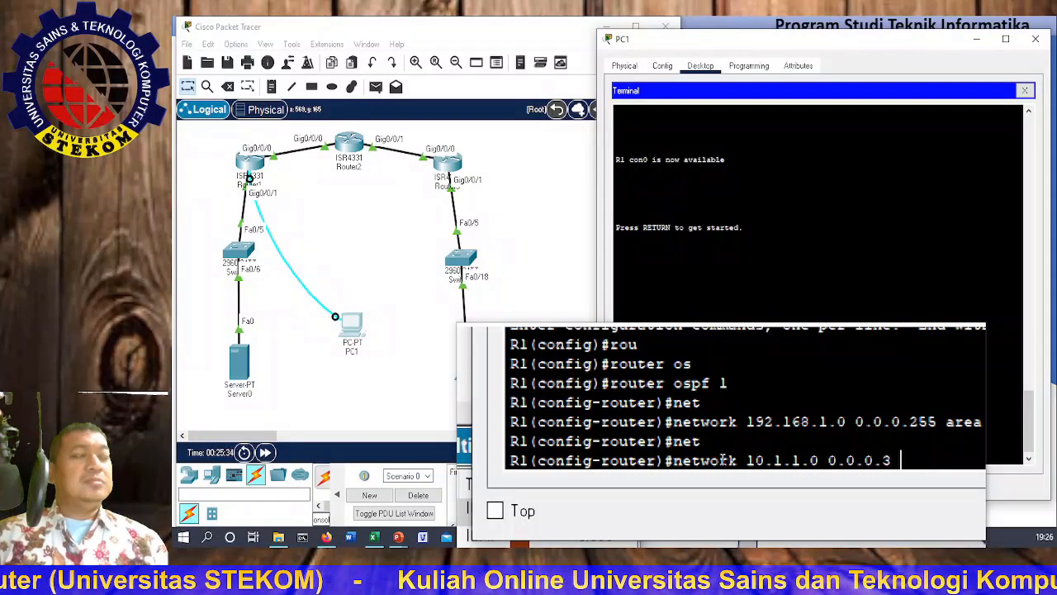
{"action": "type", "text": "ar"}
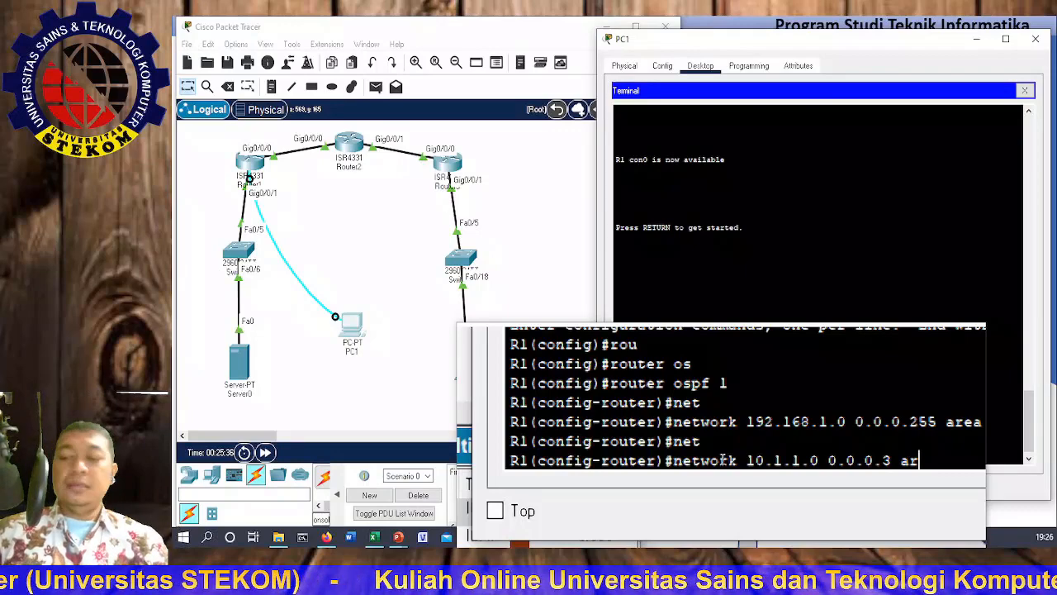
{"action": "key", "text": "Tab"}
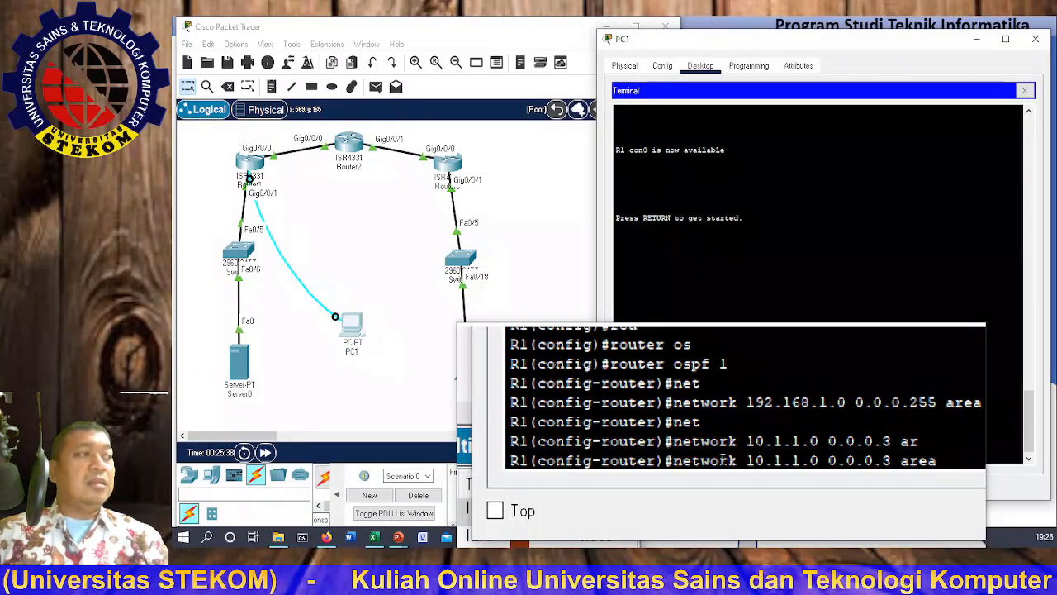
{"action": "type", "text": "0"}
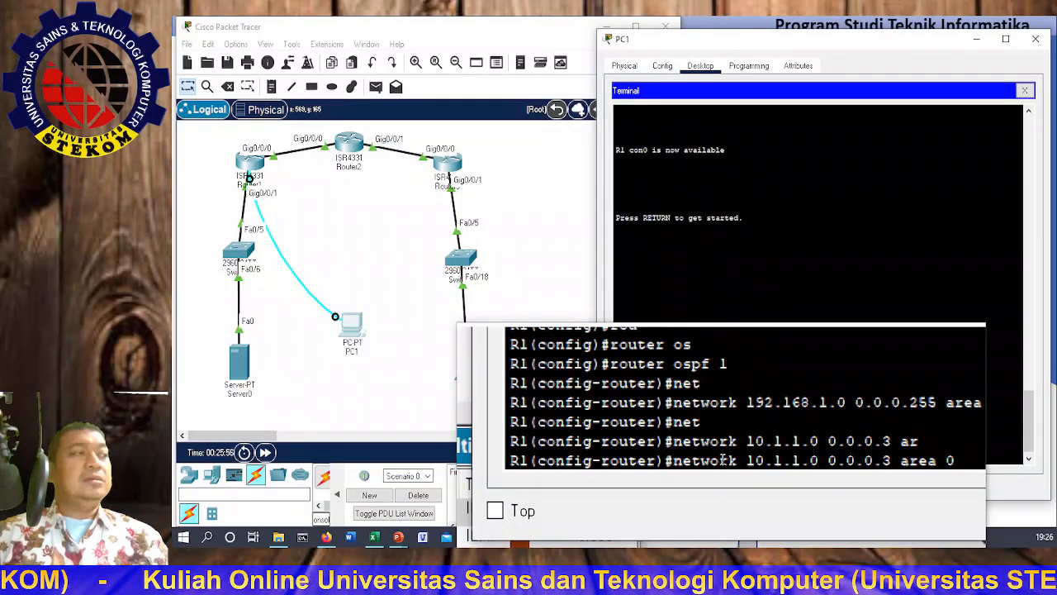
{"action": "key", "text": "Return"}
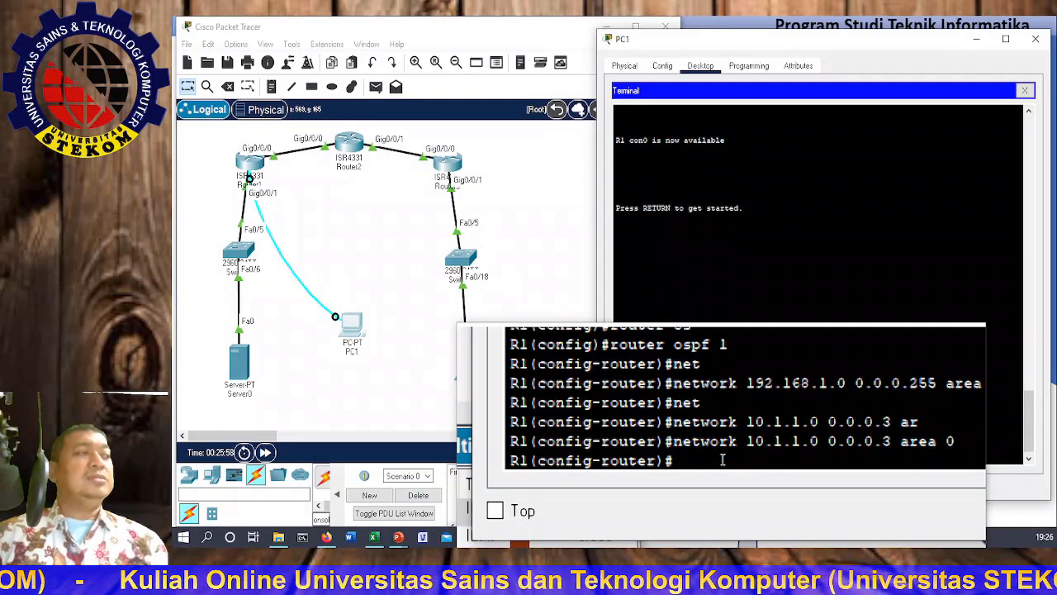
{"action": "type", "text": "exi"}
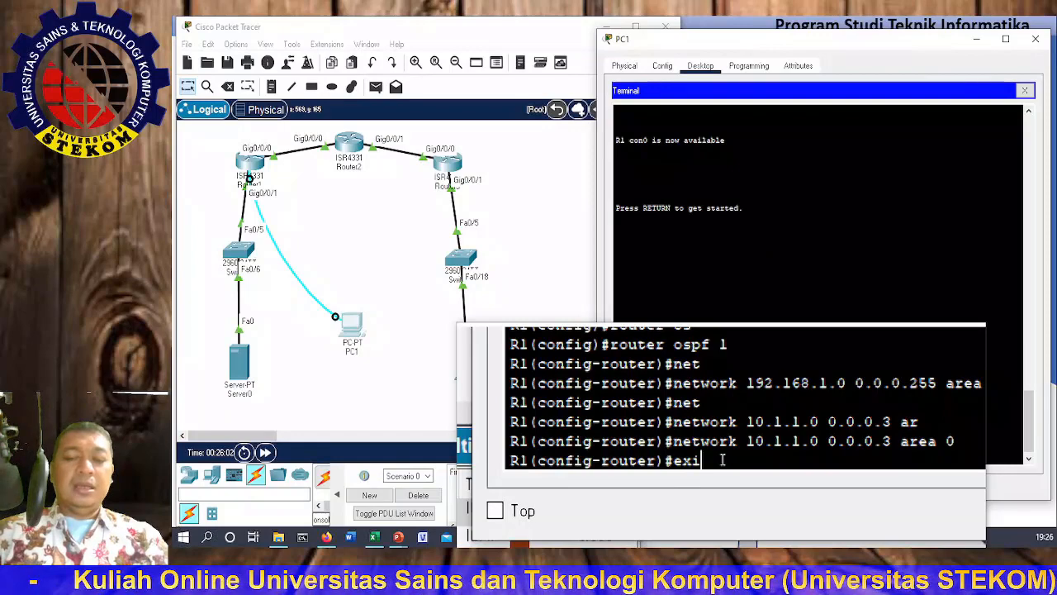
{"action": "key", "text": "BackSpace"}
{"action": "key", "text": "BackSpace"}
Step: Leave R1's configuration mode with end and copy running-config to startup-config
{"action": "type", "text": "en"}
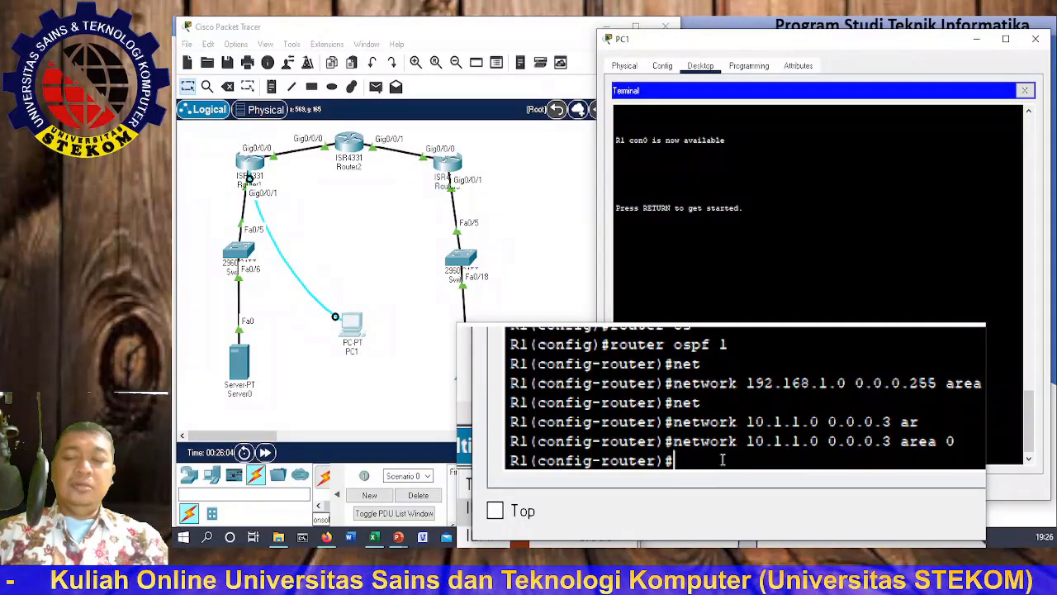
{"action": "type", "text": "d"}
{"action": "key", "text": "Return"}
{"action": "key", "text": "Return"}
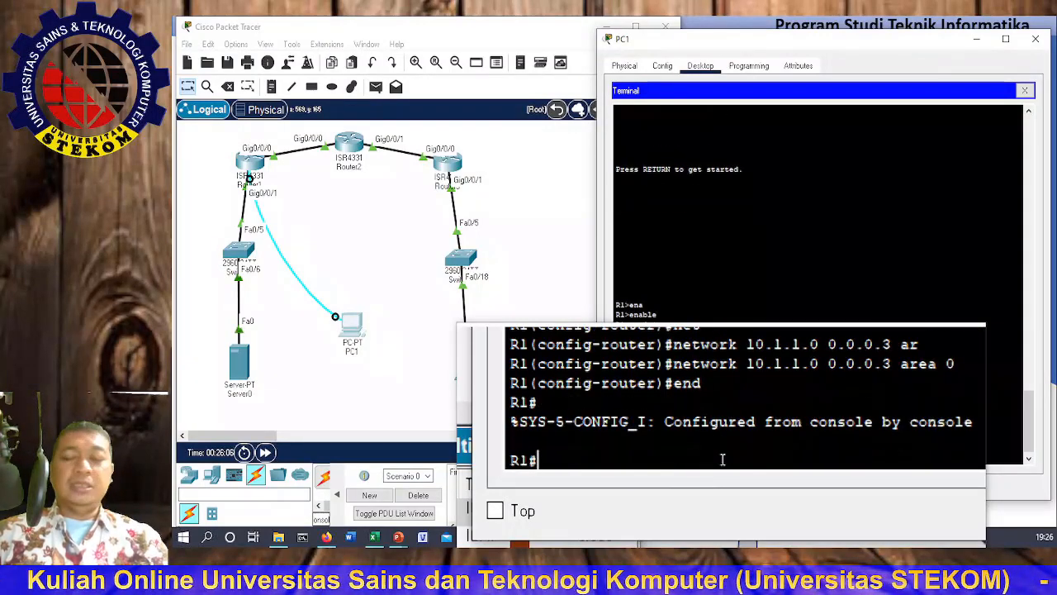
{"action": "type", "text": "cop"}
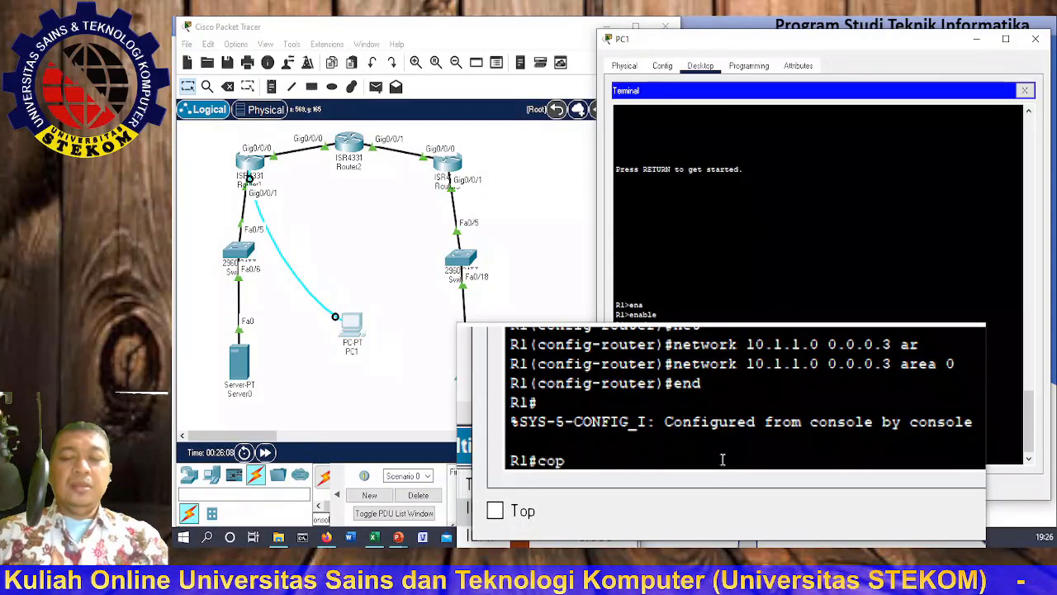
{"action": "type", "text": "y run"}
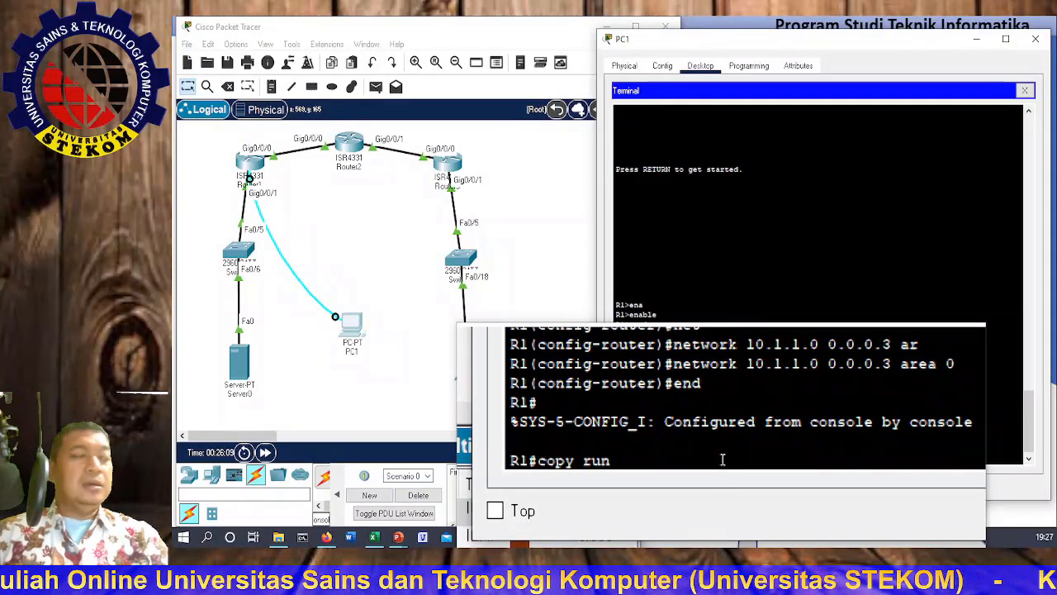
{"action": "key", "text": "Tab"}
{"action": "type", "text": "st"}
{"action": "key", "text": "Tab"}
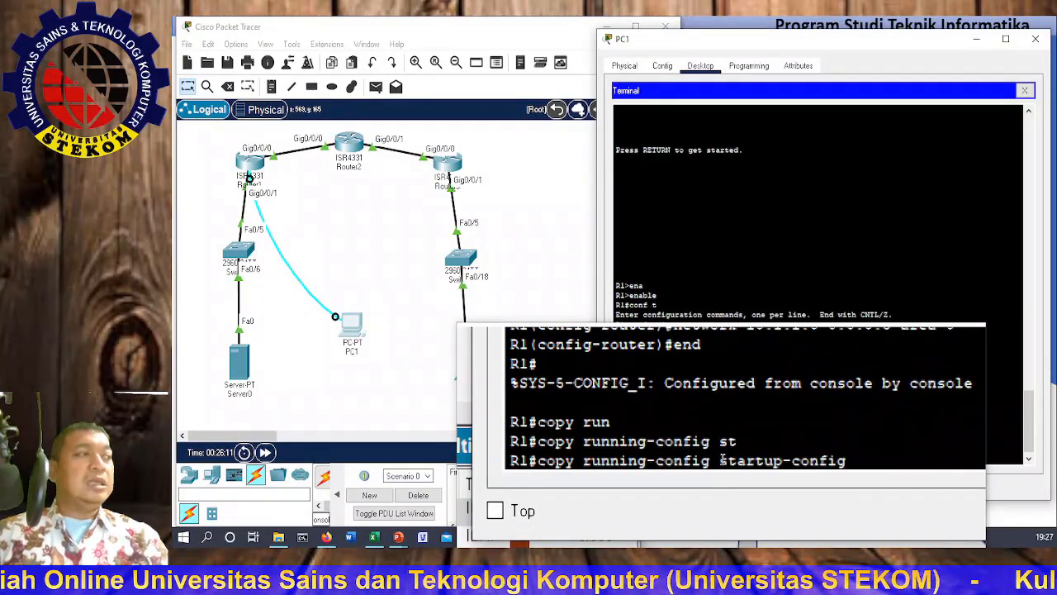
{"action": "key", "text": "Return"}
{"action": "key", "text": "Return"}
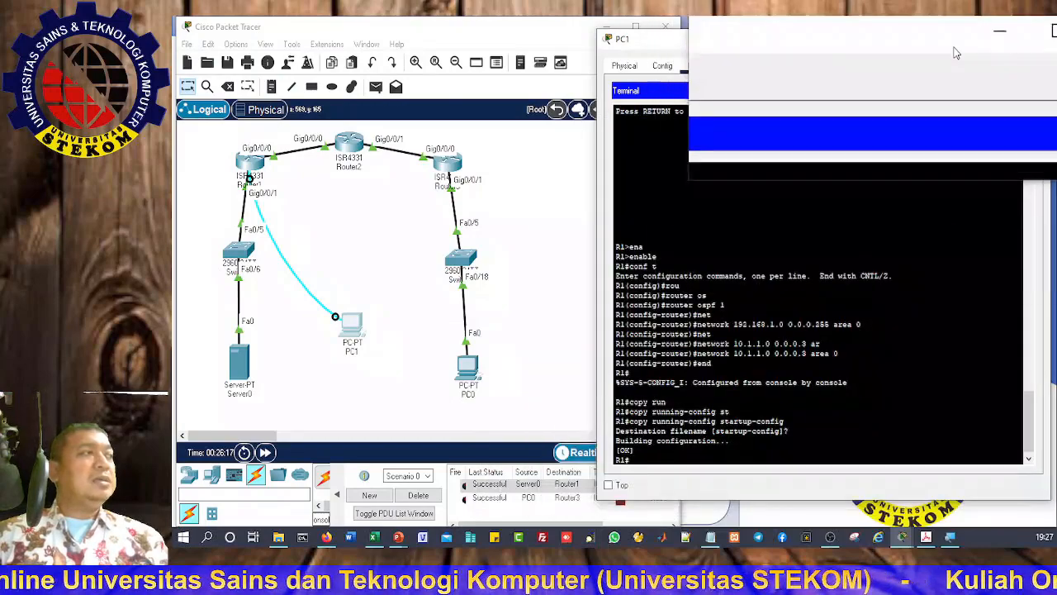
Step: Close PC1's terminal and run the console cable from Router2's Console port to PC1
{"action": "left_click", "coordinate": [1031, 39]}
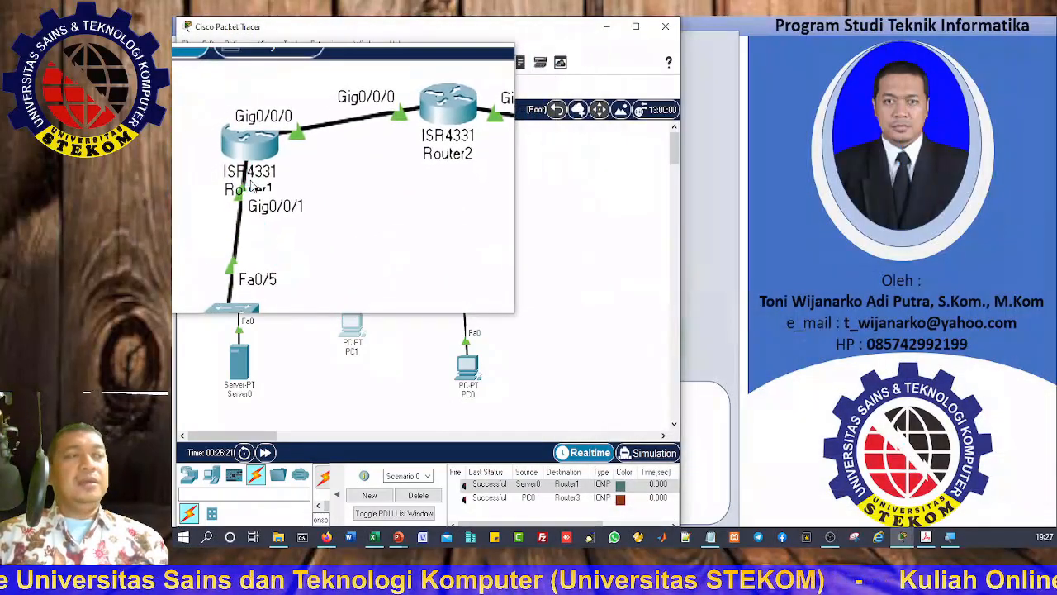
{"action": "left_click", "coordinate": [343, 149]}
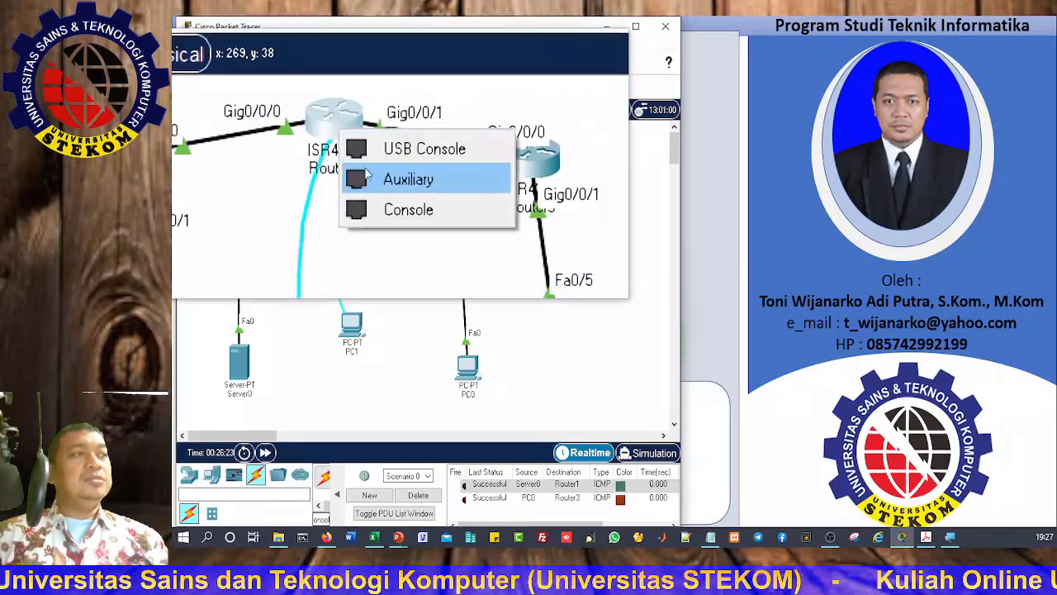
{"action": "left_click", "coordinate": [374, 195]}
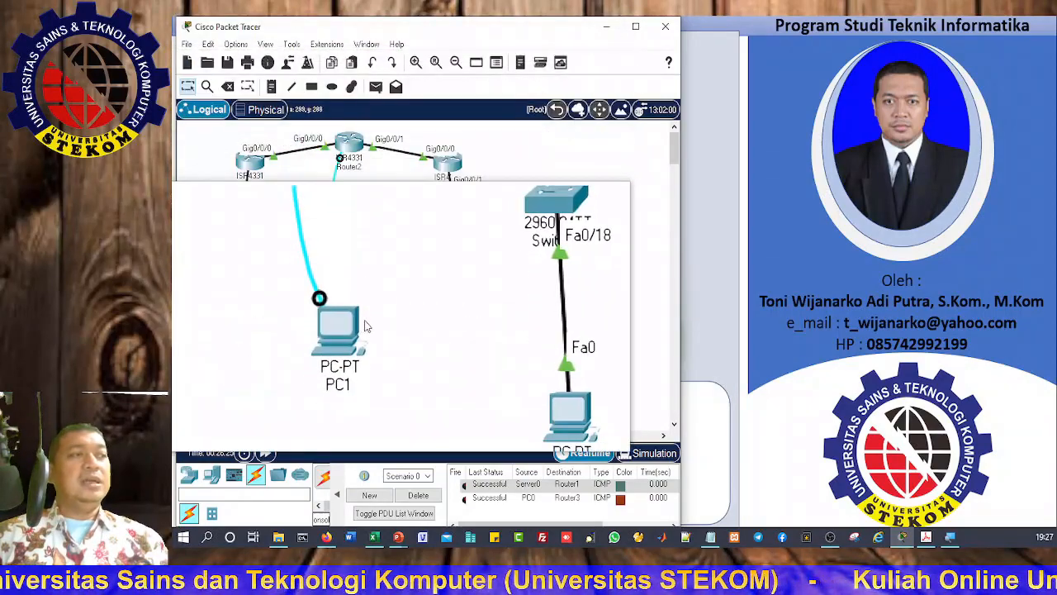
{"action": "left_click", "coordinate": [356, 330]}
Step: Open PC1's Terminal with default settings and move the window to the right
{"action": "left_click", "coordinate": [355, 331]}
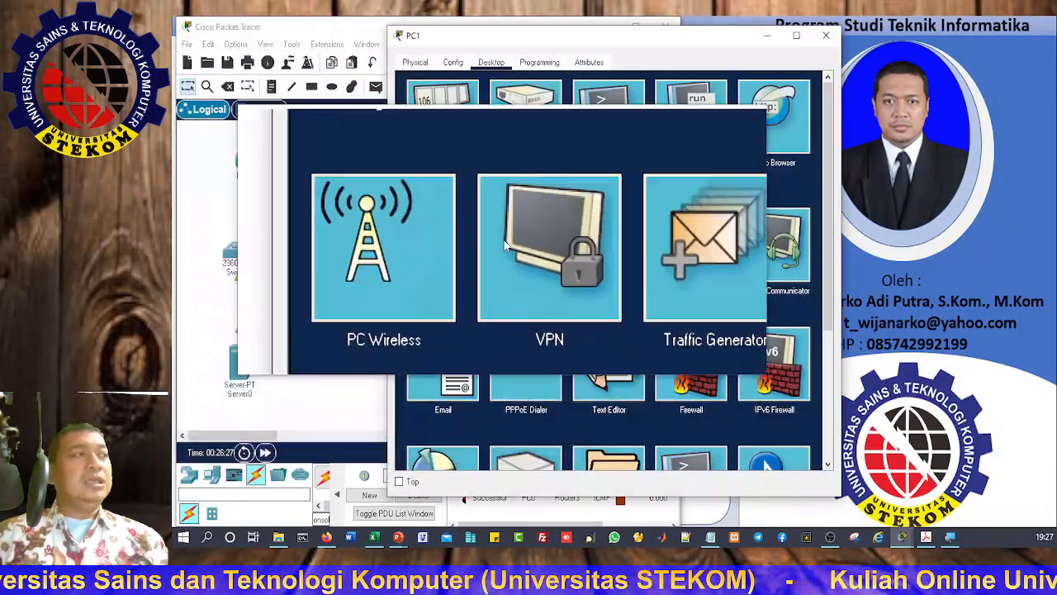
{"action": "left_click", "coordinate": [602, 125]}
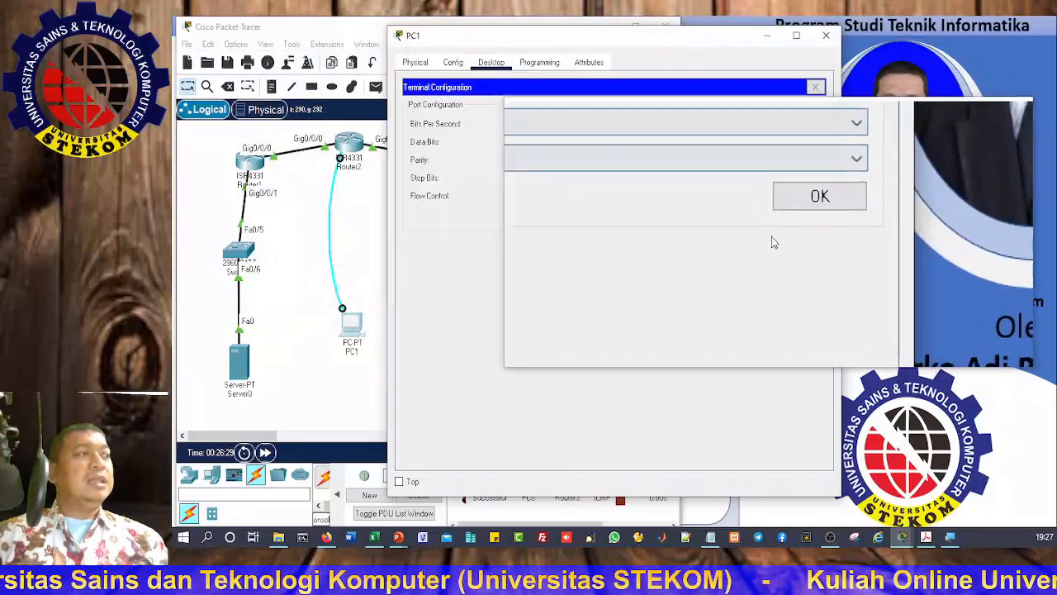
{"action": "left_click", "coordinate": [788, 217]}
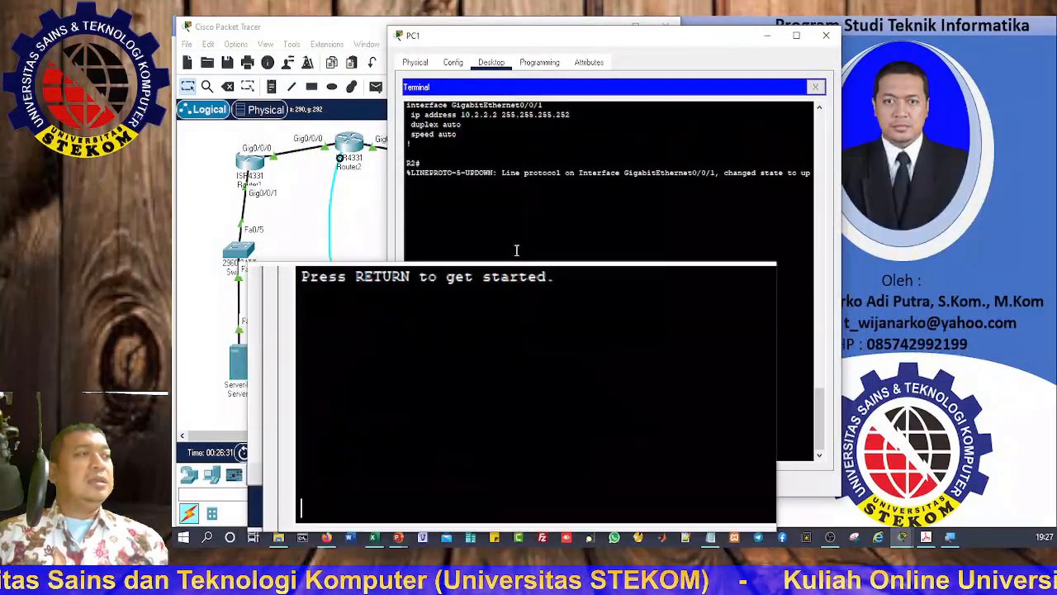
{"action": "left_click_drag", "start_coordinate": [497, 39], "coordinate": [697, 37]}
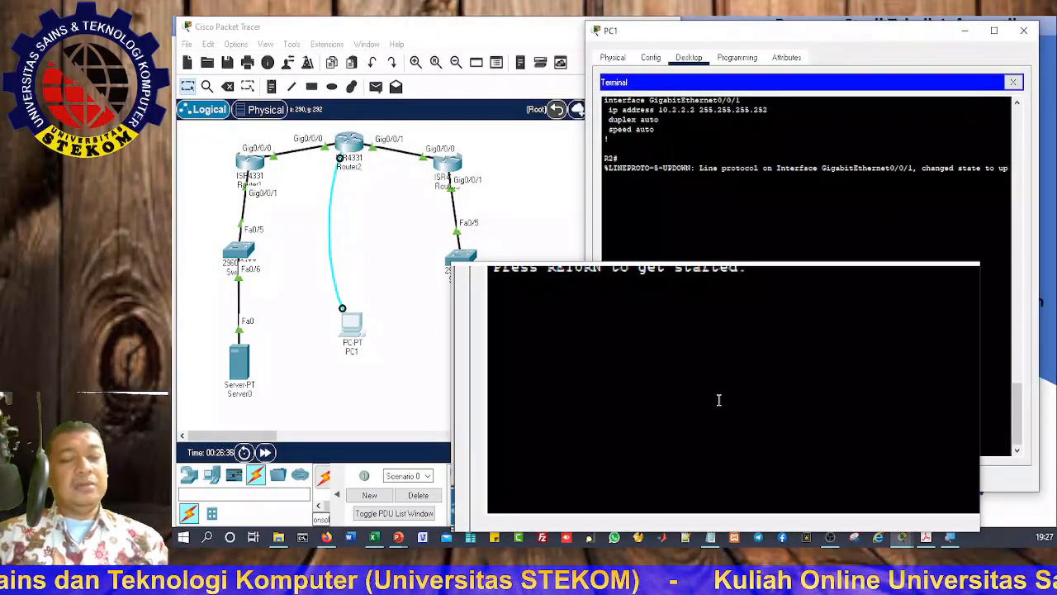
Step: On R2, enter privileged and global configuration mode and start OSPF process 1
{"action": "key", "text": "Return"}
{"action": "type", "text": "enable"}
{"action": "key", "text": "Tab"}
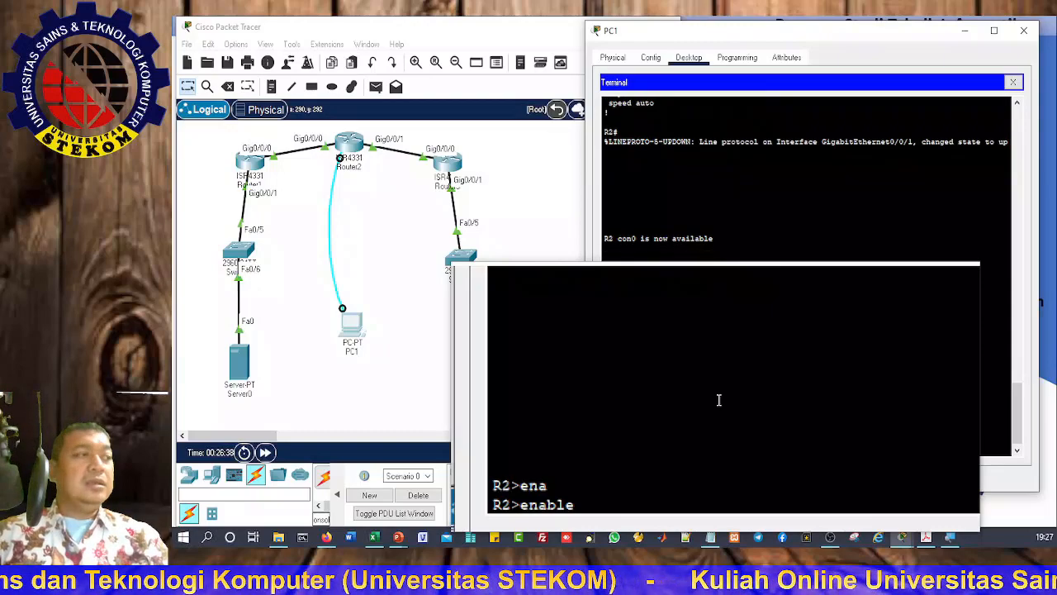
{"action": "key", "text": "Return"}
{"action": "type", "text": "conf t"}
{"action": "key", "text": "Return"}
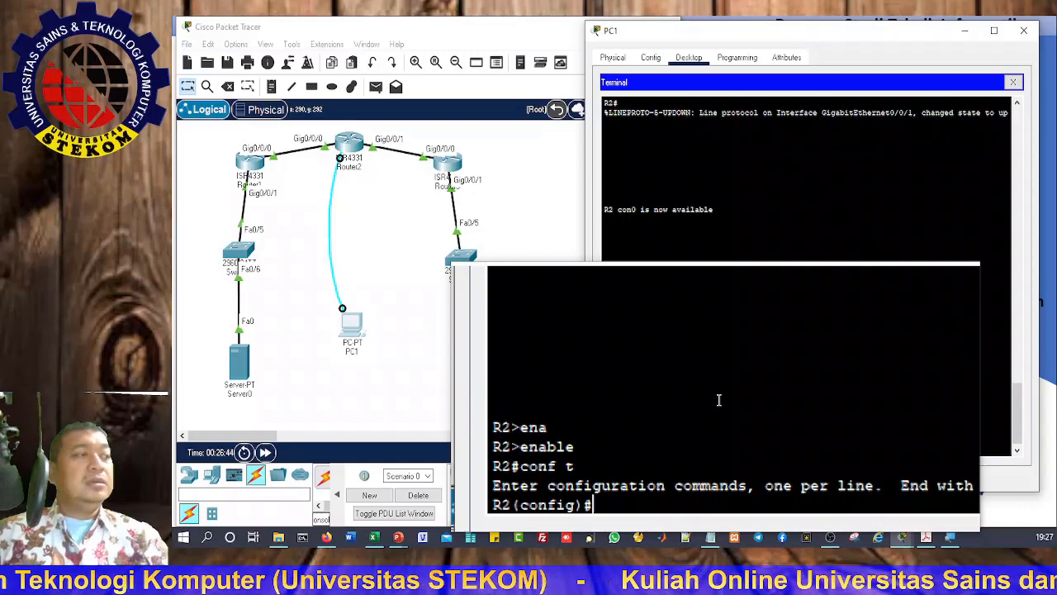
{"action": "type", "text": "rou"}
{"action": "key", "text": "Tab"}
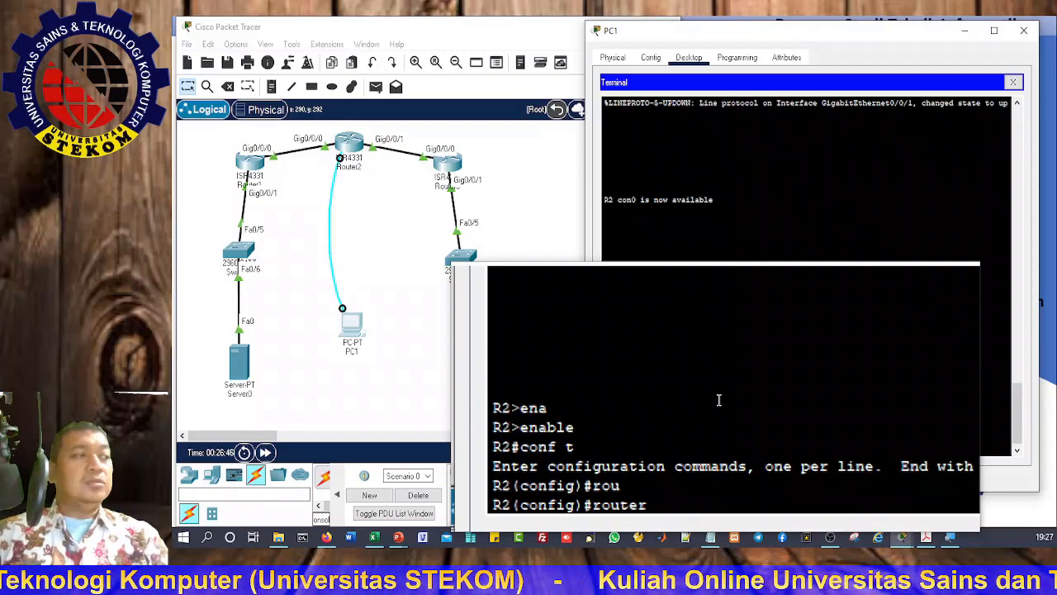
{"action": "type", "text": "ospf"}
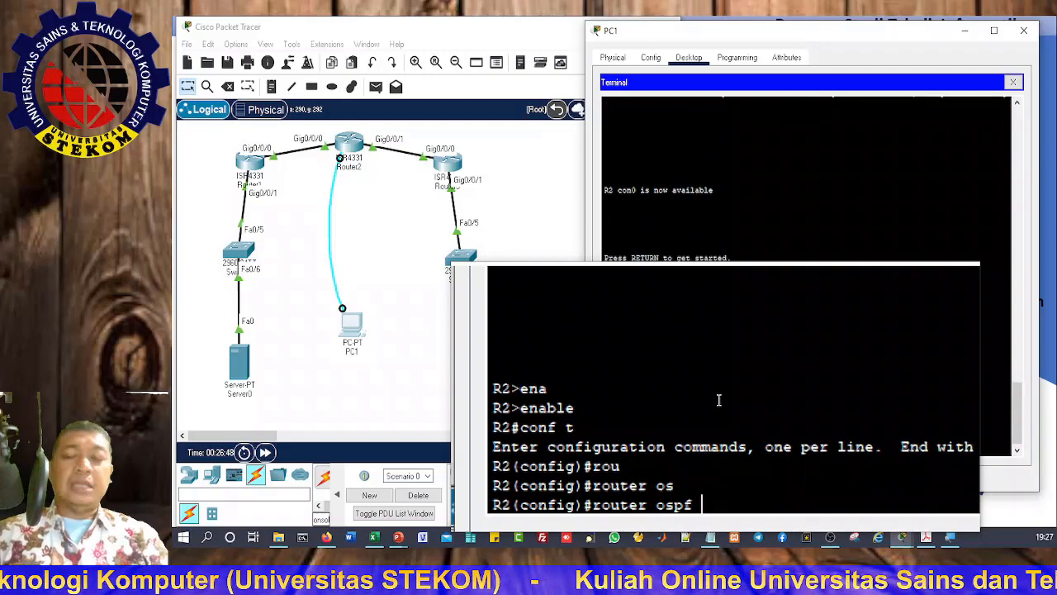
{"action": "type", "text": "1"}
{"action": "key", "text": "Return"}
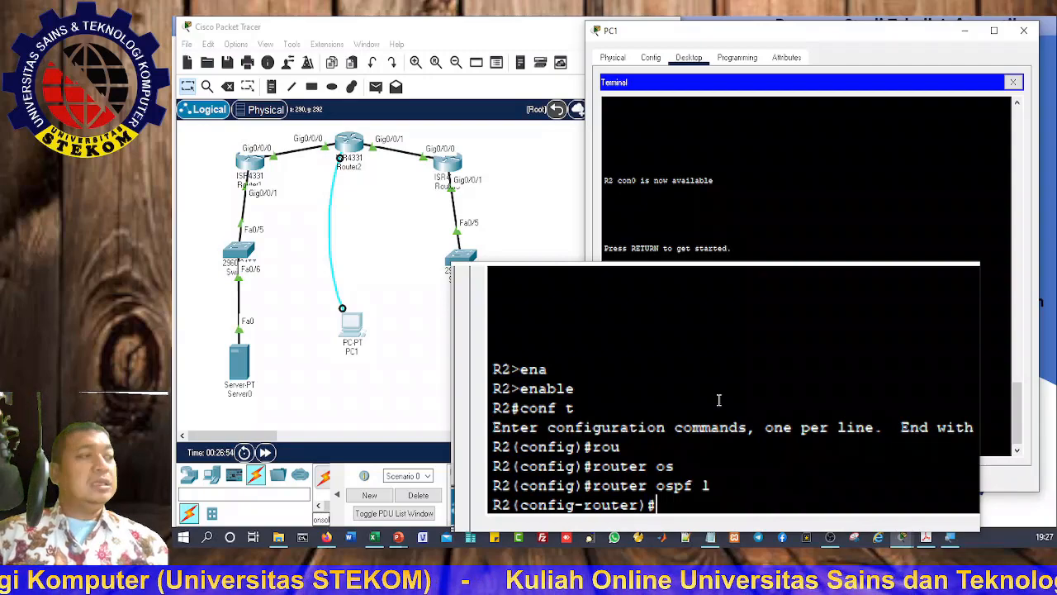
Step: Advertise network 10.1.1.0 0.0.0.3 in area 0 on R2
{"action": "type", "text": "net"}
{"action": "key", "text": "Tab"}
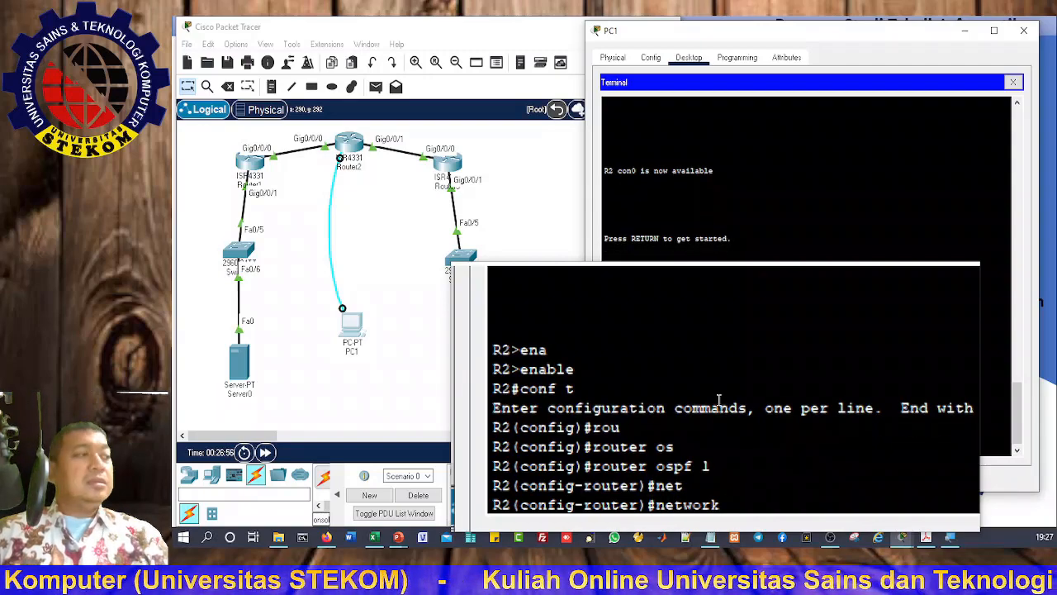
{"action": "type", "text": "1"}
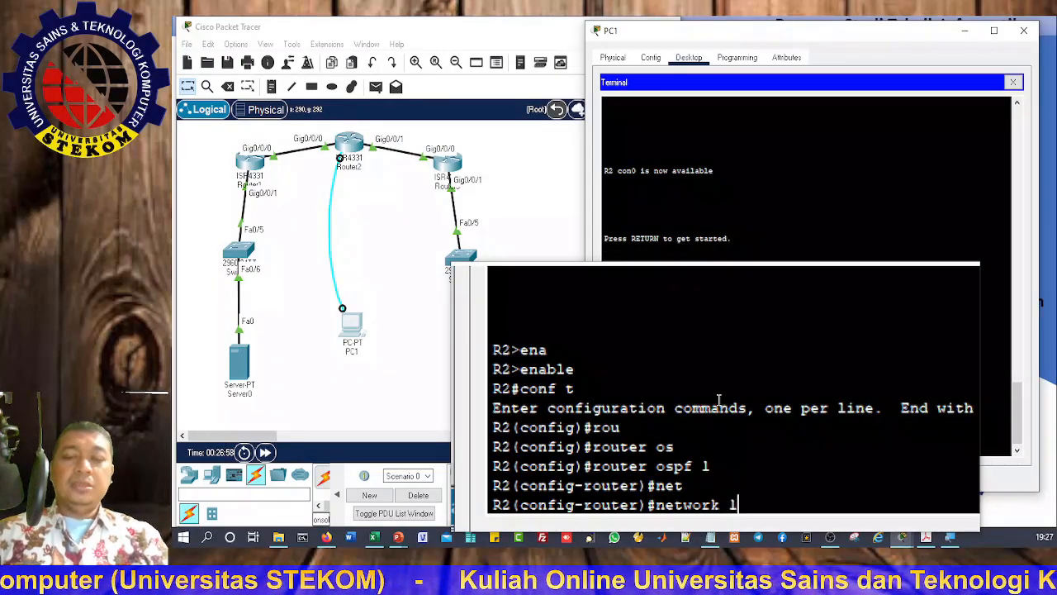
{"action": "type", "text": "0.1."}
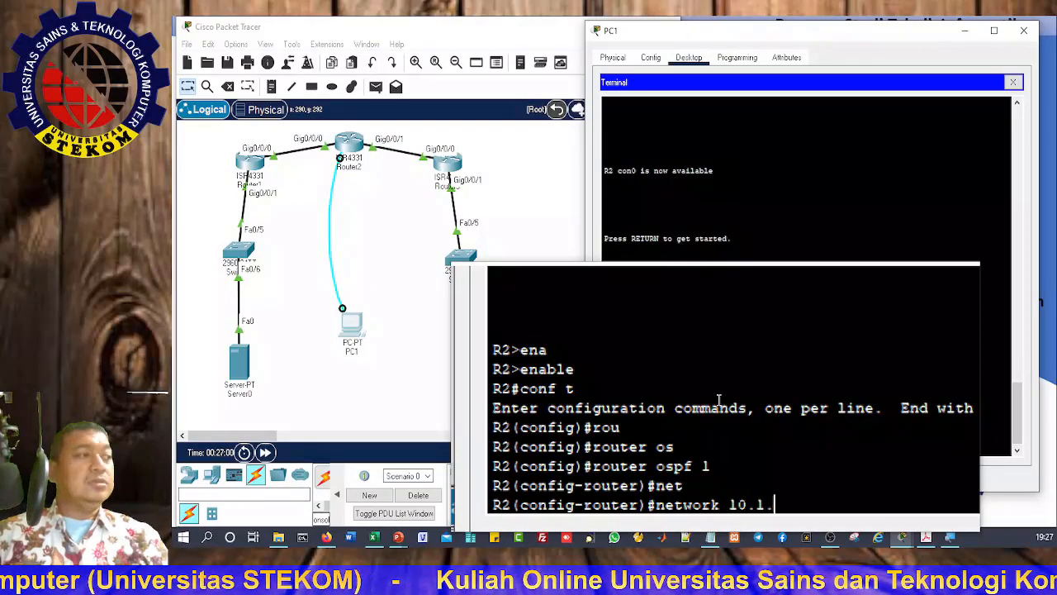
{"action": "type", "text": "1.0 0.0.0."}
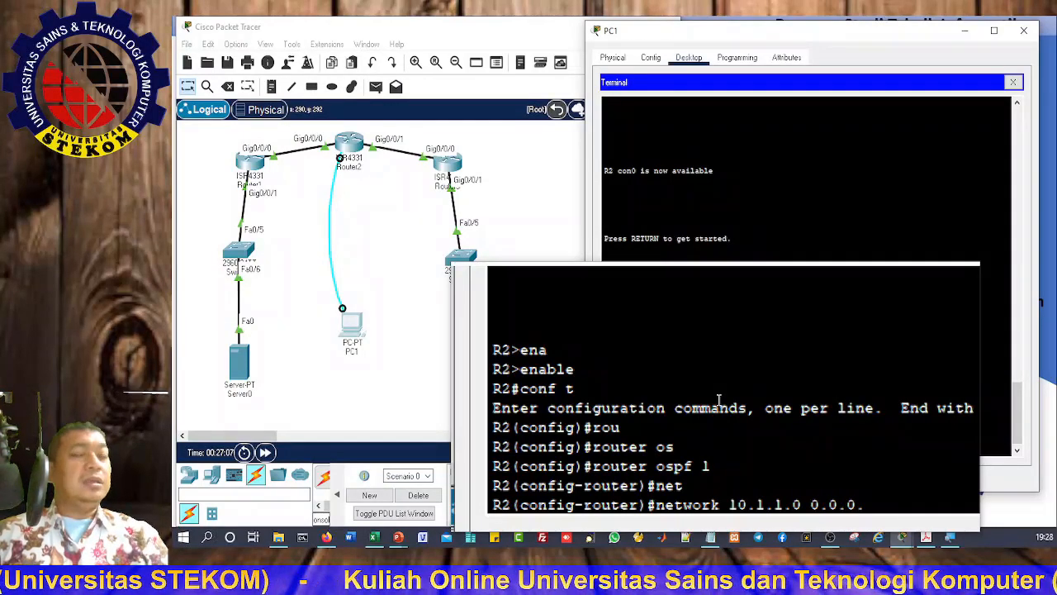
{"action": "type", "text": "3"}
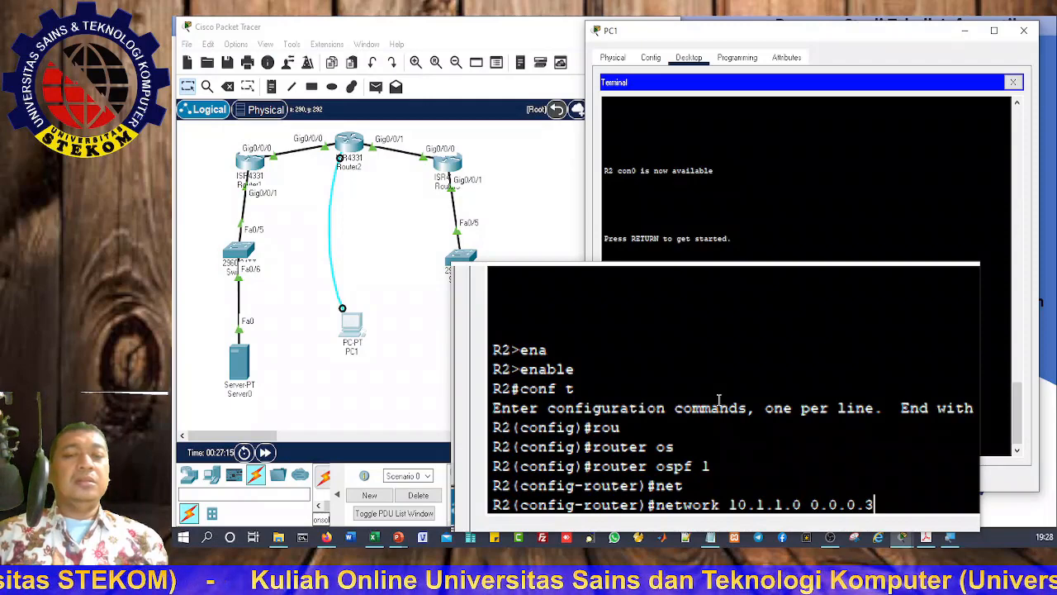
{"action": "type", "text": "a"}
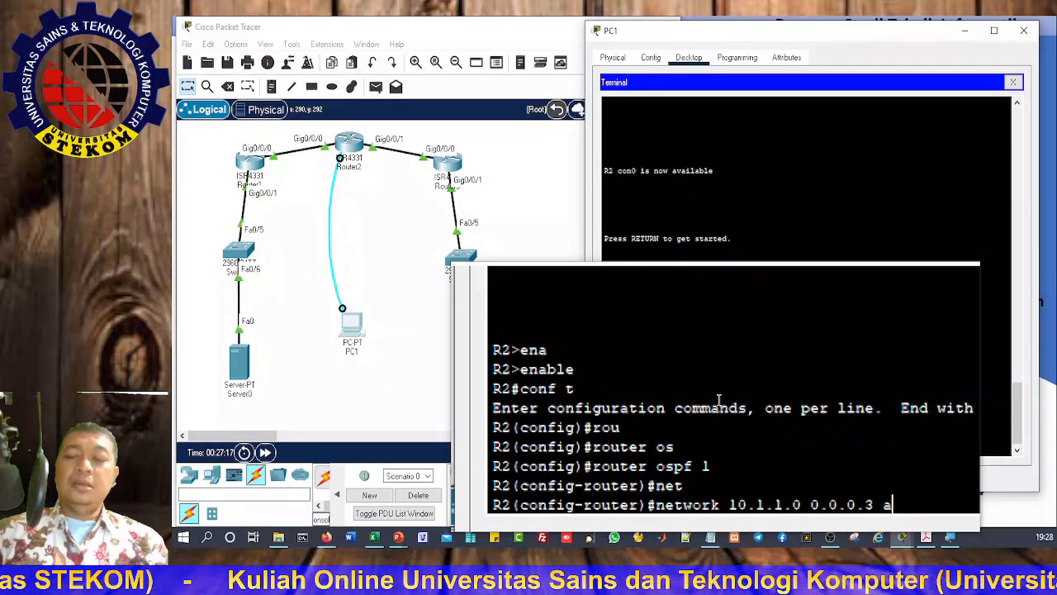
{"action": "type", "text": "re"}
{"action": "key", "text": "Tab"}
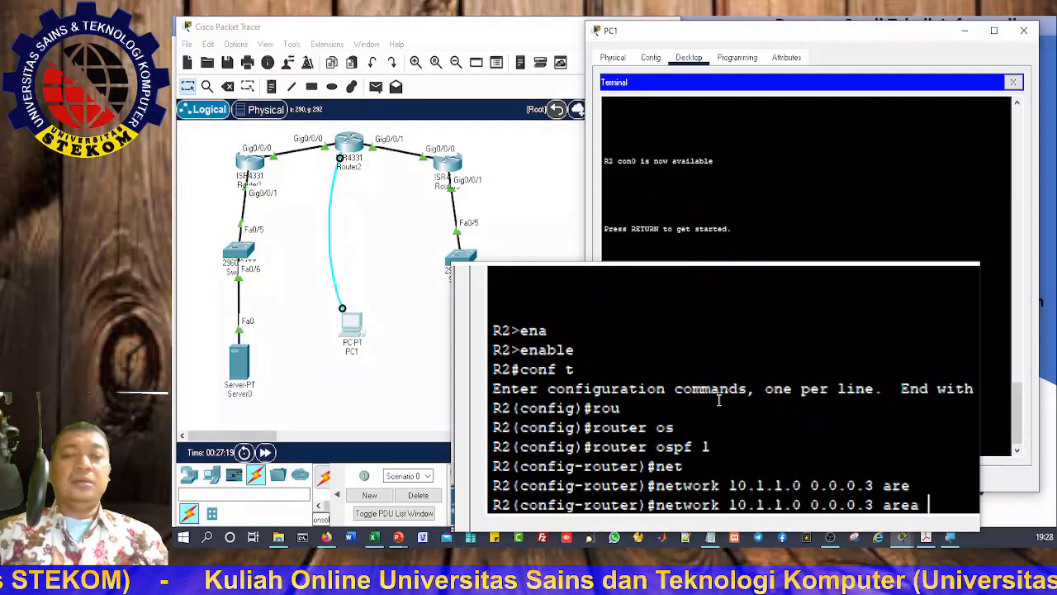
{"action": "type", "text": "0"}
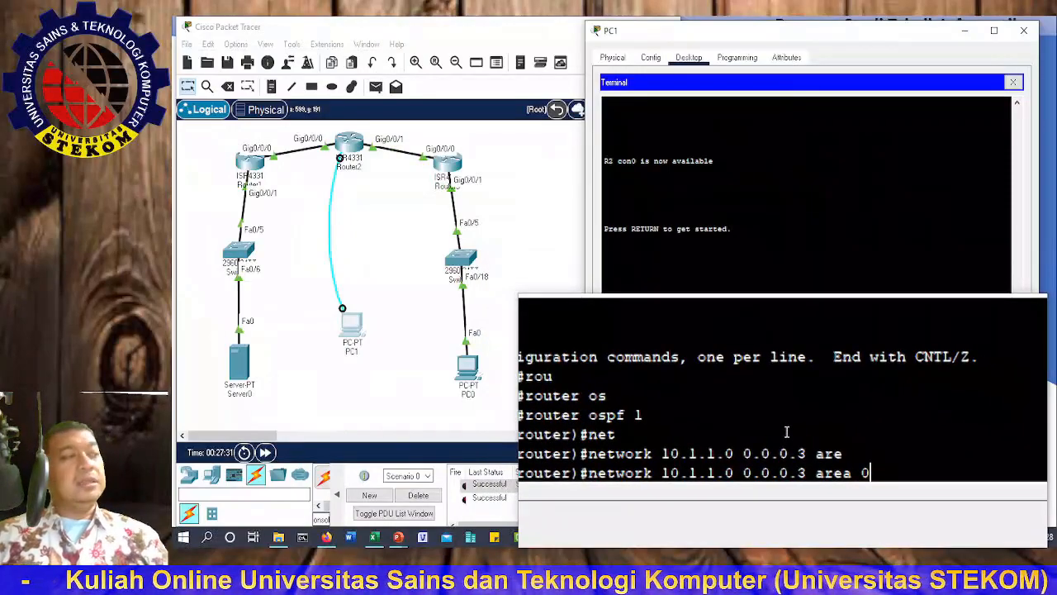
{"action": "key", "text": "Return"}
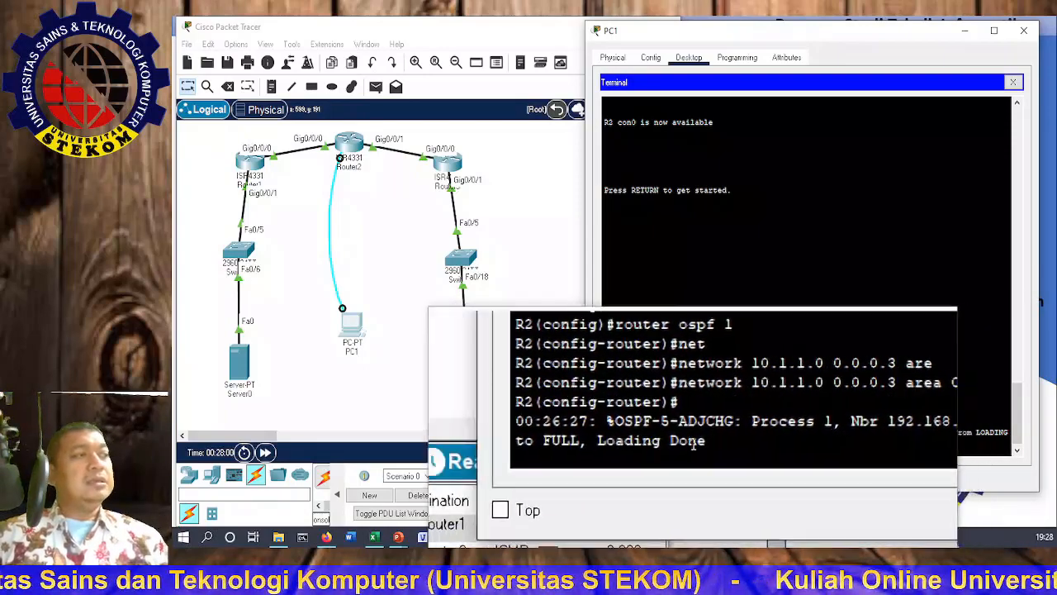
Step: Add 'network 10.2.2.0 0.0.0.3 area 0' to R2's OSPF process 1
{"action": "key", "text": "Return"}
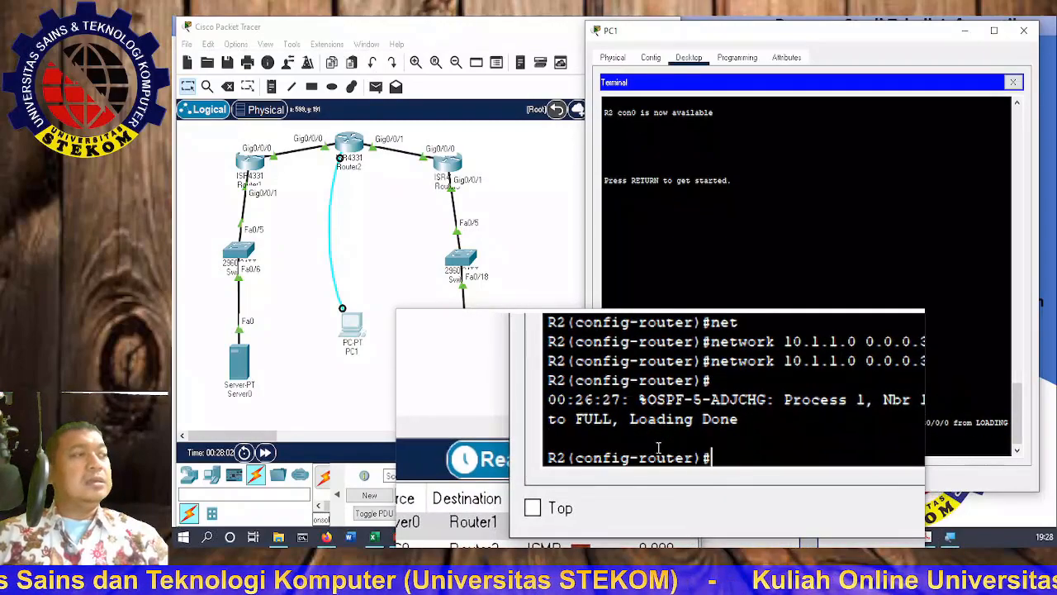
{"action": "type", "text": "net"}
{"action": "key", "text": "Tab"}
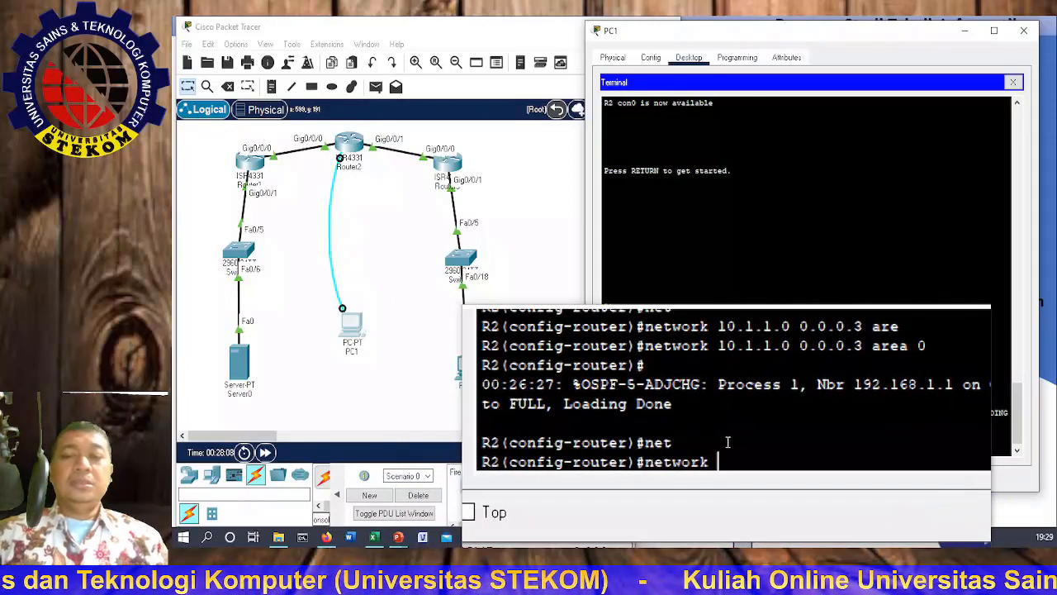
{"action": "type", "text": "10.2.2"}
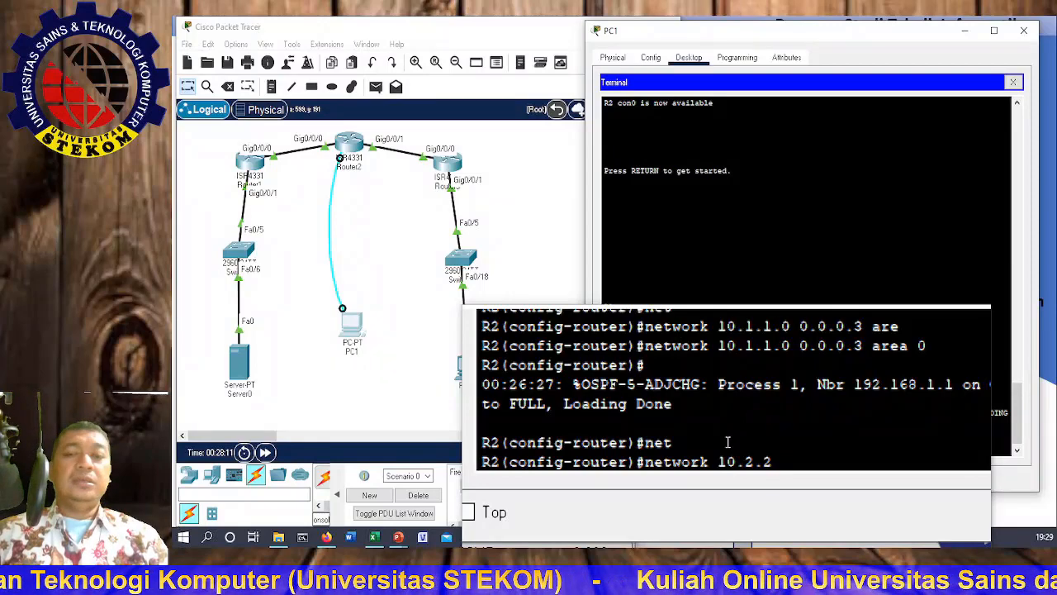
{"action": "type", "text": "."}
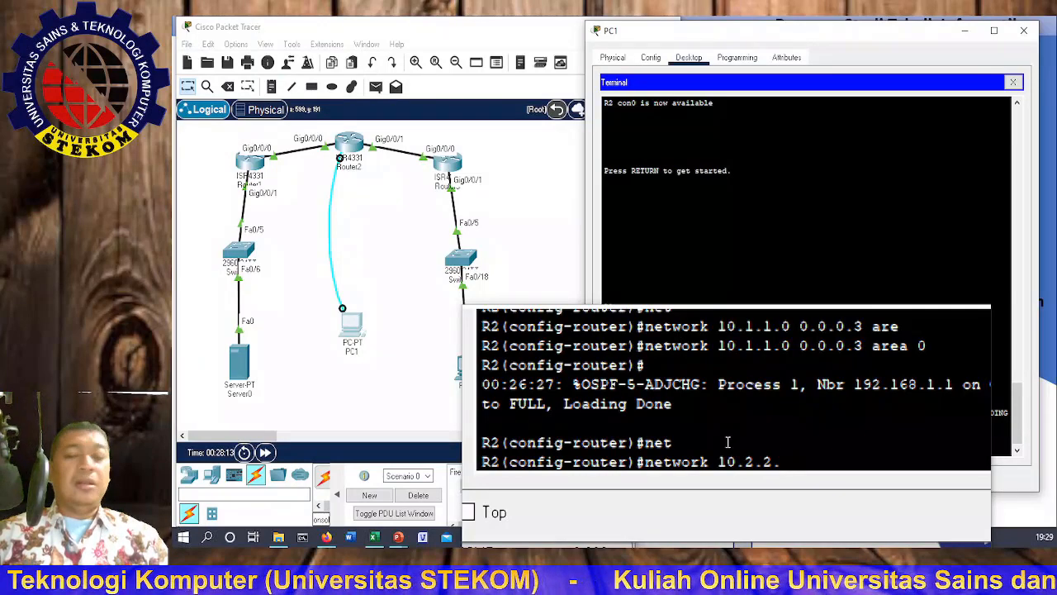
{"action": "type", "text": "0"}
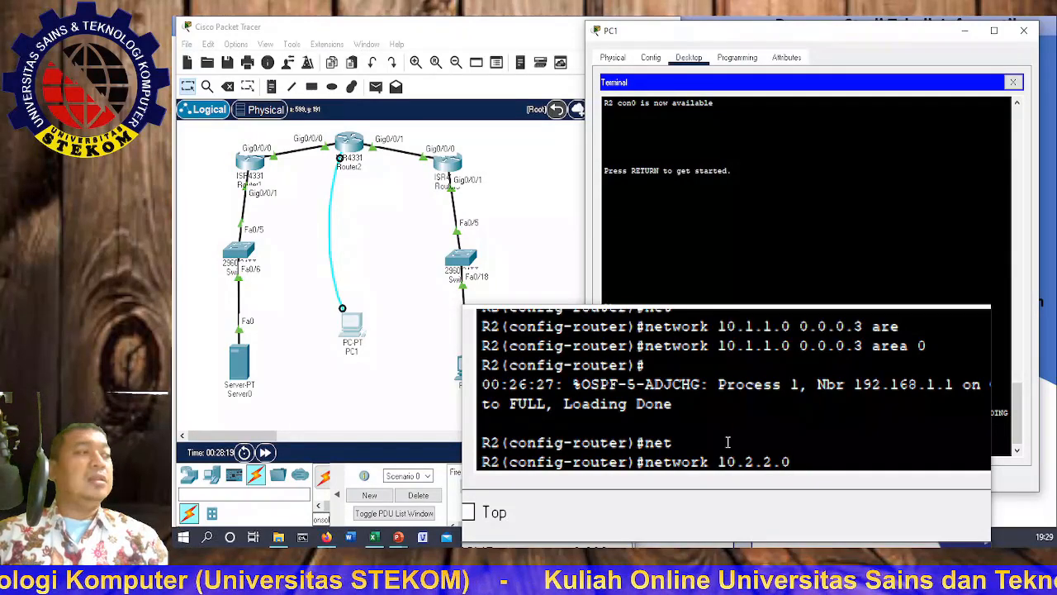
{"action": "type", "text": "0."}
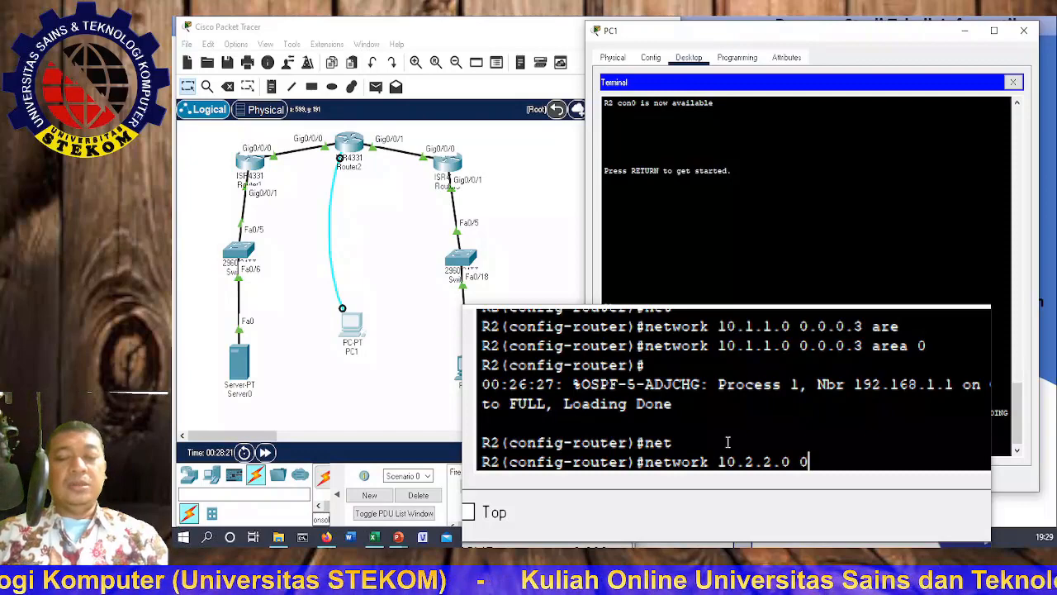
{"action": "type", "text": "0.0"}
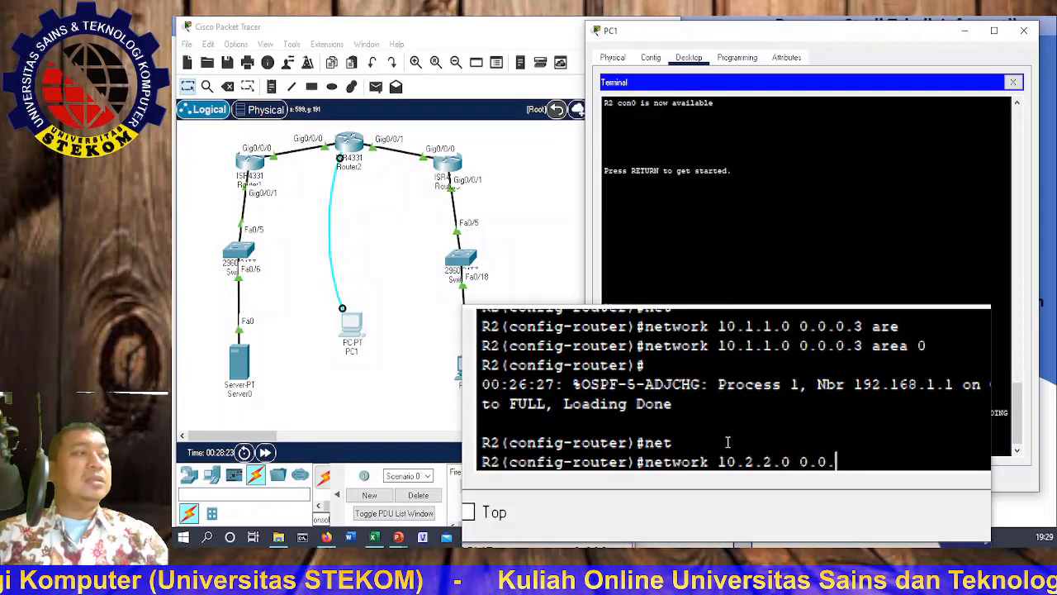
{"action": "type", "text": ".3"}
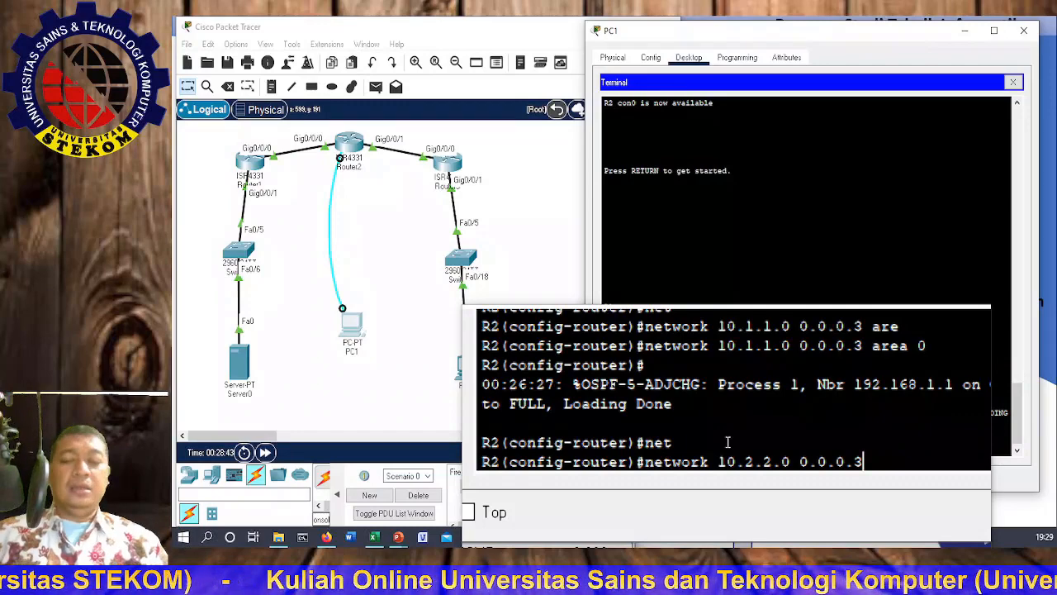
{"action": "type", "text": "are"}
{"action": "key", "text": "Tab"}
{"action": "type", "text": "0"}
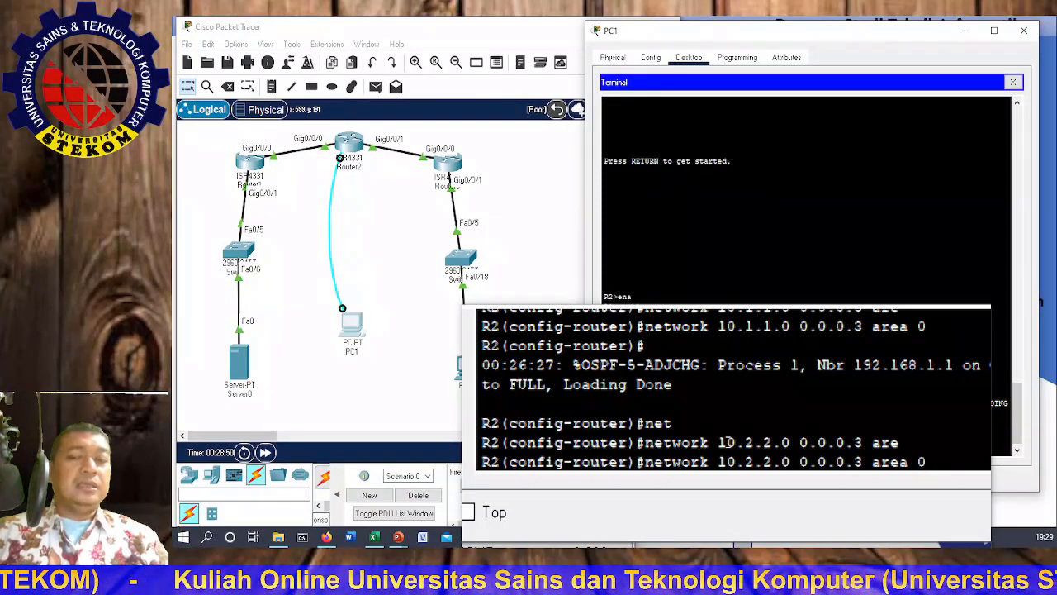
{"action": "key", "text": "Return"}
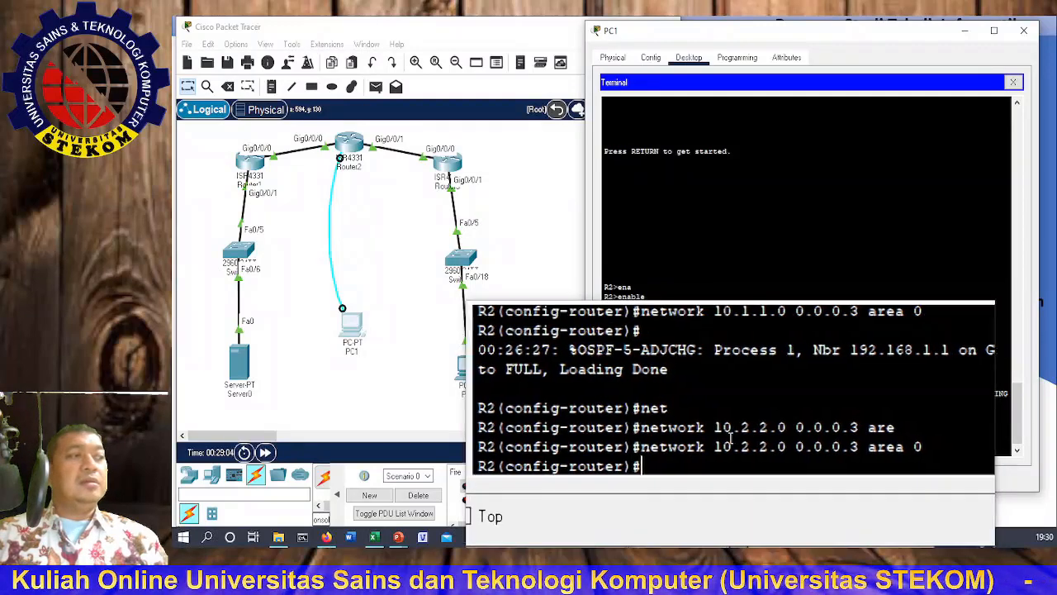
Step: Exit R2's configuration with end and save running-config to startup-config, accepting the default filename
{"action": "type", "text": "end"}
{"action": "key", "text": "Return"}
{"action": "type", "text": "copy"}
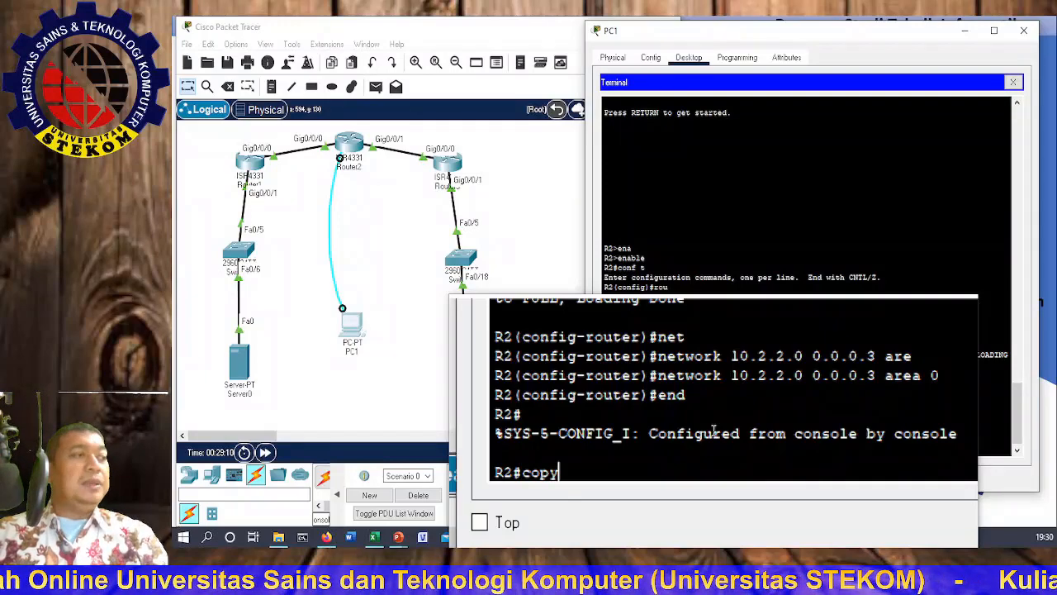
{"action": "type", "text": " run"}
{"action": "key", "text": "Tab"}
{"action": "type", "text": "st"}
{"action": "key", "text": "Tab"}
{"action": "key", "text": "Return"}
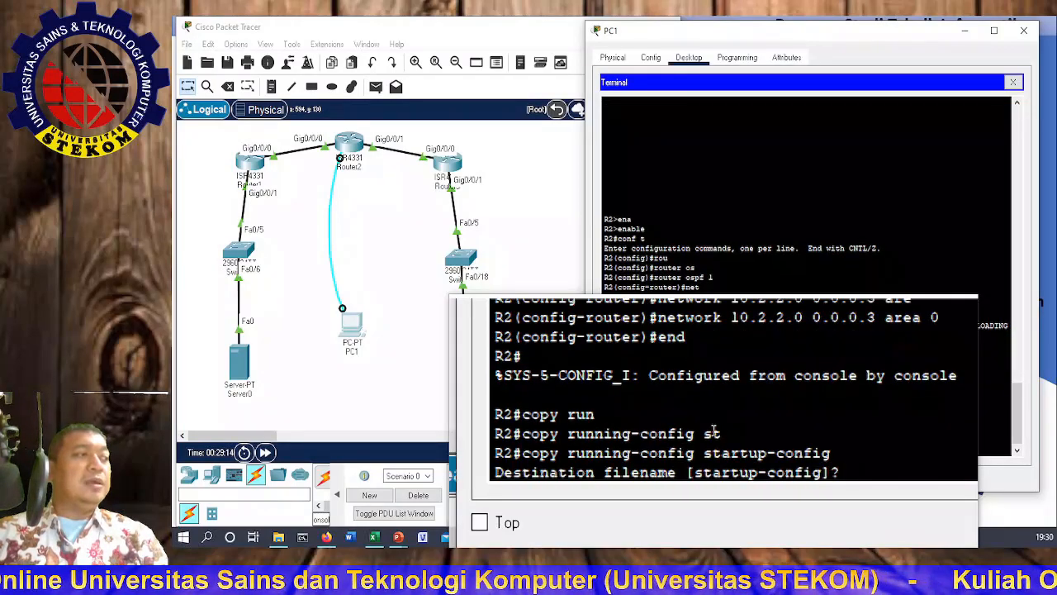
{"action": "key", "text": "Return"}
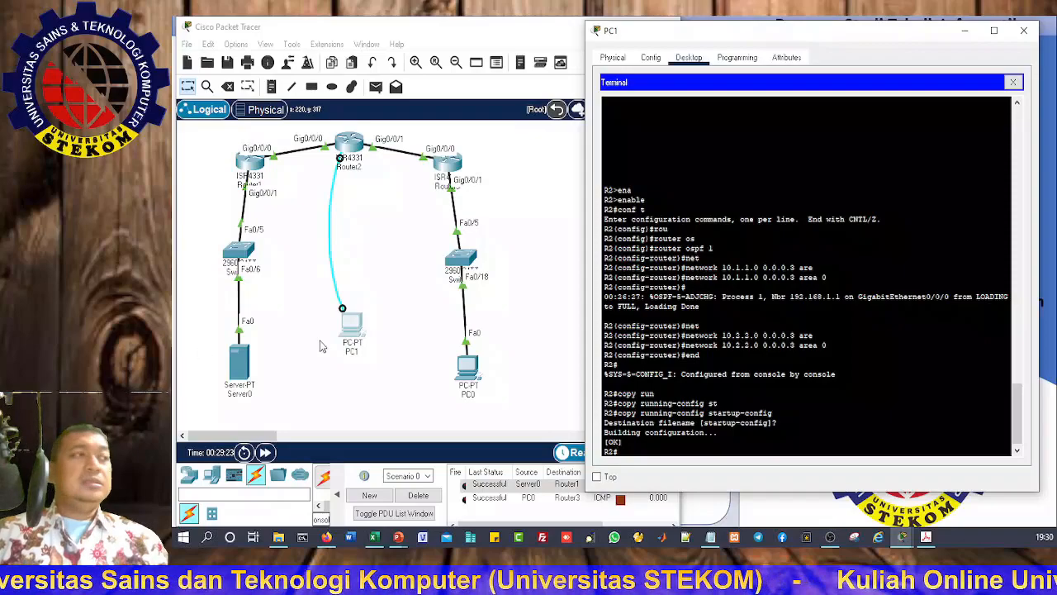
Step: Close PC1's terminal and connect the console cable to Router3's Console port
{"action": "left_click", "coordinate": [1024, 31]}
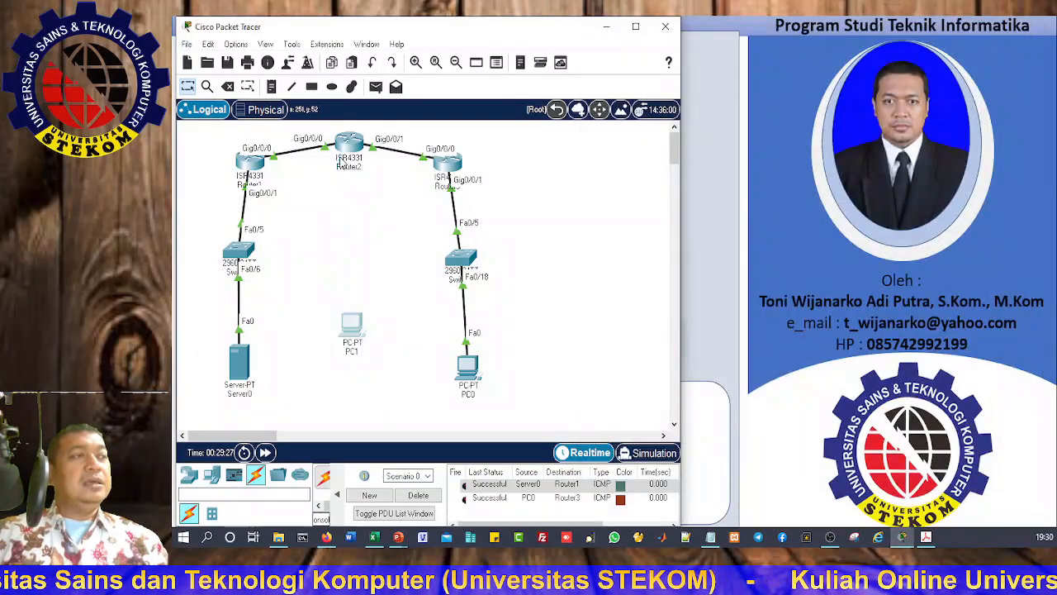
{"action": "left_click", "coordinate": [446, 174]}
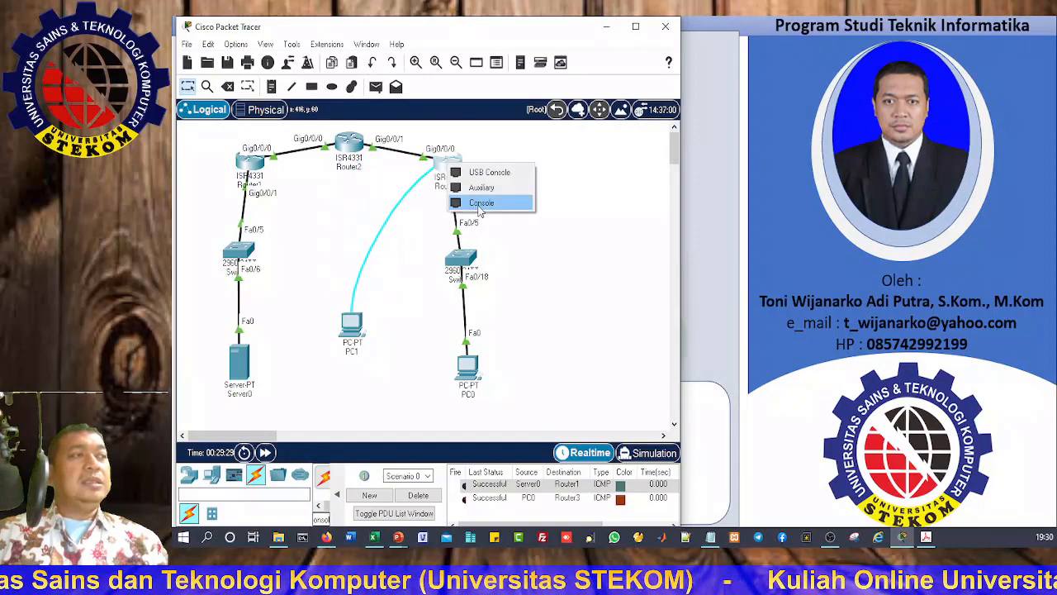
{"action": "left_click", "coordinate": [479, 204]}
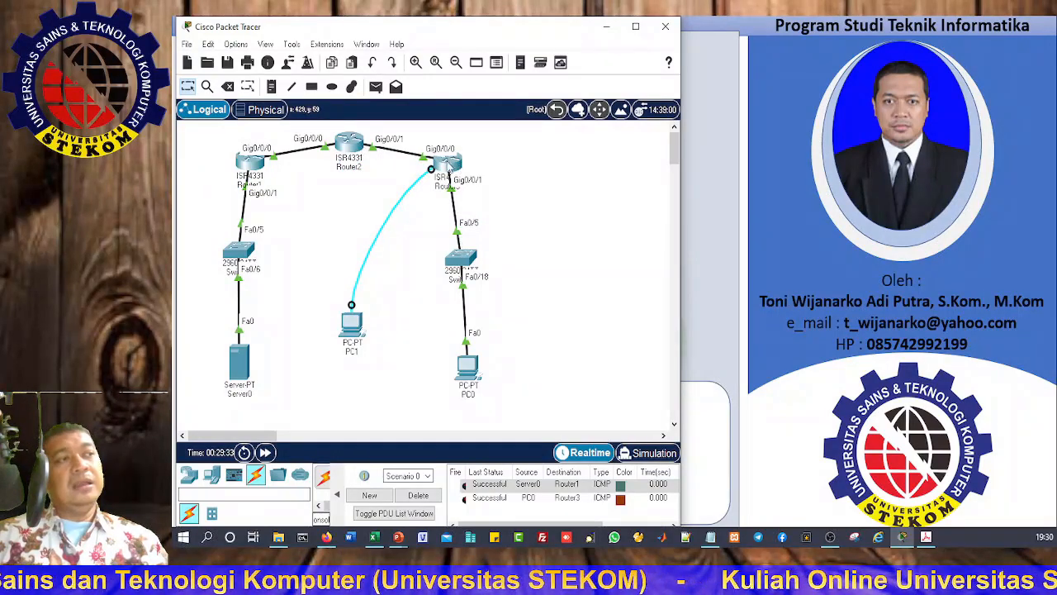
Step: Open PC1's Terminal with default settings and drag it right to uncover Router3 and PC0
{"action": "left_click", "coordinate": [349, 320]}
{"action": "left_click", "coordinate": [609, 123]}
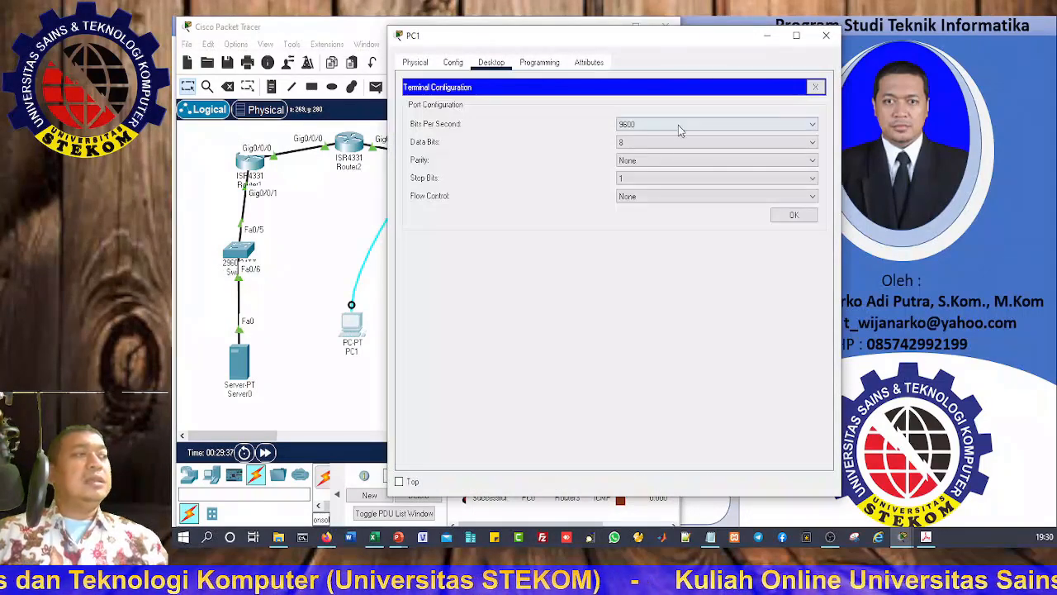
{"action": "left_click", "coordinate": [780, 215]}
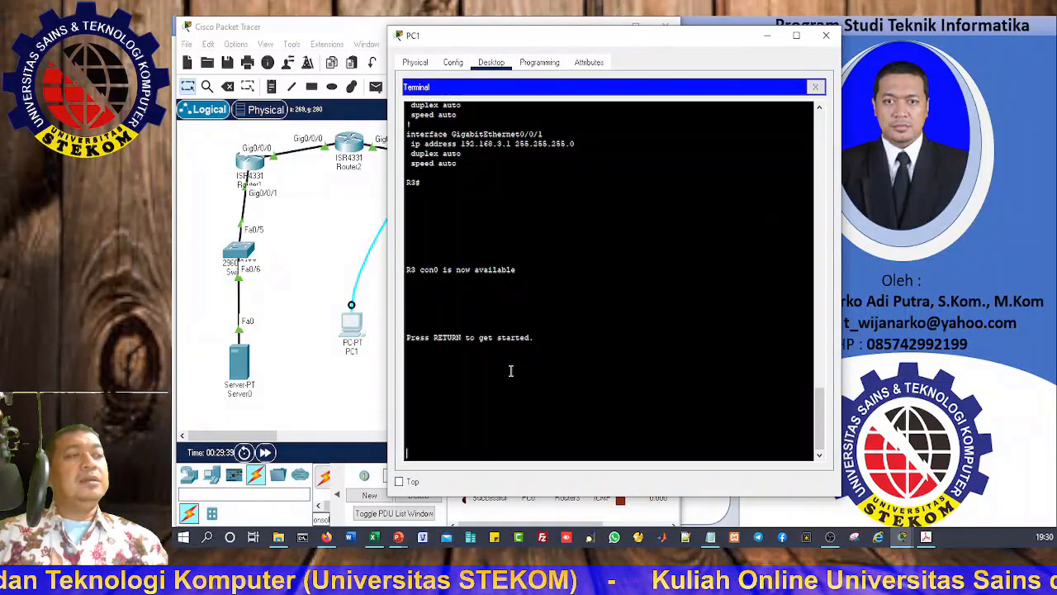
{"action": "left_click_drag", "start_coordinate": [541, 36], "coordinate": [756, 28]}
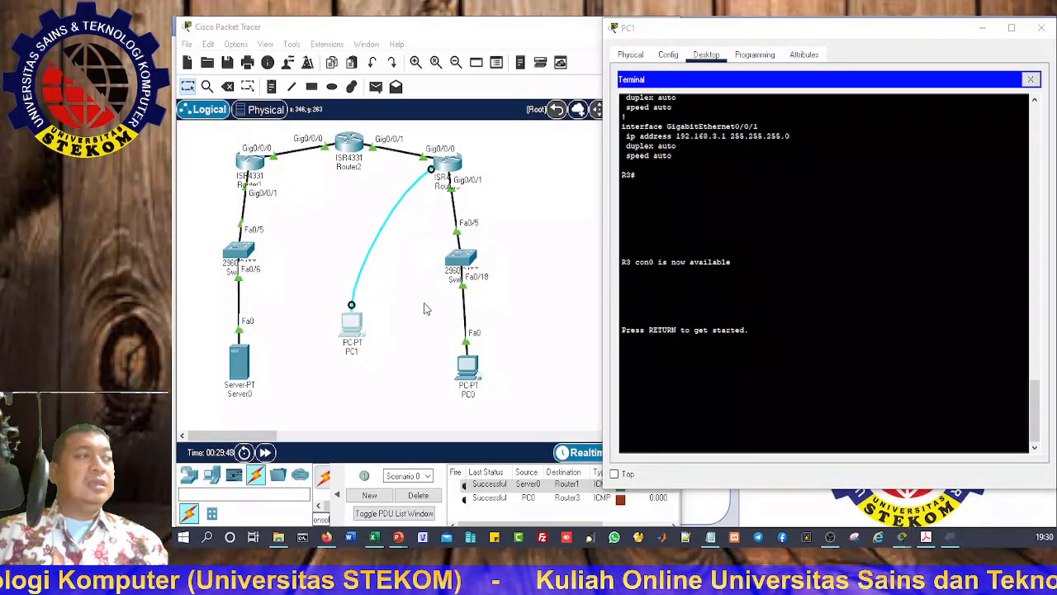
Step: Enlarge the terminal text and bring R3 into enable and then global configuration mode
{"action": "key", "text": "super+plus"}
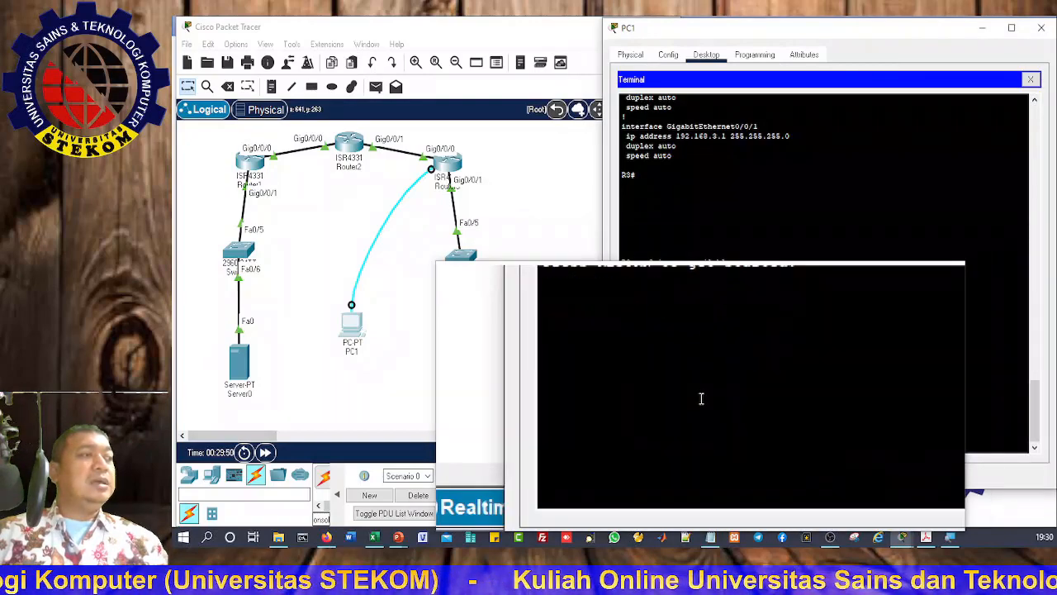
{"action": "key", "text": "Return"}
{"action": "type", "text": "ena"}
{"action": "key", "text": "Return"}
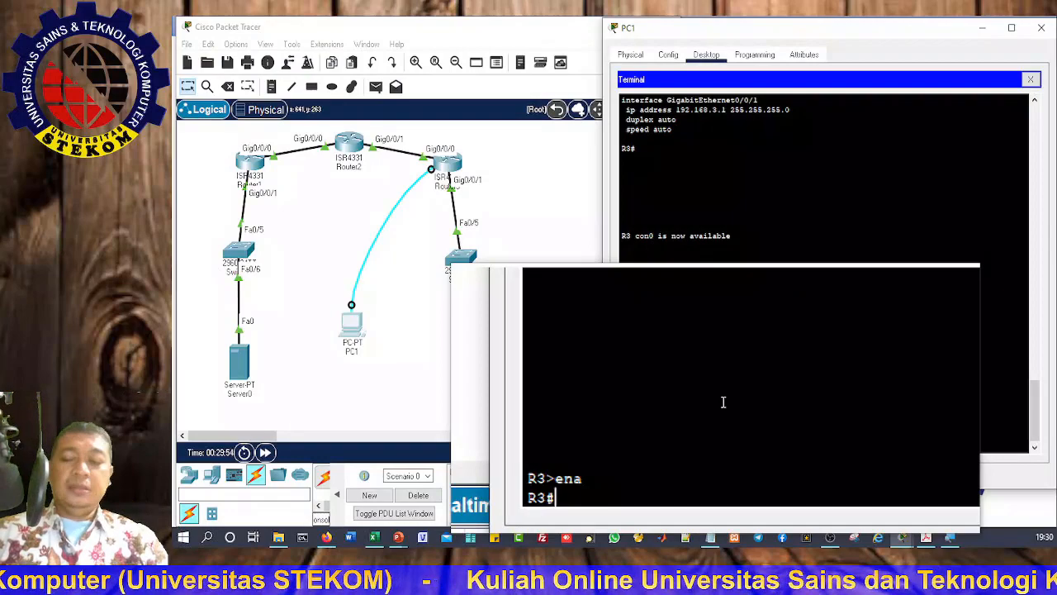
{"action": "type", "text": "conf t"}
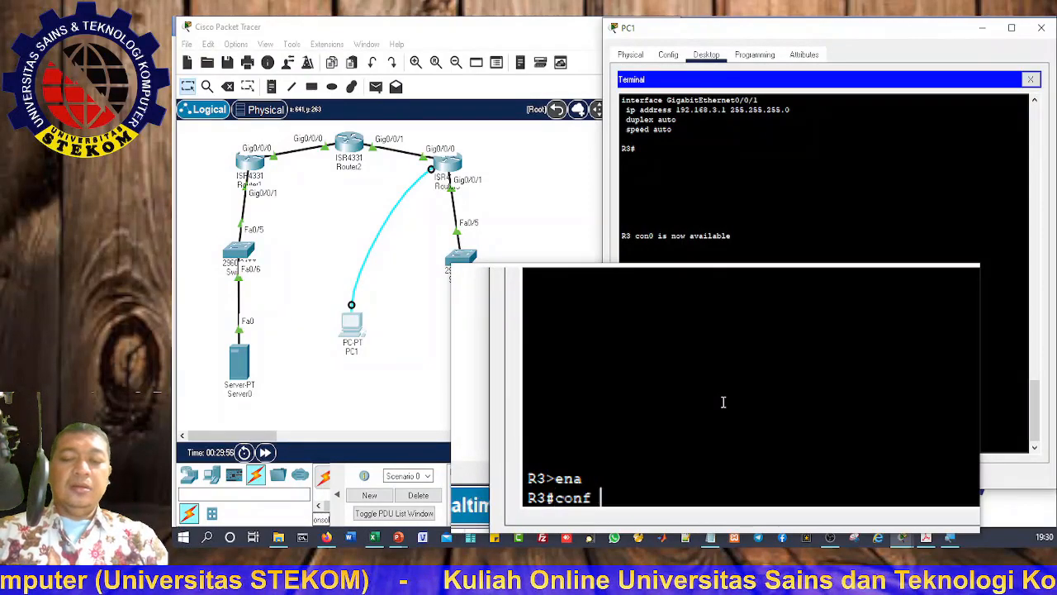
{"action": "key", "text": "Return"}
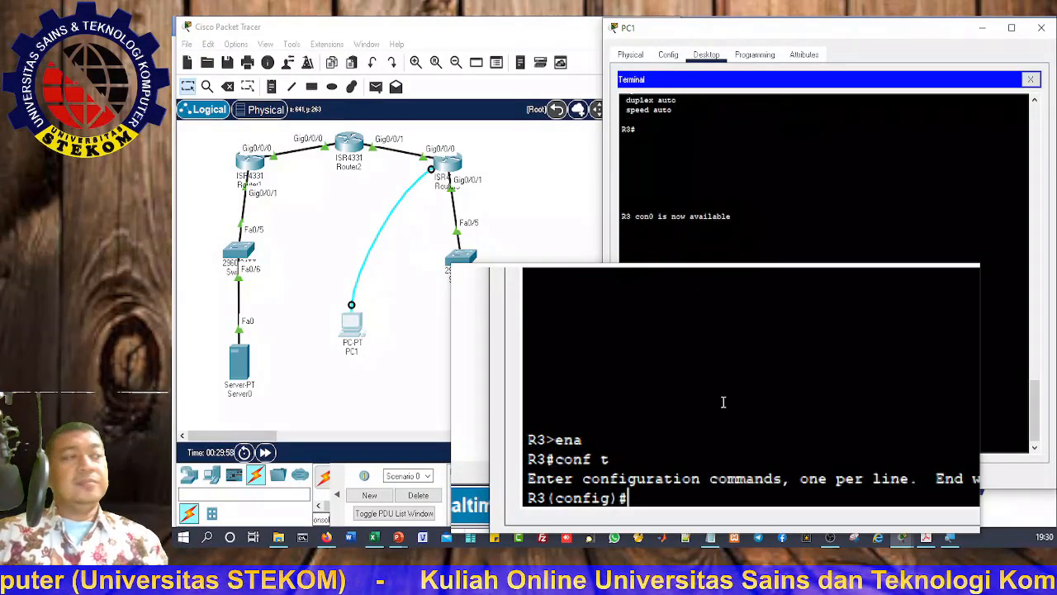
Step: Erase mistaken interface and network entries and begin the router command at R3(config)#
{"action": "type", "text": "in"}
{"action": "type", "text": "r"}
{"action": "key", "text": "Tab"}
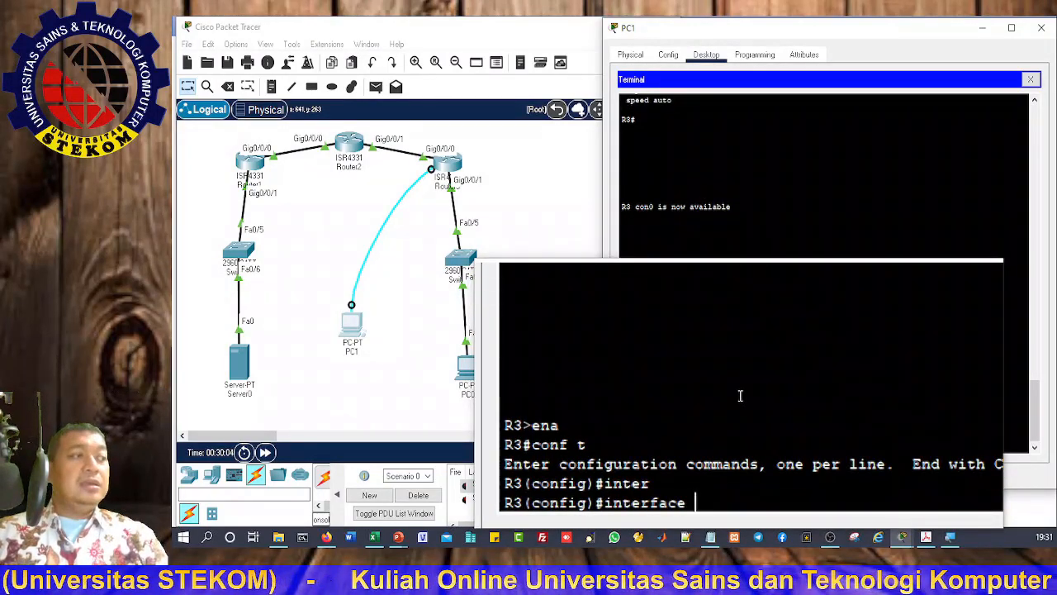
{"action": "key", "text": "BackSpace"}
{"action": "key", "text": "BackSpace"}
{"action": "key", "text": "BackSpace"}
{"action": "key", "text": "BackSpace"}
{"action": "key", "text": "BackSpace"}
{"action": "key", "text": "BackSpace"}
{"action": "key", "text": "BackSpace"}
{"action": "key", "text": "BackSpace"}
{"action": "key", "text": "BackSpace"}
{"action": "key", "text": "BackSpace"}
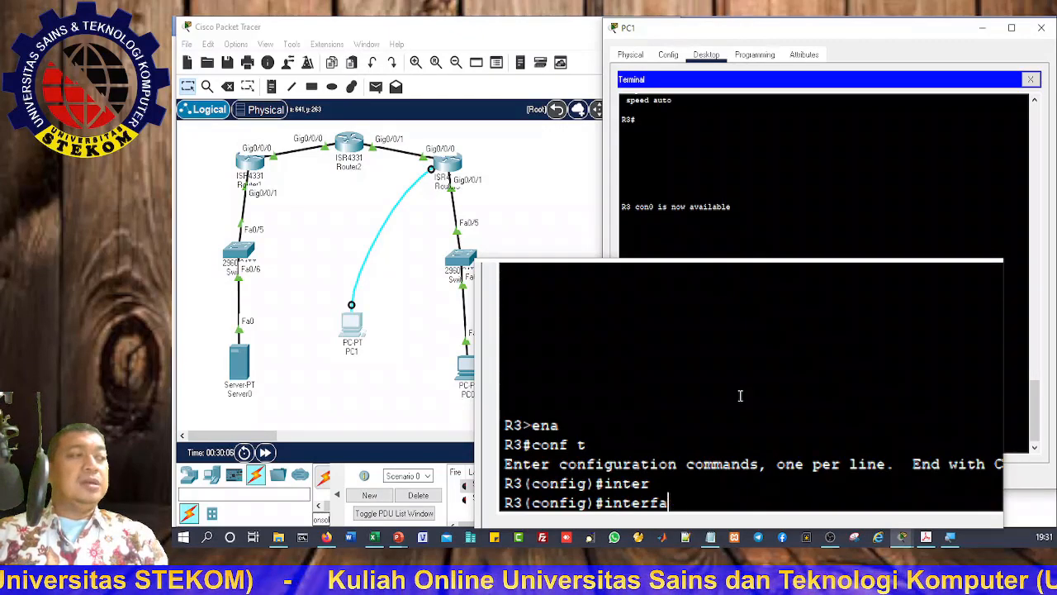
{"action": "type", "text": "net"}
{"action": "key", "text": "Tab"}
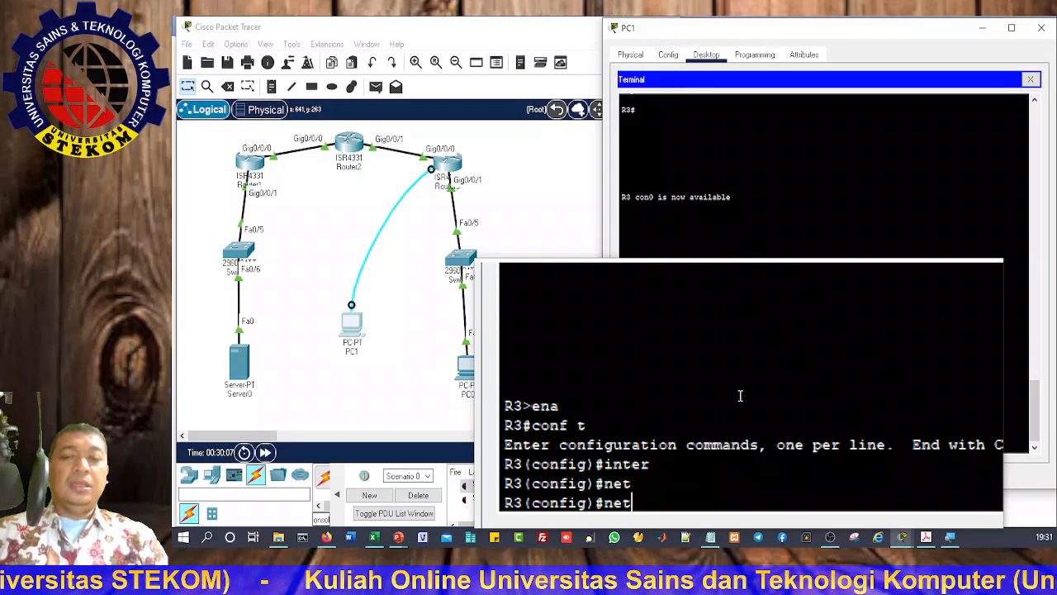
{"action": "type", "text": "10.2.2."}
{"action": "key", "text": "BackSpace"}
{"action": "key", "text": "BackSpace"}
{"action": "key", "text": "BackSpace"}
{"action": "key", "text": "BackSpace"}
{"action": "key", "text": "BackSpace"}
{"action": "key", "text": "BackSpace"}
{"action": "key", "text": "BackSpace"}
{"action": "type", "text": "et"}
{"action": "key", "text": "Tab"}
{"action": "key", "text": "BackSpace"}
{"action": "key", "text": "BackSpace"}
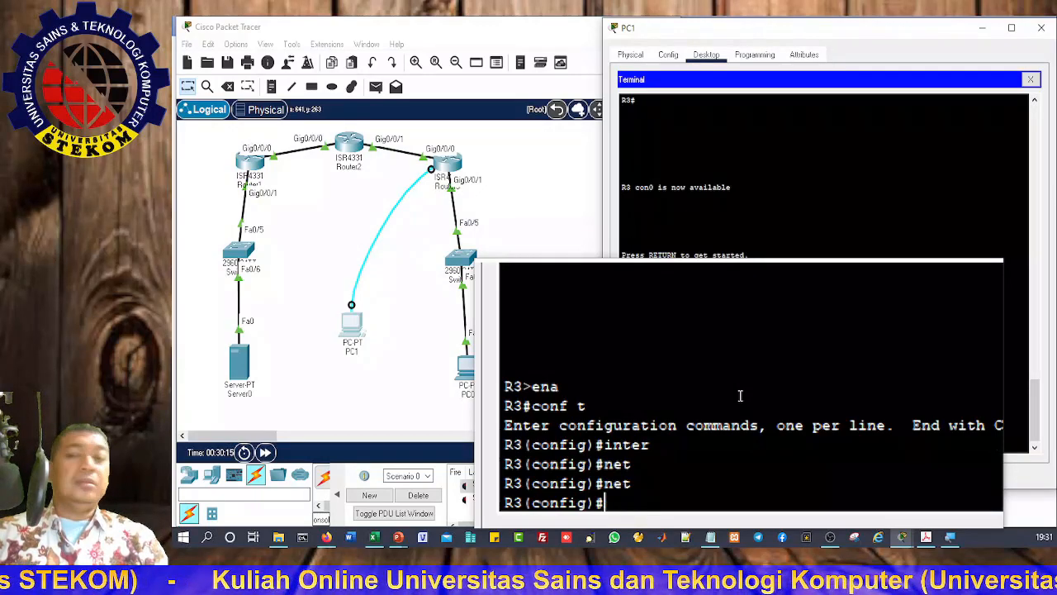
{"action": "type", "text": "rou"}
{"action": "key", "text": "Tab"}
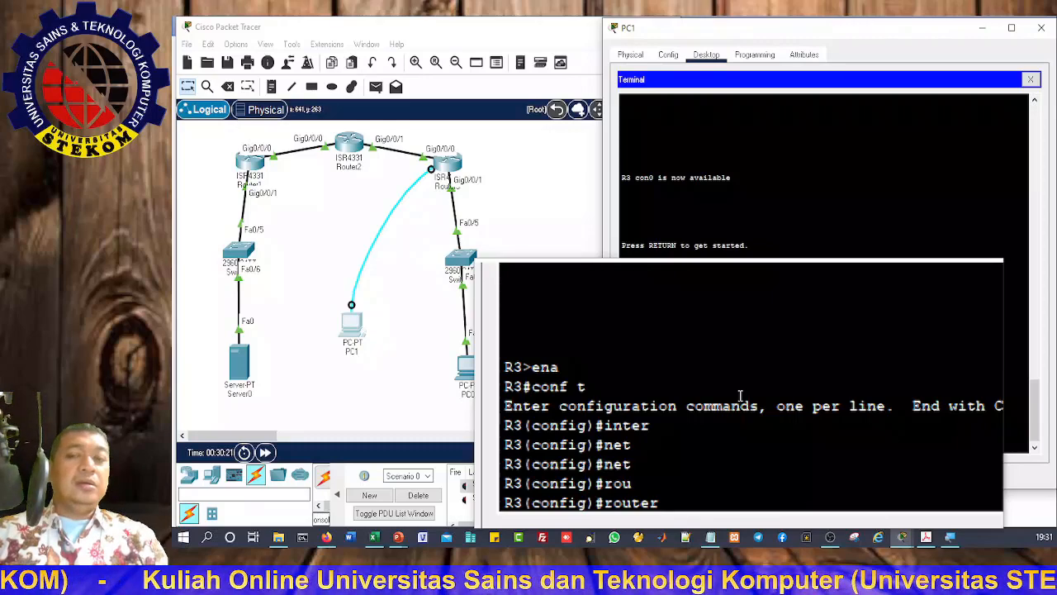
Step: Start OSPF process 1 on R3 and advertise 10.2.2.0 0.0.0.3 in area 0
{"action": "type", "text": "os"}
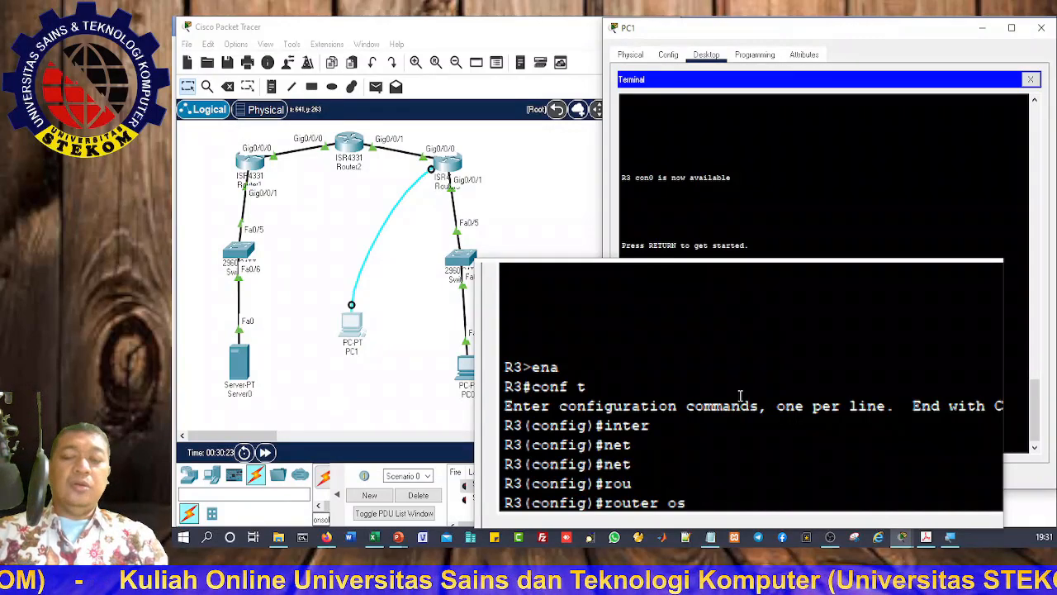
{"action": "key", "text": "Tab"}
{"action": "type", "text": "1"}
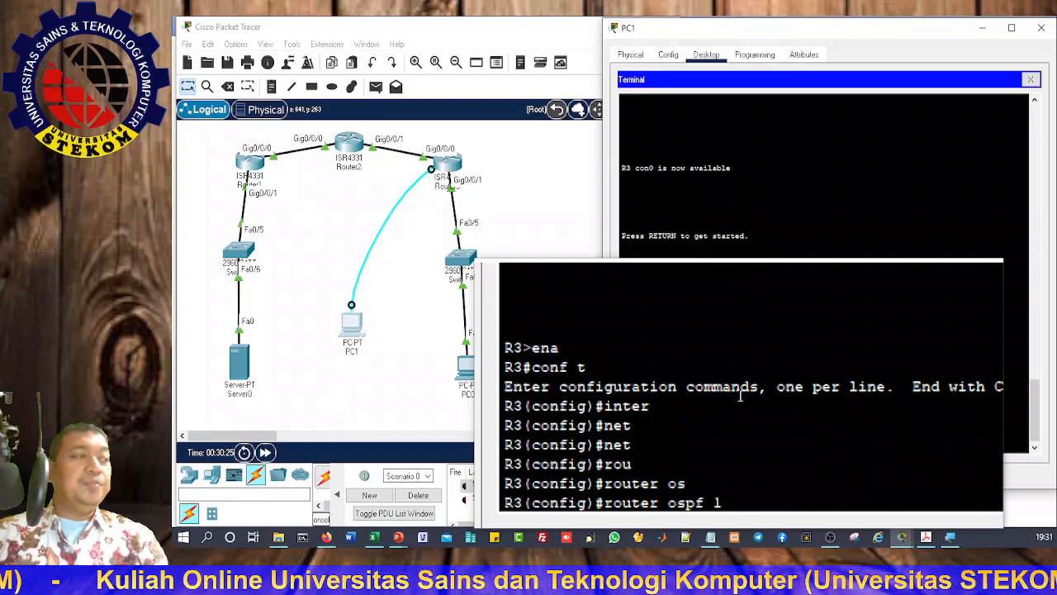
{"action": "key", "text": "Return"}
{"action": "type", "text": "net"}
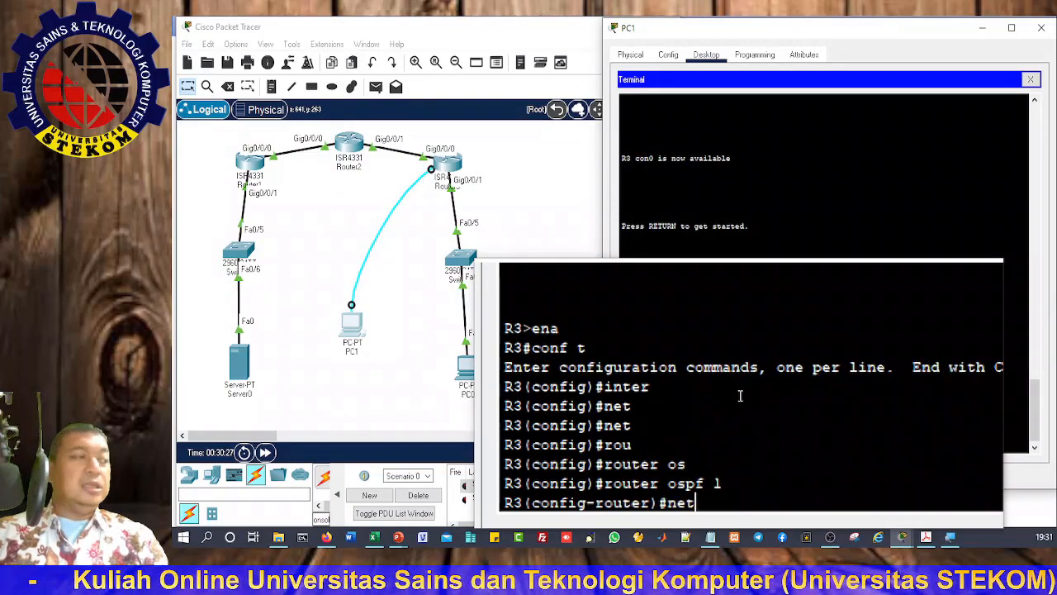
{"action": "key", "text": "Tab"}
{"action": "type", "text": "10.2.2."}
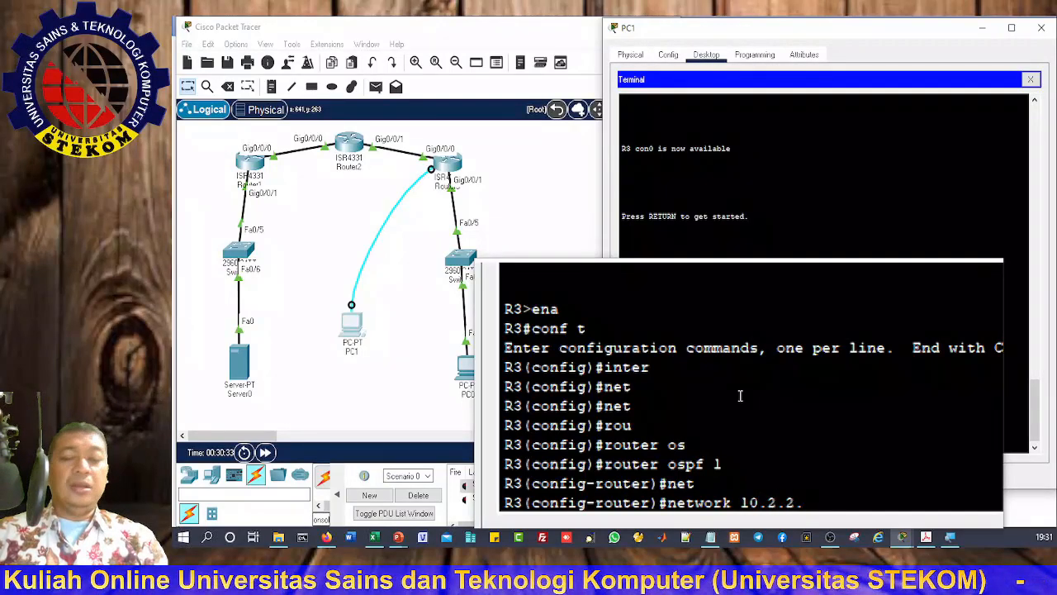
{"action": "type", "text": "0 0.0.0.3 a"}
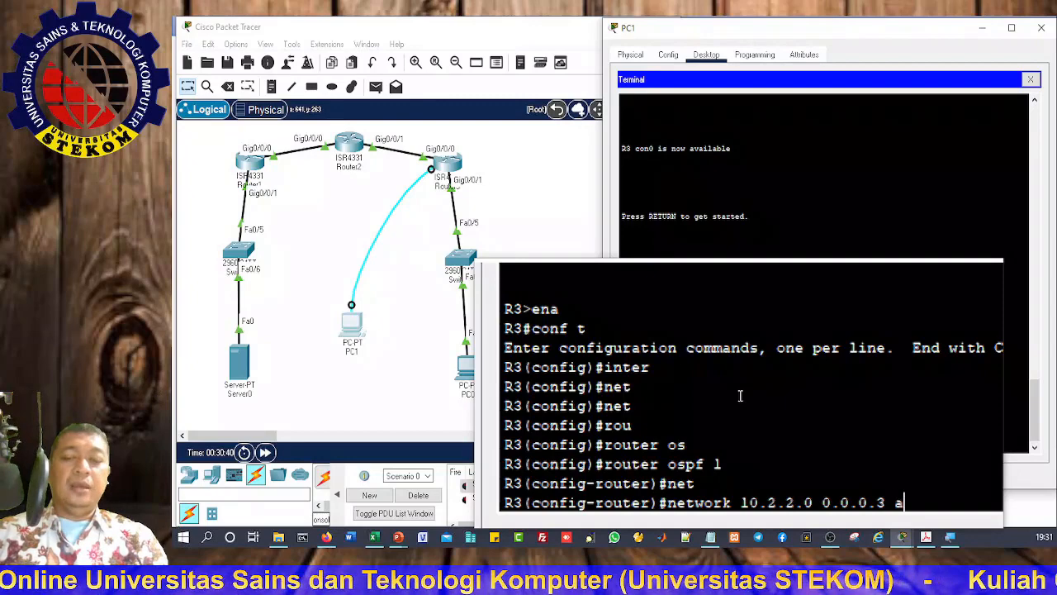
{"action": "type", "text": "r"}
{"action": "key", "text": "Tab"}
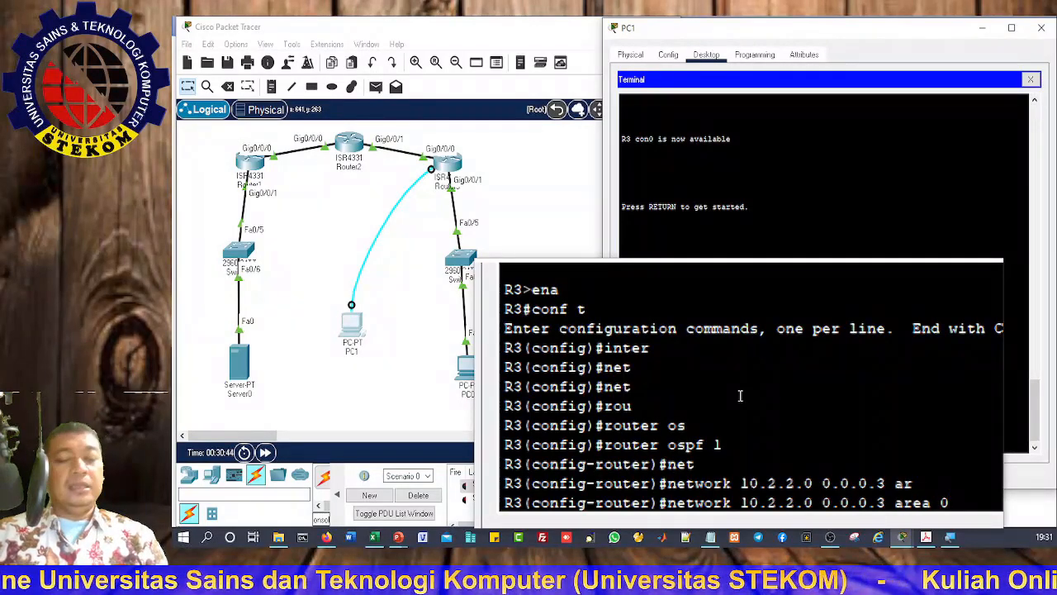
{"action": "type", "text": "0"}
{"action": "key", "text": "Return"}
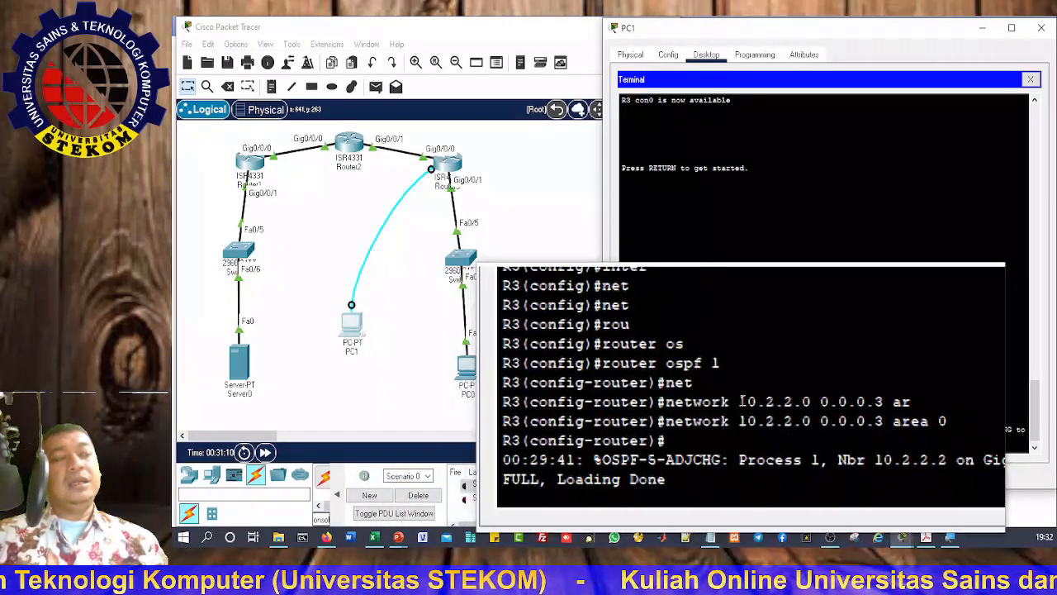
Step: Advertise 192.168.3.0 0.0.0.255 in area 0 on R3
{"action": "key", "text": "Return"}
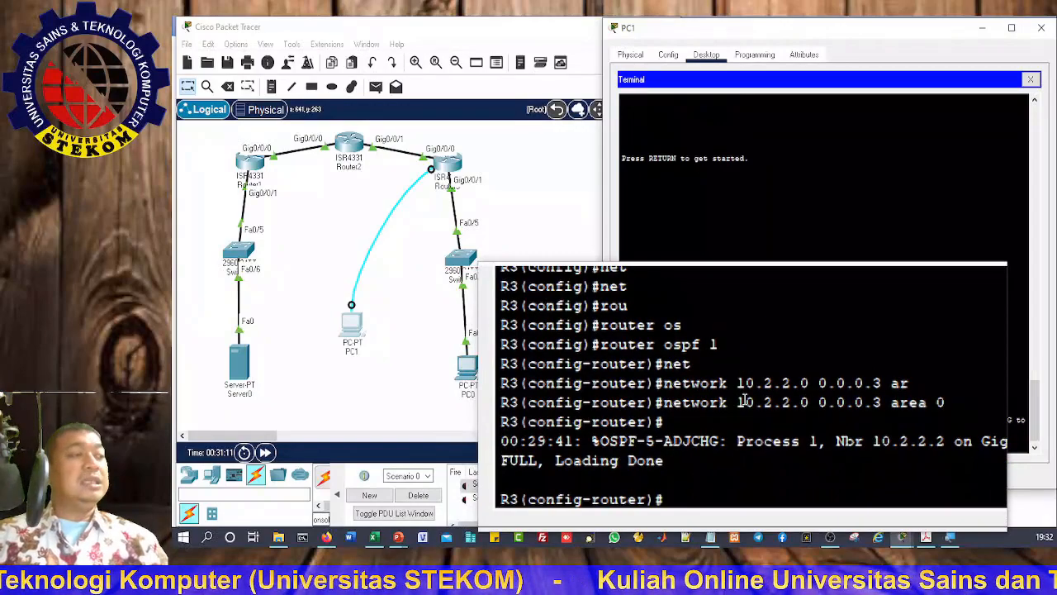
{"action": "type", "text": "net"}
{"action": "key", "text": "Tab"}
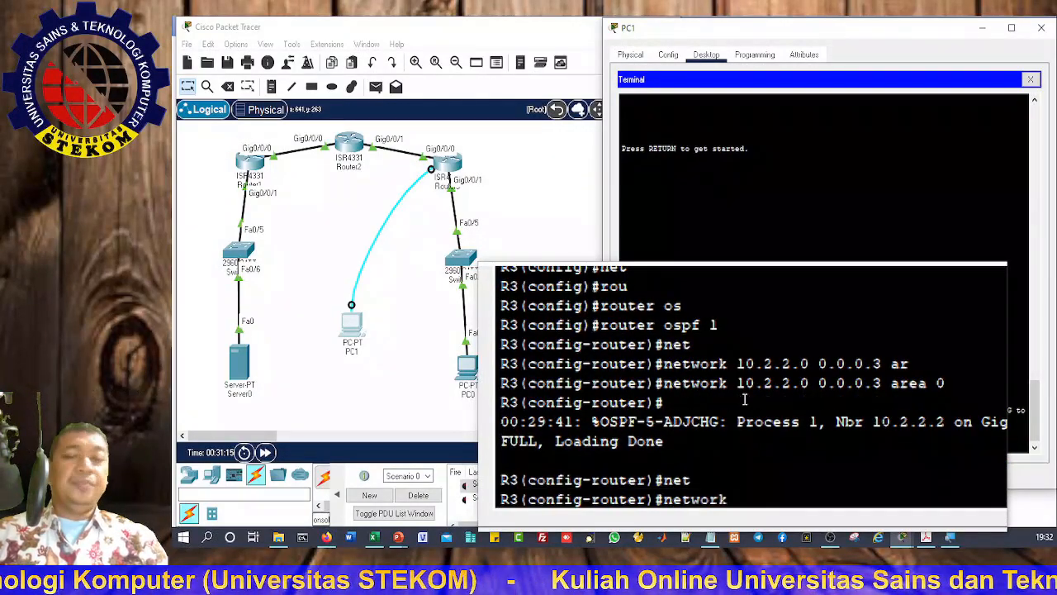
{"action": "type", "text": "19"}
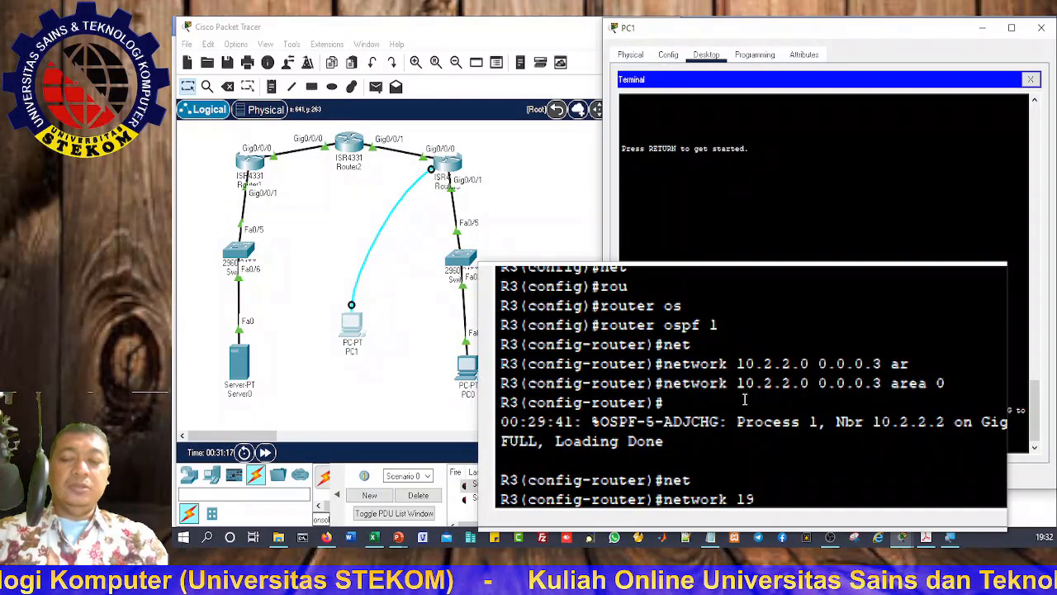
{"action": "type", "text": "2.1"}
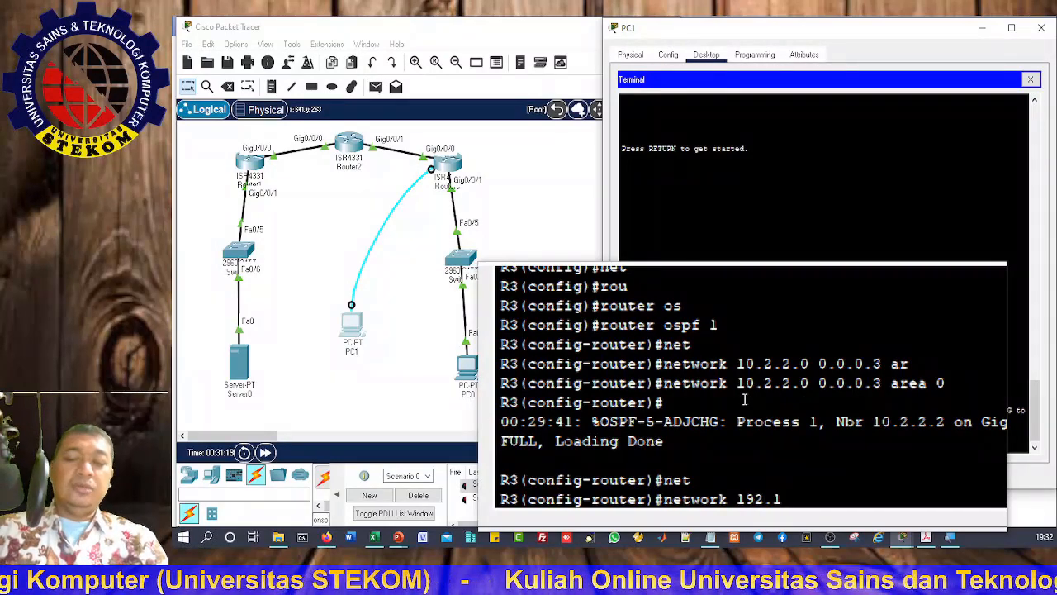
{"action": "type", "text": "68.3.0"}
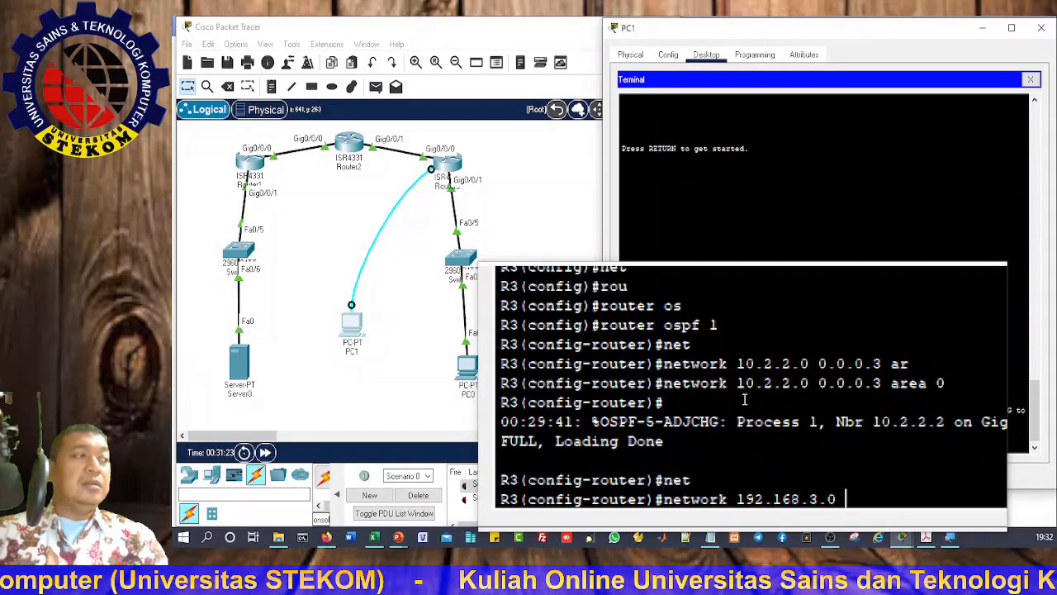
{"action": "type", "text": " 0.0"}
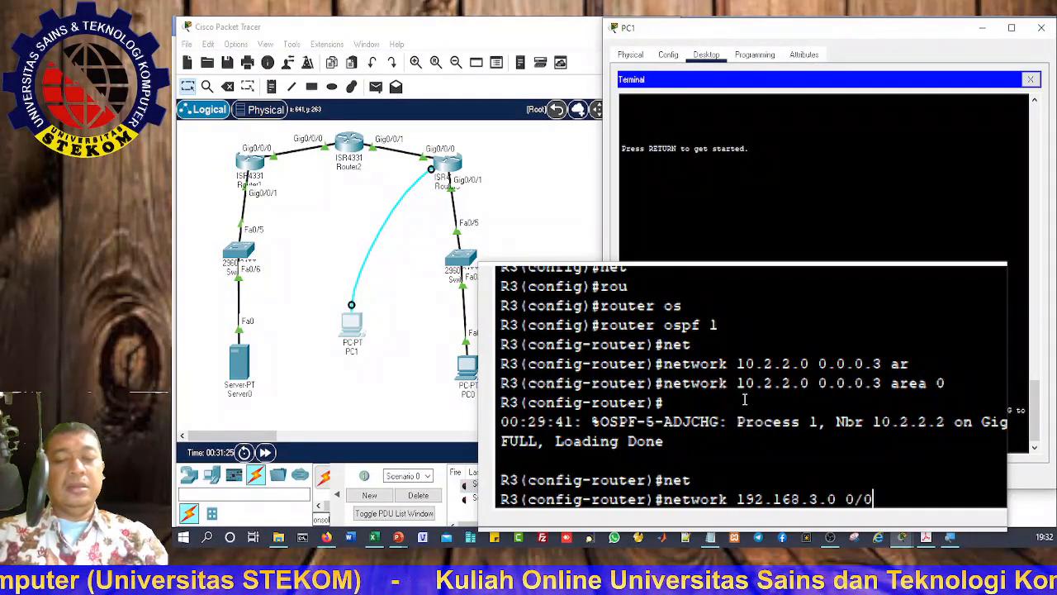
{"action": "key", "text": "BackSpace"}
{"action": "key", "text": "BackSpace"}
{"action": "key", "text": "BackSpace"}
{"action": "key", "text": "BackSpace"}
{"action": "type", "text": ".0"}
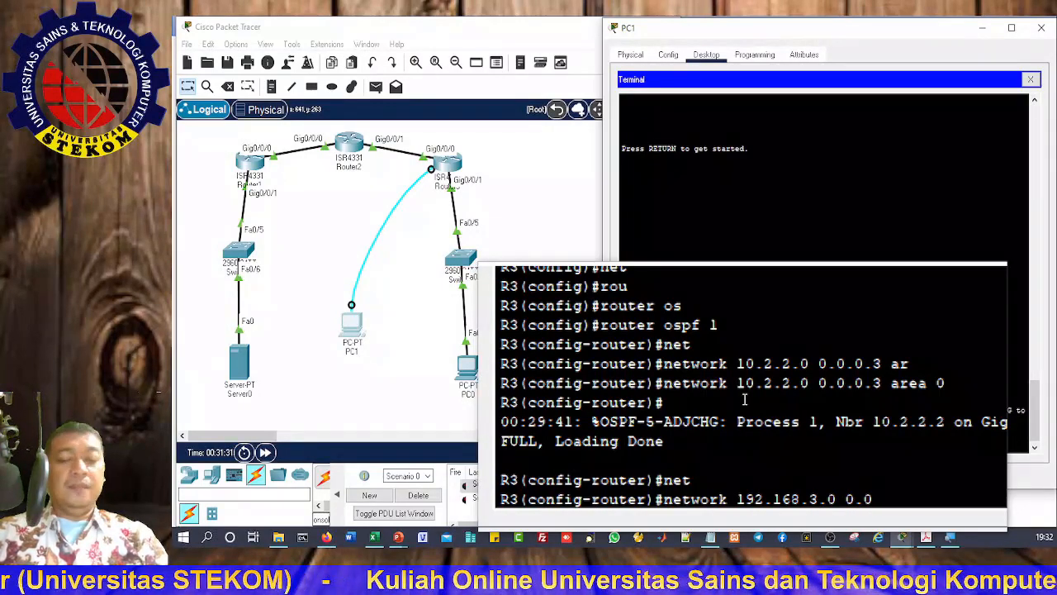
{"action": "type", "text": ".0"}
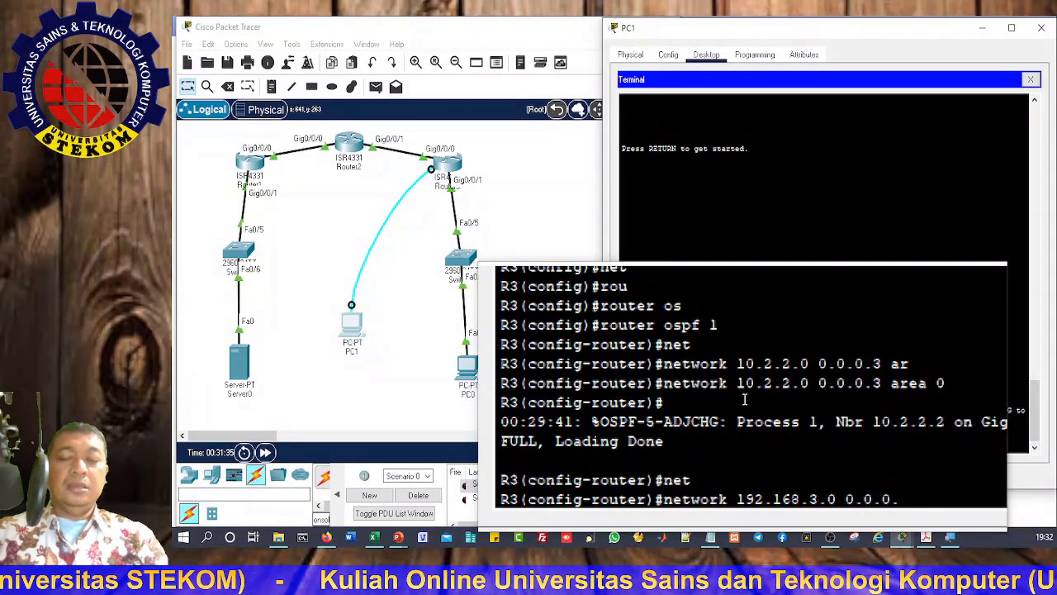
{"action": "type", "text": ".255"}
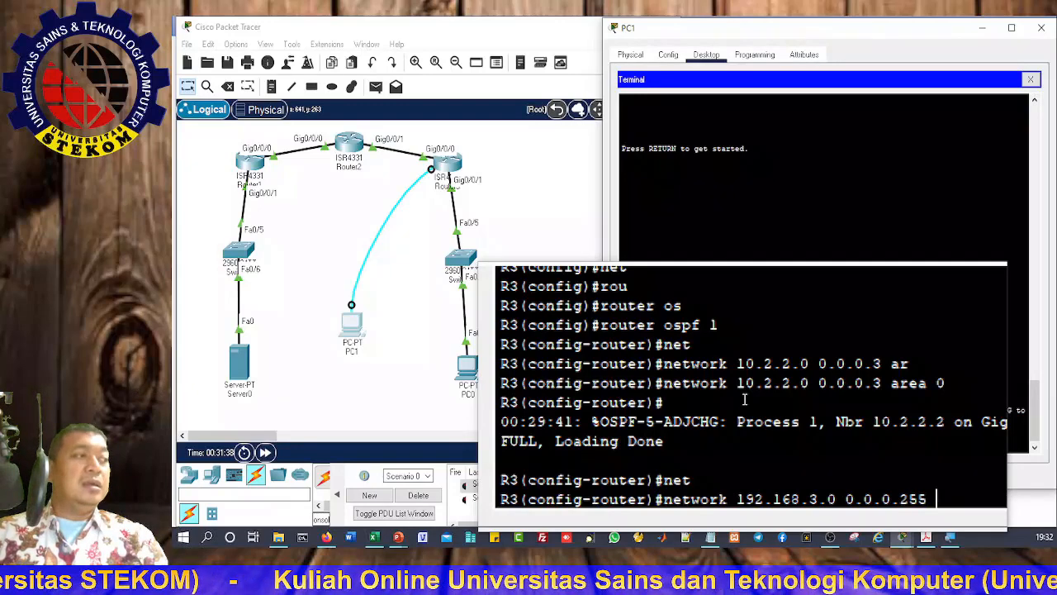
{"action": "type", "text": " area"}
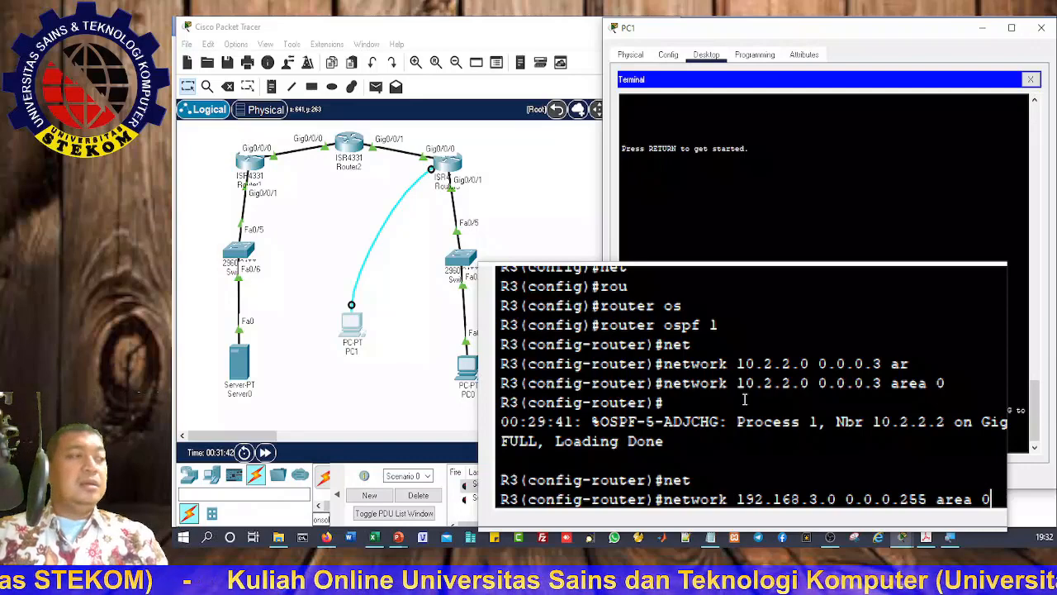
{"action": "type", "text": " 0"}
{"action": "key", "text": "Return"}
Step: Exit to R3's privileged prompt, save running-config to startup-config, and return to the topology
{"action": "type", "text": "exit"}
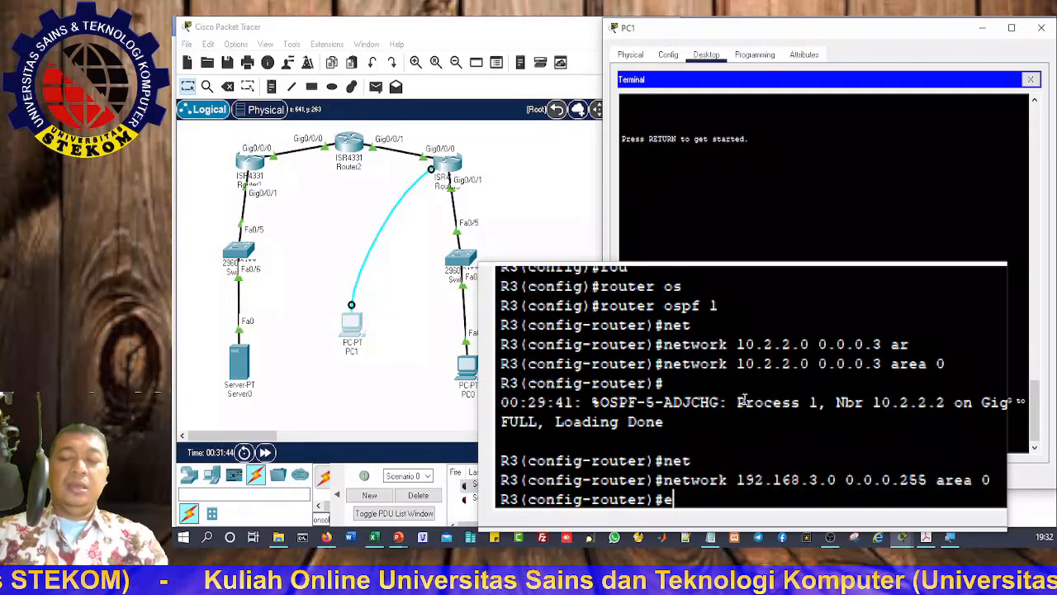
{"action": "key", "text": "Return"}
{"action": "type", "text": "exit"}
{"action": "key", "text": "Return"}
{"action": "key", "text": "Return"}
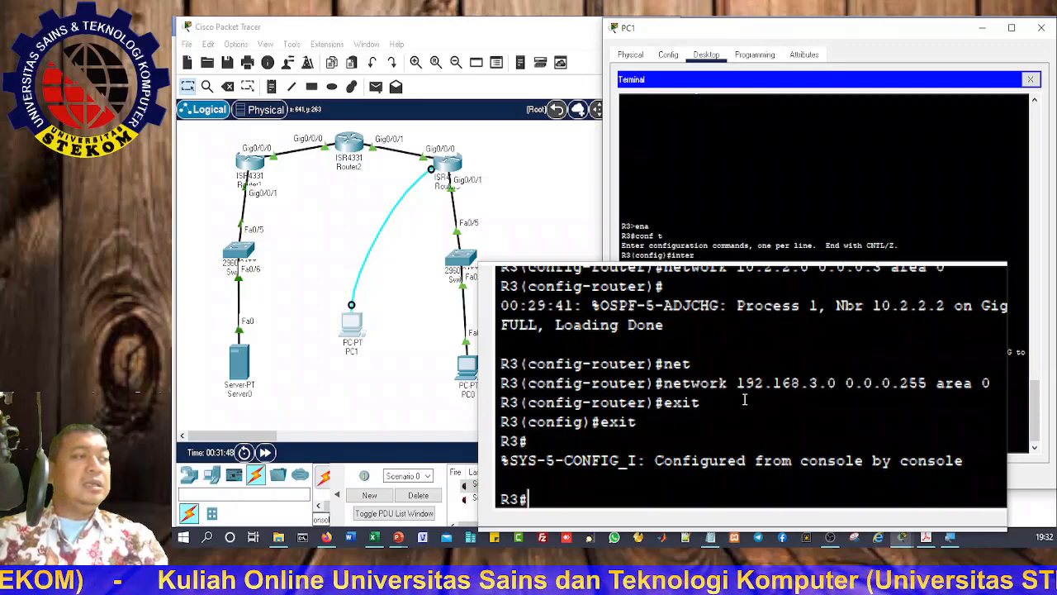
{"action": "type", "text": "copy run"}
{"action": "key", "text": "Tab"}
{"action": "type", "text": "st"}
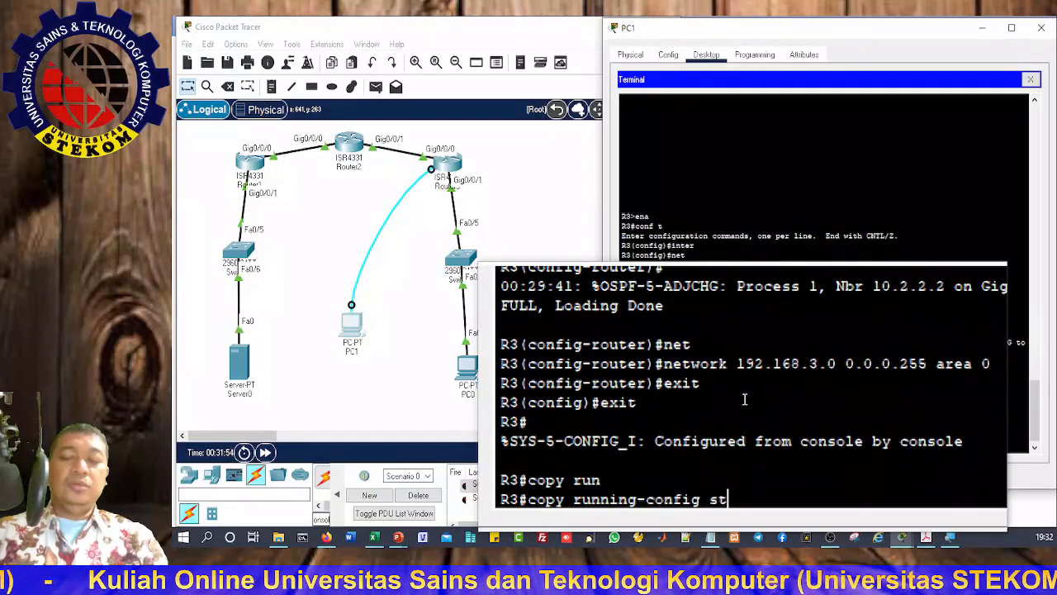
{"action": "key", "text": "Tab"}
{"action": "key", "text": "Return"}
{"action": "key", "text": "Return"}
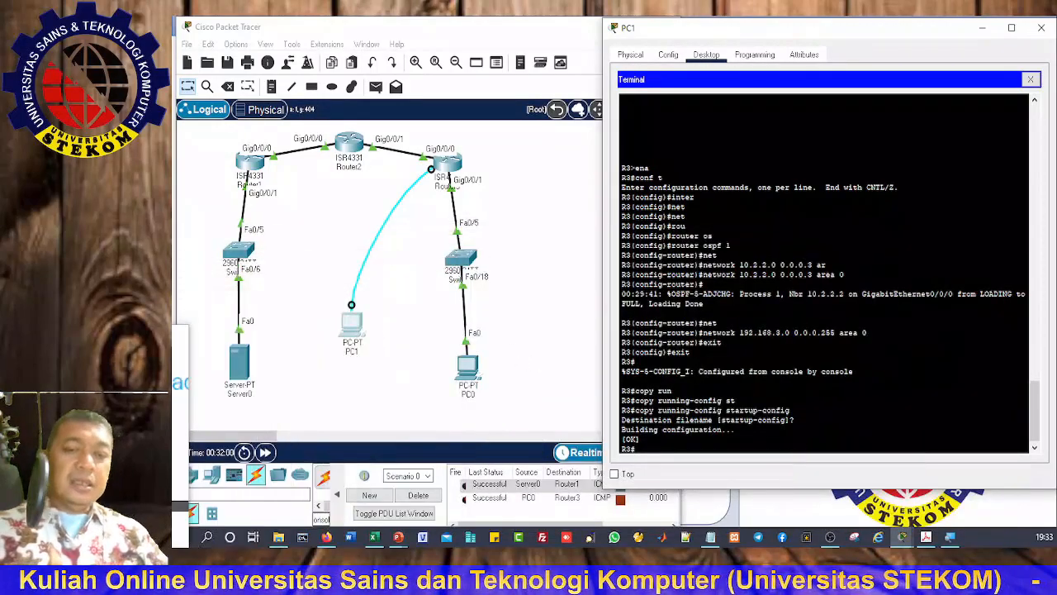
{"action": "left_click", "coordinate": [574, 347]}
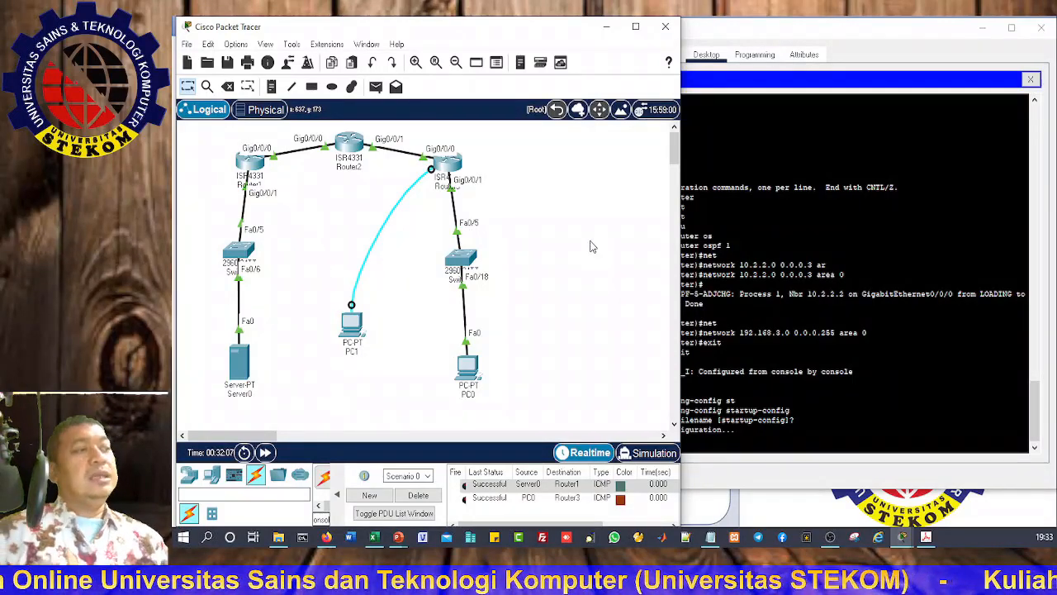
Step: Delete the old PDUs, then add simple PDUs Server0→PC0 and PC0→Server0
{"action": "left_click", "coordinate": [419, 495]}
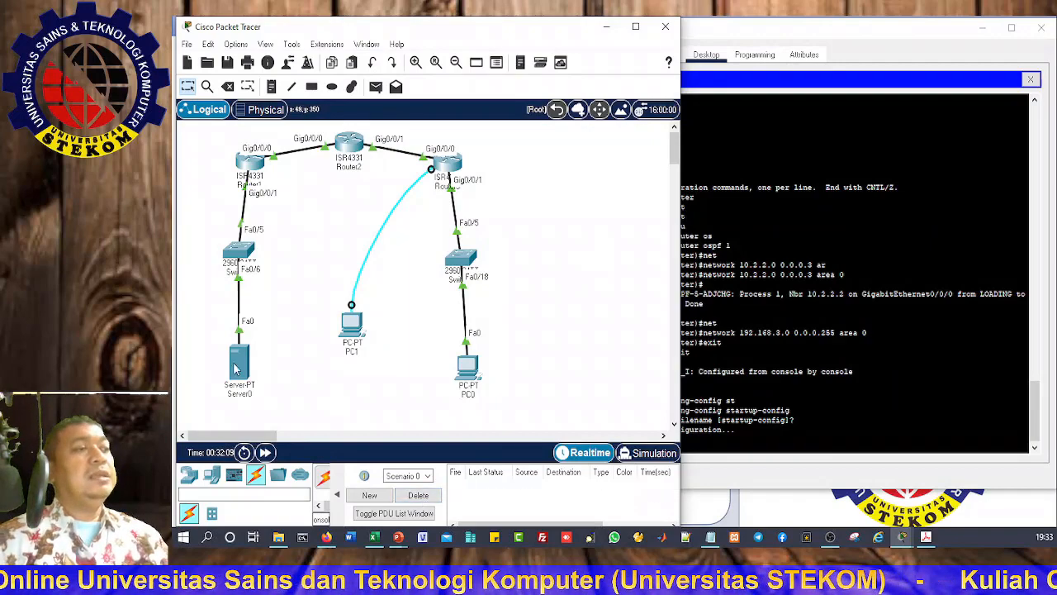
{"action": "left_click", "coordinate": [376, 85]}
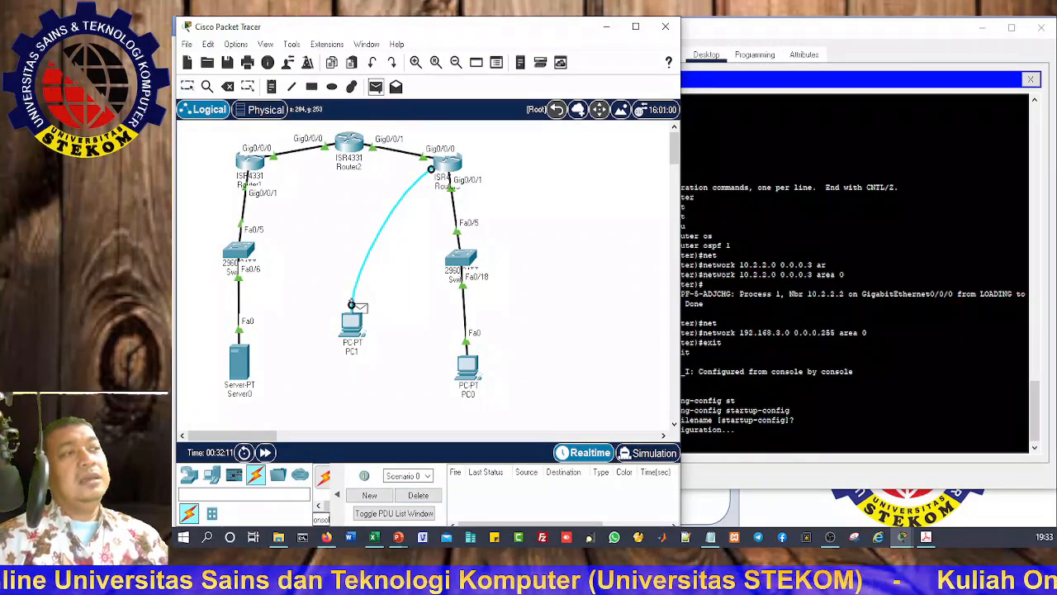
{"action": "left_click", "coordinate": [242, 364]}
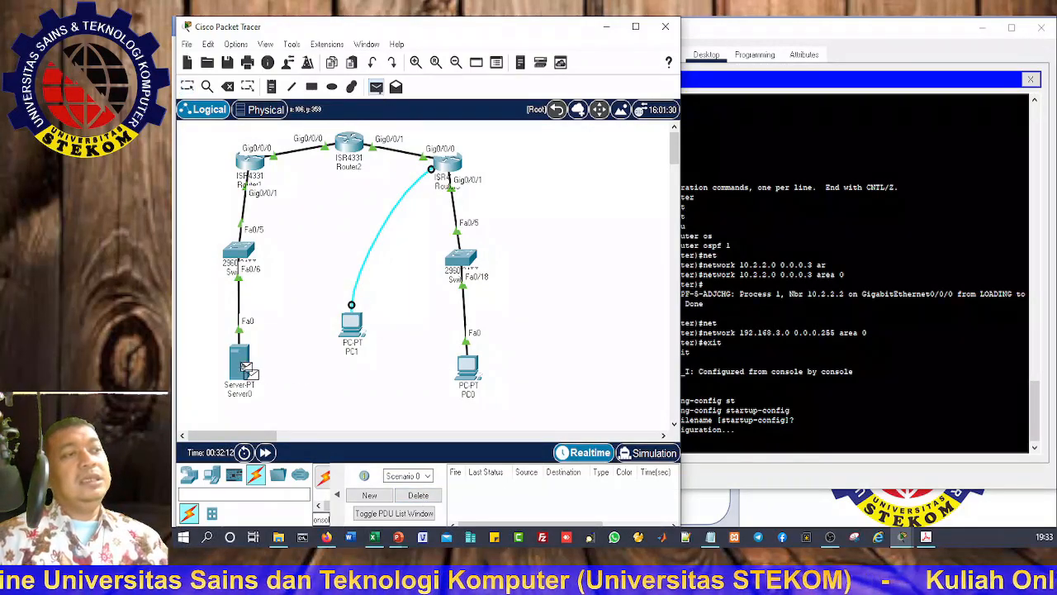
{"action": "left_click", "coordinate": [473, 366]}
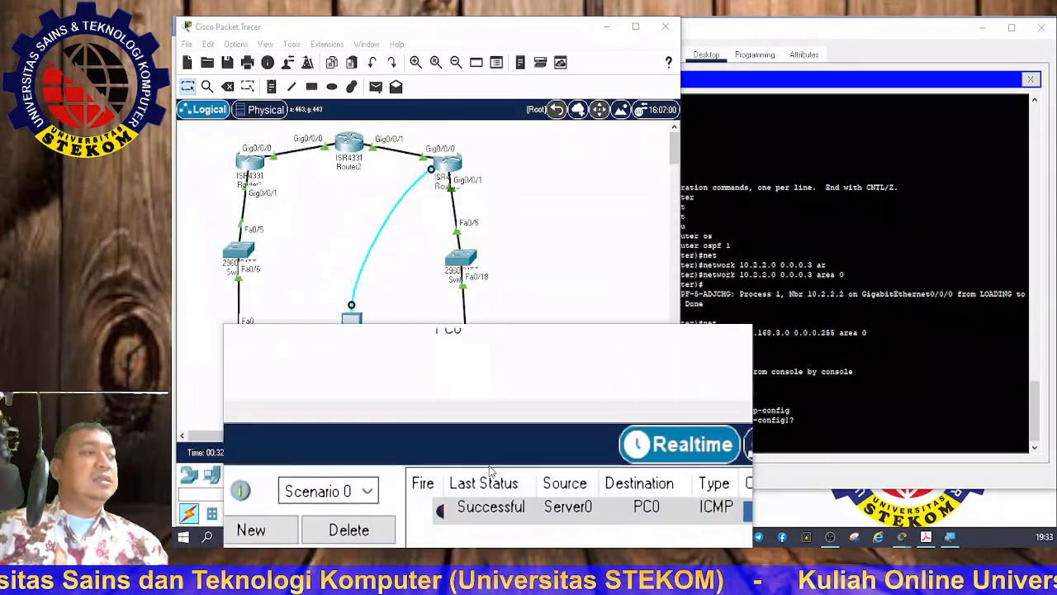
{"action": "left_click", "coordinate": [376, 86]}
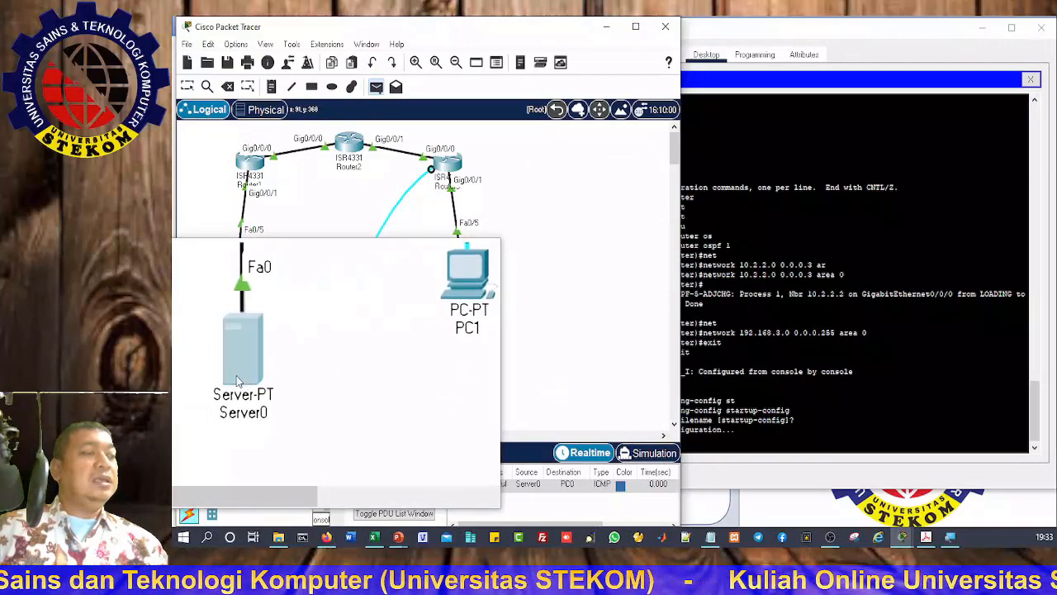
{"action": "left_click", "coordinate": [240, 376]}
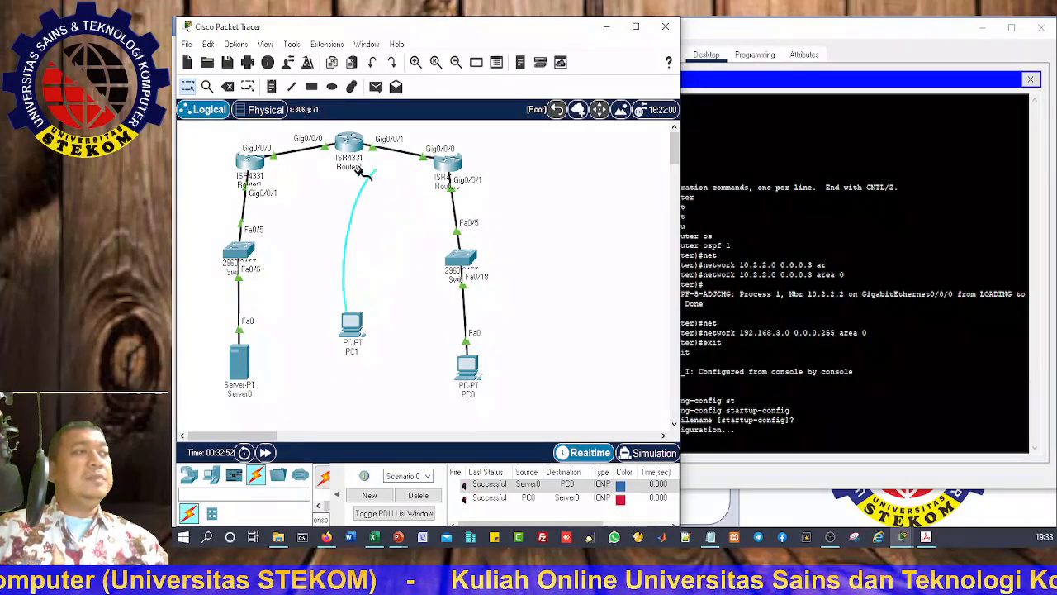
Step: Plug PC1's console cable into Router1's Console port and close PC1's old window
{"action": "left_click", "coordinate": [250, 169]}
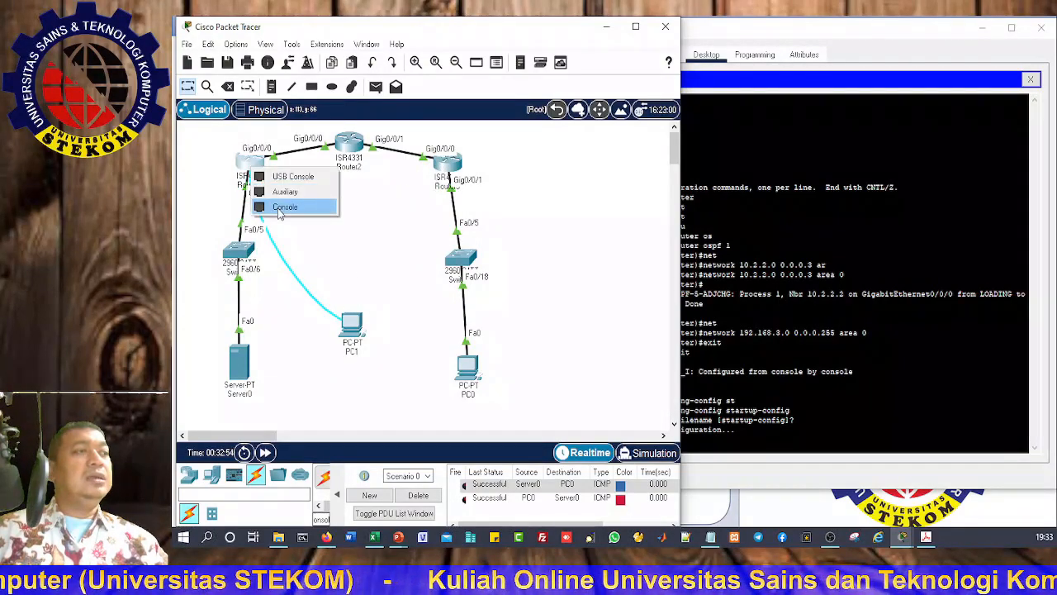
{"action": "left_click", "coordinate": [281, 208]}
{"action": "left_click", "coordinate": [351, 326]}
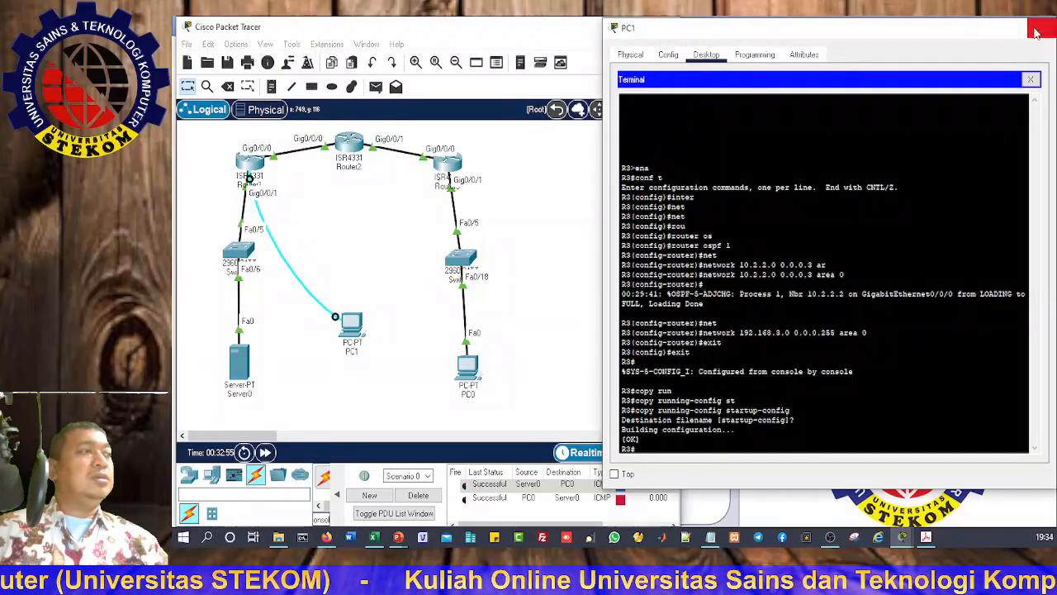
{"action": "left_click", "coordinate": [385, 370]}
Step: Reopen PC1's Terminal with default settings and wake the console to the R1 prompt
{"action": "left_click", "coordinate": [351, 326]}
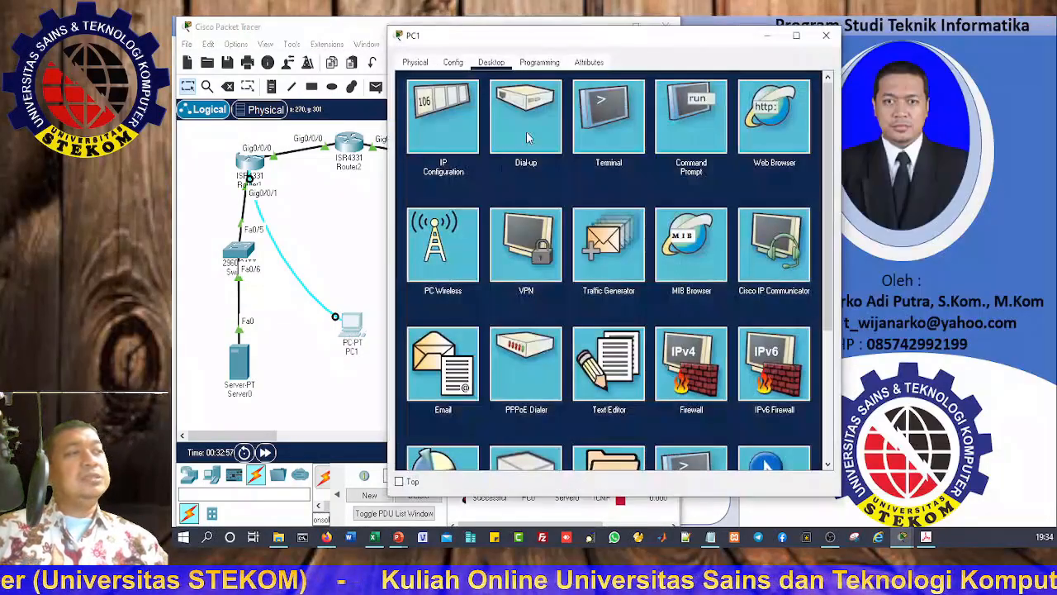
{"action": "left_click", "coordinate": [618, 128]}
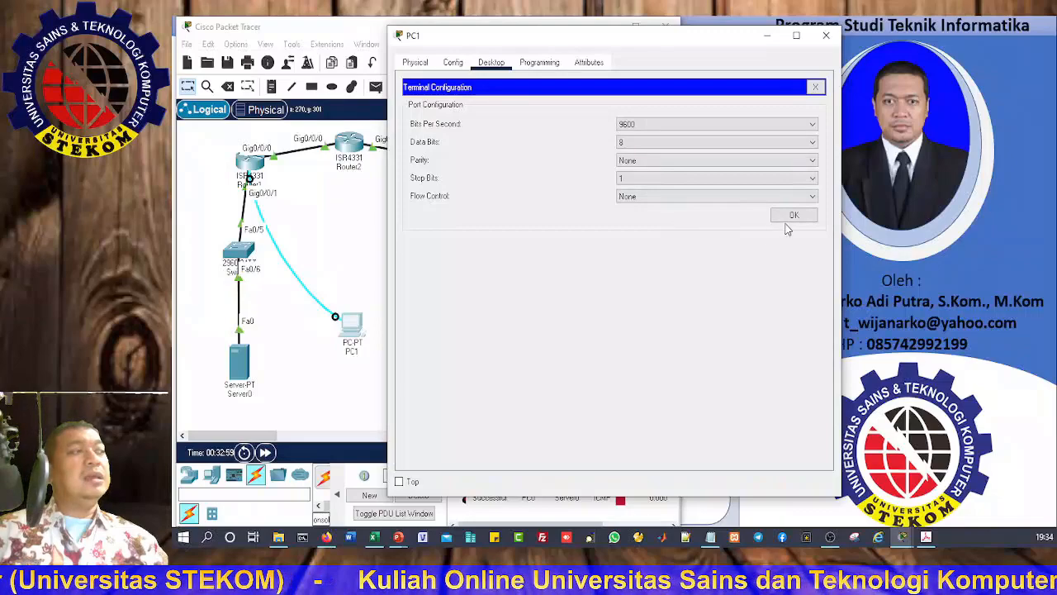
{"action": "left_click", "coordinate": [791, 217]}
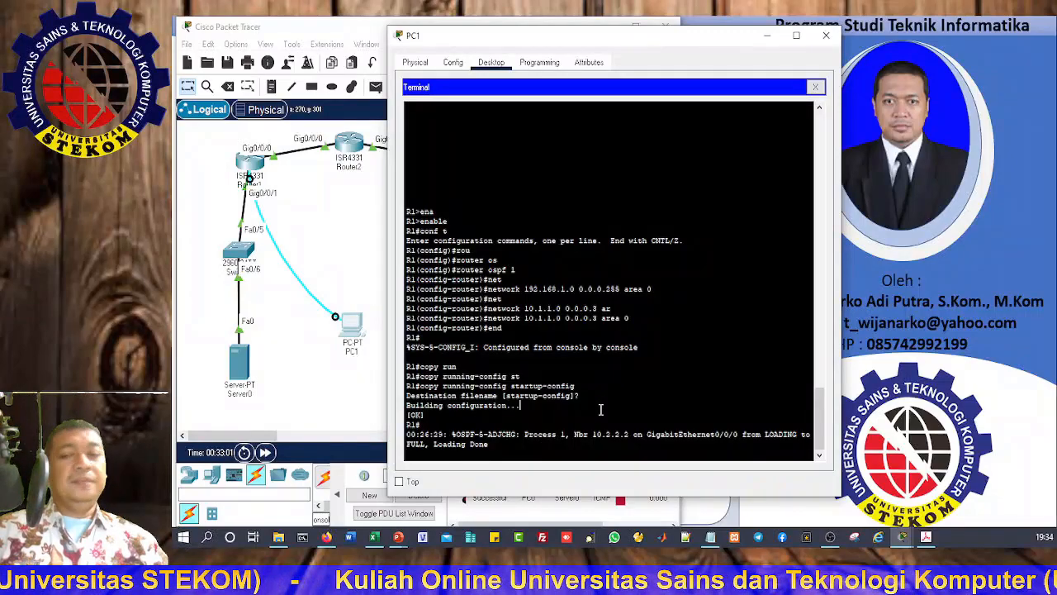
{"action": "key", "text": "Return"}
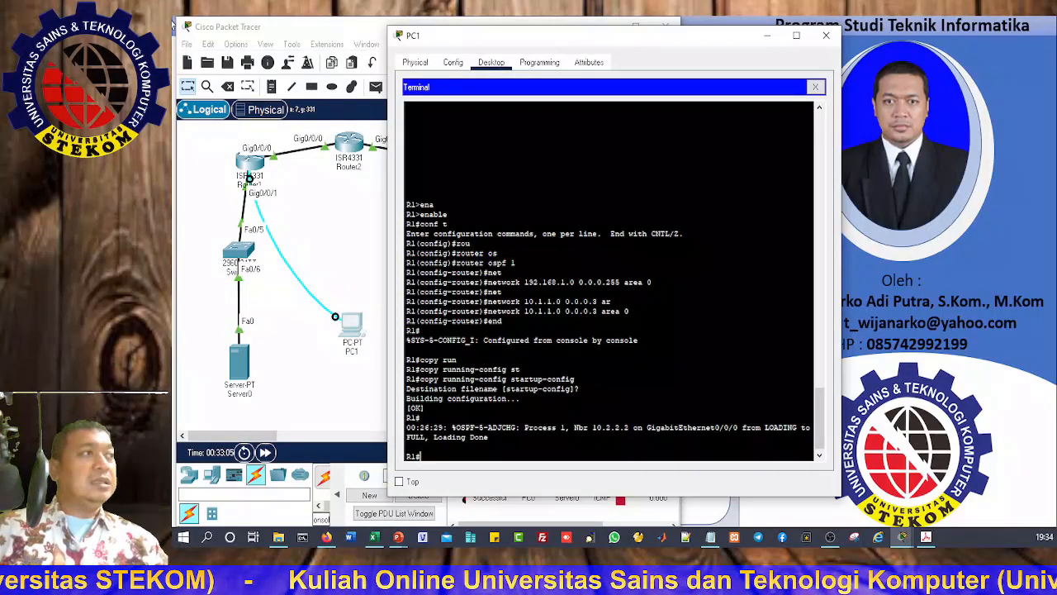
{"action": "left_click_drag", "start_coordinate": [516, 46], "coordinate": [757, 36]}
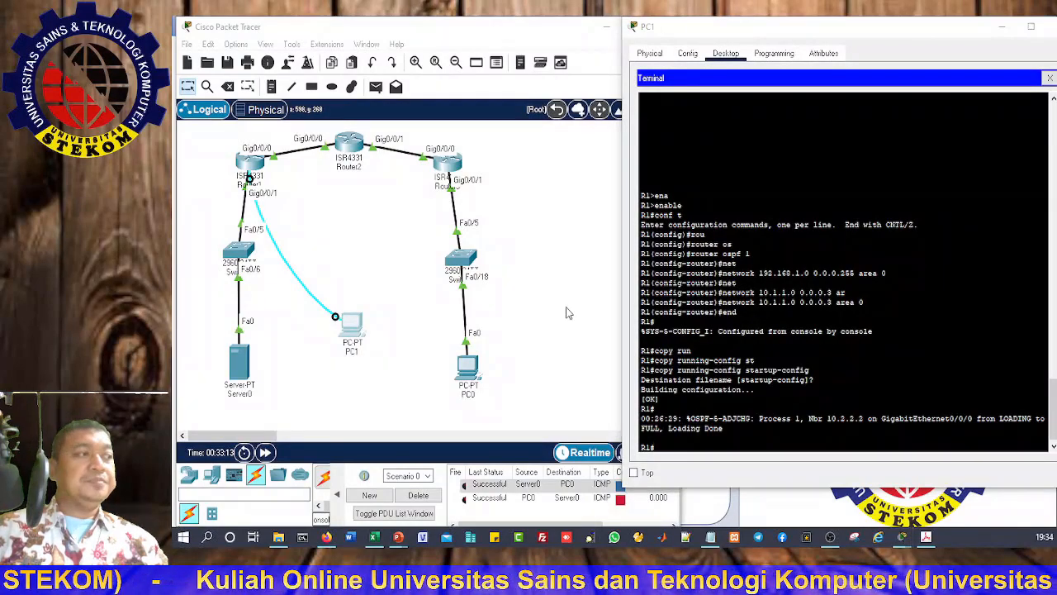
Step: On R1, enter global configuration and then router ospf 1
{"action": "left_click", "coordinate": [761, 400]}
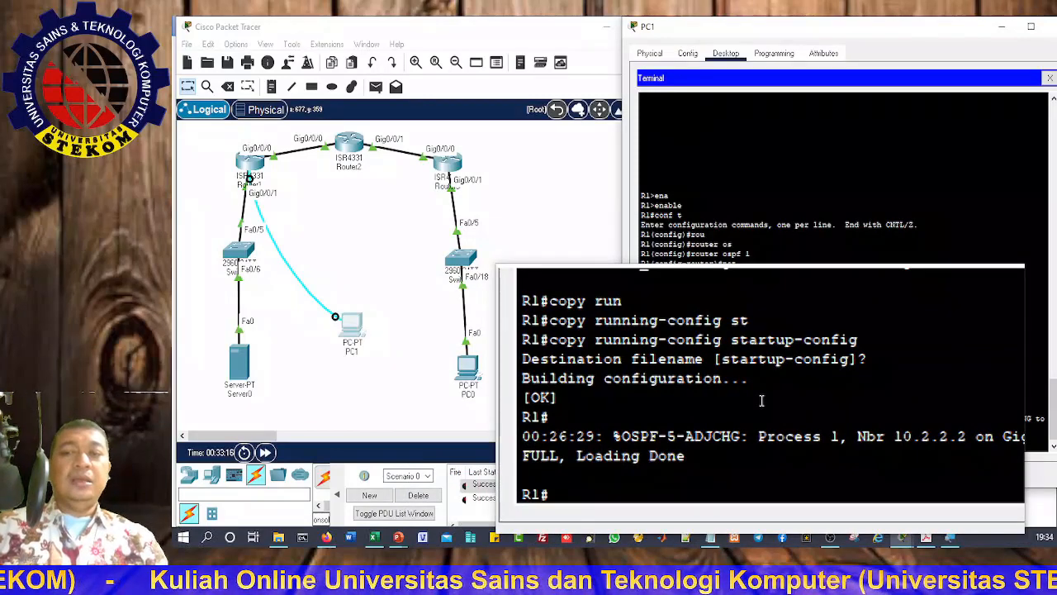
{"action": "type", "text": "conf t"}
{"action": "key", "text": "Return"}
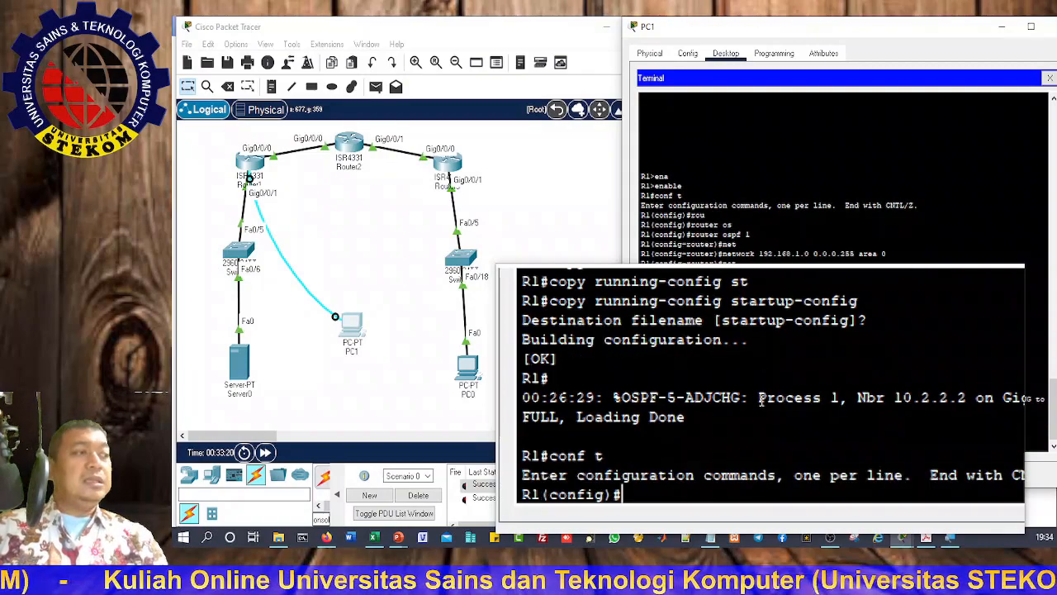
{"action": "type", "text": "ro"}
{"action": "key", "text": "BackSpace"}
{"action": "type", "text": "u"}
{"action": "key", "text": "Tab"}
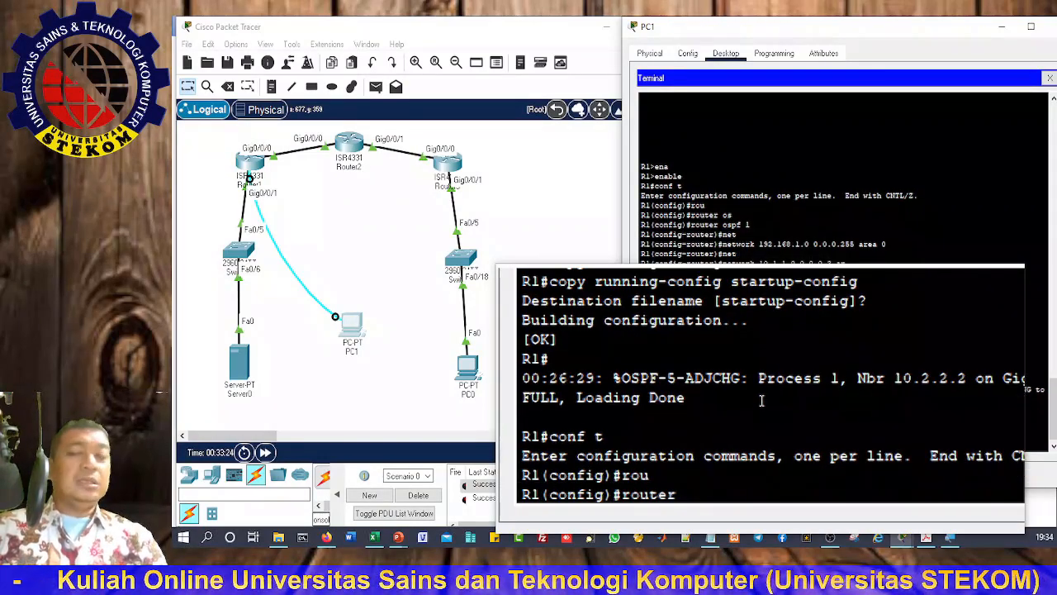
{"action": "type", "text": "os"}
{"action": "key", "text": "Tab"}
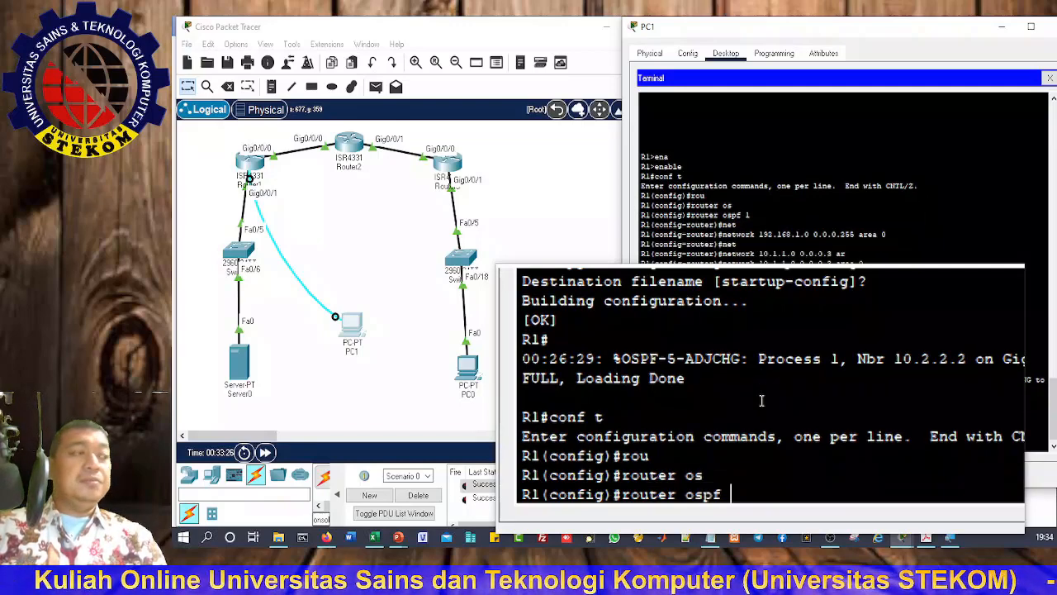
{"action": "type", "text": "1"}
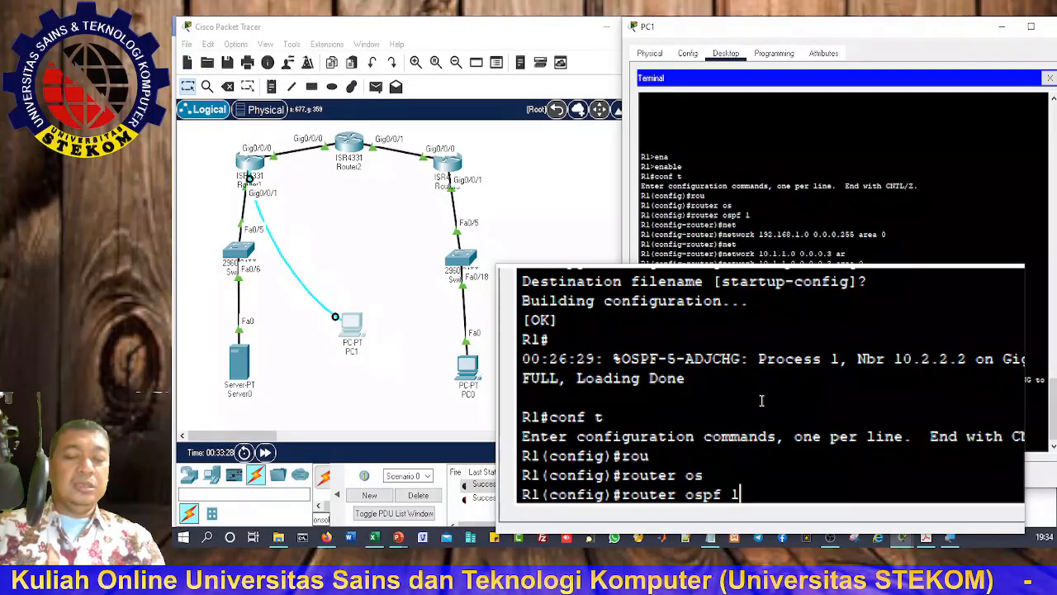
{"action": "key", "text": "Return"}
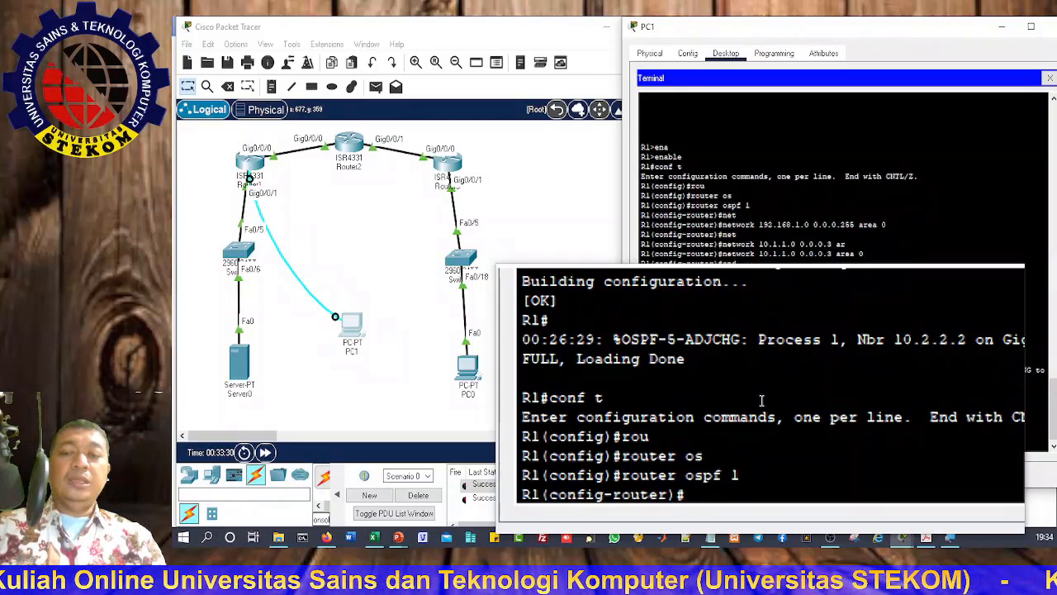
Step: Set passive-interface gigabitEthernet 0/0/1 and exit back to privileged mode
{"action": "type", "text": "pass"}
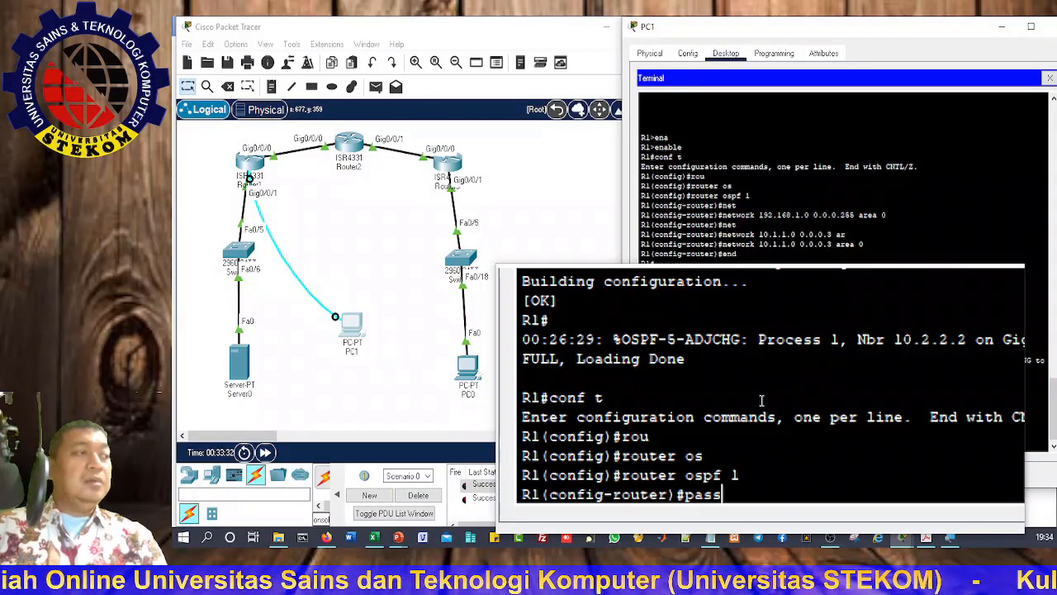
{"action": "key", "text": "Tab"}
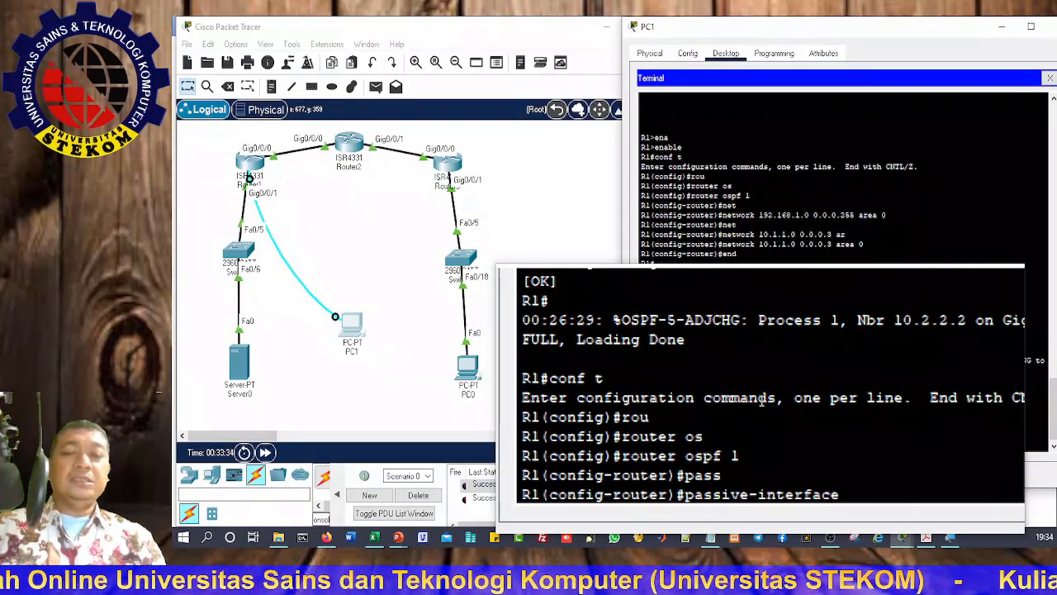
{"action": "type", "text": "g"}
{"action": "key", "text": "Tab"}
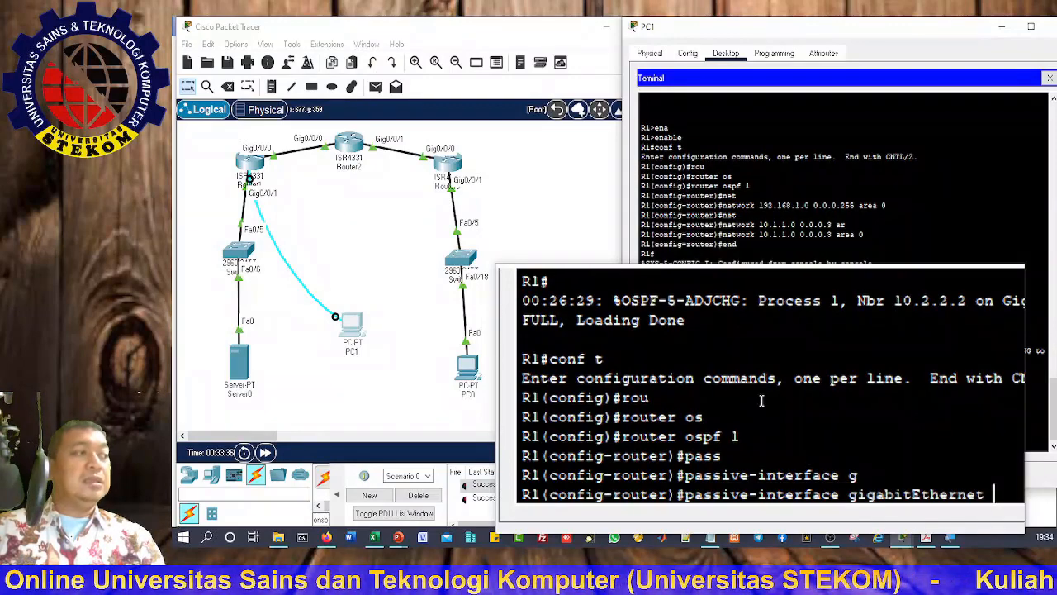
{"action": "type", "text": "0/0"}
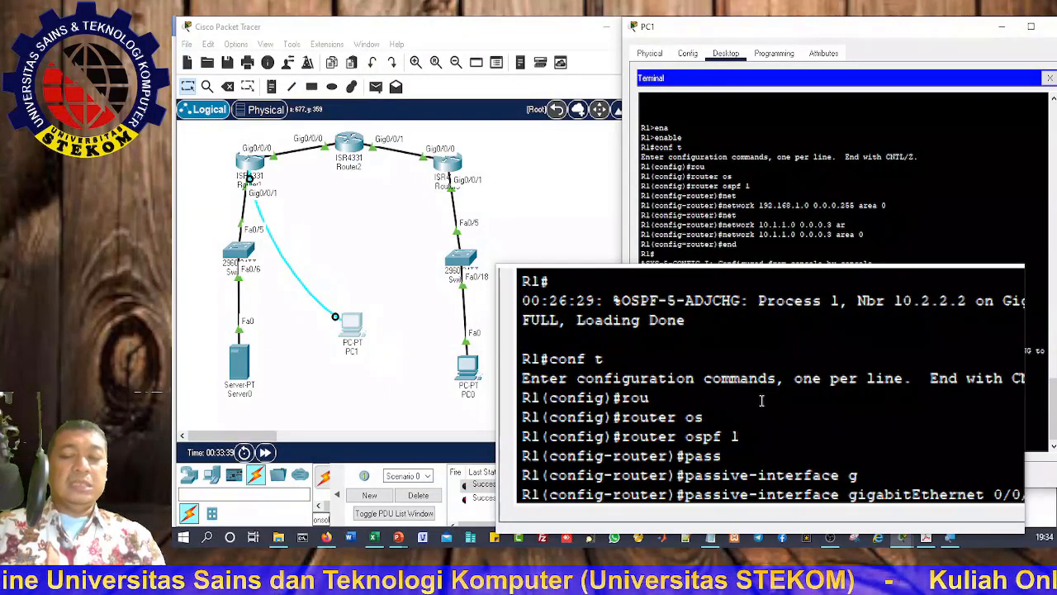
{"action": "type", "text": "/1"}
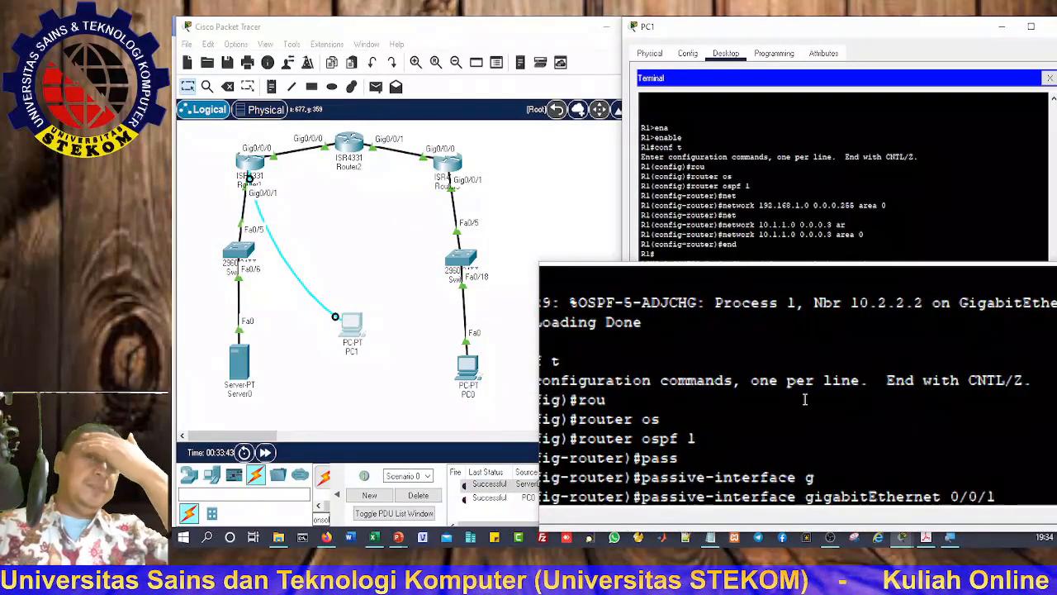
{"action": "key", "text": "Return"}
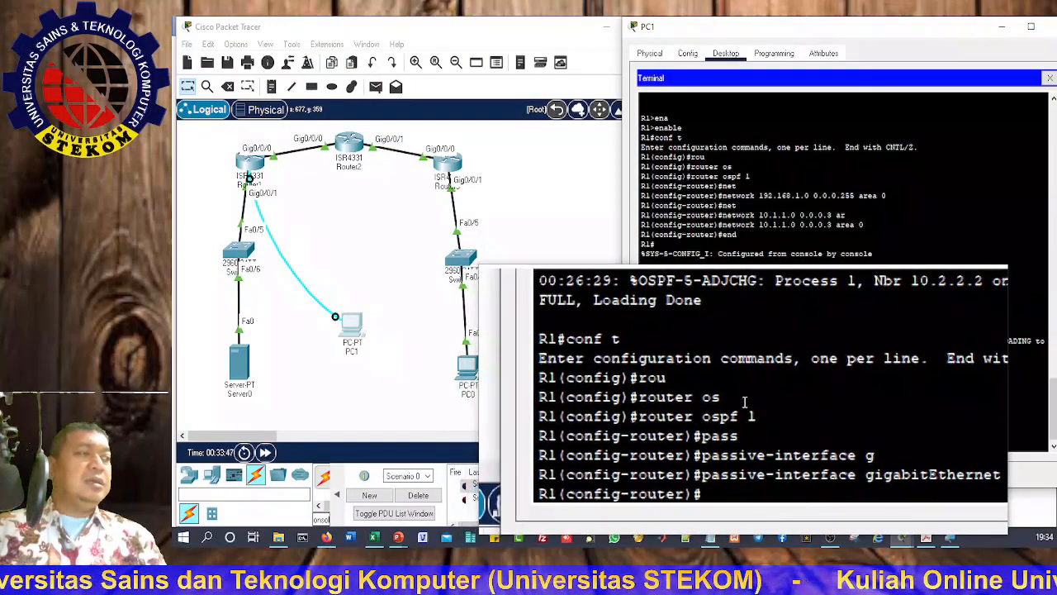
{"action": "type", "text": "exit"}
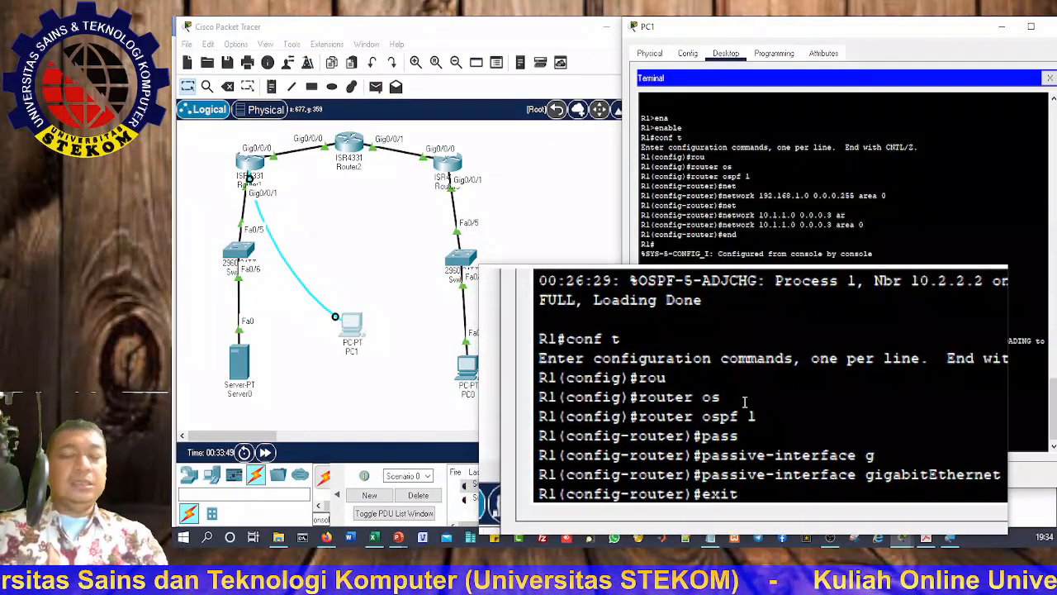
{"action": "key", "text": "Return"}
{"action": "type", "text": "exit"}
{"action": "key", "text": "Return"}
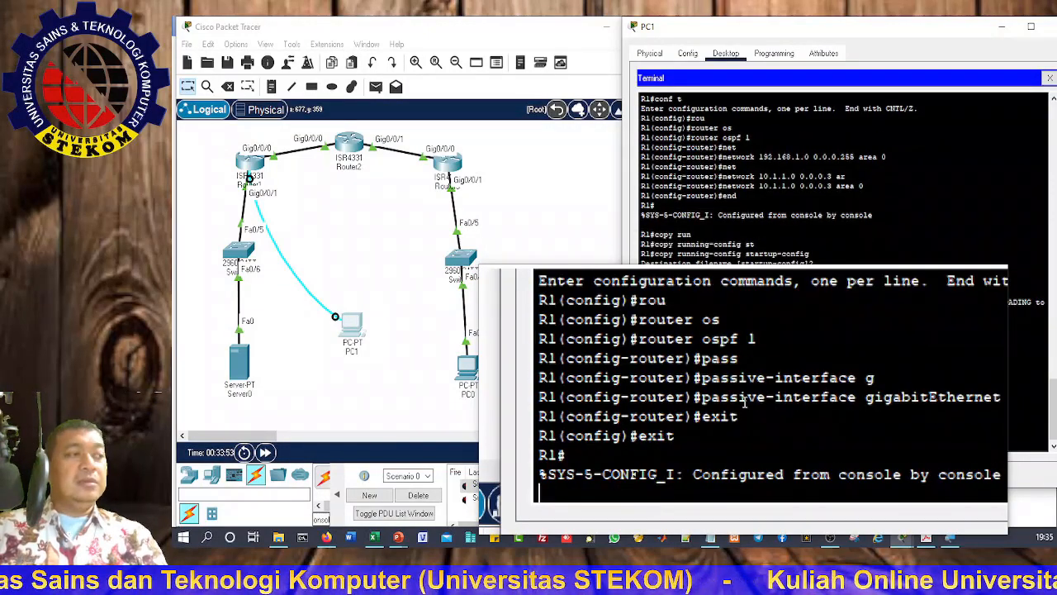
Step: Save R1's running-config to startup-config
{"action": "key", "text": "Return"}
{"action": "type", "text": "c"}
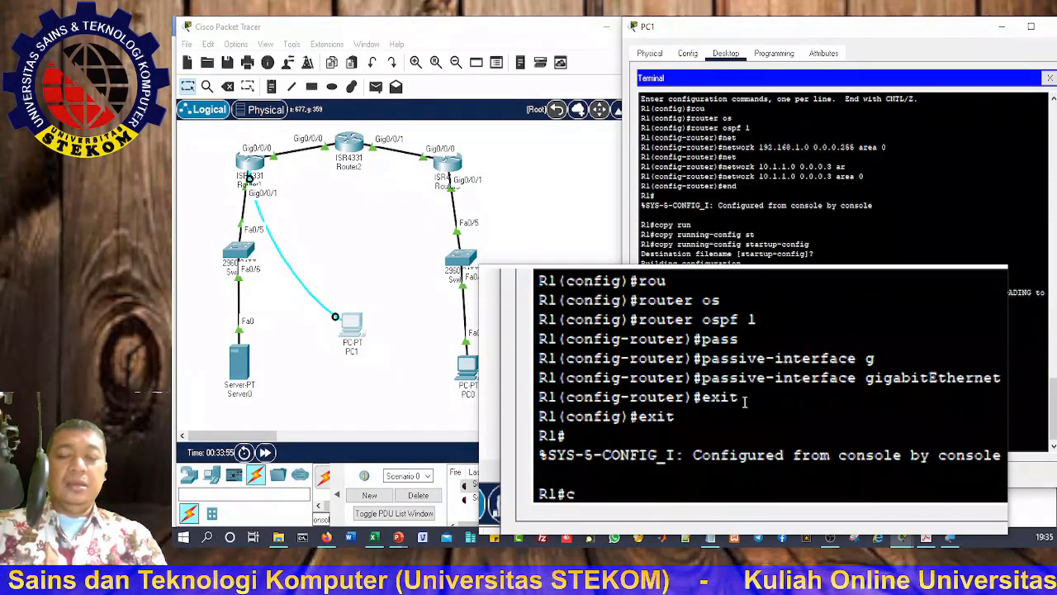
{"action": "type", "text": "op"}
{"action": "key", "text": "Tab"}
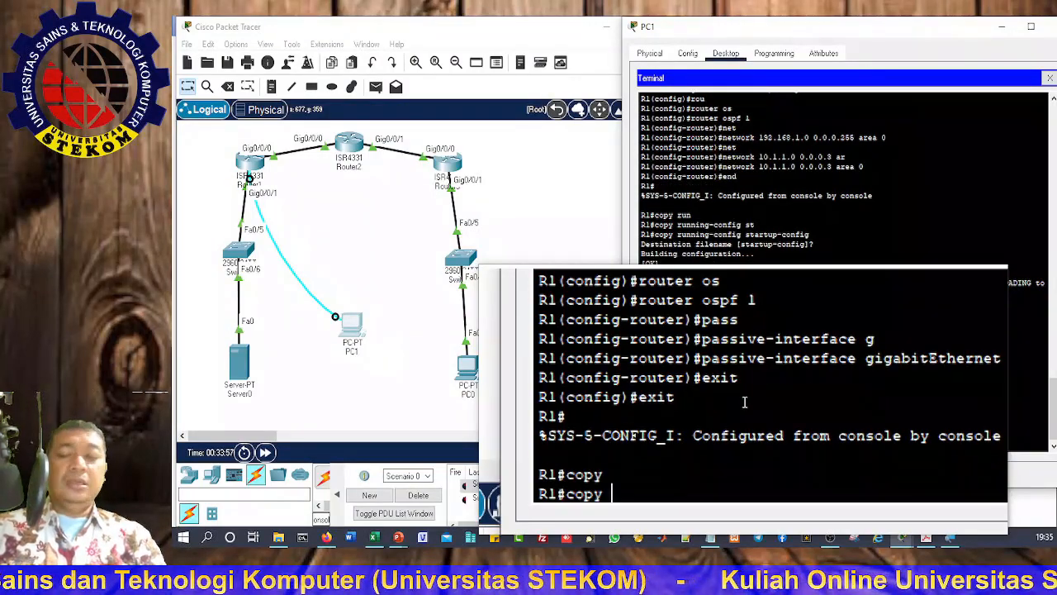
{"action": "type", "text": "run"}
{"action": "key", "text": "Tab"}
{"action": "type", "text": "st"}
{"action": "key", "text": "Tab"}
{"action": "key", "text": "Return"}
{"action": "key", "text": "Return"}
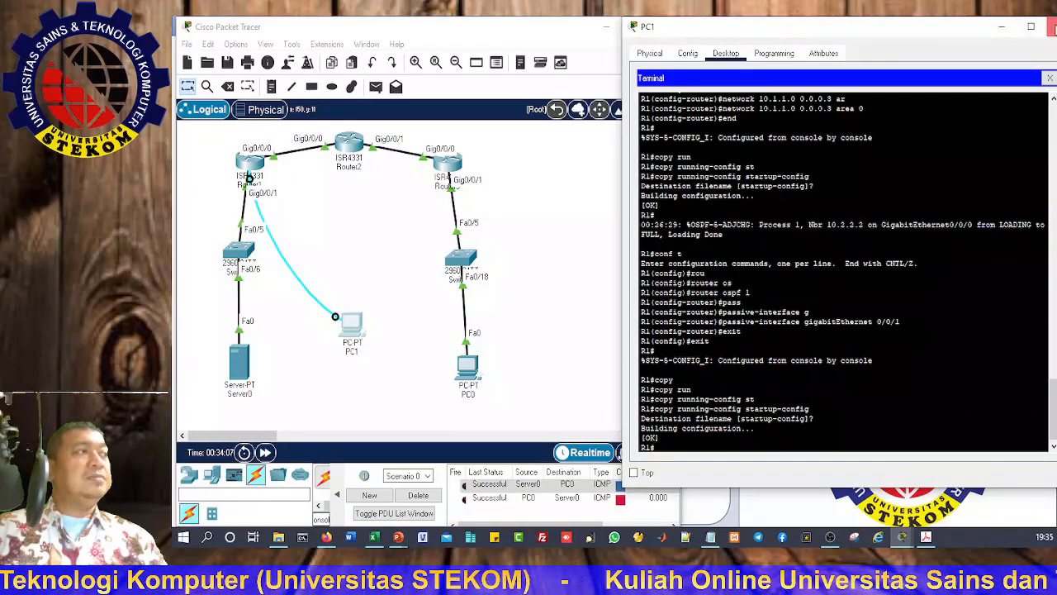
Step: Move PC1's console cable to R3's Console port and open PC1's Terminal
{"action": "left_click", "coordinate": [1047, 27]}
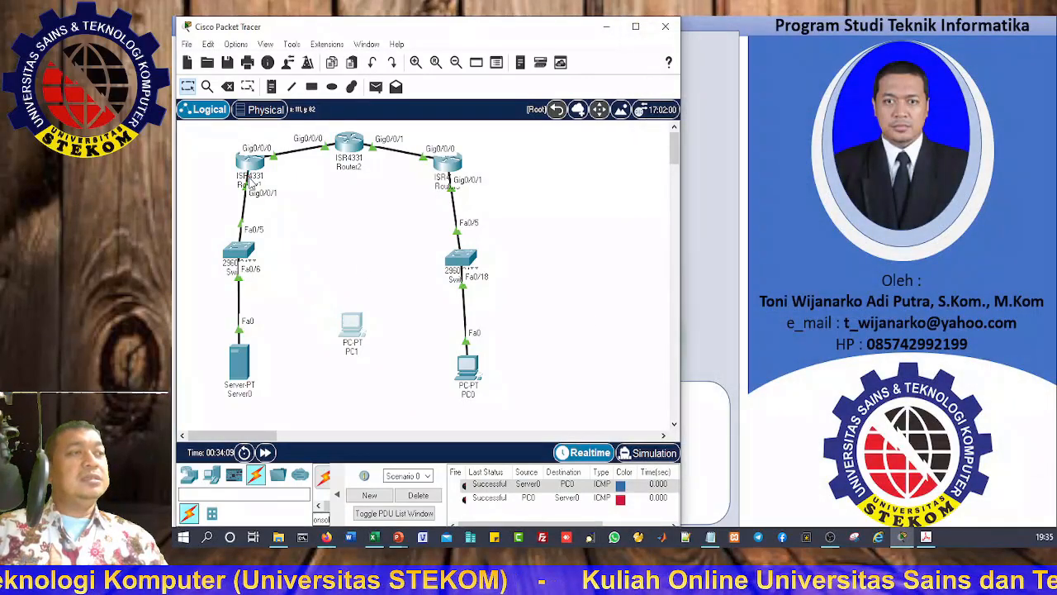
{"action": "left_click", "coordinate": [447, 169]}
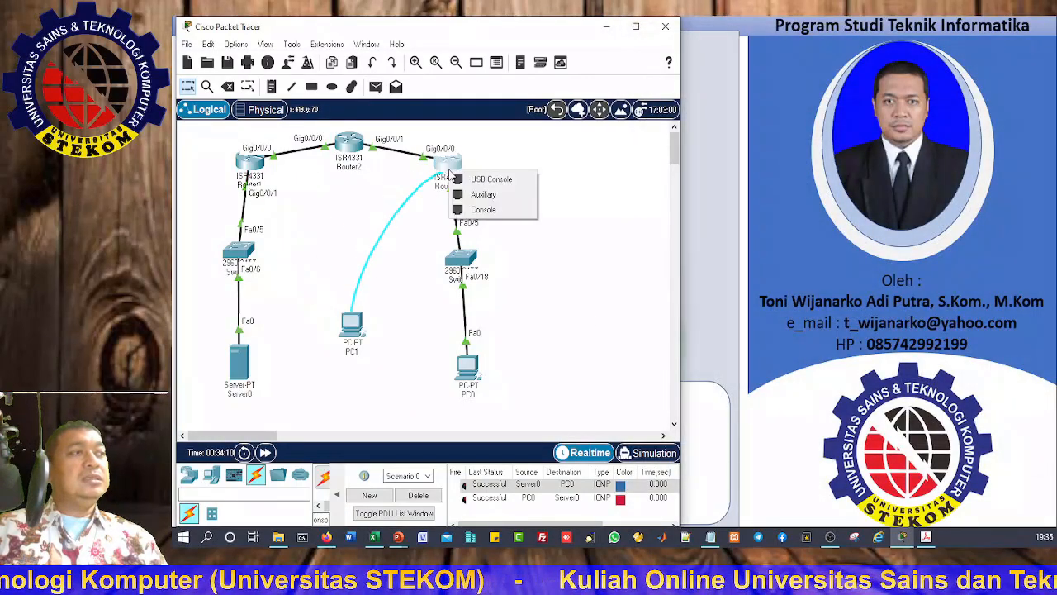
{"action": "left_click", "coordinate": [483, 210]}
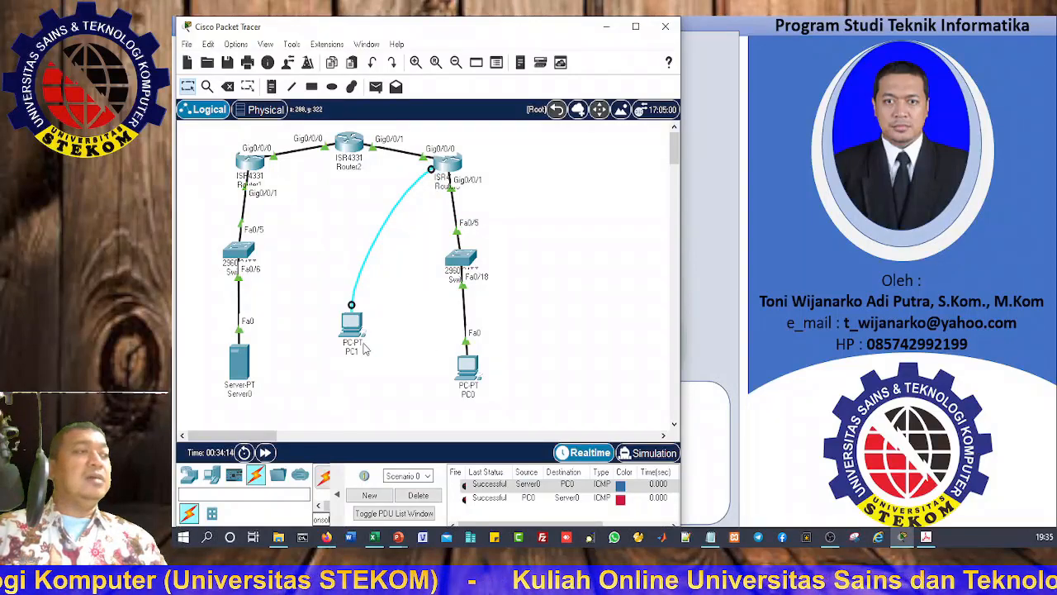
{"action": "left_click", "coordinate": [353, 332]}
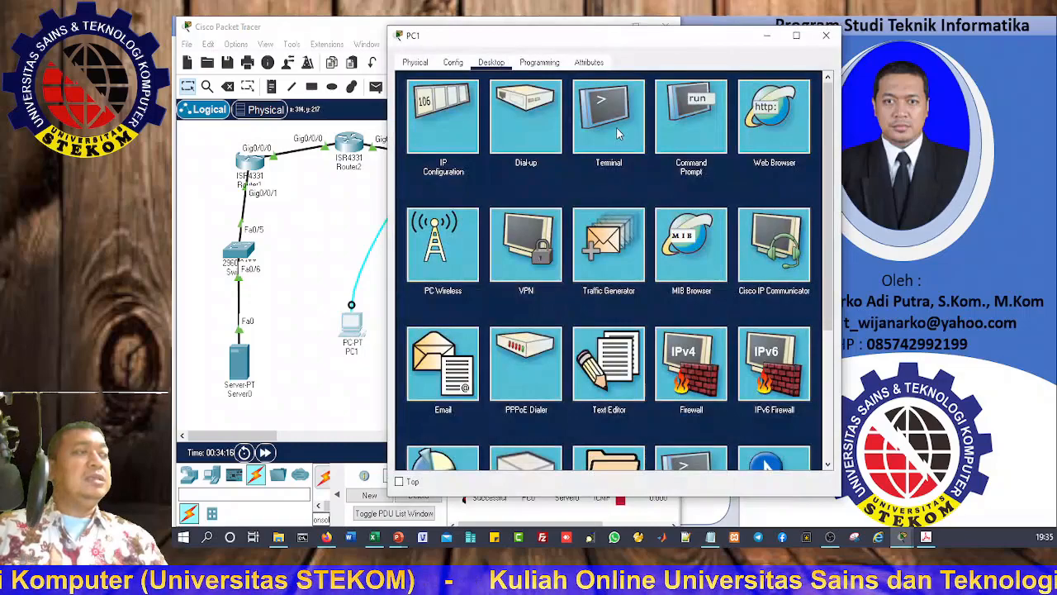
{"action": "left_click", "coordinate": [621, 132]}
{"action": "left_click", "coordinate": [791, 216]}
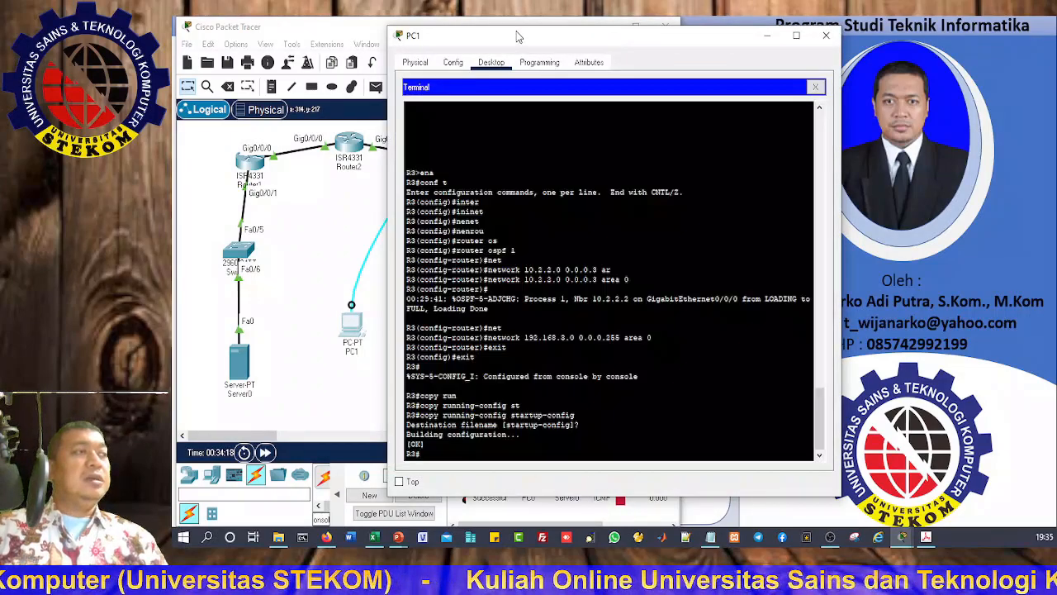
{"action": "left_click_drag", "start_coordinate": [521, 42], "coordinate": [687, 33]}
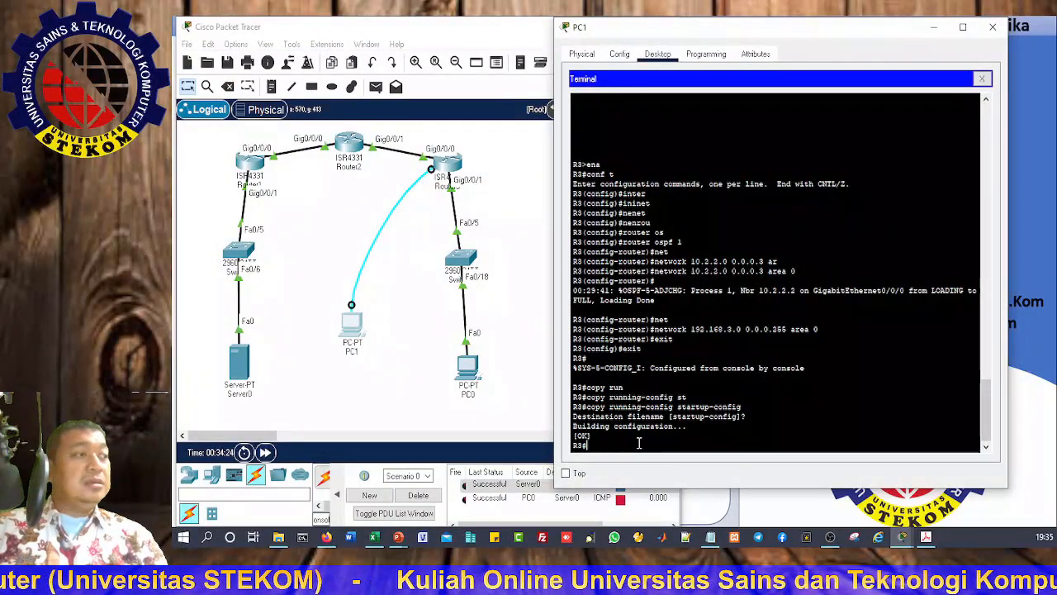
Step: On R3, enter global configuration and then router ospf 1
{"action": "type", "text": "conf t"}
{"action": "key", "text": "Return"}
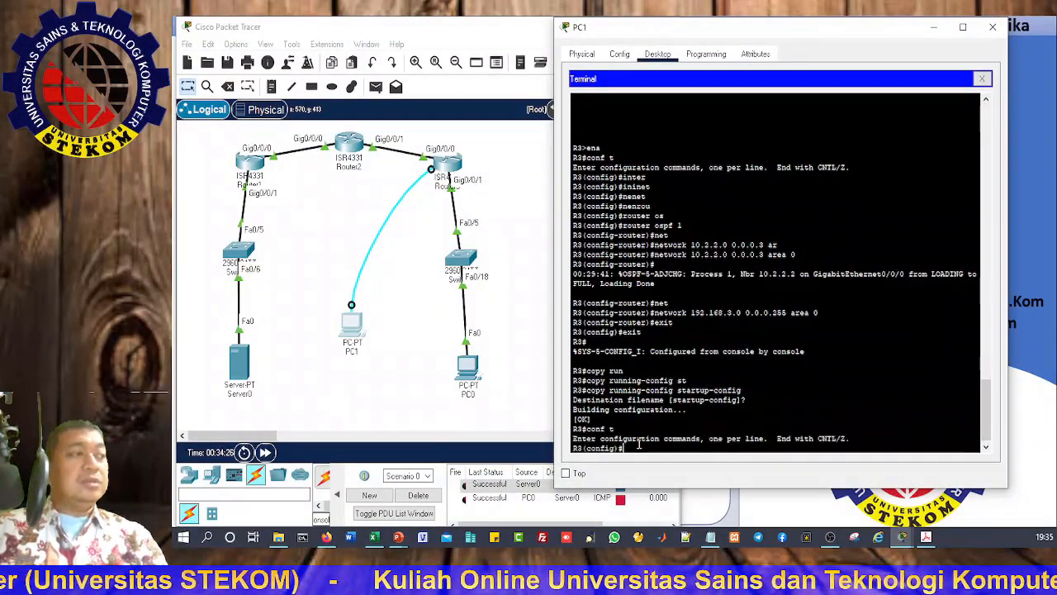
{"action": "type", "text": "rout"}
{"action": "key", "text": "Tab"}
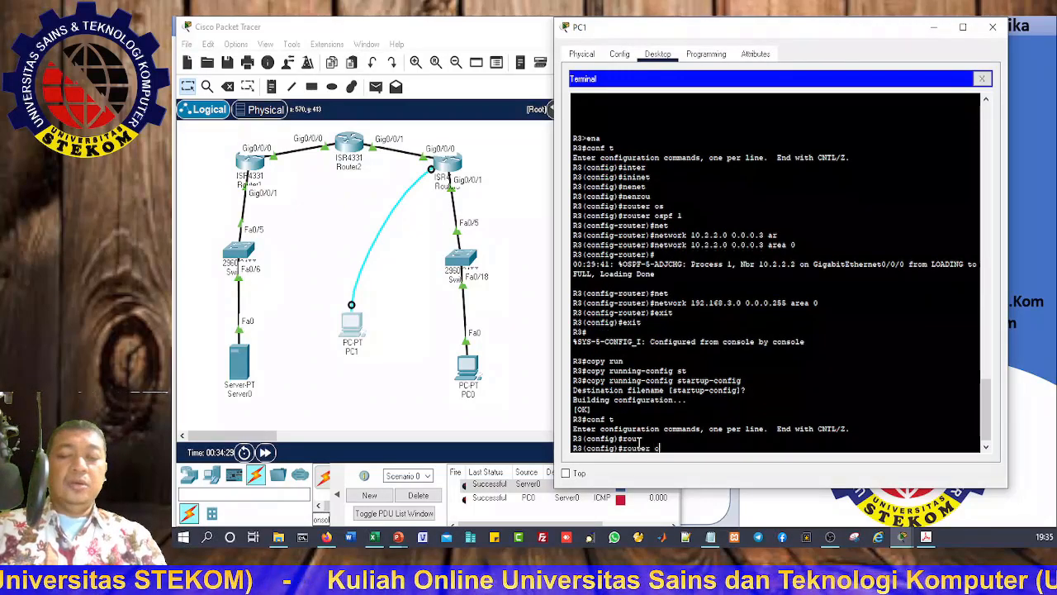
{"action": "type", "text": "os"}
{"action": "key", "text": "Tab"}
{"action": "type", "text": "1"}
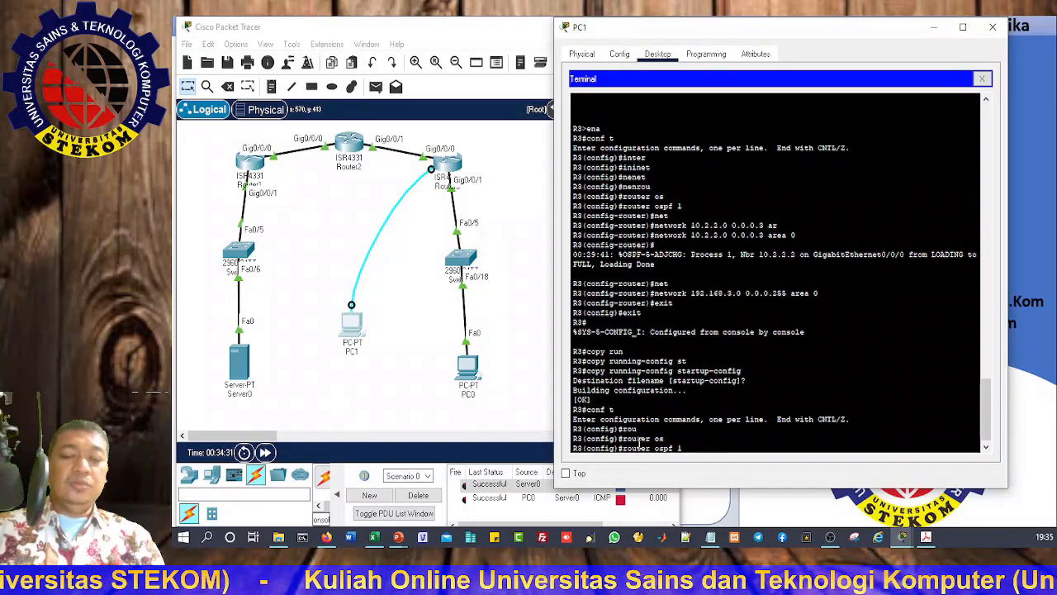
{"action": "key", "text": "Return"}
Step: Make gigabitEthernet 0/0/1 passive on R3 and end configuration mode
{"action": "type", "text": "passive-interface"}
{"action": "key", "text": "Tab"}
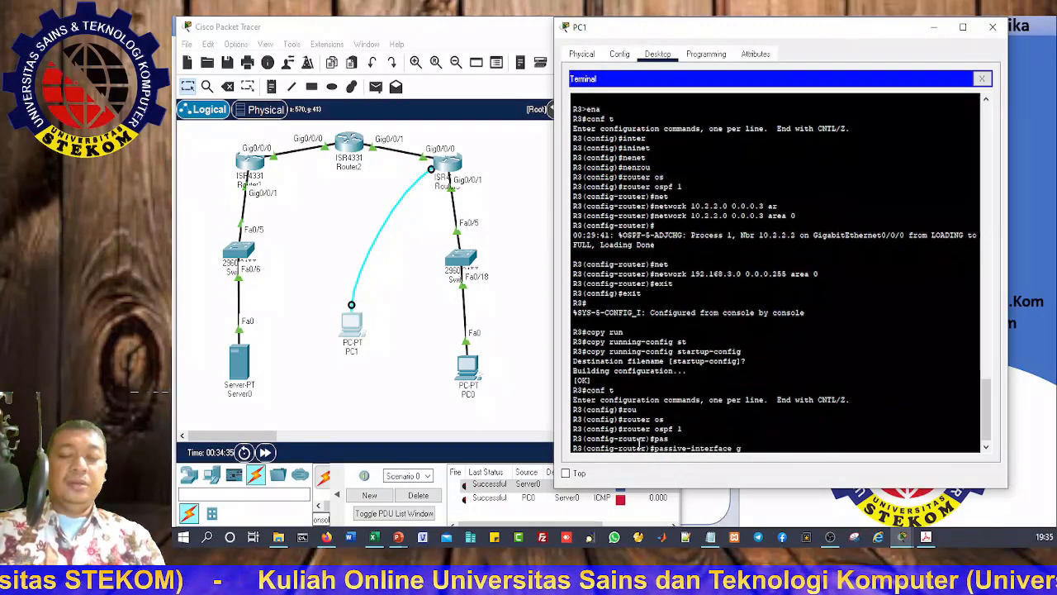
{"action": "type", "text": "g"}
{"action": "key", "text": "Tab"}
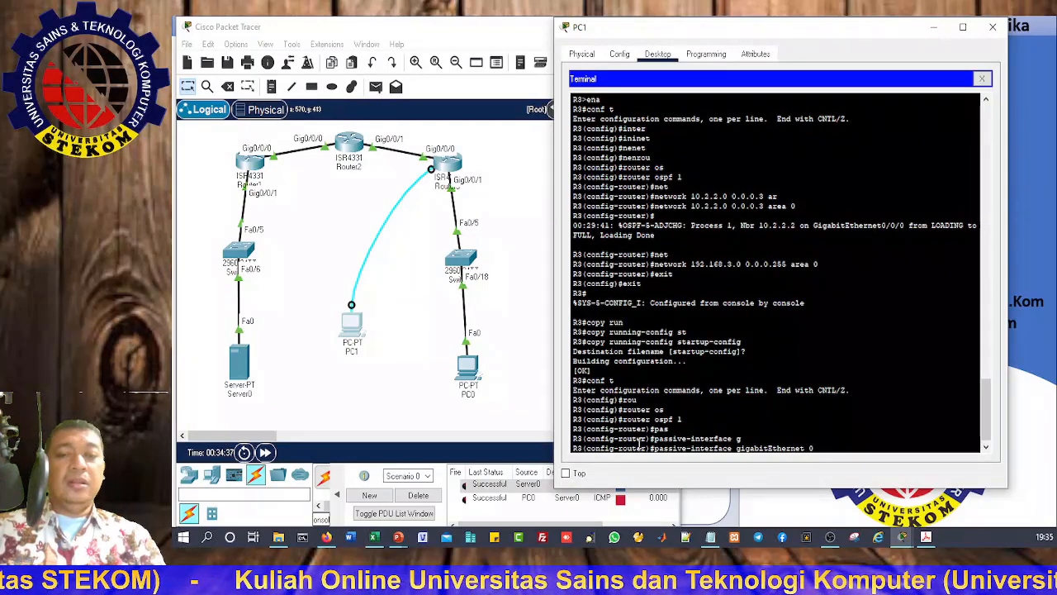
{"action": "type", "text": "0/0/1"}
{"action": "key", "text": "Return"}
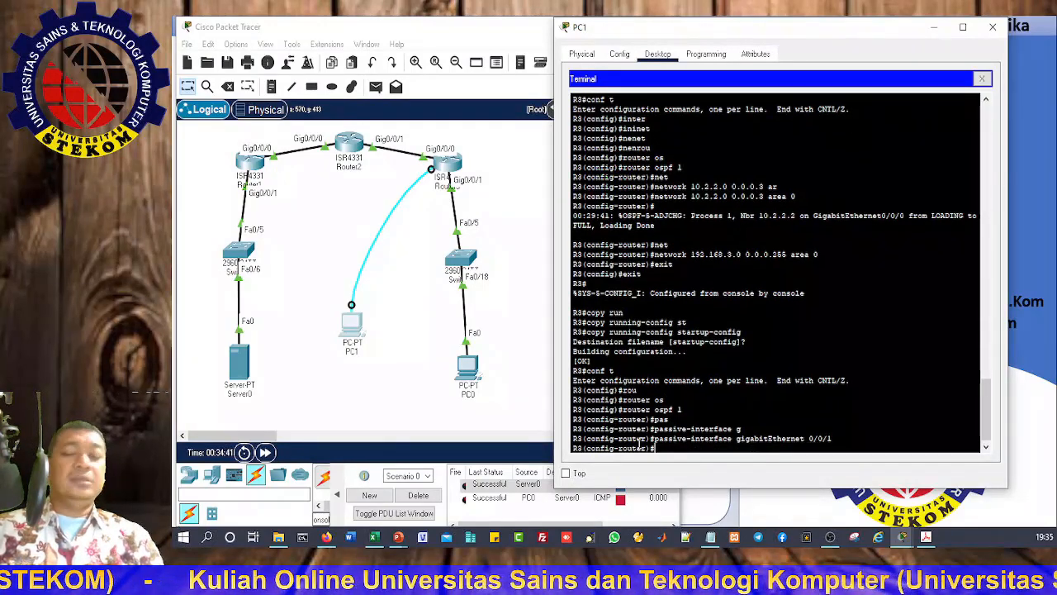
{"action": "type", "text": "end"}
{"action": "key", "text": "Return"}
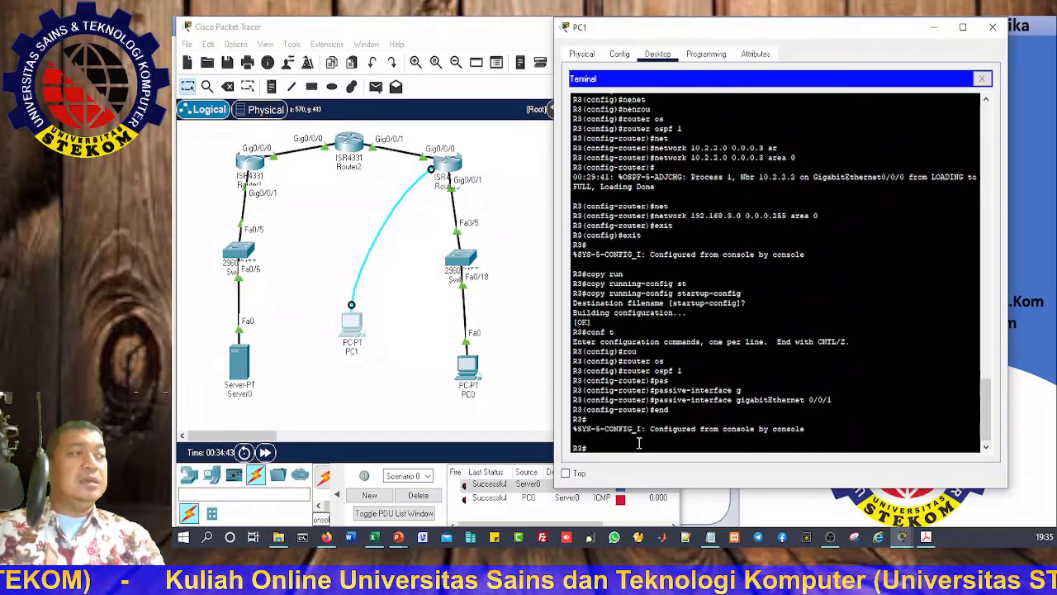
Step: Copy R3's running-config to startup-config
{"action": "type", "text": "copy run"}
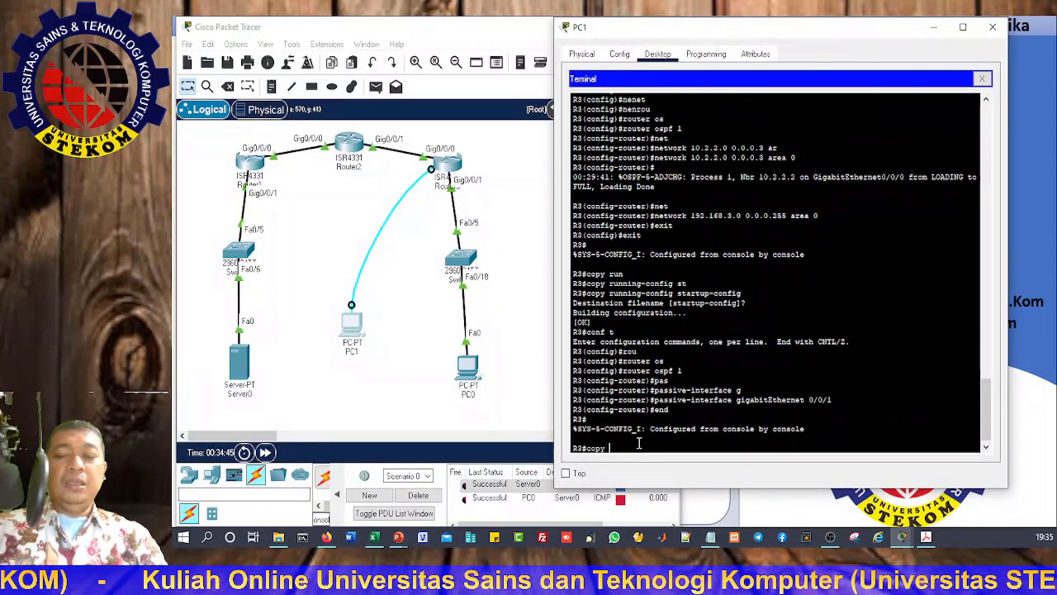
{"action": "key", "text": "Tab"}
{"action": "type", "text": "st"}
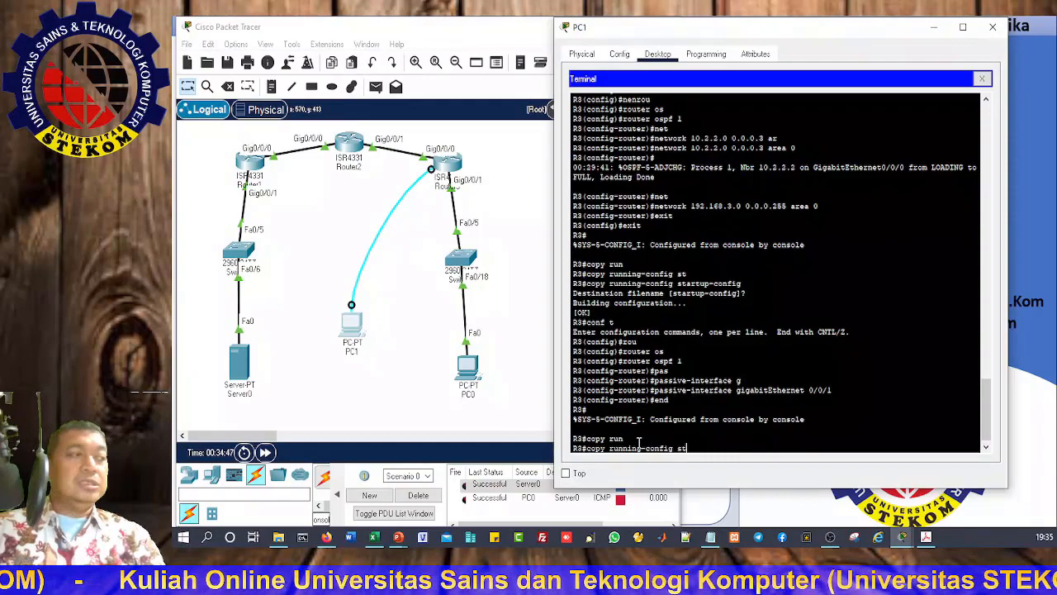
{"action": "key", "text": "Tab"}
{"action": "key", "text": "Return"}
{"action": "key", "text": "Return"}
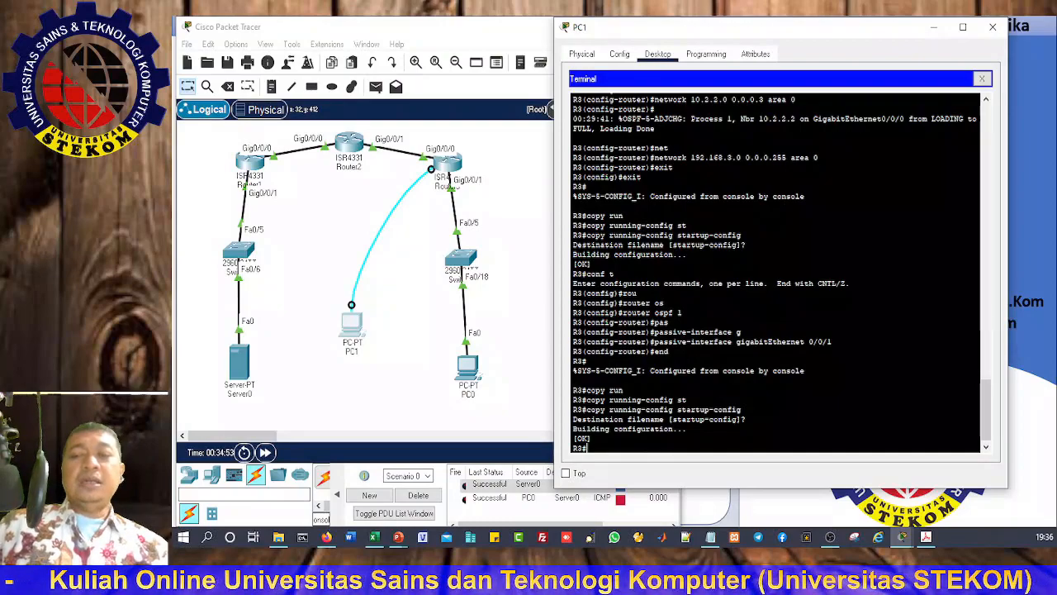
Step: Move PC1's console cable back to R1's Console port and reopen PC1's Terminal
{"action": "left_click", "coordinate": [991, 28]}
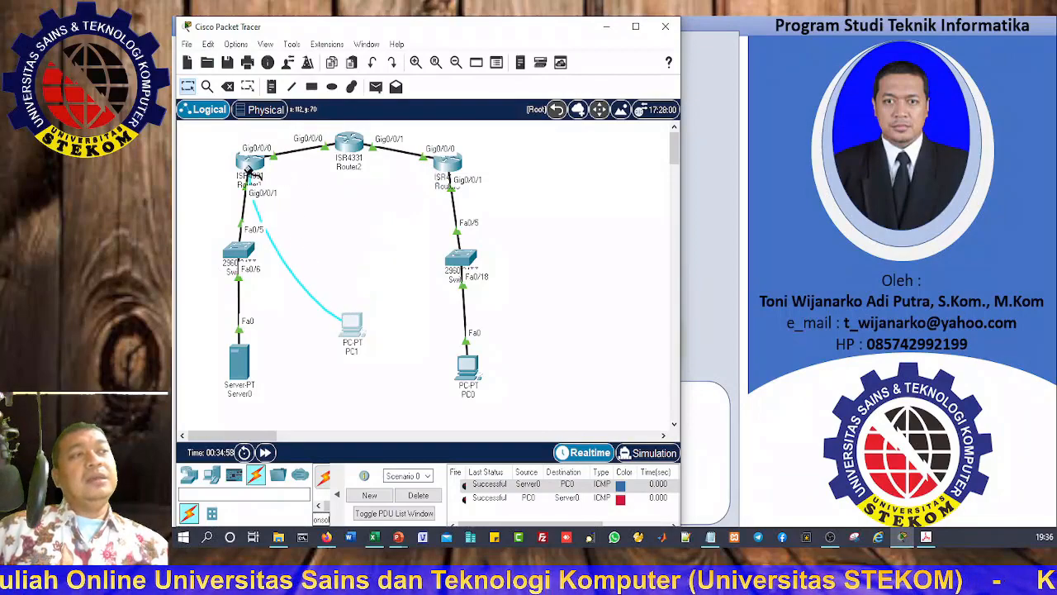
{"action": "left_click", "coordinate": [249, 165]}
{"action": "left_click", "coordinate": [286, 206]}
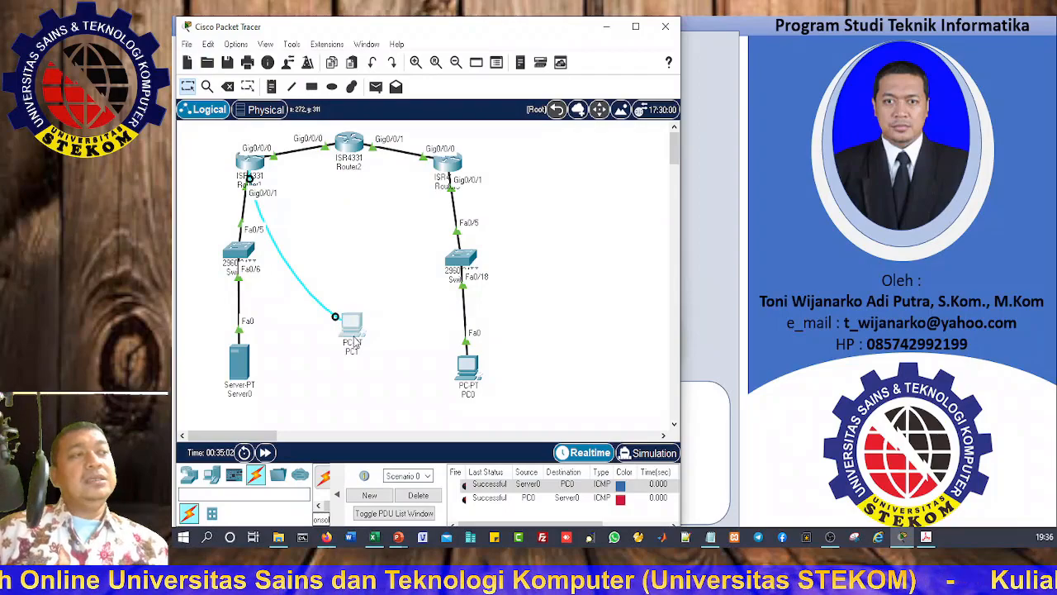
{"action": "left_click", "coordinate": [351, 326]}
{"action": "left_click", "coordinate": [638, 111]}
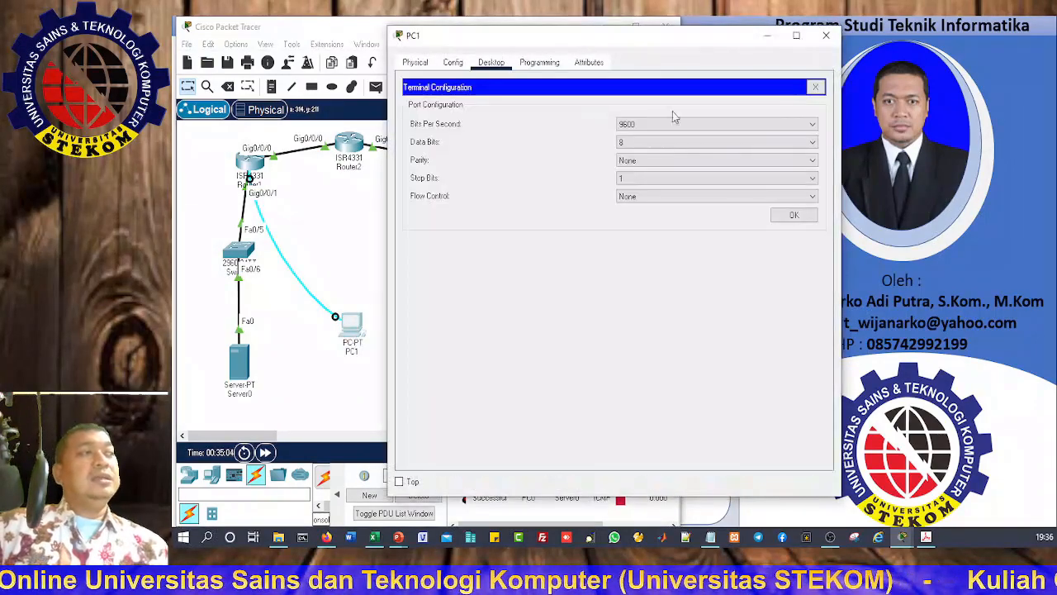
{"action": "left_click", "coordinate": [794, 214]}
{"action": "left_click_drag", "start_coordinate": [576, 40], "coordinate": [621, 34]}
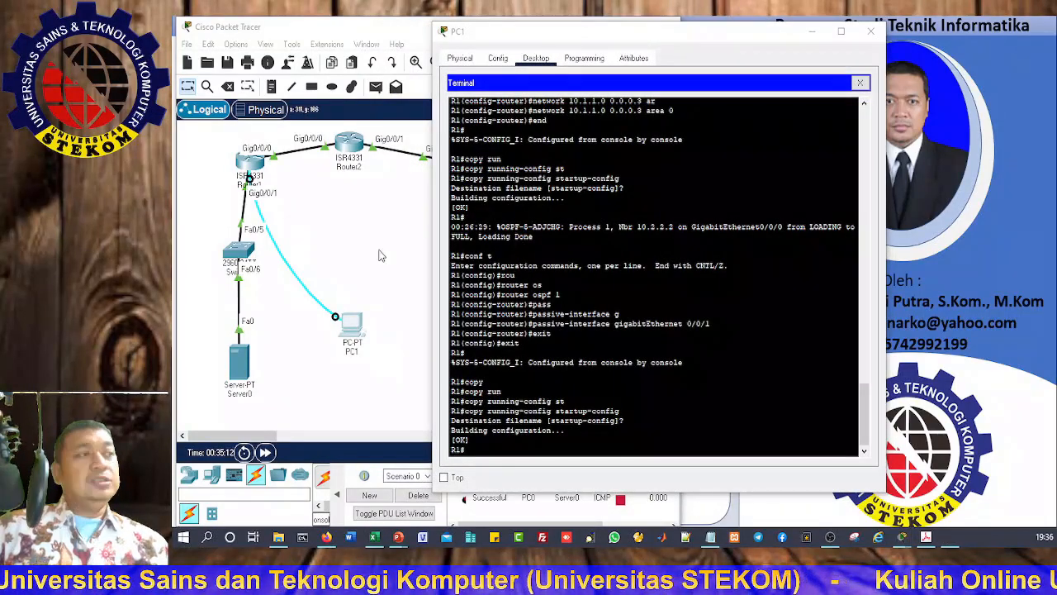
Step: Display R1's OSPF neighbor table with show ip ospf neighbor
{"action": "key", "text": "super+plus"}
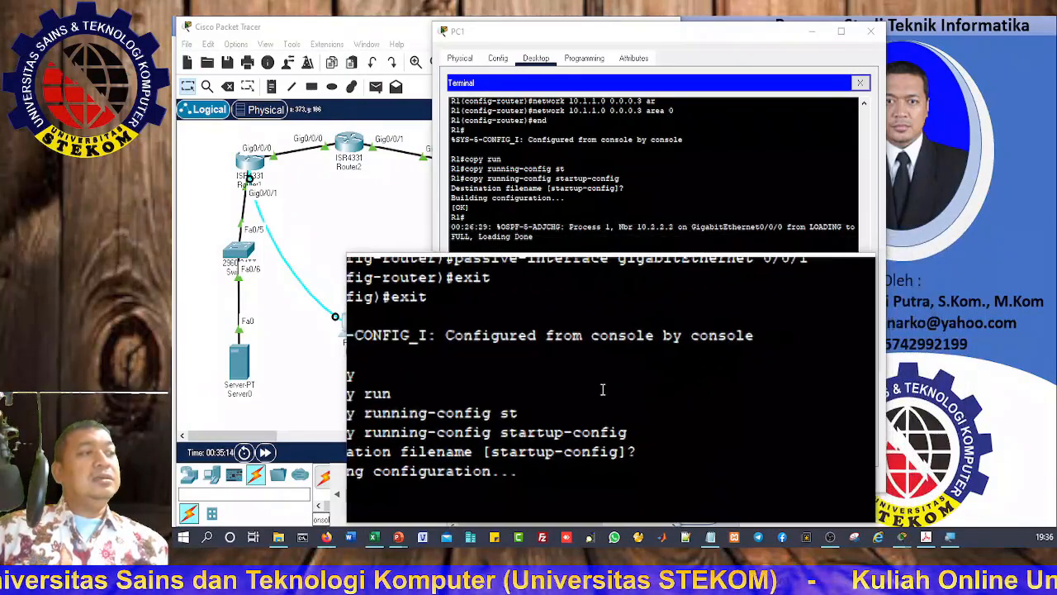
{"action": "left_click", "coordinate": [570, 388]}
{"action": "type", "text": "sh "}
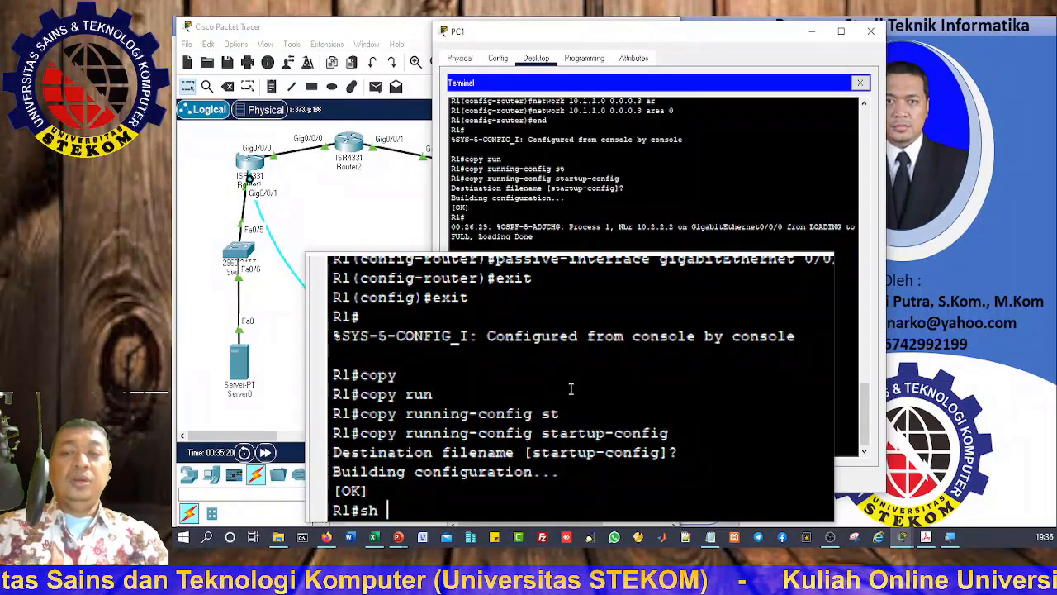
{"action": "type", "text": "ip o"}
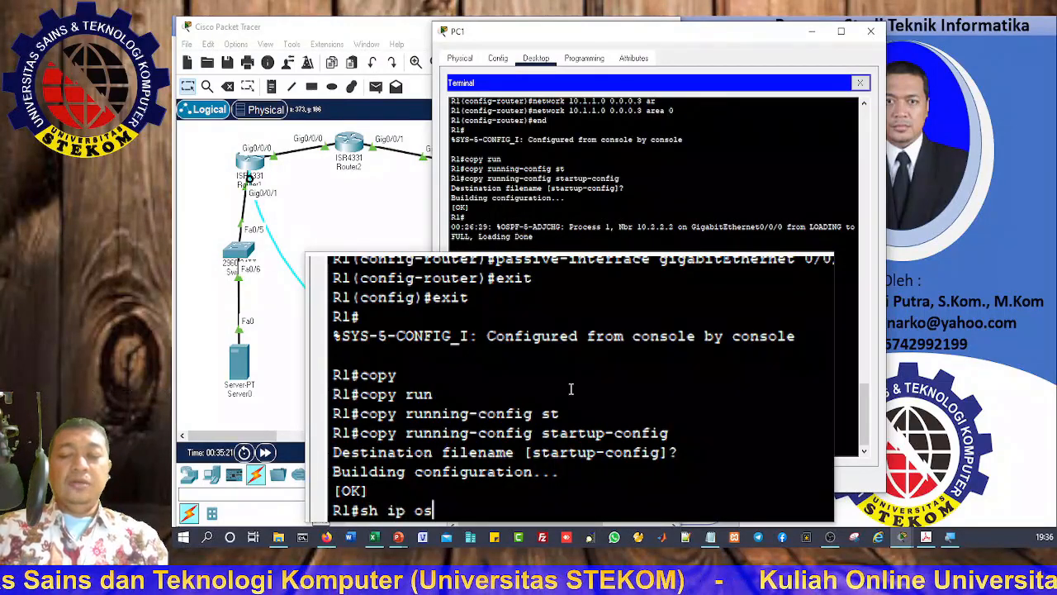
{"action": "type", "text": "s"}
{"action": "key", "text": "Tab"}
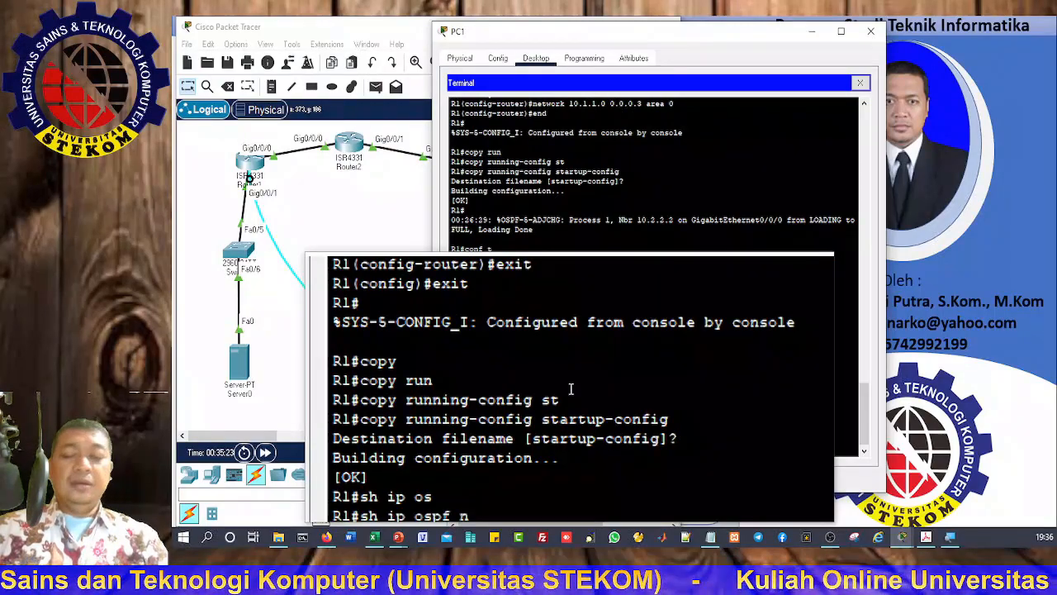
{"action": "type", "text": "ne"}
{"action": "key", "text": "Tab"}
{"action": "key", "text": "Return"}
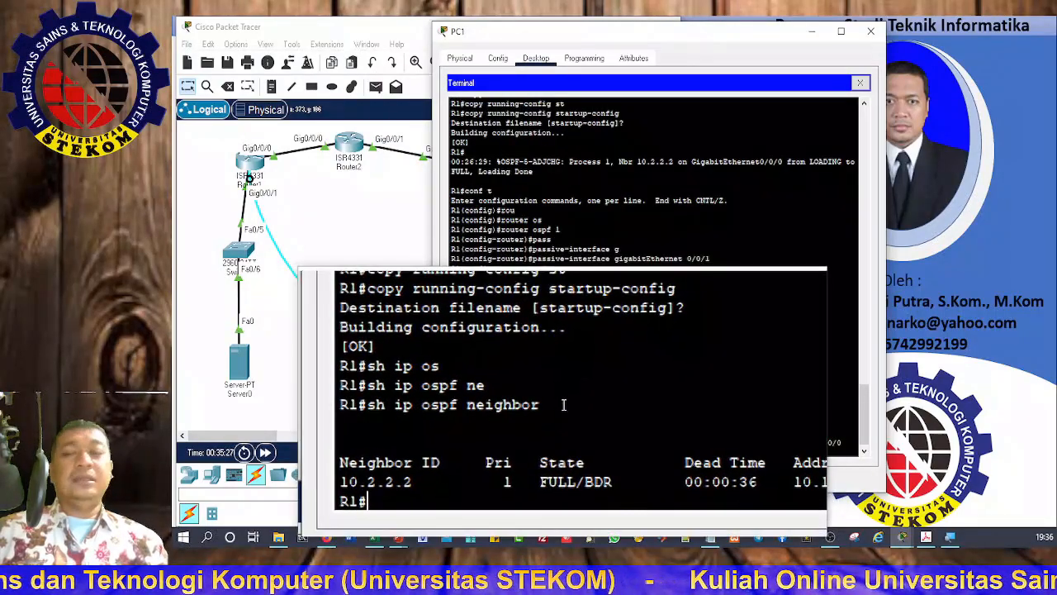
Step: Run show ip route on R1, review the routes, and close PC1's window
{"action": "type", "text": "sh ip"}
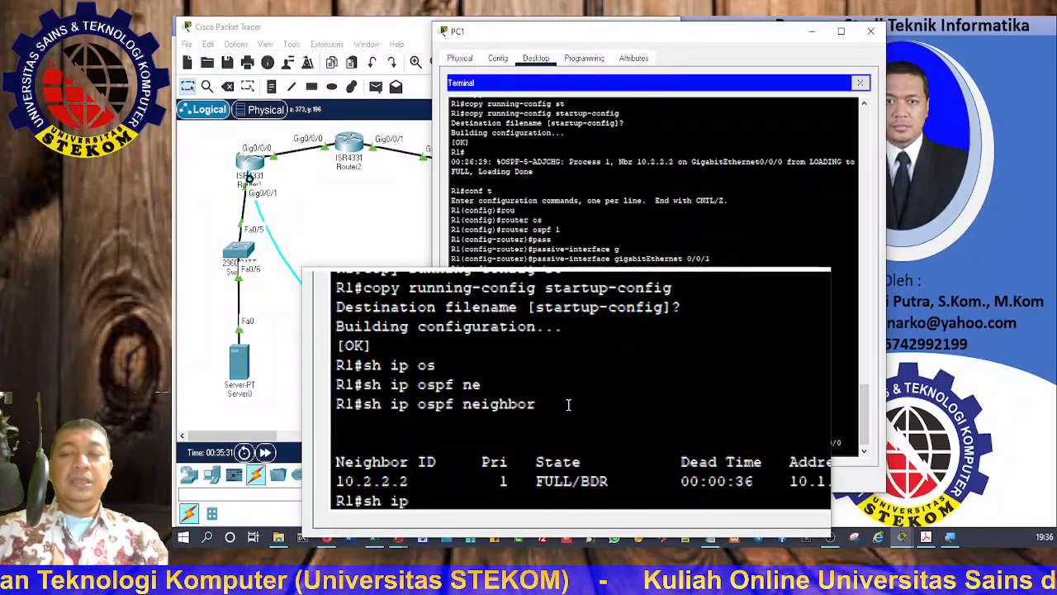
{"action": "type", "text": " rou"}
{"action": "key", "text": "Tab"}
{"action": "key", "text": "Return"}
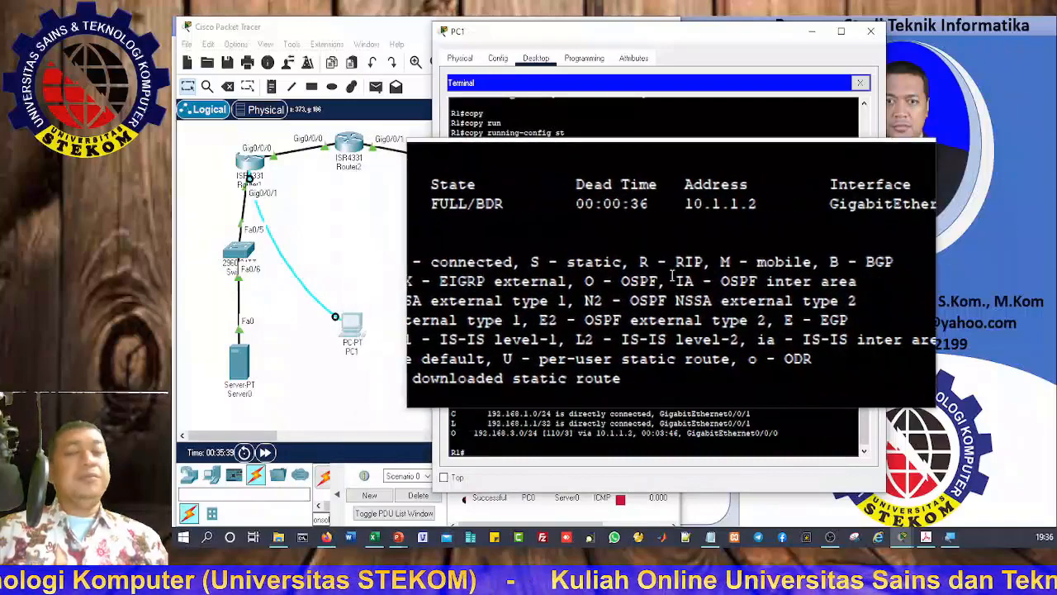
{"action": "key", "text": "super+Escape"}
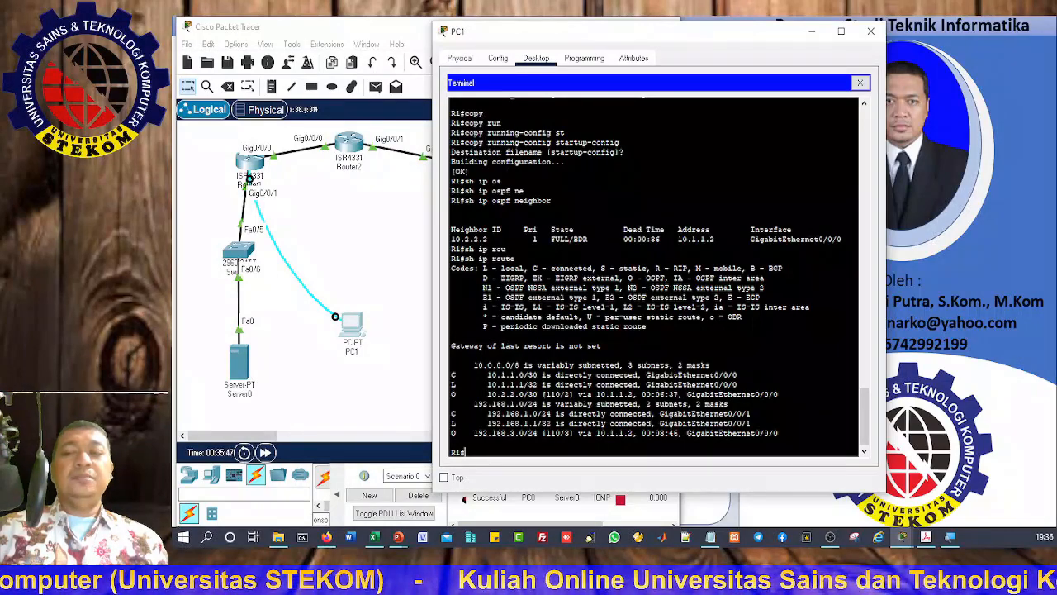
{"action": "key", "text": "super+plus"}
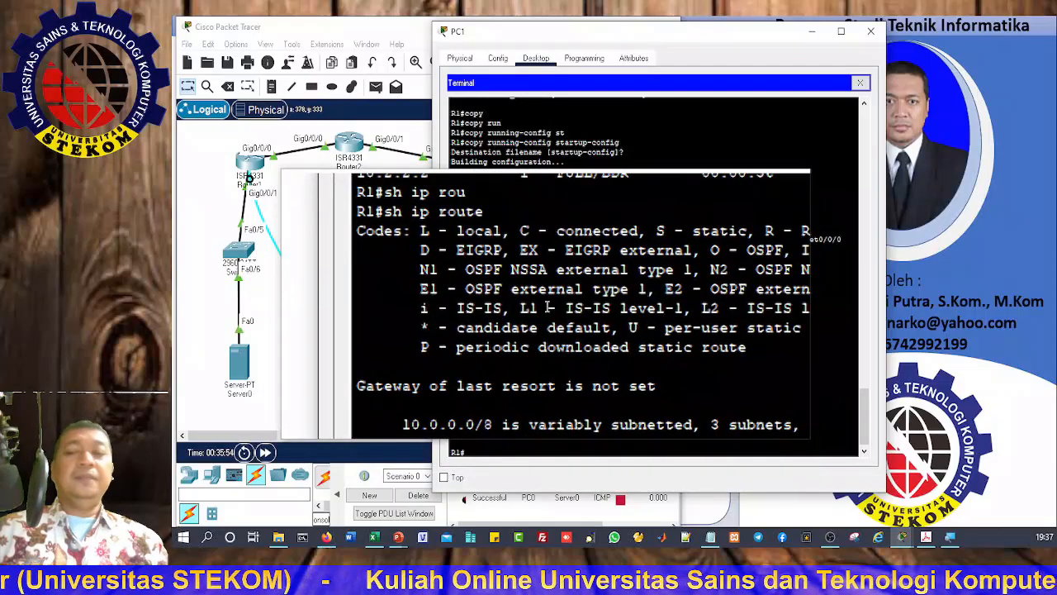
{"action": "key", "text": "super+Escape"}
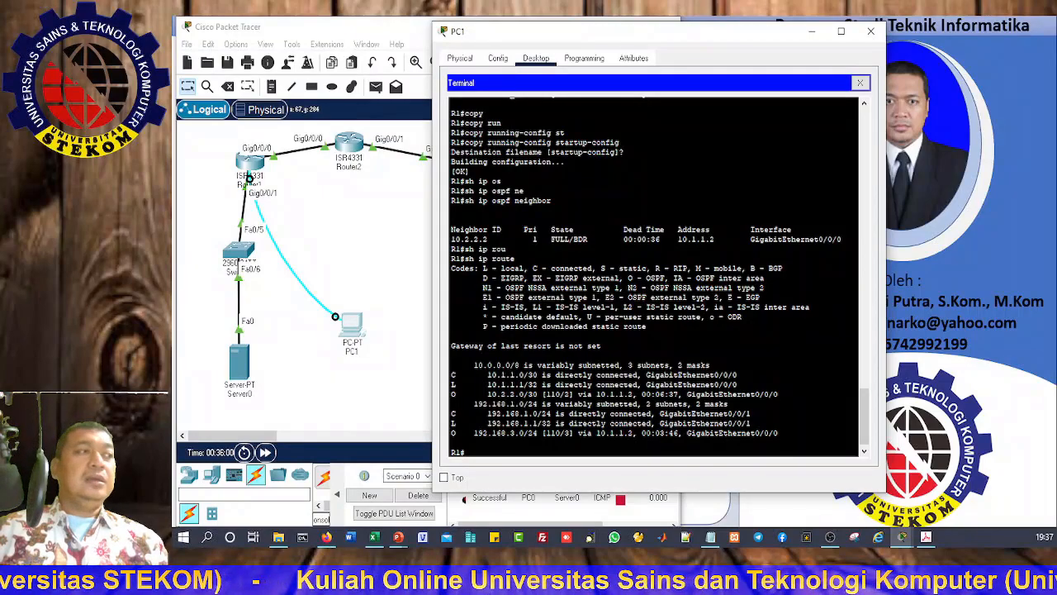
{"action": "left_click", "coordinate": [870, 35]}
Step: Ping 192.168.3.3 from Server0's Command Prompt and check its IP Configuration
{"action": "left_click", "coordinate": [246, 360]}
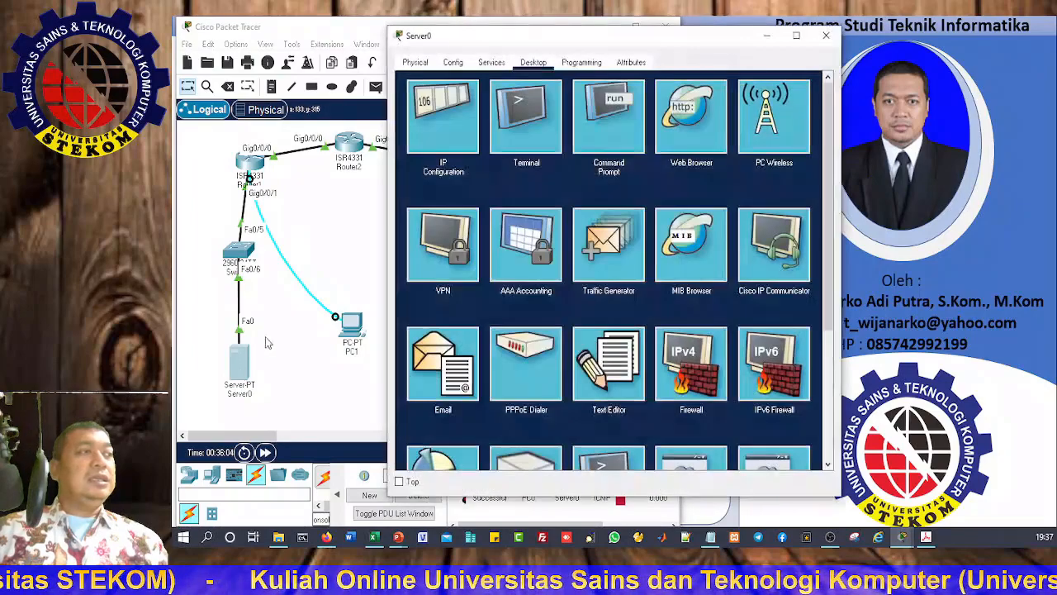
{"action": "left_click", "coordinate": [623, 119]}
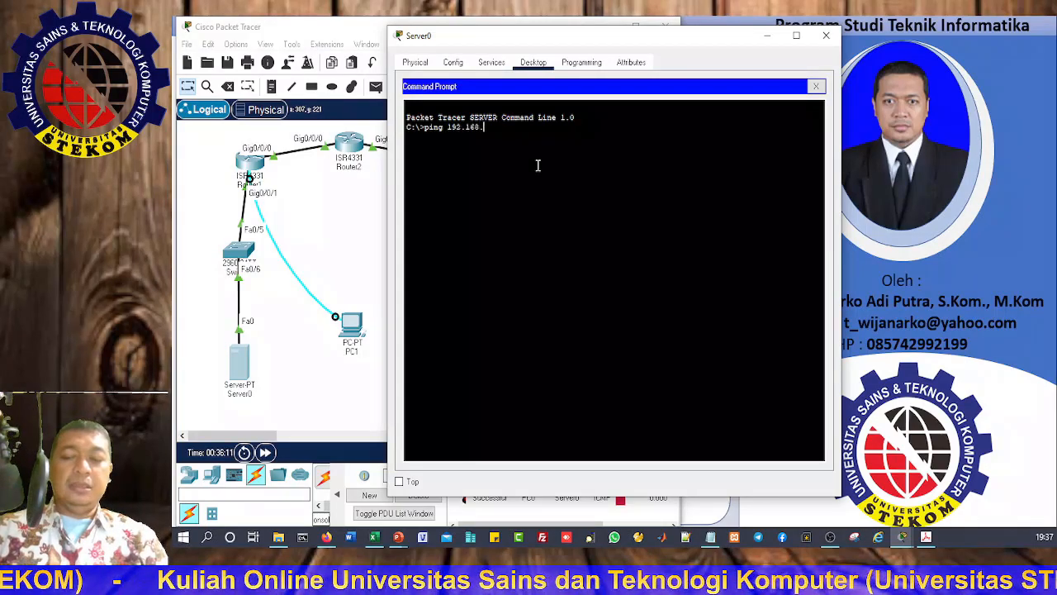
{"action": "type", "text": "ping 192.168.3.3"}
{"action": "key", "text": "Return"}
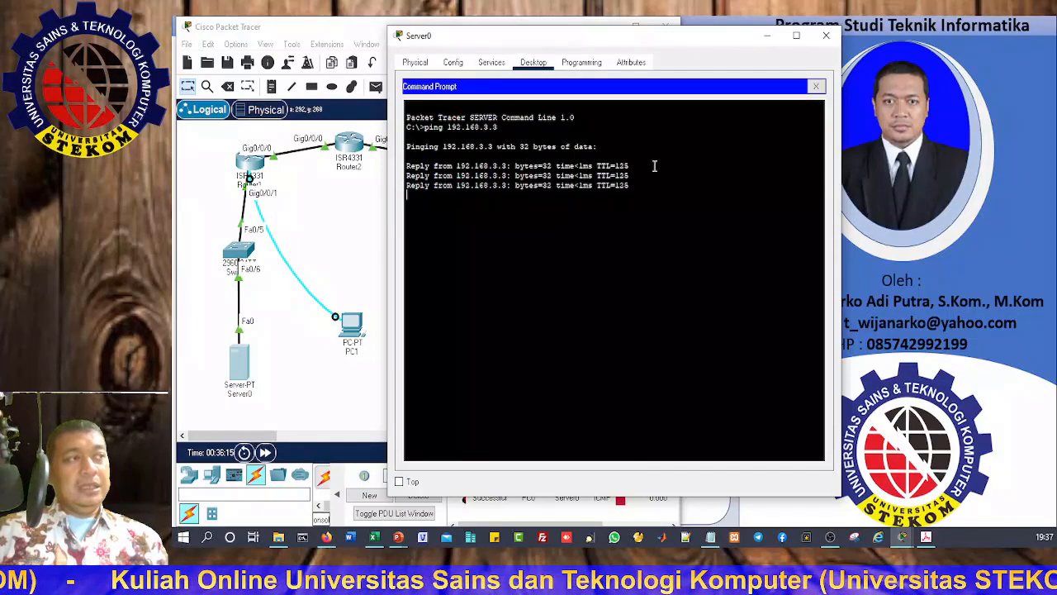
{"action": "left_click_drag", "start_coordinate": [603, 37], "coordinate": [768, 37]}
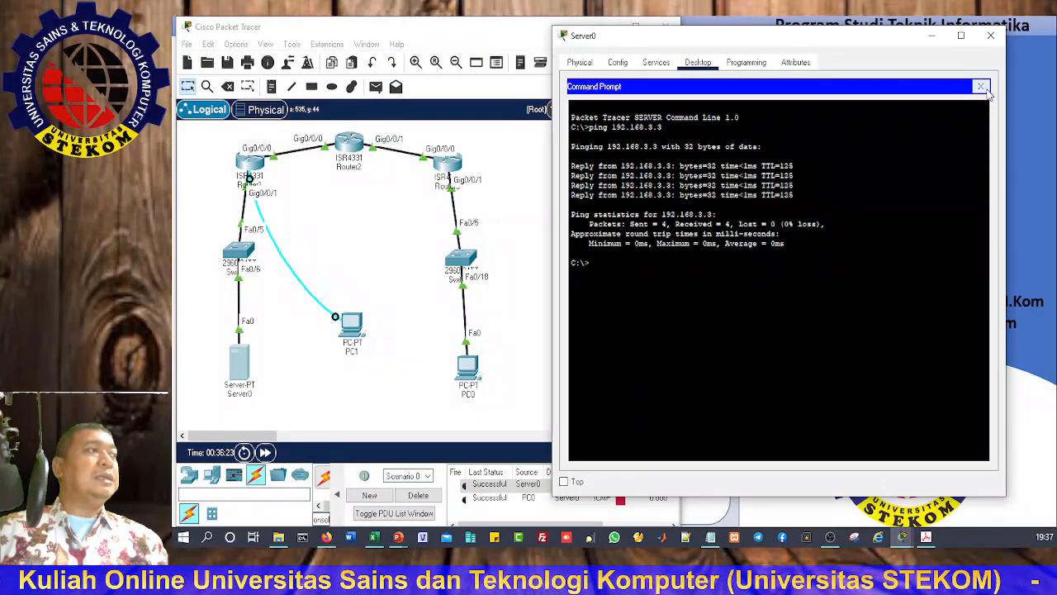
{"action": "left_click", "coordinate": [982, 88]}
{"action": "left_click", "coordinate": [612, 117]}
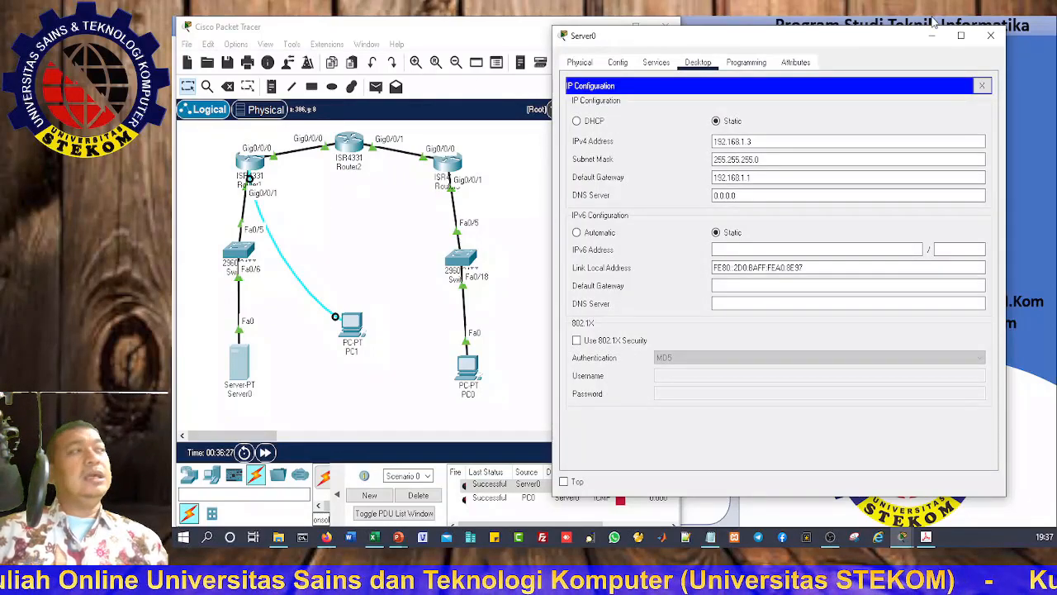
{"action": "left_click", "coordinate": [991, 35]}
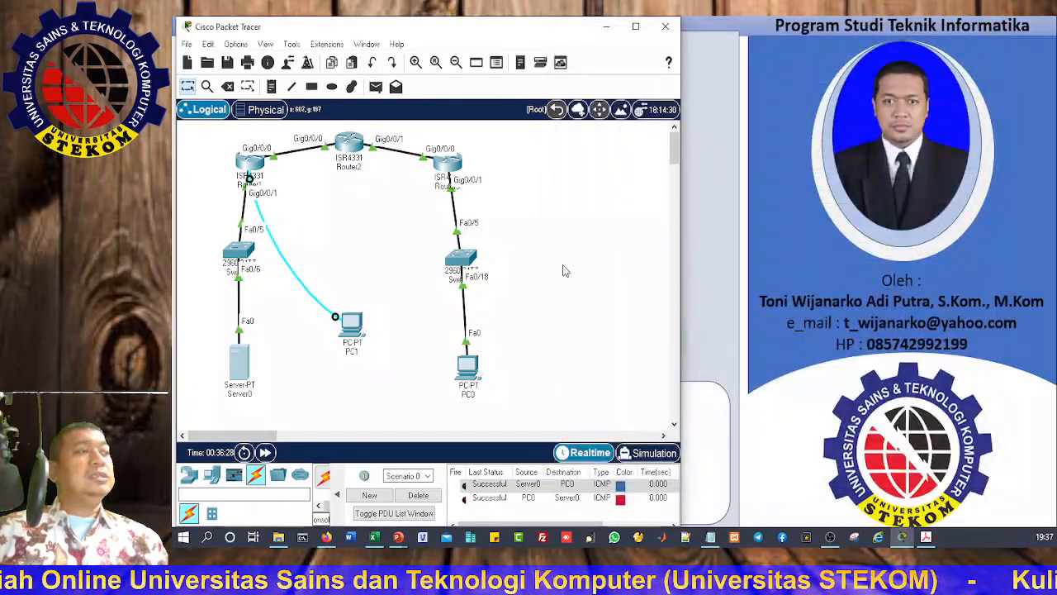
Step: Ping 192.168.1.3 from PC0's Command Prompt, getting 4 of 4 replies
{"action": "left_click", "coordinate": [468, 367]}
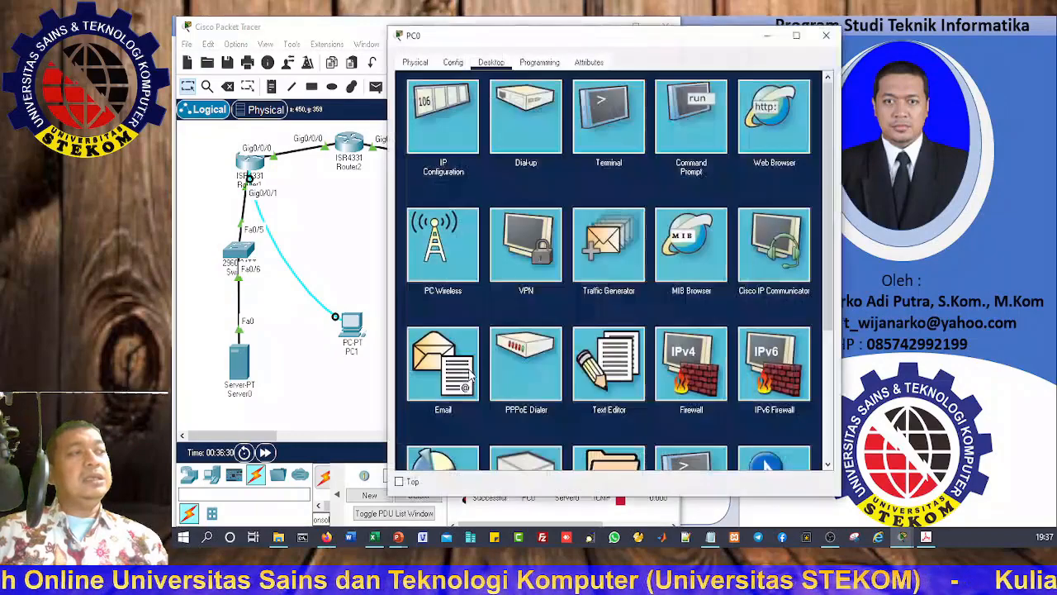
{"action": "left_click", "coordinate": [686, 116]}
{"action": "type", "text": "pi"}
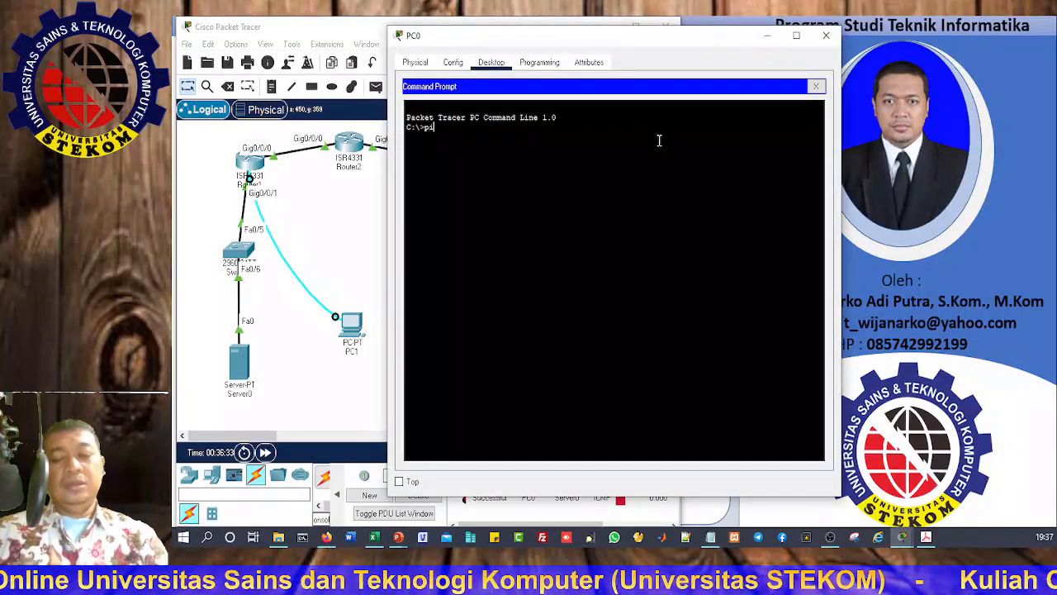
{"action": "type", "text": "ng 192.168.1.3"}
{"action": "key", "text": "Return"}
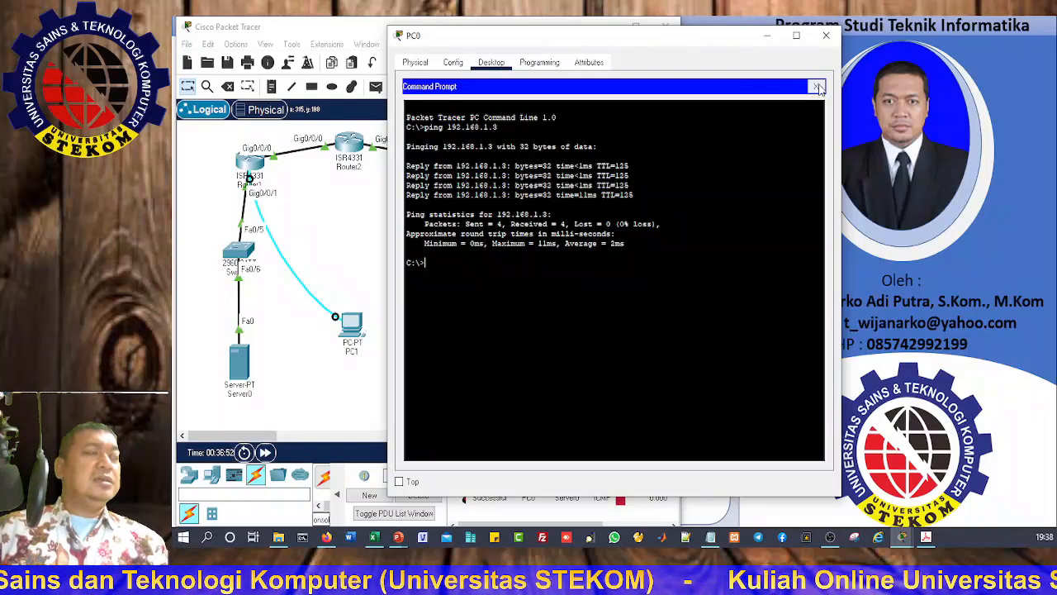
{"action": "left_click", "coordinate": [816, 87]}
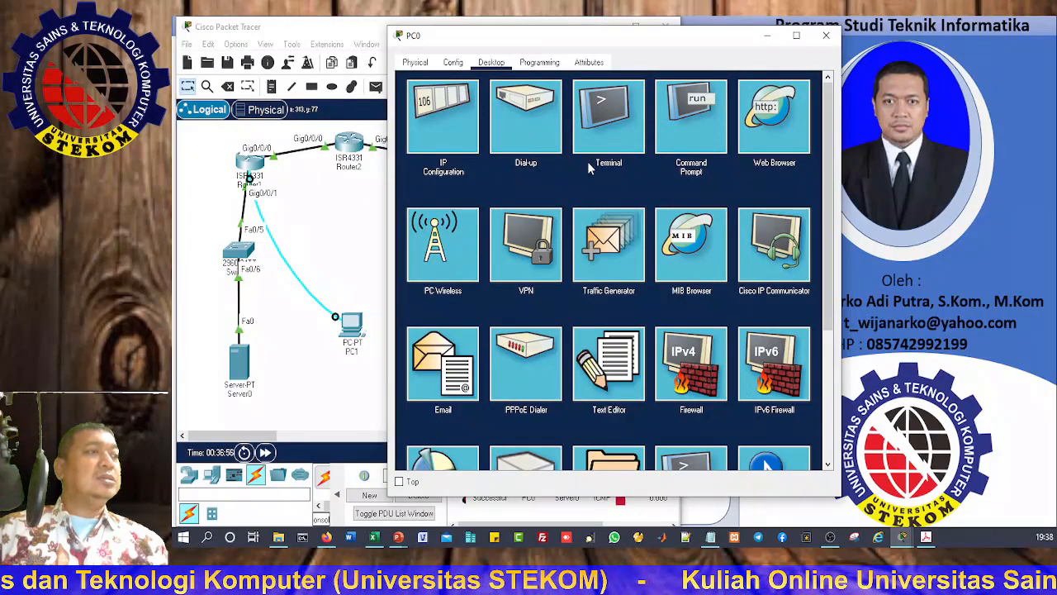
Step: Close PC0's window and reconnect PC1's Terminal to R1 with default 9600 baud settings
{"action": "left_click", "coordinate": [826, 35]}
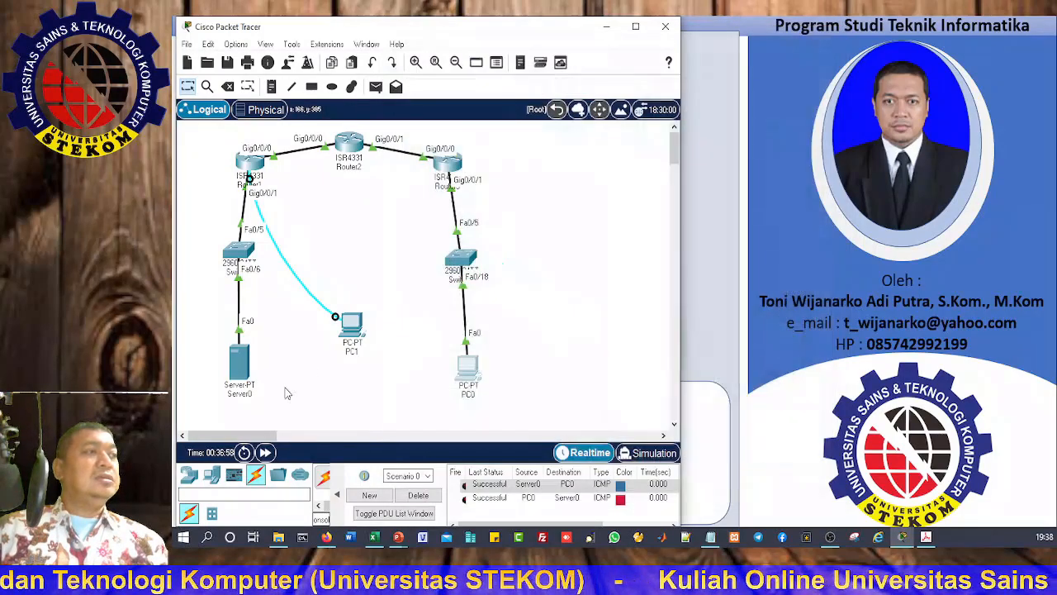
{"action": "left_click", "coordinate": [350, 325]}
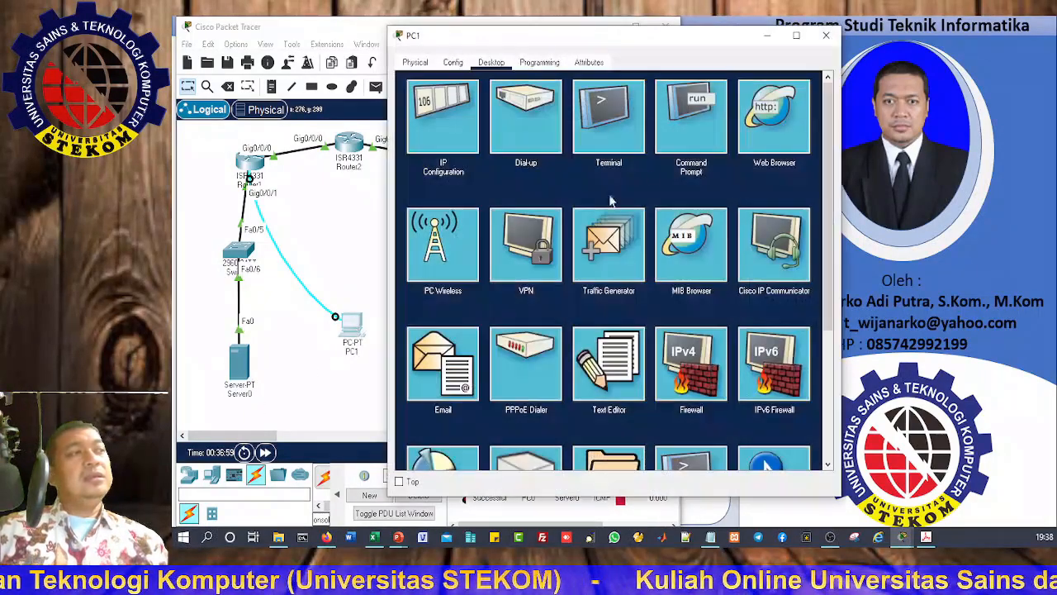
{"action": "left_click", "coordinate": [609, 124]}
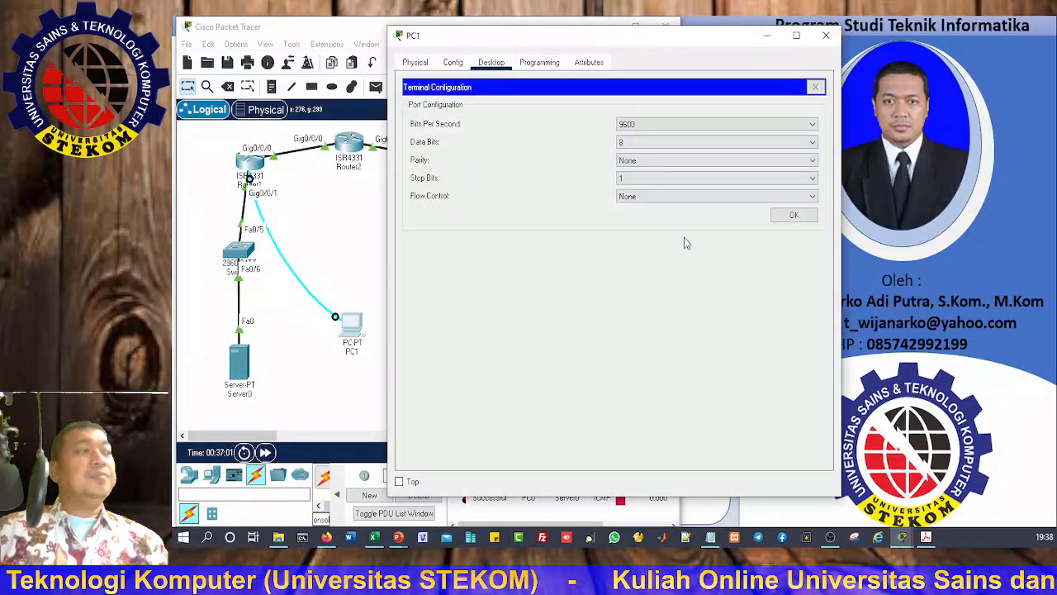
{"action": "left_click", "coordinate": [793, 215]}
{"action": "left_click_drag", "start_coordinate": [616, 40], "coordinate": [761, 32]}
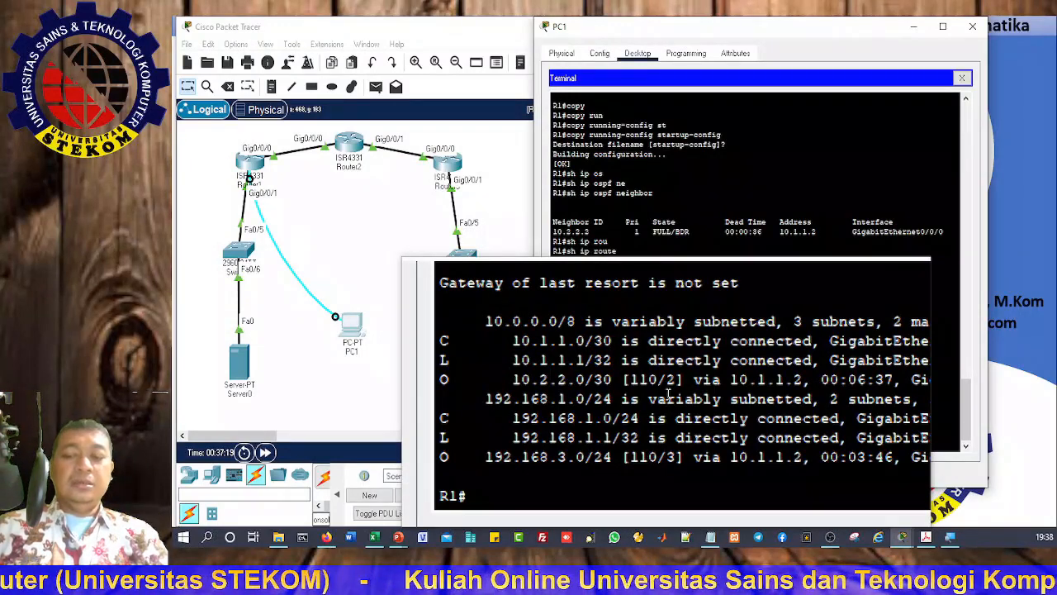
Step: Enter conf t on R1 to reach the R1(config)# prompt
{"action": "type", "text": "conf t"}
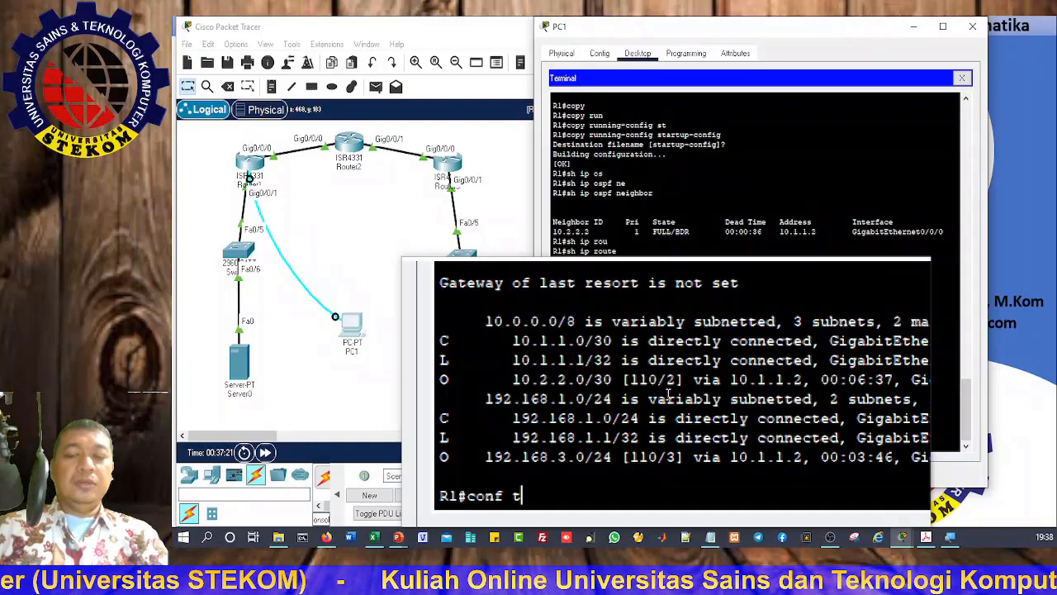
{"action": "key", "text": "Return"}
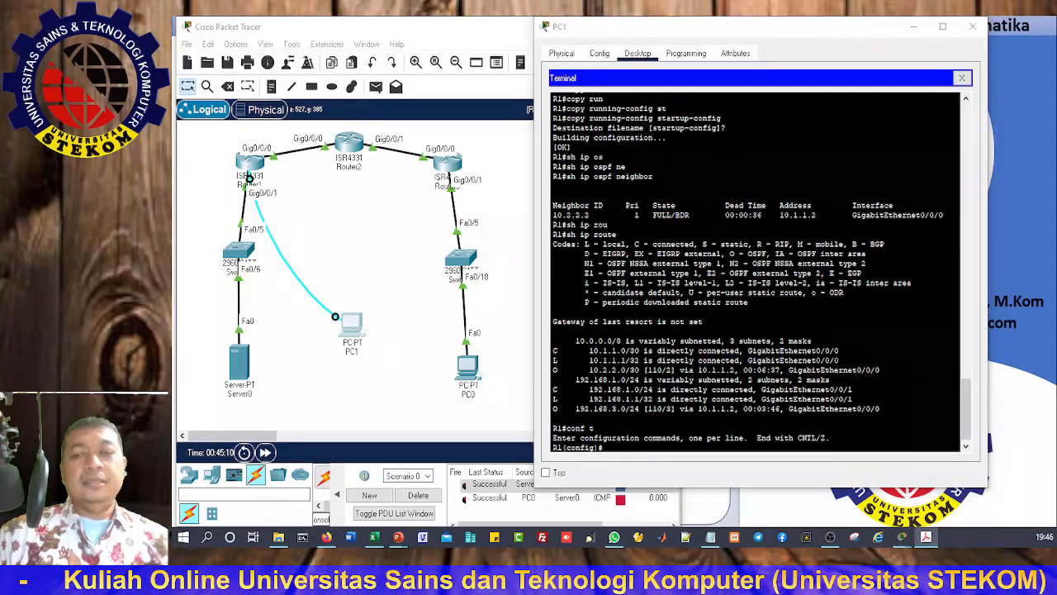
{"action": "left_click", "coordinate": [628, 443]}
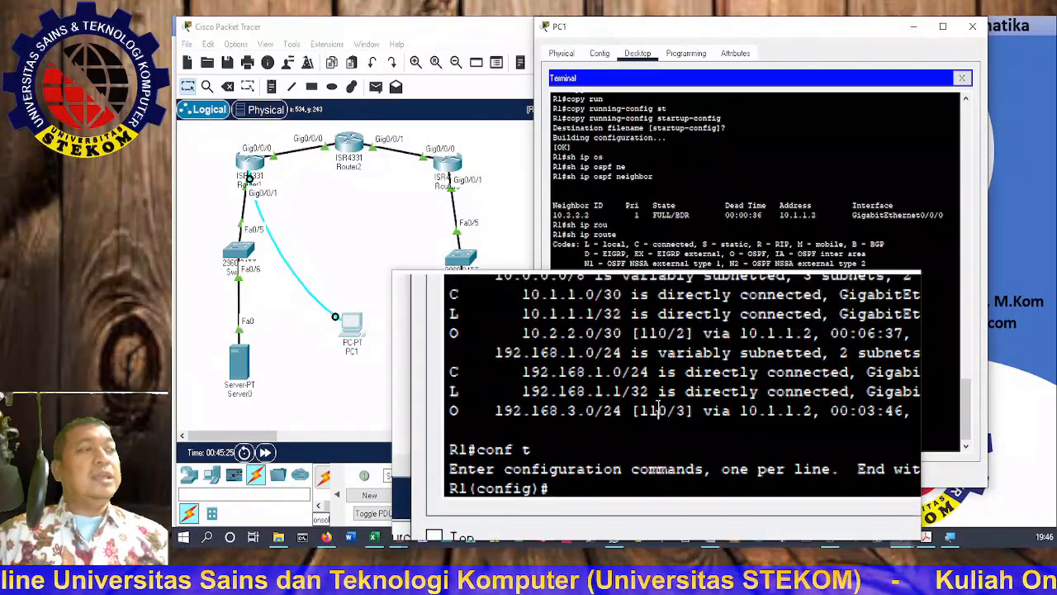
Step: Configure R1's enable secret password, then exit back to the R1# prompt
{"action": "key", "text": "Return"}
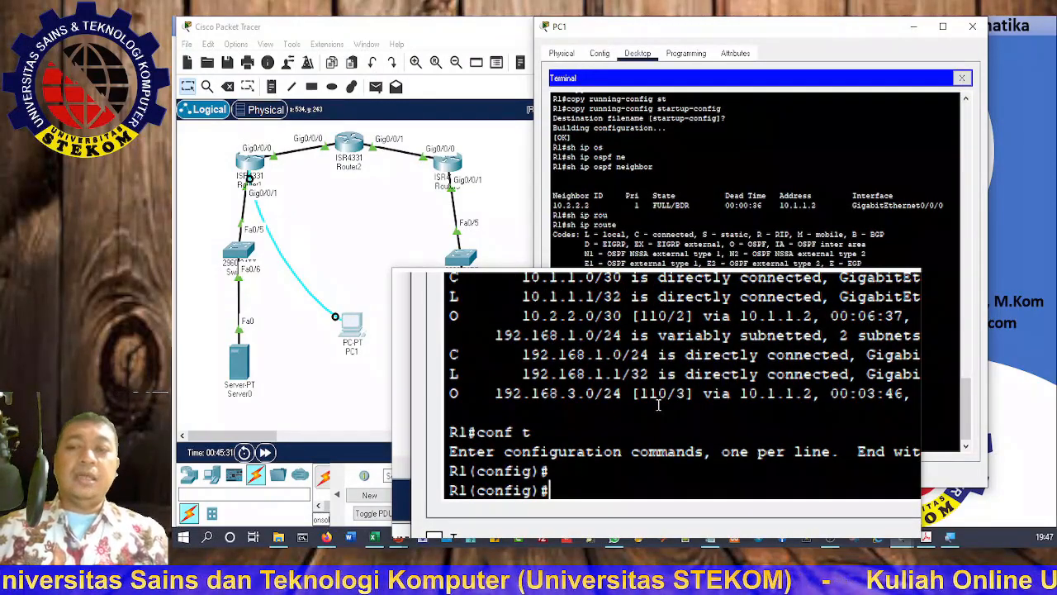
{"action": "type", "text": "ena"}
{"action": "key", "text": "Tab"}
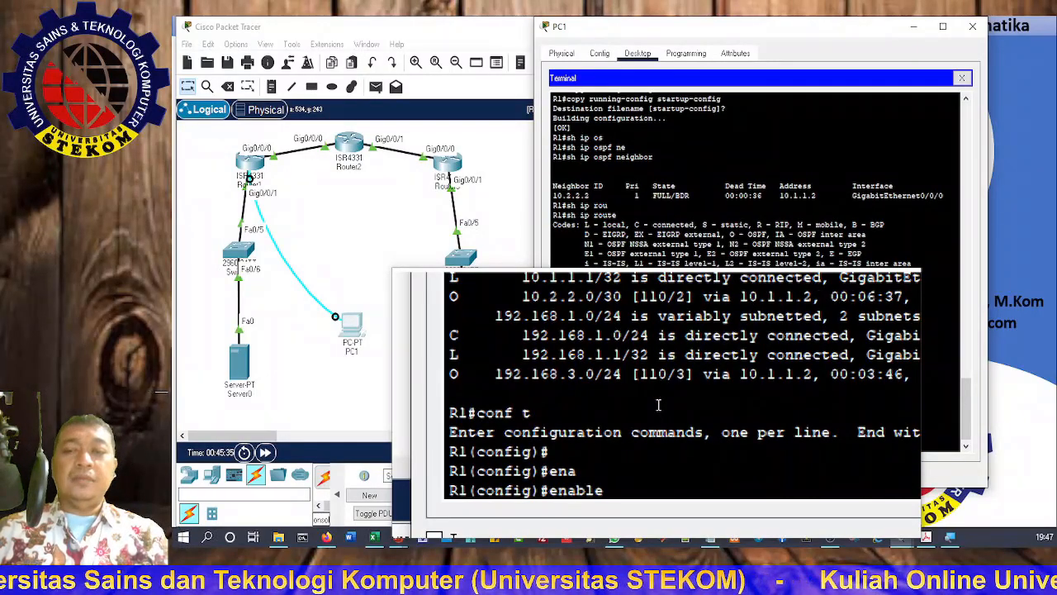
{"action": "type", "text": "se"}
{"action": "key", "text": "Tab"}
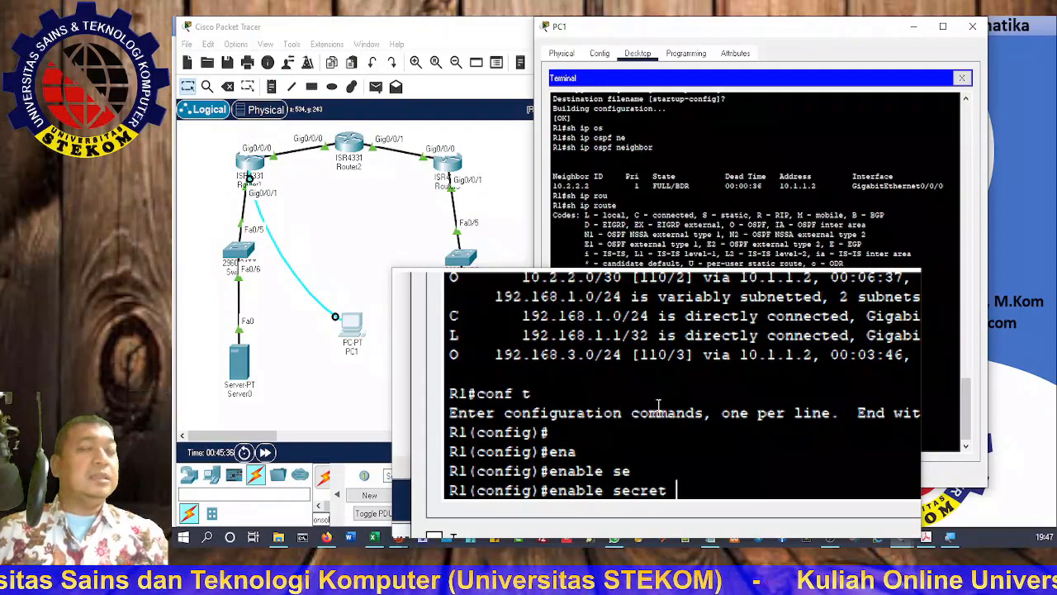
{"action": "type", "text": "cisco12345"}
{"action": "key", "text": "Return"}
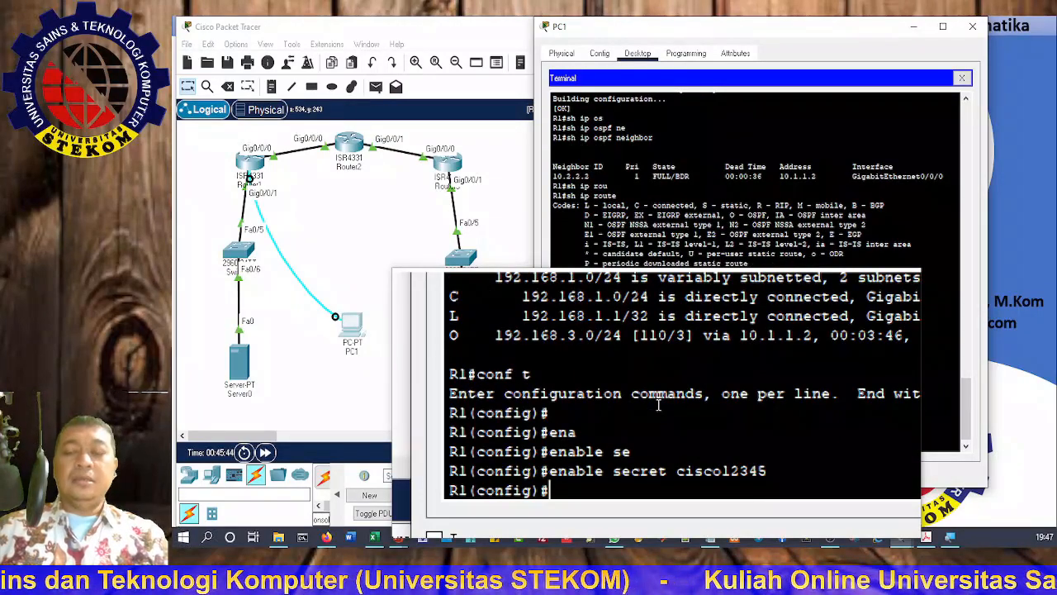
{"action": "type", "text": "exit"}
{"action": "key", "text": "Return"}
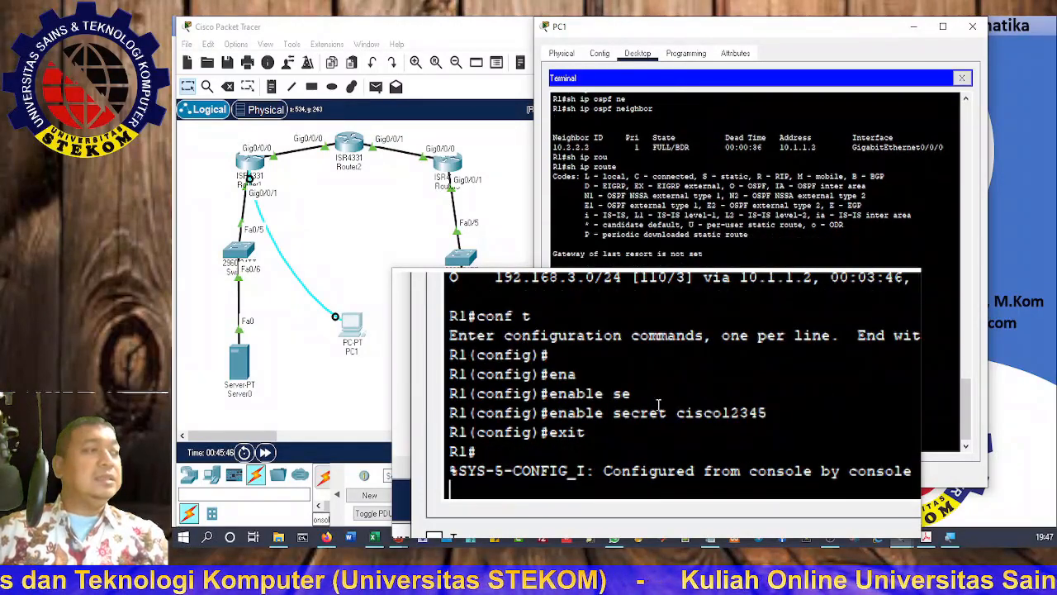
{"action": "key", "text": "Return"}
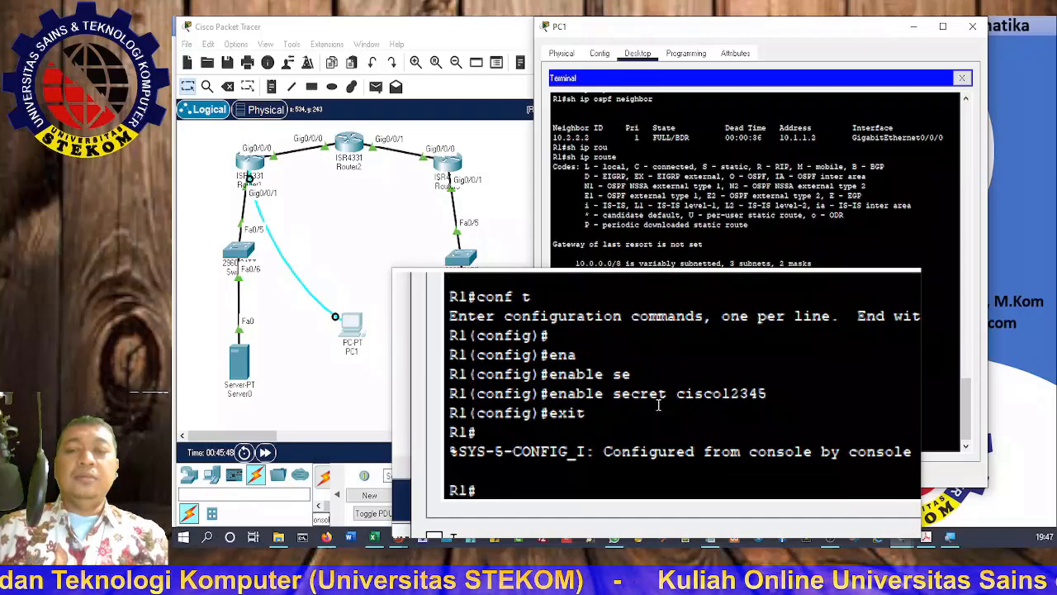
Step: Run enable view on R1, get '% AAA must be configured', then run enable
{"action": "type", "text": "ena"}
{"action": "key", "text": "Return"}
{"action": "type", "text": "enable vie"}
{"action": "key", "text": "Tab"}
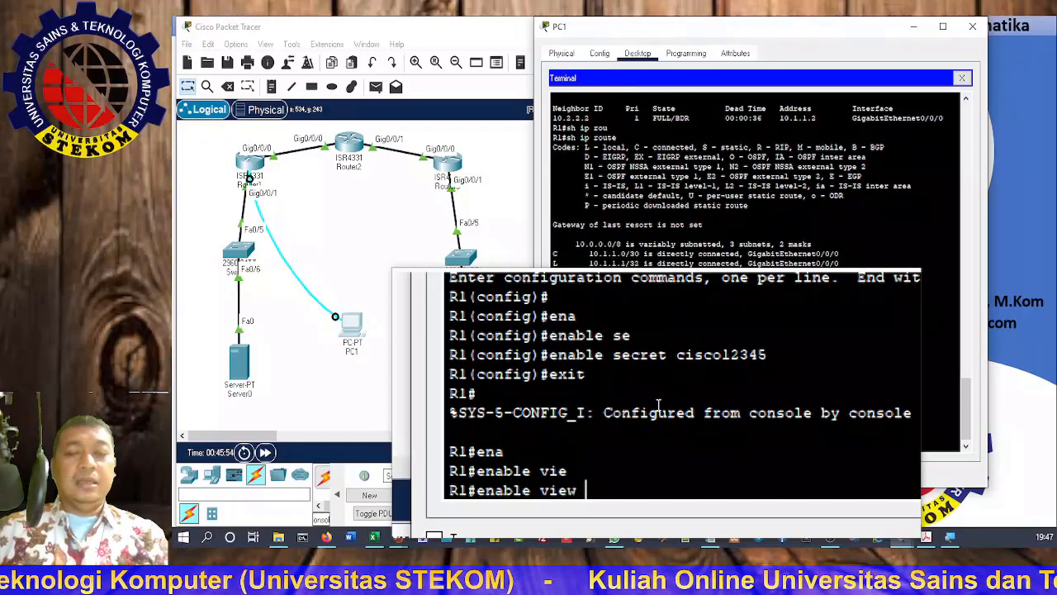
{"action": "key", "text": "Return"}
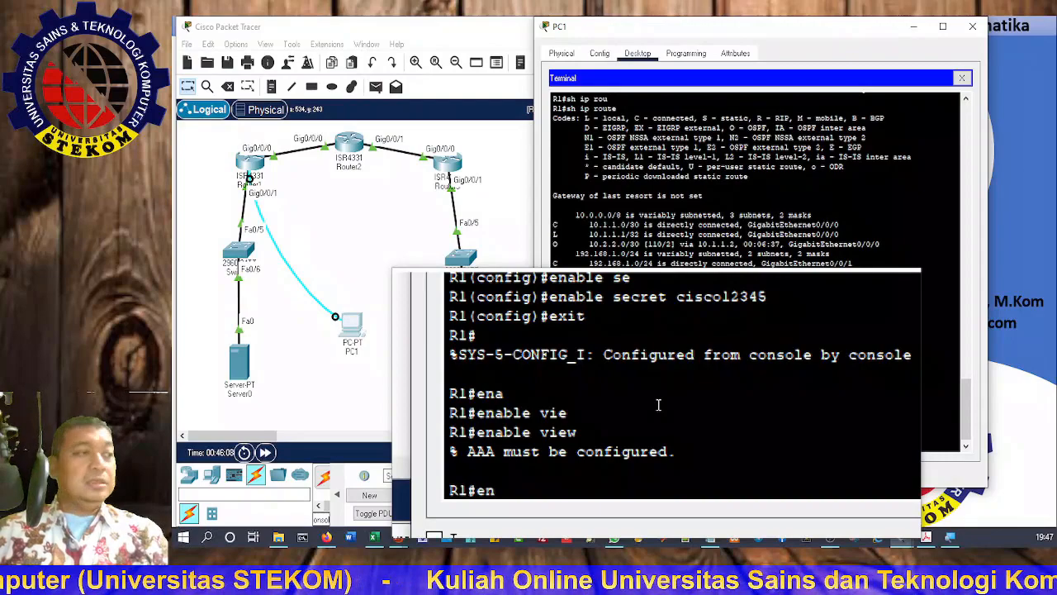
{"action": "key", "text": "Tab"}
{"action": "key", "text": "Return"}
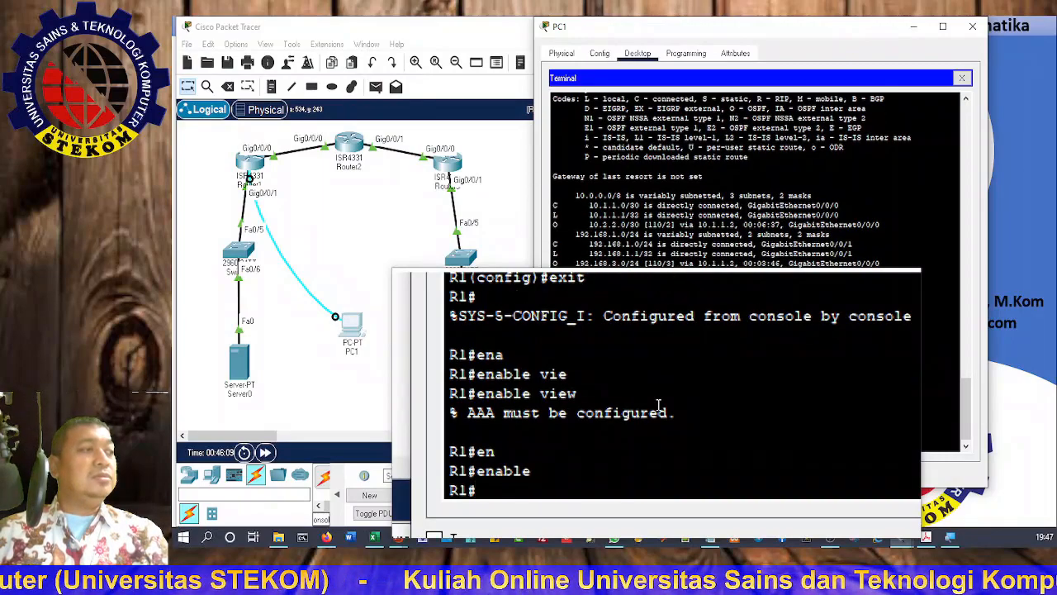
Step: Enter R1's global configuration mode with conf t
{"action": "type", "text": "c"}
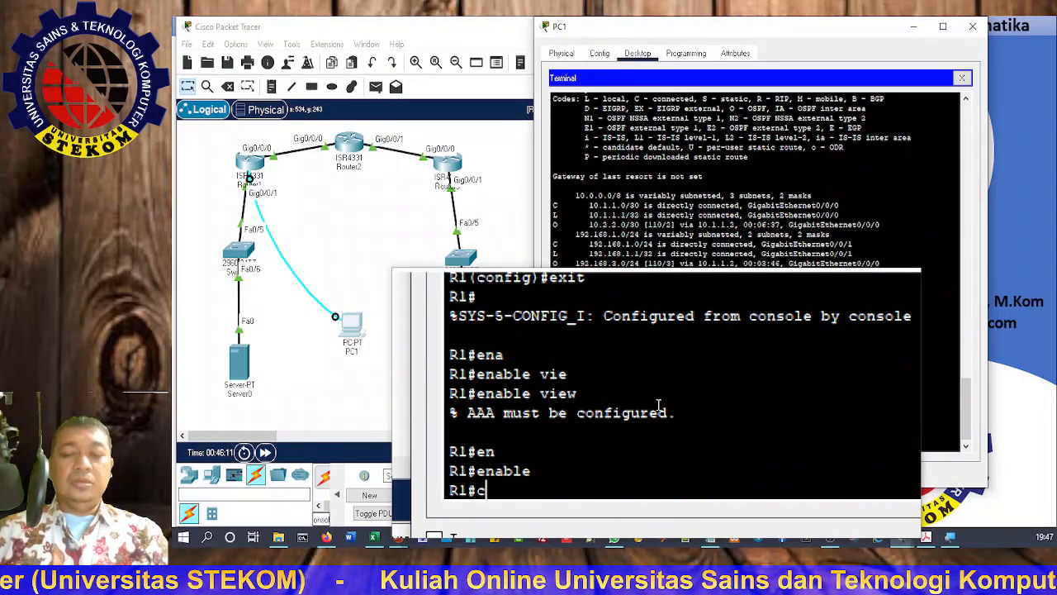
{"action": "key", "text": "BackSpace"}
{"action": "type", "text": "conf t"}
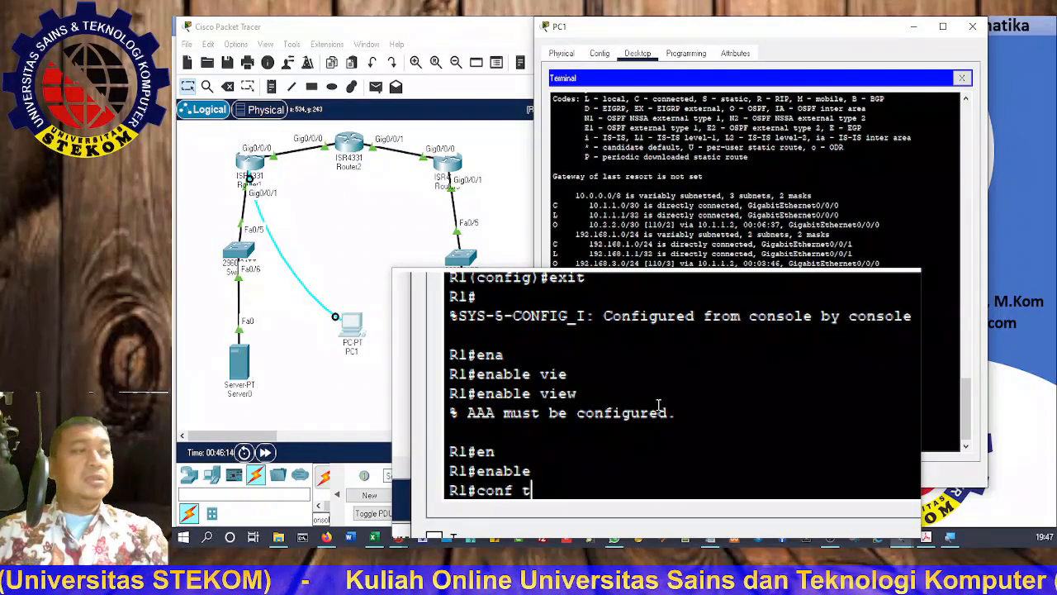
{"action": "key", "text": "Return"}
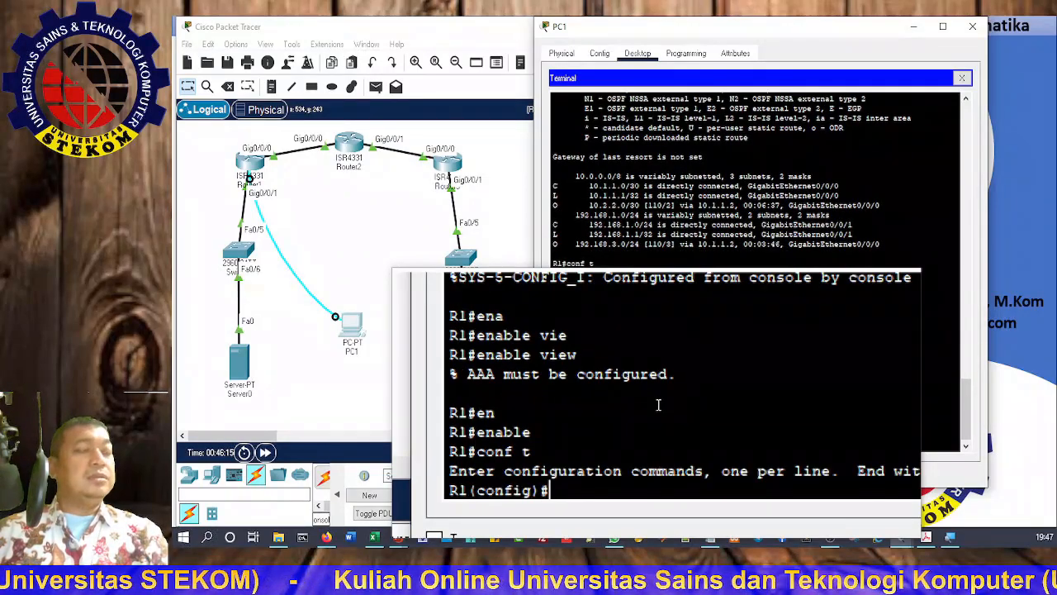
Step: Remove the enable secret with a plain 'no enable secret' after the value-included form is rejected
{"action": "type", "text": "n"}
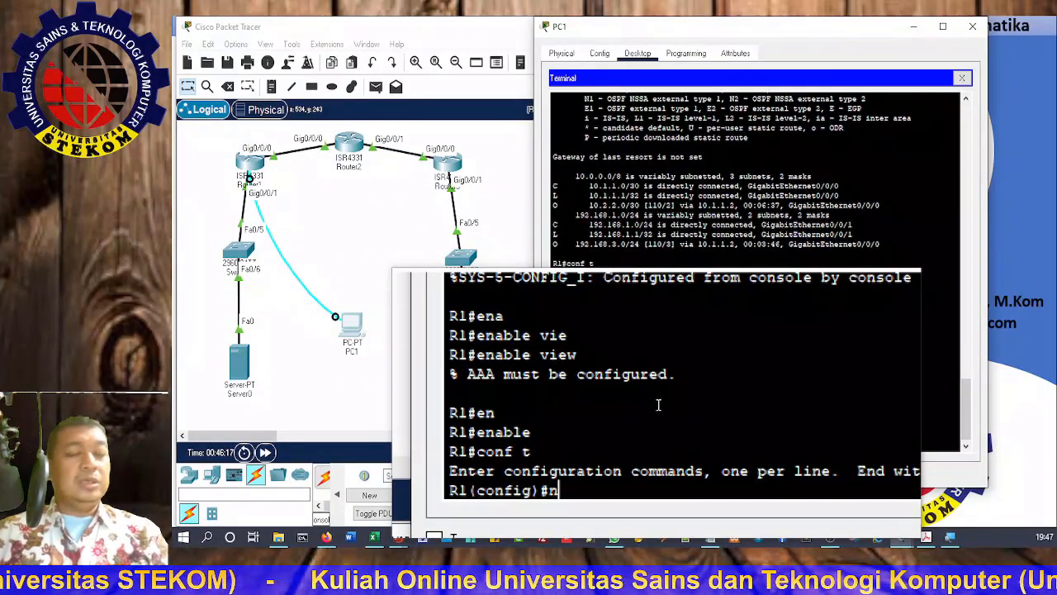
{"action": "key", "text": "BackSpace"}
{"action": "key", "text": "Up"}
{"action": "key", "text": "Up"}
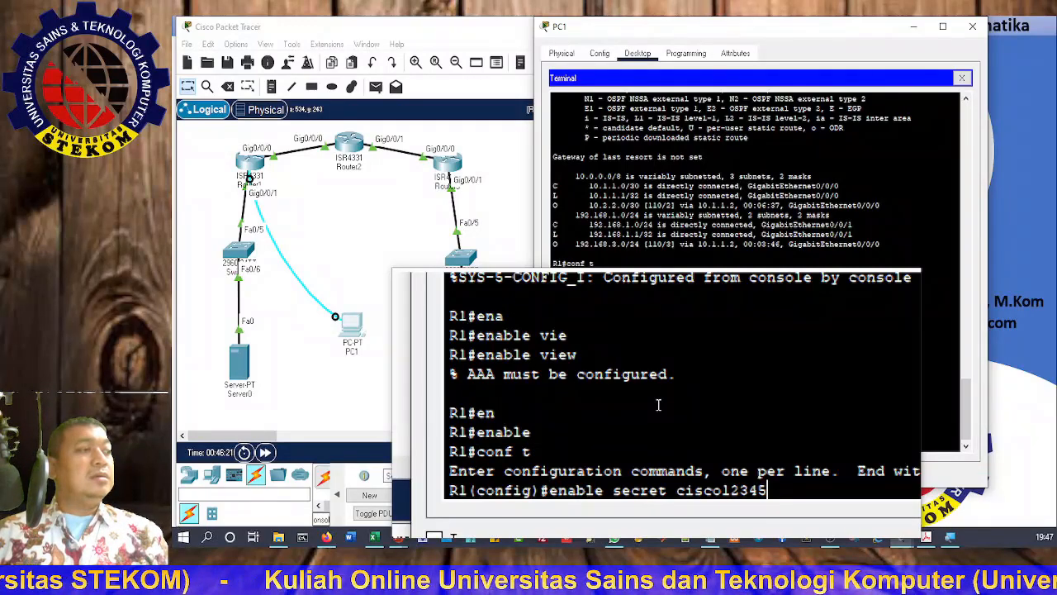
{"action": "key", "text": "Left"}
{"action": "key", "text": "Left"}
{"action": "key", "text": "Left"}
{"action": "key", "text": "Left"}
{"action": "key", "text": "Left"}
{"action": "key", "text": "Left"}
{"action": "key", "text": "Left"}
{"action": "key", "text": "Left"}
{"action": "key", "text": "Left"}
{"action": "key", "text": "Left"}
{"action": "key", "text": "Left"}
{"action": "key", "text": "Left"}
{"action": "key", "text": "Left"}
{"action": "key", "text": "Left"}
{"action": "key", "text": "Left"}
{"action": "key", "text": "Left"}
{"action": "key", "text": "Left"}
{"action": "key", "text": "Left"}
{"action": "key", "text": "Left"}
{"action": "key", "text": "Left"}
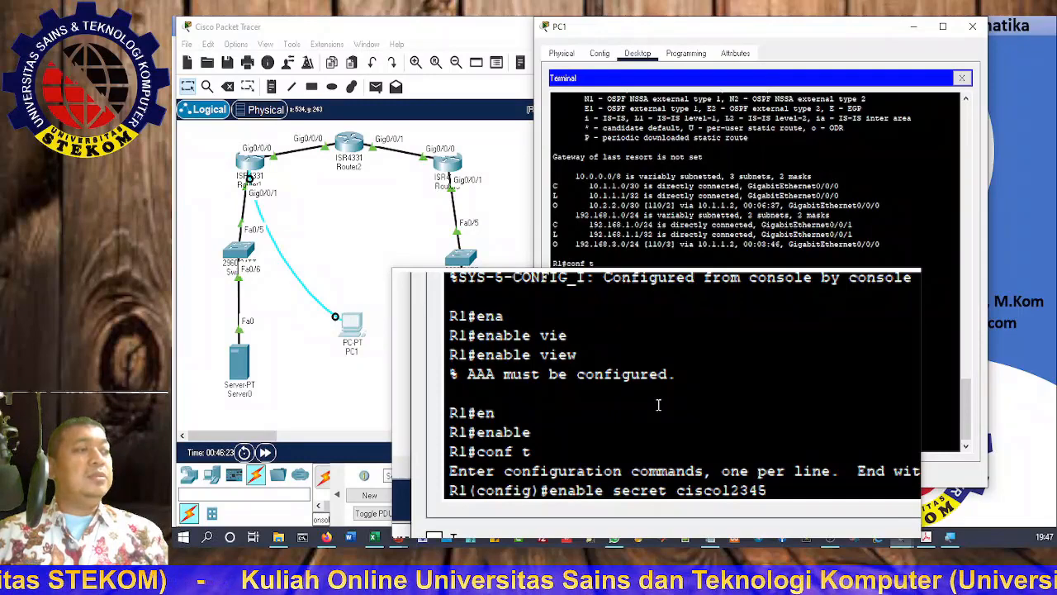
{"action": "type", "text": "no"}
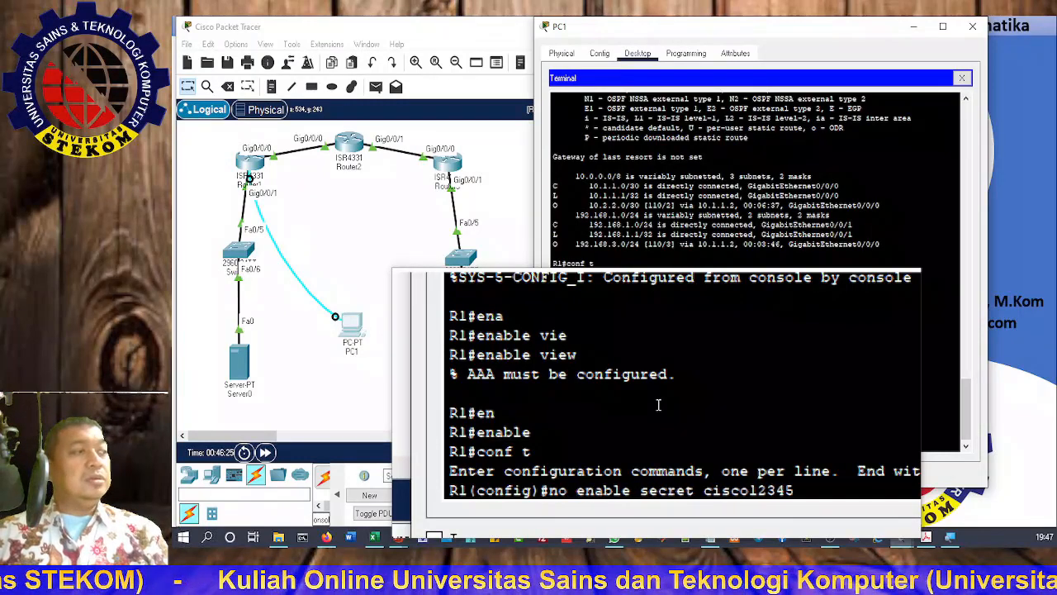
{"action": "key", "text": "Return"}
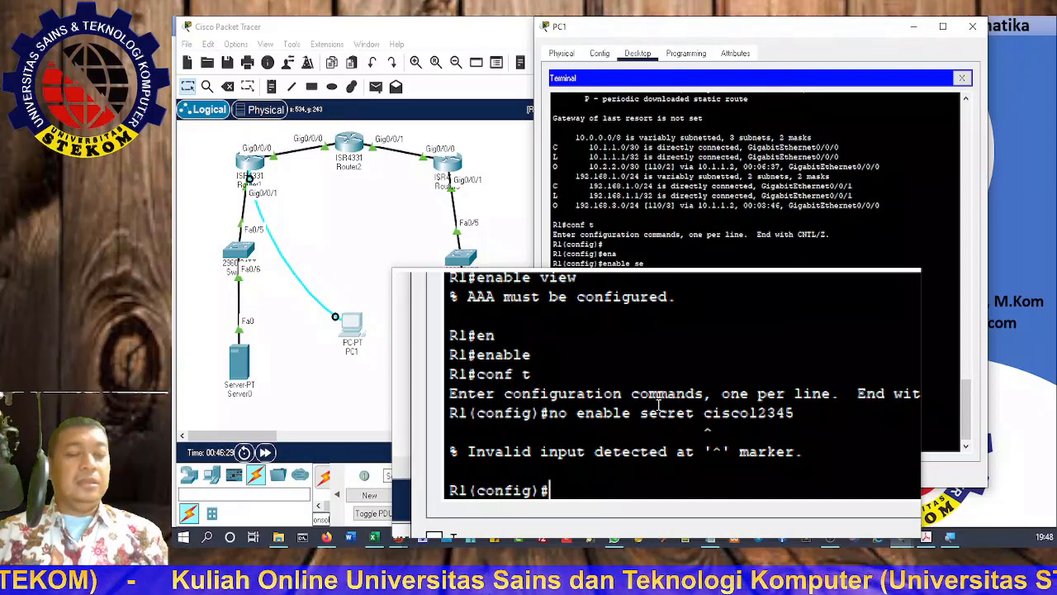
{"action": "key", "text": "Up"}
{"action": "key", "text": "BackSpace"}
{"action": "key", "text": "BackSpace"}
{"action": "key", "text": "BackSpace"}
{"action": "key", "text": "BackSpace"}
{"action": "key", "text": "BackSpace"}
{"action": "key", "text": "BackSpace"}
{"action": "key", "text": "BackSpace"}
{"action": "key", "text": "BackSpace"}
{"action": "key", "text": "BackSpace"}
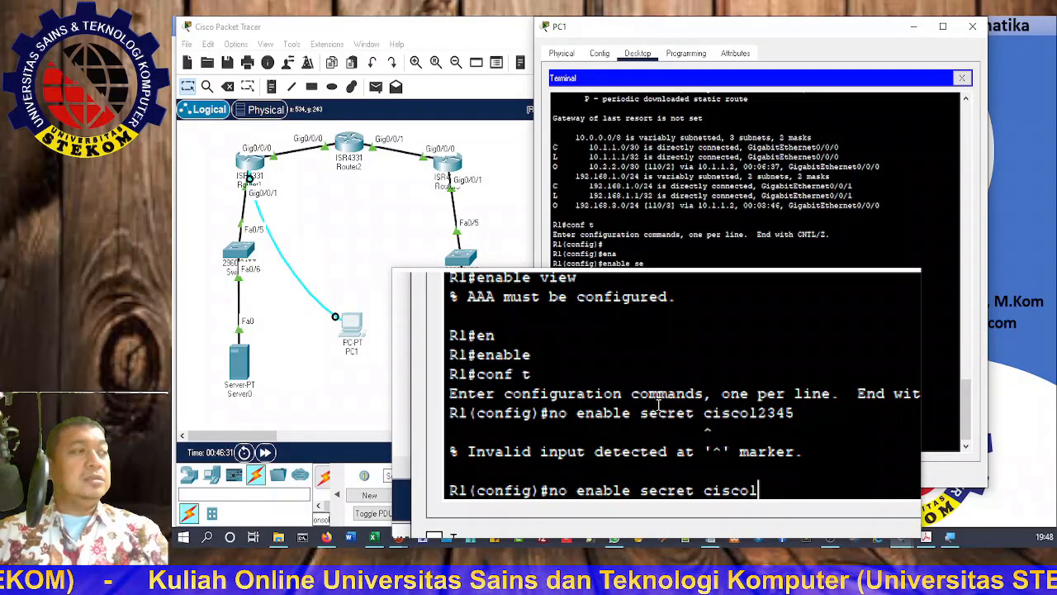
{"action": "key", "text": "Return"}
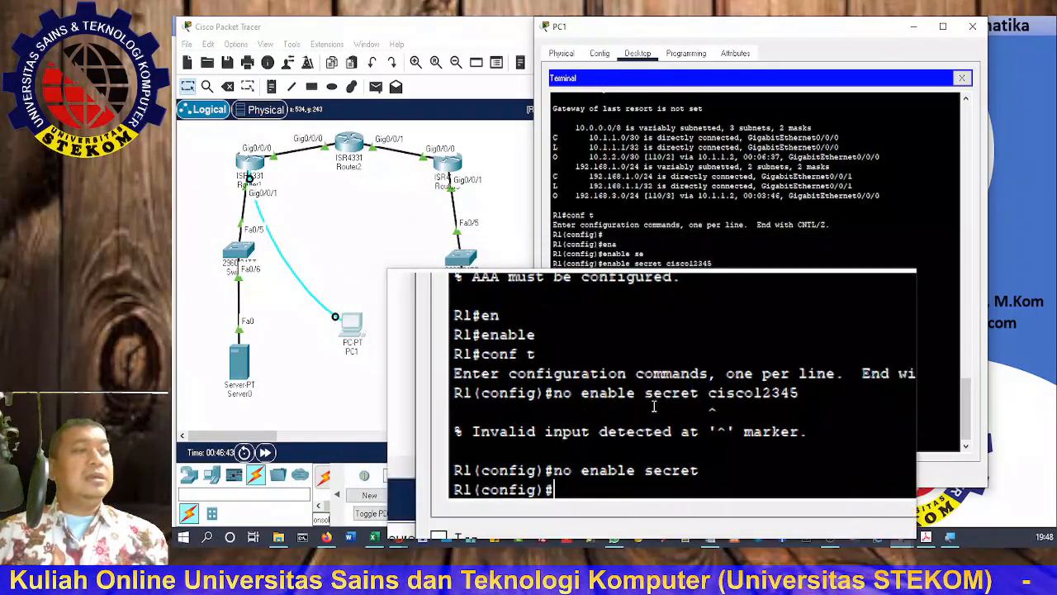
Step: Enable 'aaa new-model' on R1
{"action": "type", "text": "aaa"}
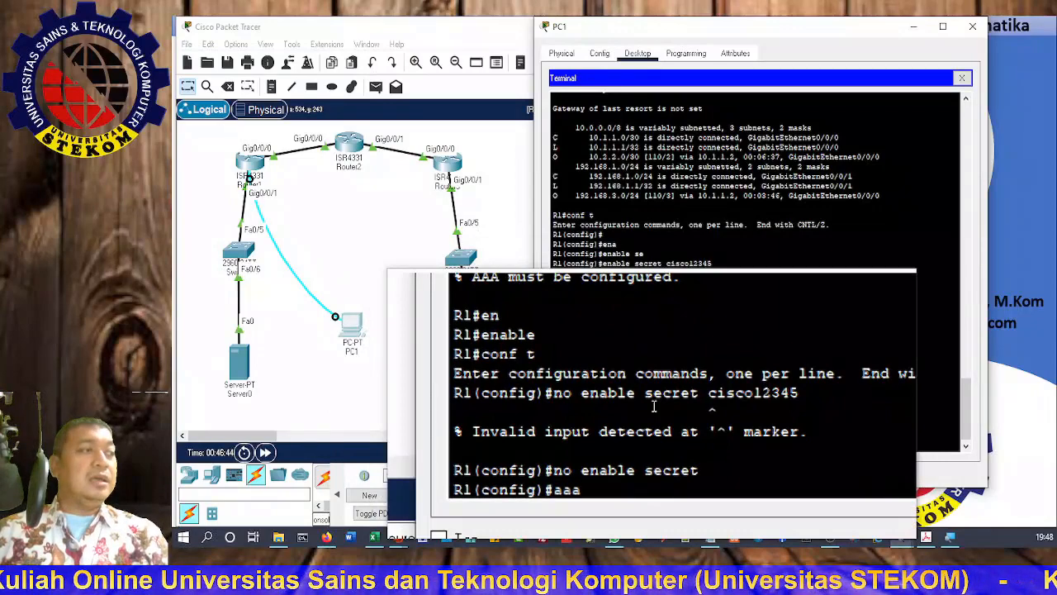
{"action": "type", "text": " new-model"}
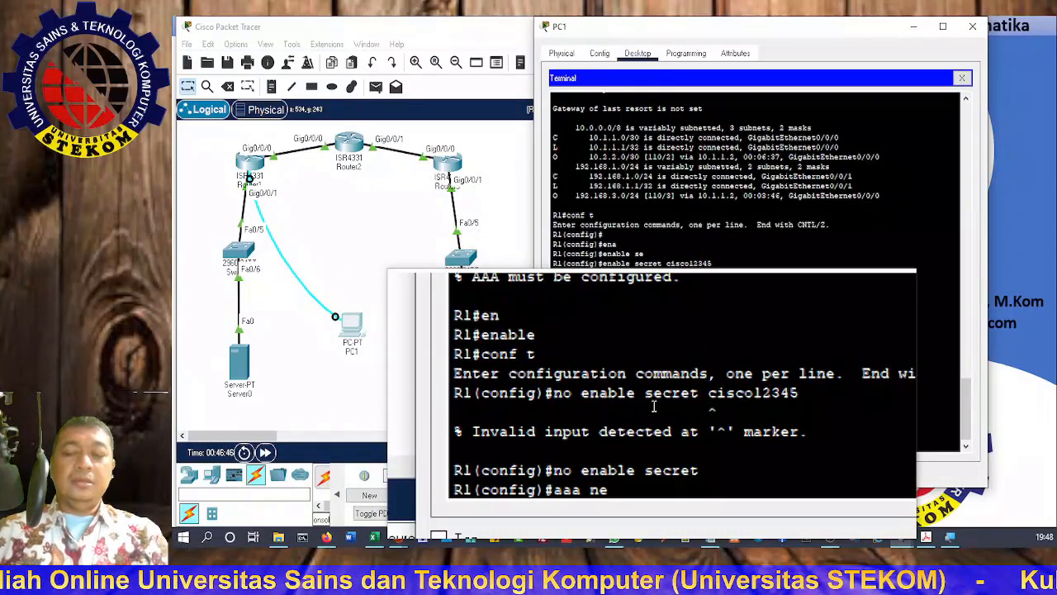
{"action": "key", "text": "Tab"}
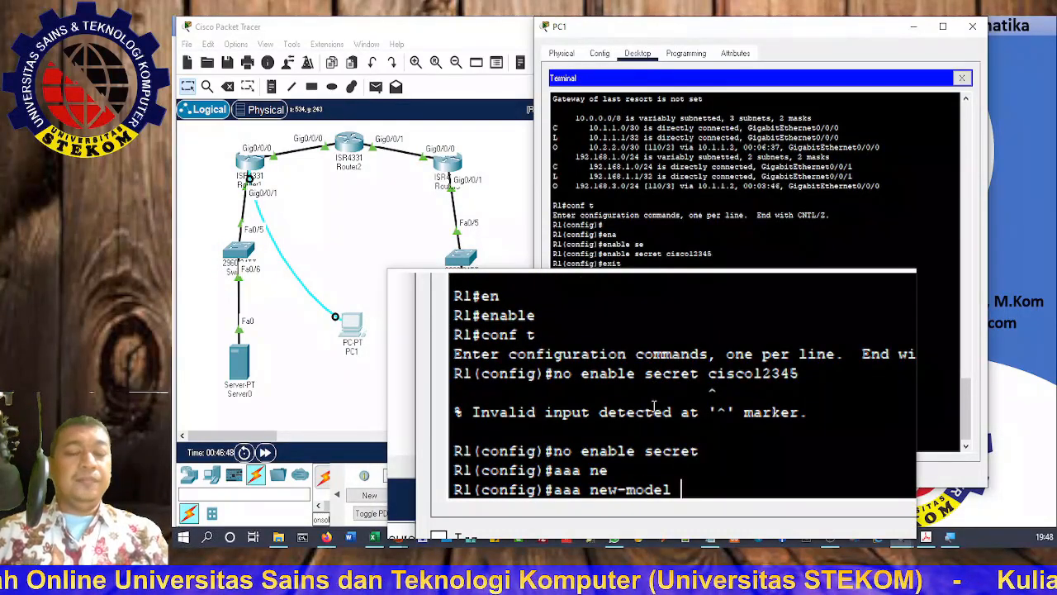
{"action": "key", "text": "Return"}
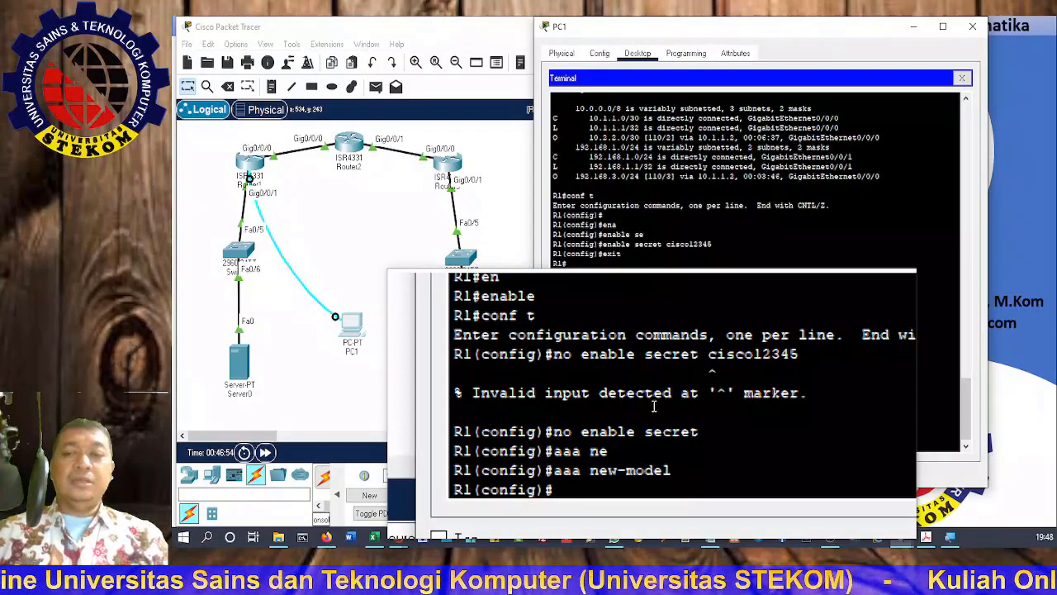
Step: Set the enable secret to the router's password again, then exit configuration mode
{"action": "type", "text": "ena"}
{"action": "key", "text": "Tab"}
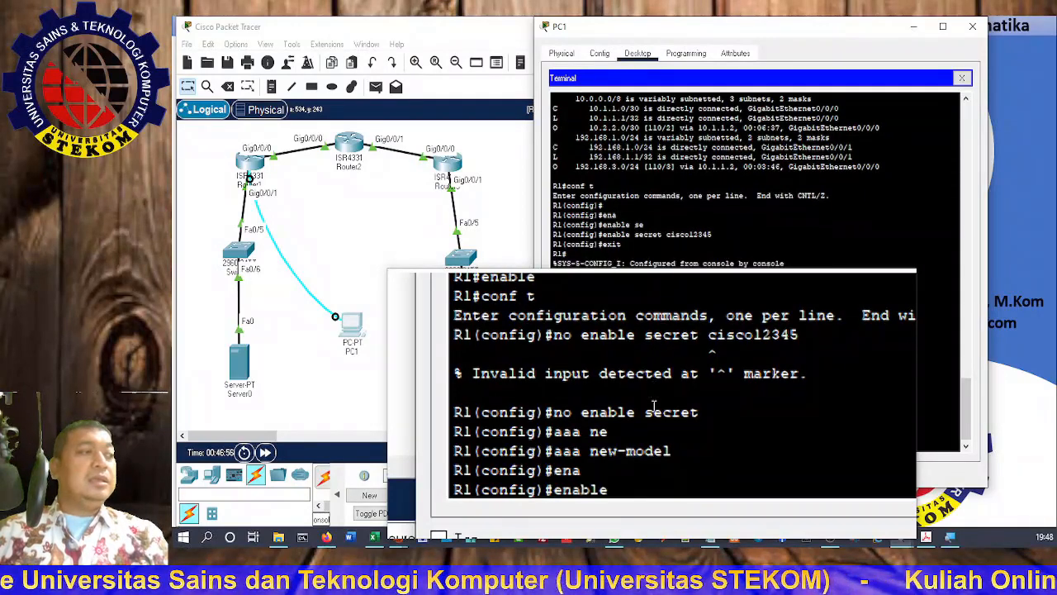
{"action": "type", "text": "se"}
{"action": "key", "text": "Tab"}
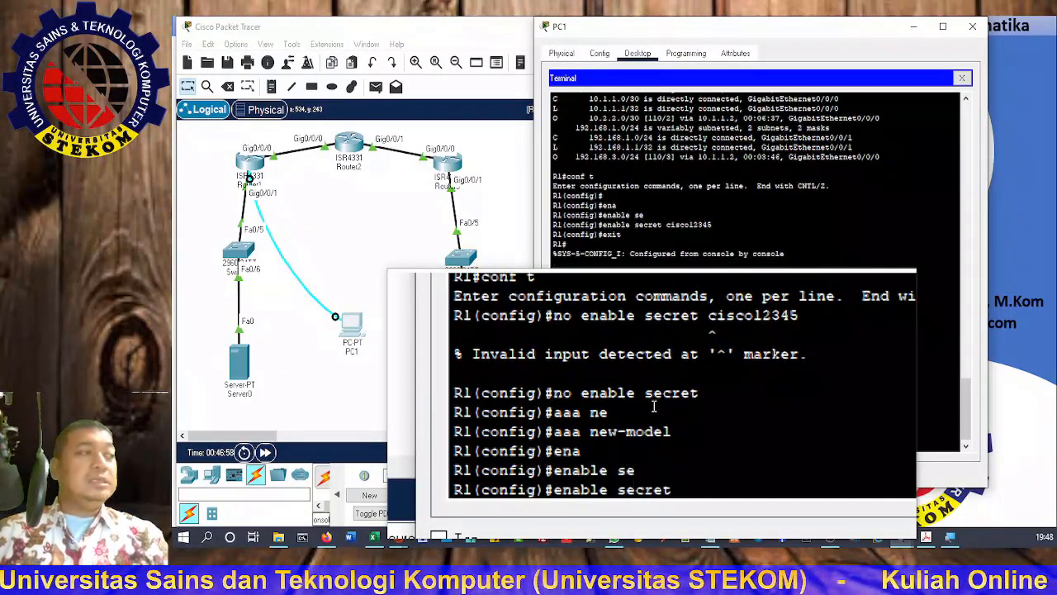
{"action": "type", "text": "cisco12345"}
{"action": "key", "text": "Return"}
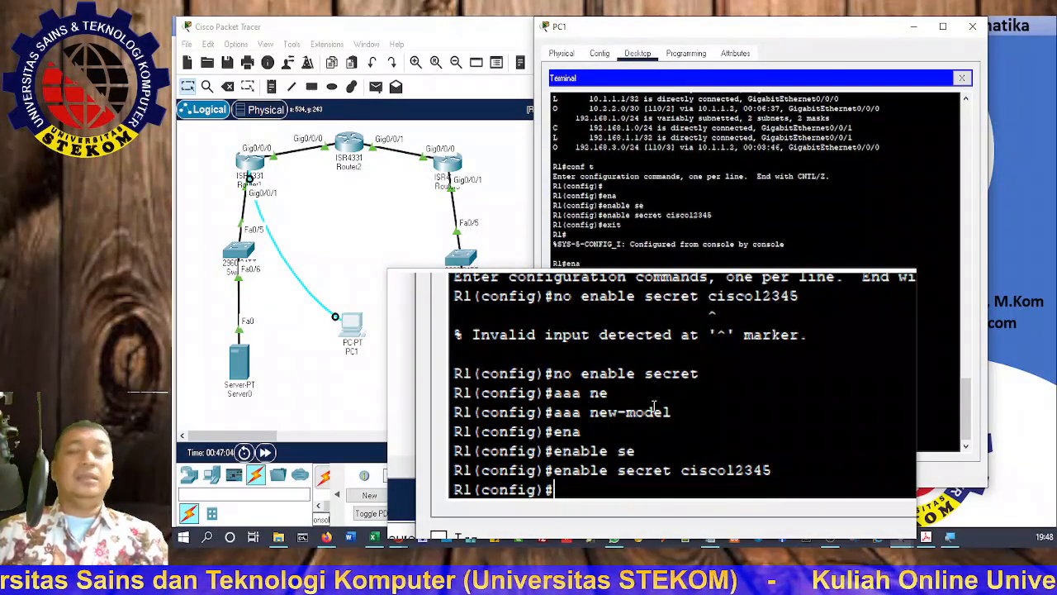
{"action": "type", "text": "exit"}
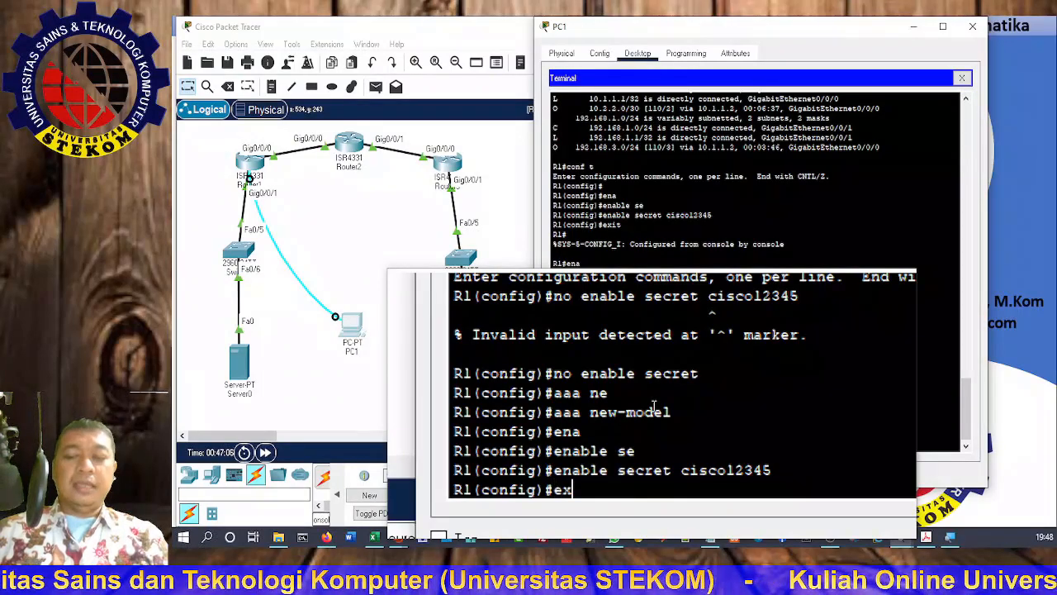
{"action": "key", "text": "Return"}
{"action": "key", "text": "Return"}
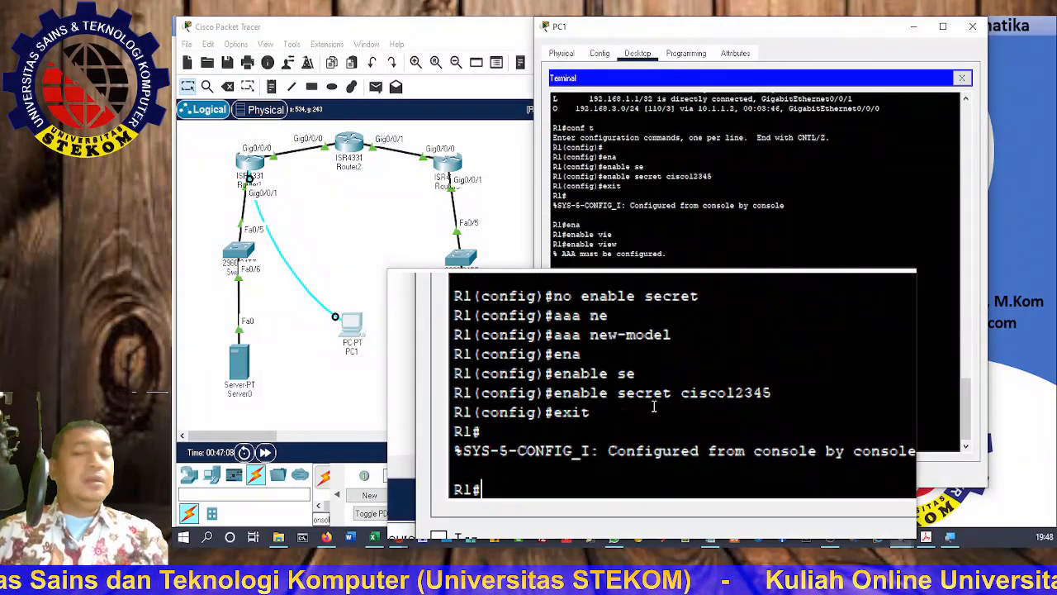
Step: Run 'enable view' at R1# and supply the enable secret at the Password prompt
{"action": "type", "text": "en"}
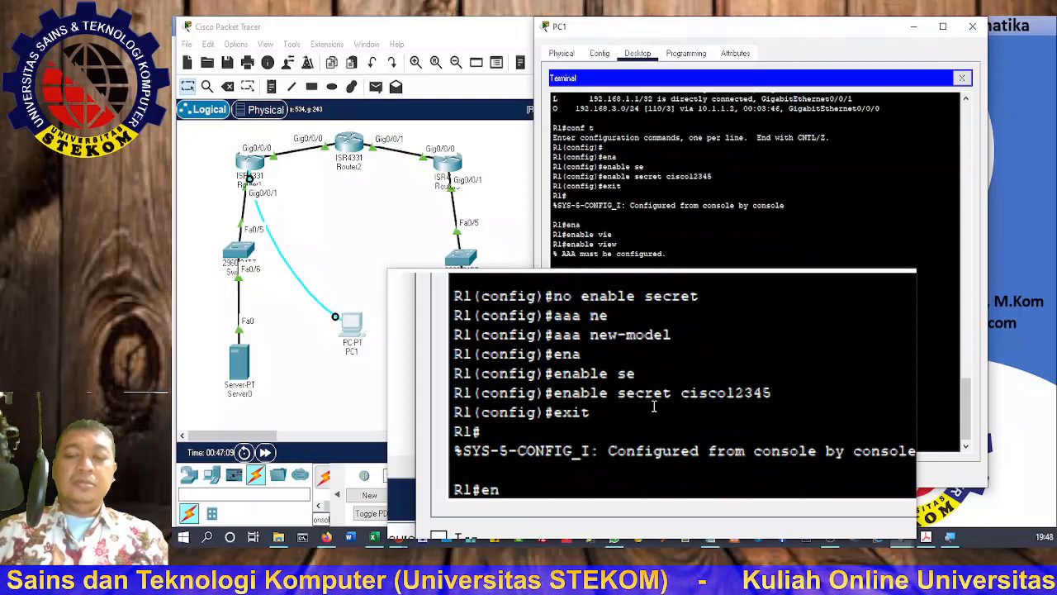
{"action": "type", "text": "a"}
{"action": "key", "text": "Tab"}
{"action": "type", "text": "vie"}
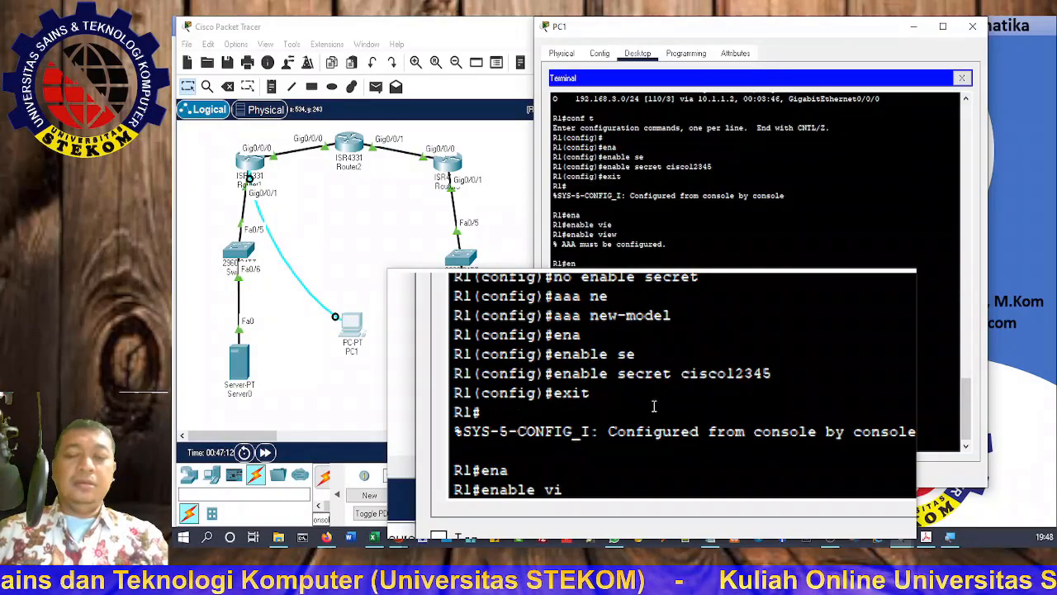
{"action": "key", "text": "Tab"}
{"action": "key", "text": "Return"}
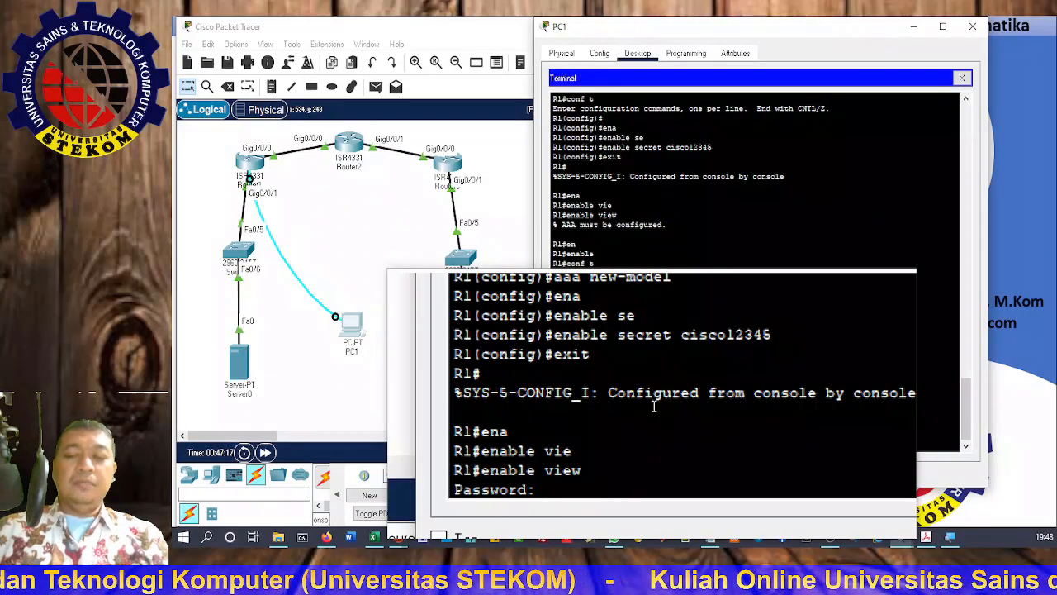
{"action": "key", "text": "Return"}
{"action": "key", "text": "Return"}
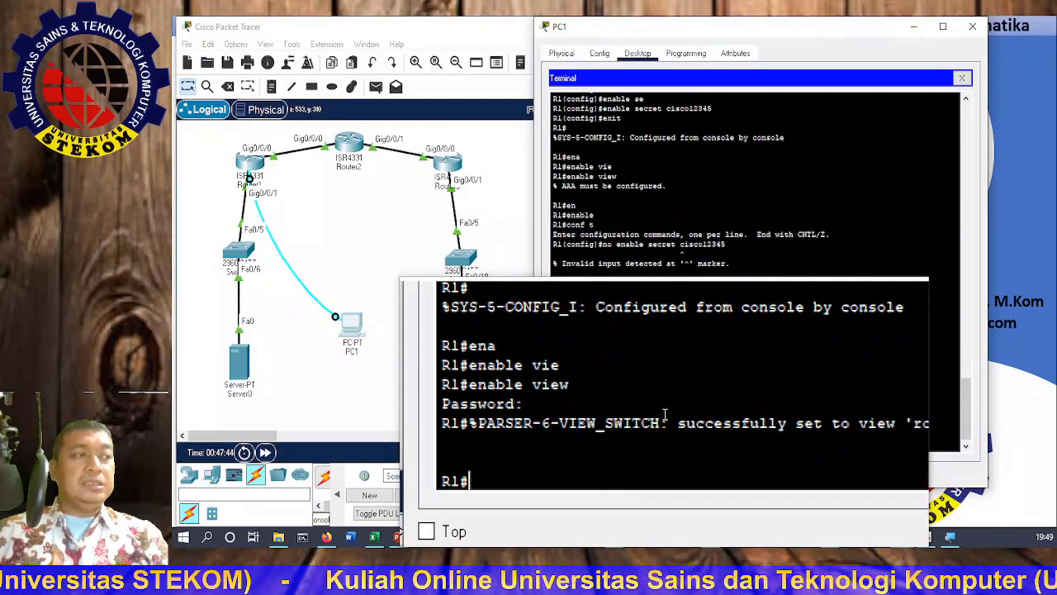
Step: Re-enter privileged mode on R1 using enable and the enable secret
{"action": "type", "text": "pa"}
{"action": "key", "text": "Tab"}
{"action": "key", "text": "BackSpace"}
{"action": "key", "text": "BackSpace"}
{"action": "type", "text": "ena"}
{"action": "key", "text": "Tab"}
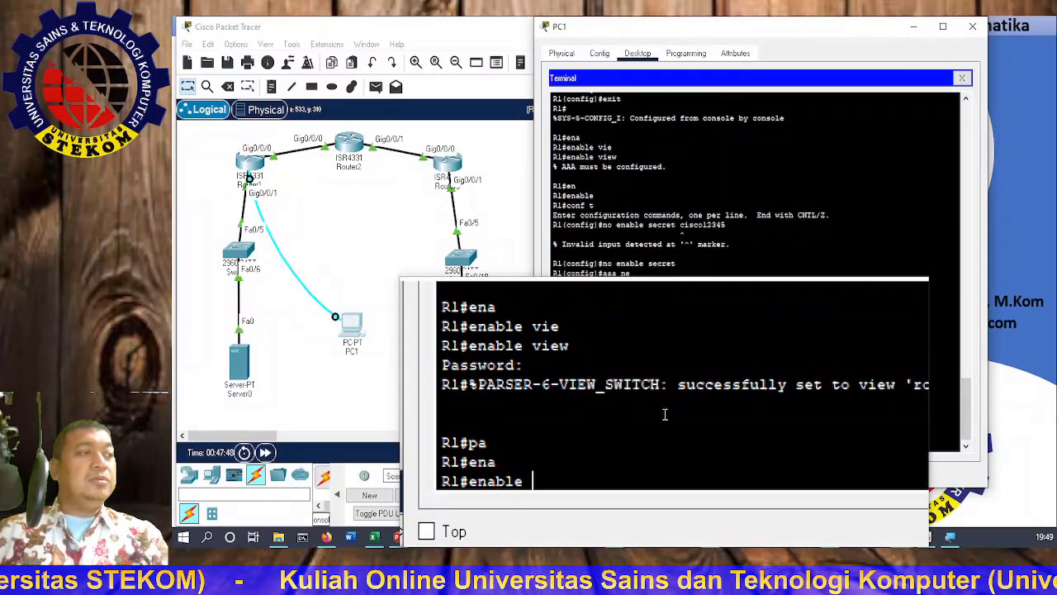
{"action": "key", "text": "Return"}
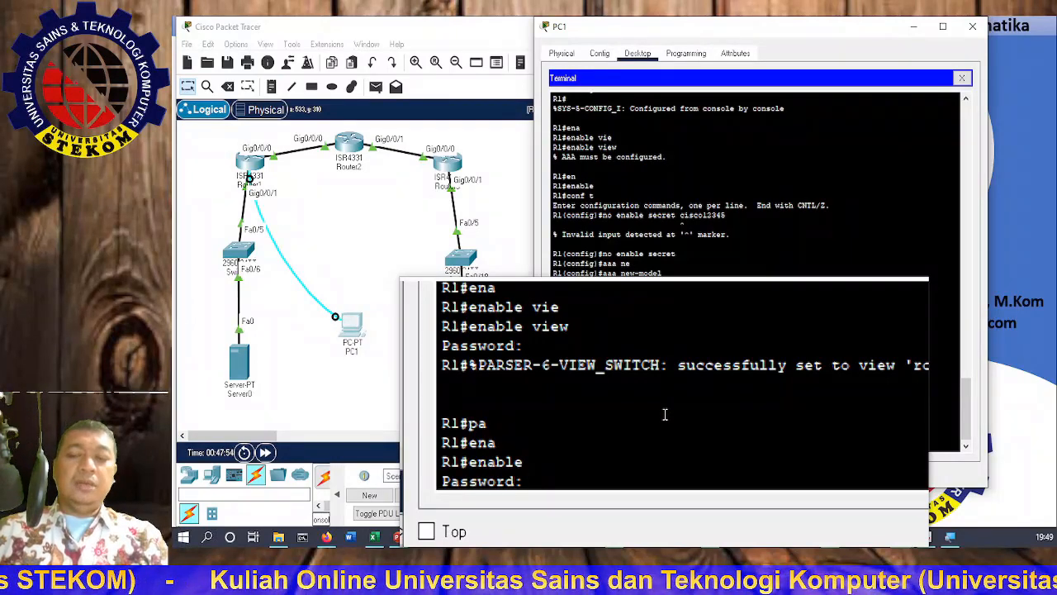
{"action": "key", "text": "Return"}
Step: Enter global configuration and try 'parser view', checking its options with '?'
{"action": "type", "text": "conf t"}
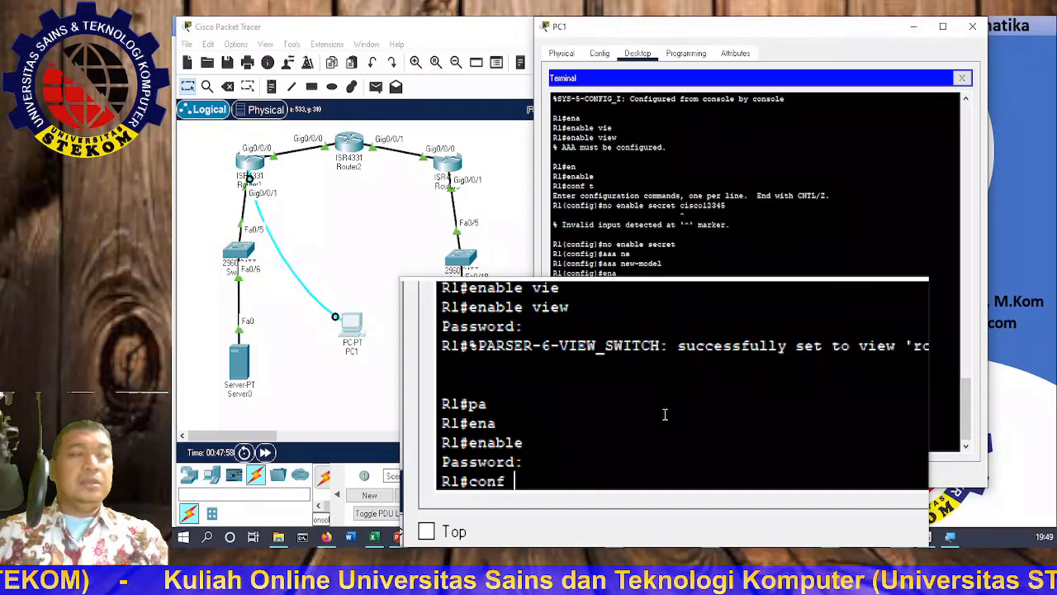
{"action": "key", "text": "Return"}
{"action": "type", "text": "par"}
{"action": "key", "text": "Tab"}
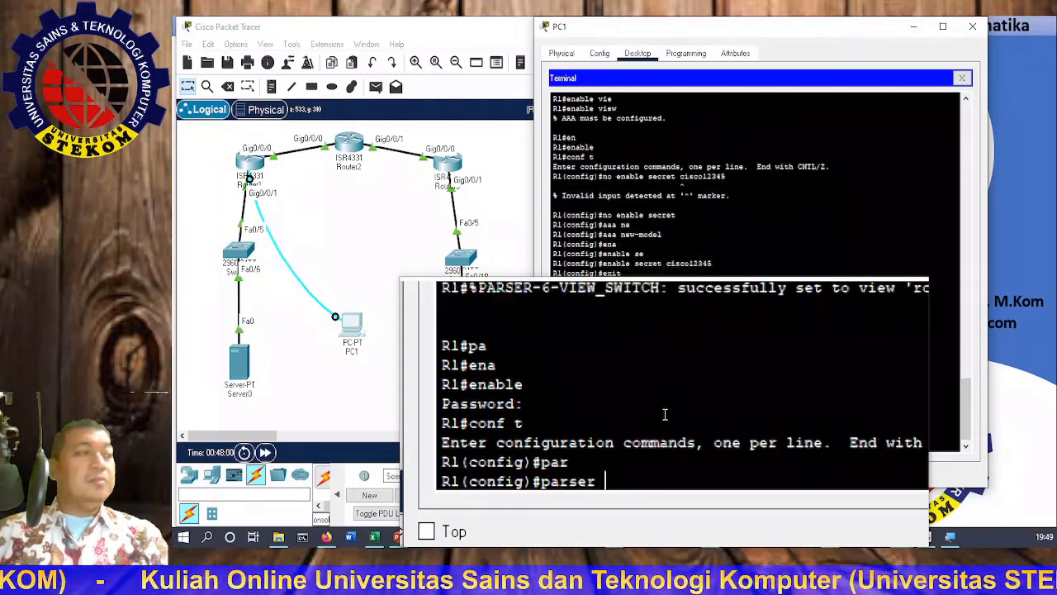
{"action": "type", "text": "vi"}
{"action": "key", "text": "Tab"}
{"action": "key", "text": "Return"}
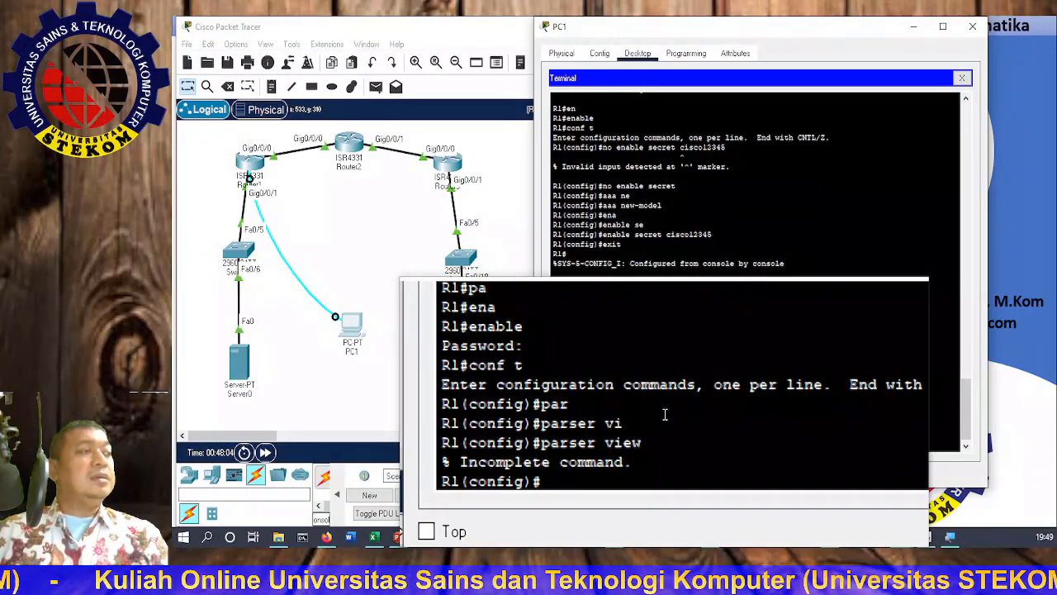
{"action": "key", "text": "Up"}
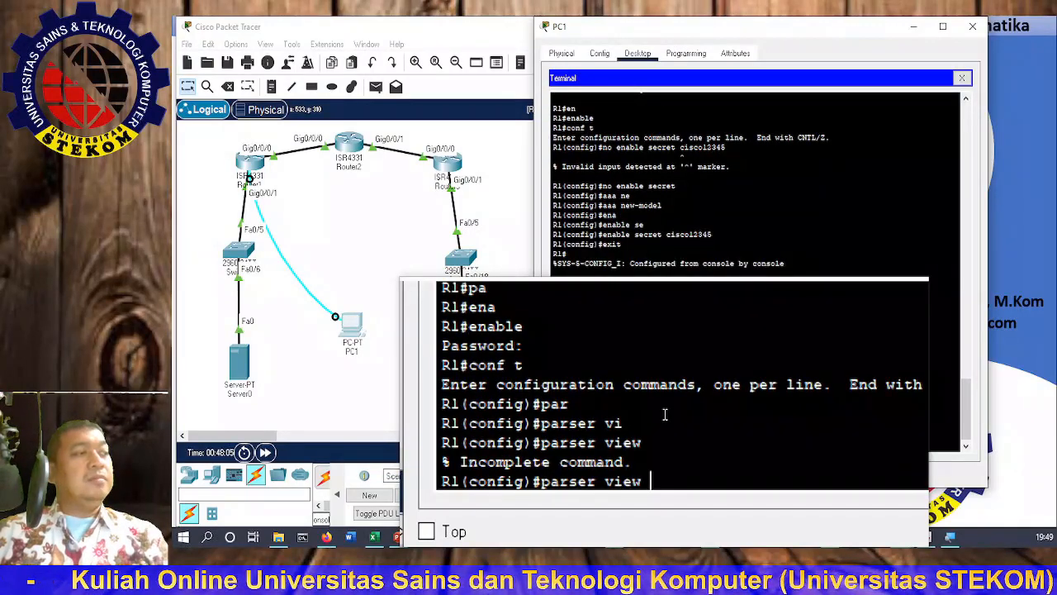
{"action": "type", "text": "?"}
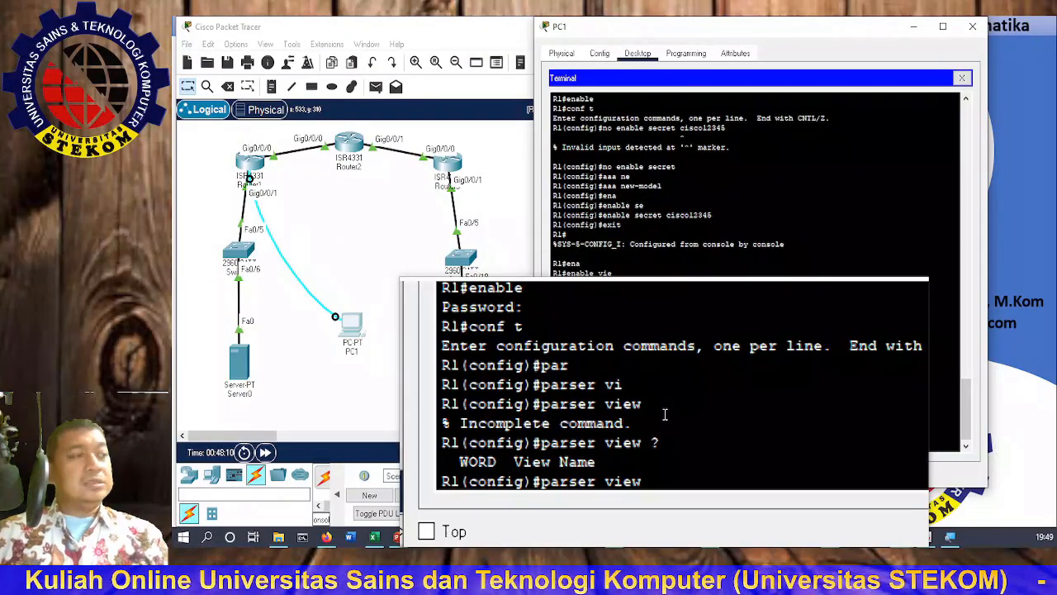
{"action": "key", "text": "Up"}
{"action": "key", "text": "Up"}
{"action": "key", "text": "Up"}
{"action": "key", "text": "Up"}
{"action": "key", "text": "Down"}
{"action": "key", "text": "Down"}
{"action": "key", "text": "Down"}
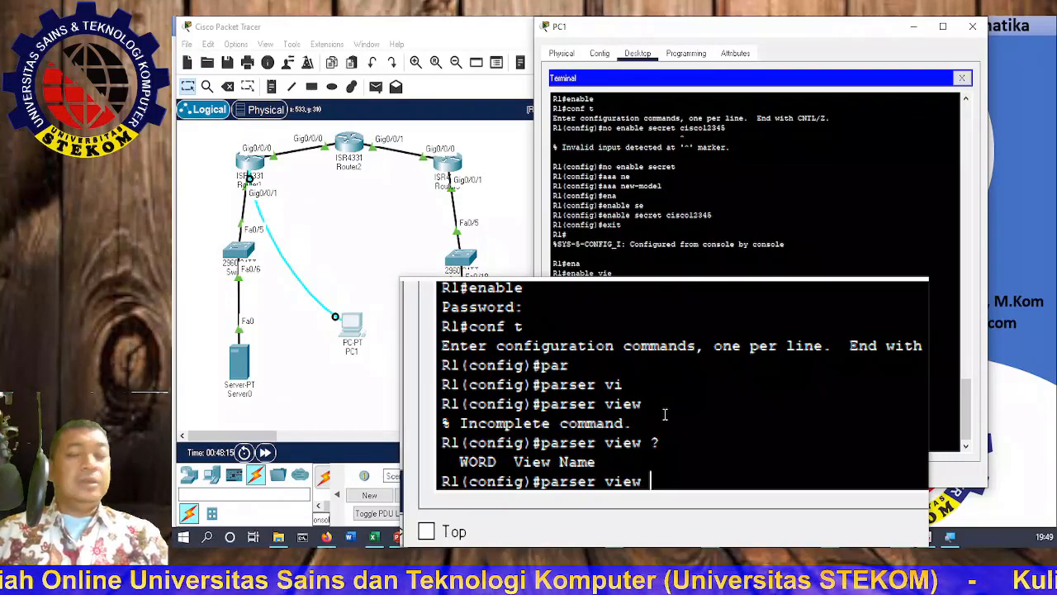
{"action": "type", "text": "en"}
{"action": "key", "text": "Tab"}
{"action": "key", "text": "BackSpace"}
{"action": "key", "text": "BackSpace"}
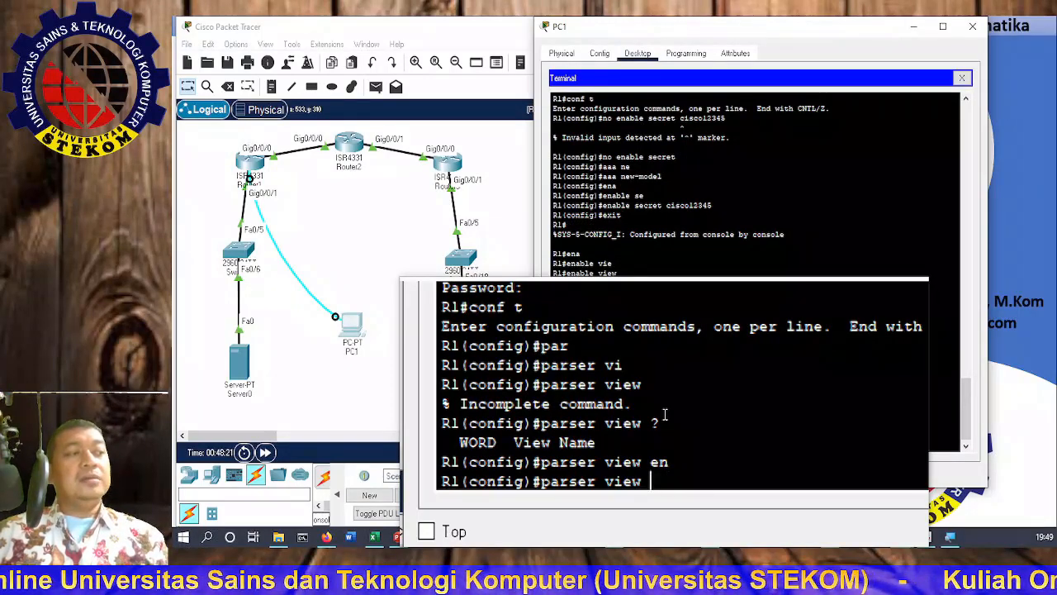
{"action": "key", "text": "BackSpace"}
{"action": "key", "text": "BackSpace"}
{"action": "key", "text": "BackSpace"}
{"action": "key", "text": "BackSpace"}
{"action": "key", "text": "BackSpace"}
{"action": "key", "text": "BackSpace"}
{"action": "key", "text": "BackSpace"}
{"action": "key", "text": "BackSpace"}
{"action": "key", "text": "BackSpace"}
{"action": "key", "text": "BackSpace"}
{"action": "key", "text": "BackSpace"}
{"action": "key", "text": "BackSpace"}
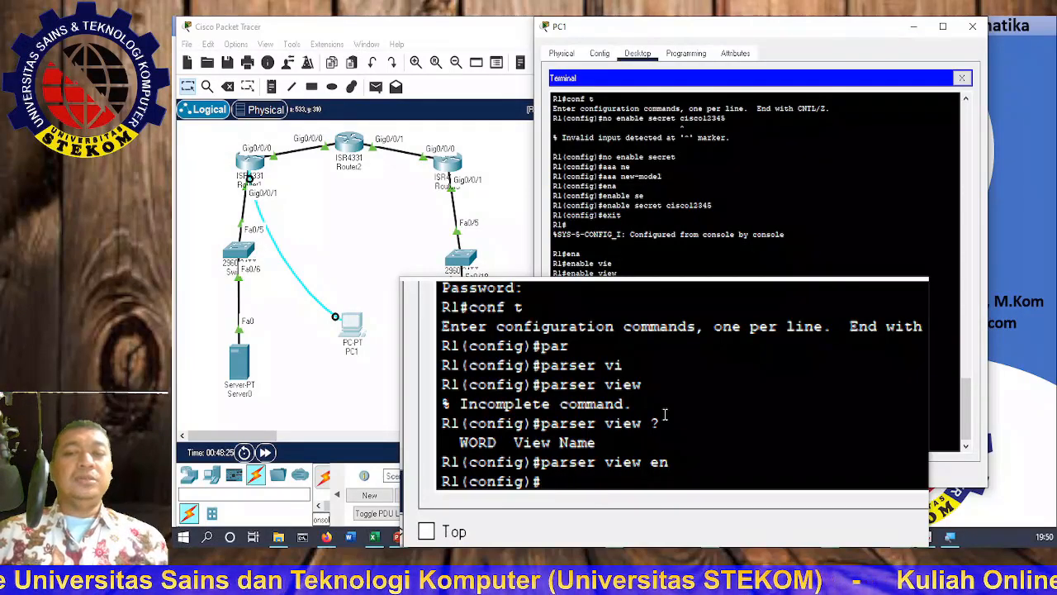
Step: Submit 'parser view admin1', get 'No view Active!', and exit to R1#
{"action": "type", "text": "enable secret cisco12345"}
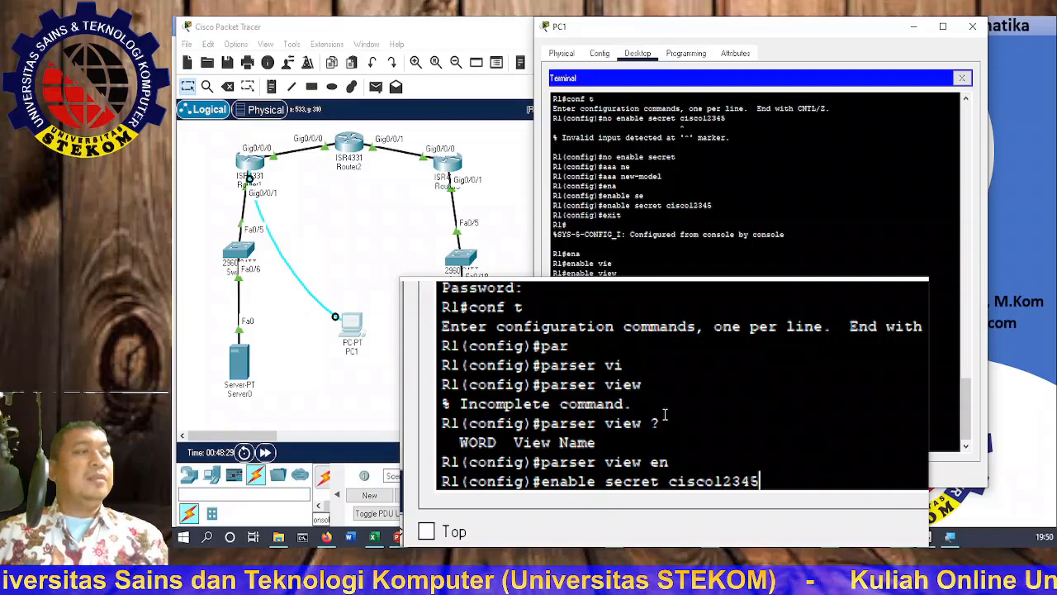
{"action": "key", "text": "Up"}
{"action": "key", "text": "Up"}
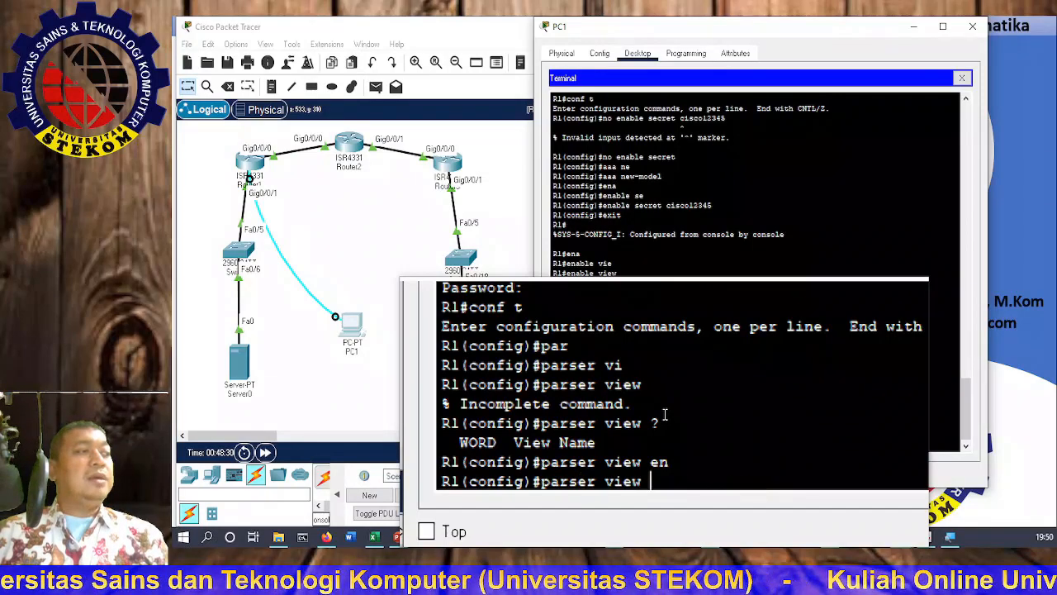
{"action": "type", "text": "admin1"}
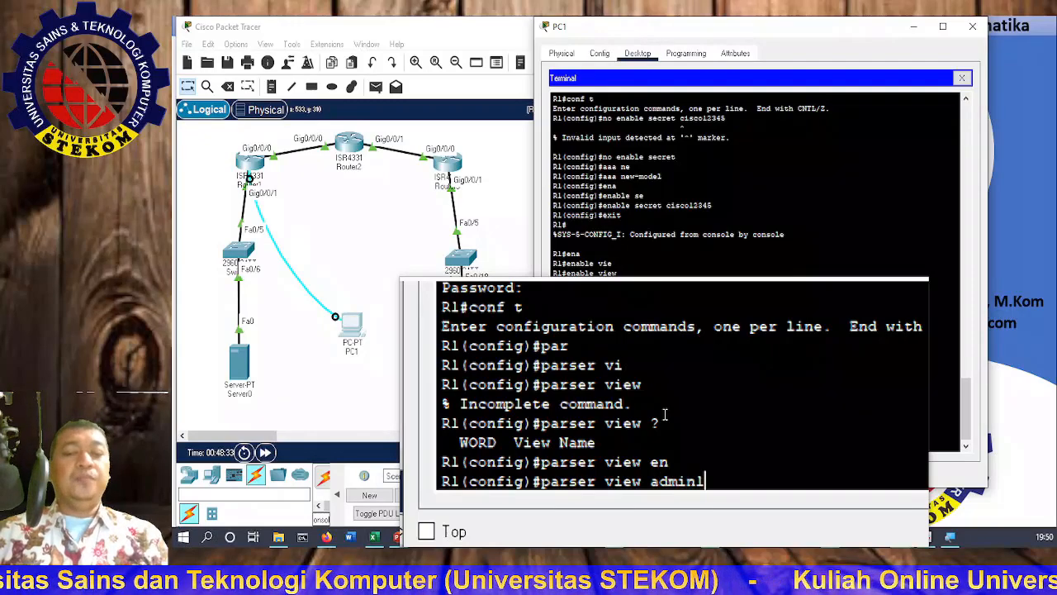
{"action": "key", "text": "Return"}
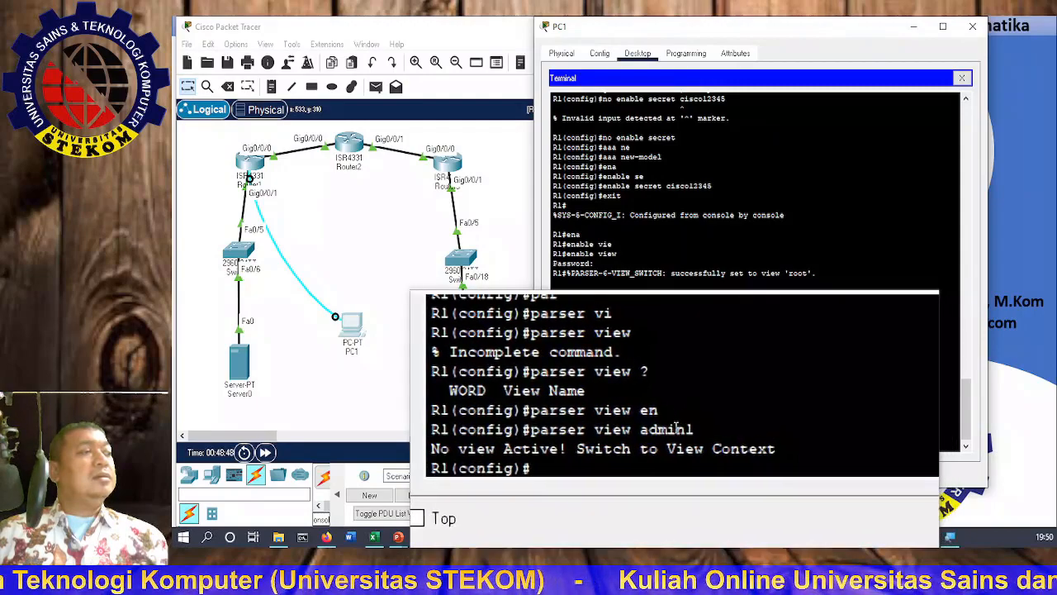
{"action": "type", "text": "exit"}
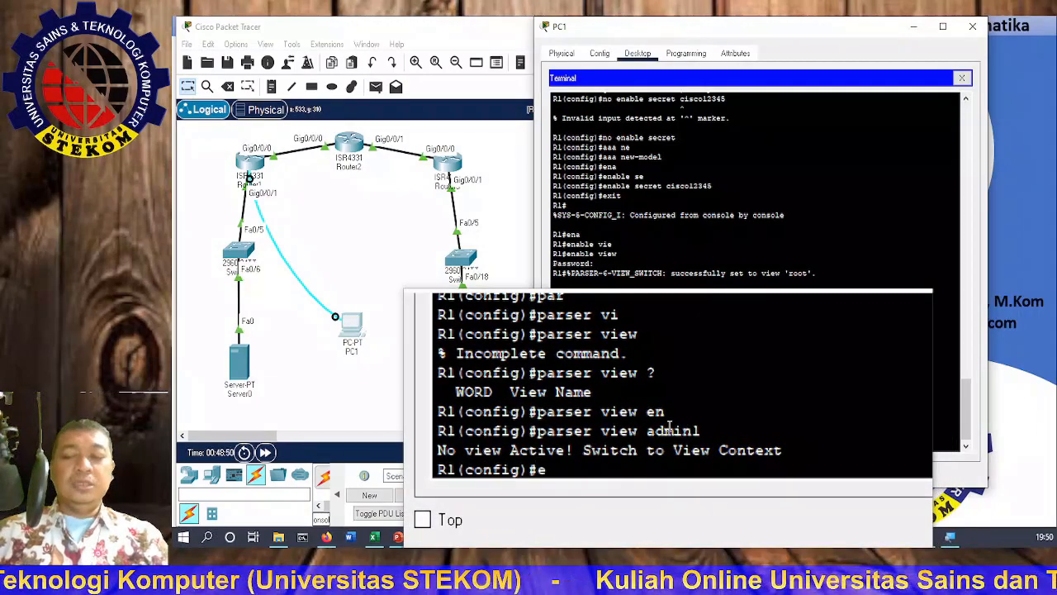
{"action": "key", "text": "Return"}
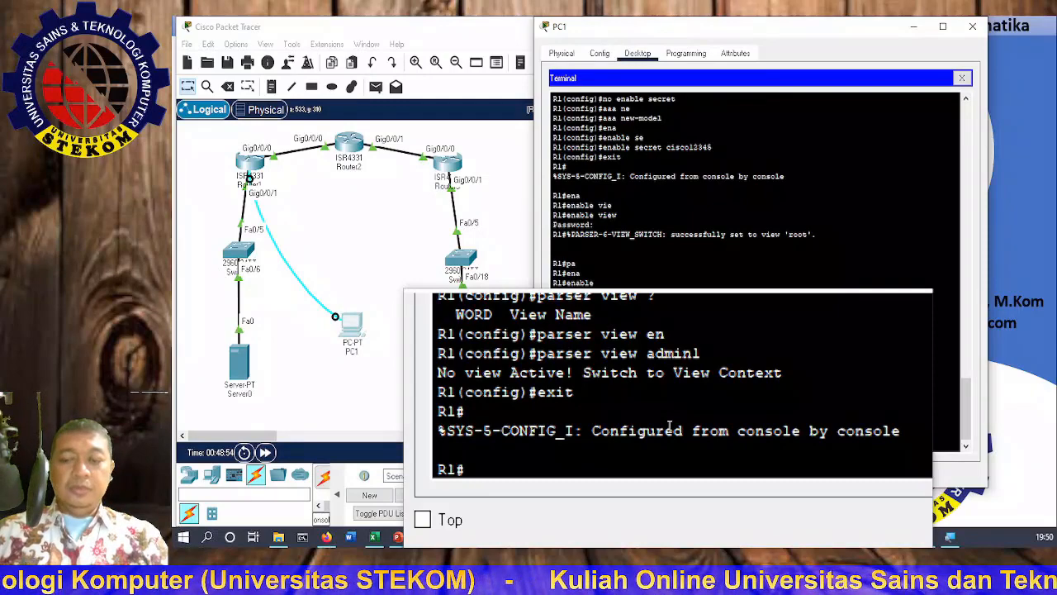
Step: Switch R1 into the root view with 'enable view' and the enable secret
{"action": "type", "text": "a"}
{"action": "key", "text": "Tab"}
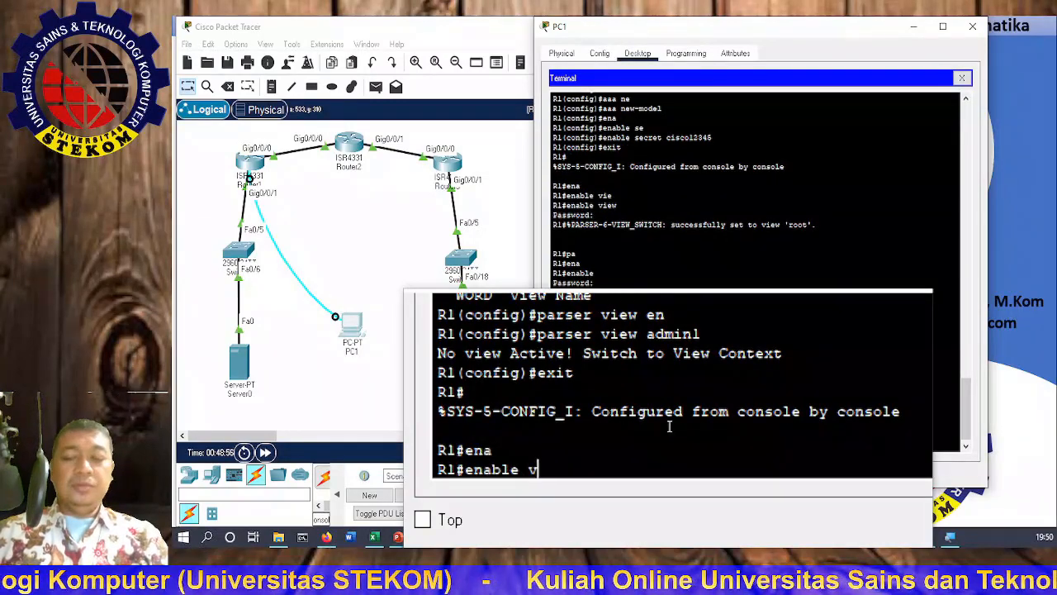
{"action": "type", "text": "vi"}
{"action": "key", "text": "Tab"}
{"action": "key", "text": "Return"}
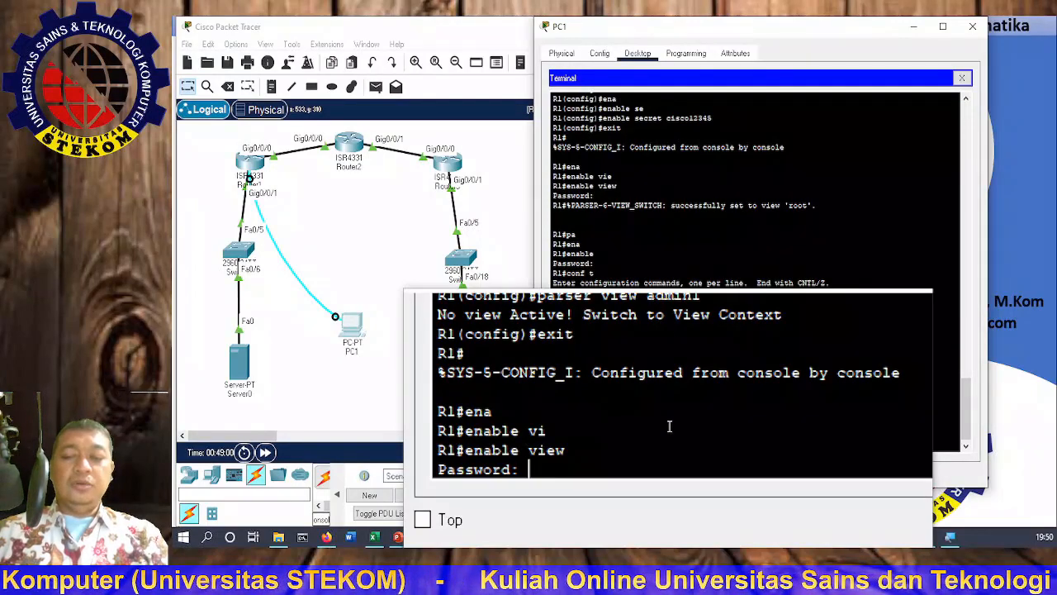
{"action": "key", "text": "Return"}
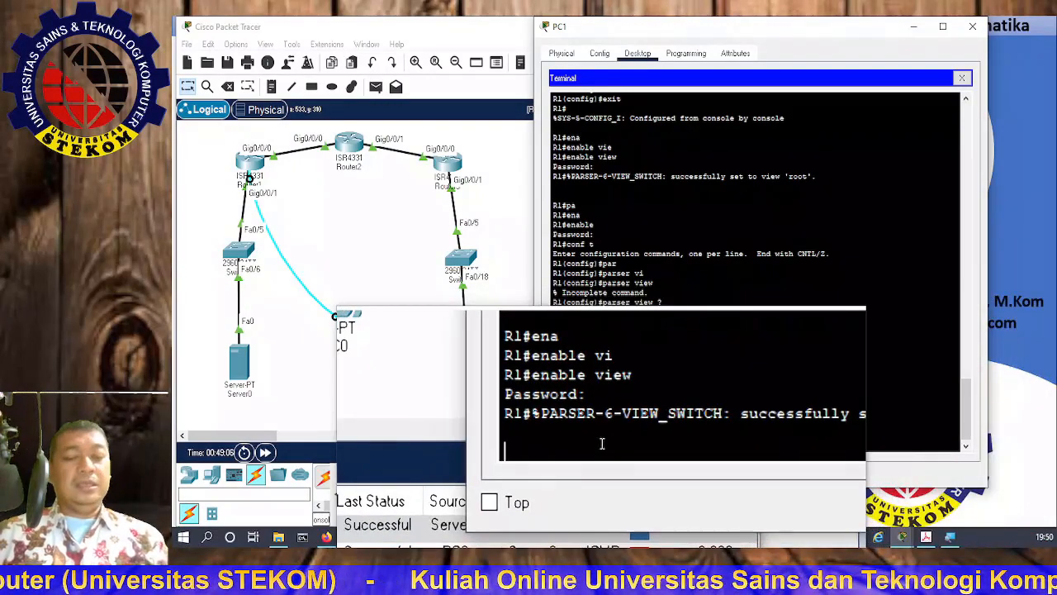
Step: Enter global configuration and type 'parser view admin1'
{"action": "type", "text": "?"}
{"action": "type", "text": "conf"}
{"action": "type", "text": " t"}
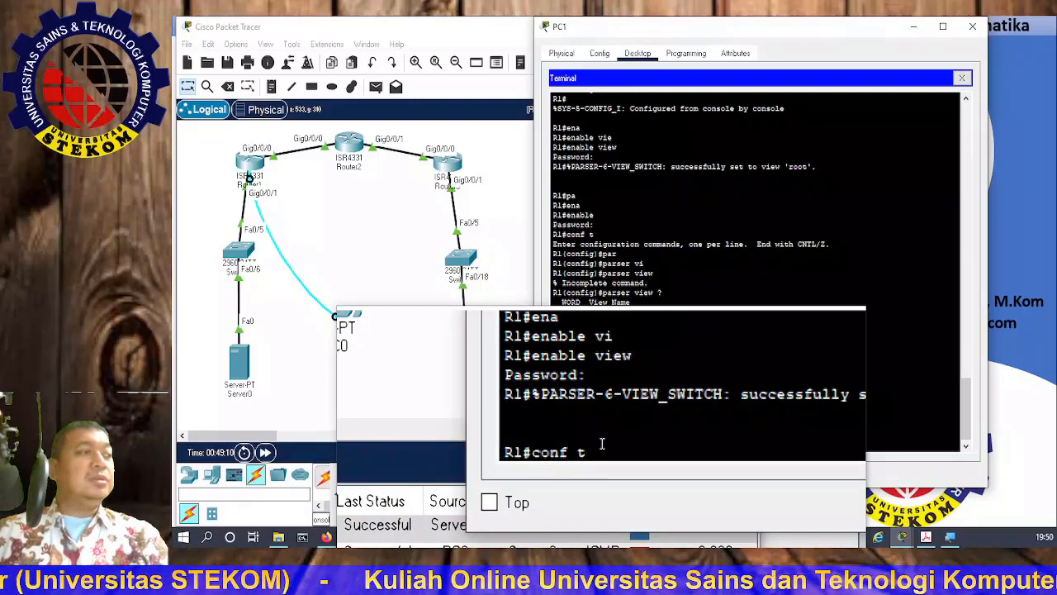
{"action": "key", "text": "Return"}
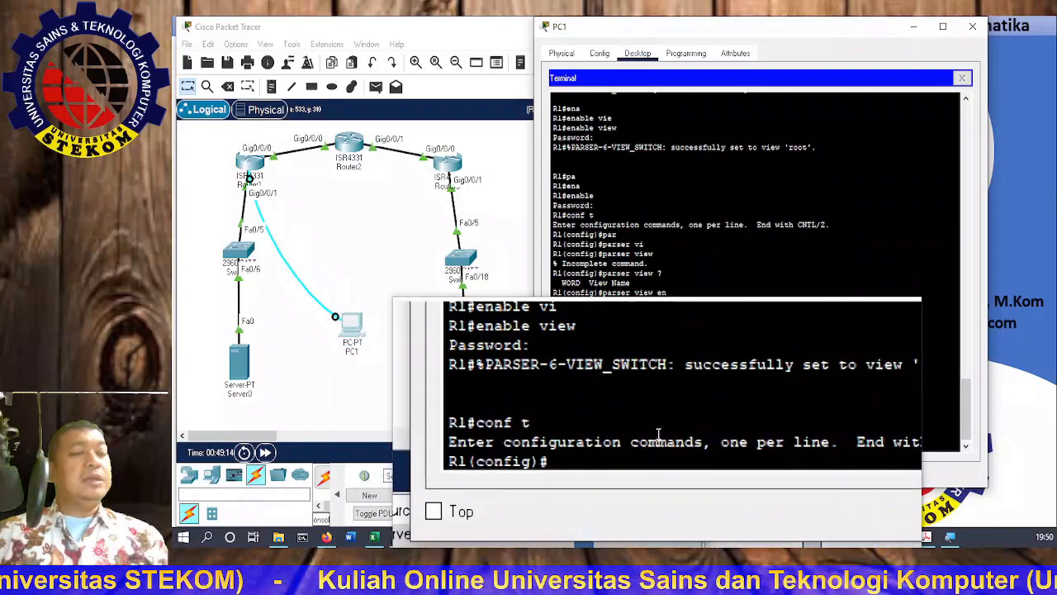
{"action": "type", "text": "parser"}
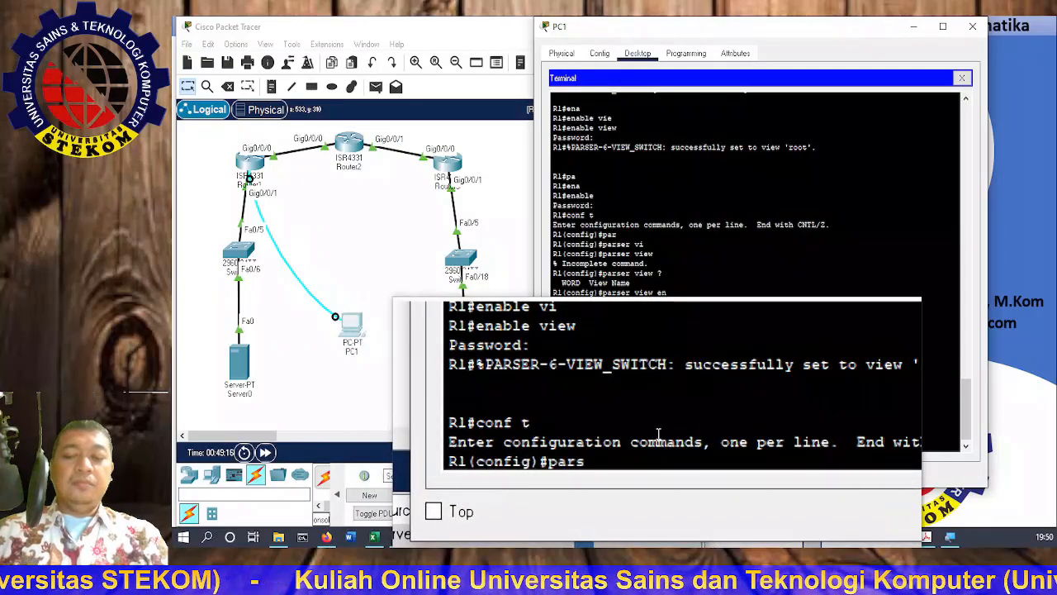
{"action": "key", "text": "Tab"}
{"action": "type", "text": "vi"}
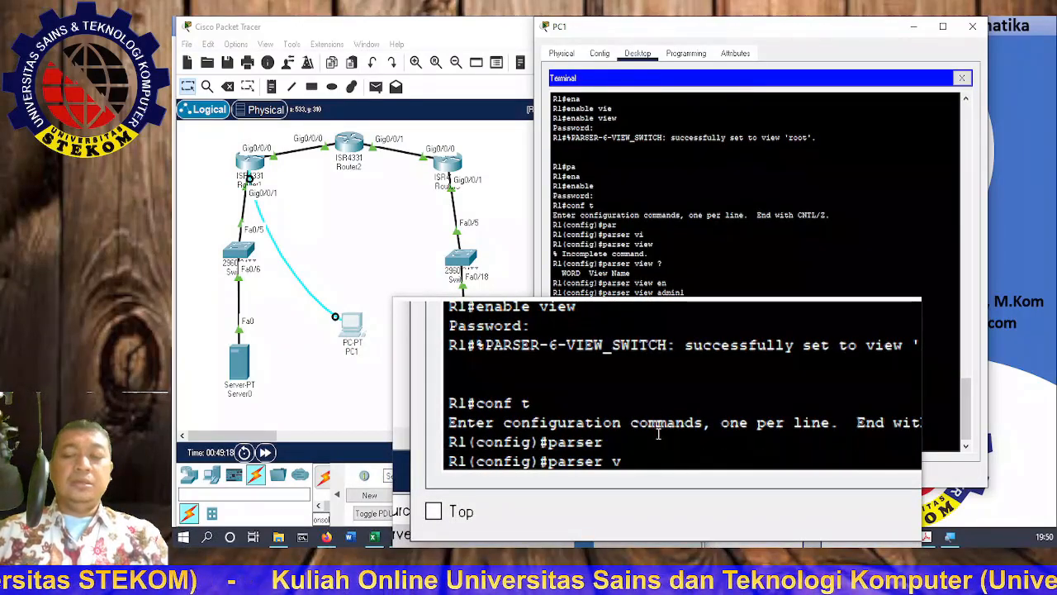
{"action": "key", "text": "Tab"}
{"action": "type", "text": "admin1"}
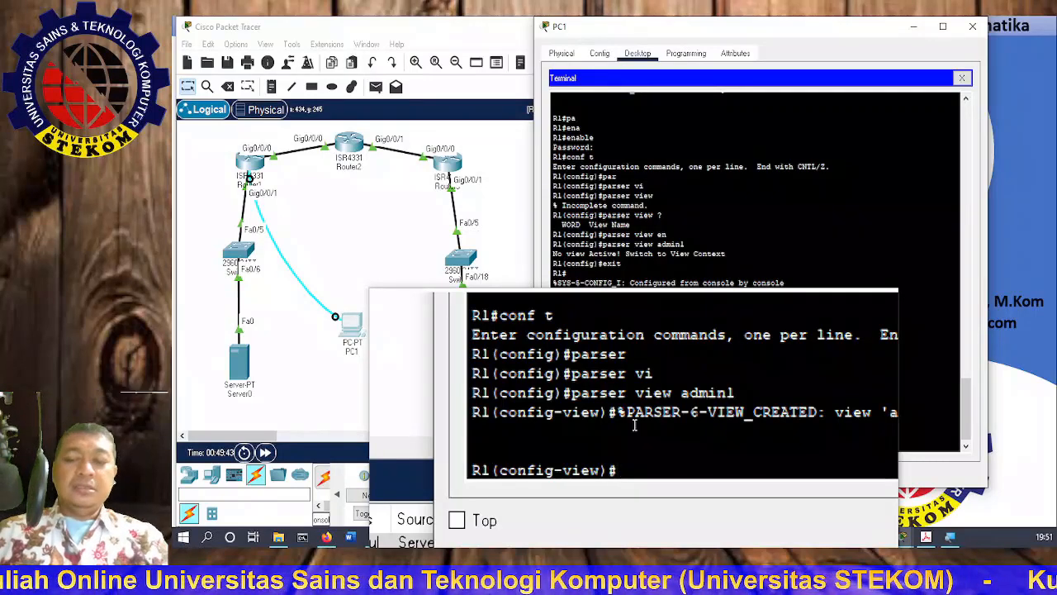
Step: Assign the admin1 view its own secret password
{"action": "type", "text": "se"}
{"action": "key", "text": "Tab"}
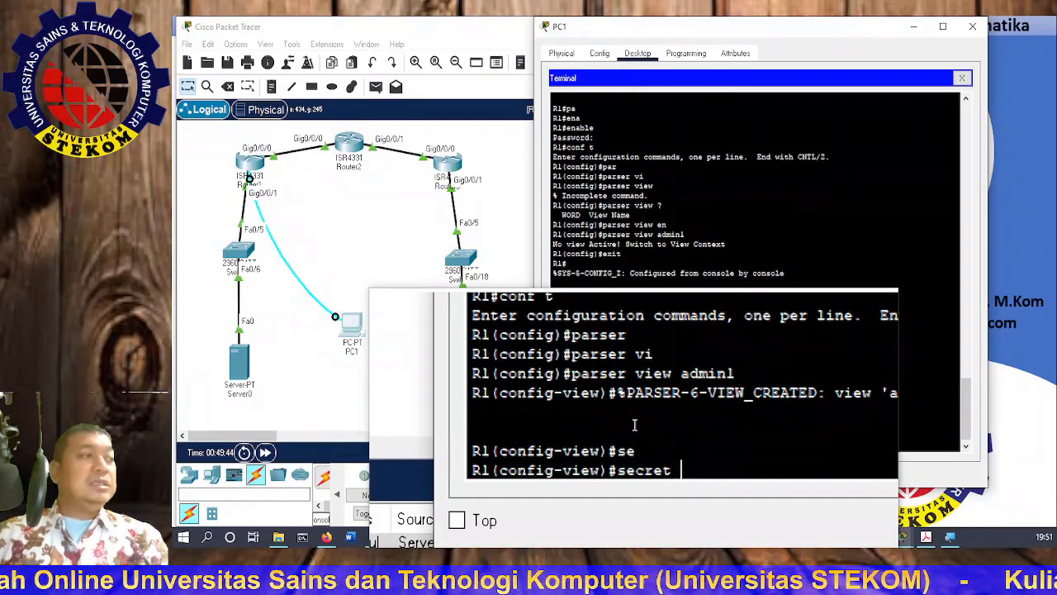
{"action": "type", "text": "a"}
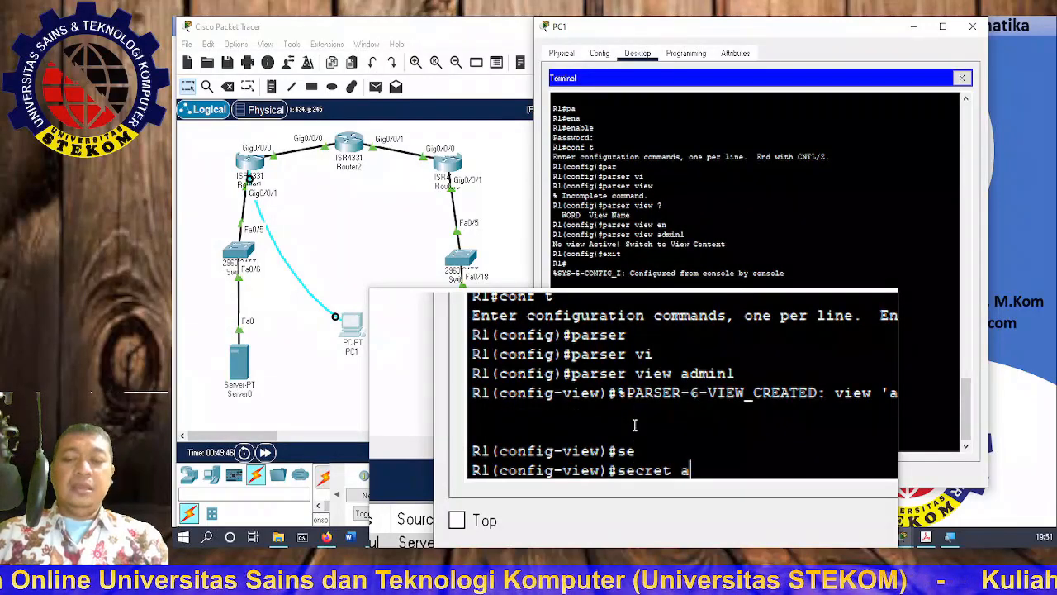
{"action": "type", "text": "dmin1pass"}
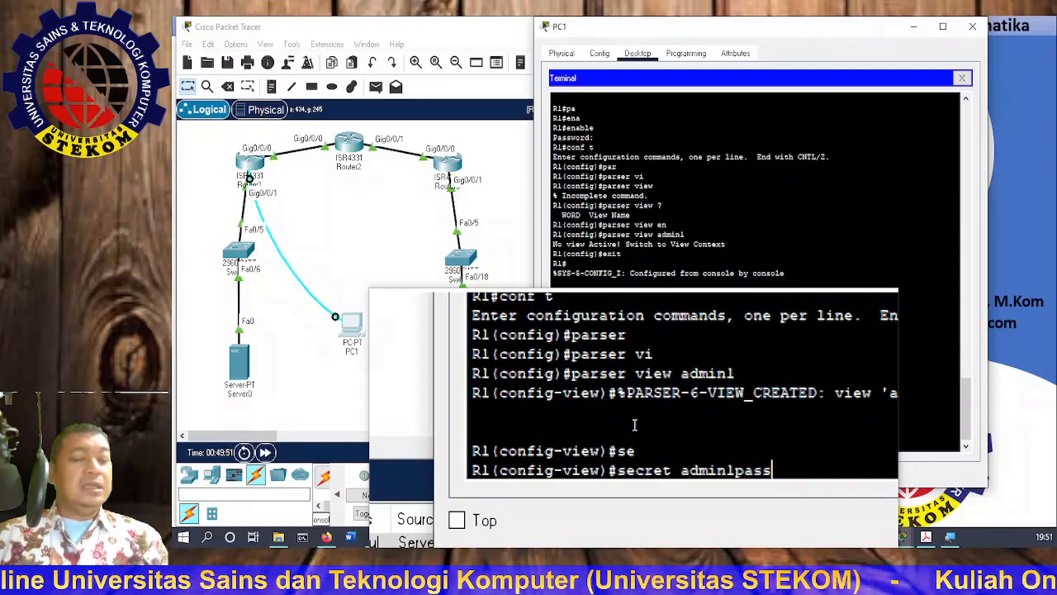
{"action": "key", "text": "Return"}
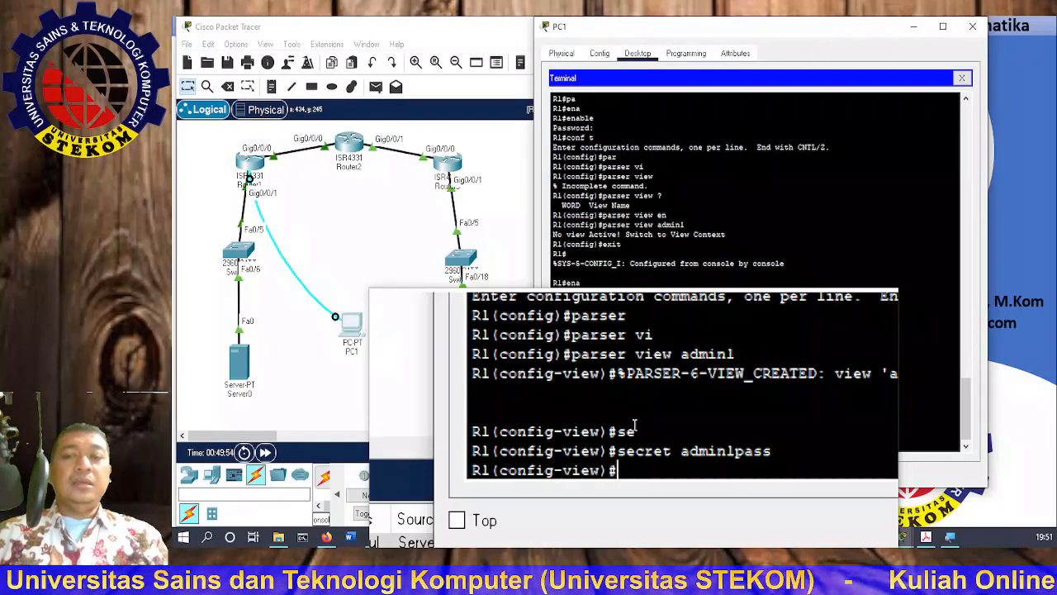
Step: List the allowable command modes with 'commands ?'
{"action": "type", "text": "co"}
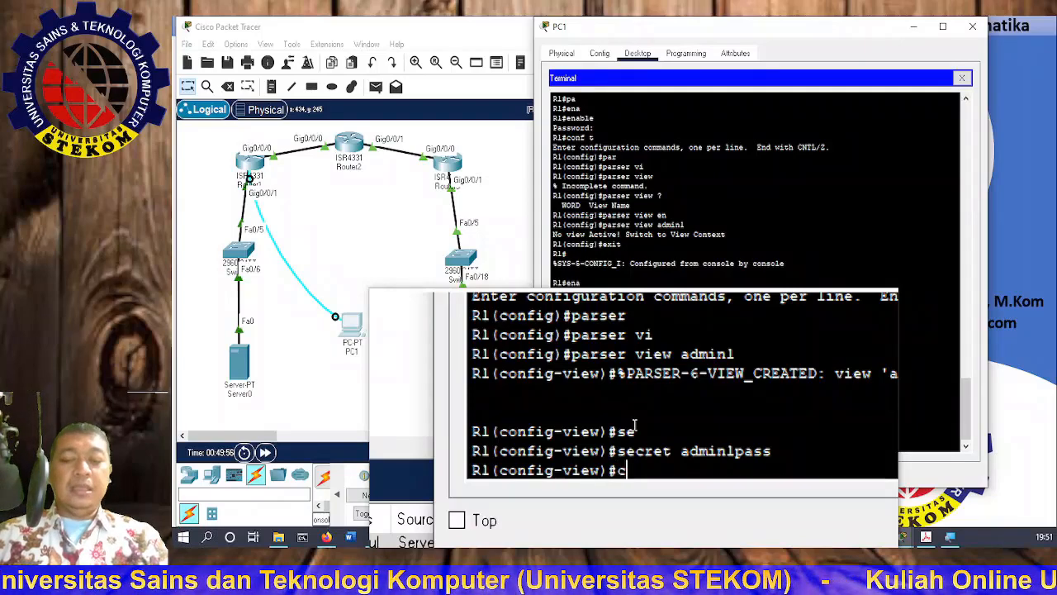
{"action": "type", "text": "m"}
{"action": "key", "text": "Tab"}
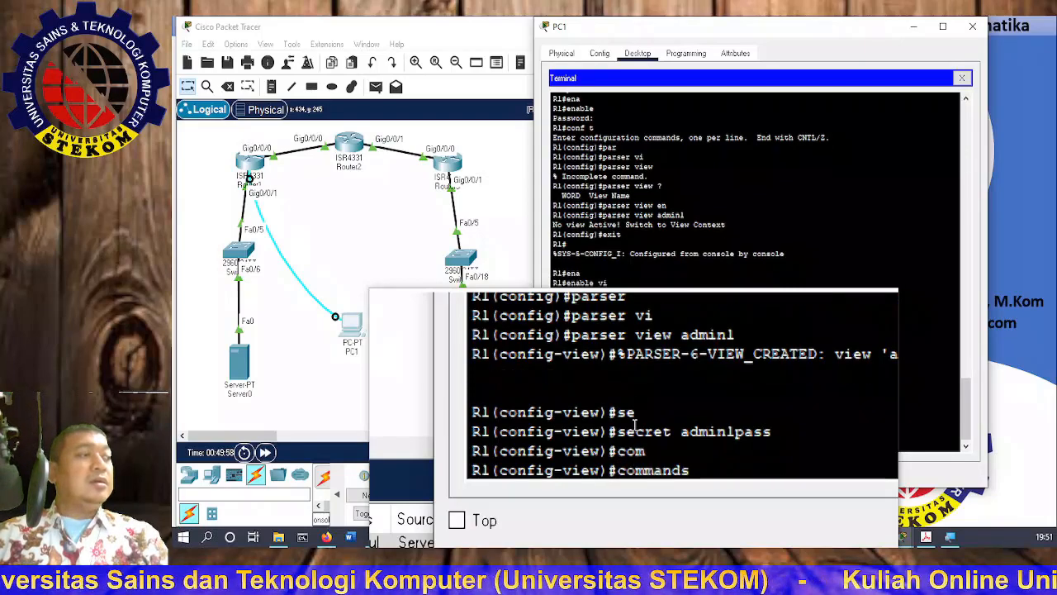
{"action": "type", "text": "?"}
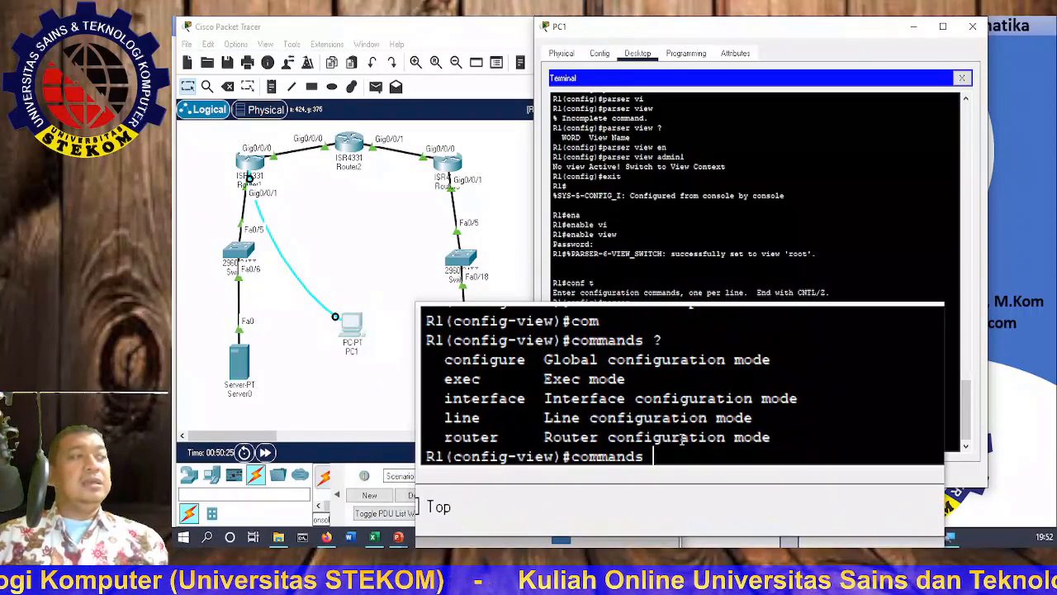
Step: Allow all show commands in admin1 with 'commands exec include all show'
{"action": "type", "text": "ex"}
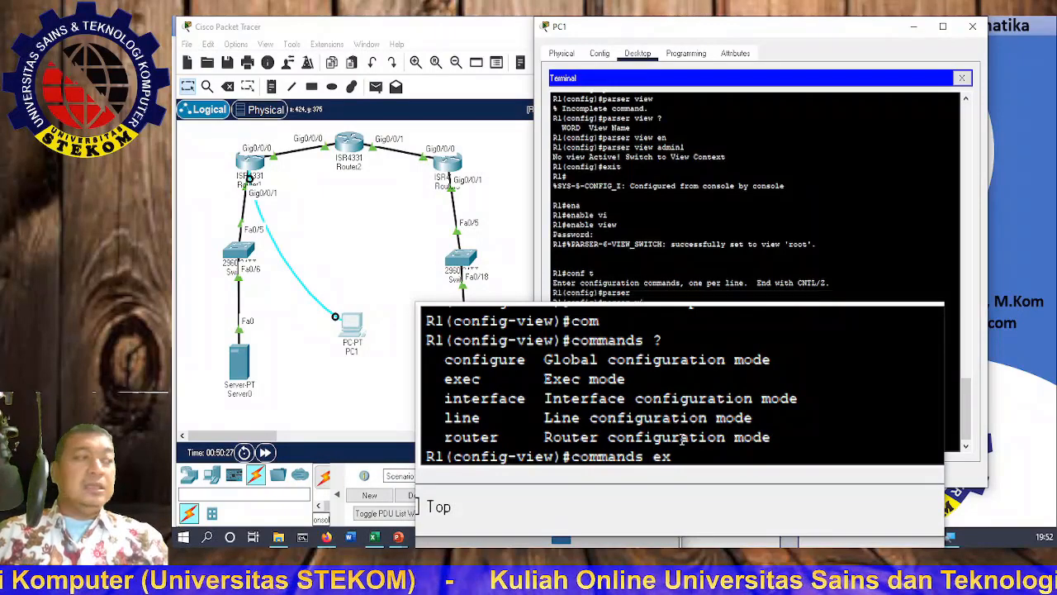
{"action": "key", "text": "Tab"}
{"action": "type", "text": "in"}
{"action": "key", "text": "Tab"}
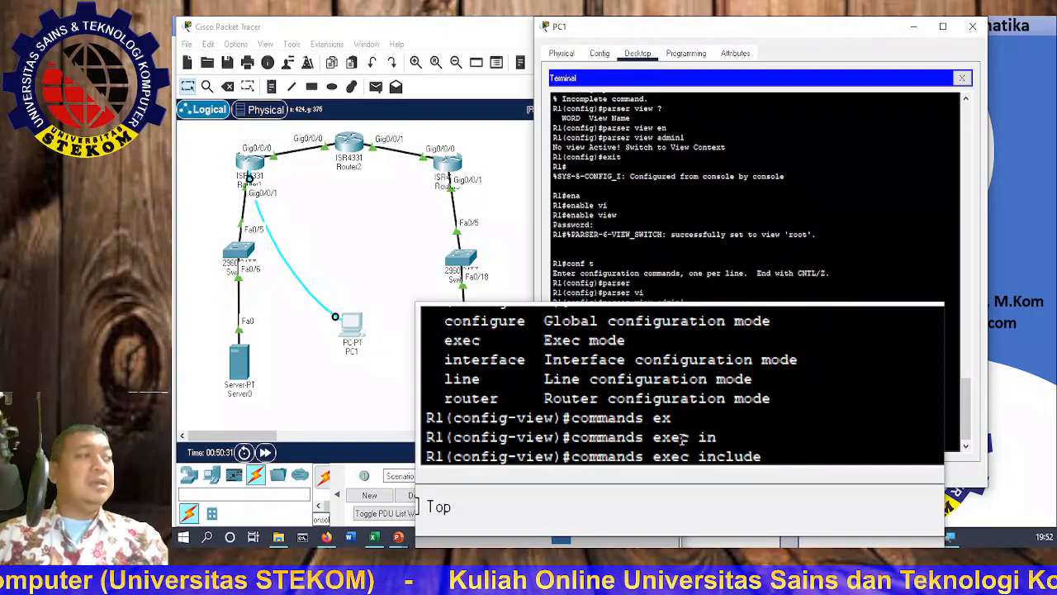
{"action": "type", "text": "all"}
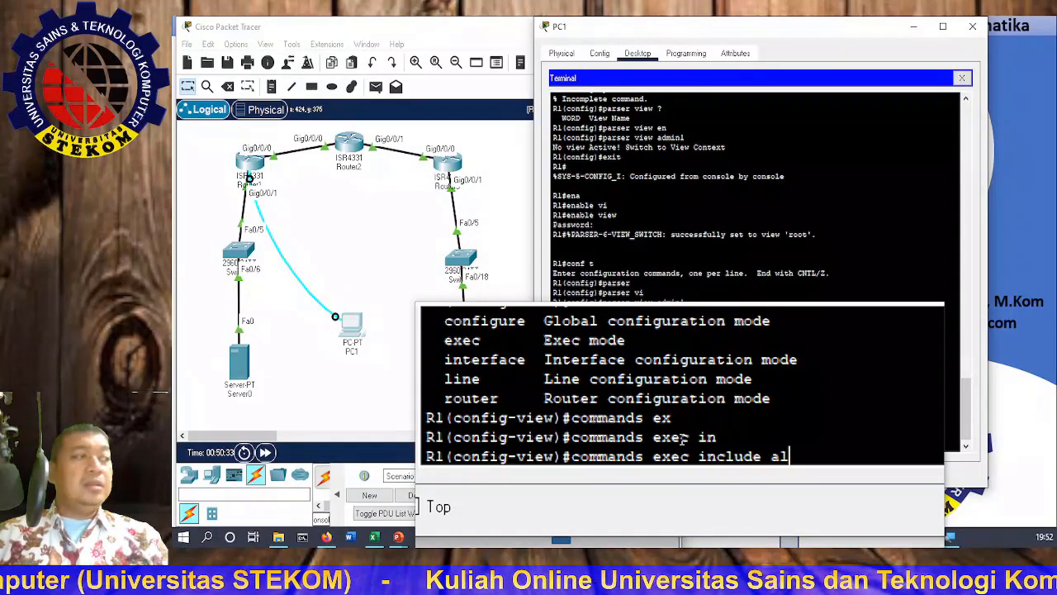
{"action": "key", "text": "Tab"}
{"action": "type", "text": "s"}
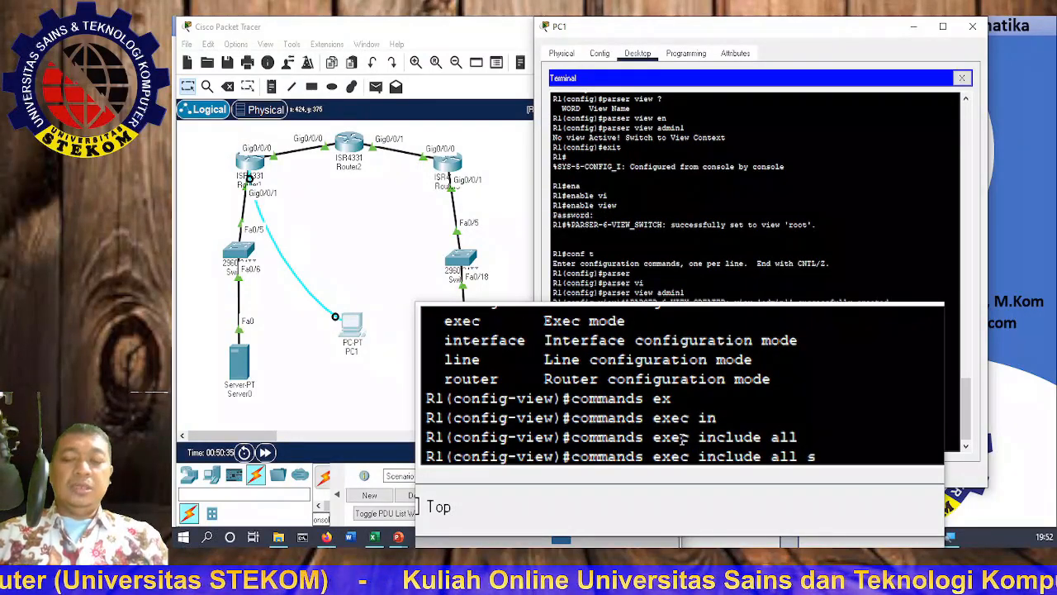
{"action": "type", "text": "how"}
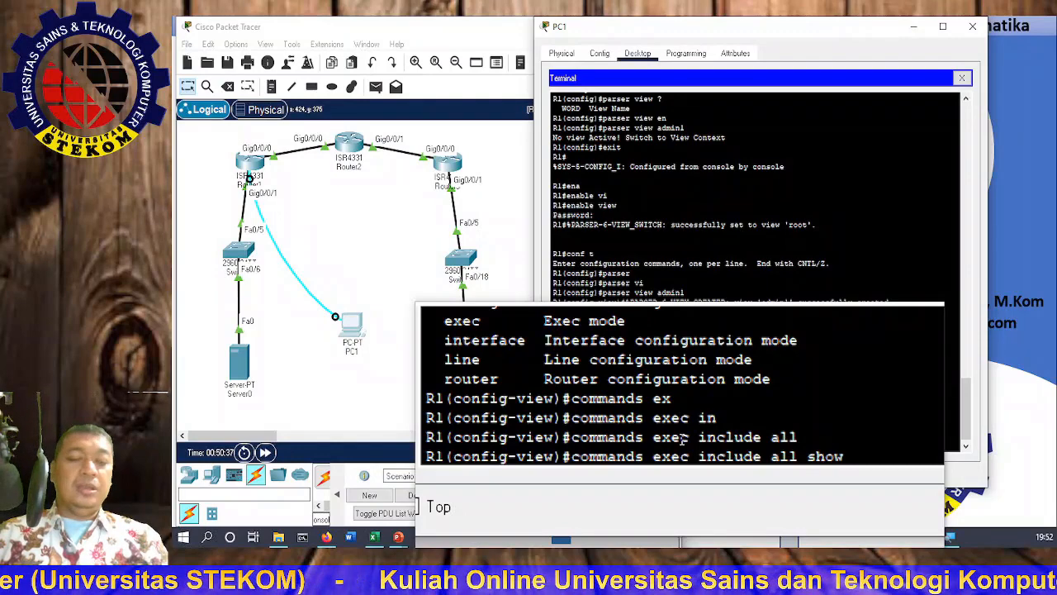
{"action": "key", "text": "Return"}
Step: Allow configure terminal in admin1 with 'commands exec include all config terminal'
{"action": "type", "text": "comm"}
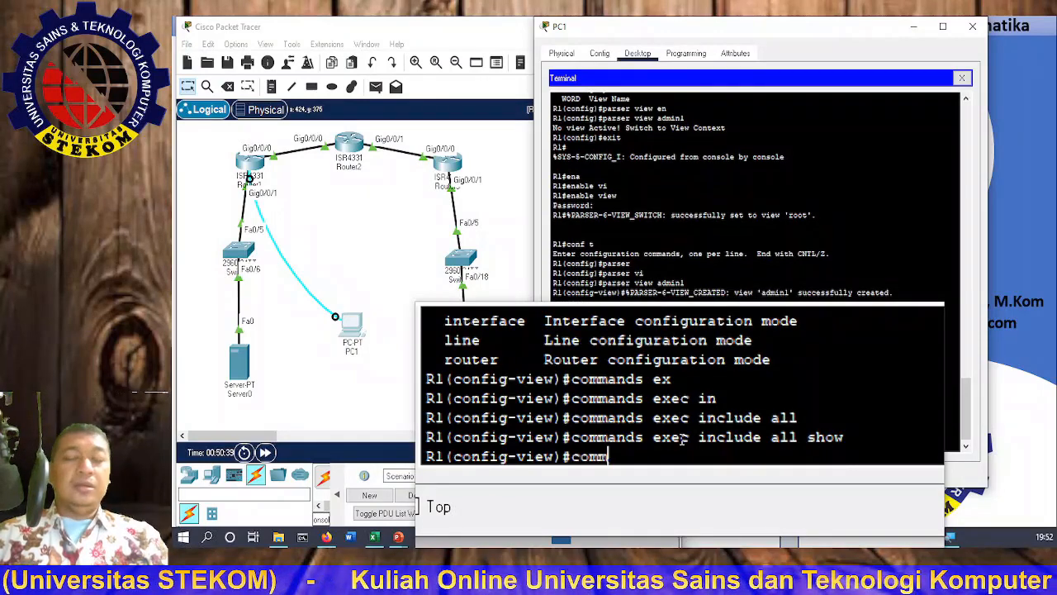
{"action": "key", "text": "Tab"}
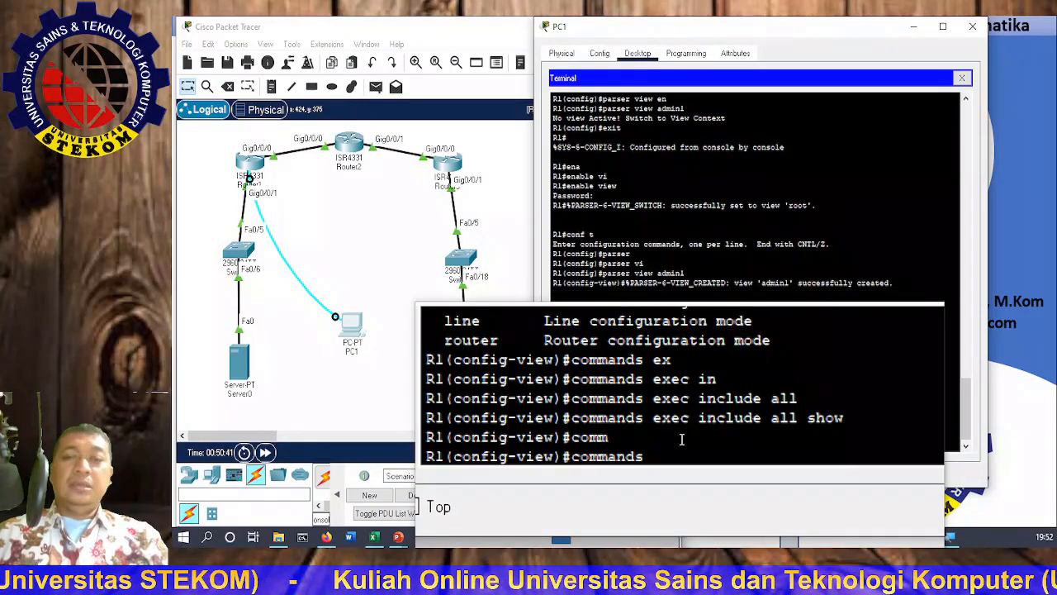
{"action": "type", "text": "exec"}
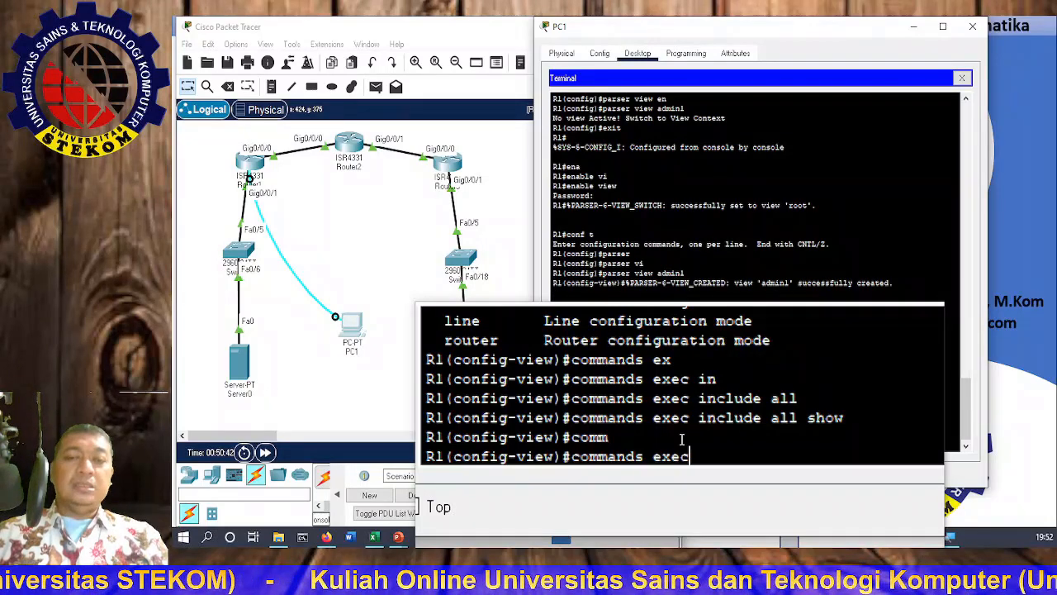
{"action": "key", "text": "Tab"}
{"action": "type", "text": "i"}
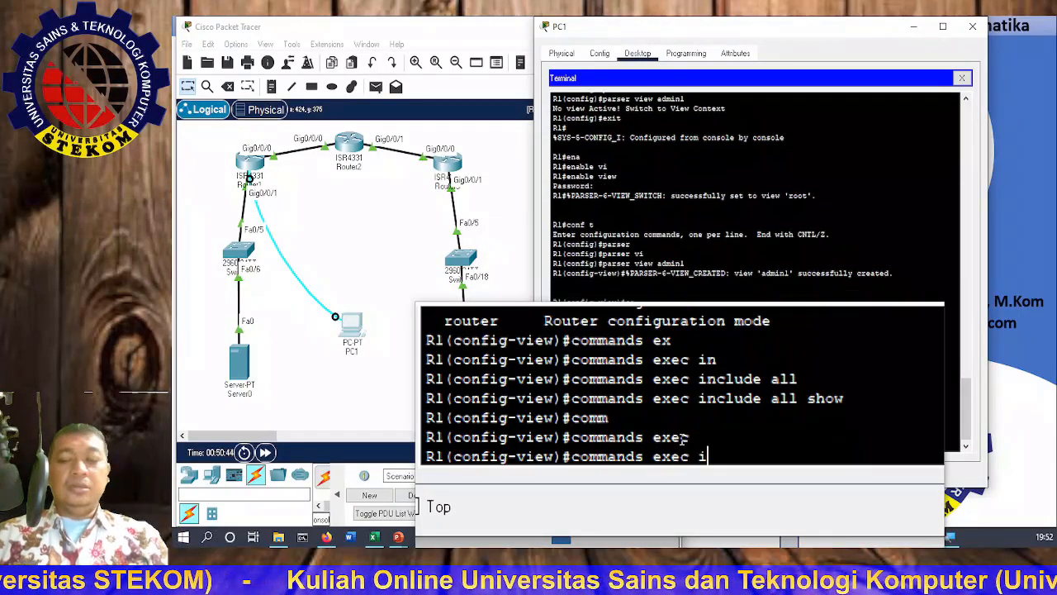
{"action": "type", "text": "nc"}
{"action": "key", "text": "Tab"}
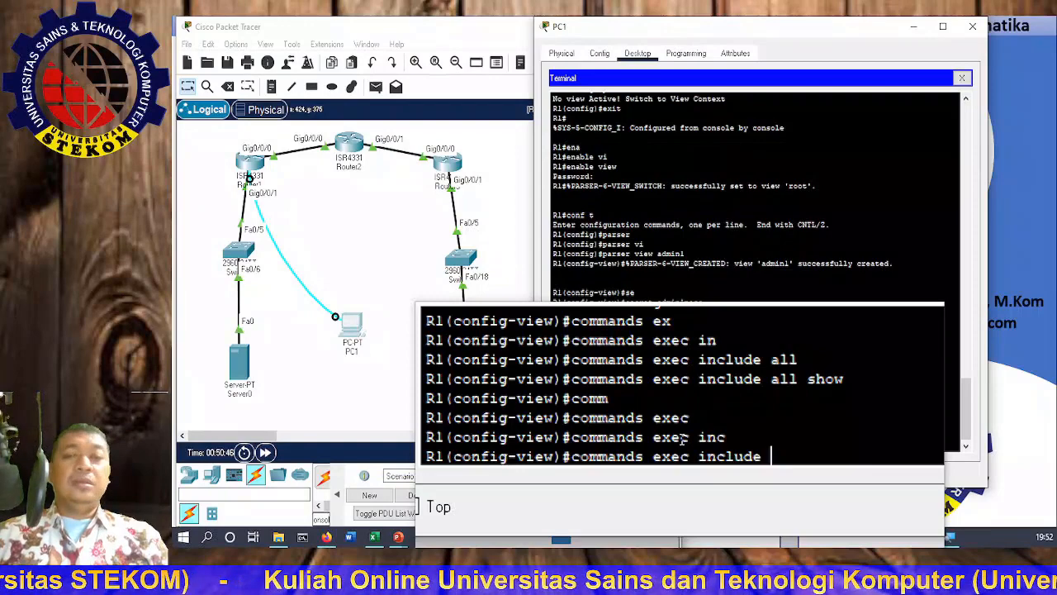
{"action": "type", "text": "all"}
{"action": "key", "text": "Tab"}
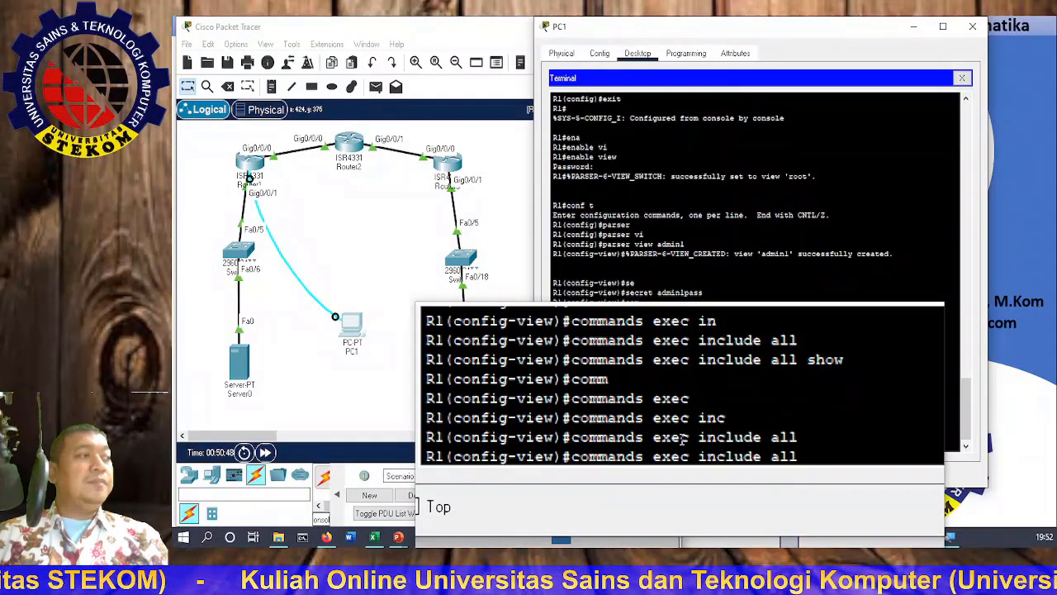
{"action": "type", "text": "config"}
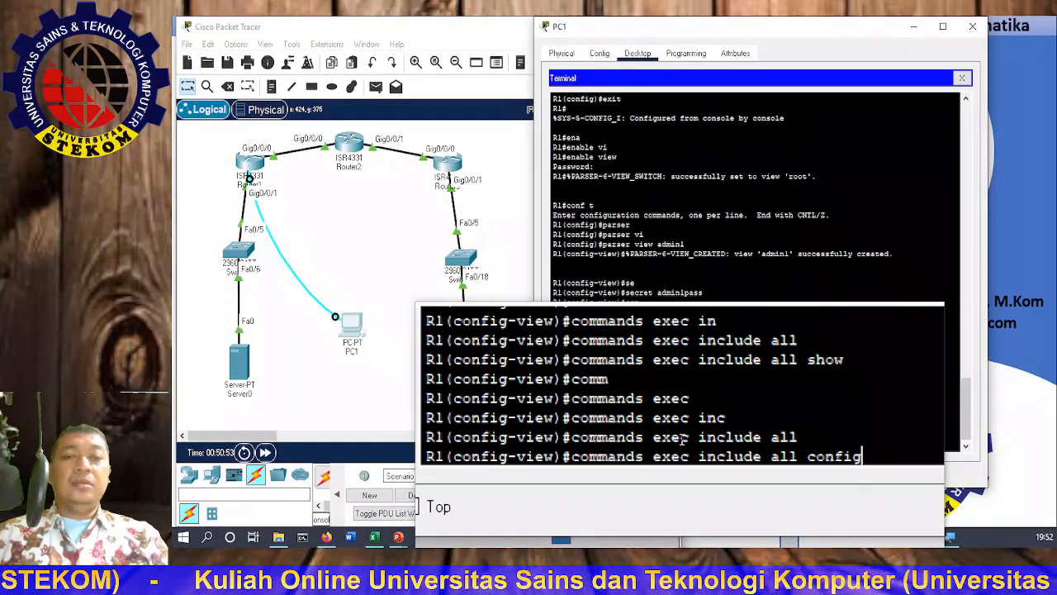
{"action": "type", "text": " termina"}
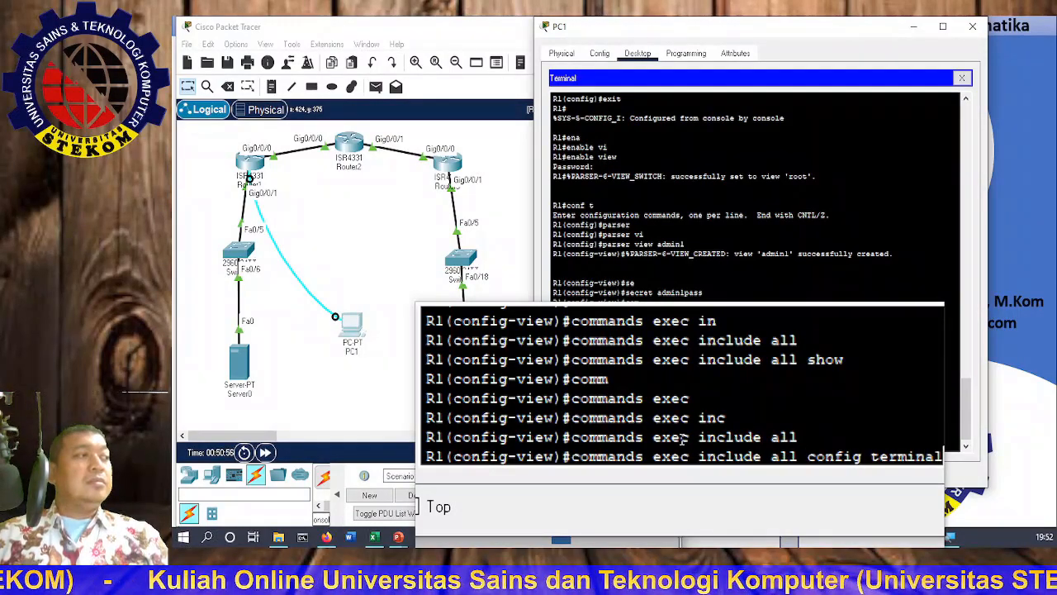
{"action": "type", "text": "l"}
{"action": "key", "text": "Return"}
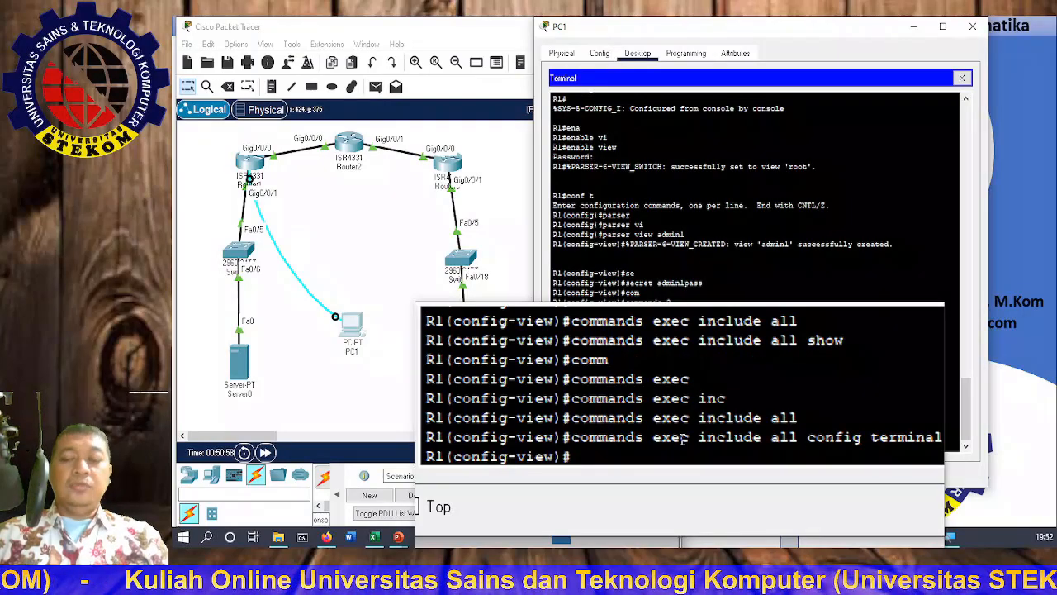
Step: Allow all debug commands in admin1, then 'end' back to R1#
{"action": "type", "text": "comm"}
{"action": "key", "text": "Tab"}
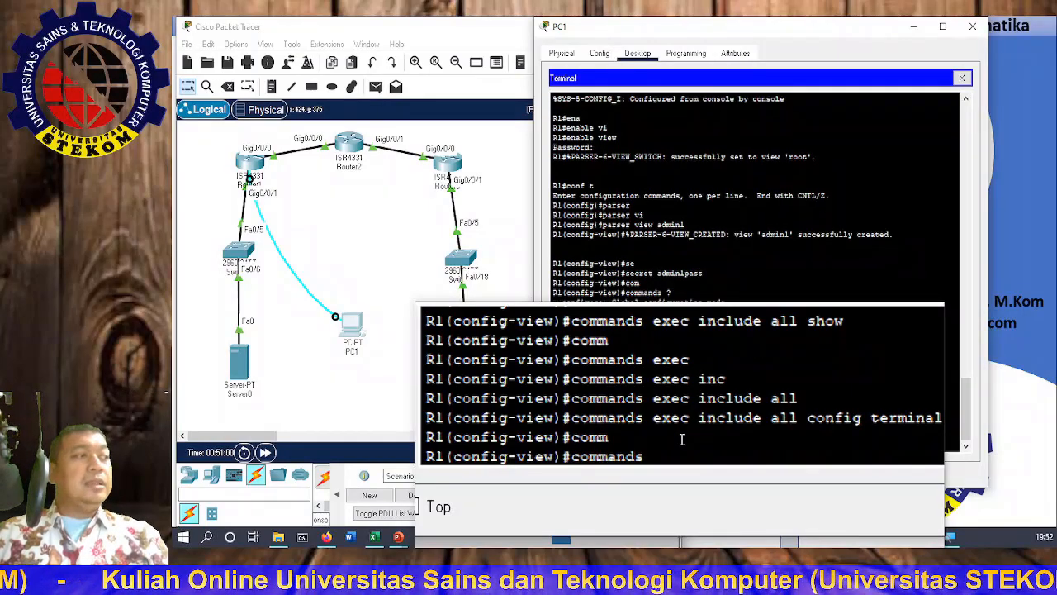
{"action": "type", "text": "exec inc"}
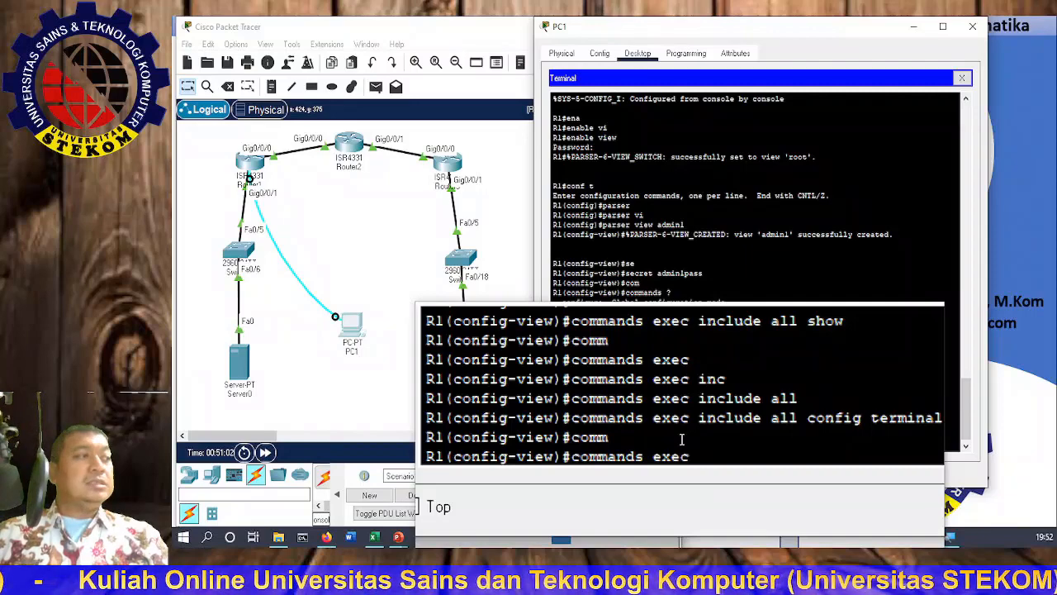
{"action": "key", "text": "Tab"}
{"action": "type", "text": "inc"}
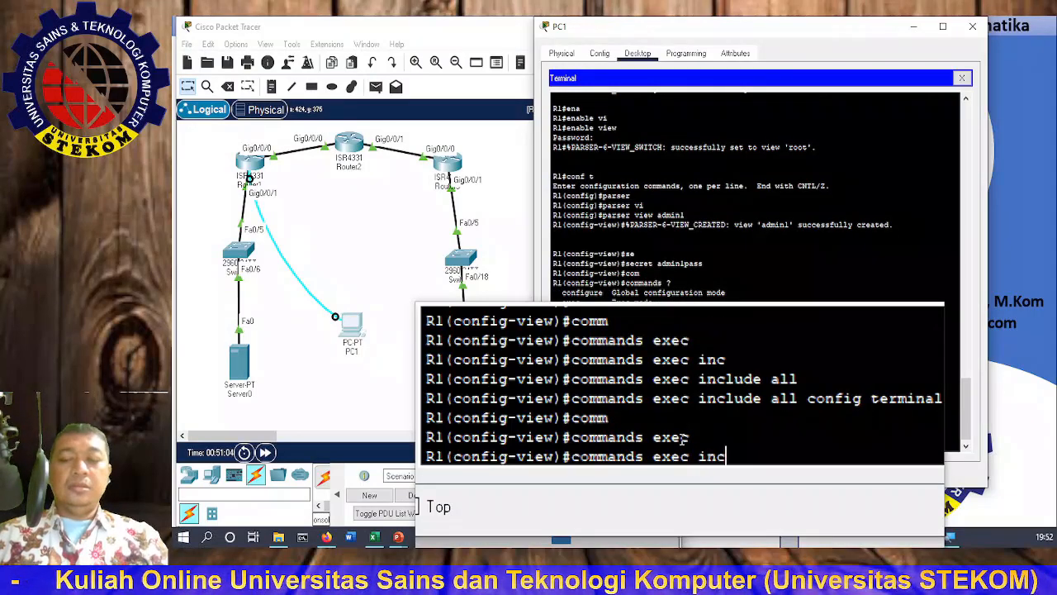
{"action": "key", "text": "Tab"}
{"action": "type", "text": "all"}
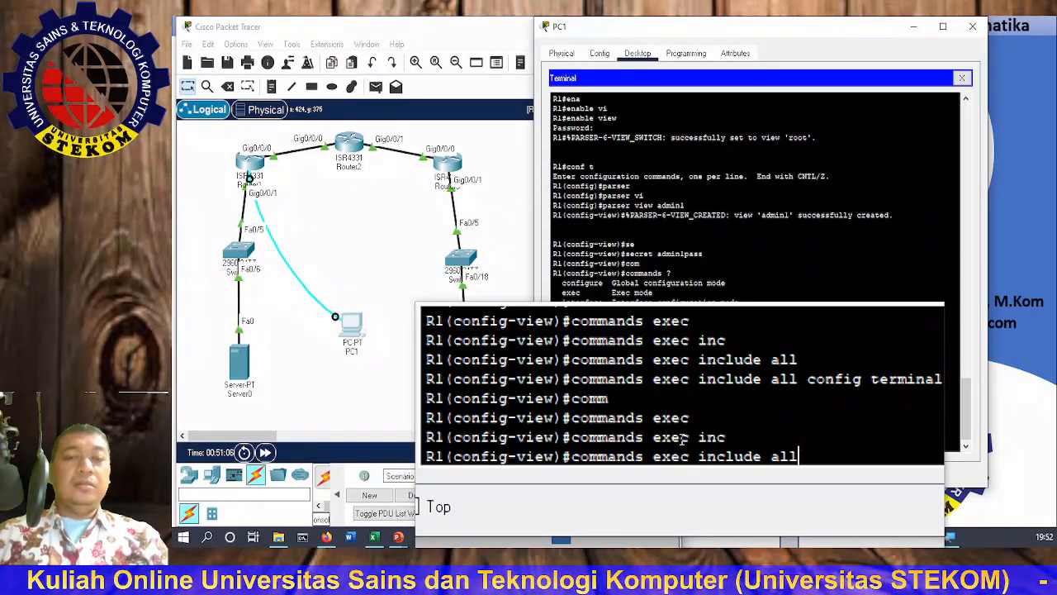
{"action": "key", "text": "Tab"}
{"action": "type", "text": "debug"}
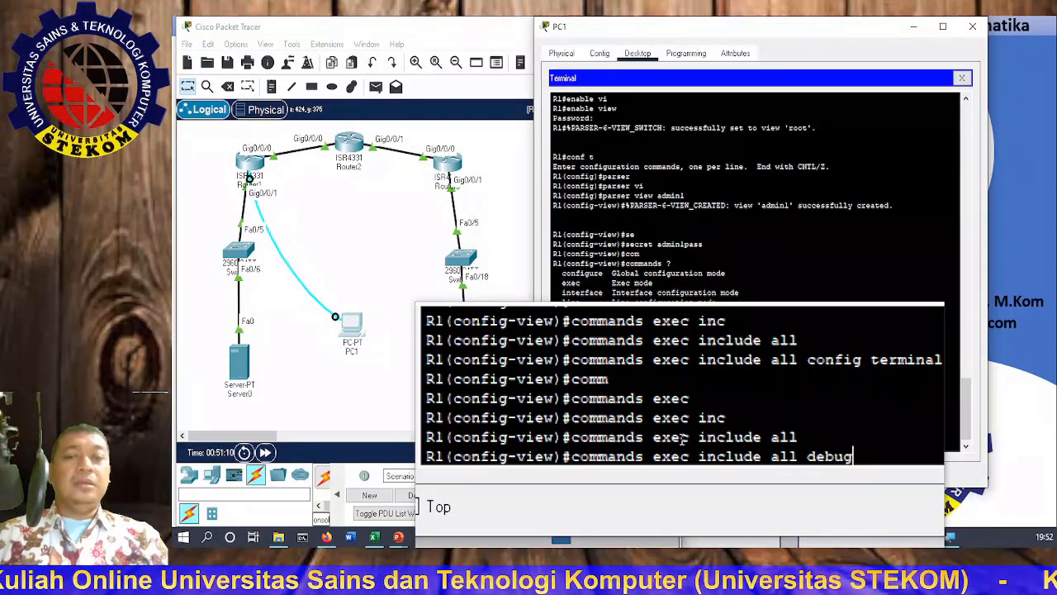
{"action": "key", "text": "Return"}
{"action": "type", "text": "ew)#e"}
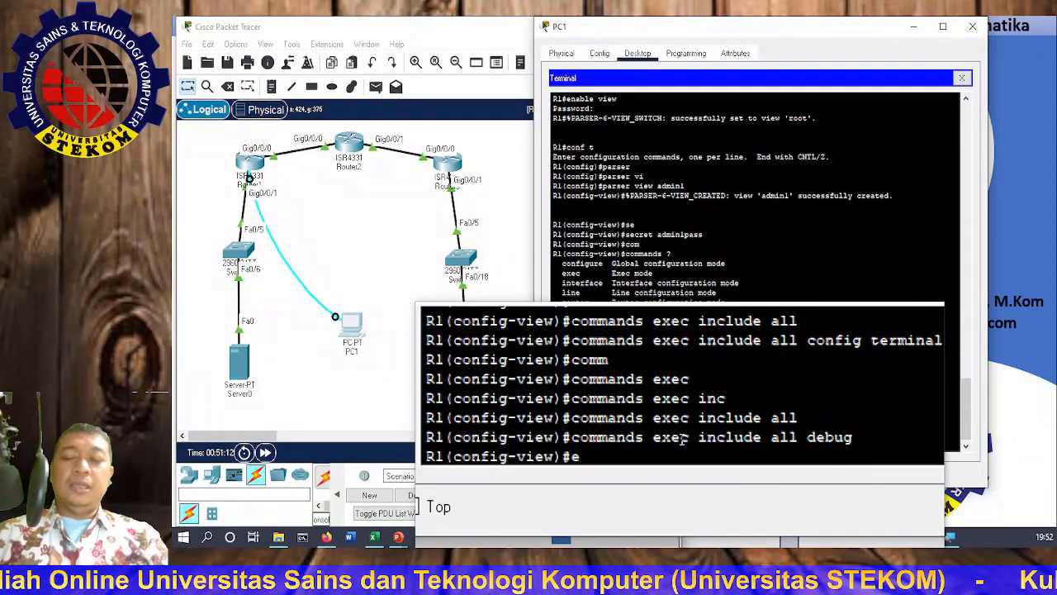
{"action": "type", "text": "nd"}
{"action": "key", "text": "Return"}
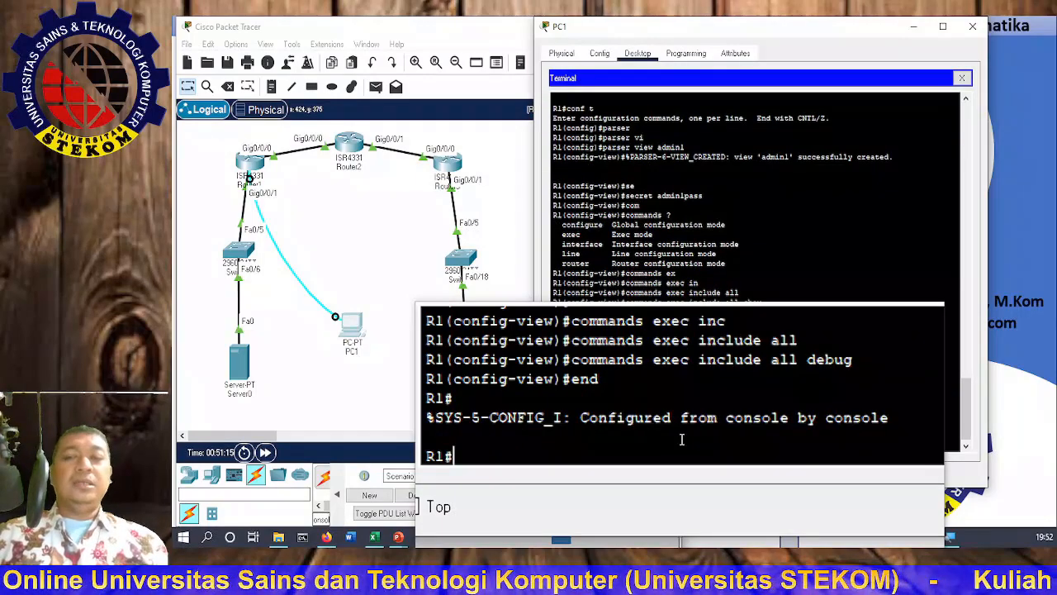
Step: Run 'enable view admin1' with the view's secret, then list its allowed commands with '?'
{"action": "type", "text": "ena"}
{"action": "key", "text": "Tab"}
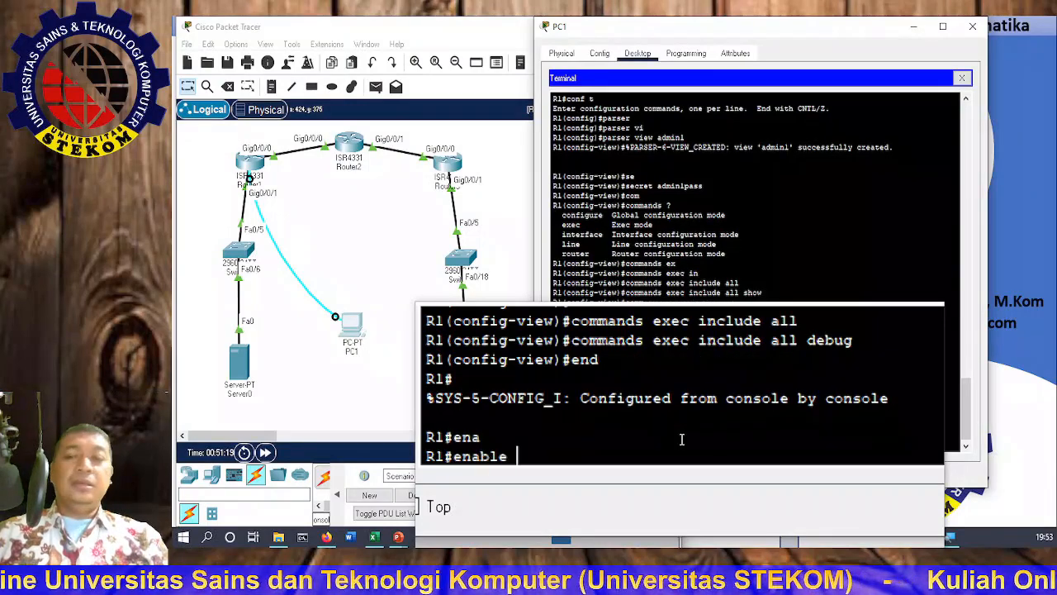
{"action": "type", "text": "vi"}
{"action": "key", "text": "Tab"}
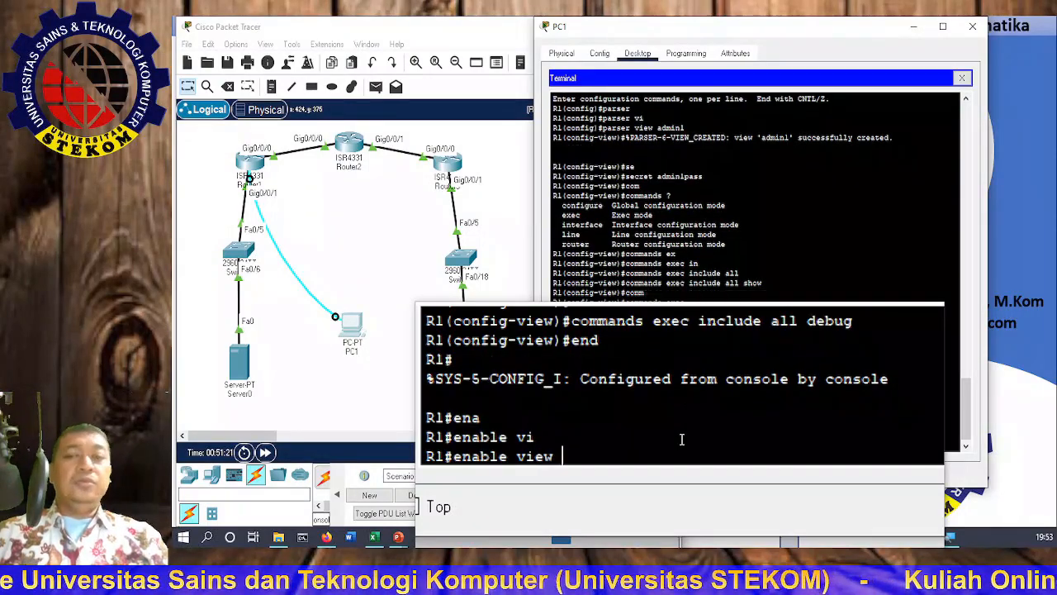
{"action": "type", "text": "admin1"}
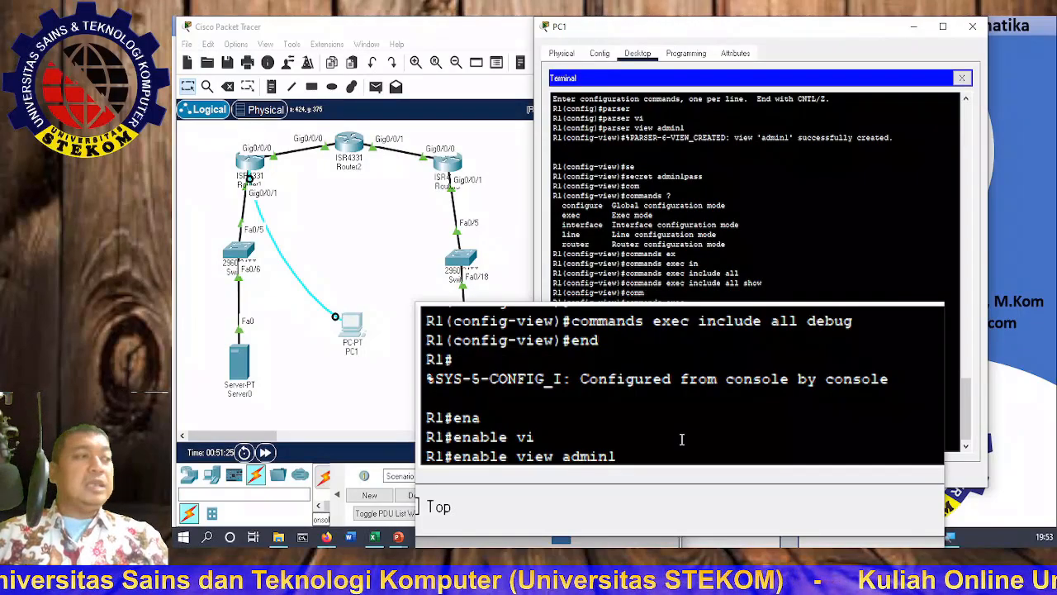
{"action": "key", "text": "Return"}
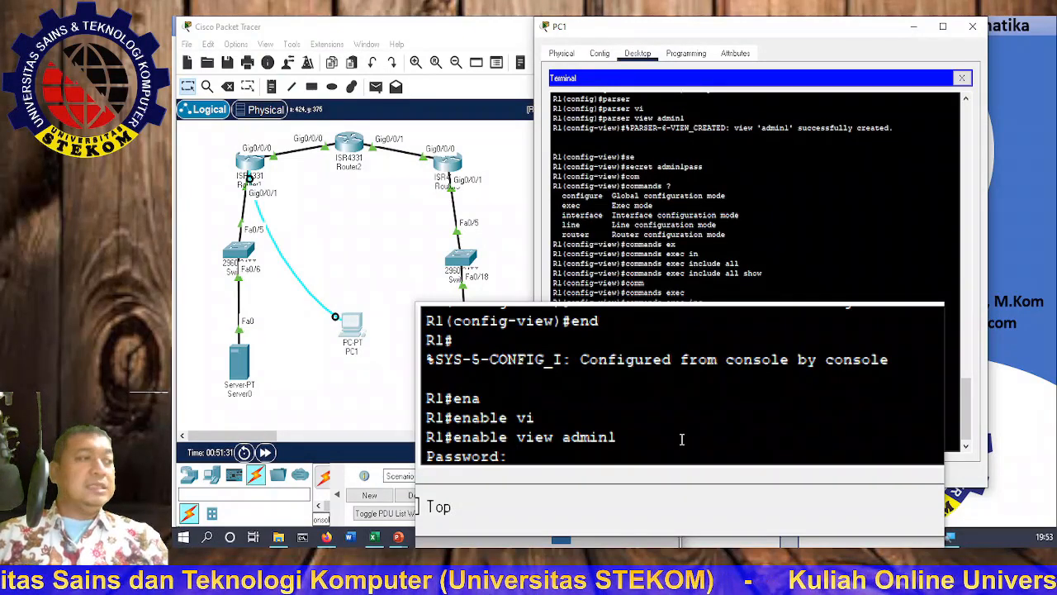
{"action": "key", "text": "Return"}
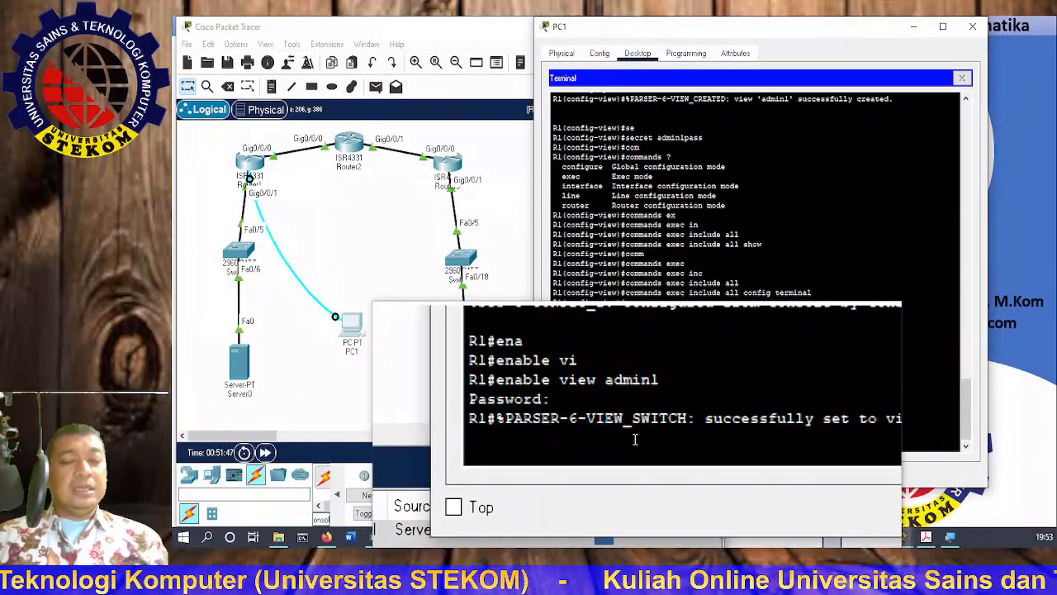
{"action": "key", "text": "Return"}
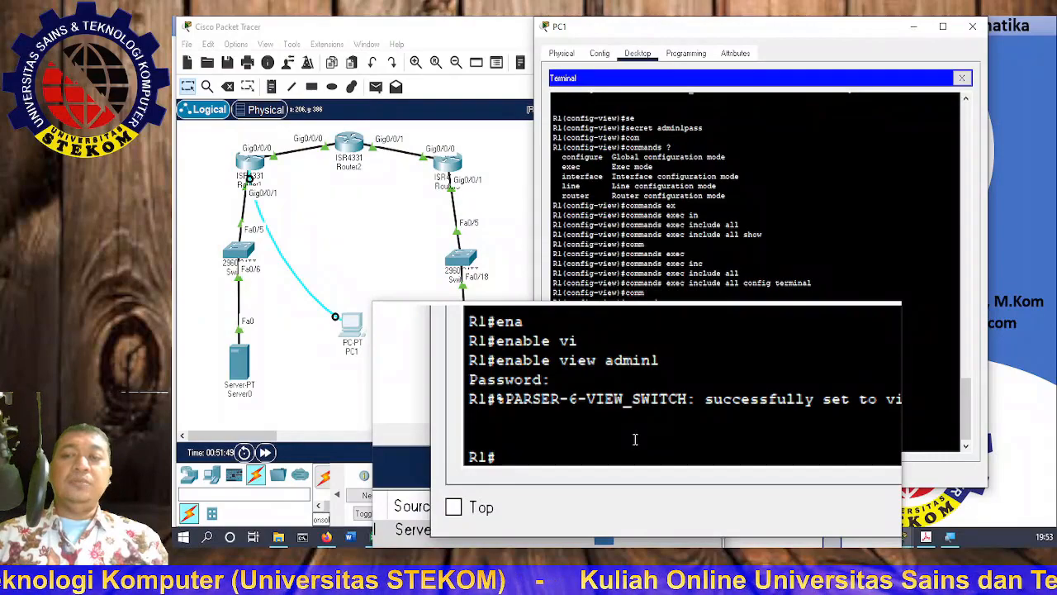
{"action": "type", "text": "?"}
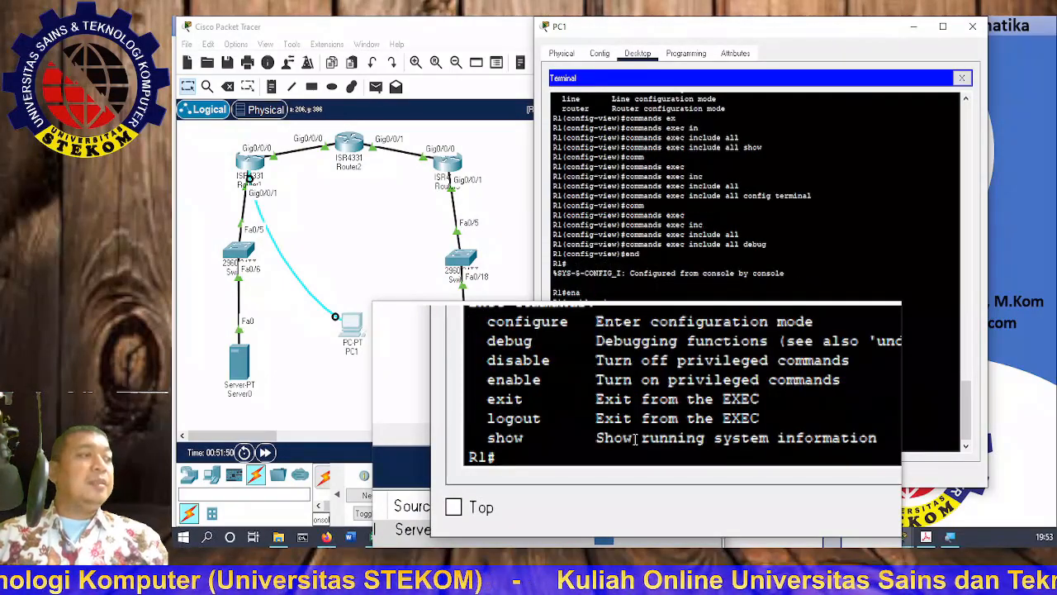
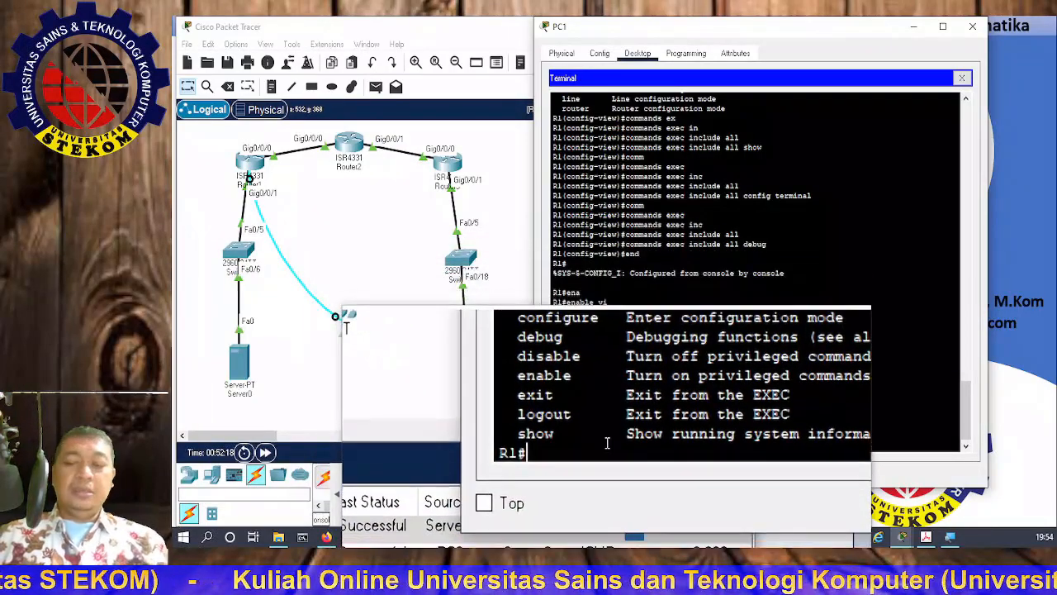
Step: Page through the full 'show ?' command list available to the admin1 view
{"action": "type", "text": "sh"}
{"action": "key", "text": "Tab"}
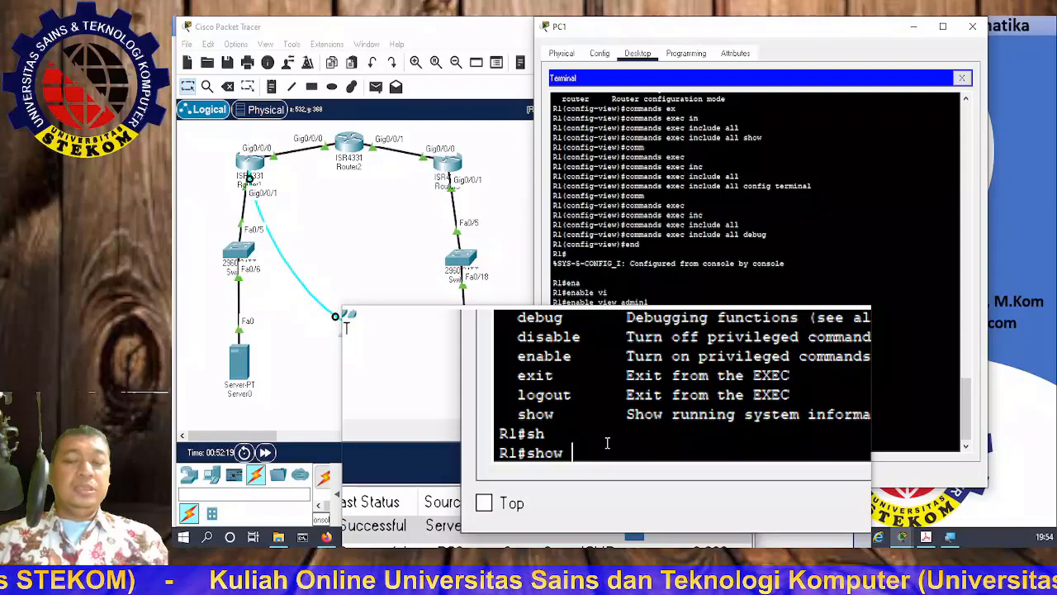
{"action": "type", "text": "?"}
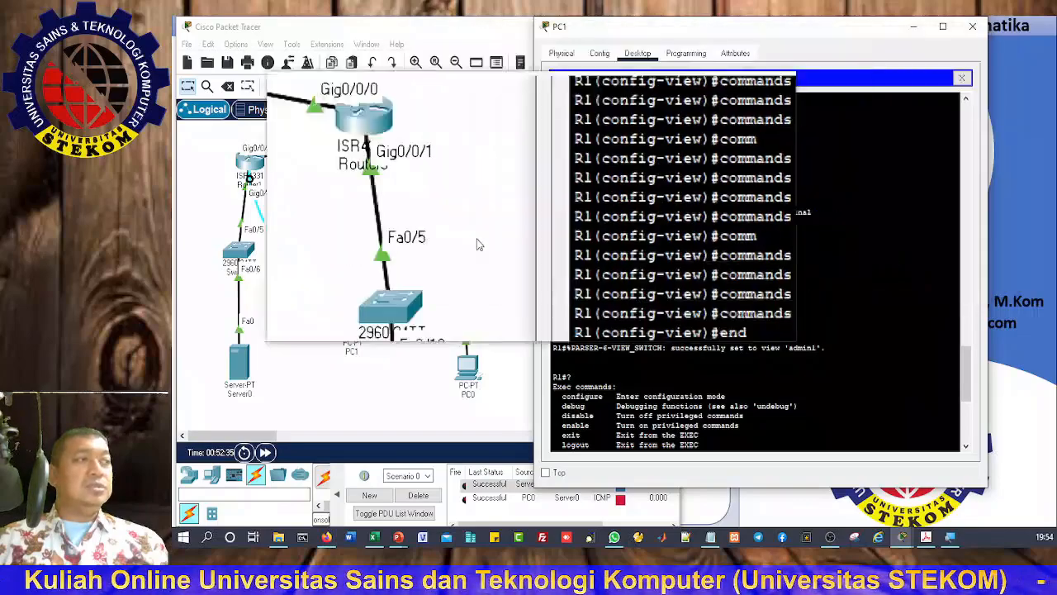
{"action": "scroll", "coordinate": [618, 331], "scroll_direction": "down", "scroll_amount": 9}
{"action": "scroll", "coordinate": [617, 331], "scroll_direction": "up", "scroll_amount": 5}
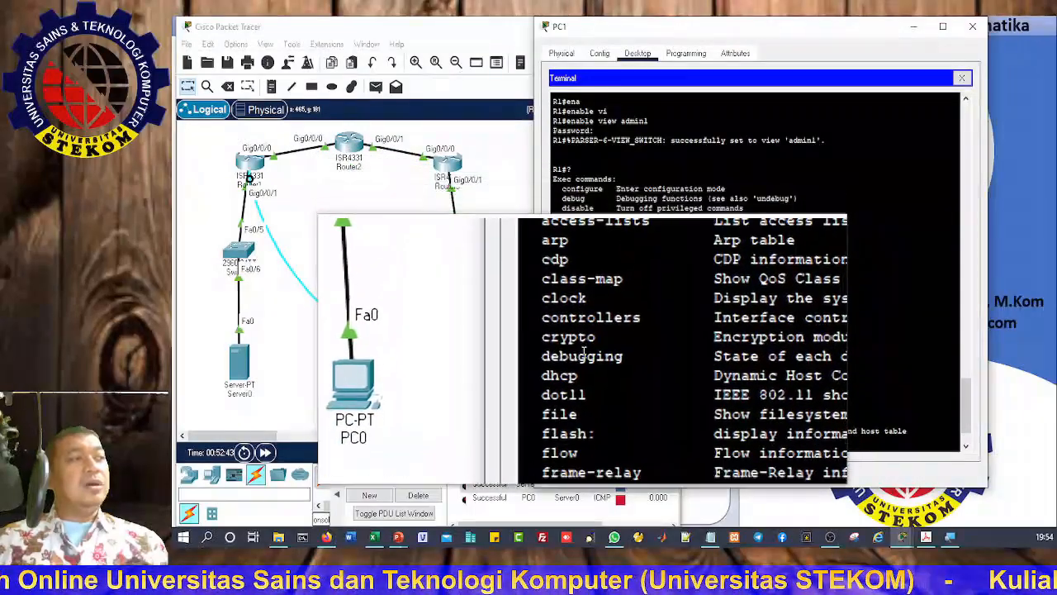
{"action": "scroll", "coordinate": [590, 347], "scroll_direction": "down", "scroll_amount": 2}
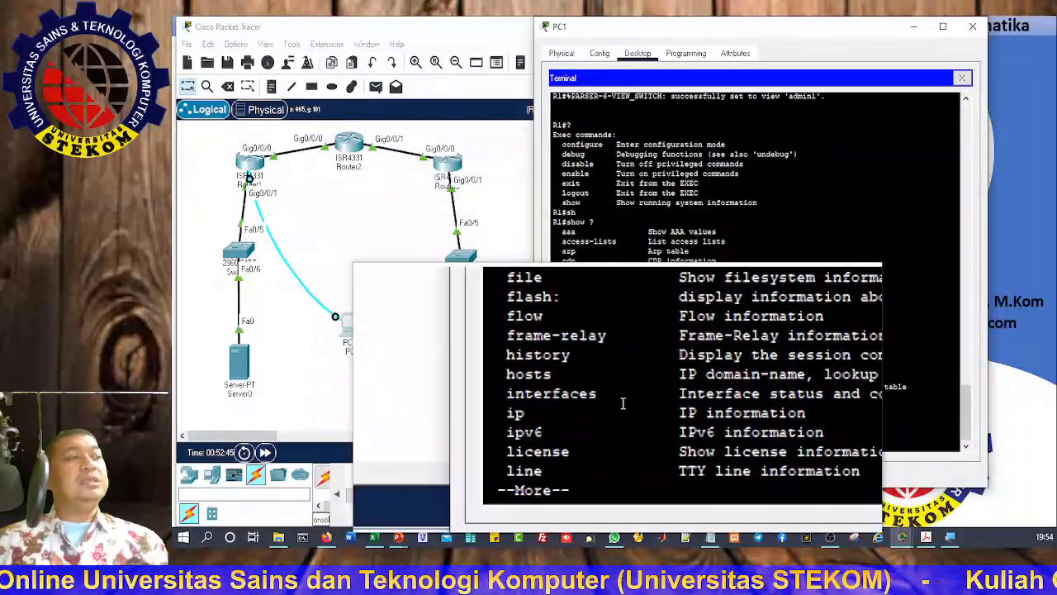
{"action": "key", "text": "Return"}
{"action": "key", "text": "Return"}
{"action": "key", "text": "Return"}
{"action": "key", "text": "Return"}
{"action": "key", "text": "Return"}
{"action": "key", "text": "Return"}
{"action": "key", "text": "Return"}
{"action": "key", "text": "Return"}
{"action": "key", "text": "Return"}
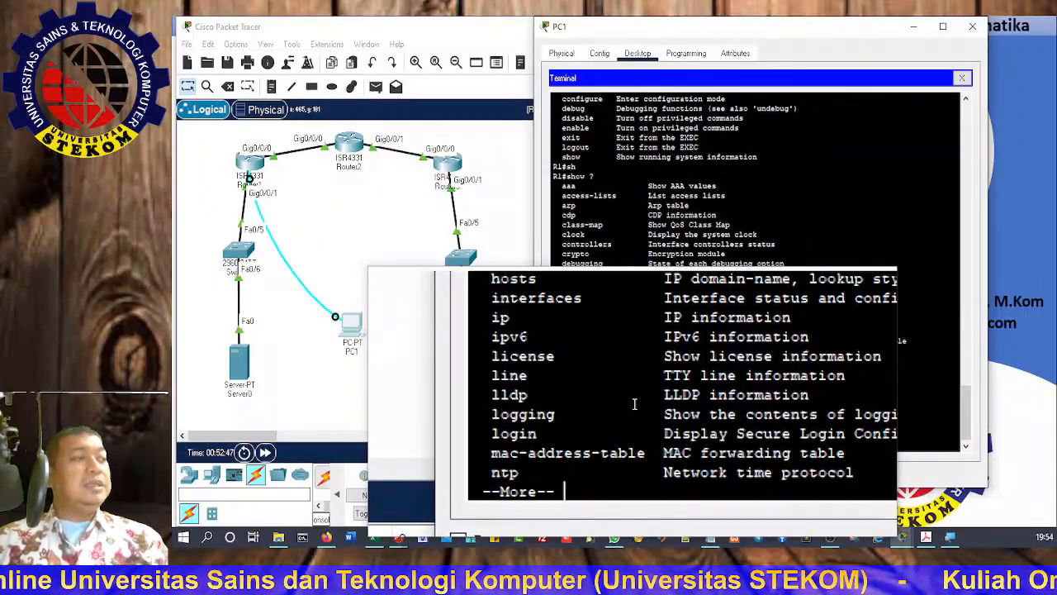
{"action": "key", "text": "Return"}
{"action": "key", "text": "Return"}
{"action": "key", "text": "Return"}
{"action": "key", "text": "Return"}
{"action": "key", "text": "Return"}
{"action": "key", "text": "Return"}
{"action": "key", "text": "Return"}
{"action": "key", "text": "Return"}
{"action": "key", "text": "Return"}
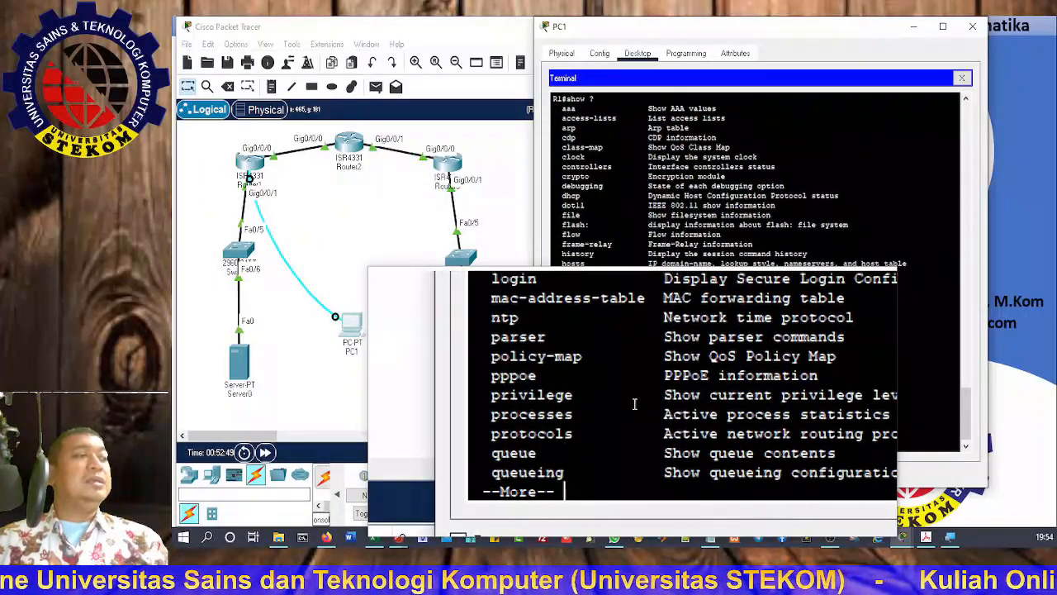
{"action": "key", "text": "Return"}
{"action": "key", "text": "Return"}
{"action": "key", "text": "Return"}
{"action": "key", "text": "Return"}
{"action": "key", "text": "Return"}
{"action": "key", "text": "Return"}
{"action": "key", "text": "Return"}
{"action": "key", "text": "Return"}
{"action": "key", "text": "Return"}
{"action": "key", "text": "Return"}
{"action": "key", "text": "Return"}
{"action": "key", "text": "Return"}
{"action": "key", "text": "Return"}
{"action": "key", "text": "Return"}
{"action": "key", "text": "Return"}
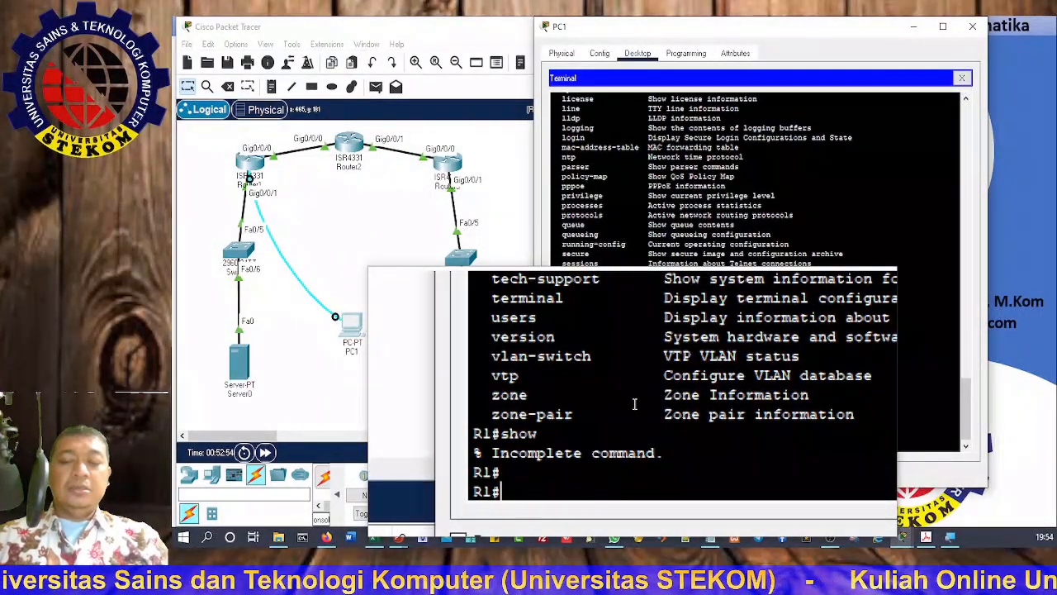
Step: Run 'show parser', then 'show parser view' to confirm admin1 is the current view
{"action": "type", "text": "sh"}
{"action": "key", "text": "Tab"}
{"action": "type", "text": "pa"}
{"action": "key", "text": "Tab"}
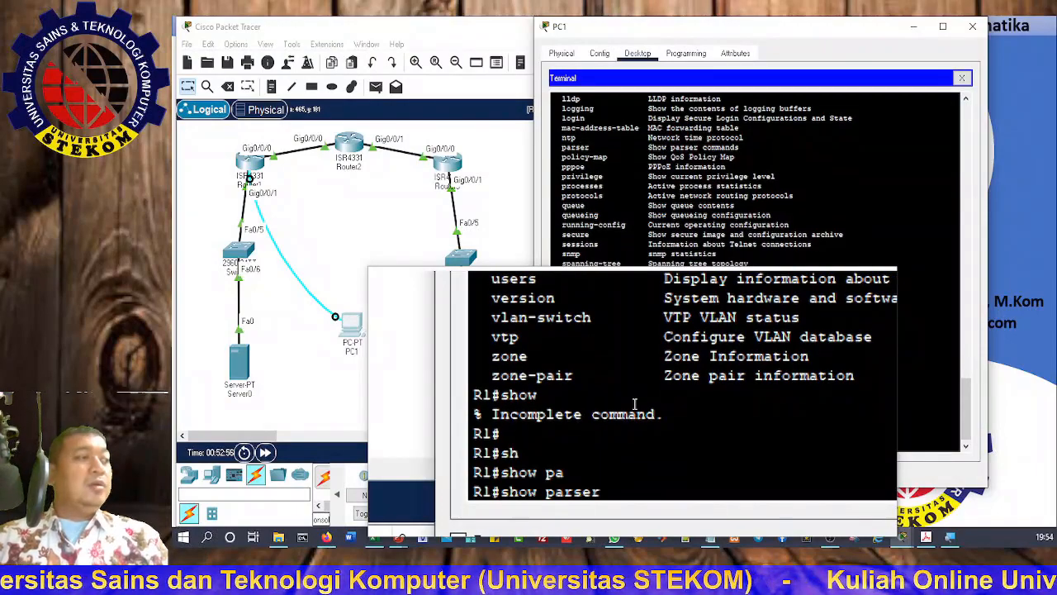
{"action": "key", "text": "Return"}
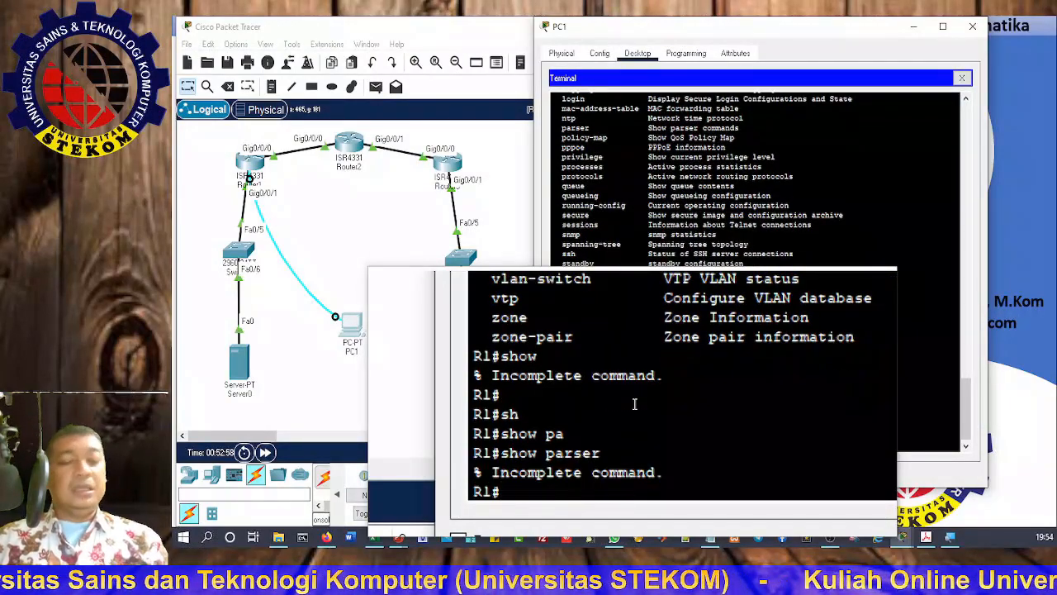
{"action": "key", "text": "Up"}
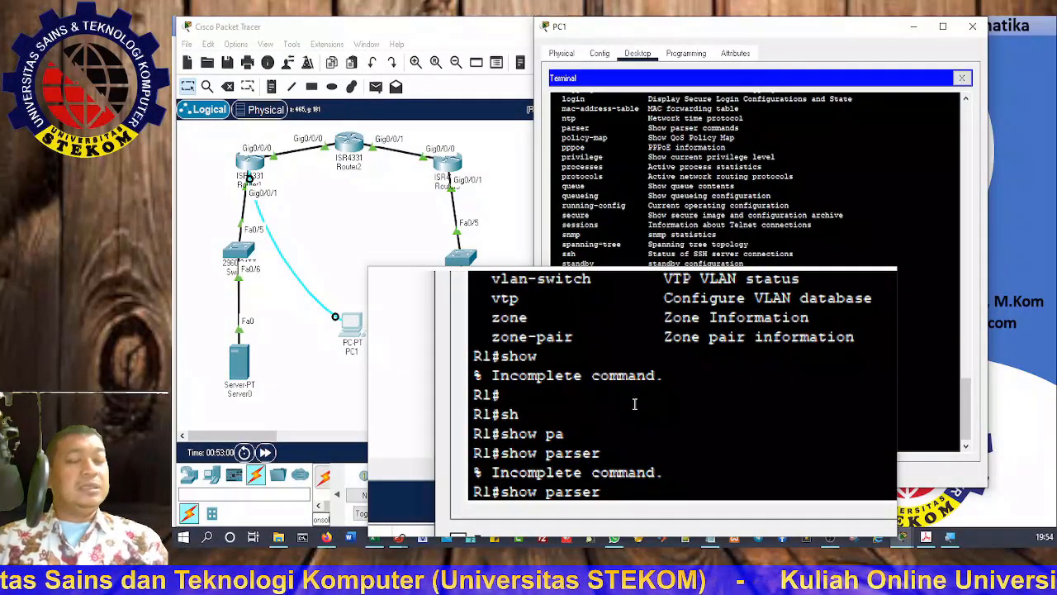
{"action": "type", "text": "?"}
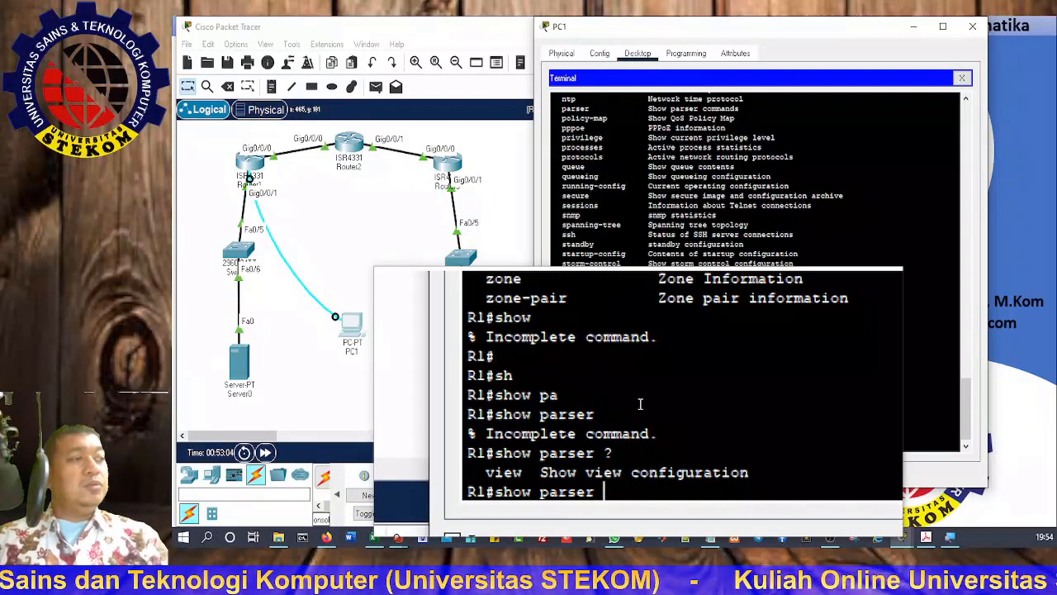
{"action": "type", "text": "vi"}
{"action": "key", "text": "Tab"}
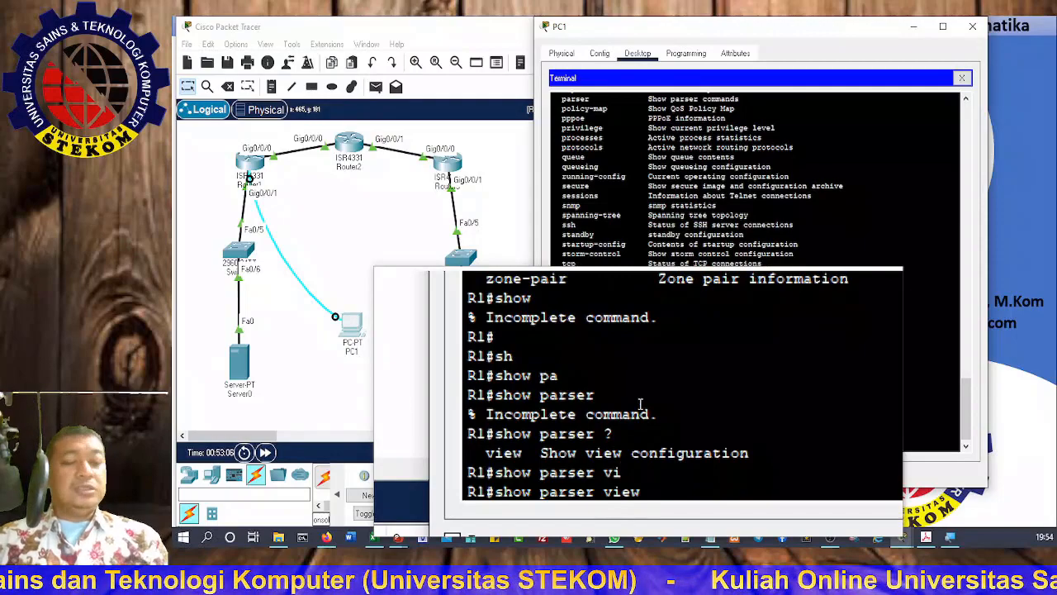
{"action": "key", "text": "Return"}
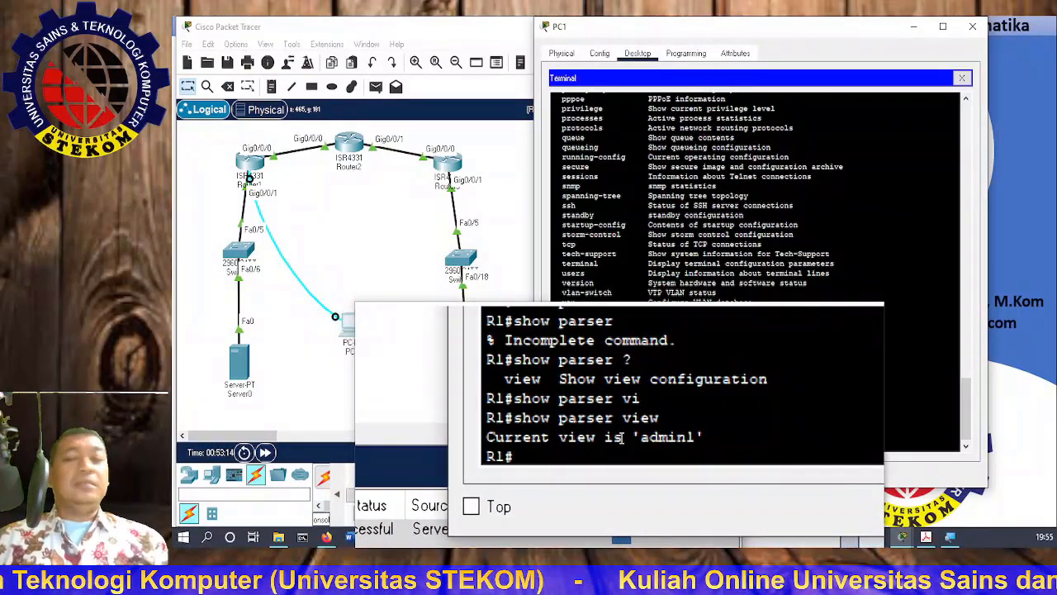
{"action": "key", "text": "super+Escape"}
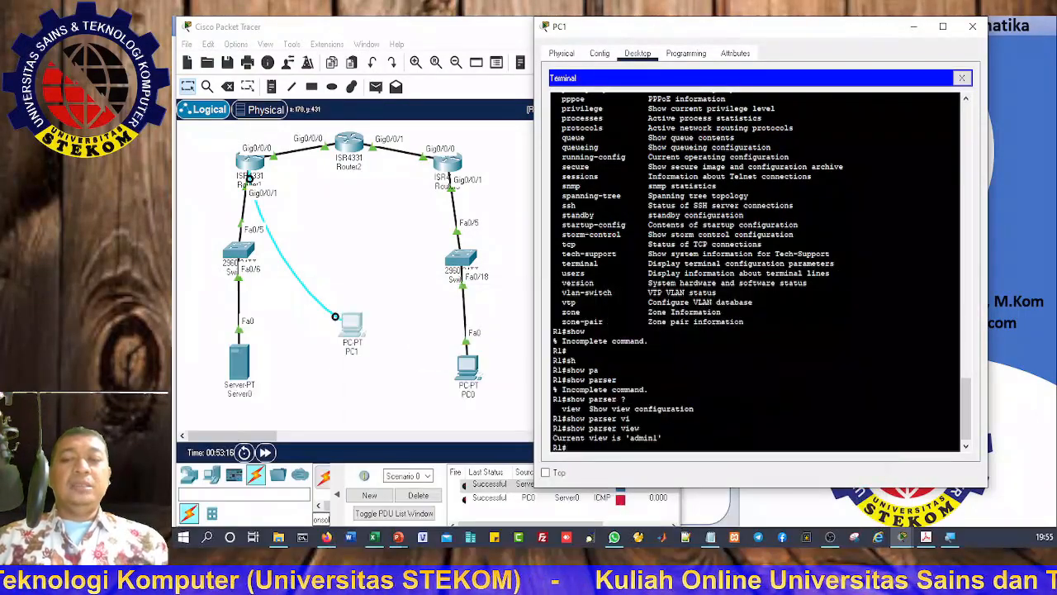
{"action": "key", "text": "super+plus"}
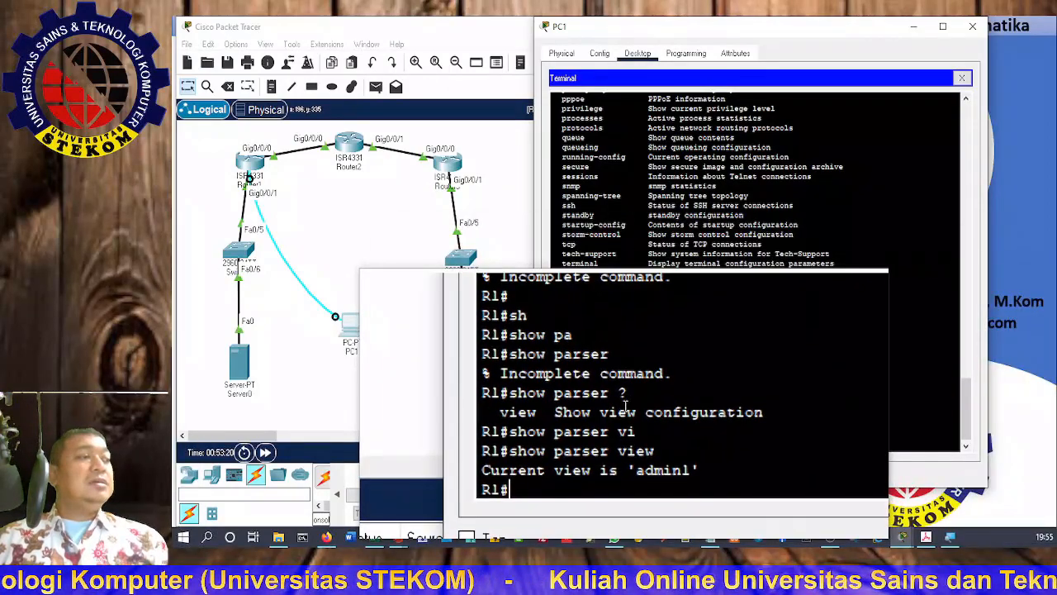
Step: Run 'enable view' and submit a root password, which R1 rejects
{"action": "type", "text": "en"}
{"action": "key", "text": "Tab"}
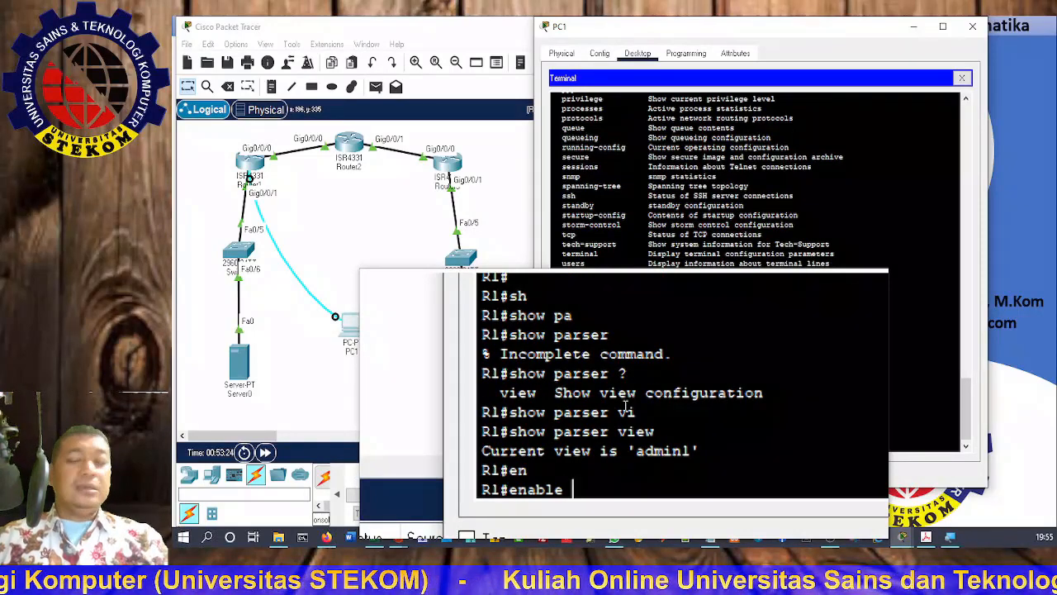
{"action": "type", "text": "vi"}
{"action": "key", "text": "Tab"}
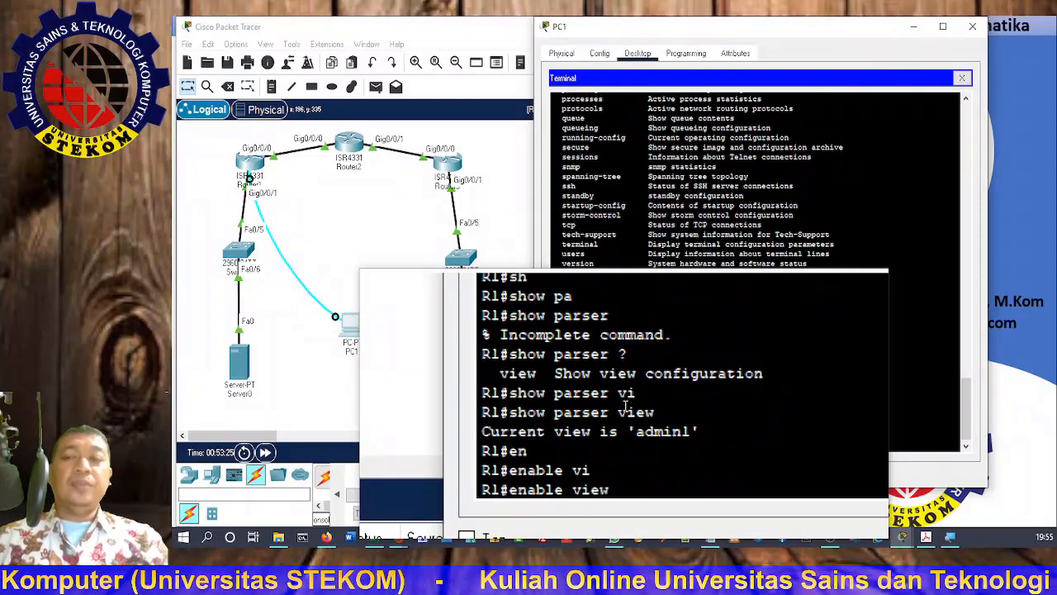
{"action": "key", "text": "Return"}
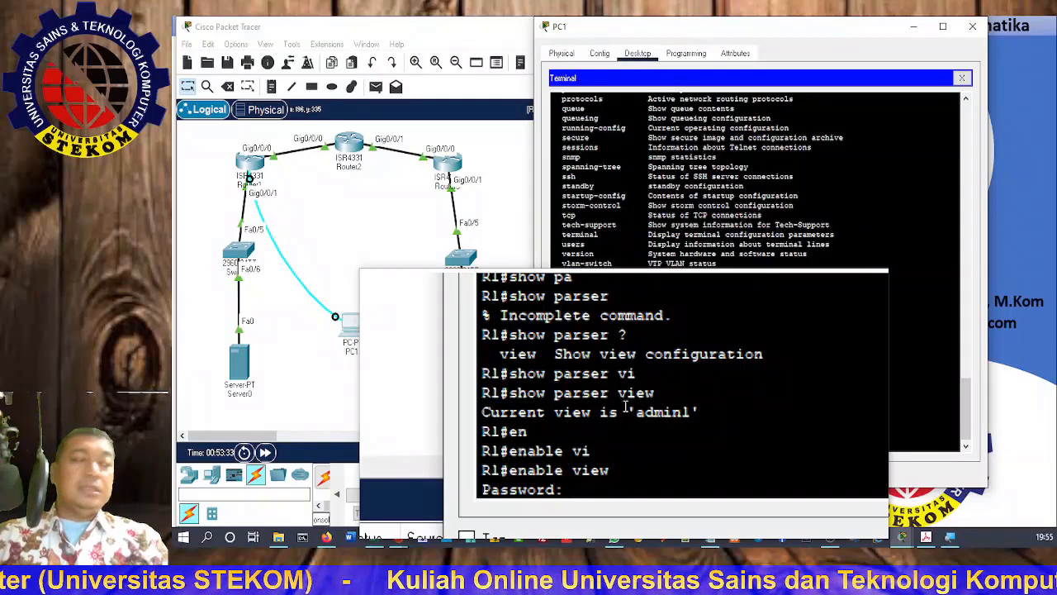
{"action": "key", "text": "Return"}
Step: Retry 'enable view' with the correct root password to switch into the root view
{"action": "key", "text": "Up"}
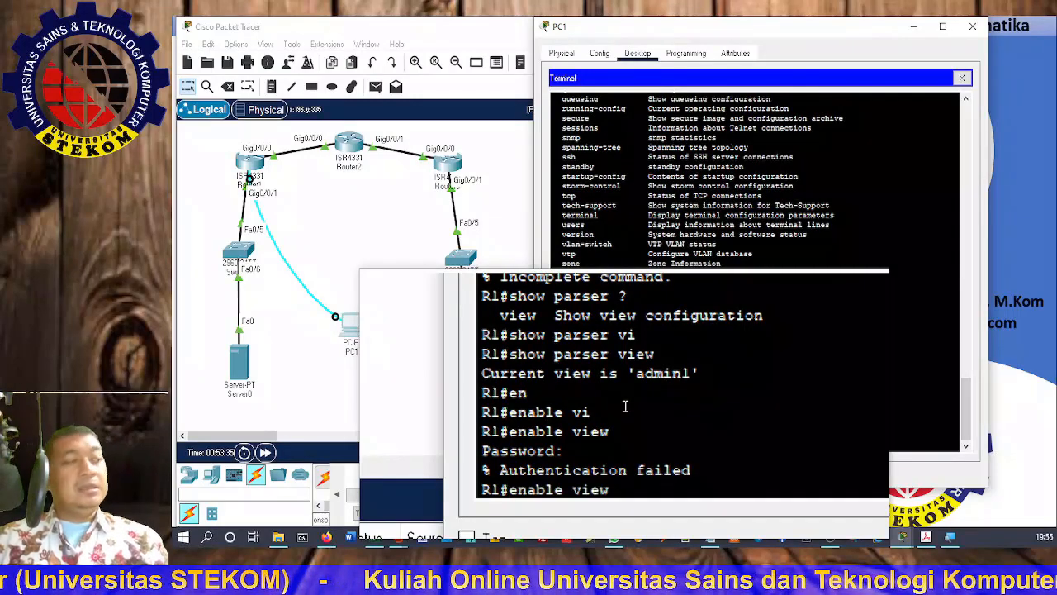
{"action": "key", "text": "Return"}
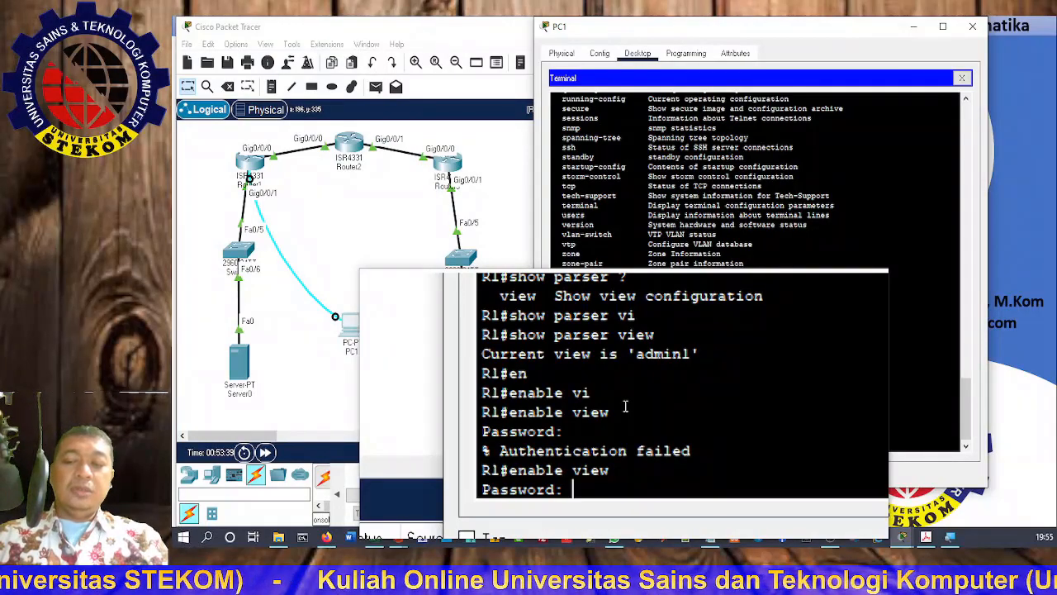
{"action": "key", "text": "Return"}
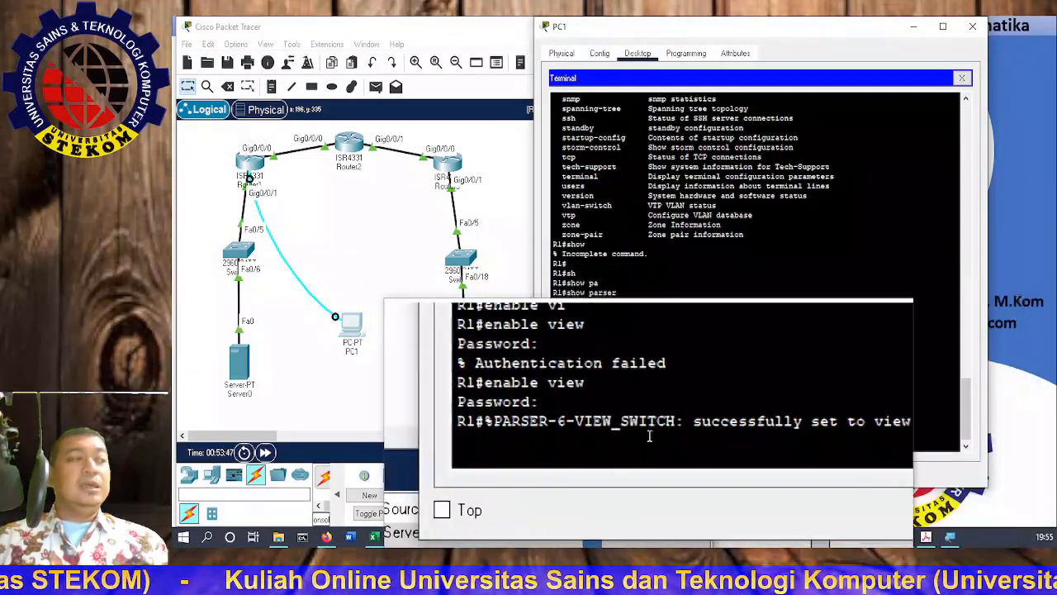
{"action": "key", "text": "Return"}
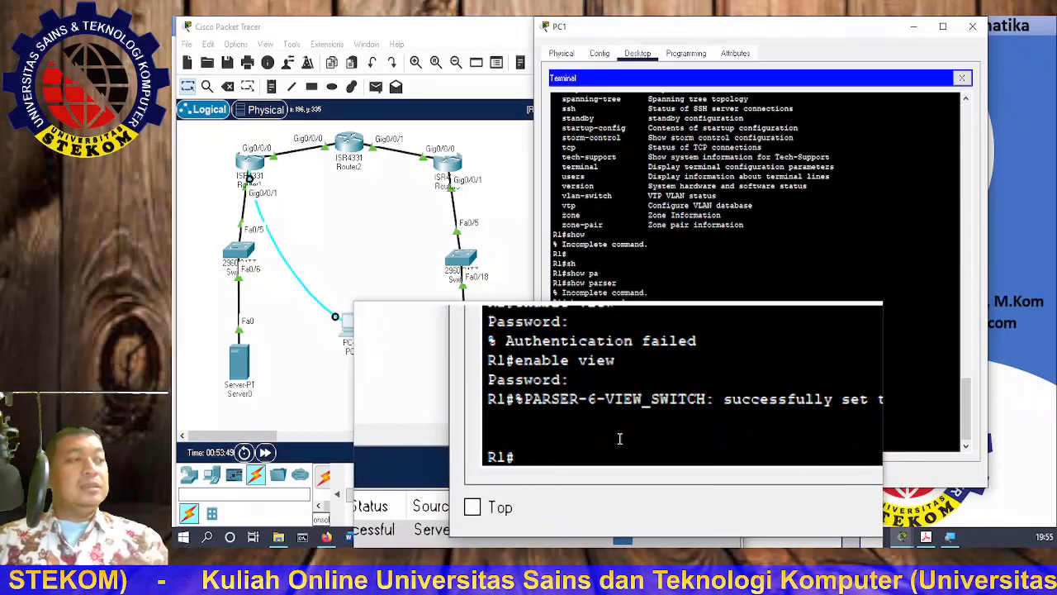
Step: From 'configure terminal', run 'parser view admin2' to reach the config-view prompt
{"action": "type", "text": "conf"}
{"action": "key", "text": "Tab"}
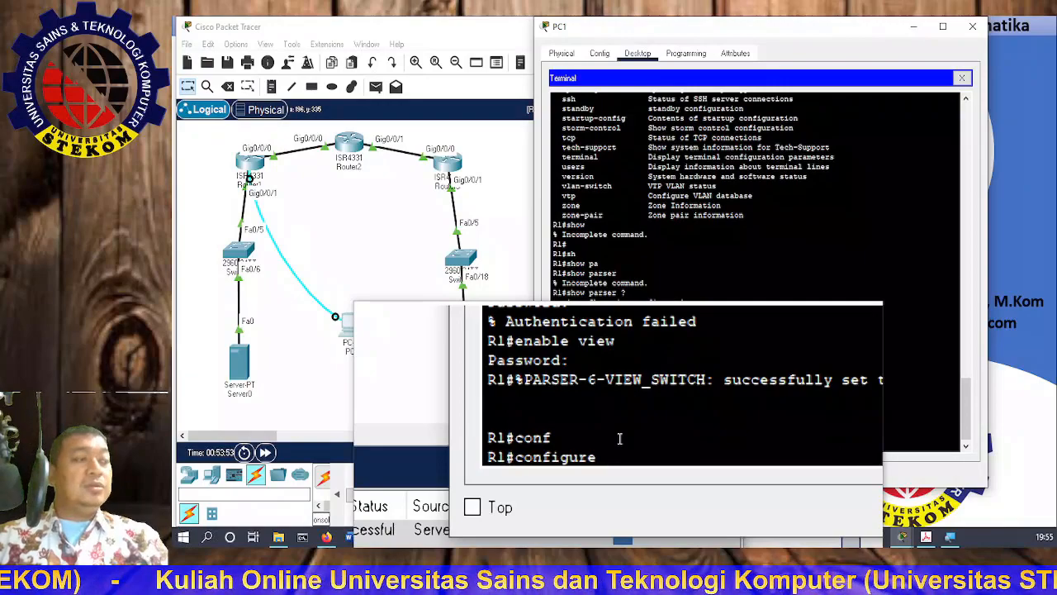
{"action": "type", "text": "te"}
{"action": "key", "text": "Tab"}
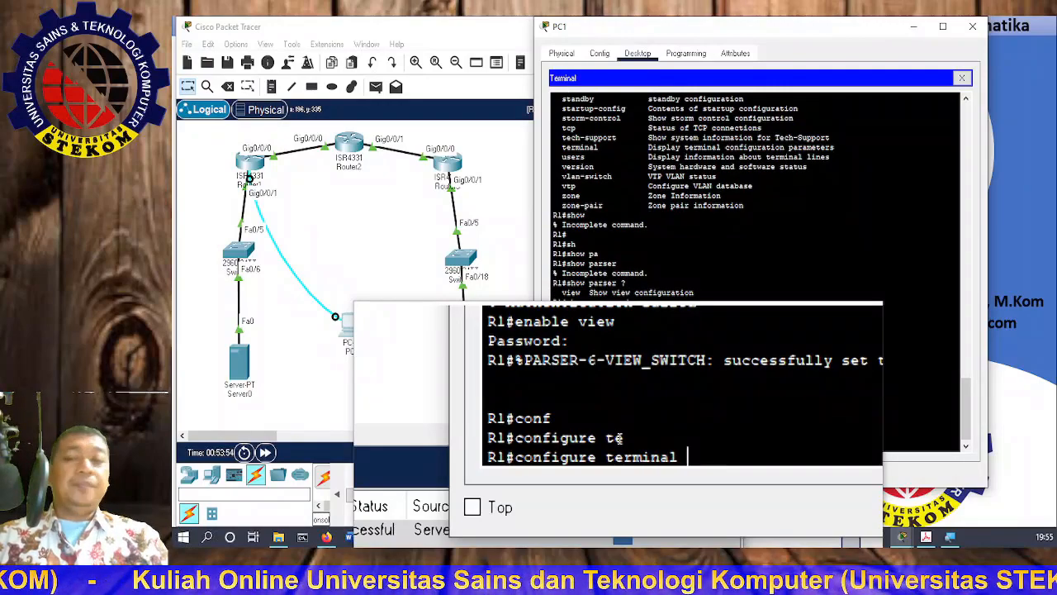
{"action": "key", "text": "Return"}
{"action": "type", "text": "par"}
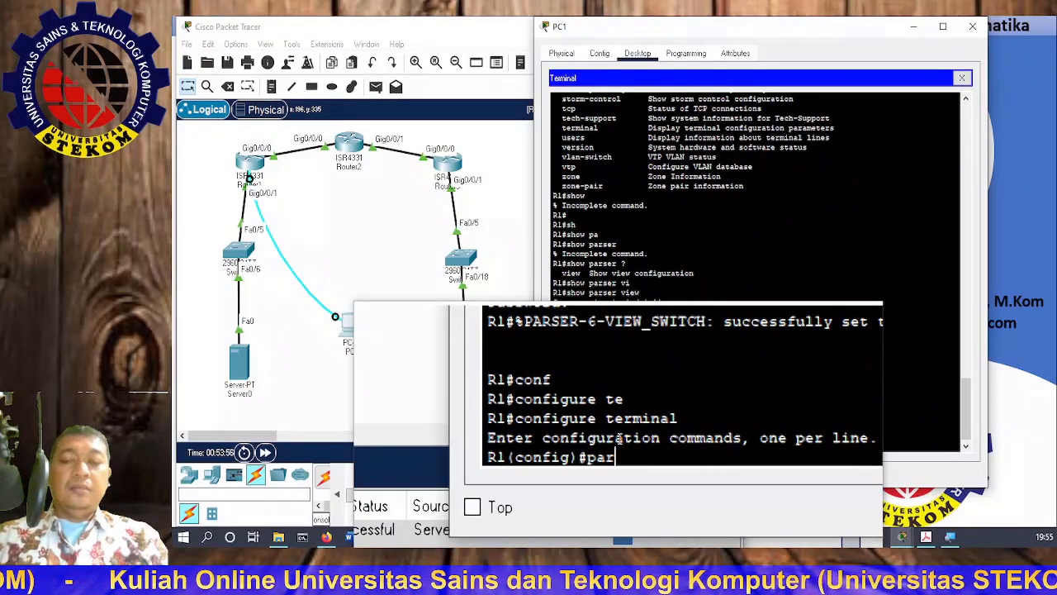
{"action": "key", "text": "Tab"}
{"action": "type", "text": "vie"}
{"action": "key", "text": "Tab"}
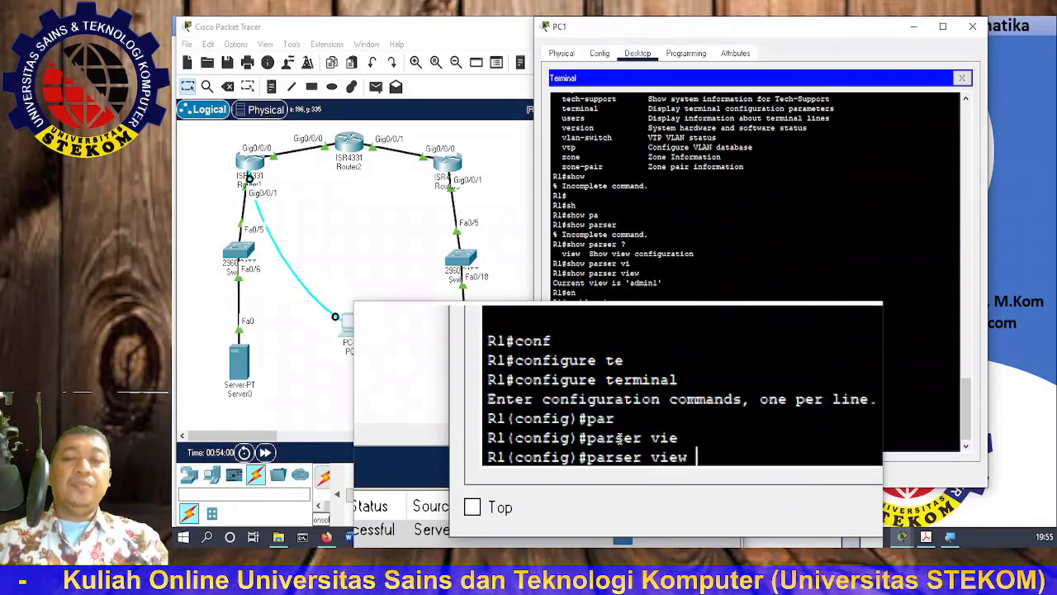
{"action": "type", "text": "admin2"}
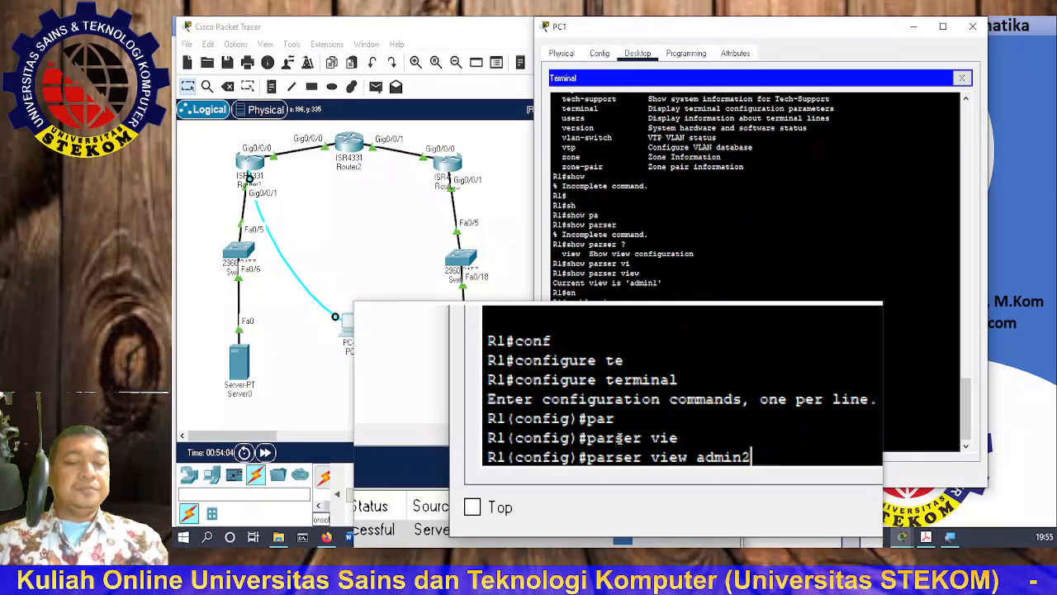
{"action": "key", "text": "Return"}
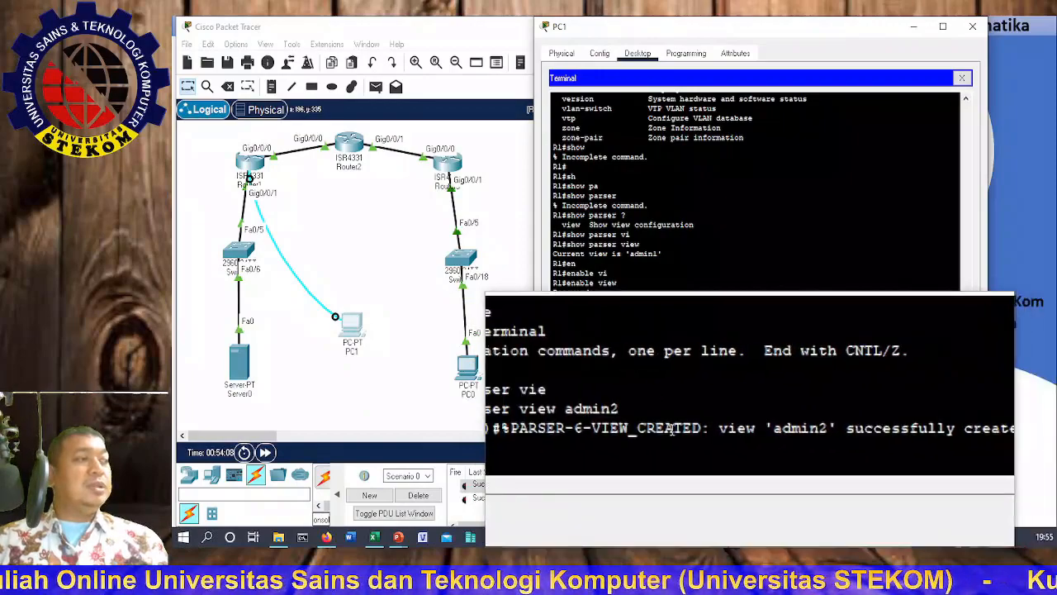
{"action": "key", "text": "Return"}
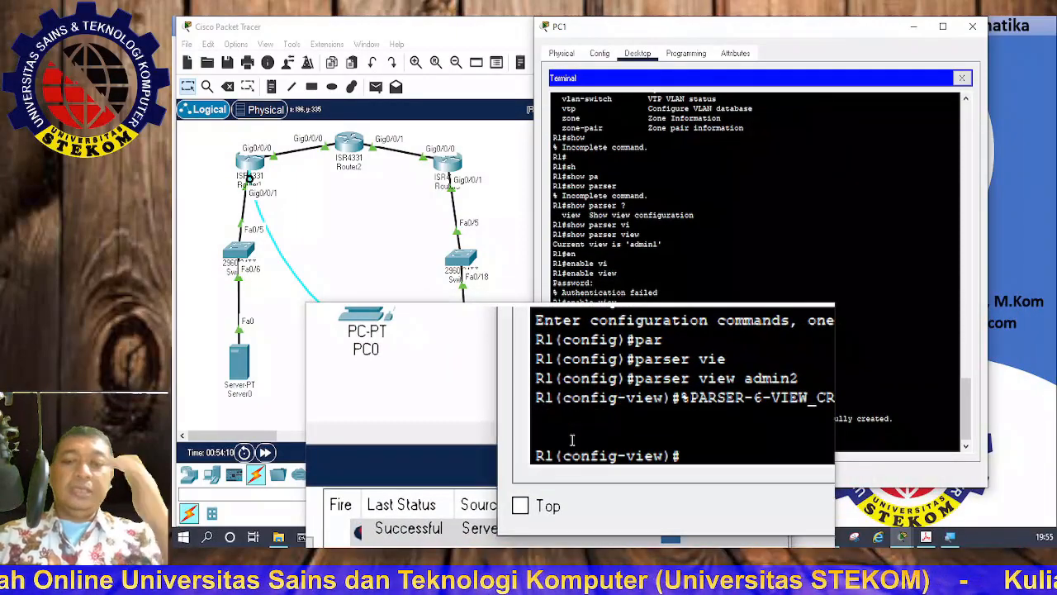
Step: Set the admin2 view's secret password
{"action": "type", "text": "sec"}
{"action": "key", "text": "Tab"}
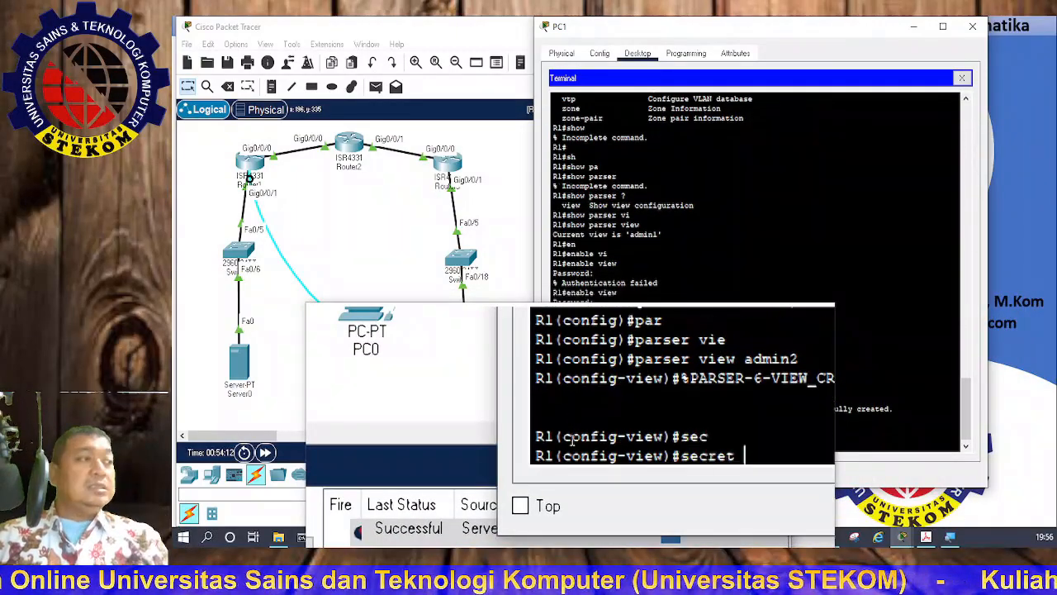
{"action": "type", "text": "admin2pass"}
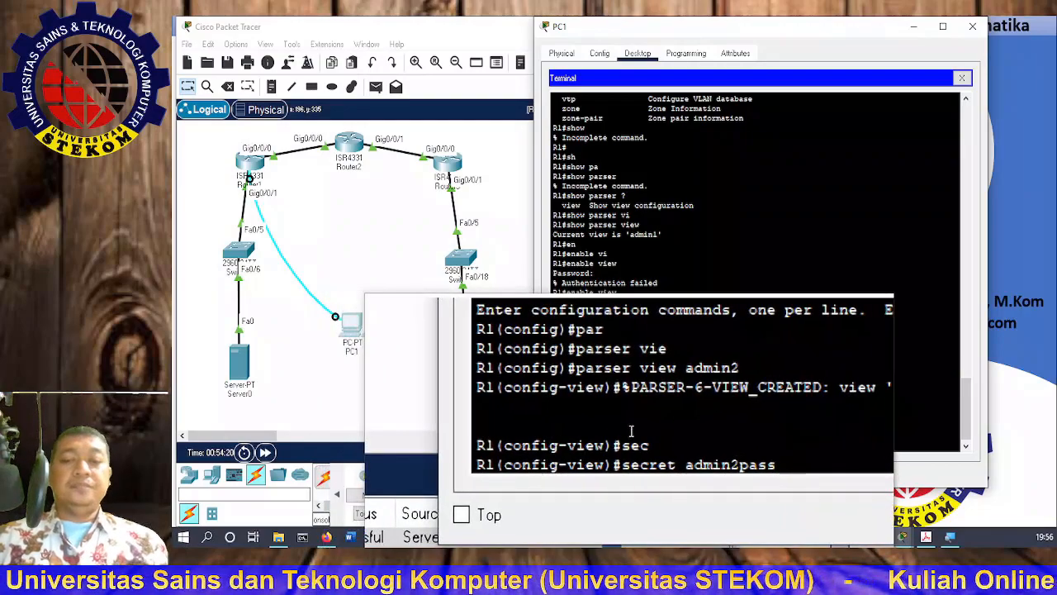
{"action": "key", "text": "Return"}
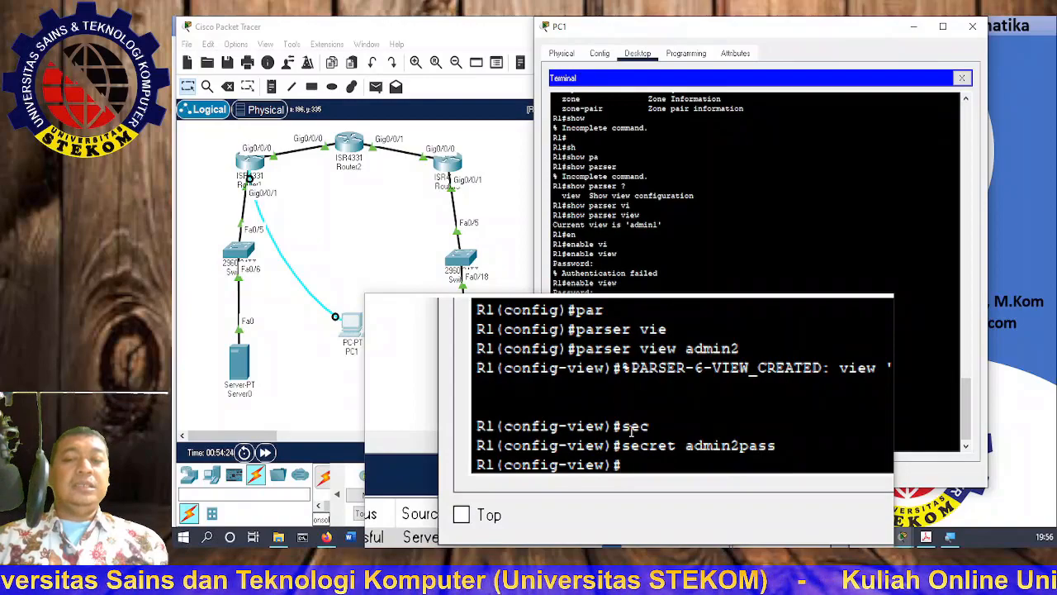
Step: Allow admin2 all show commands with 'commands exec include all show', then 'end'
{"action": "type", "text": "co"}
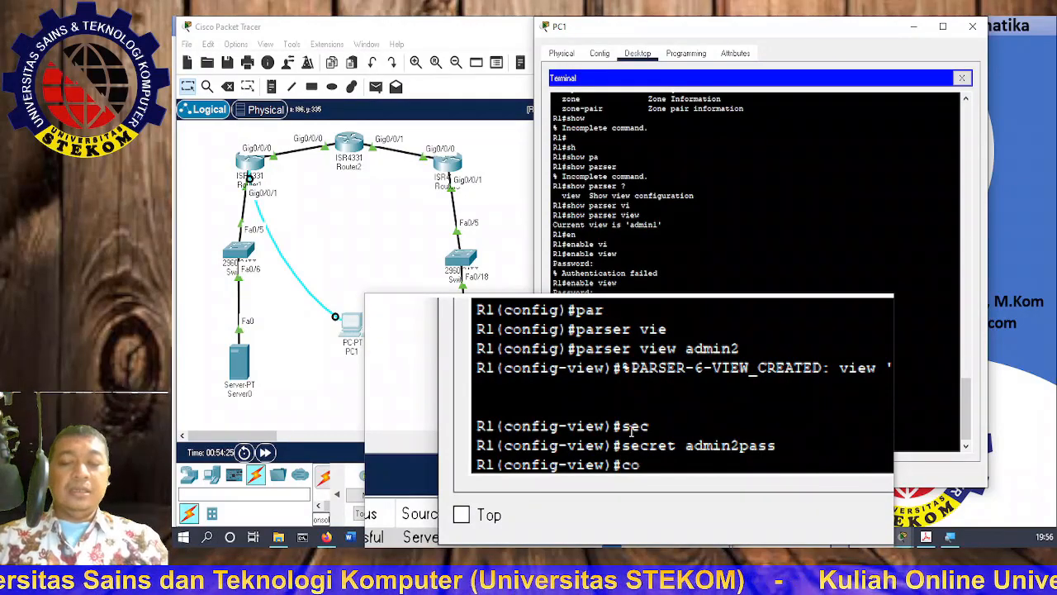
{"action": "key", "text": "BackSpace"}
{"action": "key", "text": "BackSpace"}
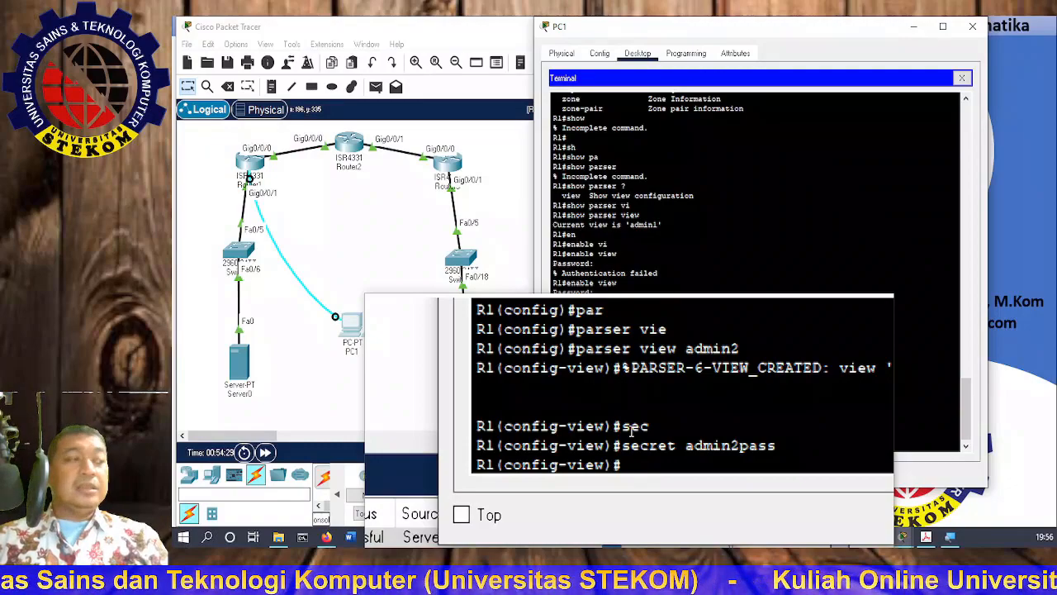
{"action": "type", "text": "comm"}
{"action": "key", "text": "Tab"}
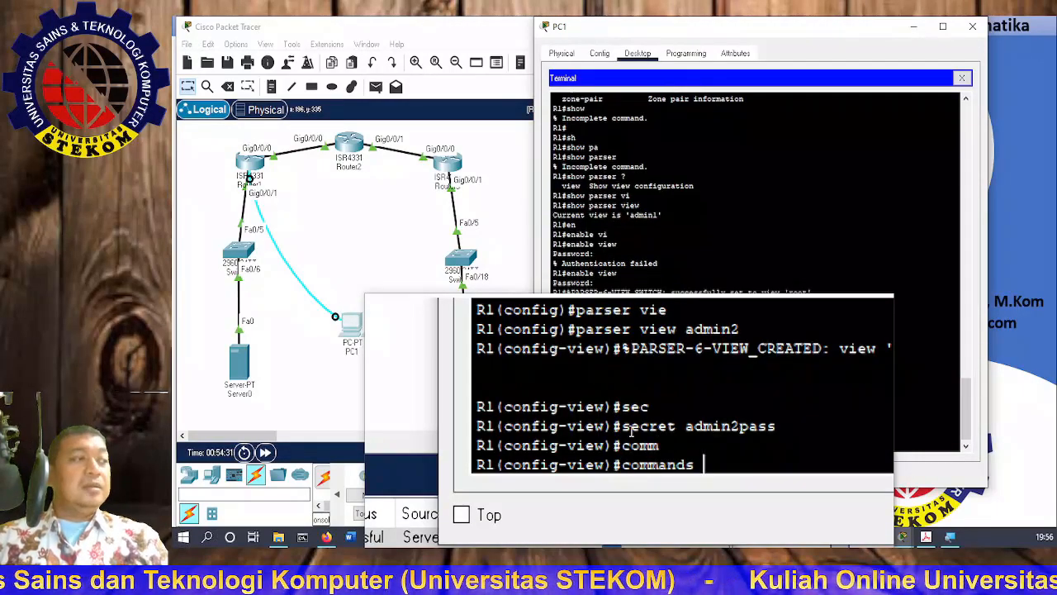
{"action": "type", "text": "exe"}
{"action": "key", "text": "Tab"}
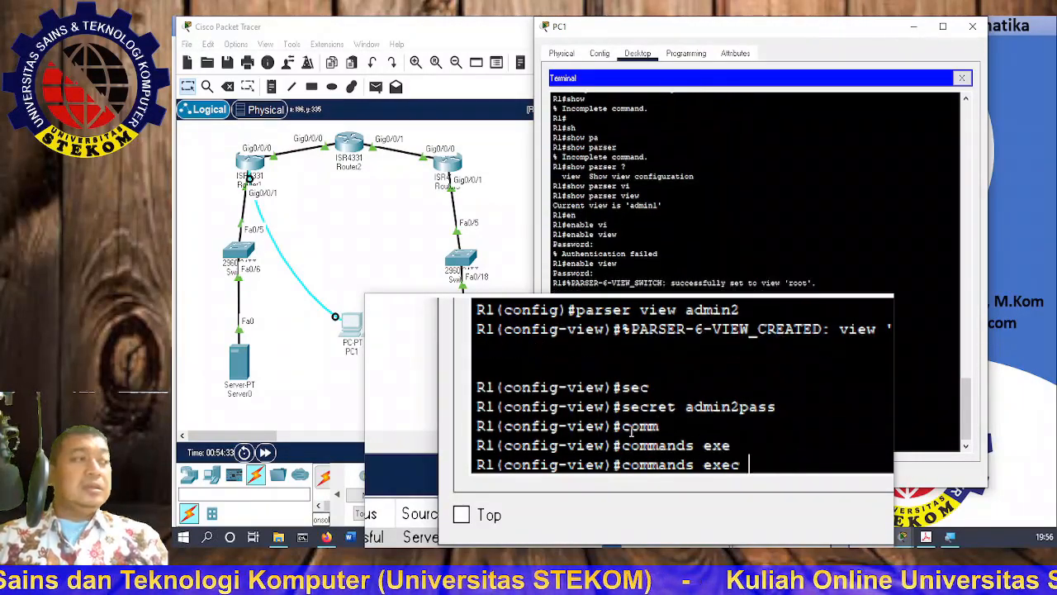
{"action": "type", "text": "in"}
{"action": "key", "text": "Tab"}
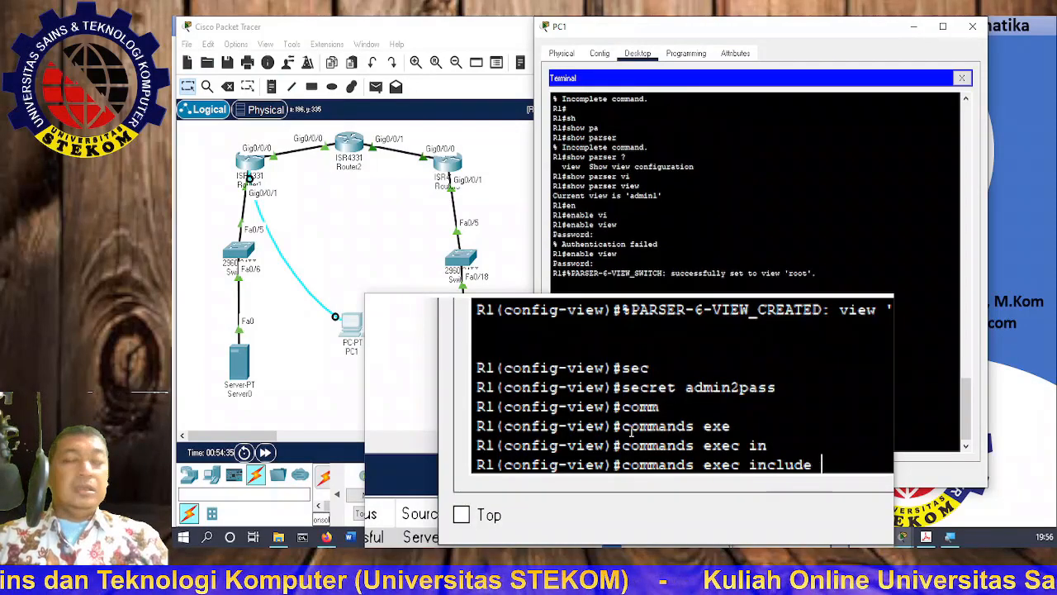
{"action": "type", "text": "a"}
{"action": "key", "text": "Tab"}
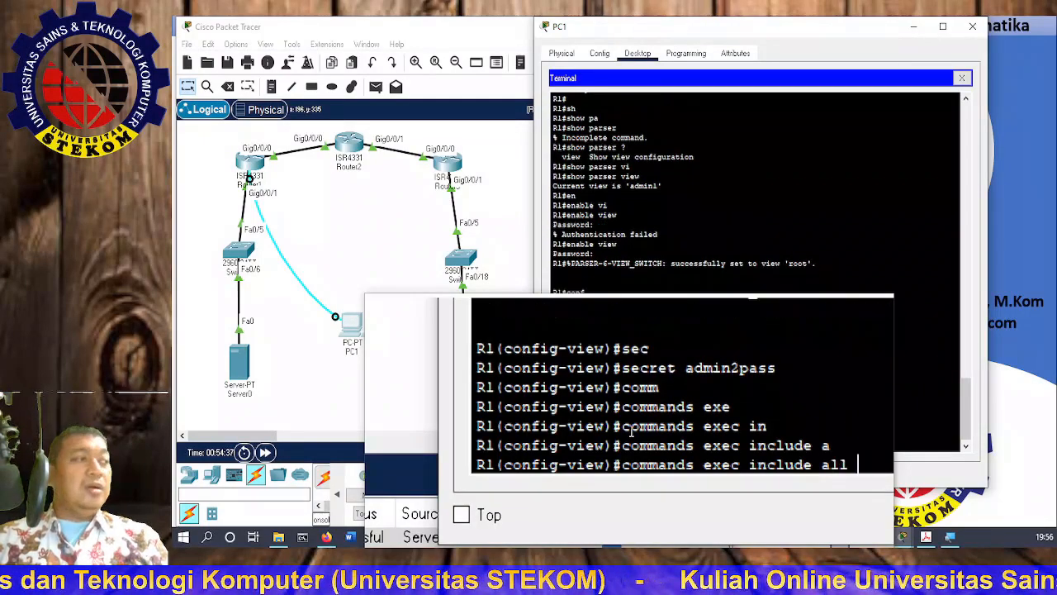
{"action": "type", "text": "sho"}
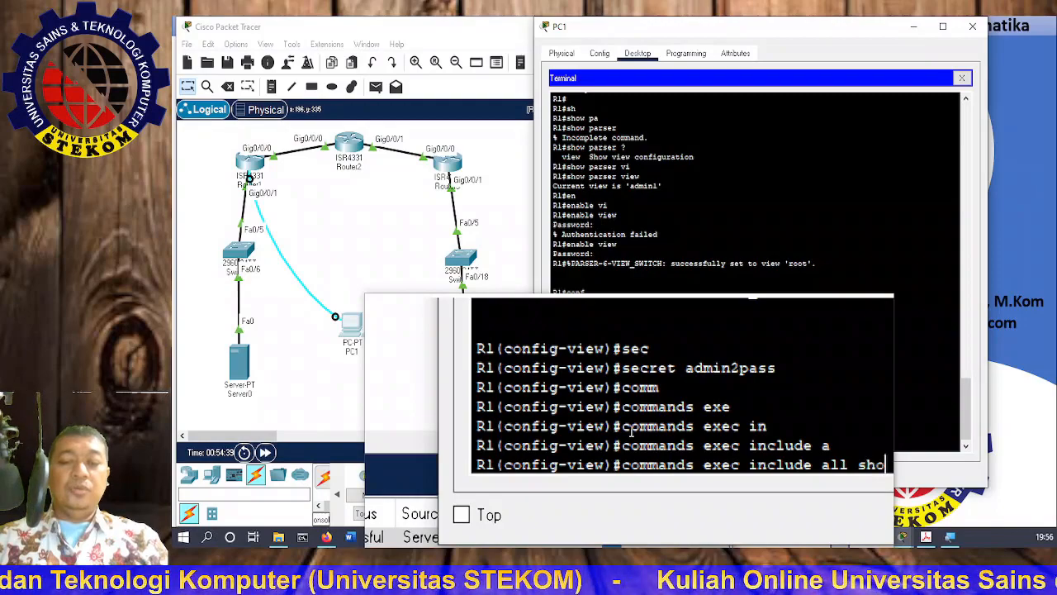
{"action": "type", "text": "w"}
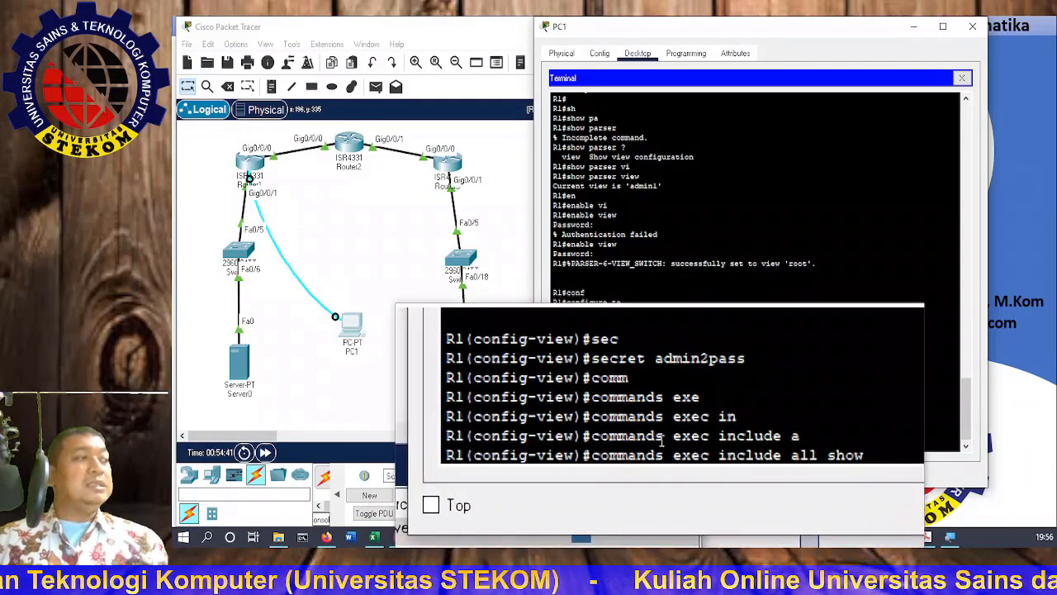
{"action": "key", "text": "Return"}
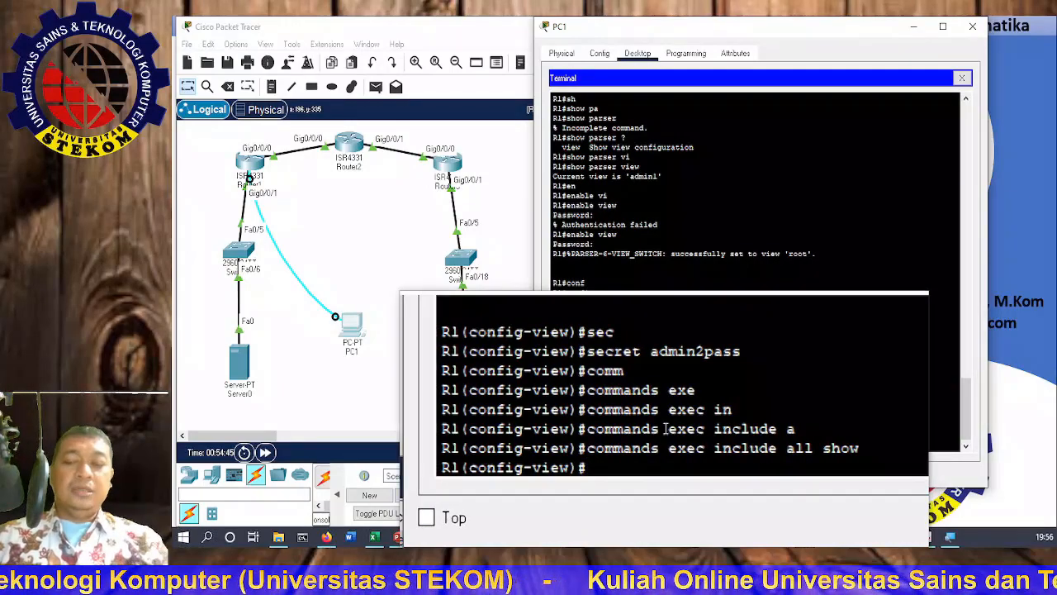
{"action": "type", "text": "end"}
{"action": "key", "text": "Return"}
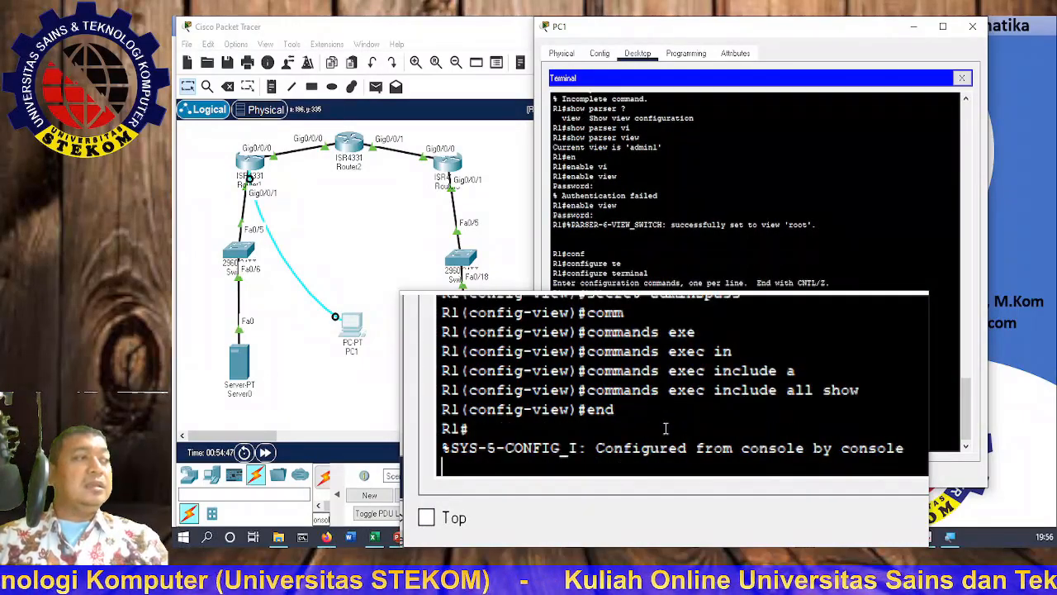
{"action": "key", "text": "Return"}
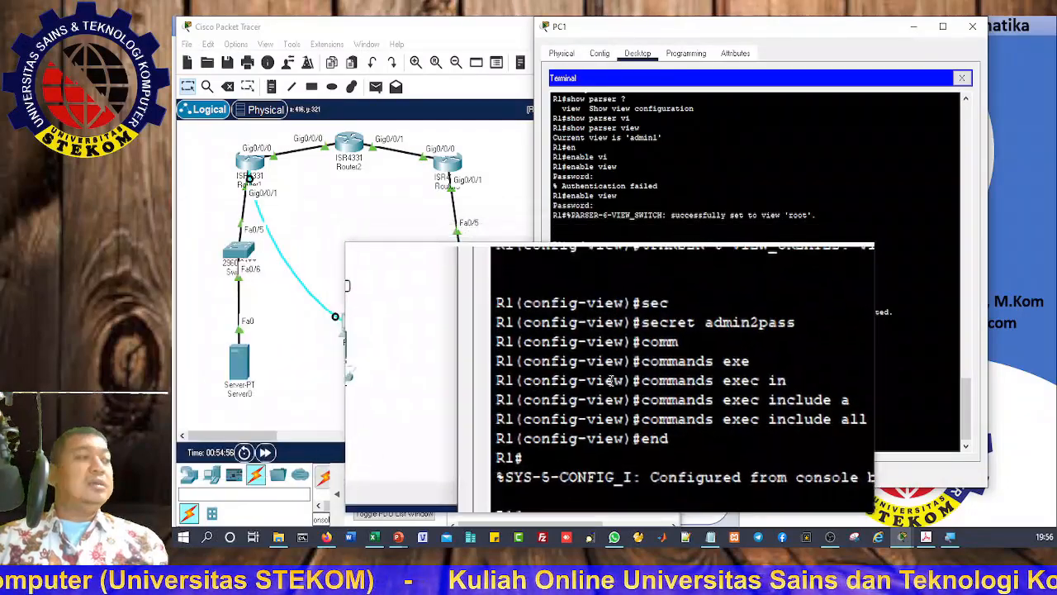
Step: Run 'enable view admin2' and enter the admin2 secret to switch into that view
{"action": "type", "text": "ena"}
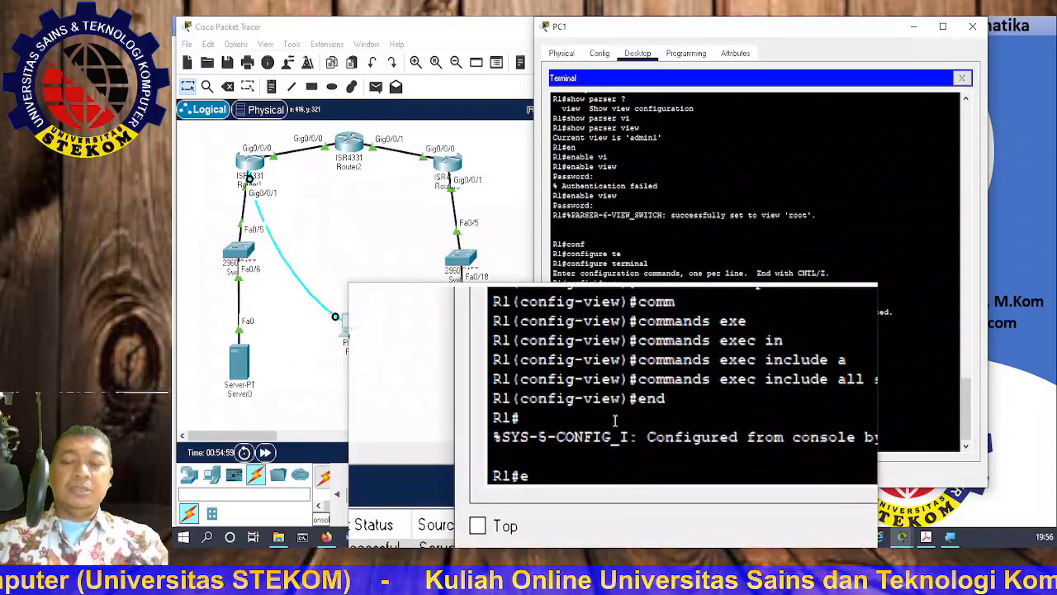
{"action": "key", "text": "Tab"}
{"action": "type", "text": "par"}
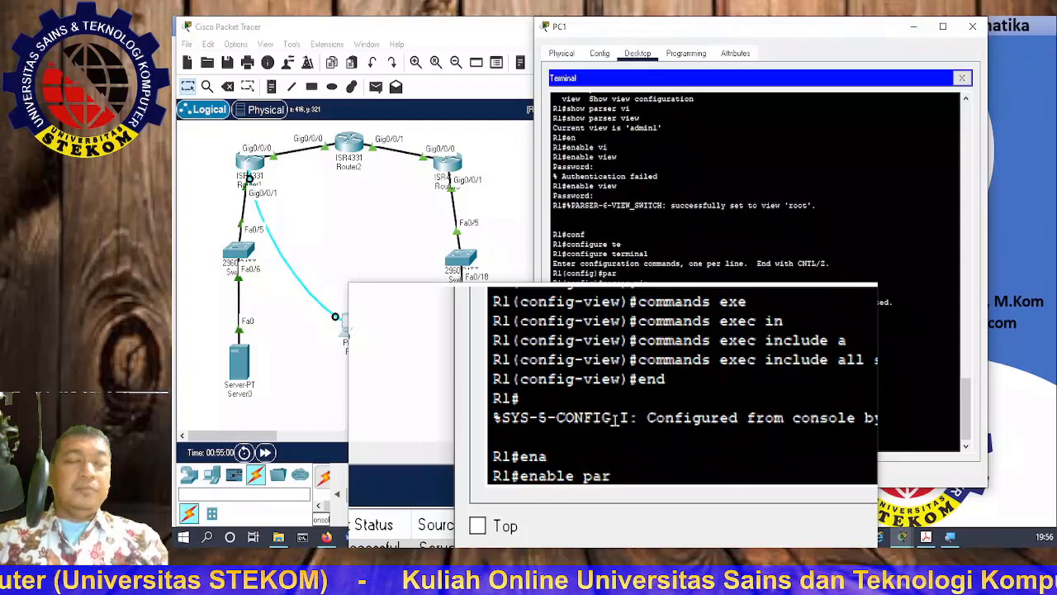
{"action": "key", "text": "Tab"}
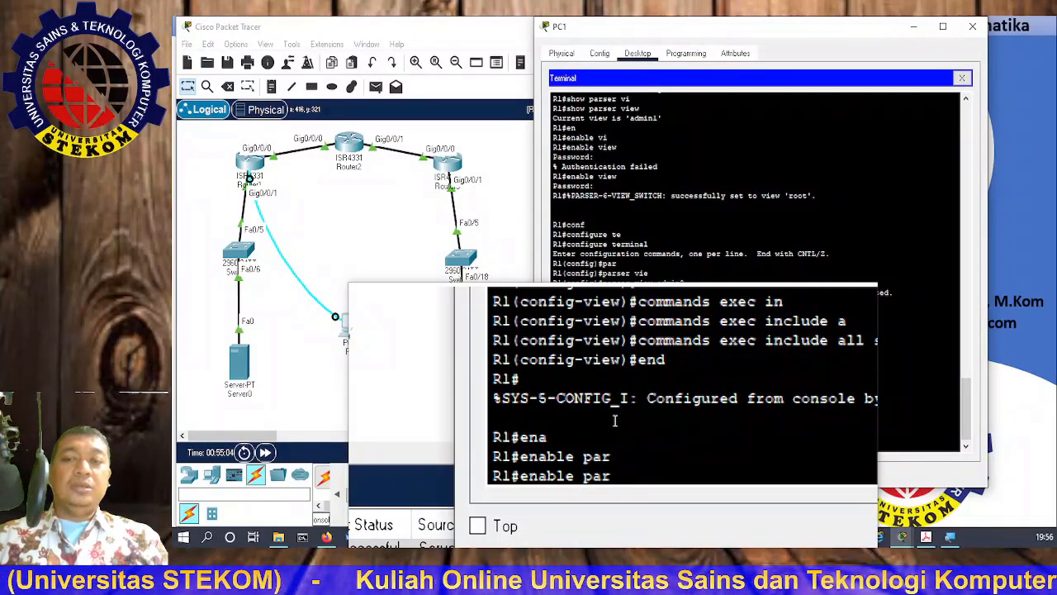
{"action": "type", "text": "ser "}
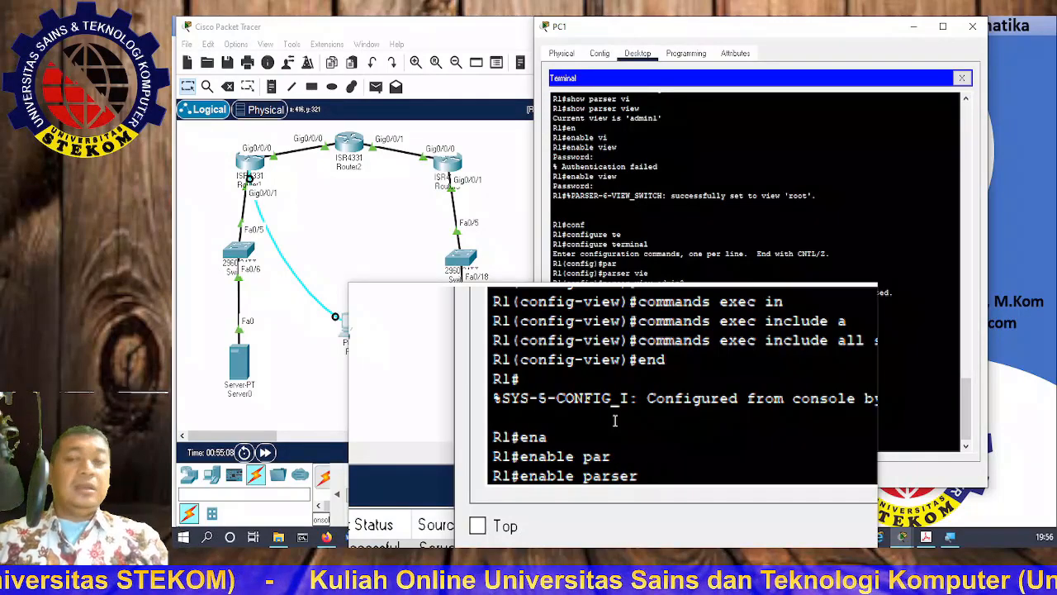
{"action": "type", "text": "admin2"}
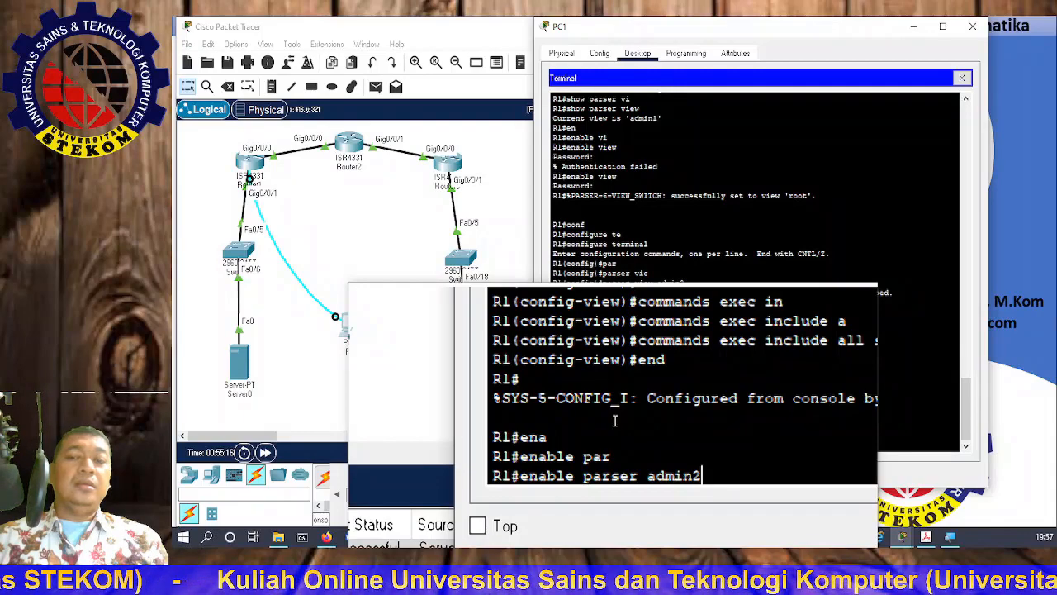
{"action": "key", "text": "BackSpace"}
{"action": "key", "text": "BackSpace"}
{"action": "key", "text": "BackSpace"}
{"action": "key", "text": "BackSpace"}
{"action": "key", "text": "BackSpace"}
{"action": "key", "text": "BackSpace"}
{"action": "key", "text": "BackSpace"}
{"action": "key", "text": "BackSpace"}
{"action": "key", "text": "BackSpace"}
{"action": "key", "text": "BackSpace"}
{"action": "key", "text": "BackSpace"}
{"action": "key", "text": "BackSpace"}
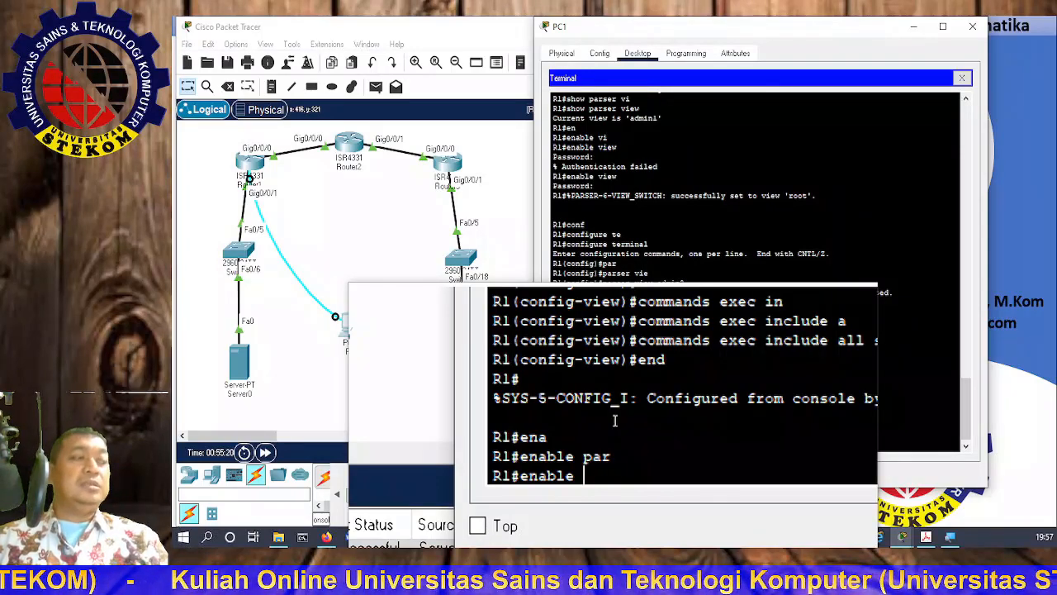
{"action": "type", "text": "vi"}
{"action": "key", "text": "Tab"}
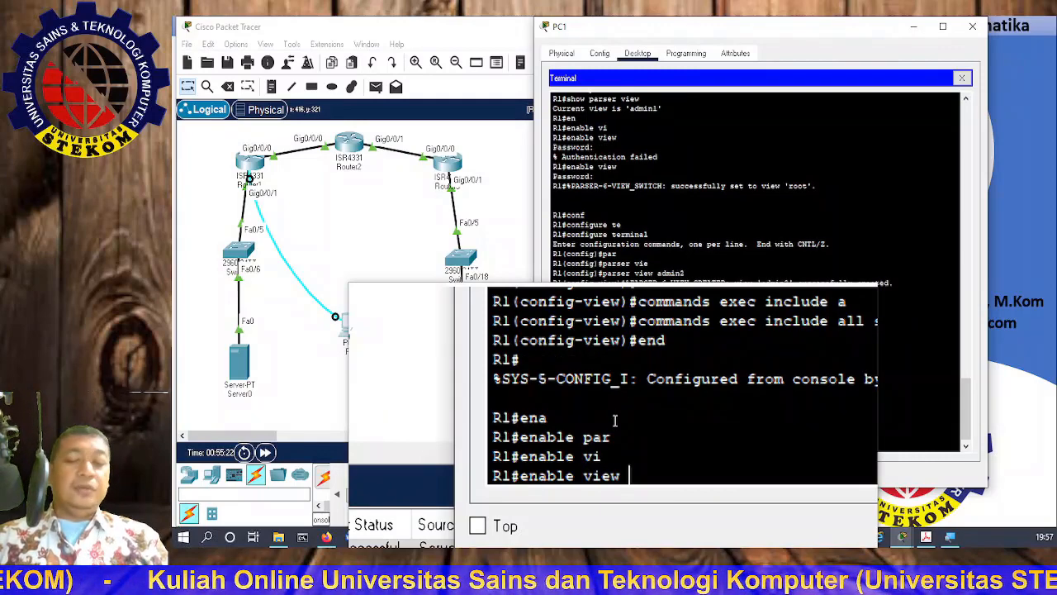
{"action": "type", "text": "admin"}
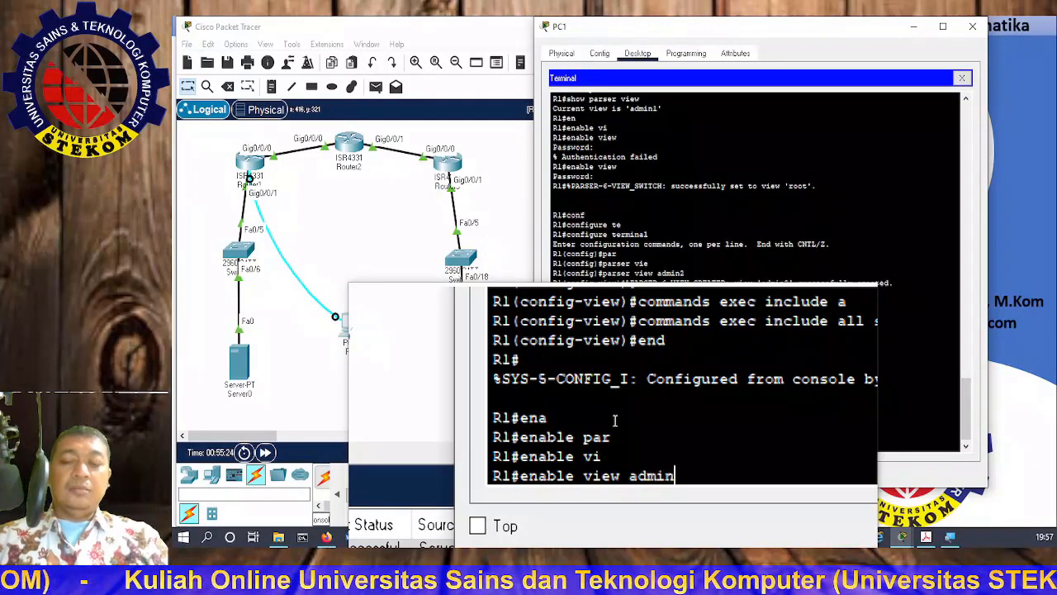
{"action": "type", "text": "2"}
{"action": "key", "text": "Return"}
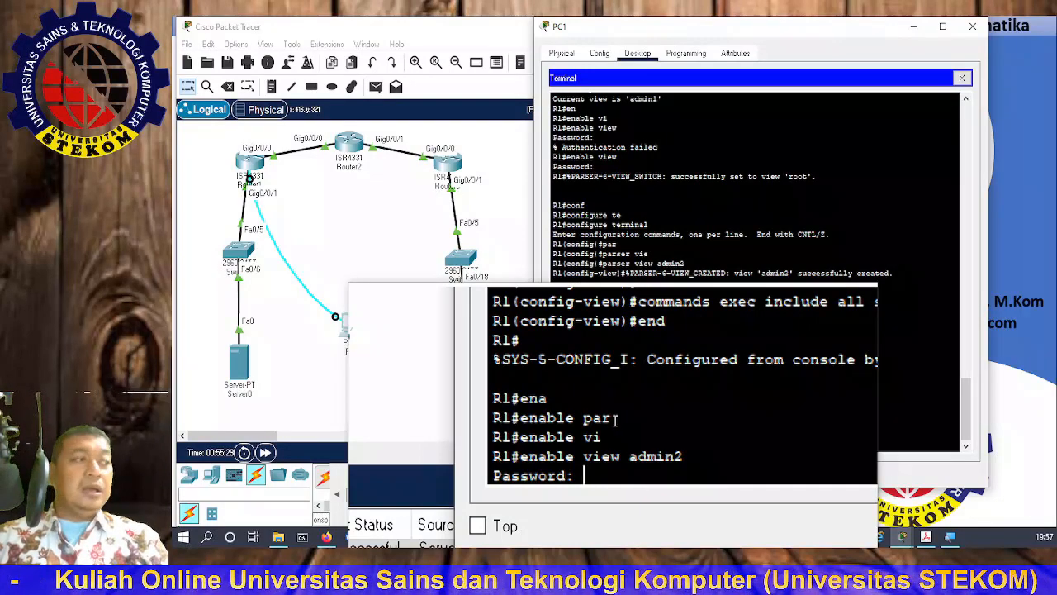
{"action": "key", "text": "Return"}
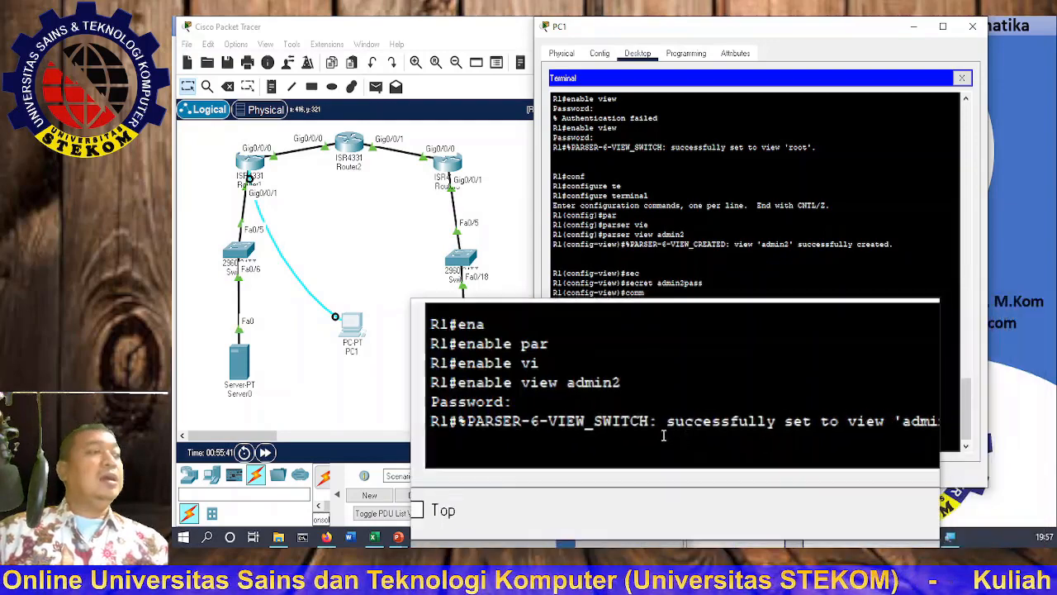
{"action": "key", "text": "Return"}
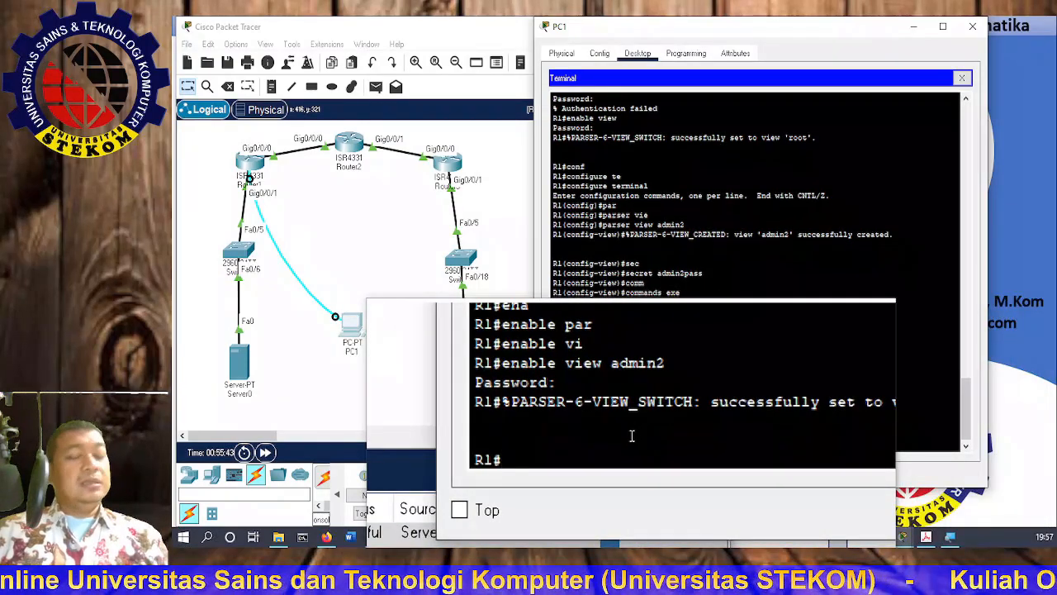
Step: List admin2's commands with '?' and highlight show, configure and debug in the help output
{"action": "type", "text": "/"}
{"action": "key", "text": "BackSpace"}
{"action": "type", "text": "?"}
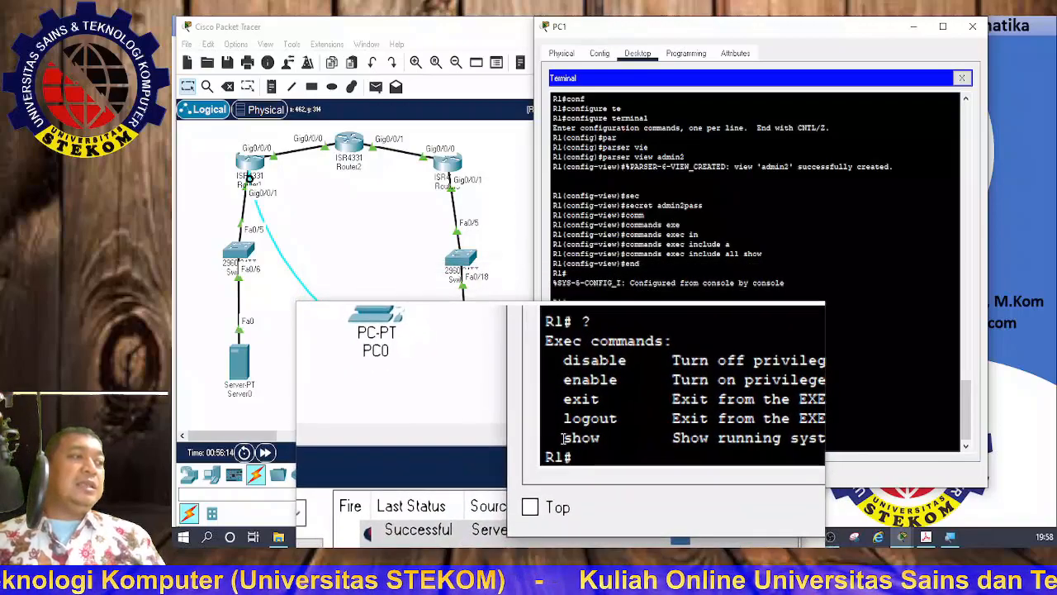
{"action": "left_click_drag", "start_coordinate": [561, 439], "coordinate": [600, 440]}
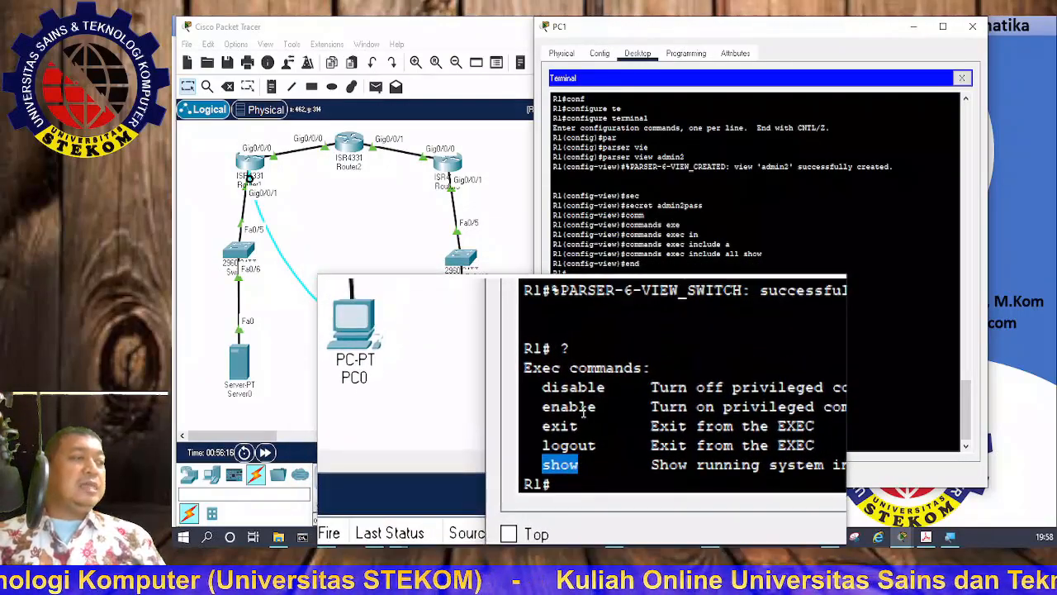
{"action": "scroll", "coordinate": [583, 413], "scroll_direction": "up", "scroll_amount": 8}
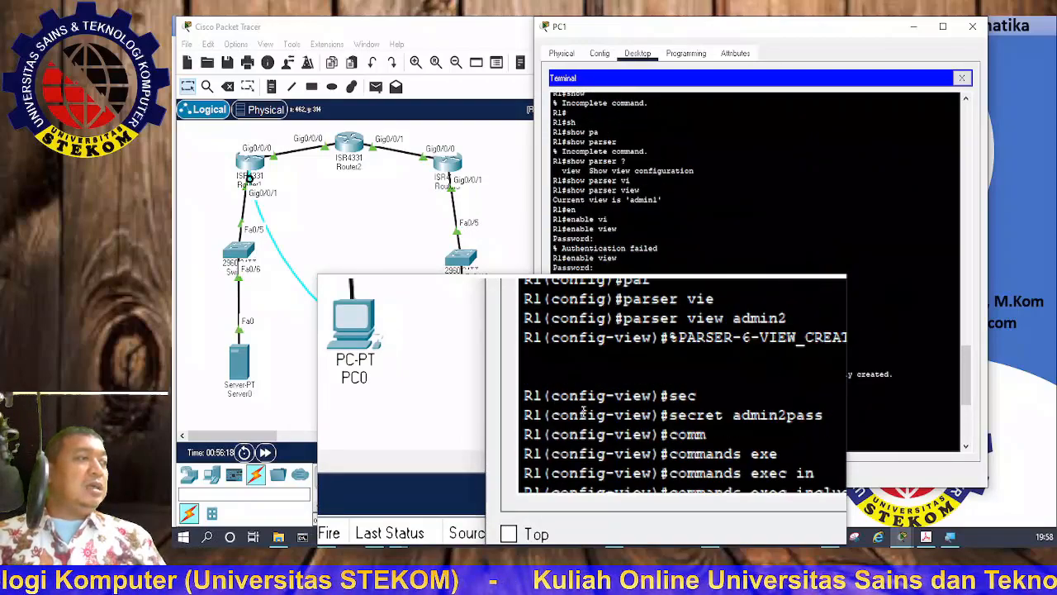
{"action": "scroll", "coordinate": [583, 410], "scroll_direction": "up", "scroll_amount": 10}
{"action": "scroll", "coordinate": [583, 411], "scroll_direction": "up", "scroll_amount": 10}
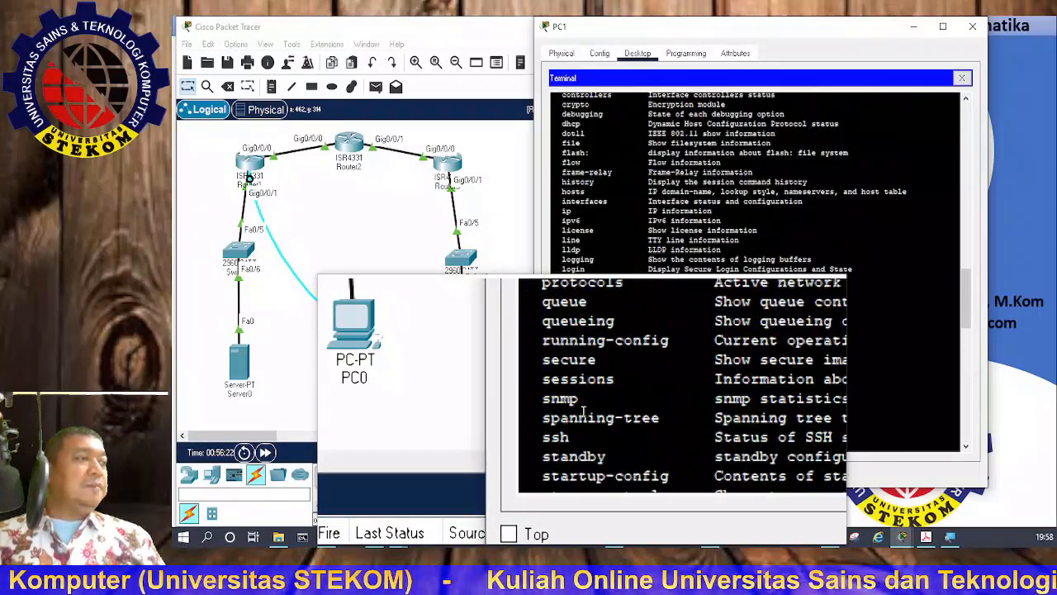
{"action": "scroll", "coordinate": [583, 411], "scroll_direction": "up", "scroll_amount": 10}
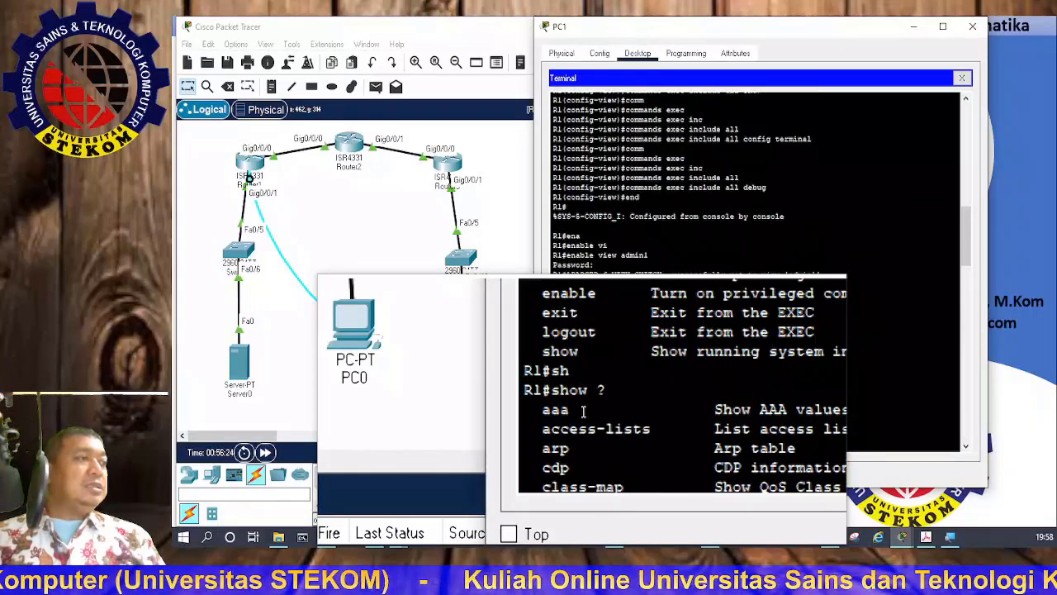
{"action": "scroll", "coordinate": [583, 410], "scroll_direction": "up", "scroll_amount": 3}
{"action": "scroll", "coordinate": [583, 410], "scroll_direction": "up", "scroll_amount": 3}
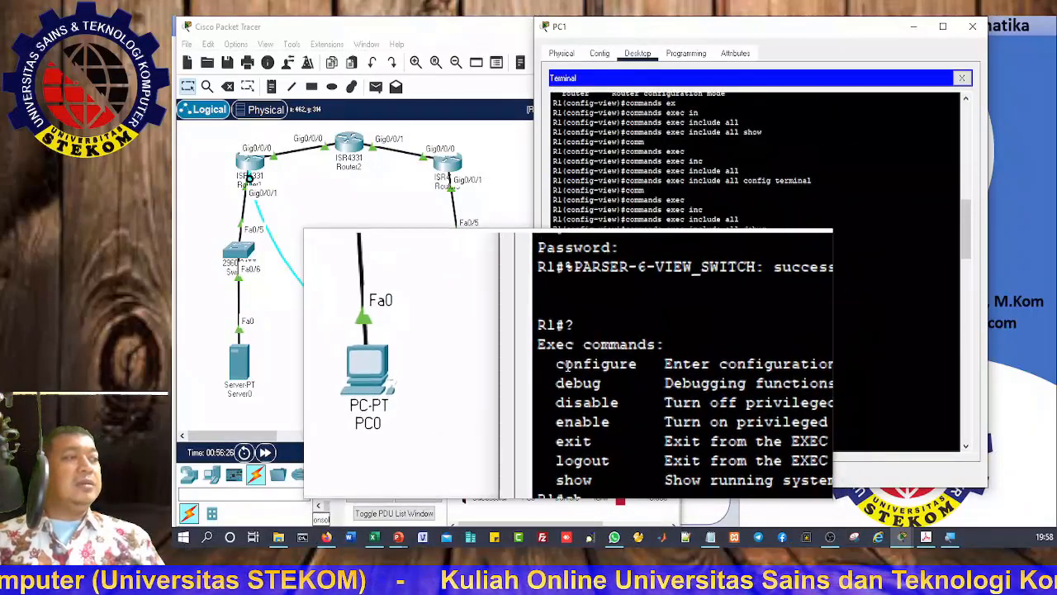
{"action": "left_click_drag", "start_coordinate": [536, 365], "coordinate": [589, 364]}
{"action": "double_click", "coordinate": [567, 370]}
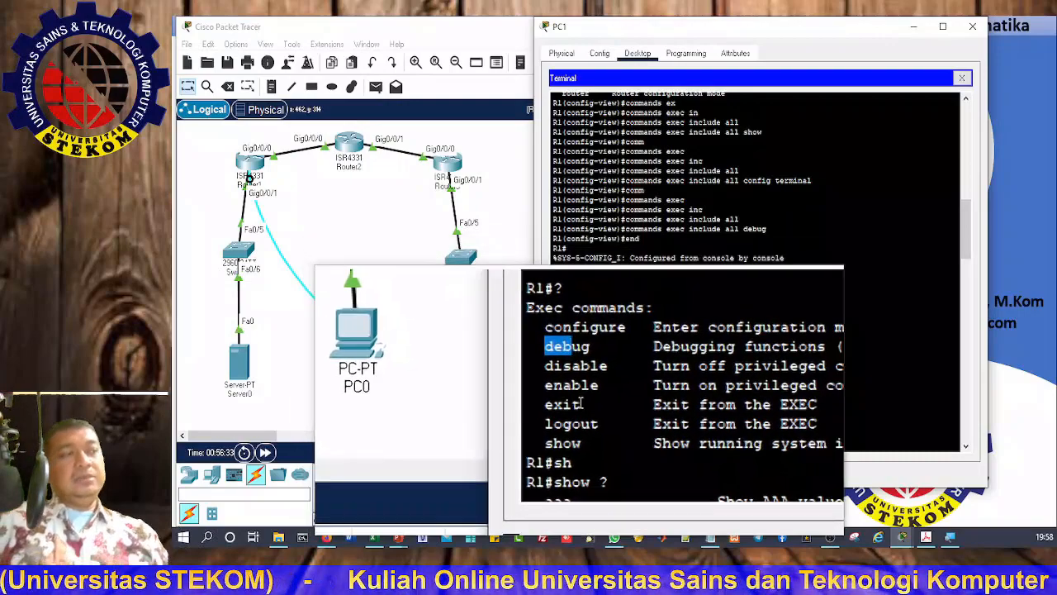
Step: Run 'show ?' and type out the command sequence used to create the admin2 view
{"action": "type", "text": "show ?"}
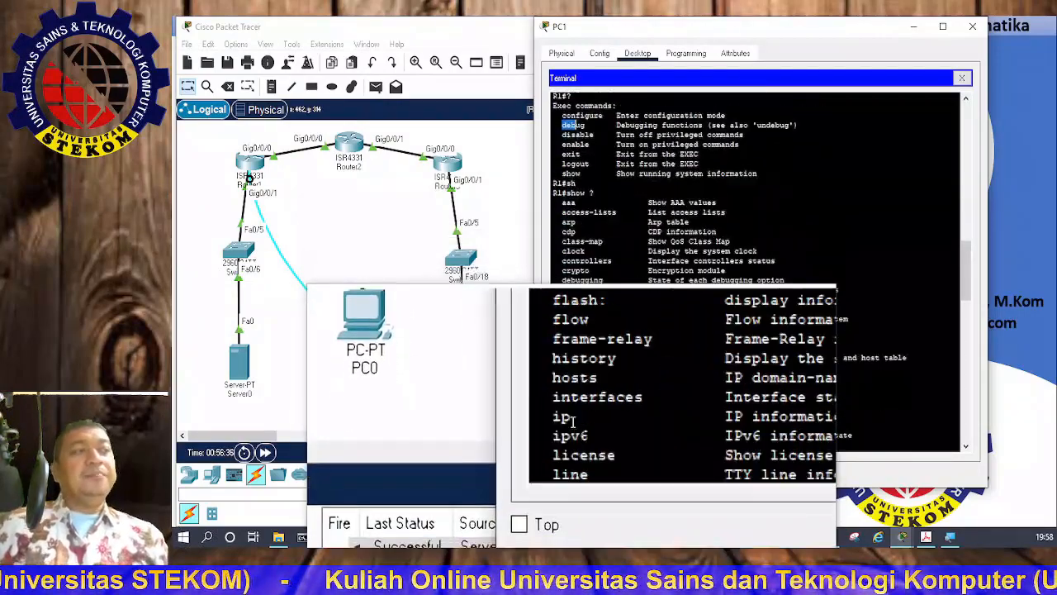
{"action": "key", "text": "Return"}
{"action": "type", "text": "show parser view enable view configure terminal parser view admin2 "}
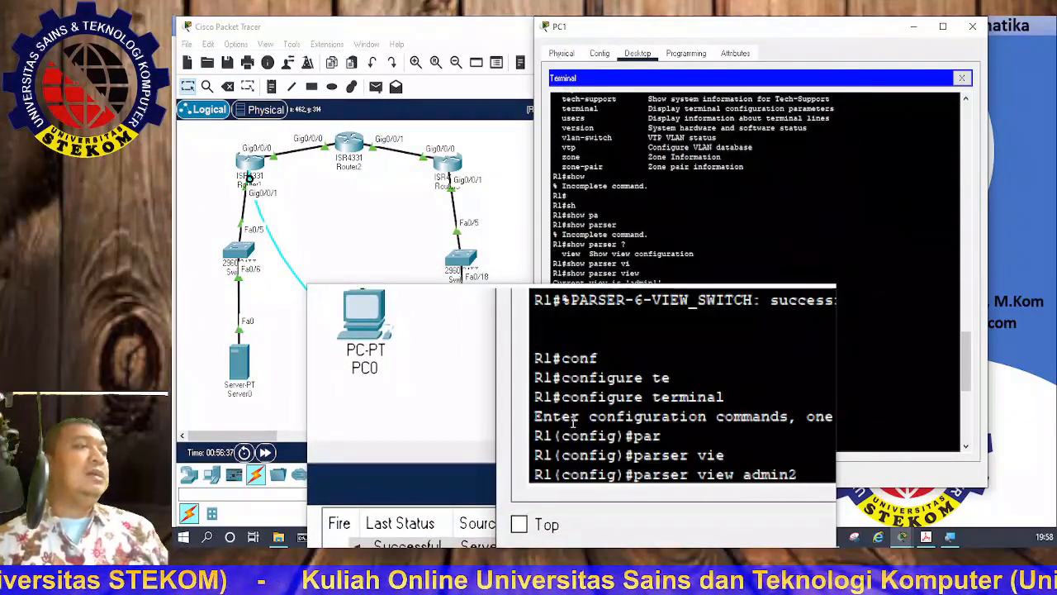
{"action": "type", "text": "secret admin2pass commands exec include end enable view enable view admin2 ?"}
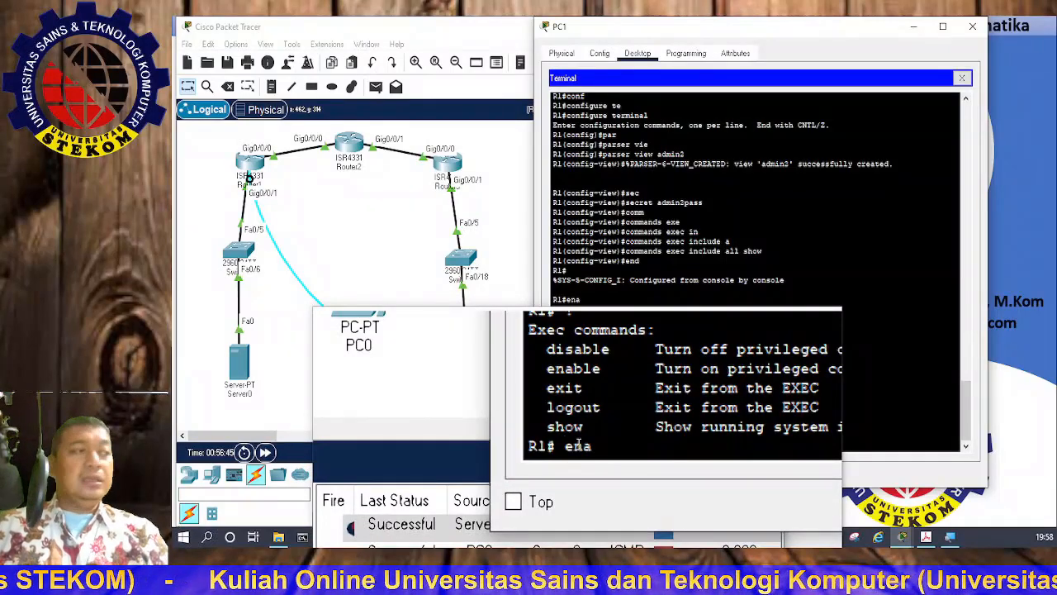
Step: Switch into the admin2 view with 'enable view' and its secret password
{"action": "type", "text": "vi"}
{"action": "key", "text": "Tab"}
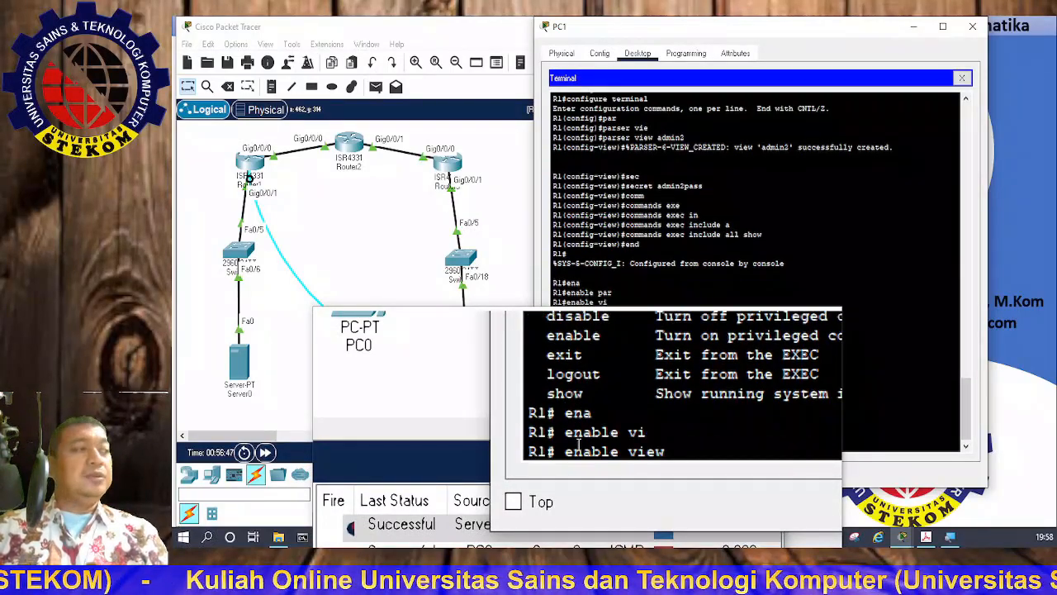
{"action": "key", "text": "Return"}
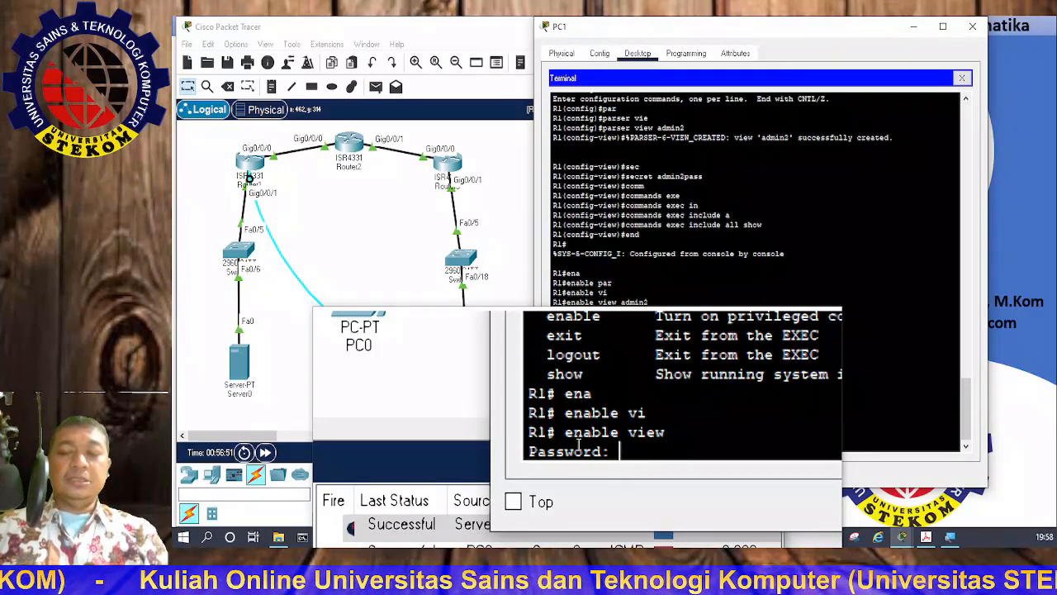
{"action": "type", "text": "admin2pass"}
{"action": "key", "text": "Return"}
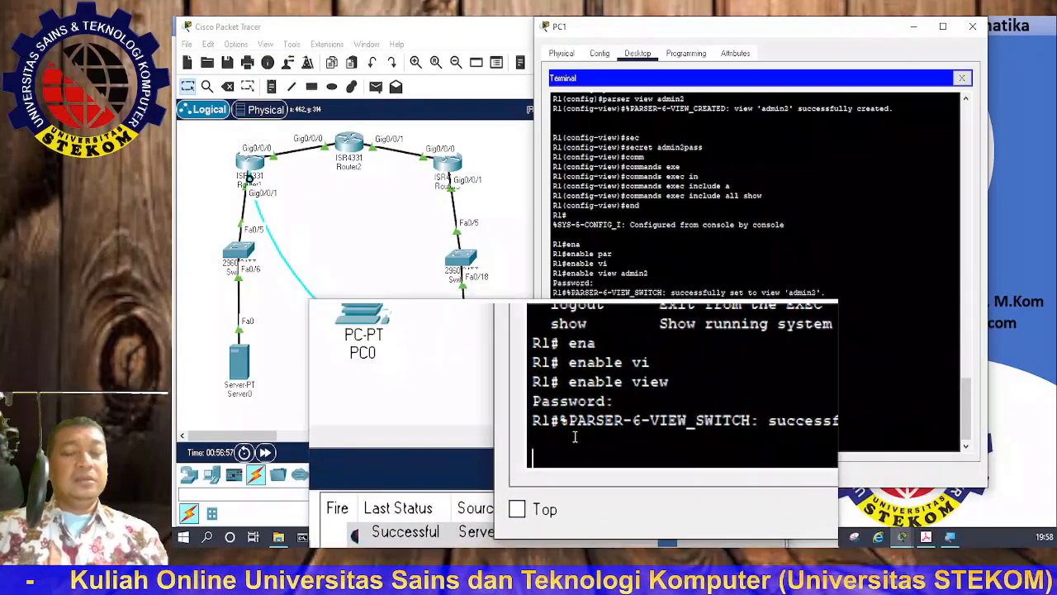
{"action": "key", "text": "Return"}
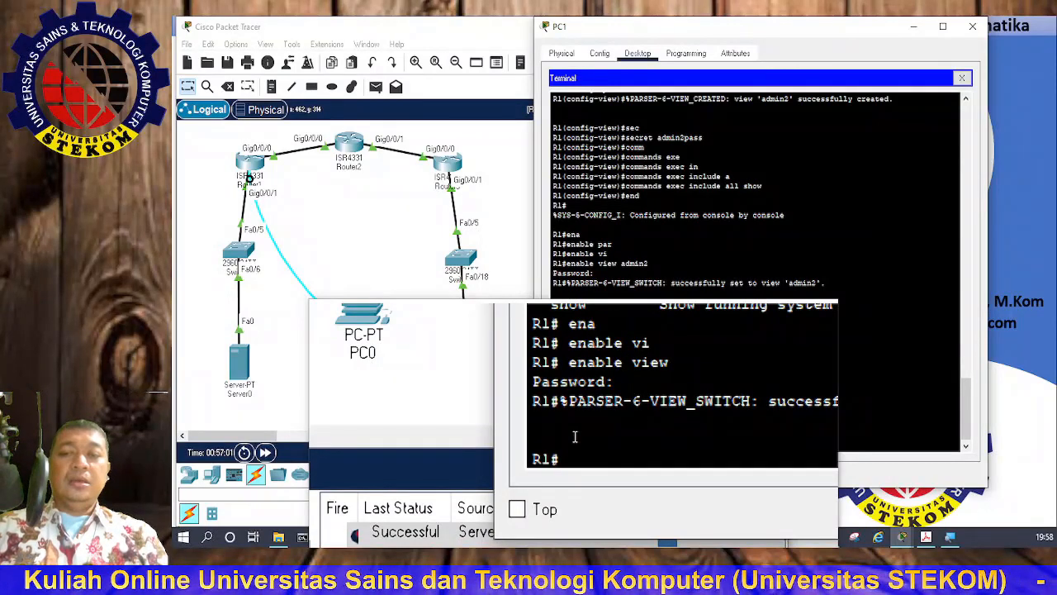
Step: Enter global configuration mode with 'conf t' after an unrecognised 'parser' attempt
{"action": "type", "text": "pa"}
{"action": "type", "text": "r"}
{"action": "key", "text": "Tab"}
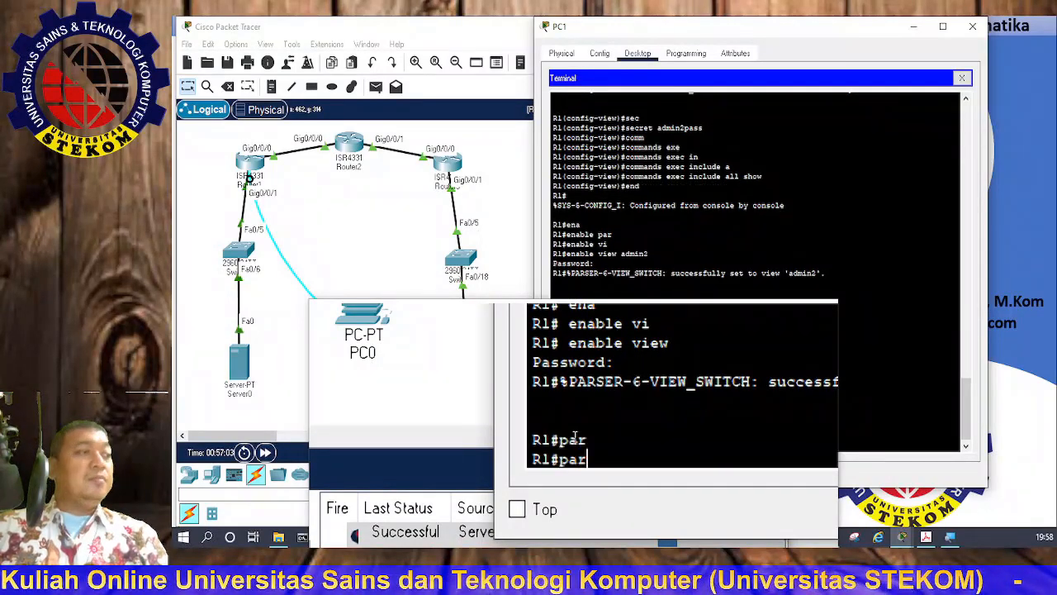
{"action": "key", "text": "BackSpace"}
{"action": "key", "text": "BackSpace"}
{"action": "key", "text": "BackSpace"}
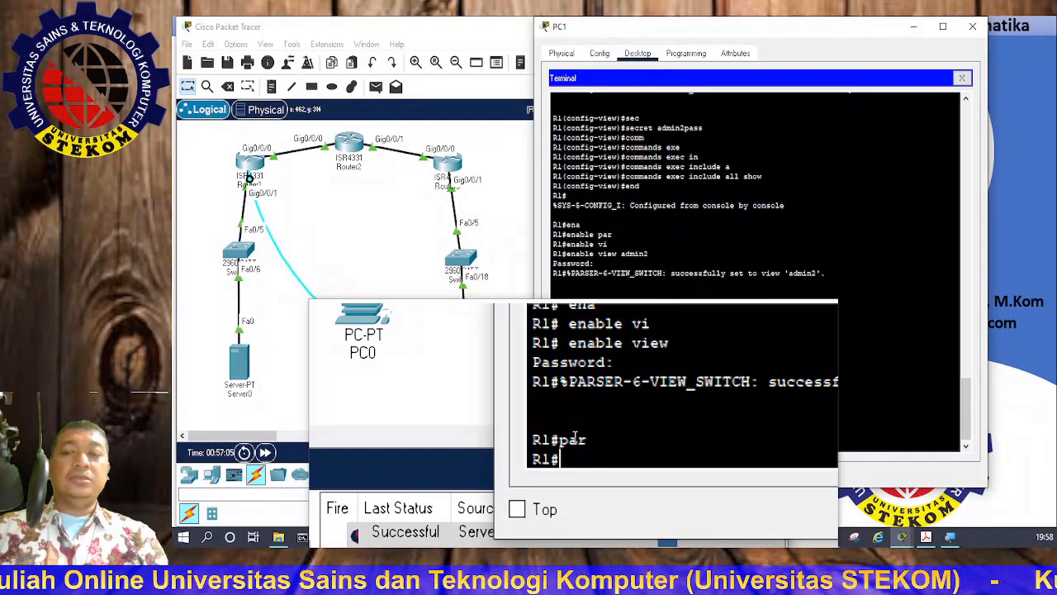
{"action": "type", "text": "con"}
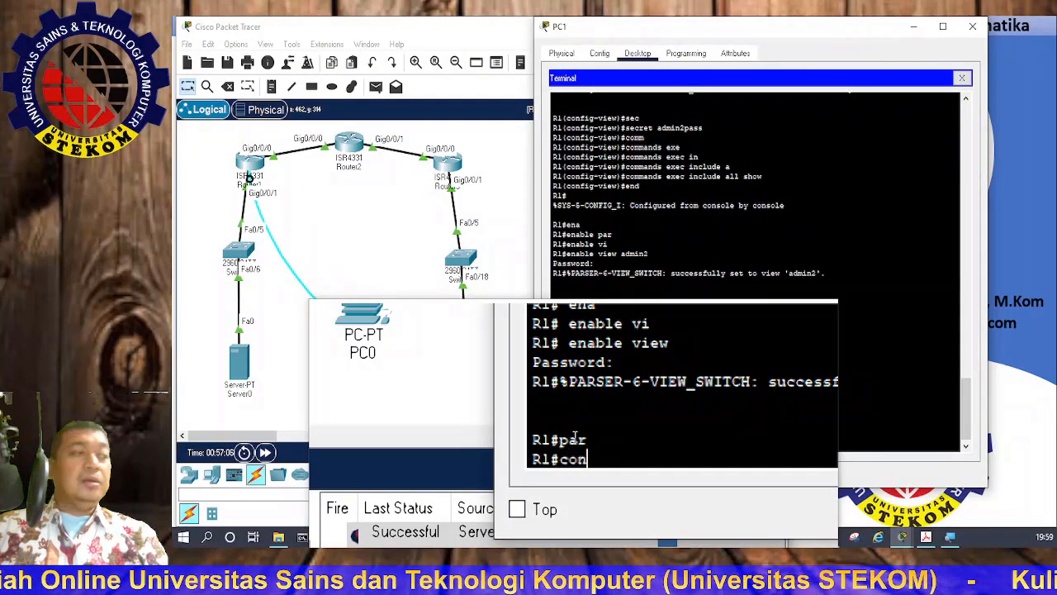
{"action": "type", "text": "f"}
{"action": "key", "text": "Tab"}
{"action": "type", "text": "t"}
{"action": "key", "text": "Return"}
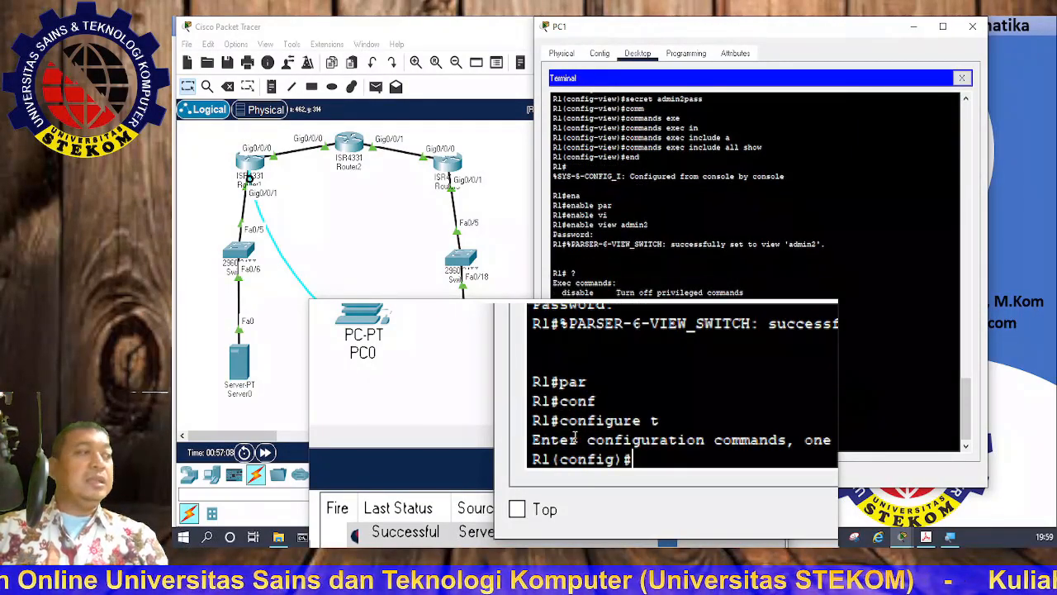
Step: Create a new parser view named tech with 'parser view tech'
{"action": "type", "text": "pars"}
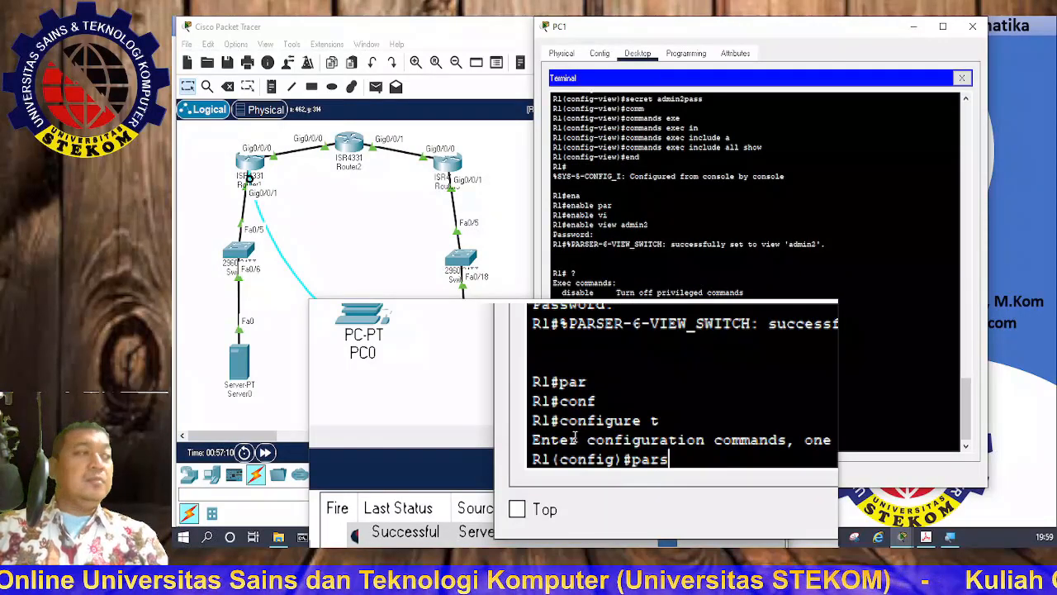
{"action": "key", "text": "Tab"}
{"action": "type", "text": "vie"}
{"action": "key", "text": "Tab"}
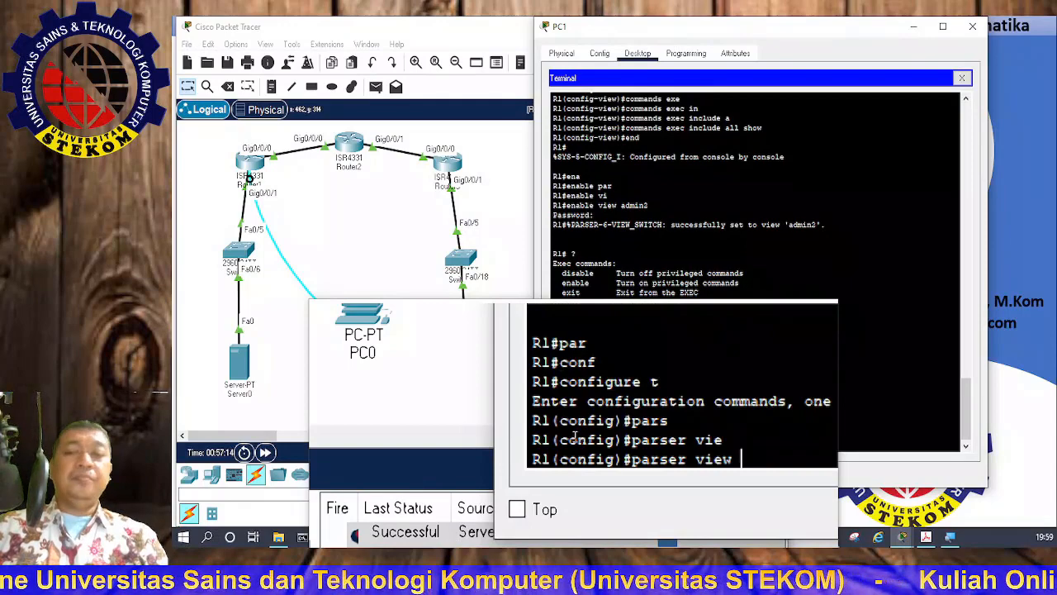
{"action": "type", "text": "tect"}
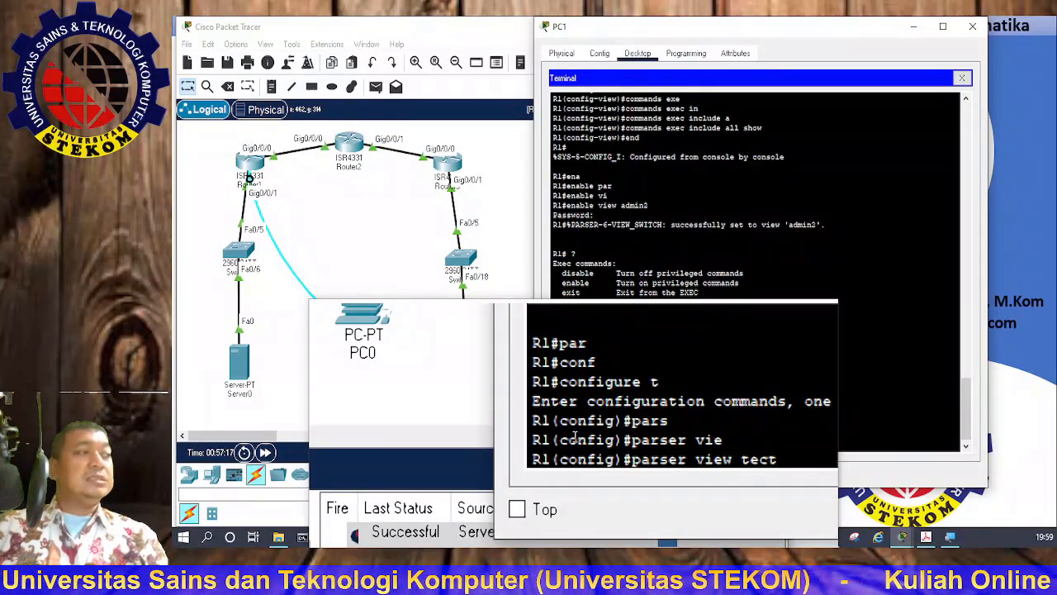
{"action": "key", "text": "BackSpace"}
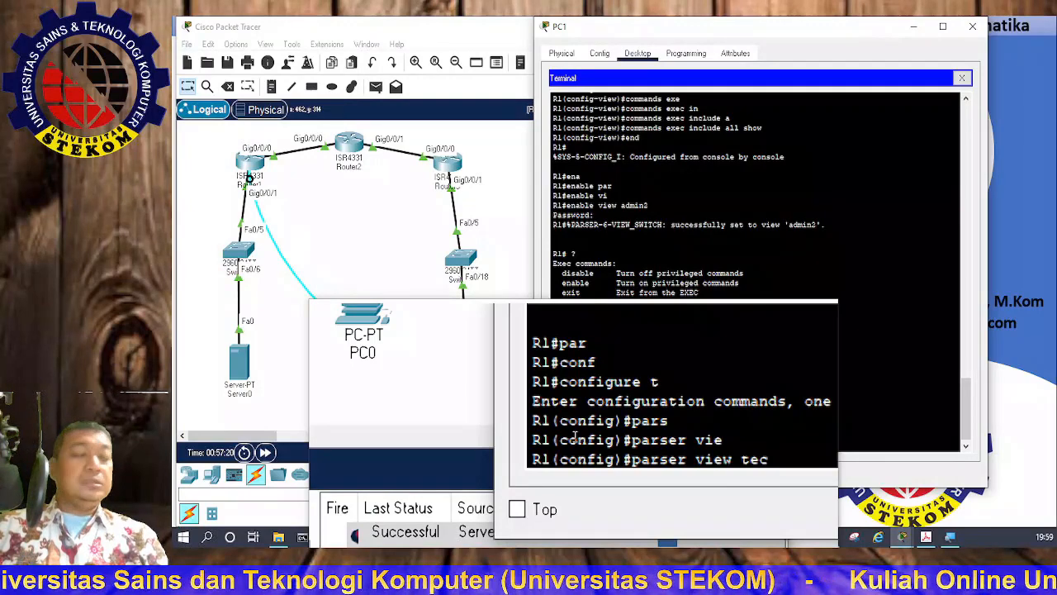
{"action": "type", "text": "h"}
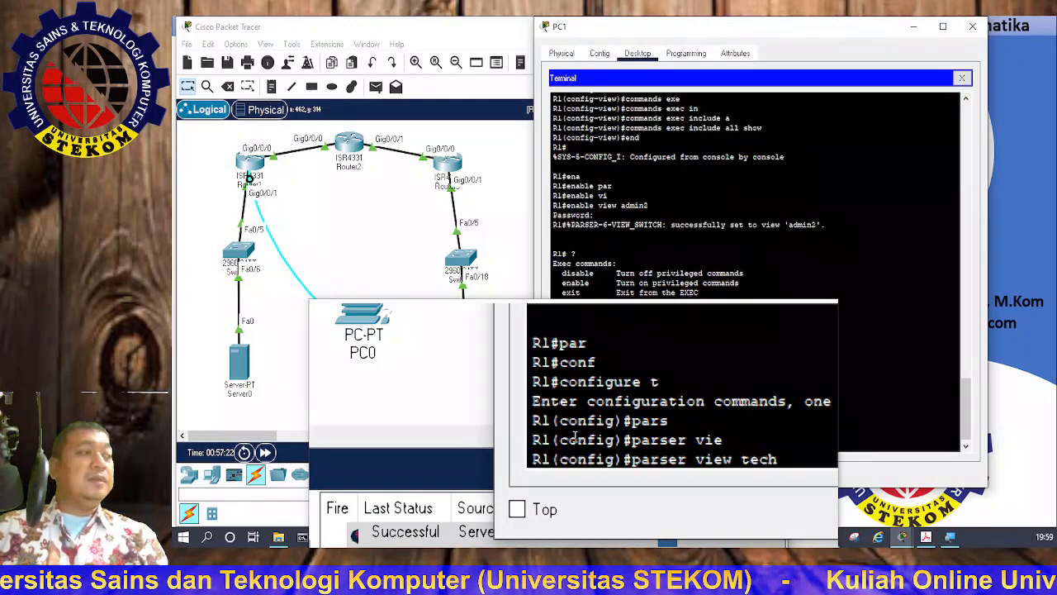
{"action": "key", "text": "Return"}
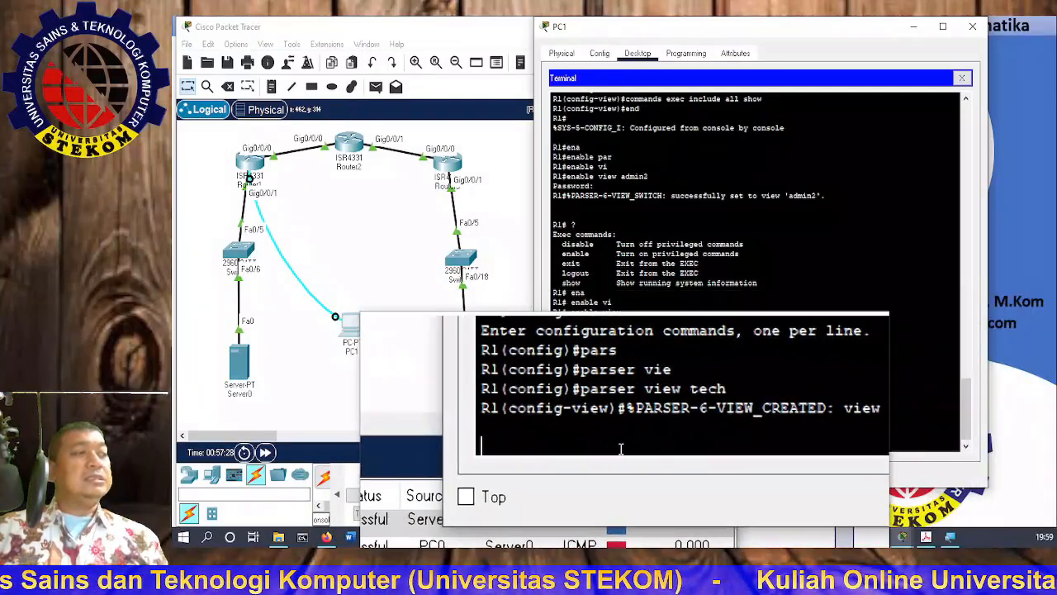
{"action": "key", "text": "Return"}
Step: Give R1's tech view its secret password
{"action": "type", "text": "sec"}
{"action": "key", "text": "Tab"}
{"action": "type", "text": "tech"}
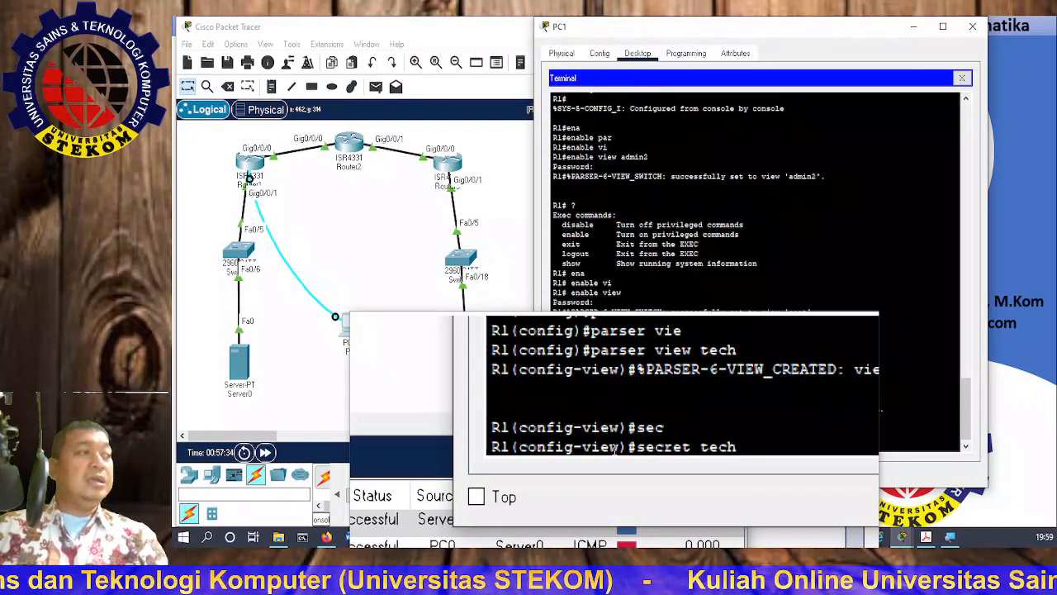
{"action": "type", "text": "p"}
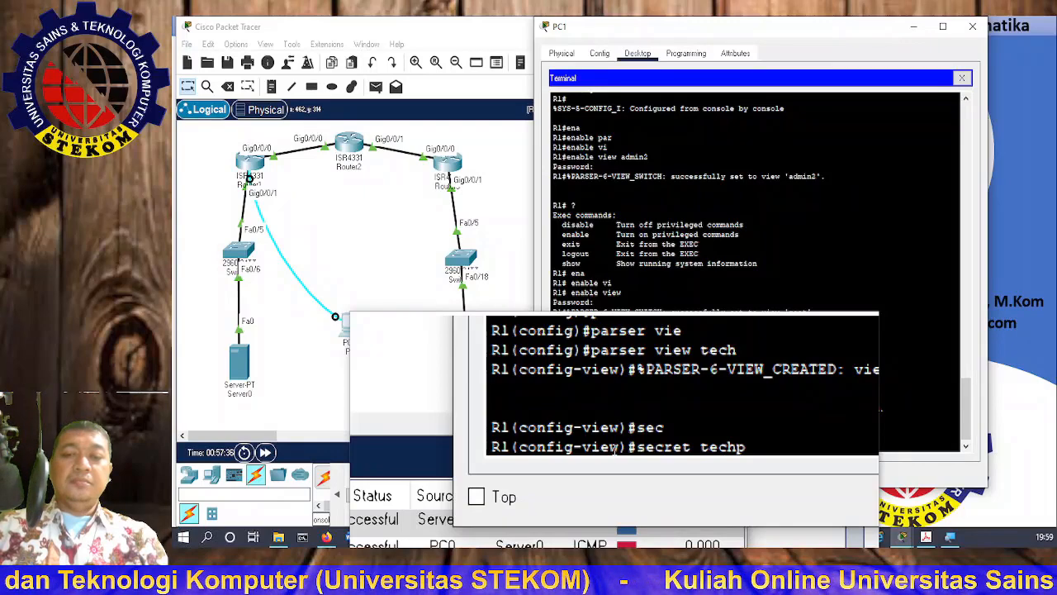
{"action": "type", "text": "asswd"}
{"action": "key", "text": "Return"}
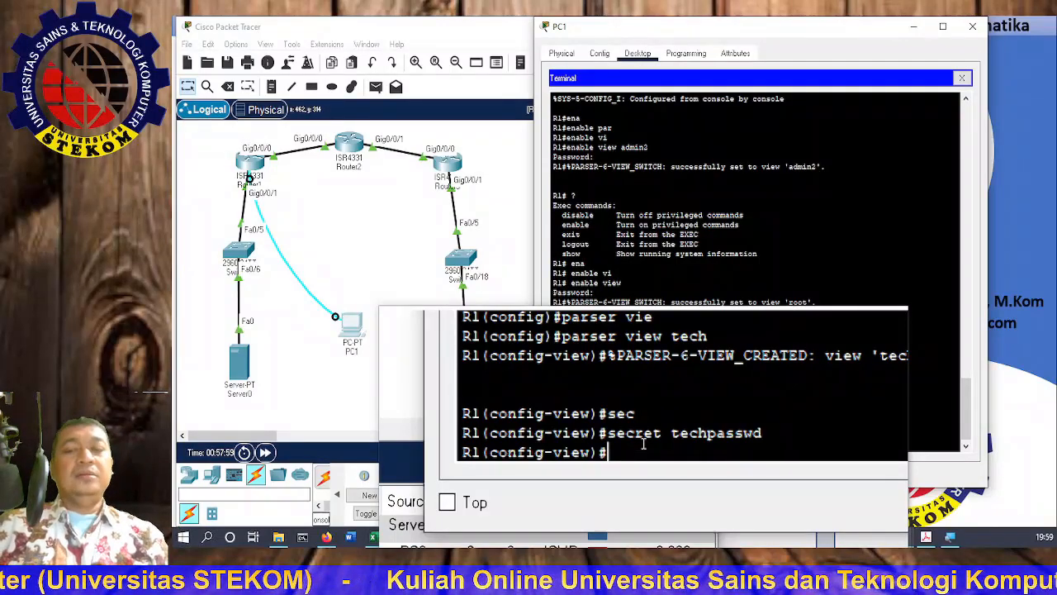
Step: Allow the tech view to run show version with commands exec include
{"action": "type", "text": "par"}
{"action": "key", "text": "Tab"}
{"action": "key", "text": "BackSpace"}
{"action": "key", "text": "BackSpace"}
{"action": "key", "text": "BackSpace"}
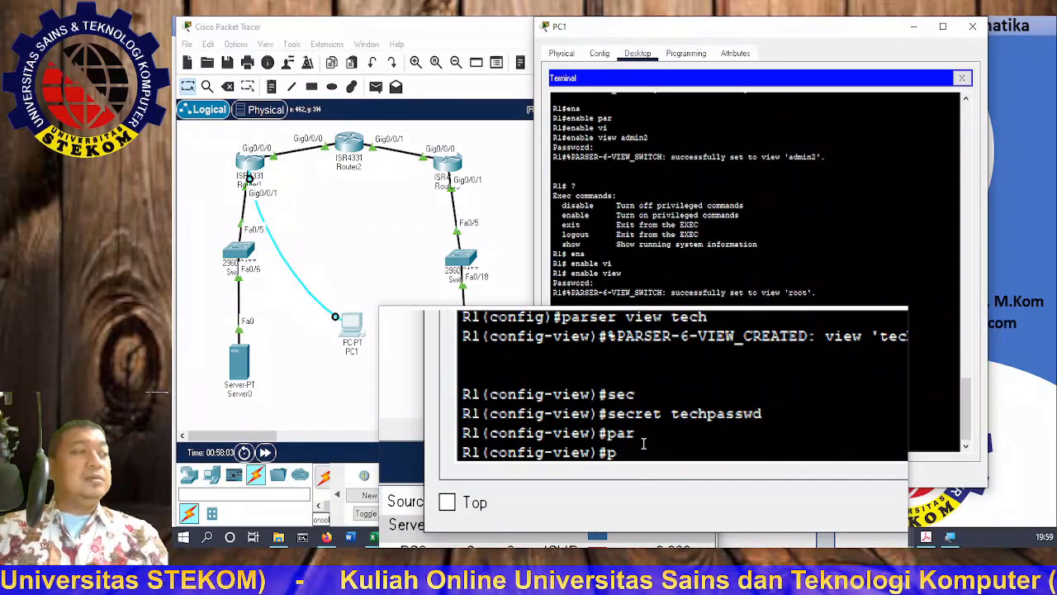
{"action": "type", "text": "con"}
{"action": "key", "text": "BackSpace"}
{"action": "type", "text": "m"}
{"action": "key", "text": "Tab"}
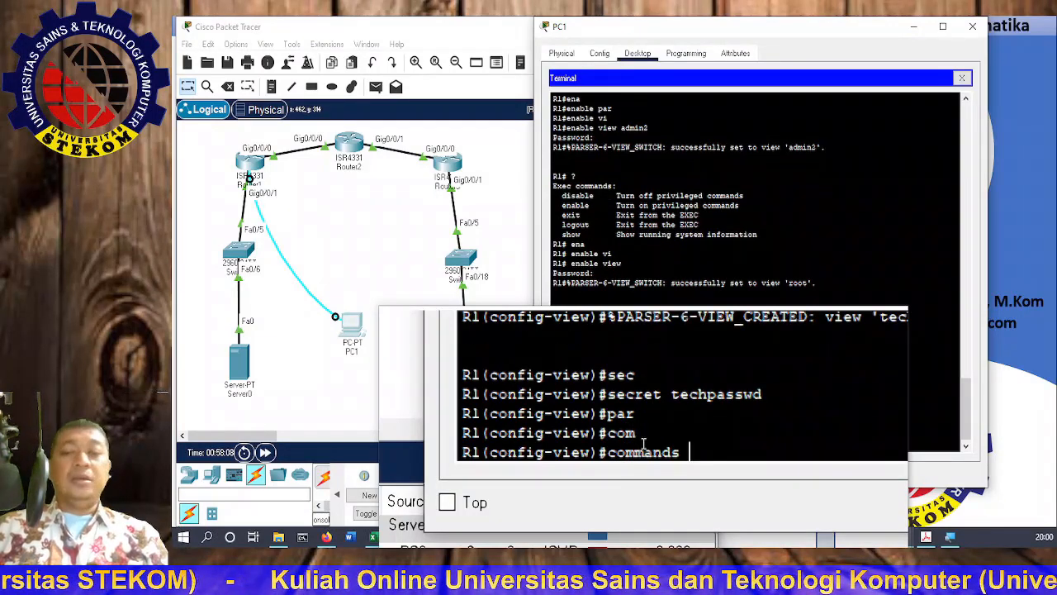
{"action": "type", "text": "ex"}
{"action": "key", "text": "Tab"}
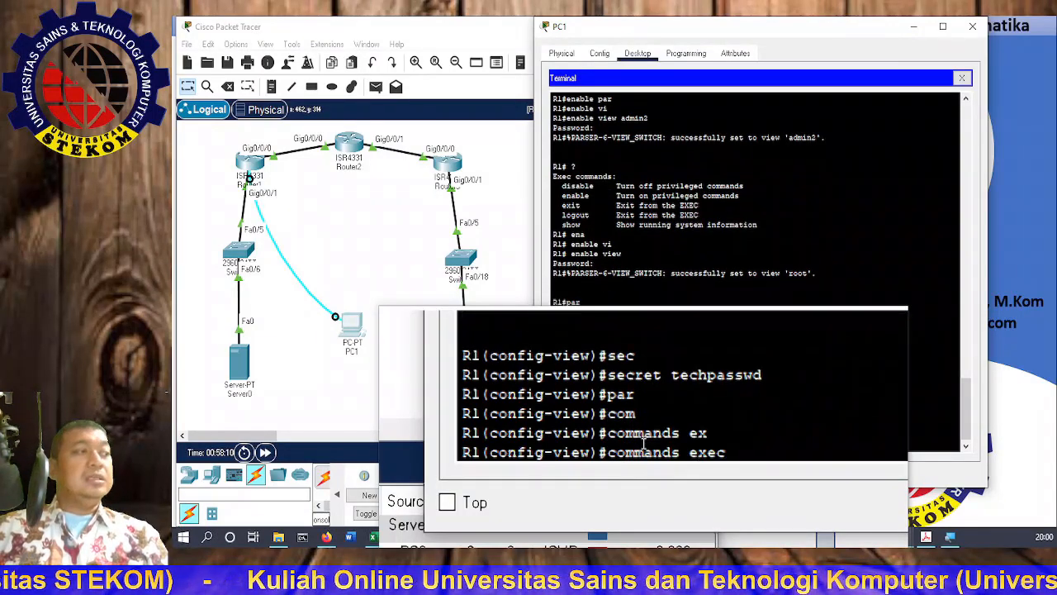
{"action": "type", "text": "in"}
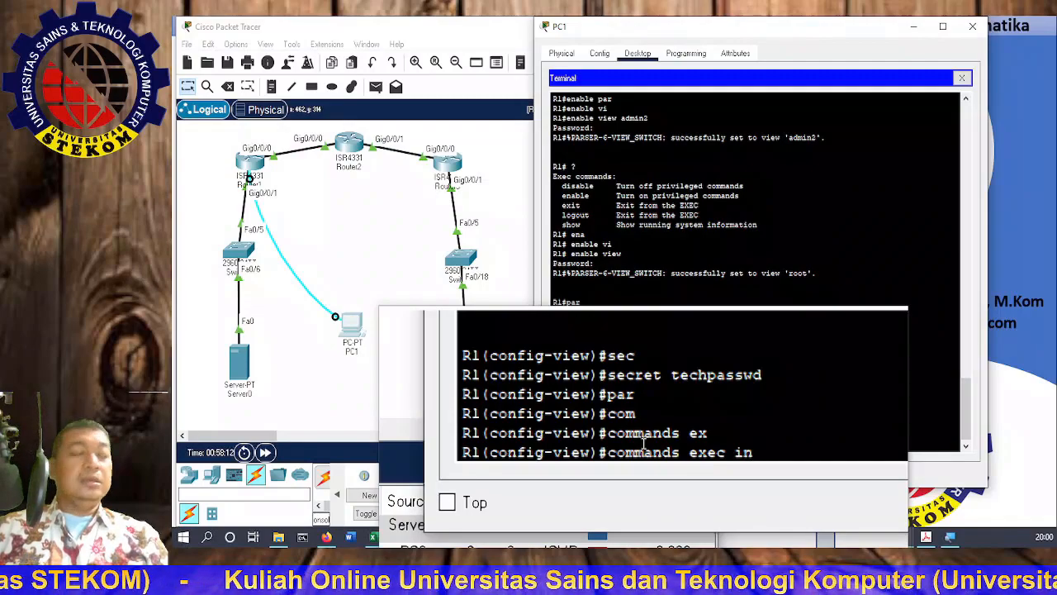
{"action": "type", "text": "c"}
{"action": "key", "text": "Tab"}
{"action": "type", "text": "sh"}
{"action": "key", "text": "Tab"}
{"action": "key", "text": "BackSpace"}
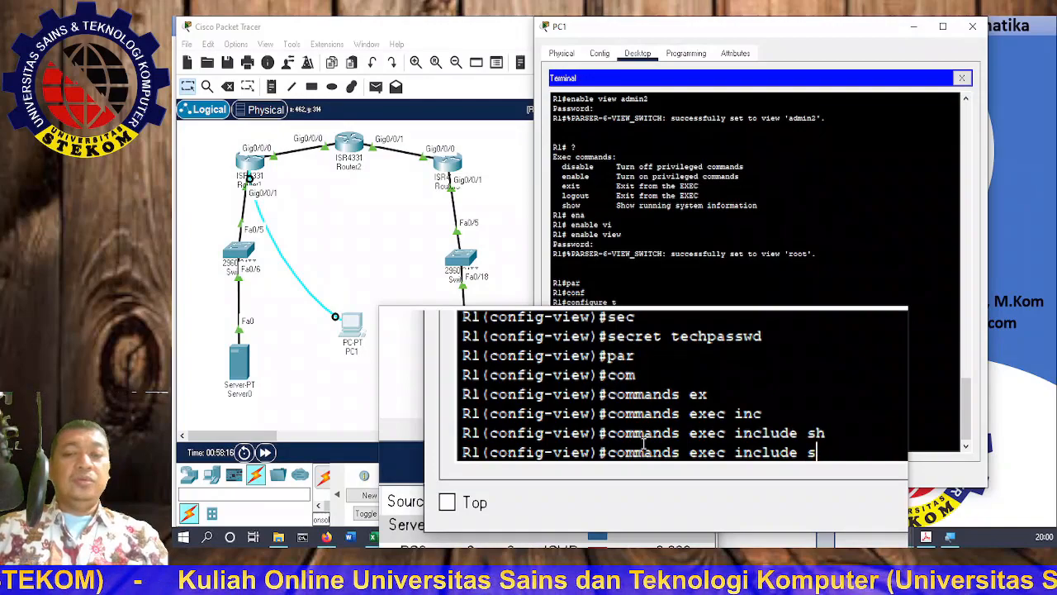
{"action": "key", "text": "BackSpace"}
{"action": "type", "text": "show"}
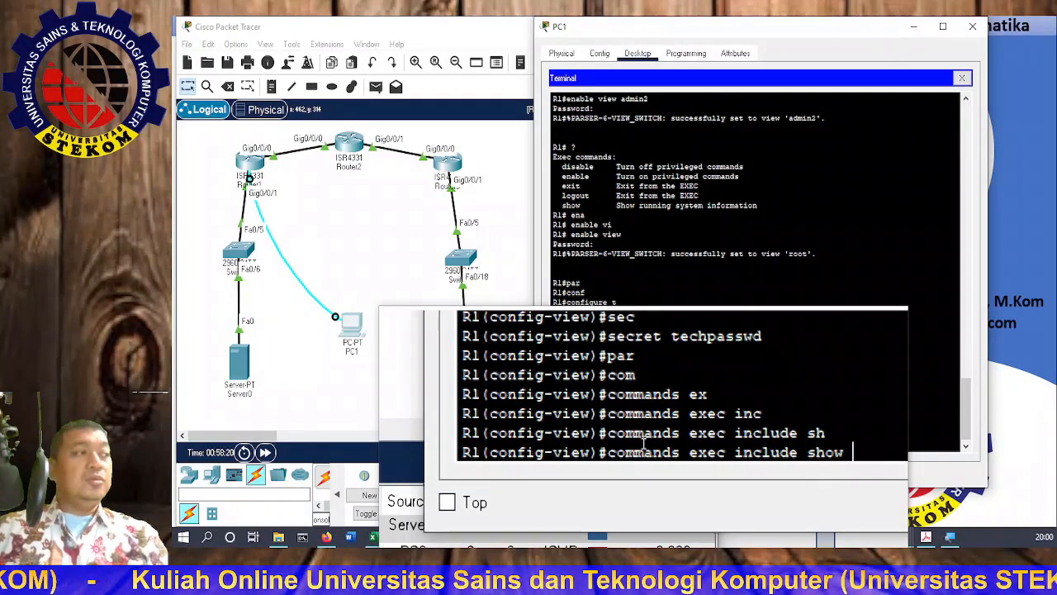
{"action": "type", "text": " versio"}
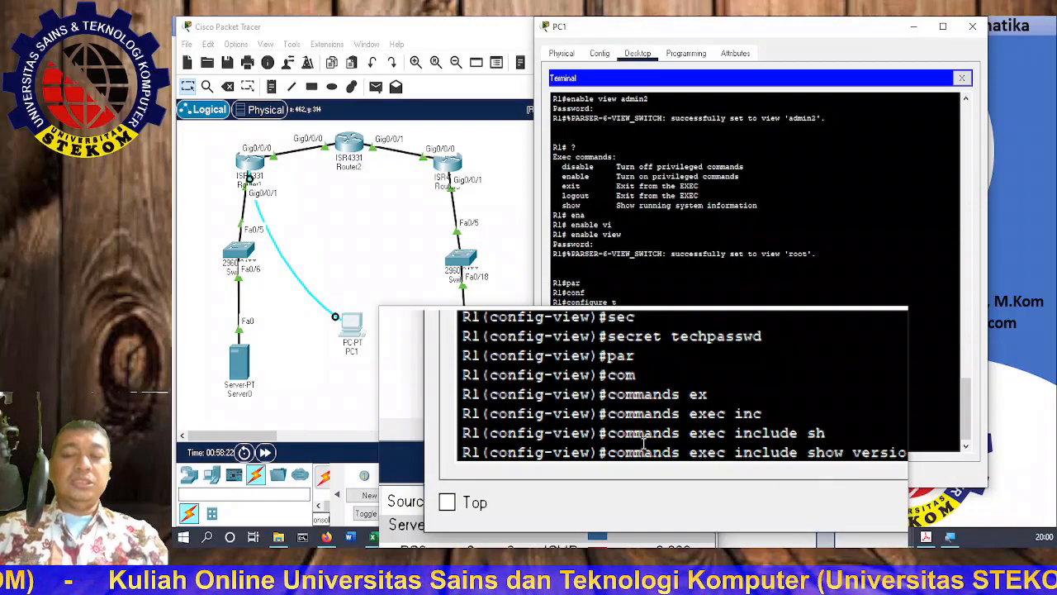
{"action": "key", "text": "Return"}
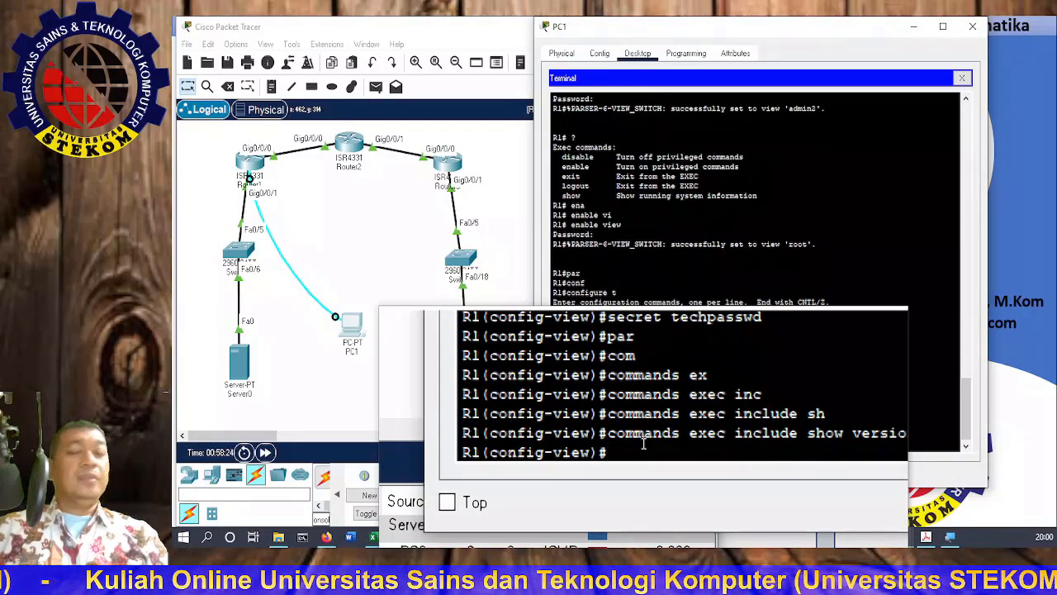
Step: Also include show interface and show ip interface in the tech view's exec commands
{"action": "type", "text": "com"}
{"action": "key", "text": "Tab"}
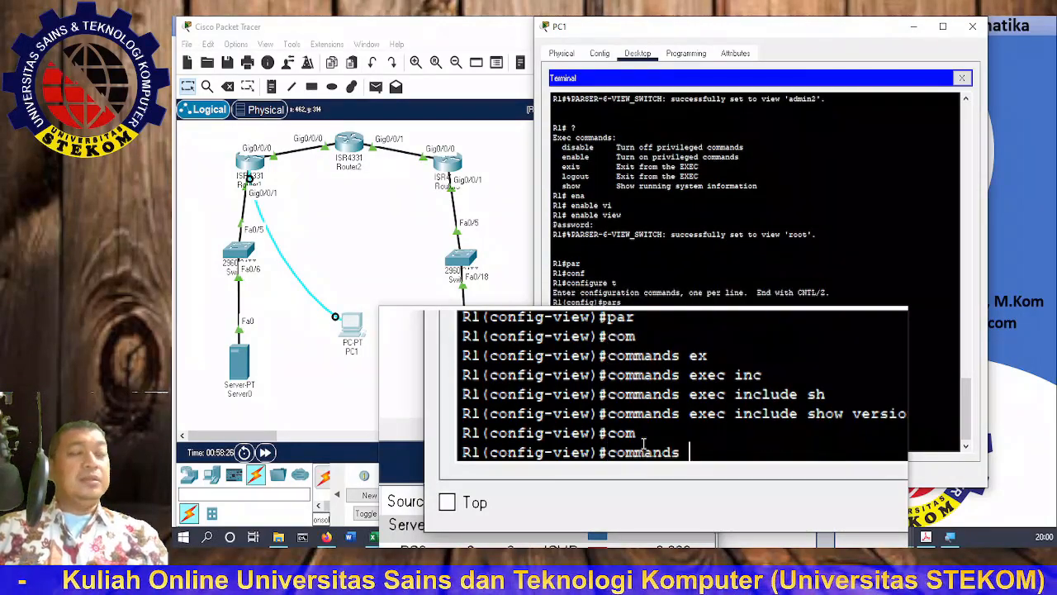
{"action": "type", "text": "exe"}
{"action": "key", "text": "Tab"}
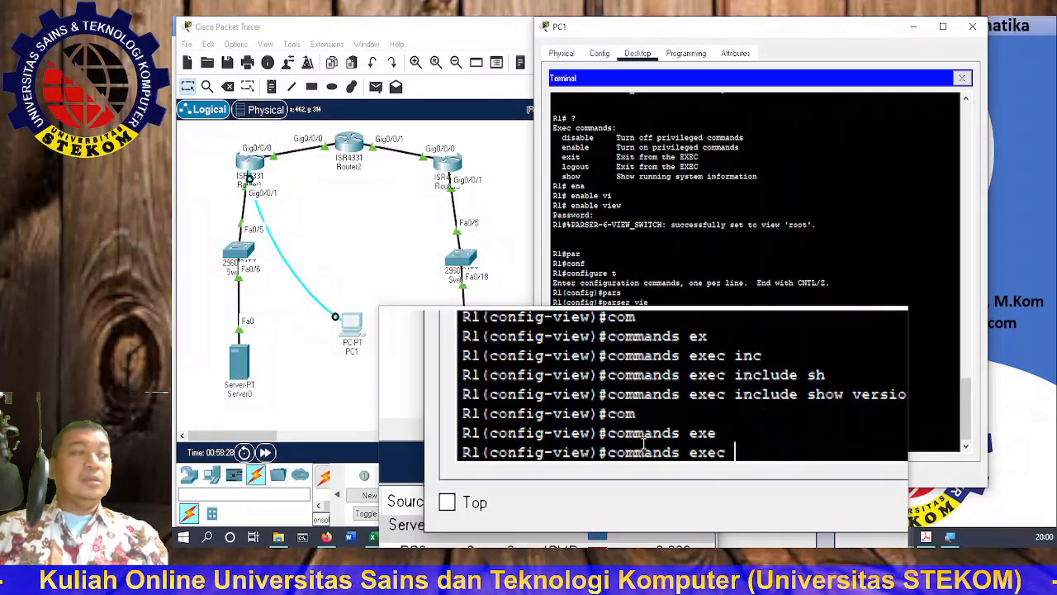
{"action": "type", "text": "inclu"}
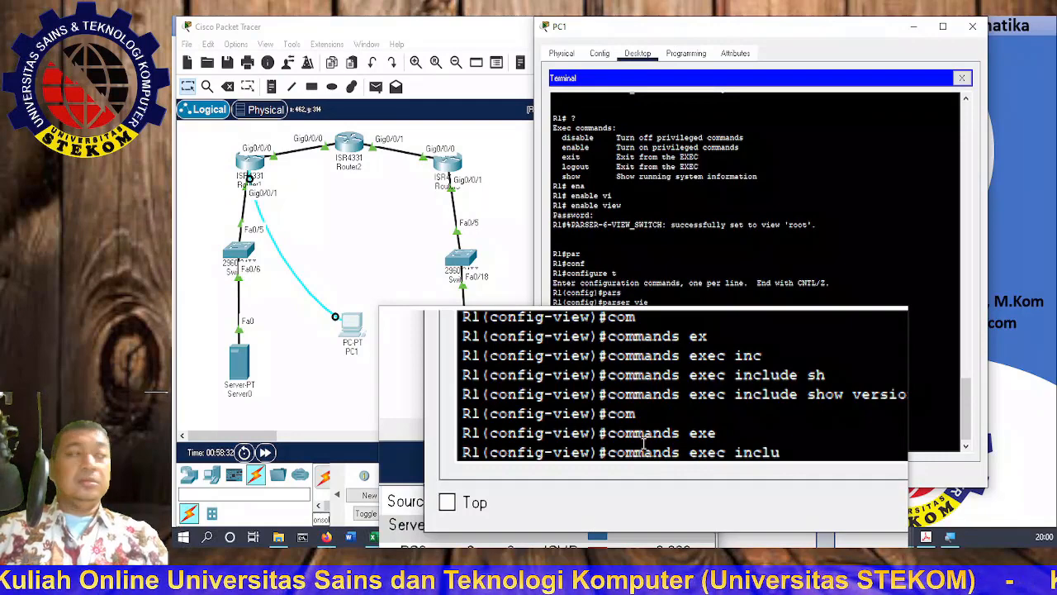
{"action": "key", "text": "Tab"}
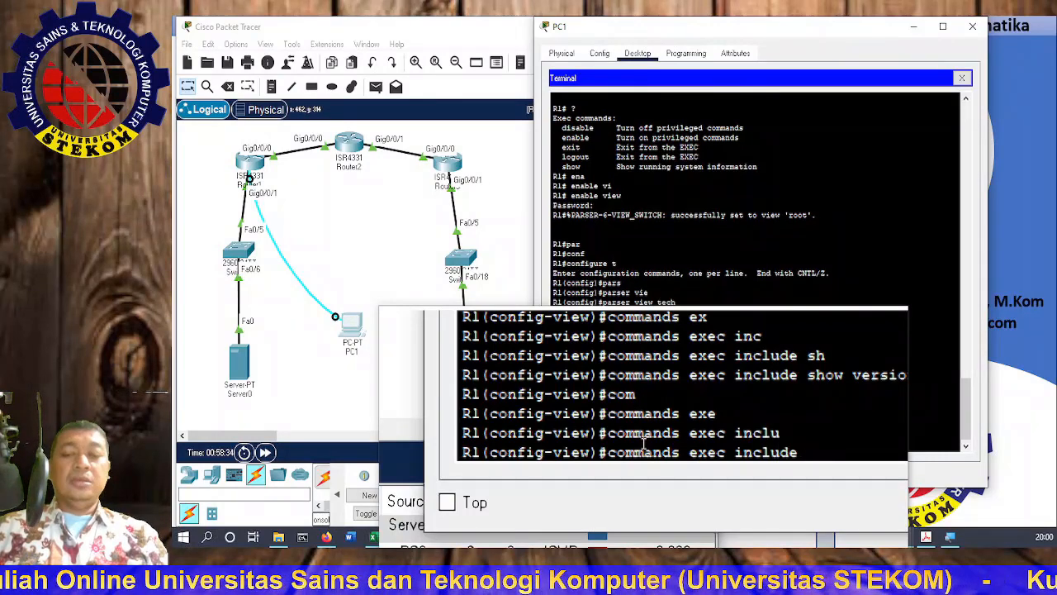
{"action": "type", "text": "show"}
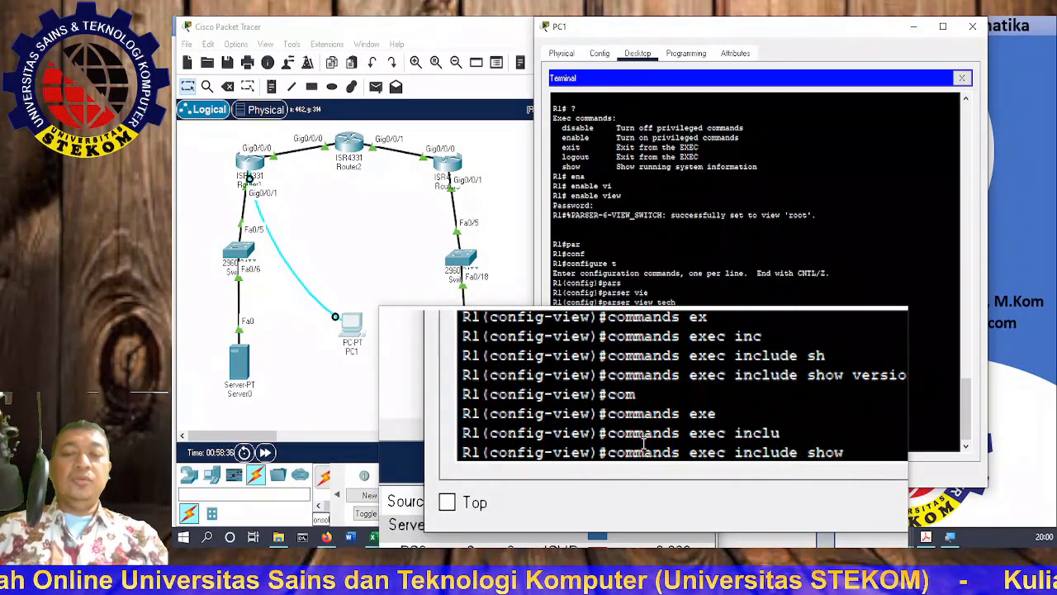
{"action": "type", "text": " inter"}
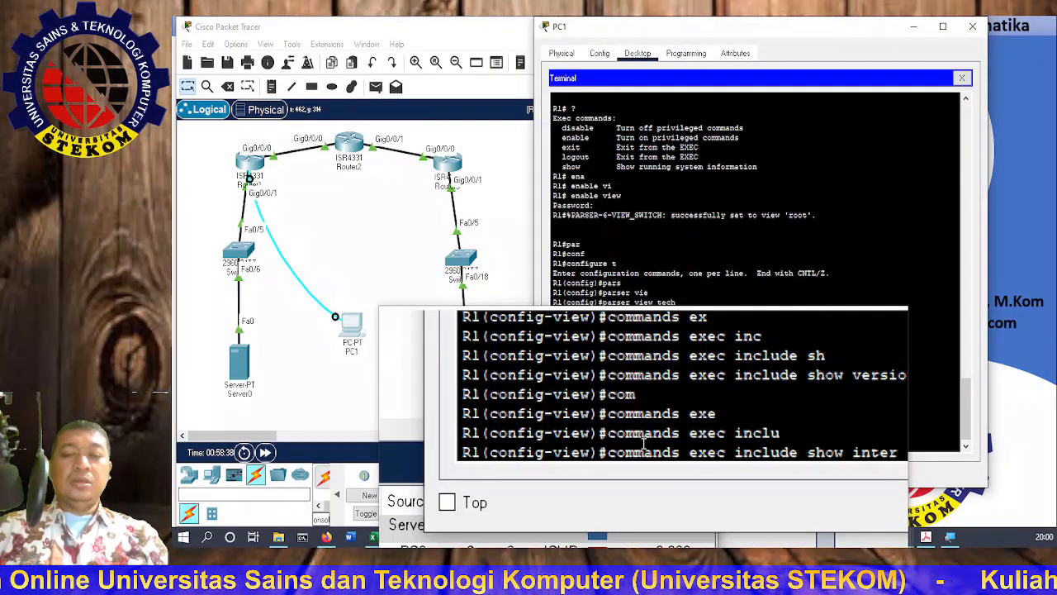
{"action": "type", "text": "f"}
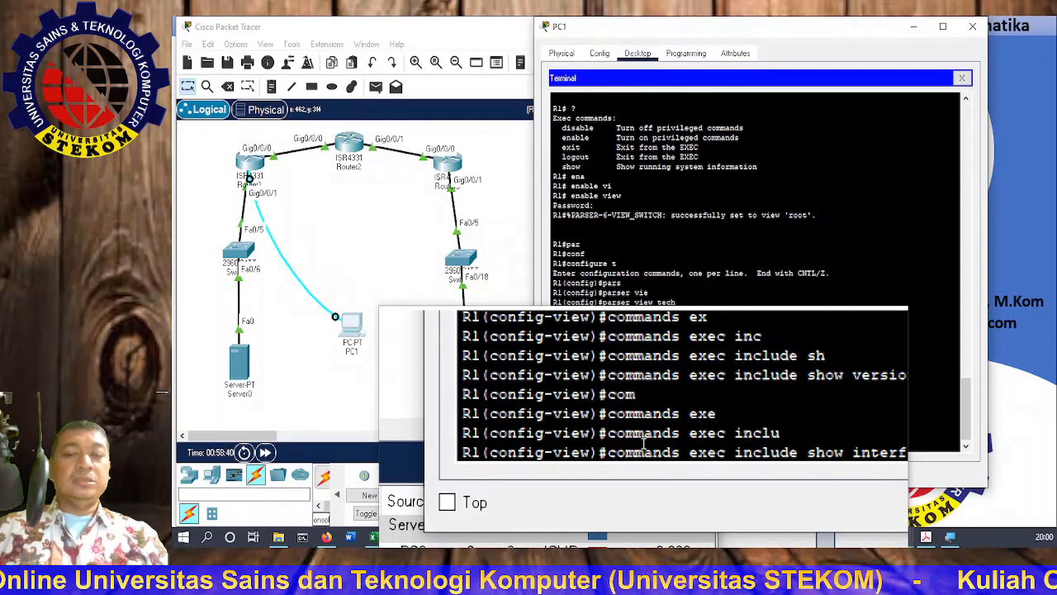
{"action": "key", "text": "Return"}
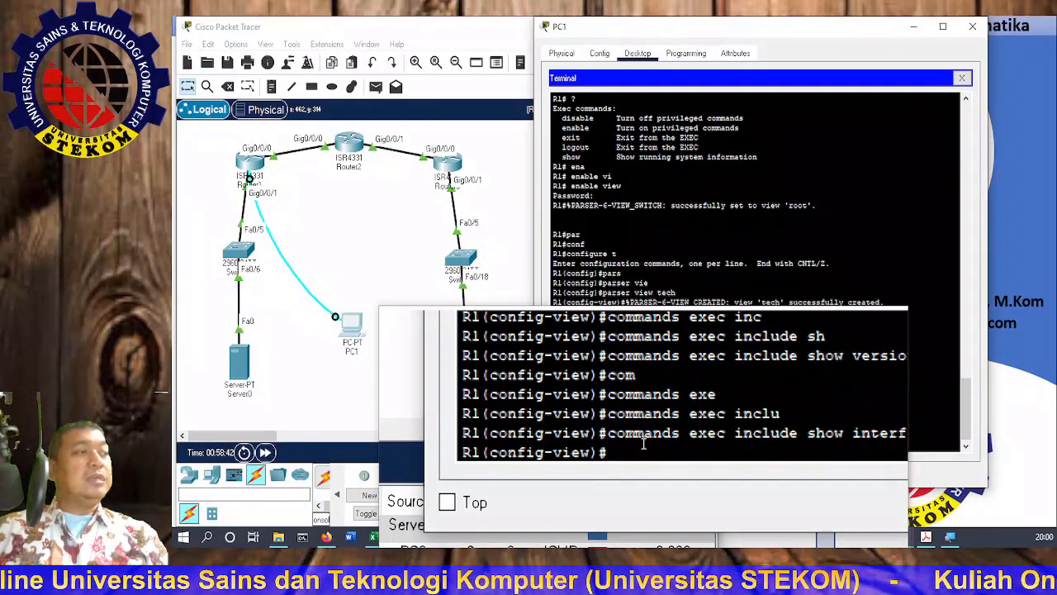
{"action": "type", "text": "com"}
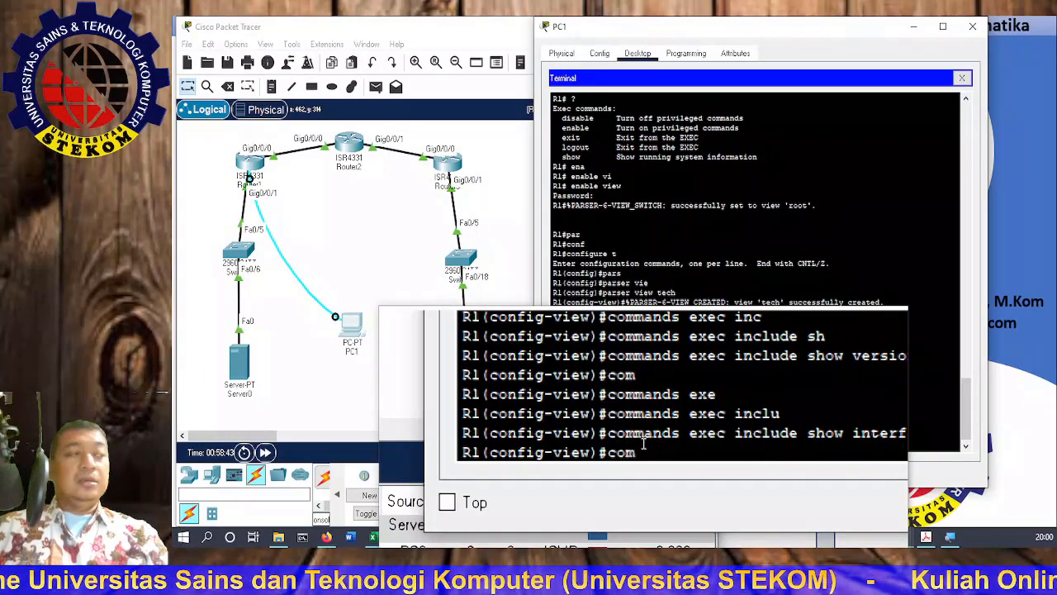
{"action": "key", "text": "Tab"}
{"action": "type", "text": "ex"}
{"action": "key", "text": "Tab"}
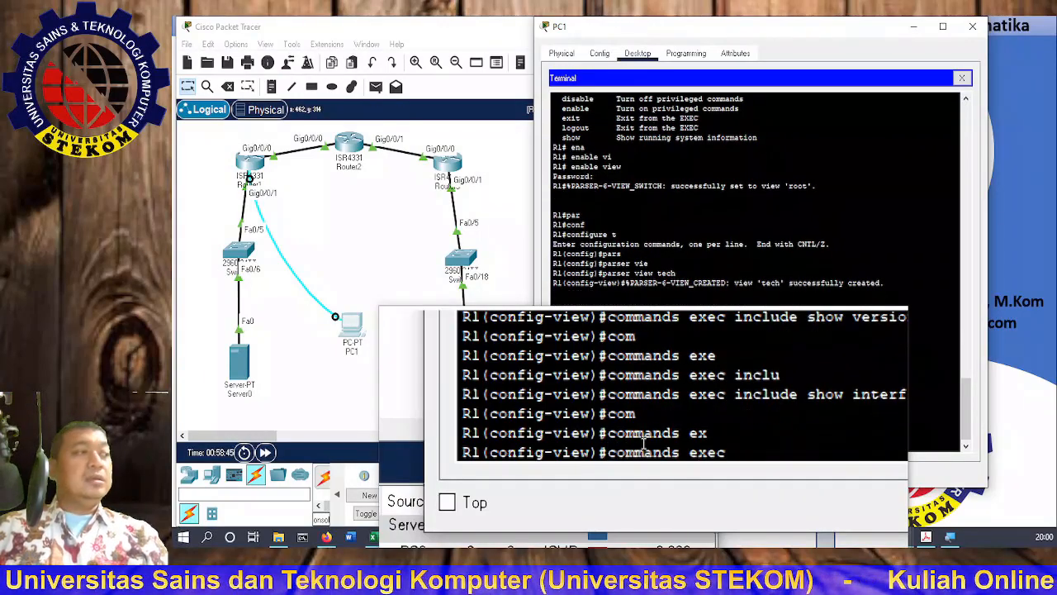
{"action": "type", "text": "inc"}
{"action": "key", "text": "Tab"}
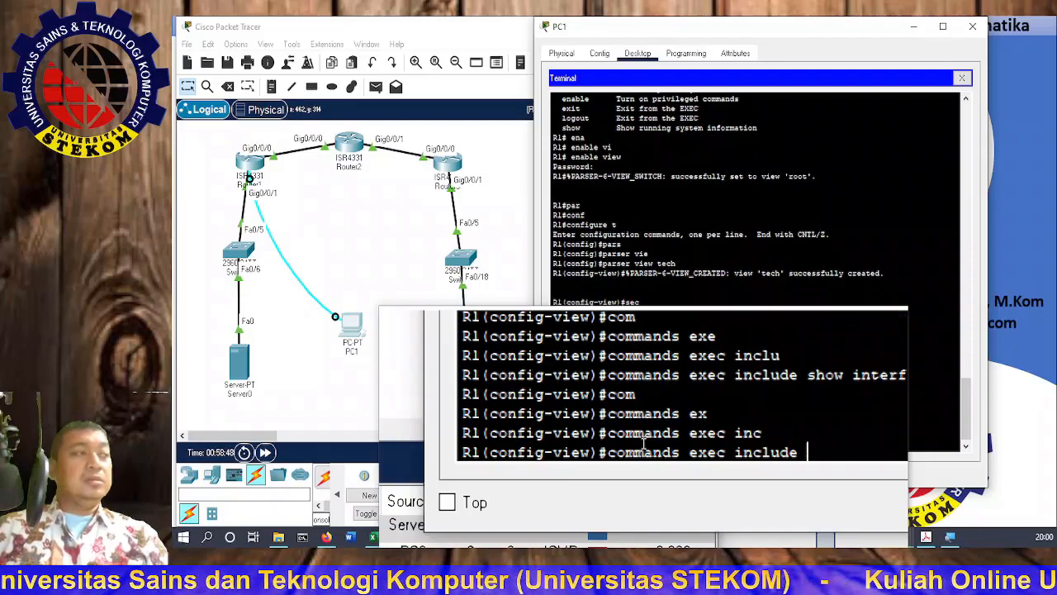
{"action": "type", "text": "show "}
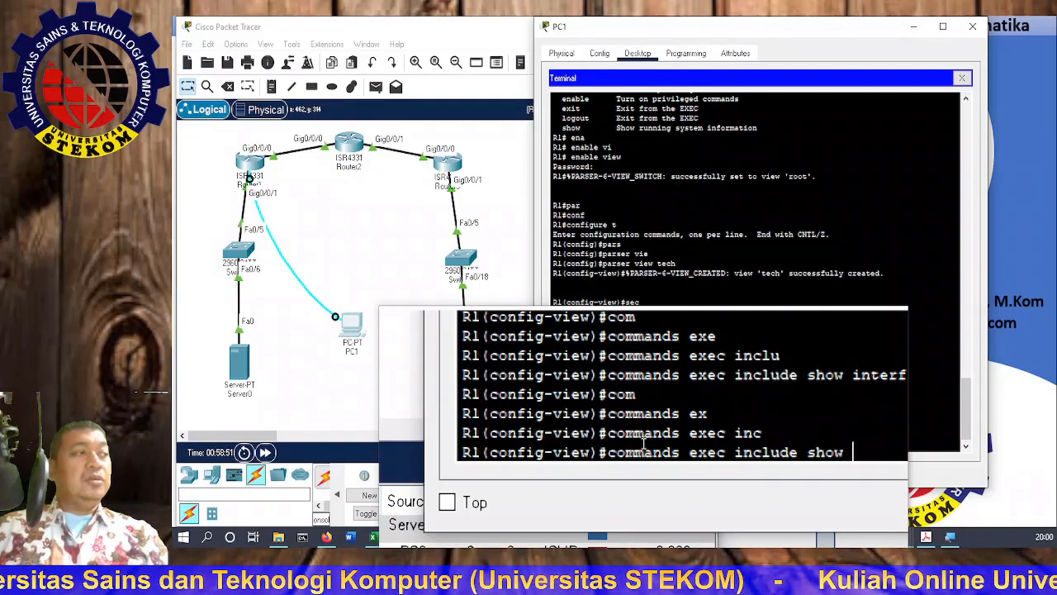
{"action": "type", "text": "ip int"}
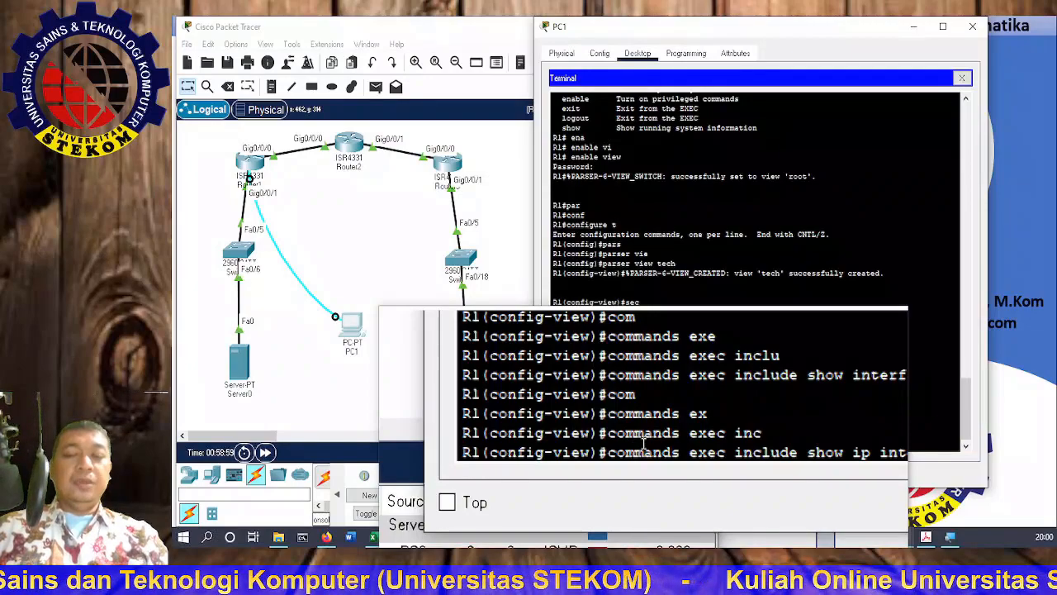
{"action": "key", "text": "Tab"}
{"action": "key", "text": "Return"}
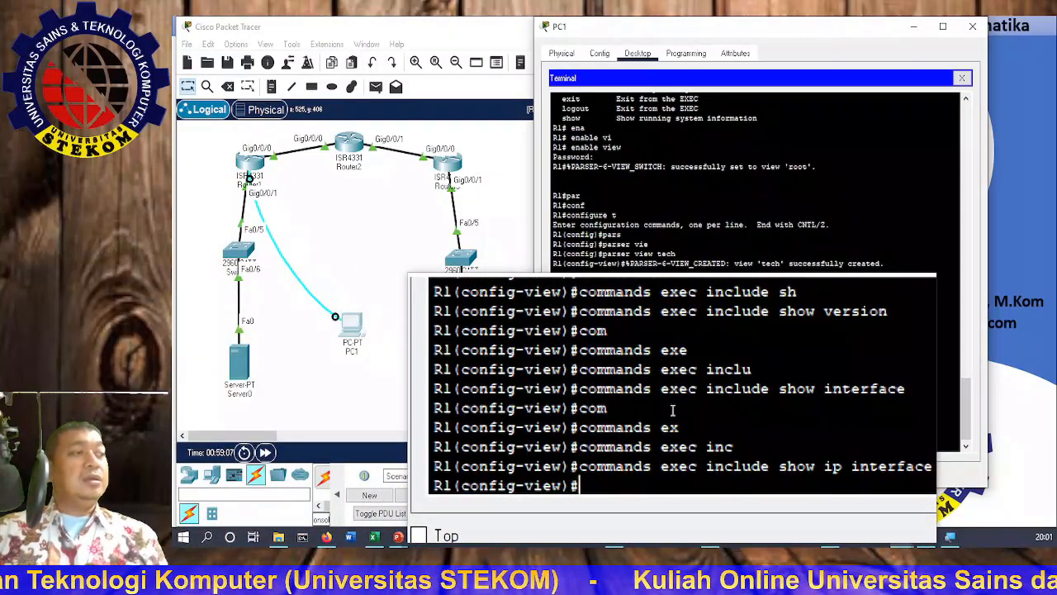
Step: Add commands exec include show parser view to the tech view, then end to R1#
{"action": "type", "text": "comm"}
{"action": "key", "text": "Tab"}
{"action": "type", "text": "e"}
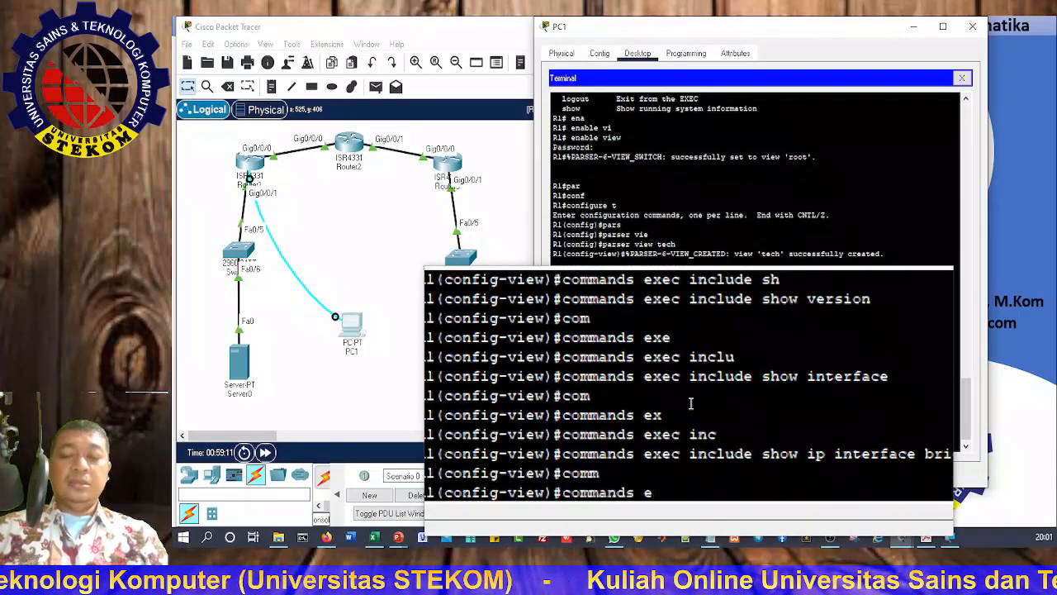
{"action": "type", "text": "x"}
{"action": "key", "text": "Tab"}
{"action": "type", "text": "inc"}
{"action": "key", "text": "Tab"}
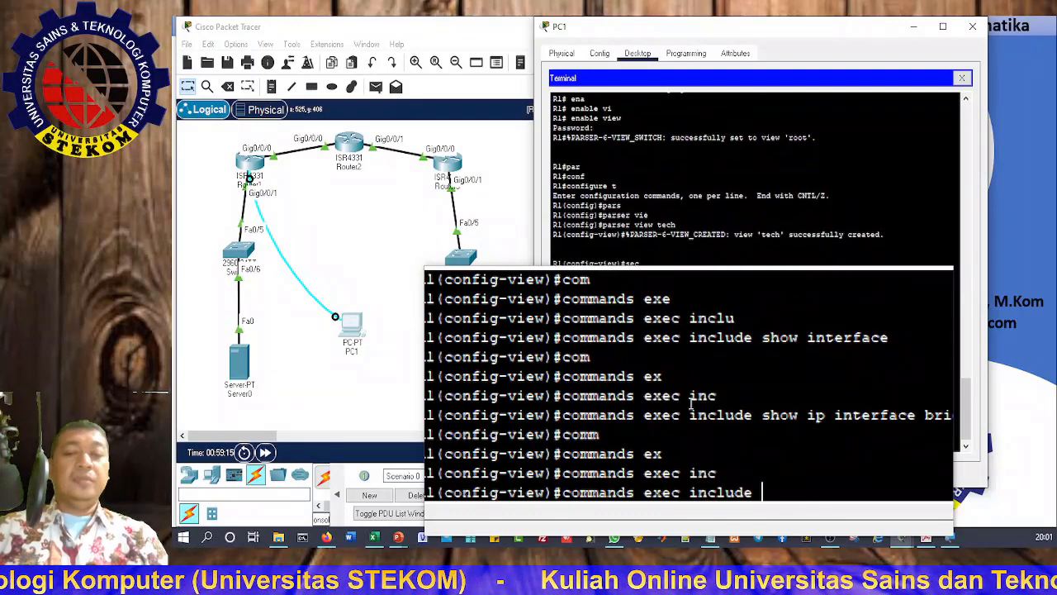
{"action": "type", "text": "show"}
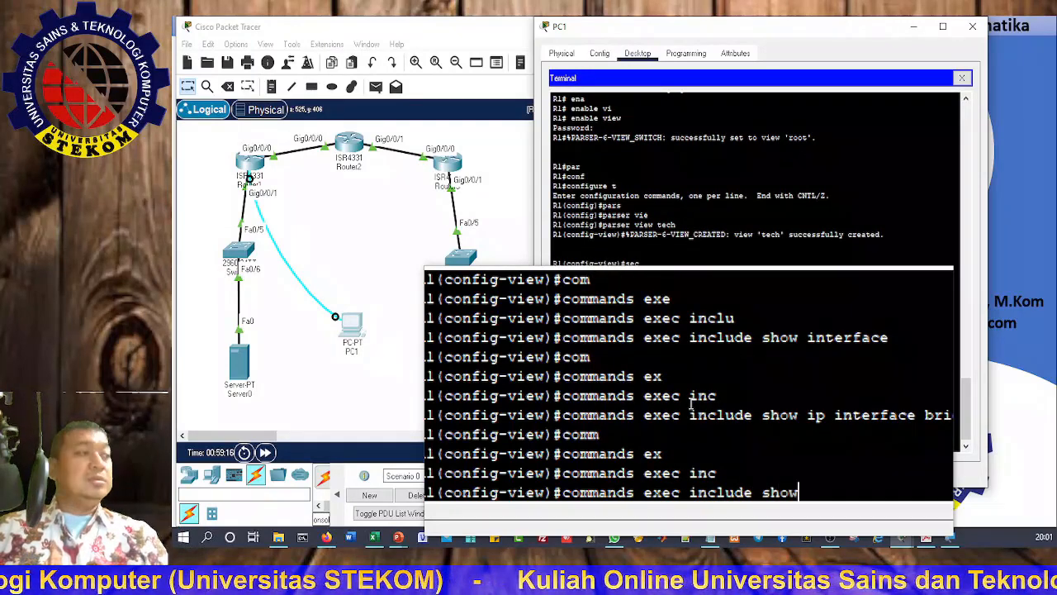
{"action": "key", "text": "Tab"}
{"action": "type", "text": "parser"}
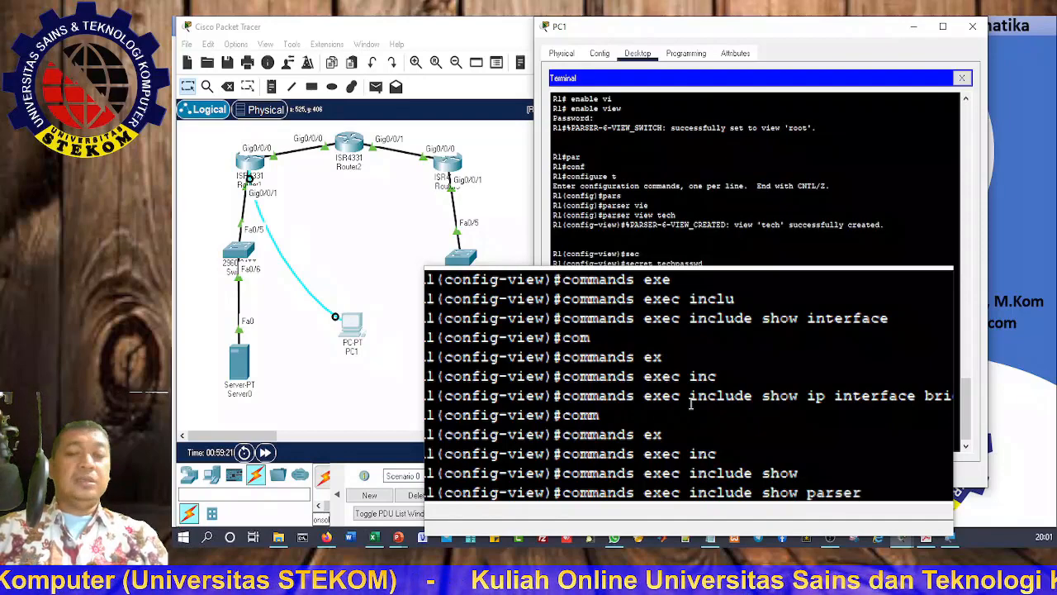
{"action": "type", "text": " view"}
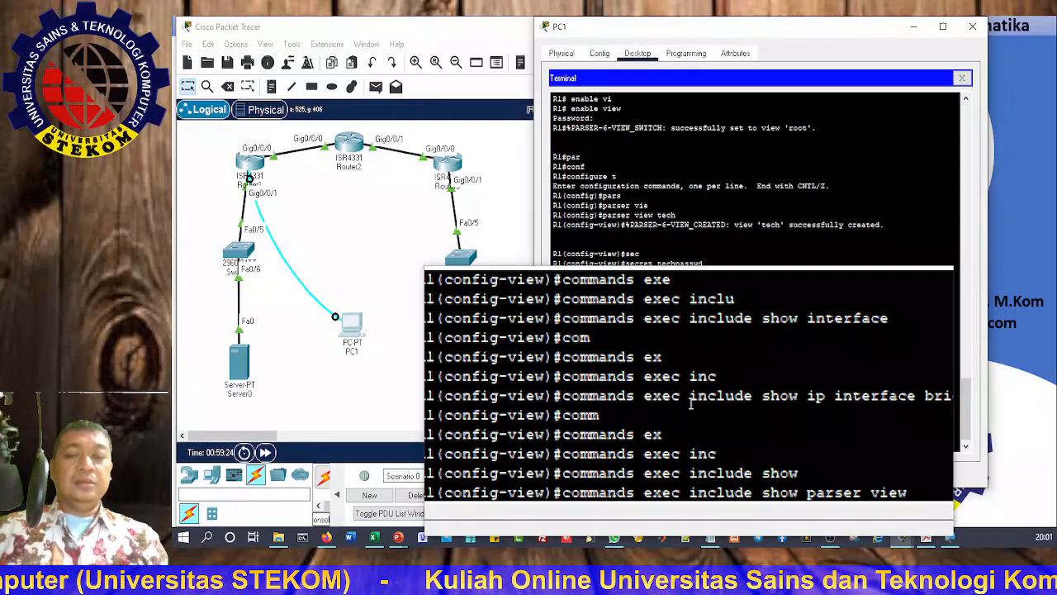
{"action": "key", "text": "Return"}
{"action": "type", "text": "end"}
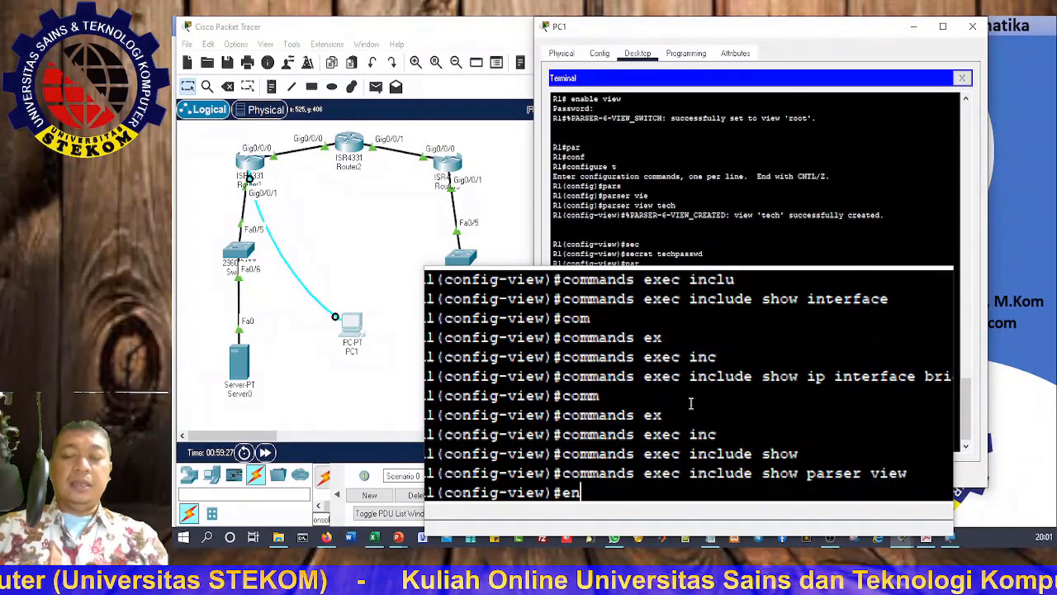
{"action": "key", "text": "Return"}
{"action": "key", "text": "Return"}
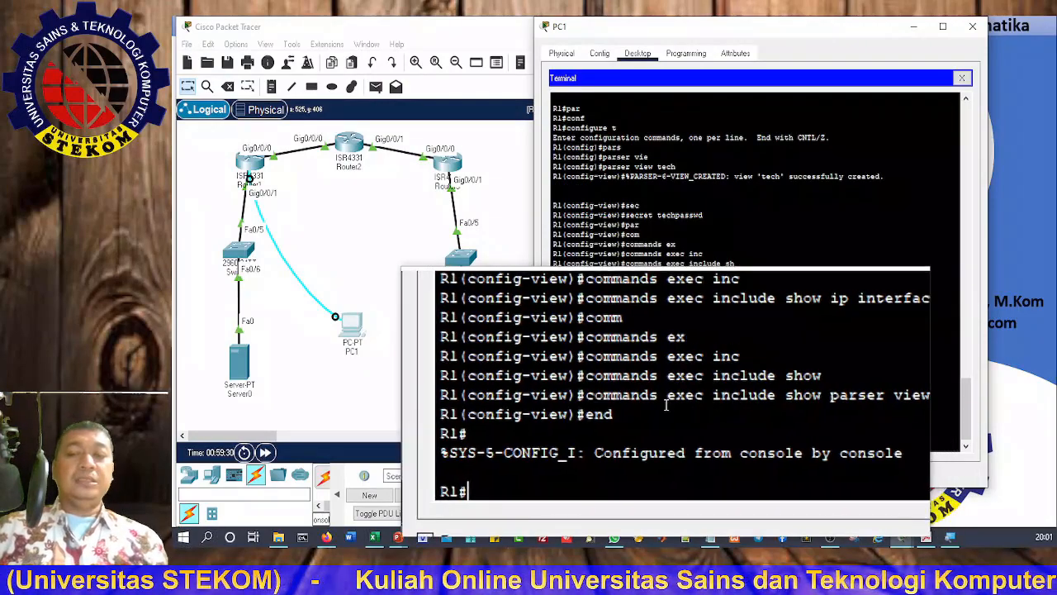
Step: Run enable view tech and enter the tech view's password to switch into it
{"action": "type", "text": "ena"}
{"action": "key", "text": "Tab"}
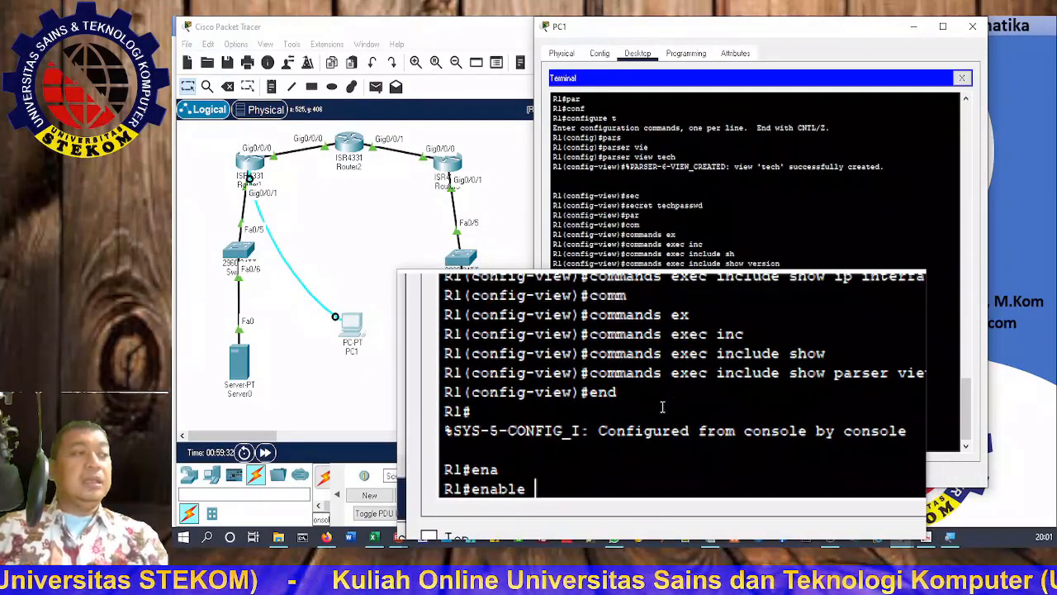
{"action": "type", "text": "vi"}
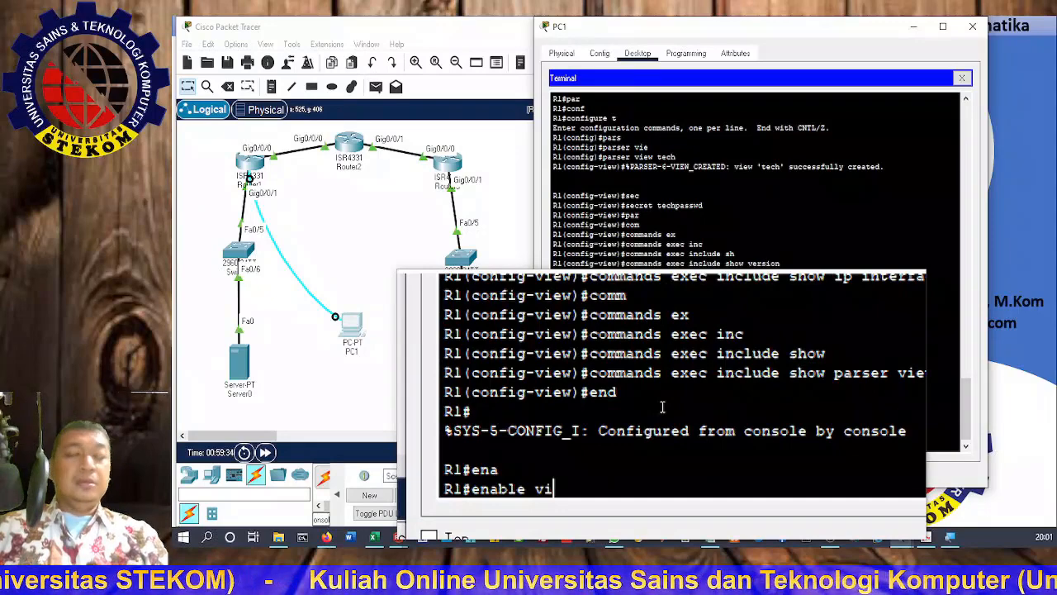
{"action": "key", "text": "Tab"}
{"action": "type", "text": "tec"}
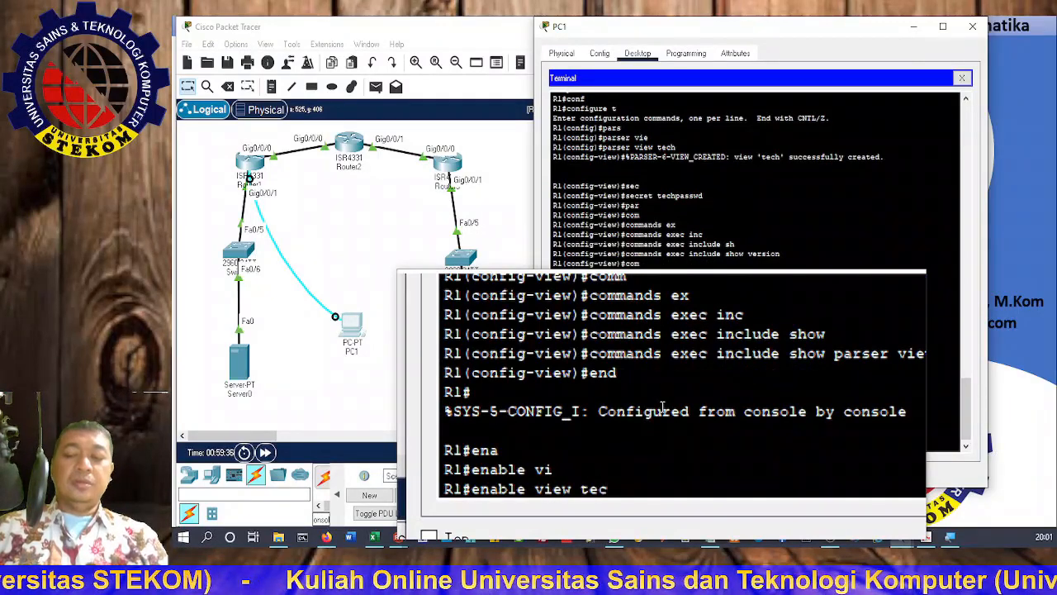
{"action": "type", "text": "h"}
{"action": "key", "text": "Return"}
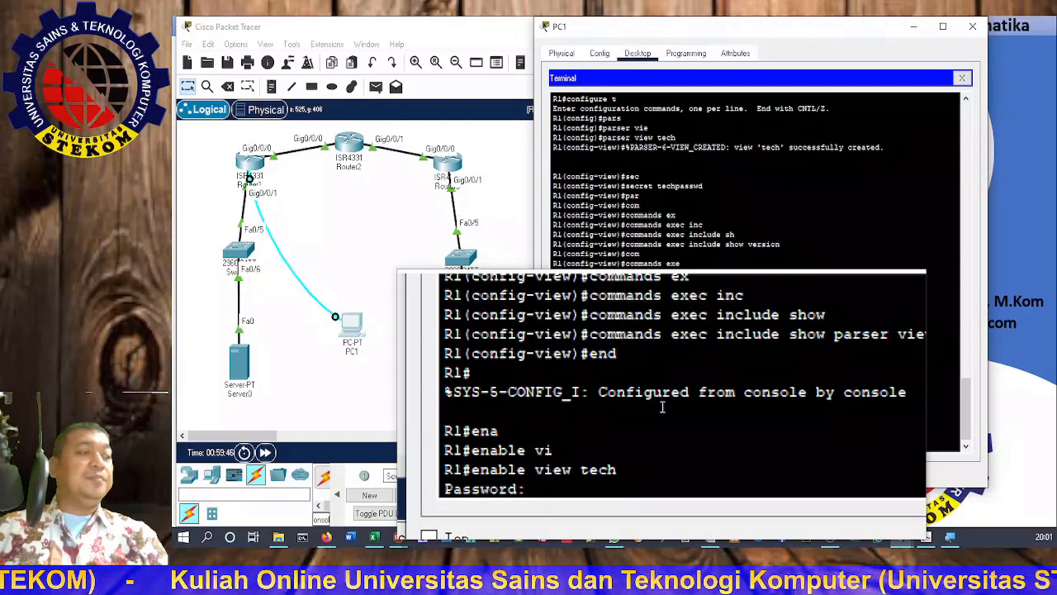
{"action": "key", "text": "Return"}
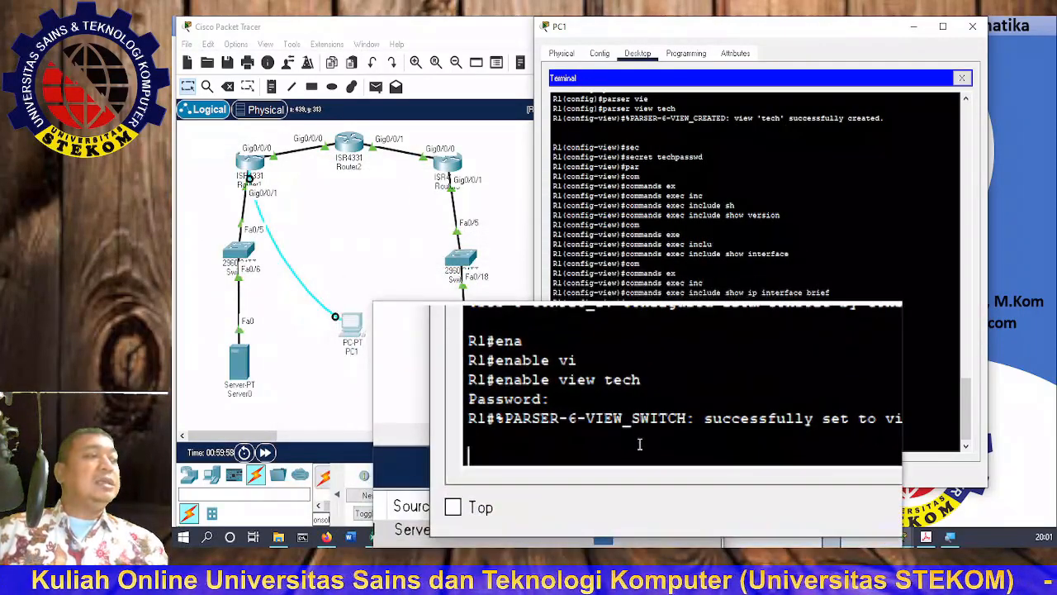
{"action": "key", "text": "Return"}
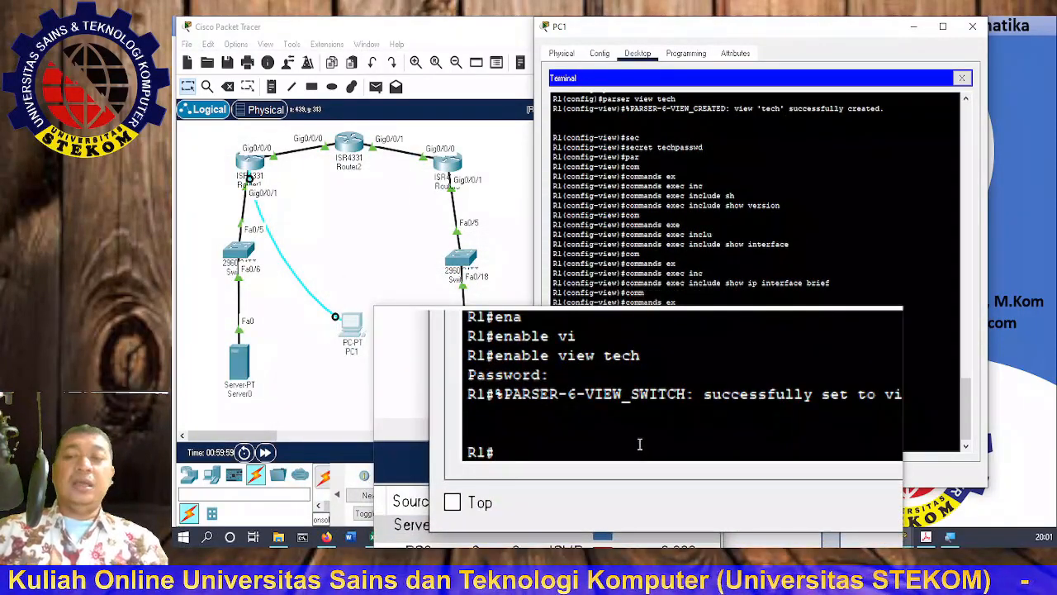
Step: List the tech view's available commands with ?, then its permitted show options with show ?
{"action": "type", "text": "?"}
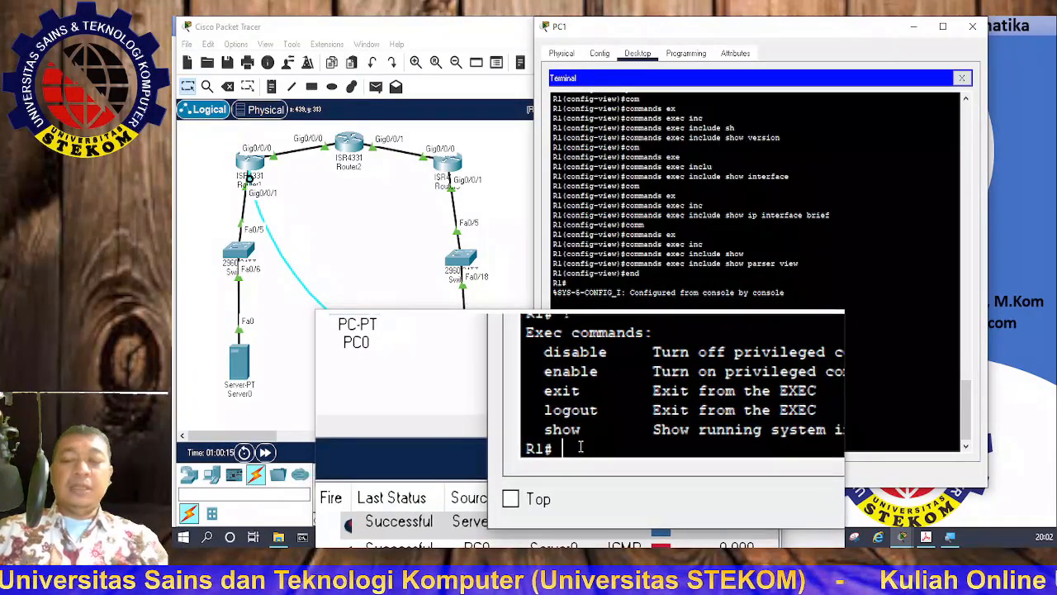
{"action": "type", "text": "sh"}
{"action": "key", "text": "Tab"}
{"action": "type", "text": "?"}
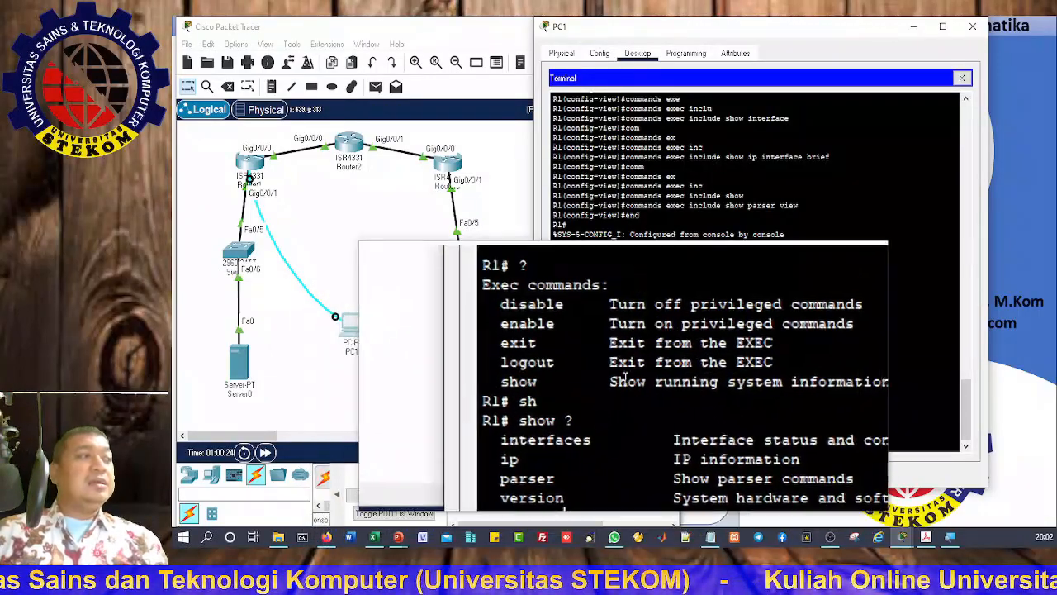
{"action": "scroll", "coordinate": [625, 376], "scroll_direction": "up", "scroll_amount": 5}
{"action": "scroll", "coordinate": [625, 375], "scroll_direction": "up", "scroll_amount": 5}
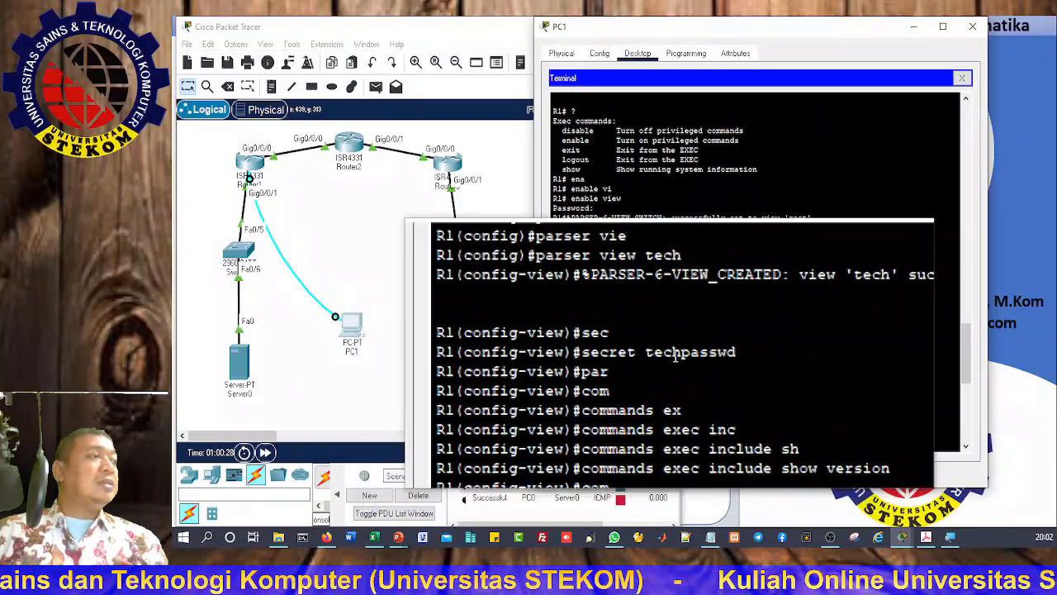
{"action": "scroll", "coordinate": [746, 417], "scroll_direction": "down", "scroll_amount": 3}
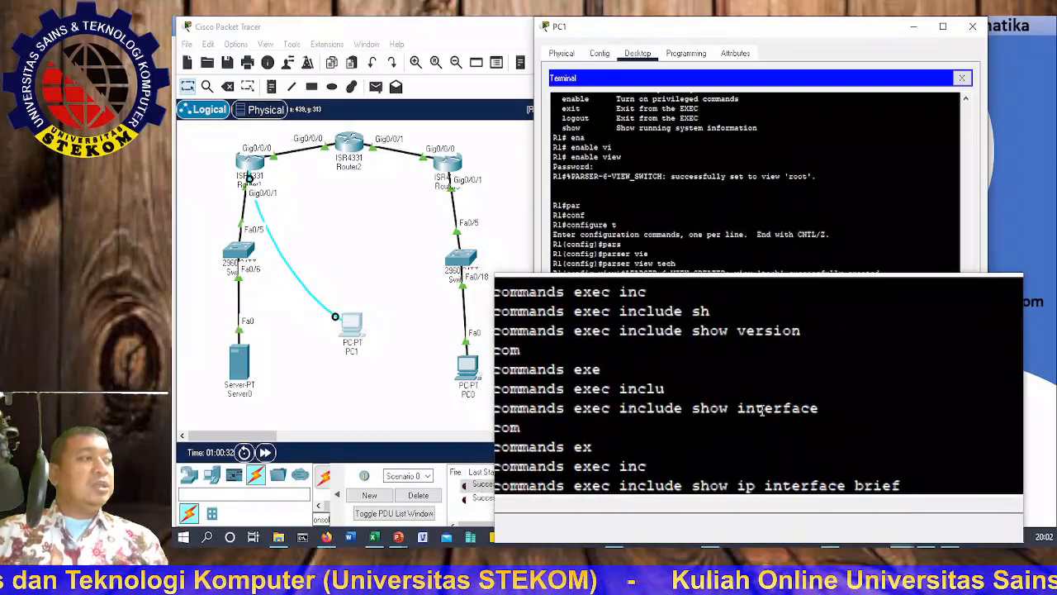
{"action": "scroll", "coordinate": [733, 411], "scroll_direction": "down", "scroll_amount": 2}
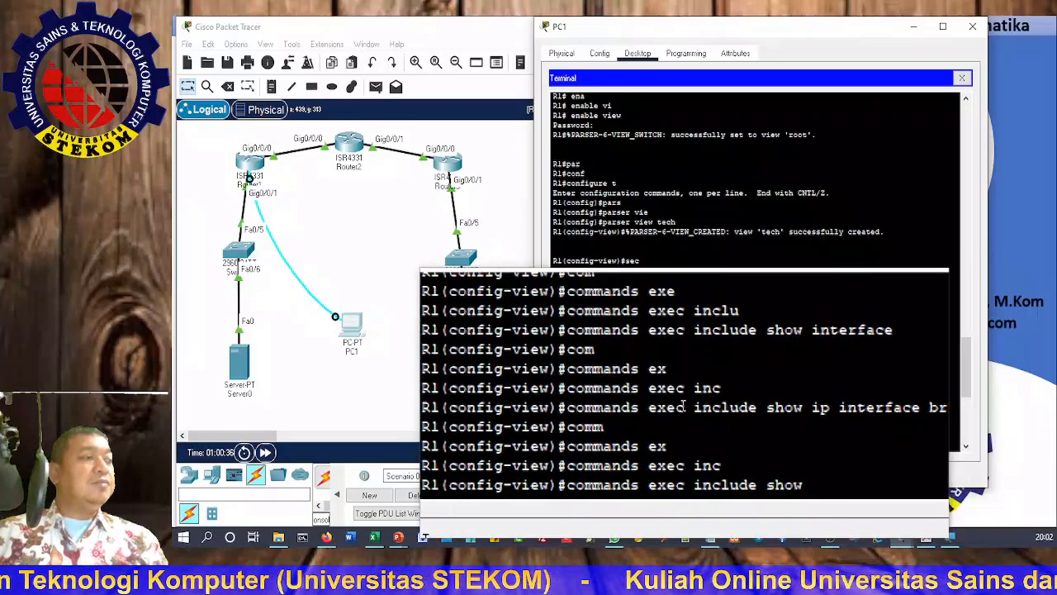
{"action": "scroll", "coordinate": [696, 419], "scroll_direction": "down", "scroll_amount": 2}
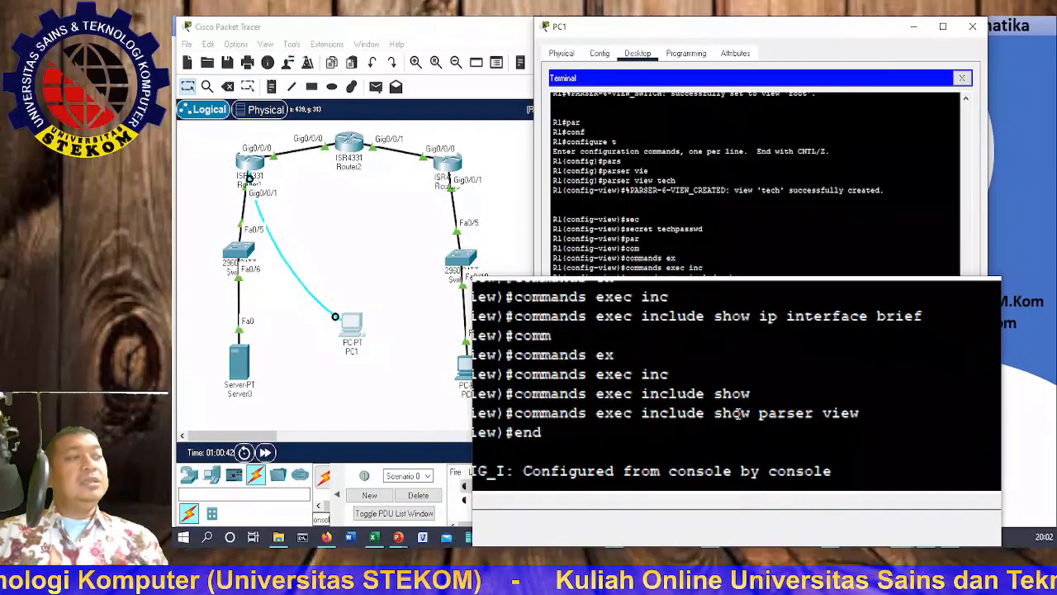
{"action": "scroll", "coordinate": [772, 413], "scroll_direction": "up", "scroll_amount": 2}
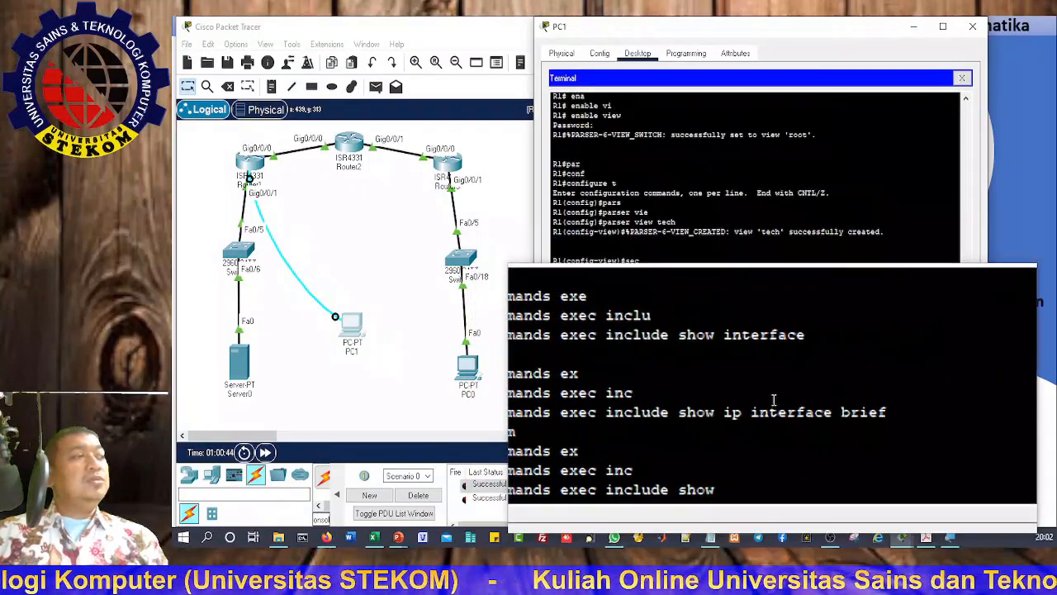
{"action": "scroll", "coordinate": [771, 401], "scroll_direction": "up", "scroll_amount": 2}
{"action": "scroll", "coordinate": [758, 380], "scroll_direction": "down", "scroll_amount": 8}
{"action": "scroll", "coordinate": [571, 417], "scroll_direction": "down", "scroll_amount": 1}
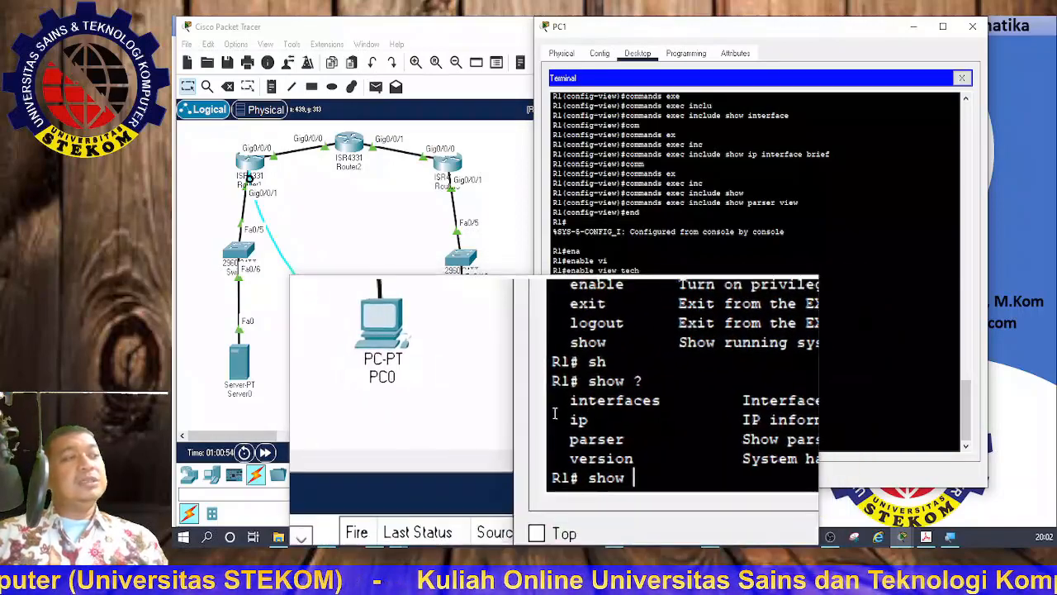
Step: Run show ip interface brief from the tech view
{"action": "key", "text": "Return"}
{"action": "type", "text": "cisco"}
{"action": "key", "text": "Return"}
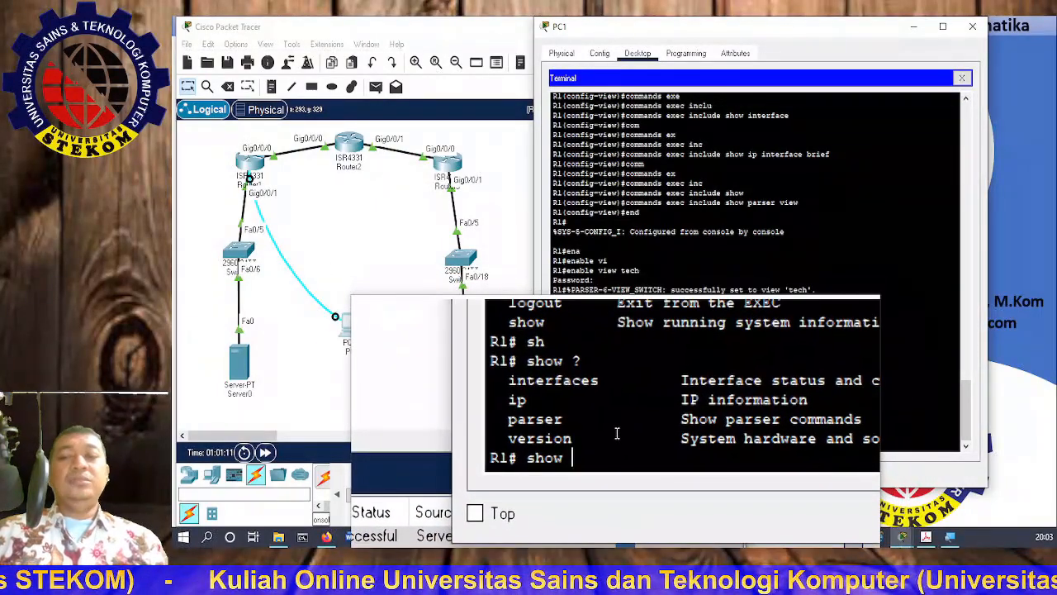
{"action": "type", "text": "i"}
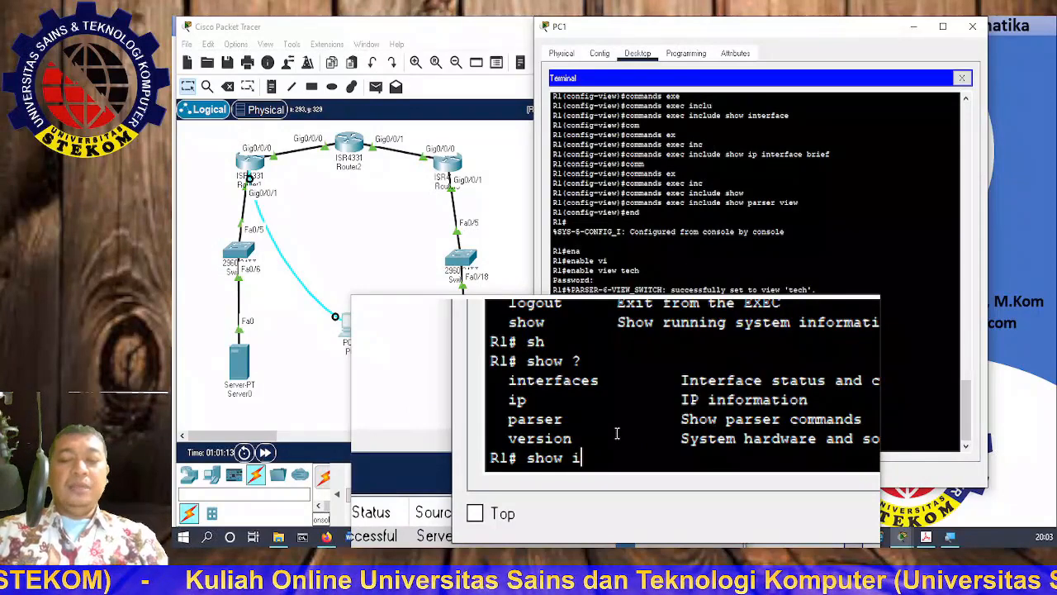
{"action": "type", "text": "p int"}
{"action": "key", "text": "Tab"}
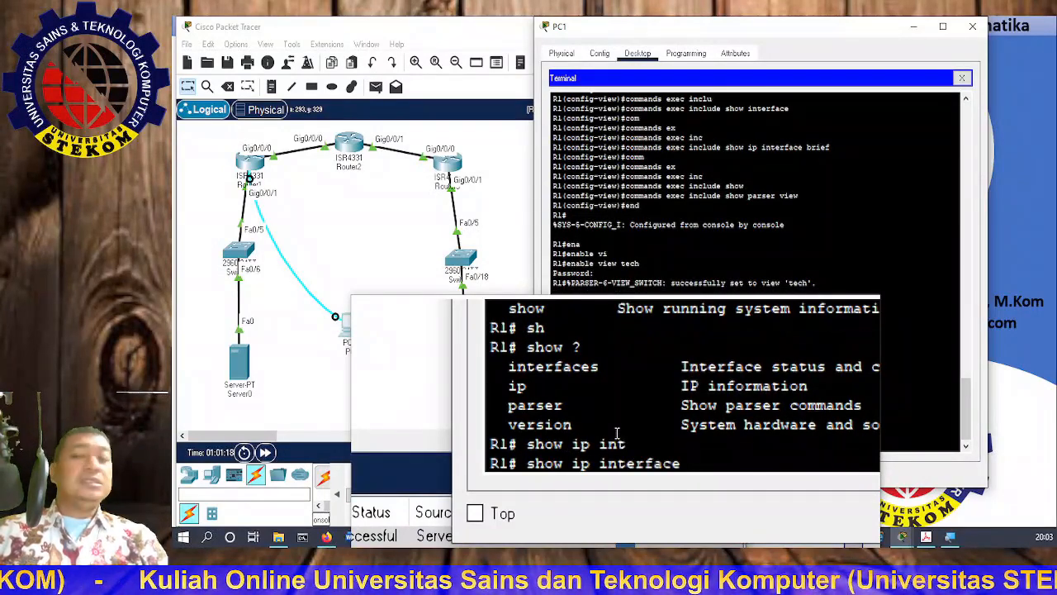
{"action": "type", "text": "b"}
{"action": "key", "text": "Tab"}
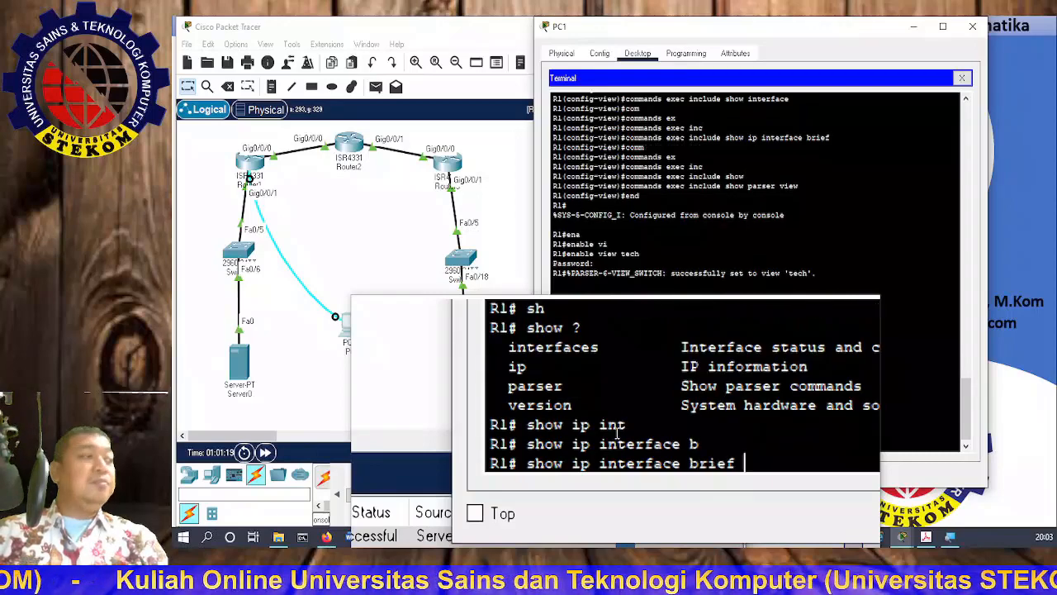
{"action": "key", "text": "Return"}
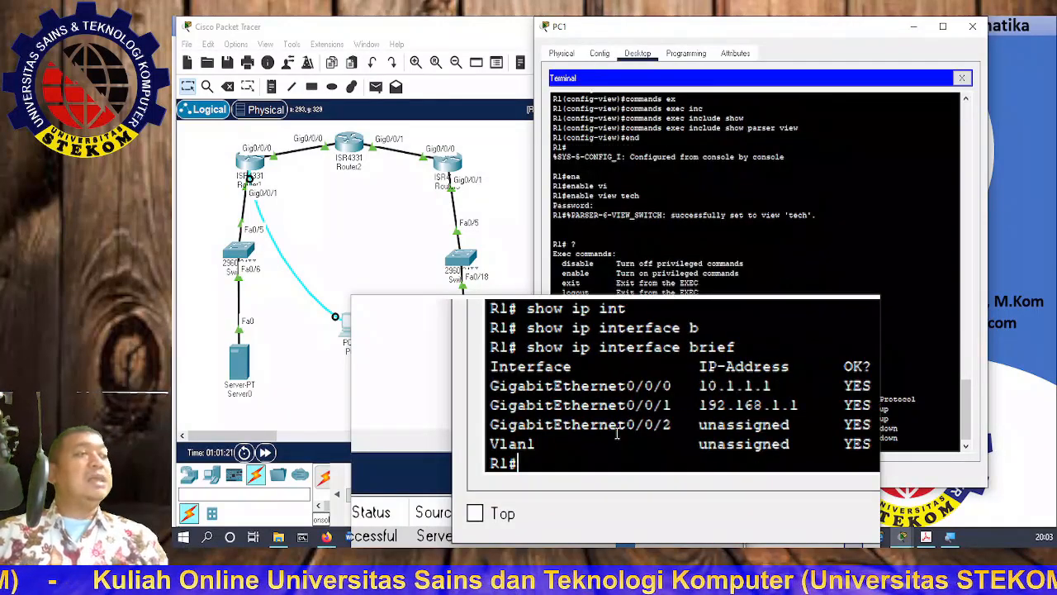
Step: Try show ip route, which is rejected, then list the allowed show ip options
{"action": "type", "text": "sh"}
{"action": "key", "text": "Tab"}
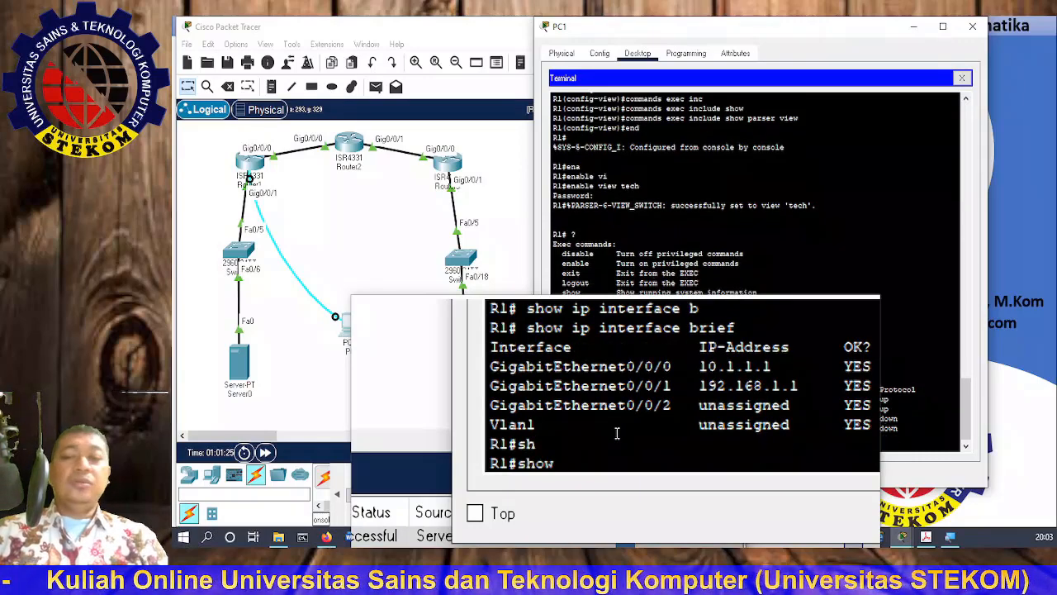
{"action": "type", "text": "i"}
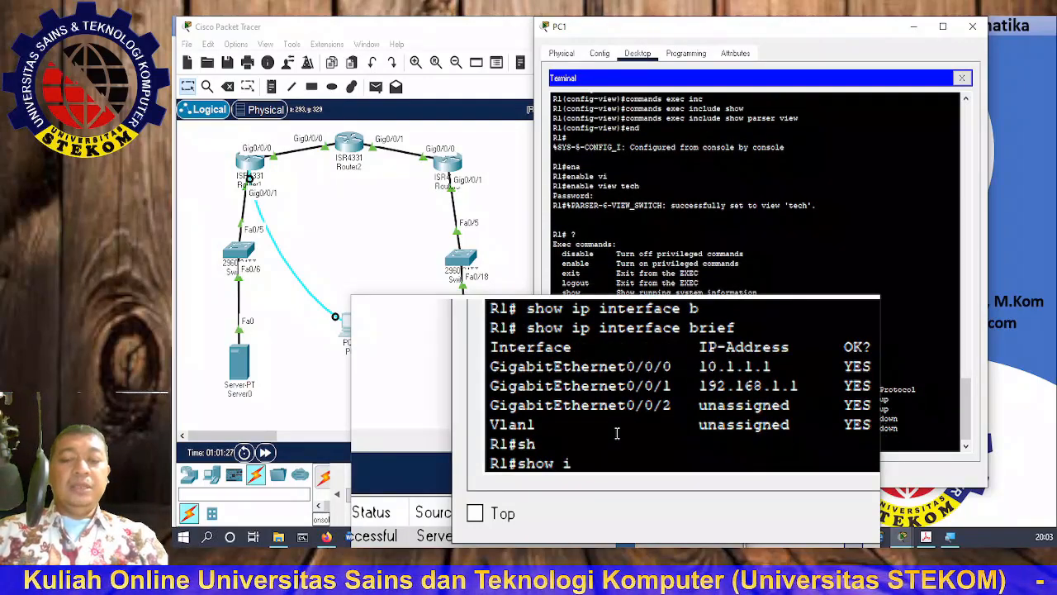
{"action": "type", "text": "p rou"}
{"action": "key", "text": "Tab"}
{"action": "type", "text": "te"}
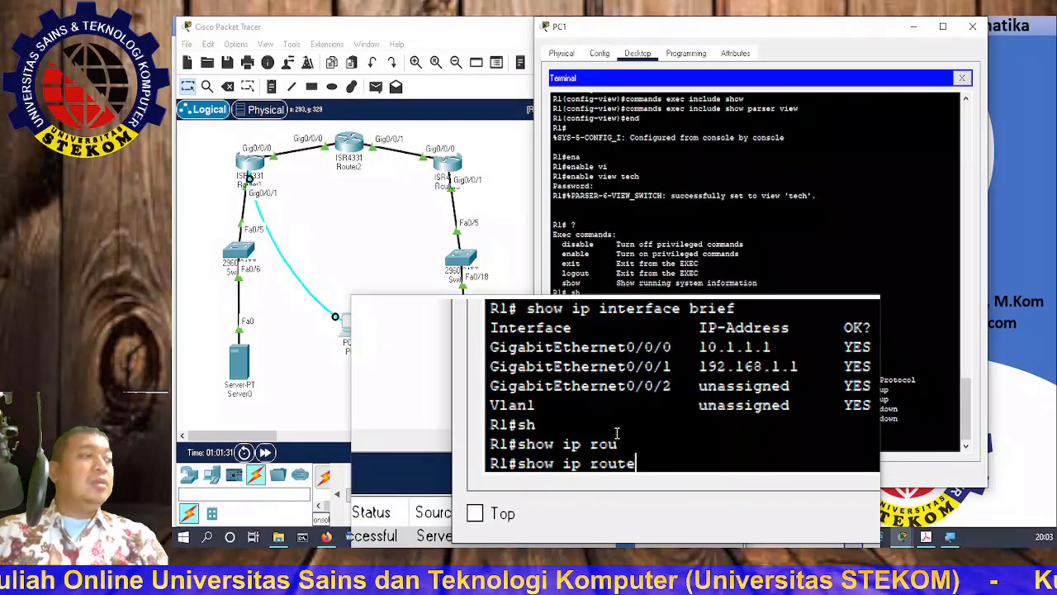
{"action": "key", "text": "Return"}
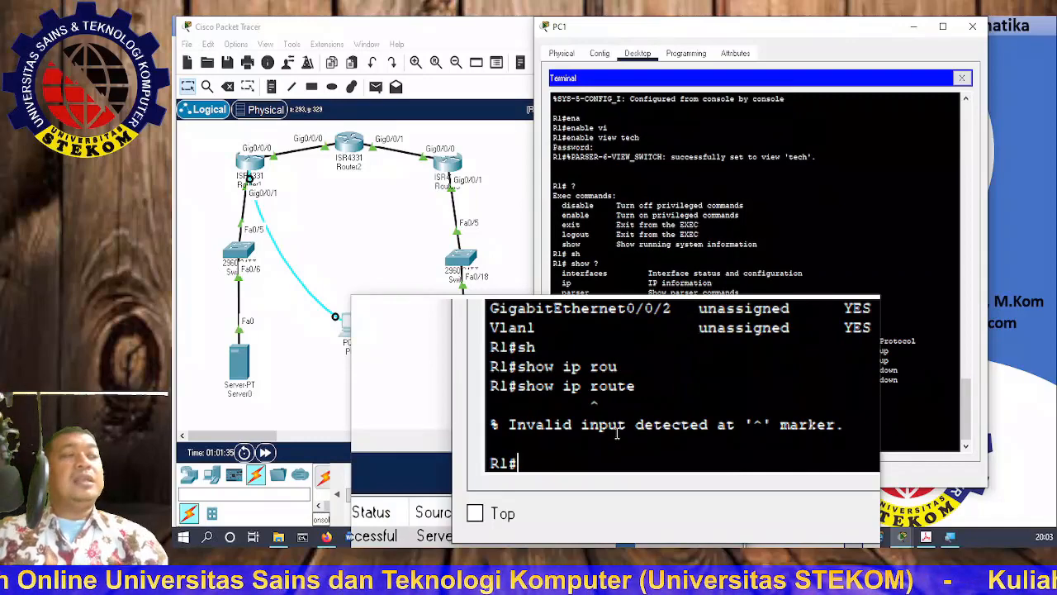
{"action": "key", "text": "Up"}
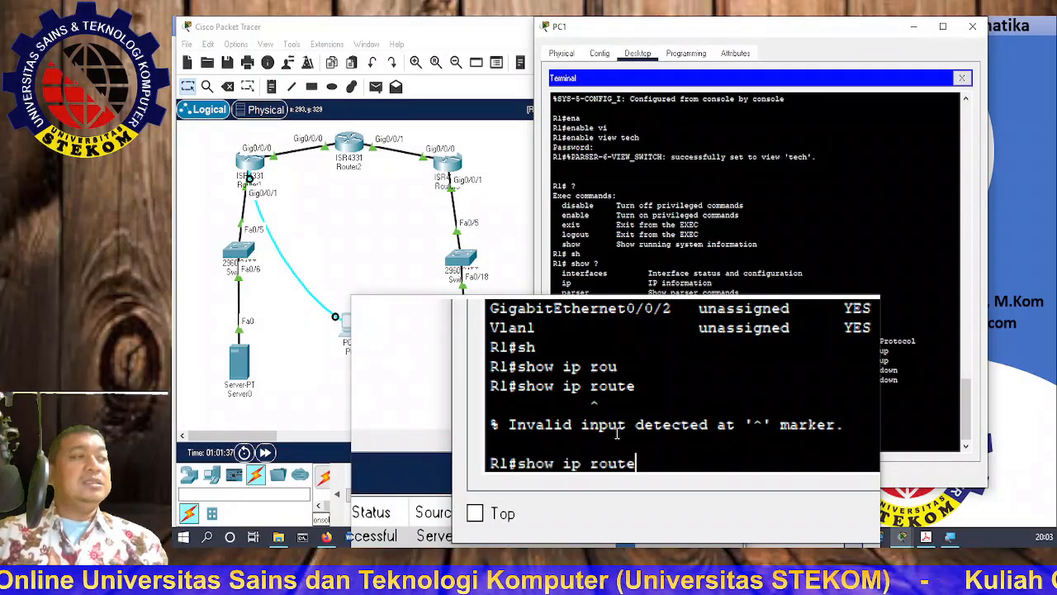
{"action": "key", "text": "BackSpace"}
{"action": "key", "text": "BackSpace"}
{"action": "key", "text": "BackSpace"}
{"action": "key", "text": "BackSpace"}
{"action": "key", "text": "BackSpace"}
{"action": "key", "text": "BackSpace"}
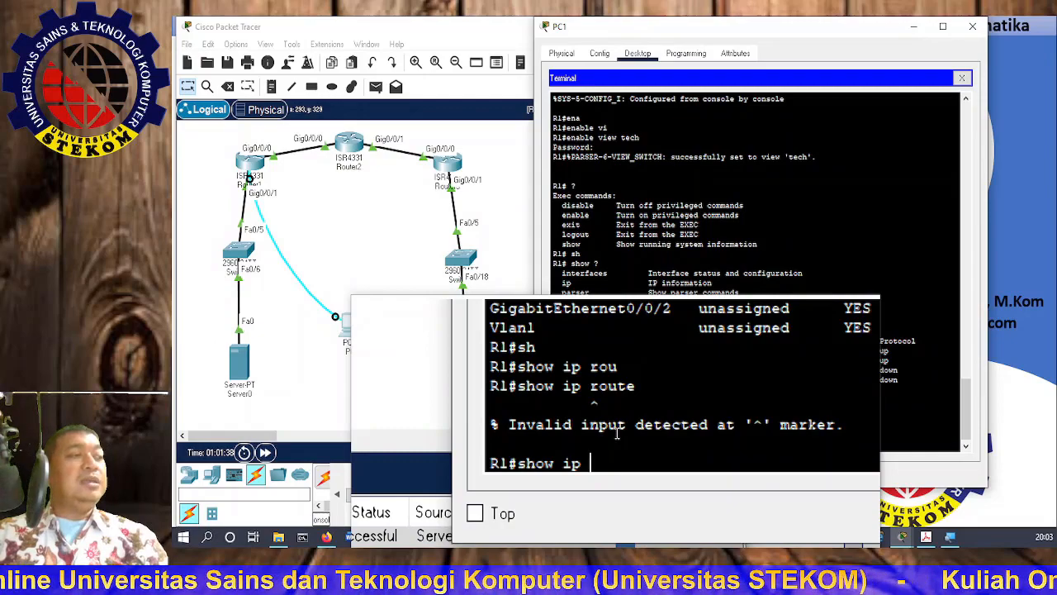
{"action": "type", "text": "?"}
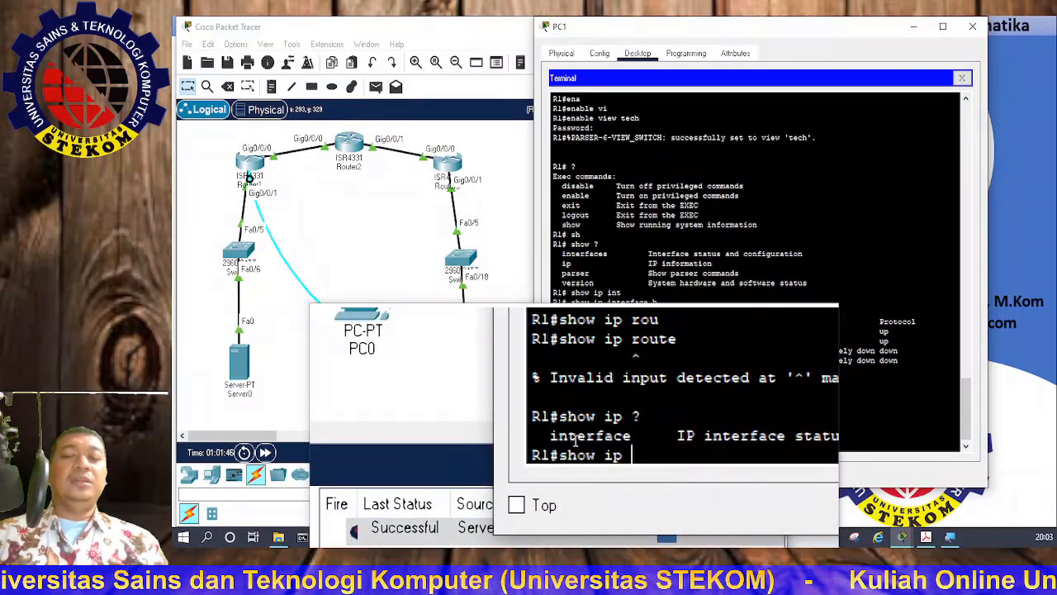
Step: Run show ip interface, then show ip interface brief again listing 10.1.1.1 and 192.168.1.1
{"action": "key", "text": "super+Escape"}
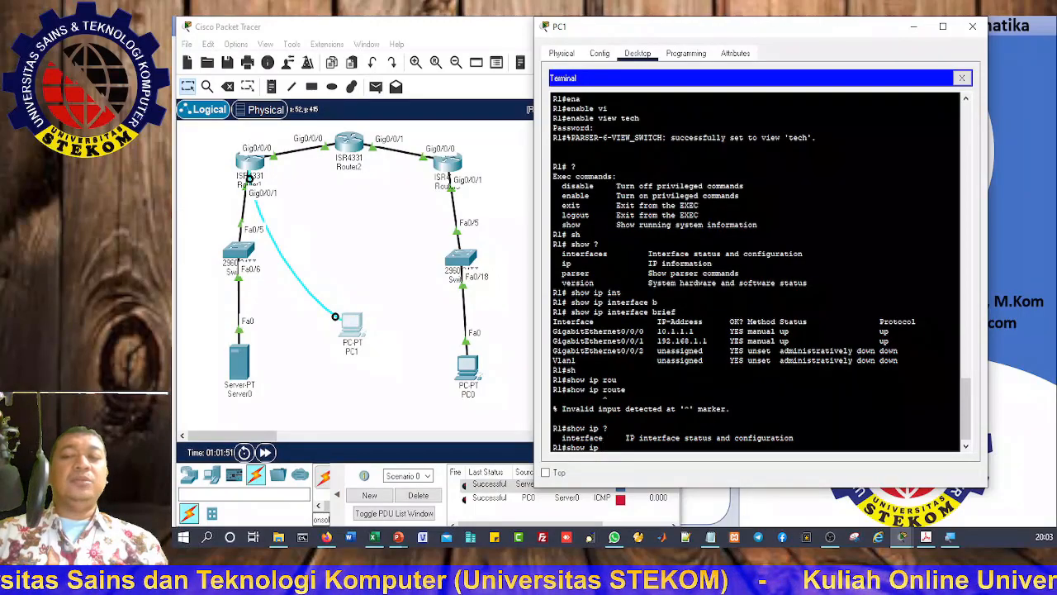
{"action": "key", "text": "super+plus"}
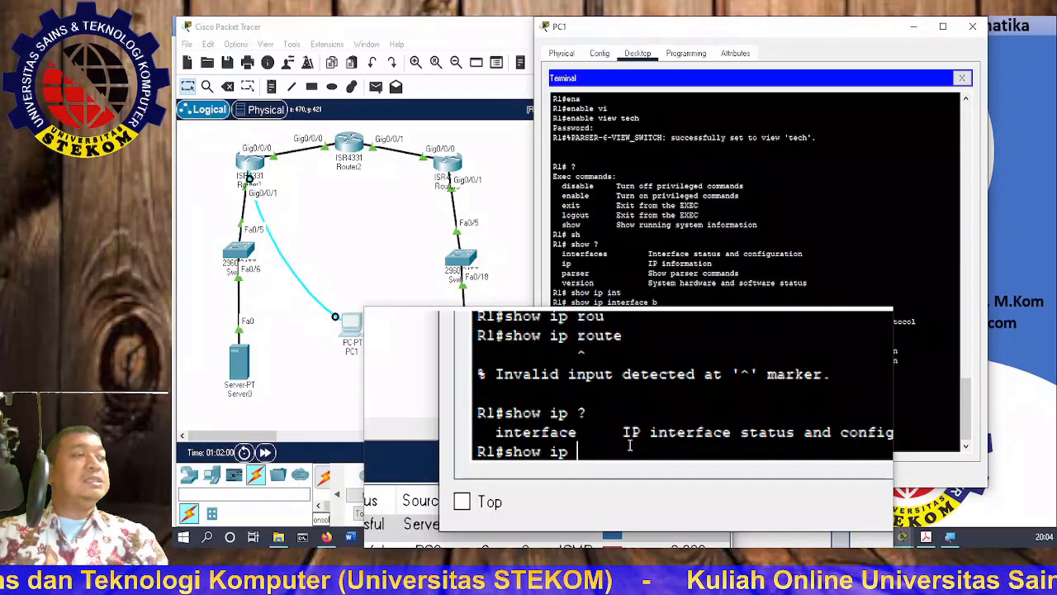
{"action": "type", "text": "int"}
{"action": "key", "text": "Tab"}
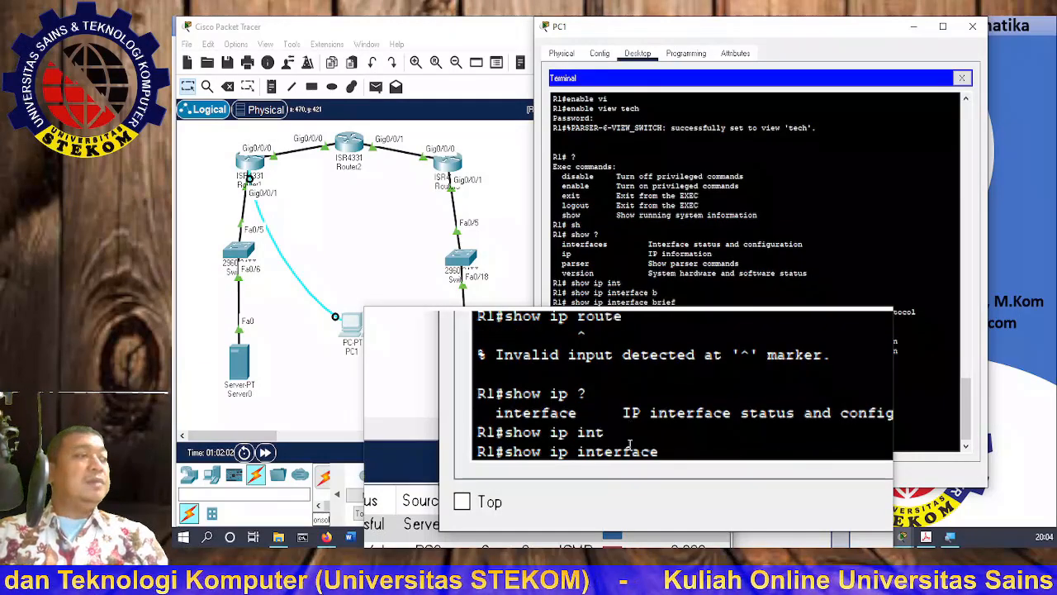
{"action": "key", "text": "Return"}
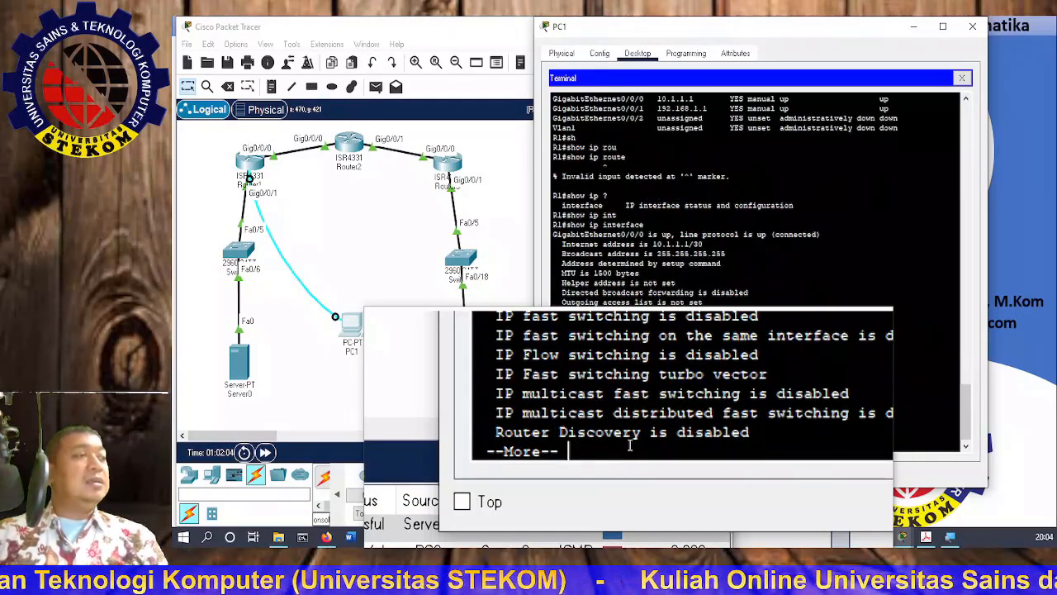
{"action": "key", "text": "q"}
{"action": "key", "text": "Up"}
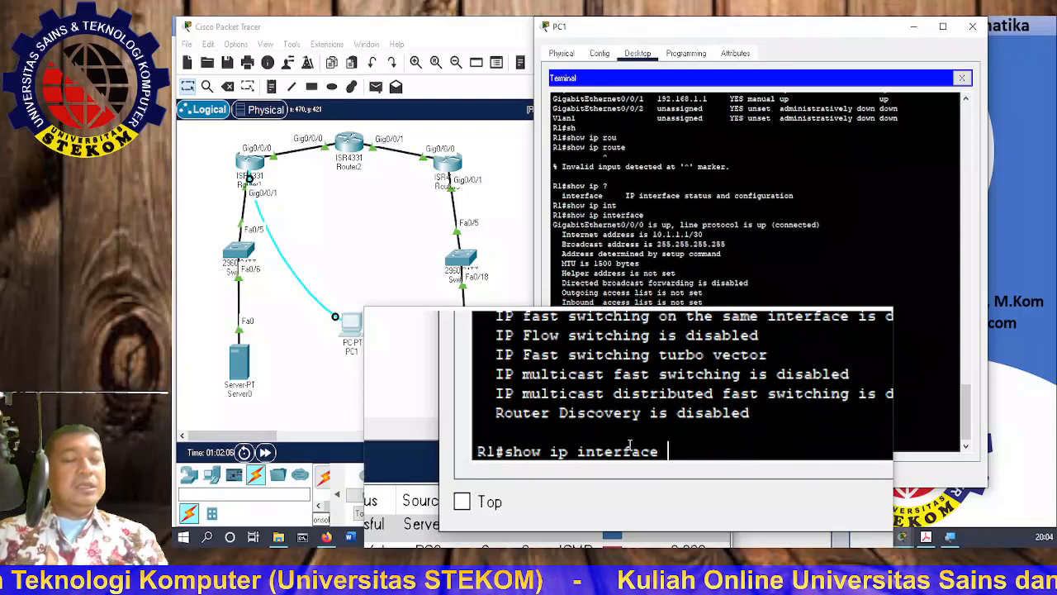
{"action": "type", "text": "br"}
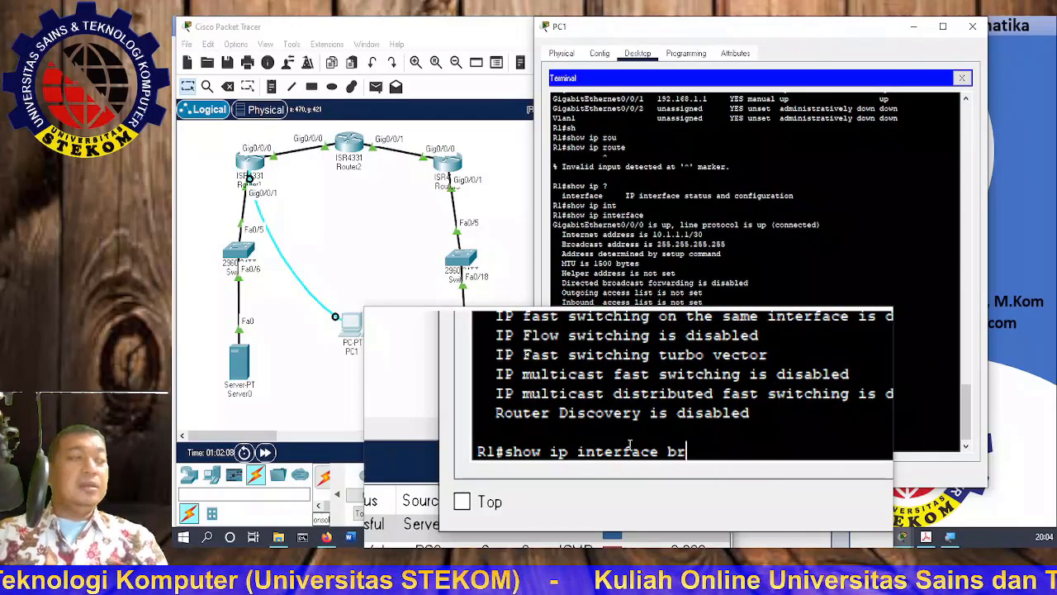
{"action": "key", "text": "Tab"}
{"action": "key", "text": "Return"}
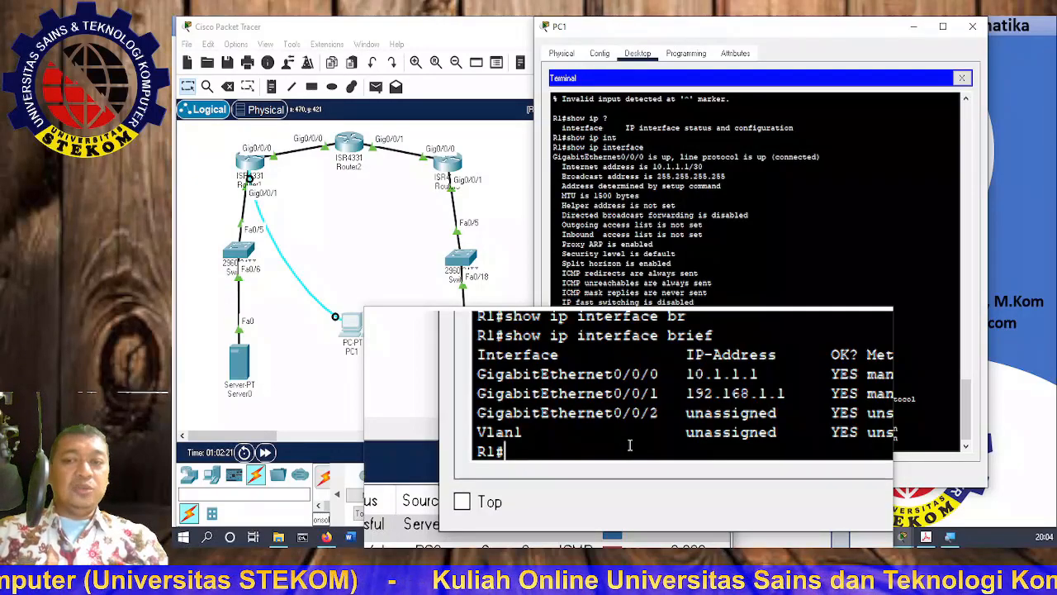
Step: Enter the root view with its password and display R1's routing table with sh ip route
{"action": "type", "text": "ena"}
{"action": "key", "text": "Tab"}
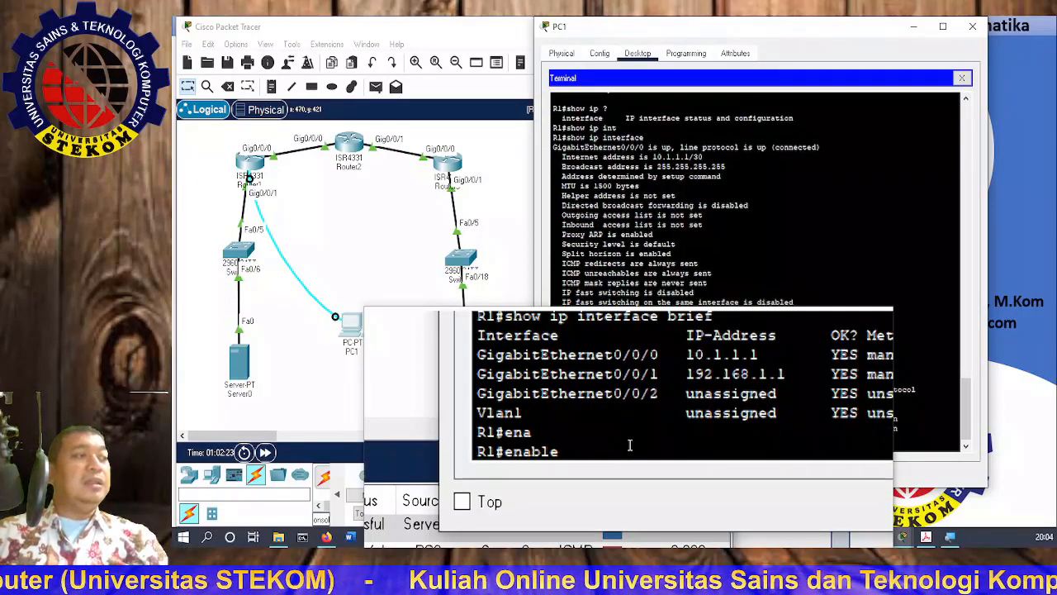
{"action": "type", "text": "vi"}
{"action": "key", "text": "Tab"}
{"action": "key", "text": "Return"}
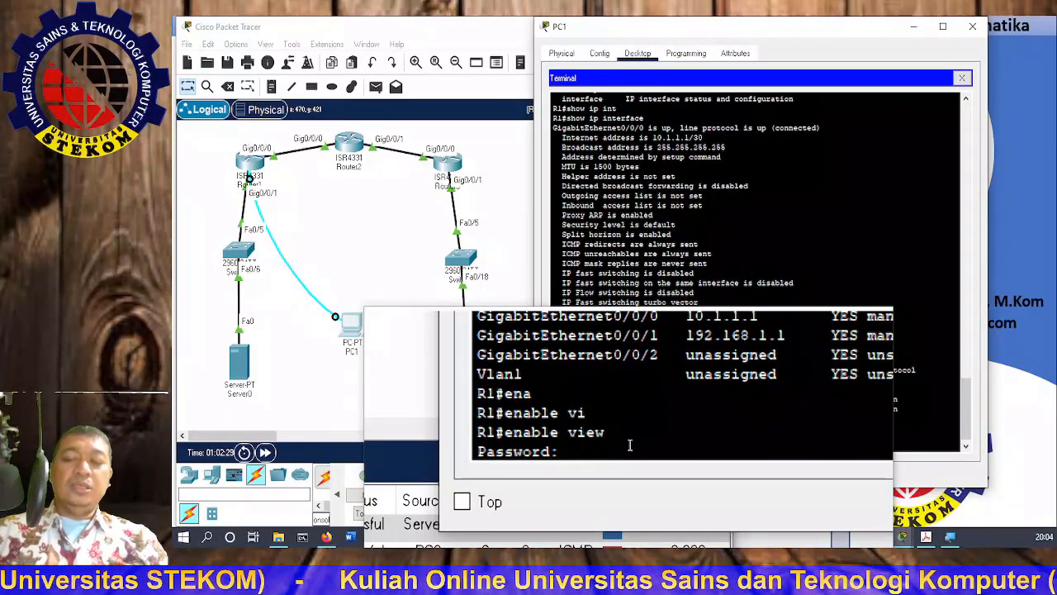
{"action": "key", "text": "Return"}
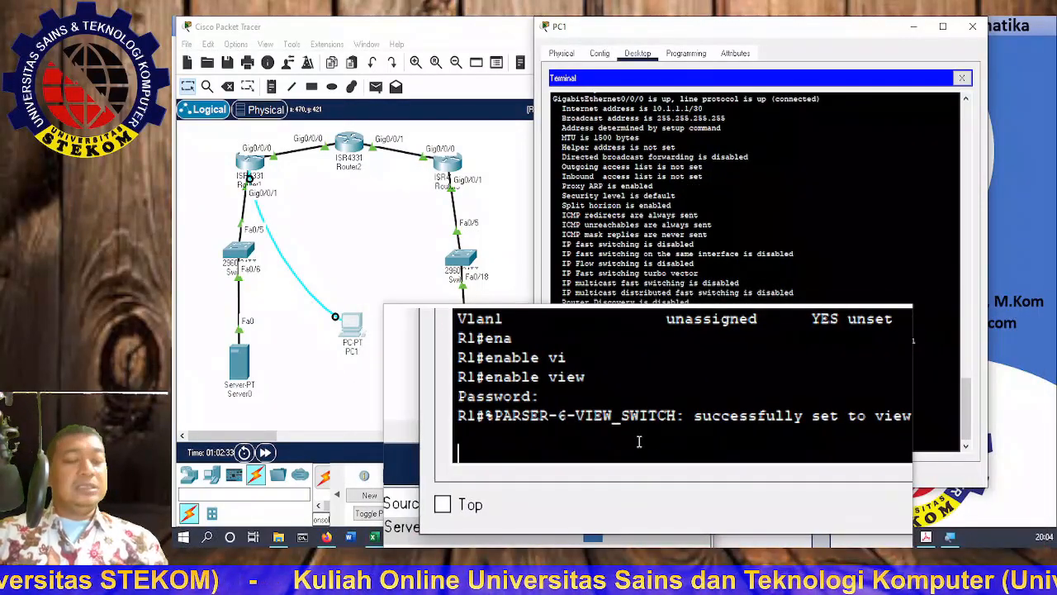
{"action": "key", "text": "Return"}
{"action": "type", "text": "sh ip route"}
{"action": "key", "text": "Tab"}
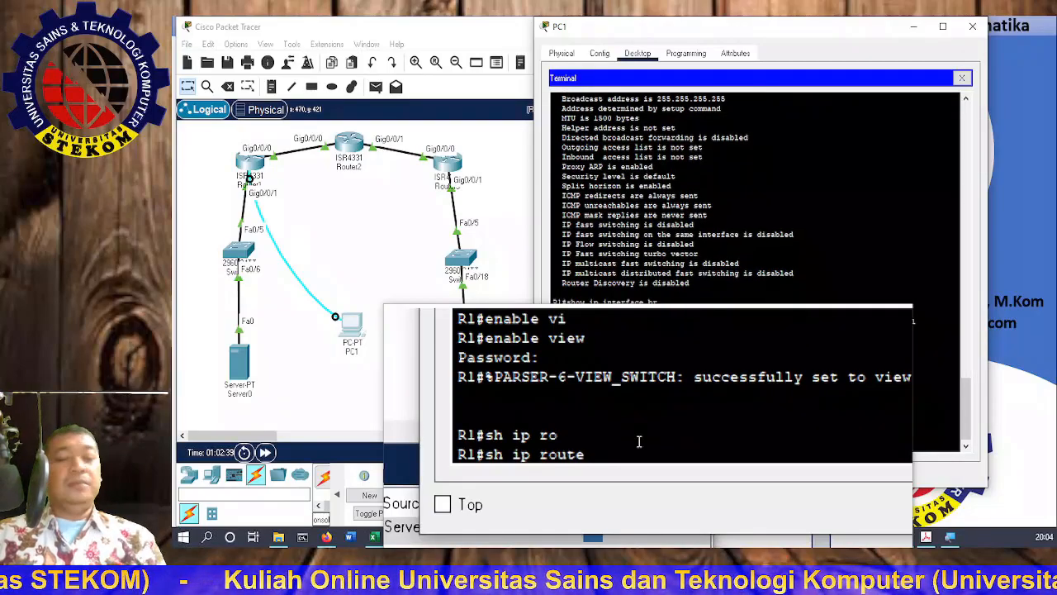
{"action": "key", "text": "Return"}
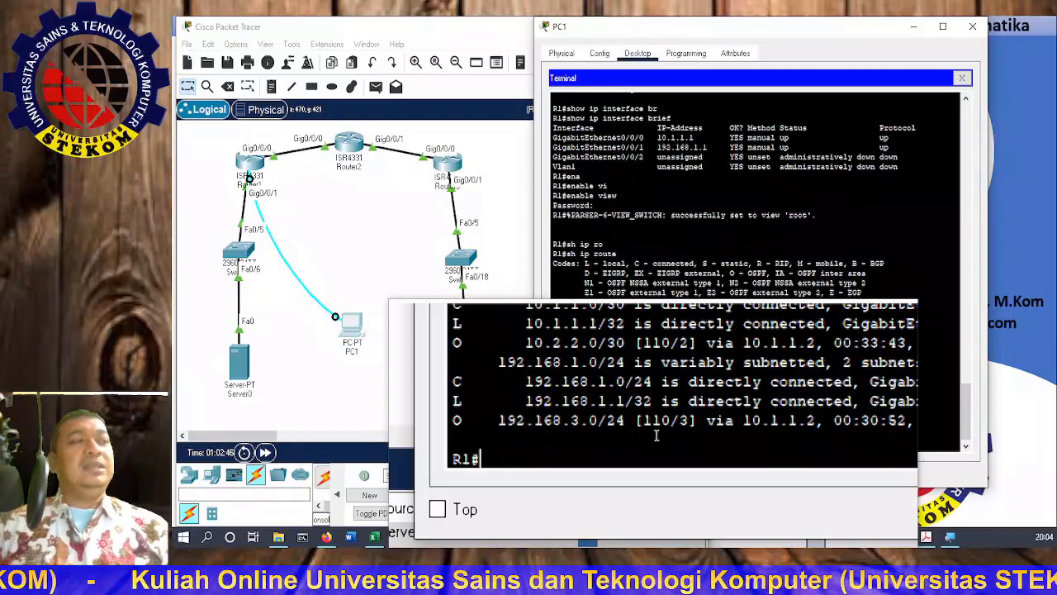
Step: Save the configuration with copy running-config startup-config, accepting the default filename
{"action": "type", "text": "copy"}
{"action": "key", "text": "Tab"}
{"action": "type", "text": "run"}
{"action": "key", "text": "Tab"}
{"action": "type", "text": "st"}
{"action": "key", "text": "Tab"}
{"action": "key", "text": "Return"}
{"action": "key", "text": "Return"}
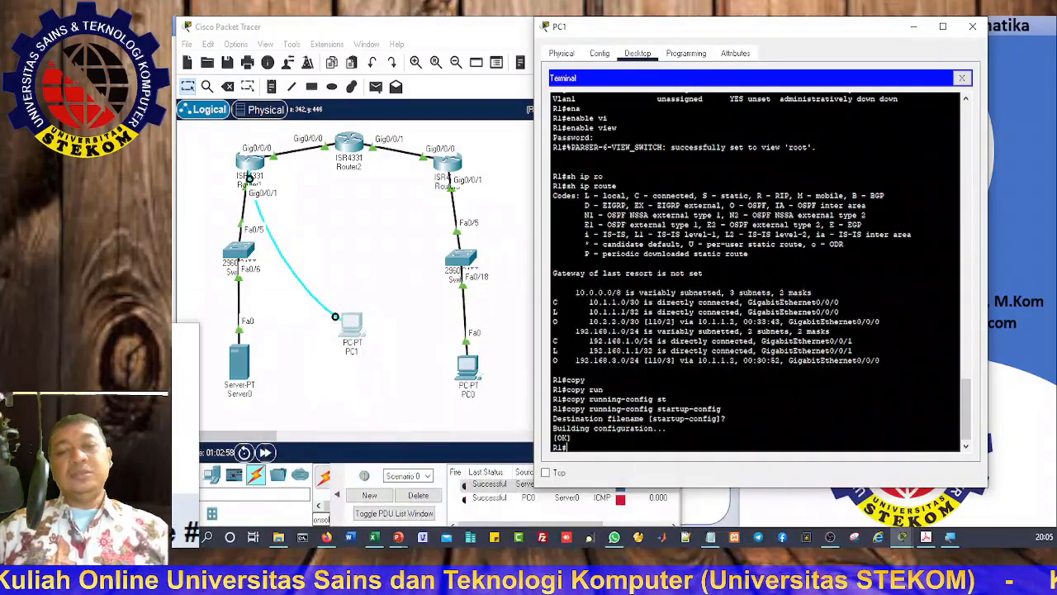
Step: Close PC1's terminal, maximize Packet Tracer and start a note right of the topology
{"action": "left_click", "coordinate": [972, 27]}
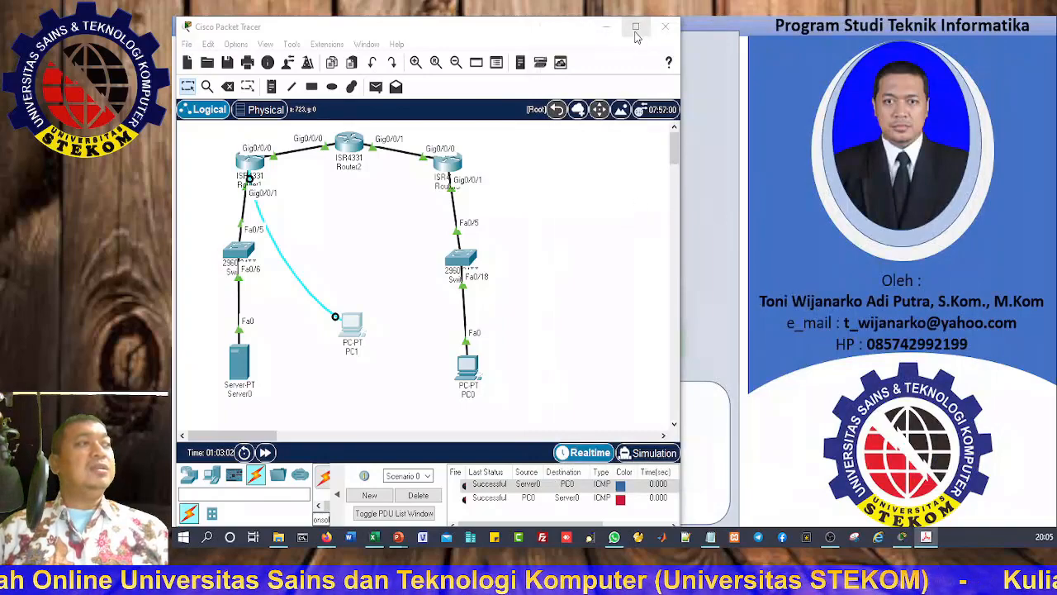
{"action": "left_click", "coordinate": [635, 27]}
{"action": "left_click", "coordinate": [266, 80]}
{"action": "left_click", "coordinate": [573, 173]}
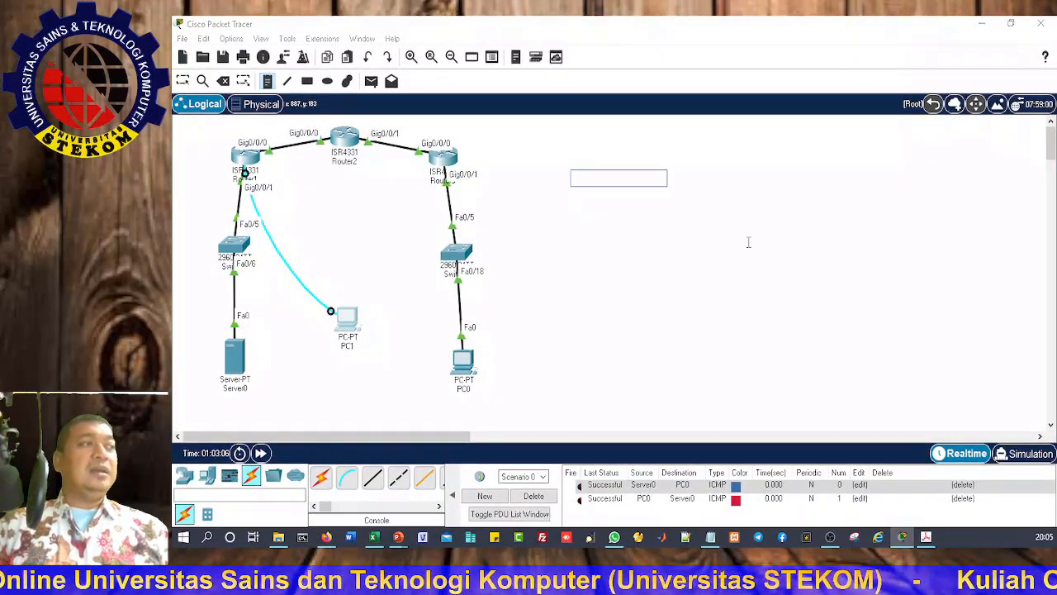
Step: Write a LOGIN note with one line per view giving the root, admin1, admin2 and tech passwords
{"action": "type", "text": "LOGIN"}
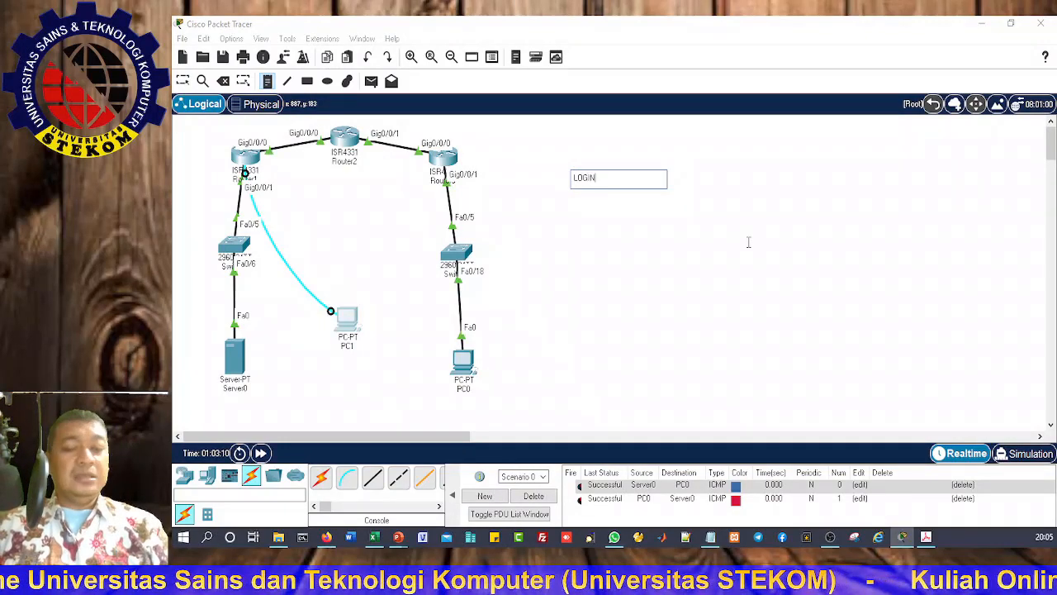
{"action": "key", "text": "Return"}
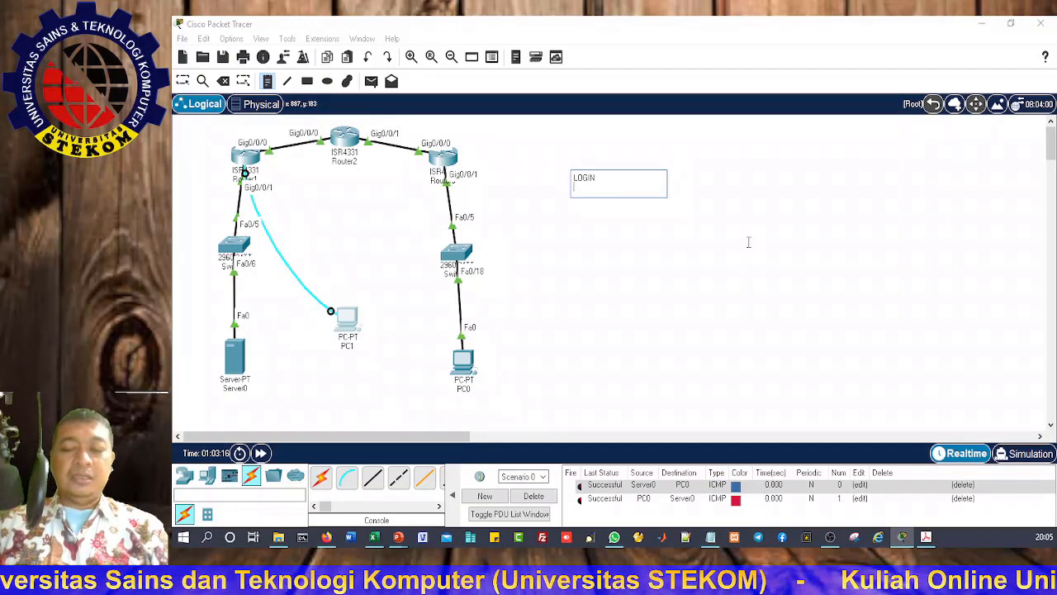
{"action": "type", "text": "roo"}
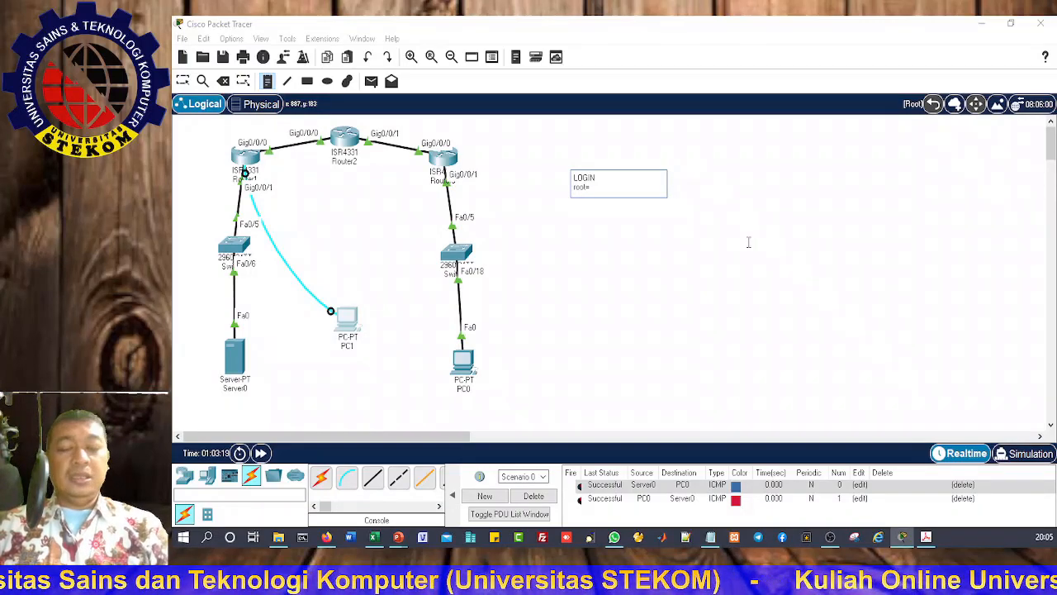
{"action": "type", "text": "t="}
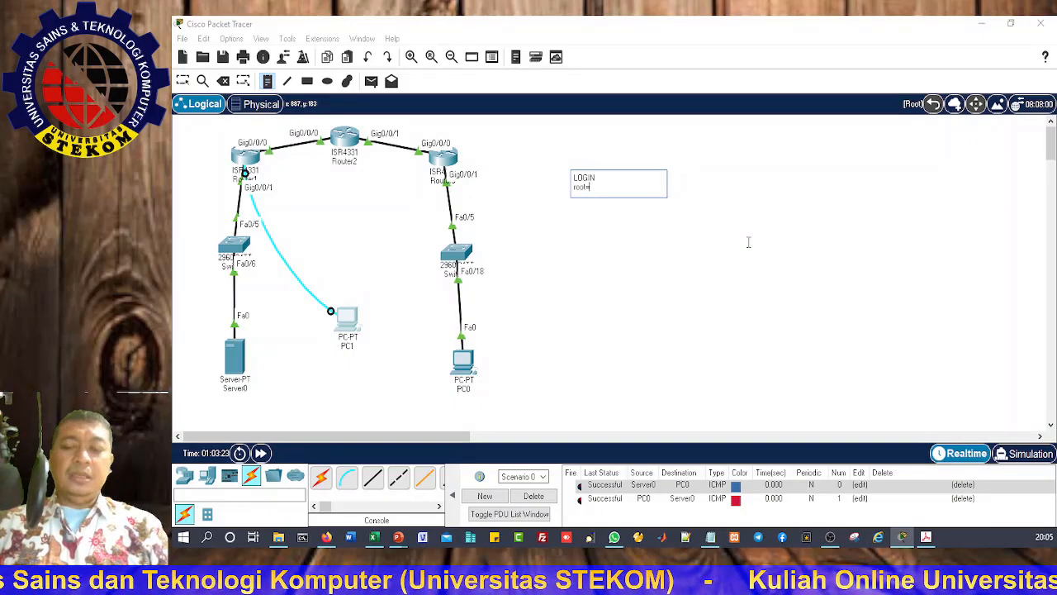
{"action": "type", "text": "cisco12345"}
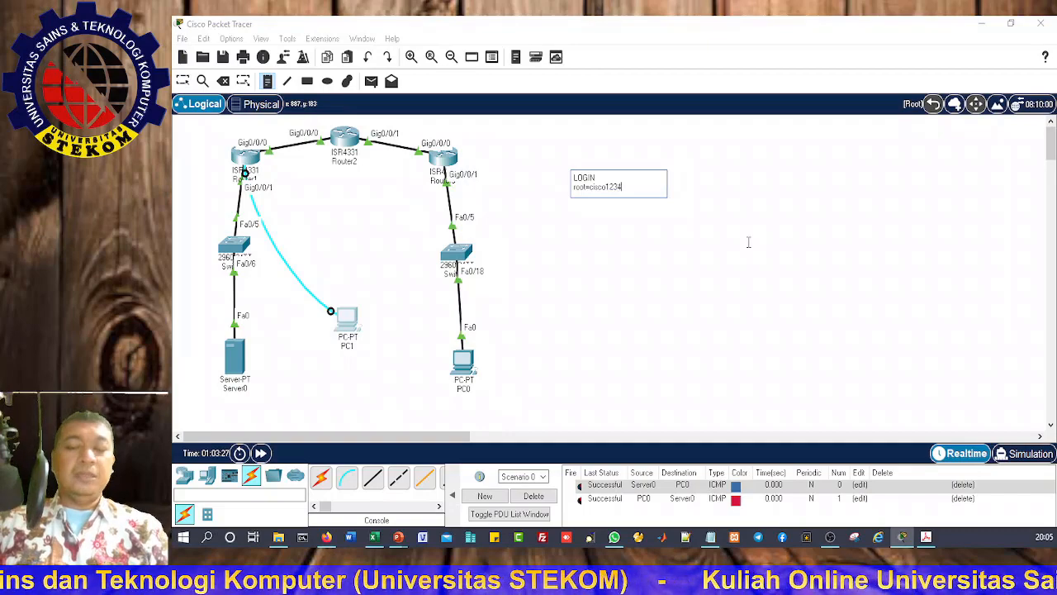
{"action": "key", "text": "Return"}
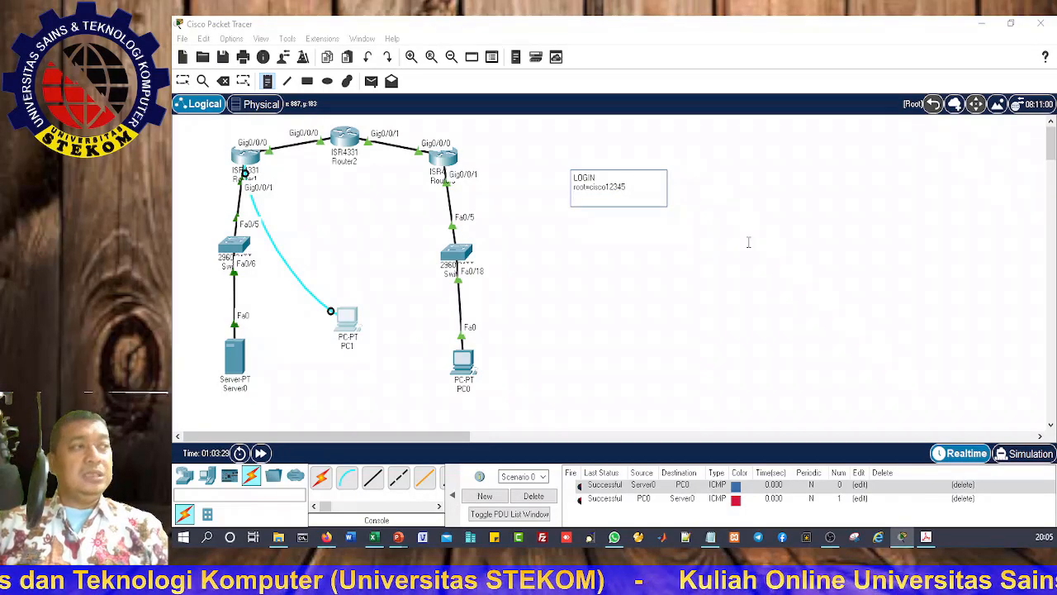
{"action": "type", "text": "admin"}
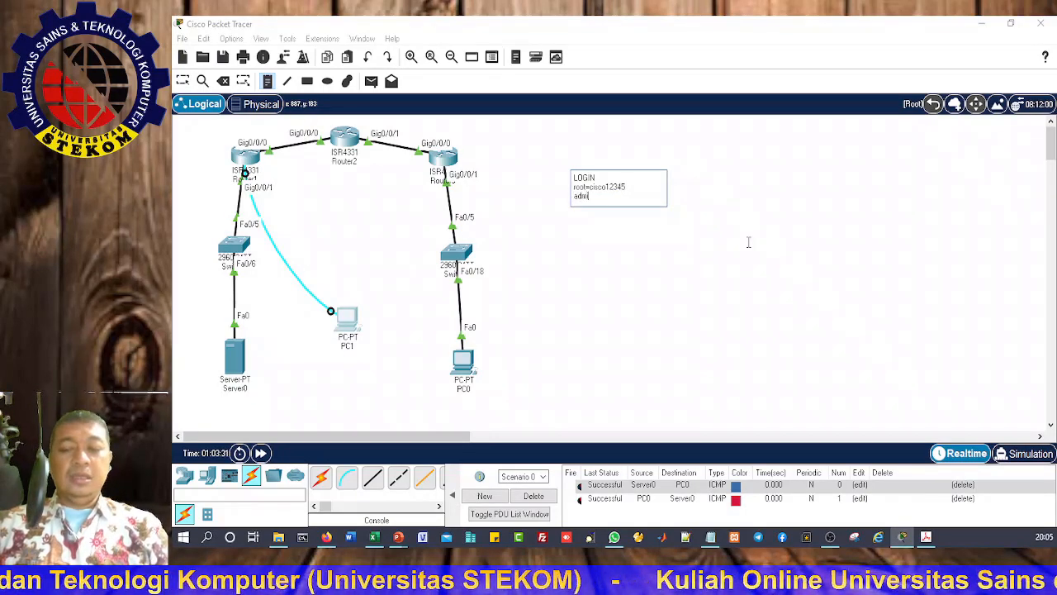
{"action": "type", "text": "1="}
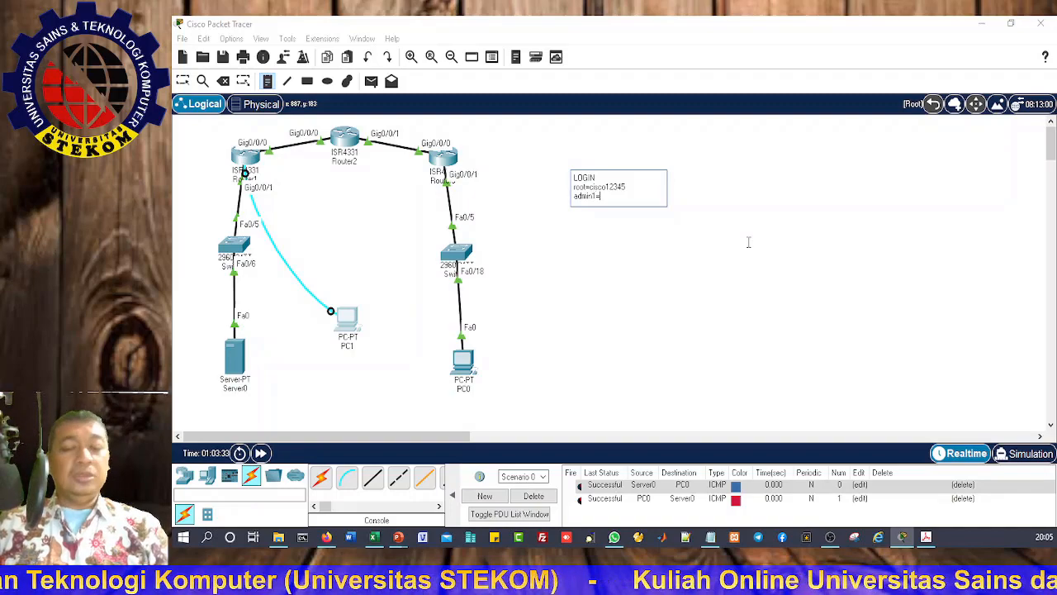
{"action": "type", "text": "admin1"}
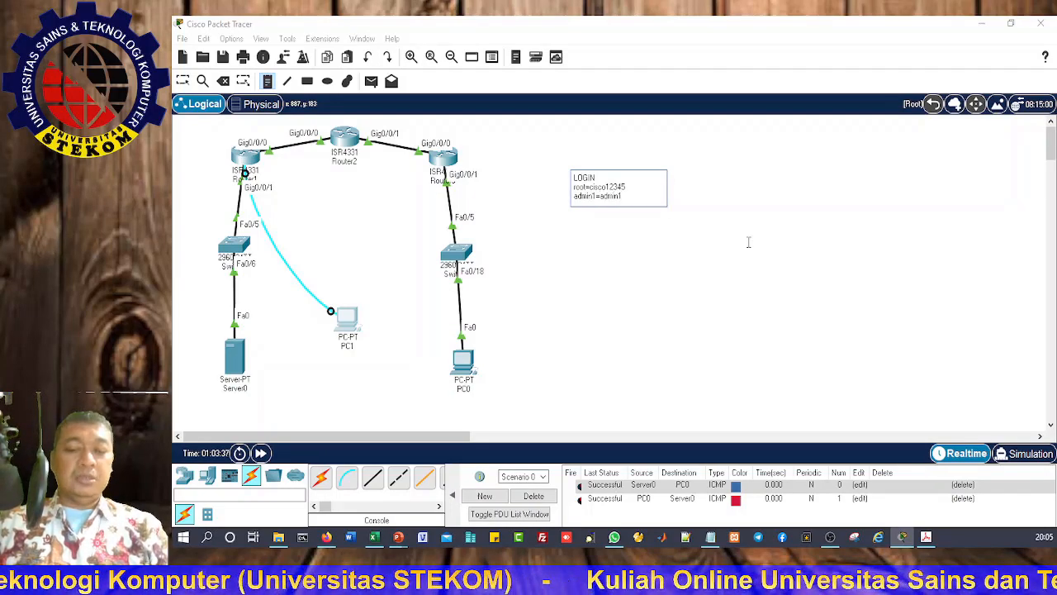
{"action": "type", "text": "pass"}
{"action": "key", "text": "Return"}
{"action": "type", "text": "admin"}
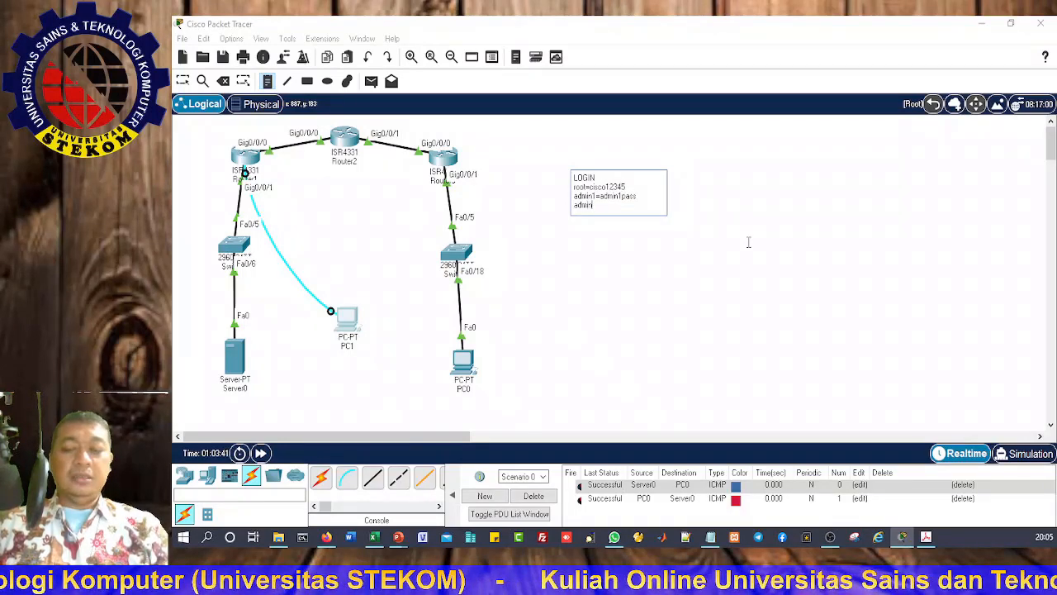
{"action": "type", "text": "2=admin2"}
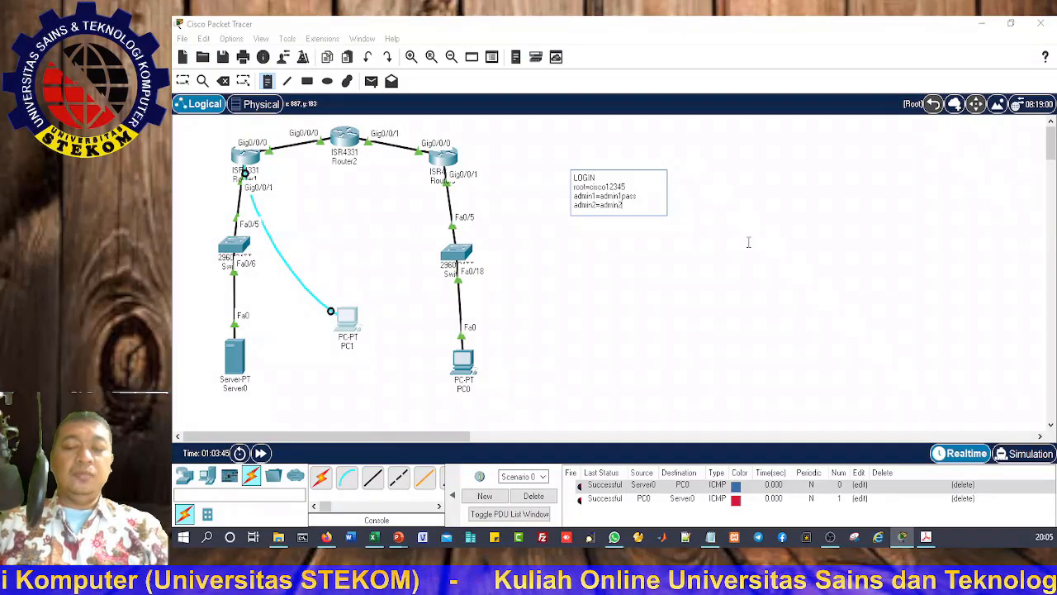
{"action": "type", "text": "pass"}
{"action": "key", "text": "Return"}
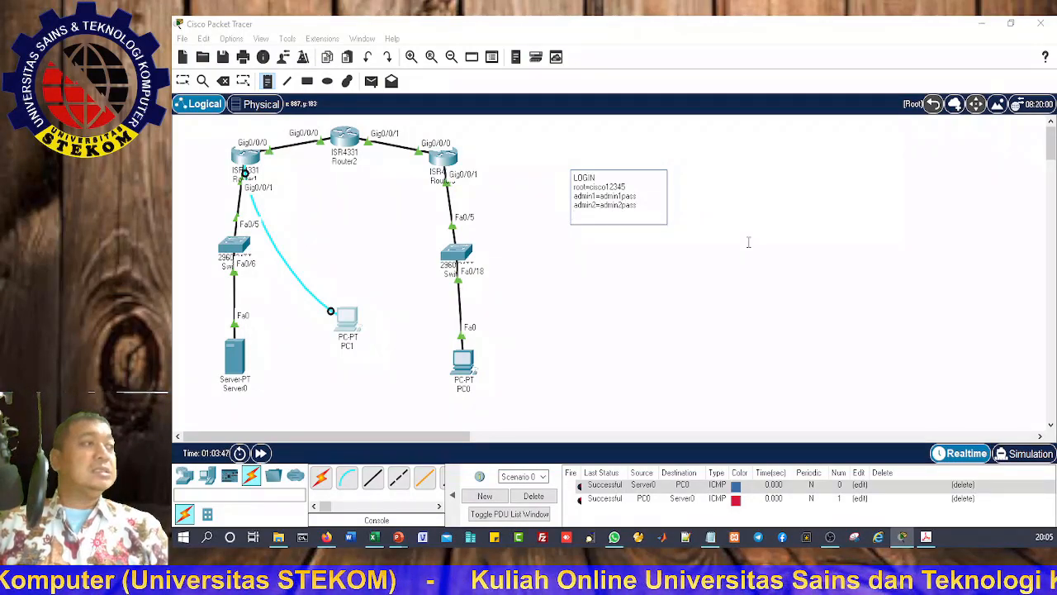
{"action": "type", "text": "tech"}
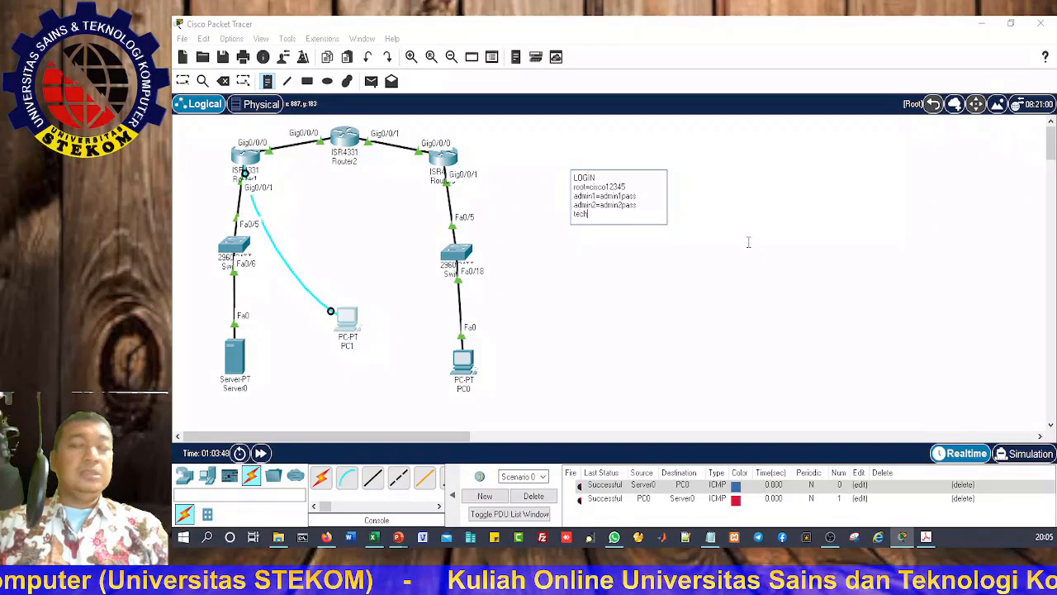
{"action": "type", "text": "=tech"}
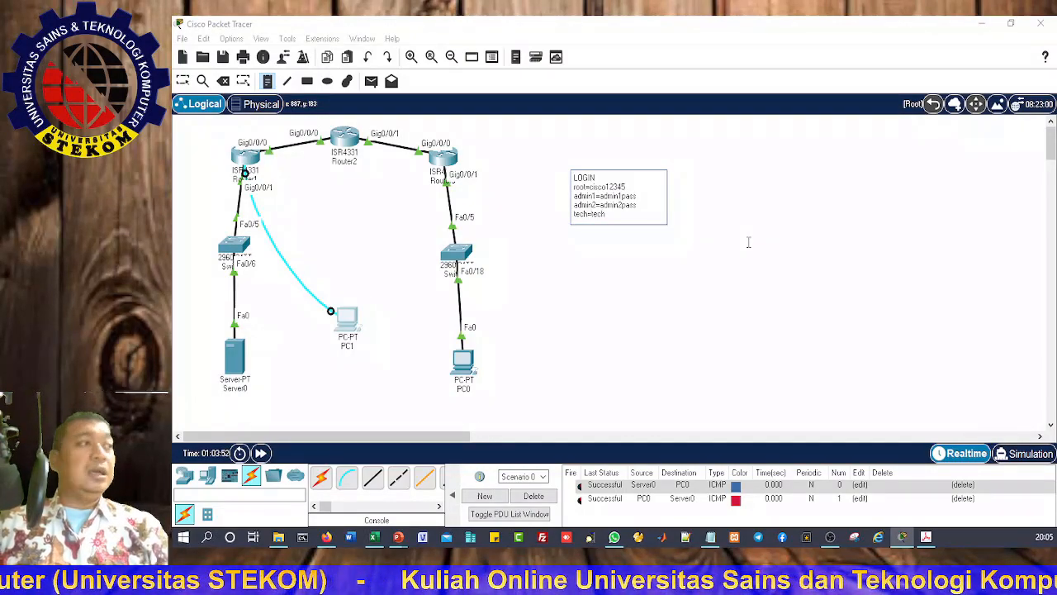
{"action": "type", "text": "passwd"}
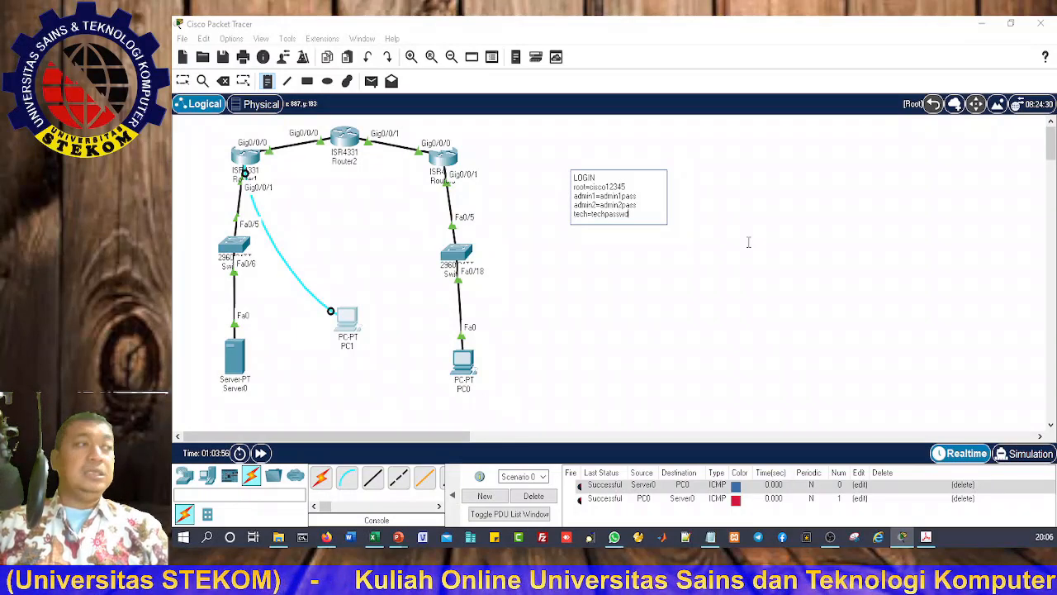
Step: Finish editing the note, discard the stray empty note and switch to the browser window
{"action": "left_click", "coordinate": [748, 242]}
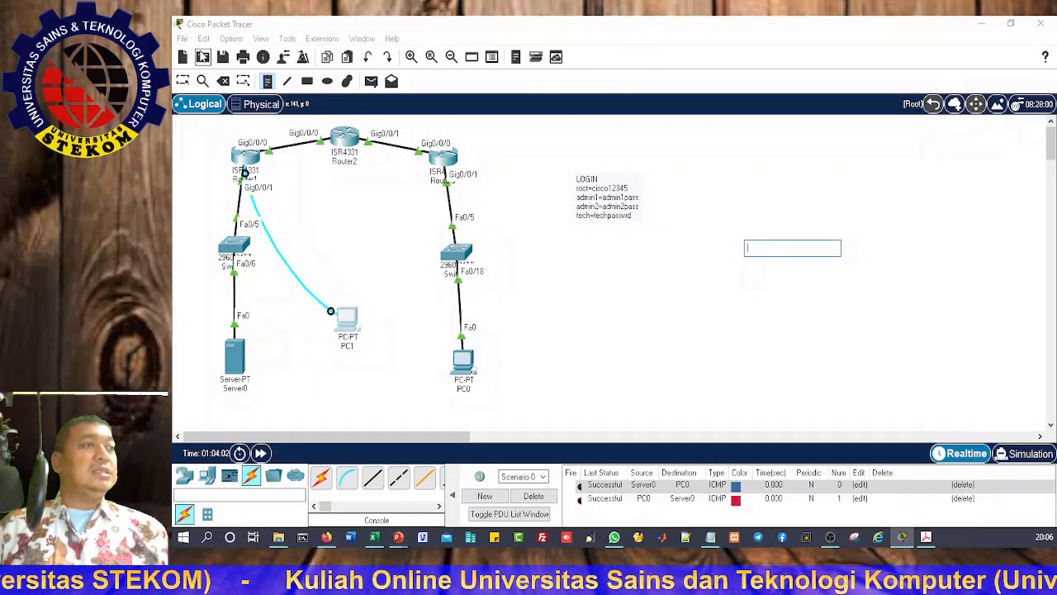
{"action": "key", "text": "alt+Tab"}
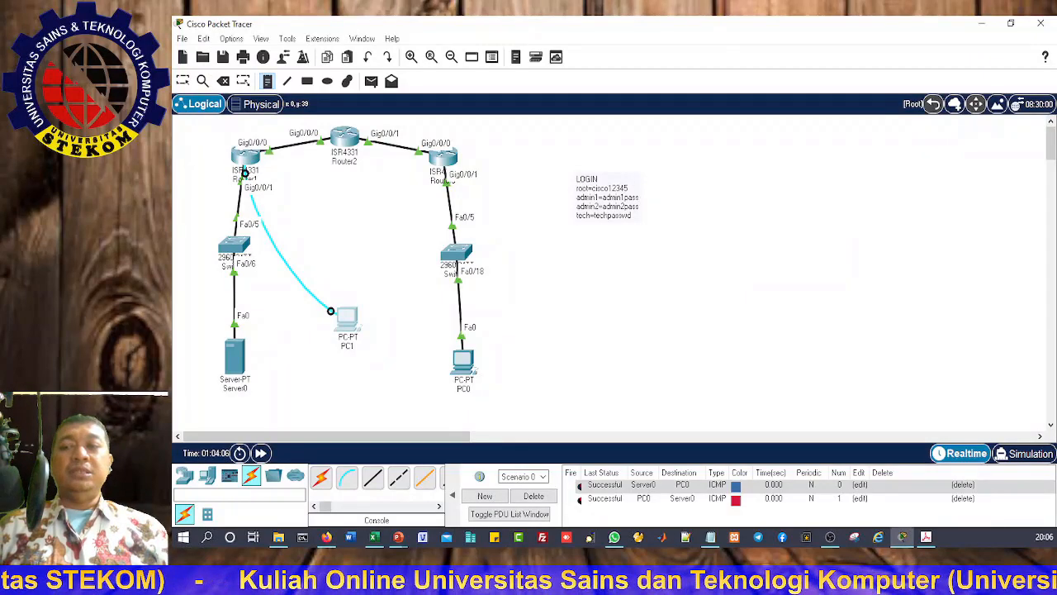
{"action": "key", "text": "alt+Tab"}
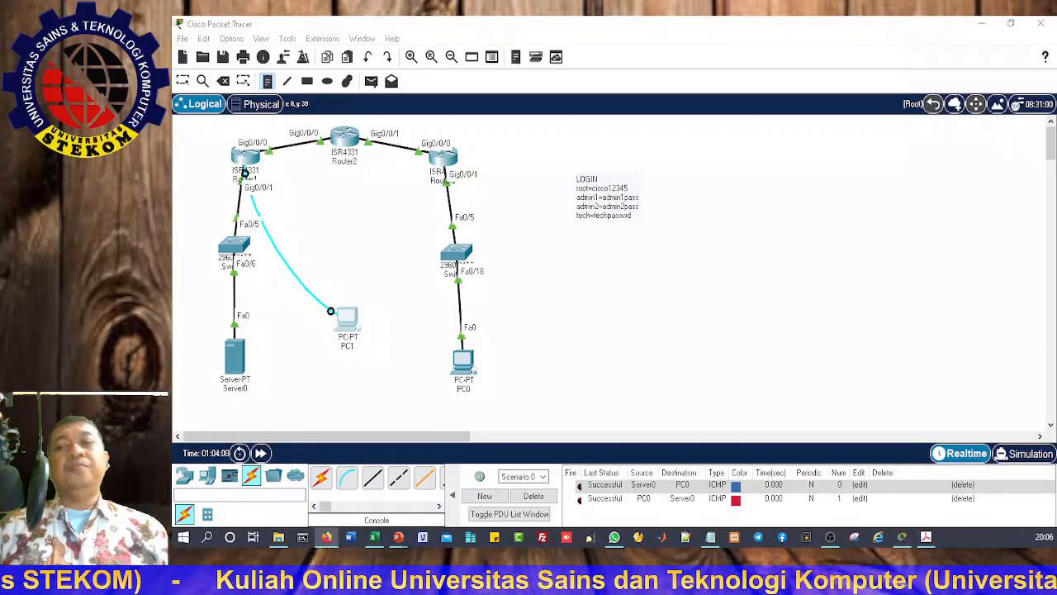